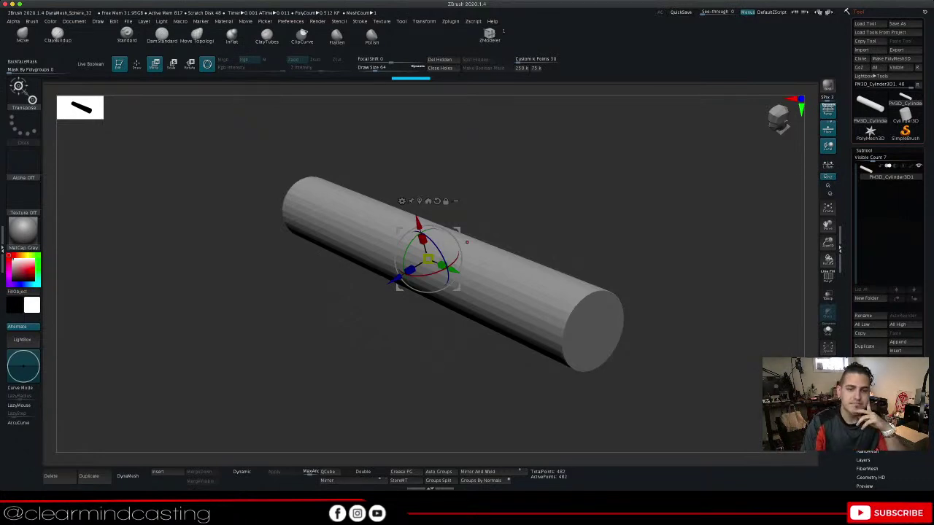
{"action": "left_click_drag", "start_coordinate": [503, 208], "coordinate": [550, 209]}
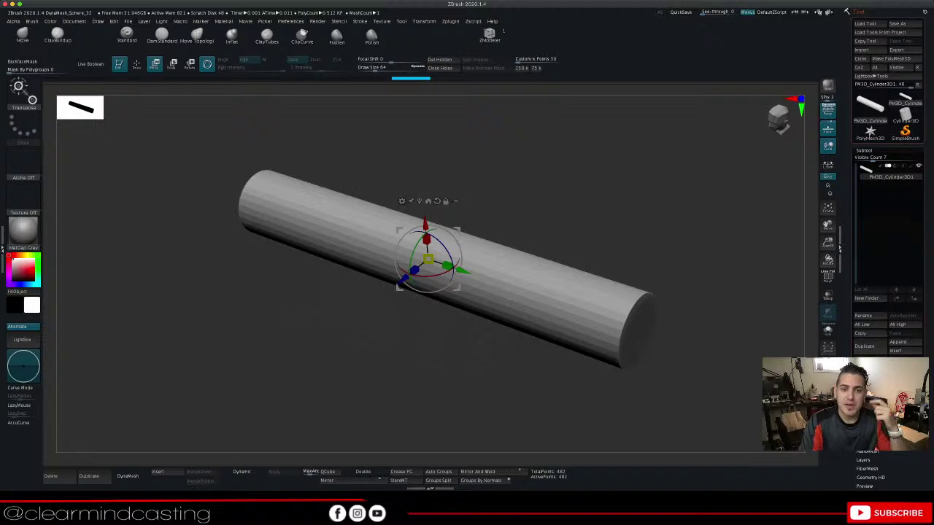
{"action": "left_click_drag", "start_coordinate": [438, 379], "coordinate": [507, 378]}
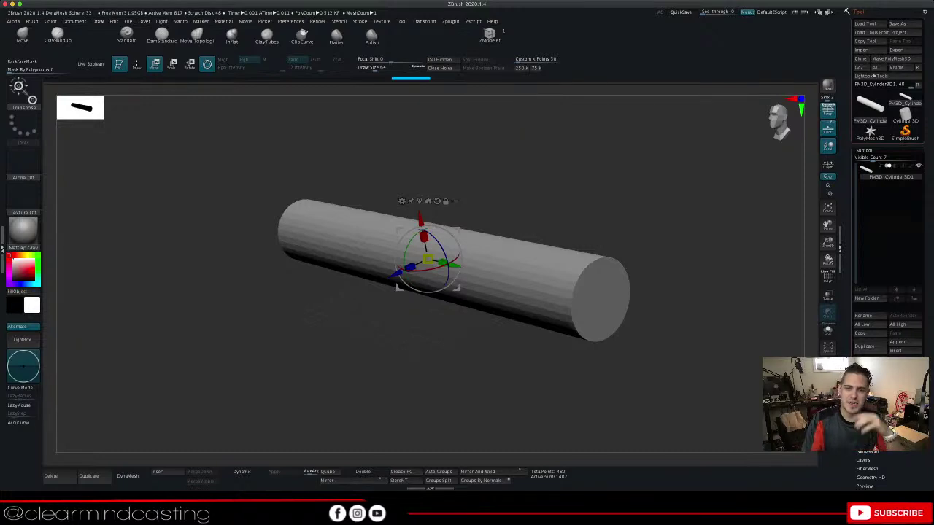
{"action": "left_click_drag", "start_coordinate": [507, 378], "coordinate": [496, 400]}
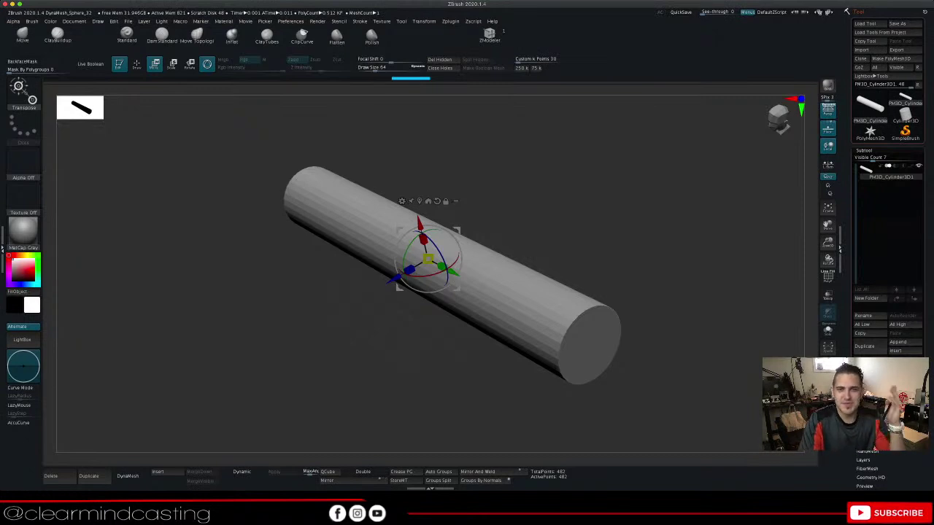
{"action": "mouse_move", "coordinate": [497, 397]}
{"action": "left_mouse_down"}
{"action": "mouse_move", "coordinate": [513, 392]}
{"action": "mouse_move", "coordinate": [478, 401]}
{"action": "mouse_move", "coordinate": [503, 395]}
{"action": "left_mouse_up"}
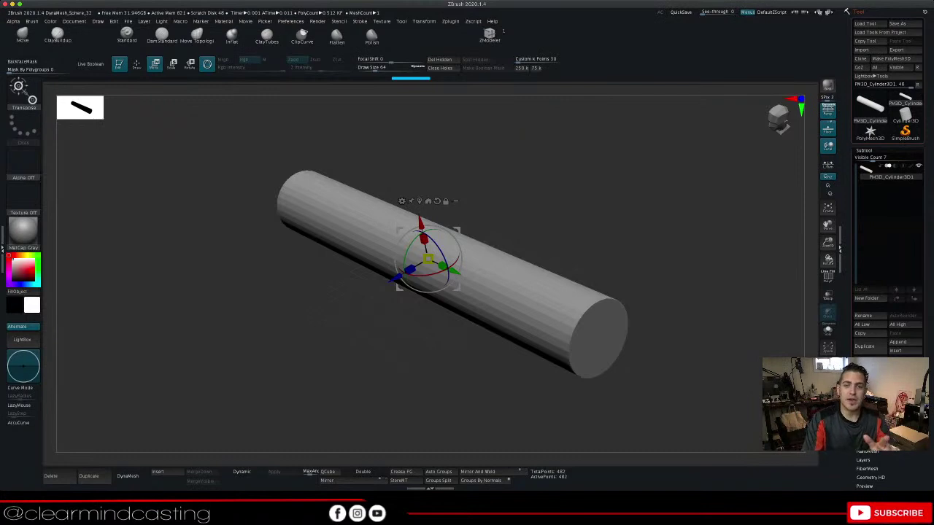
{"action": "left_click_drag", "start_coordinate": [379, 357], "coordinate": [373, 332]}
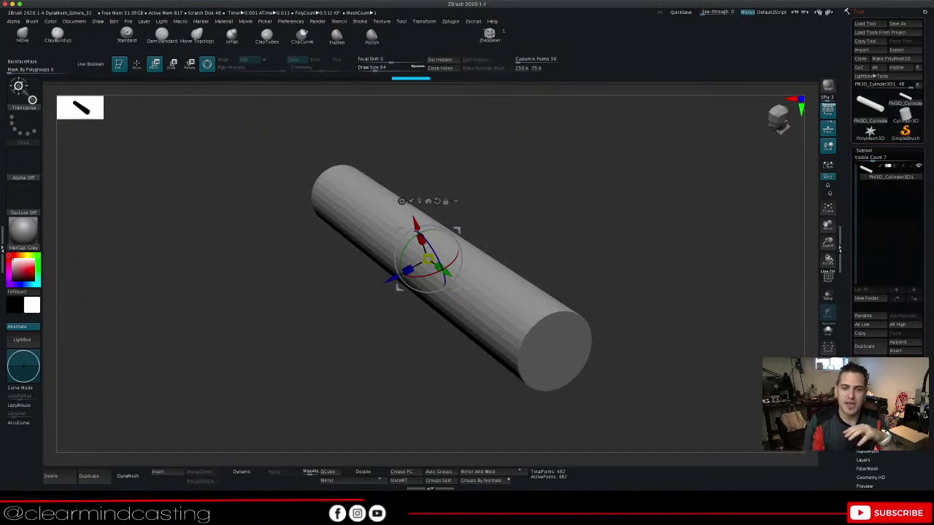
{"action": "left_click_drag", "start_coordinate": [350, 372], "coordinate": [402, 366]}
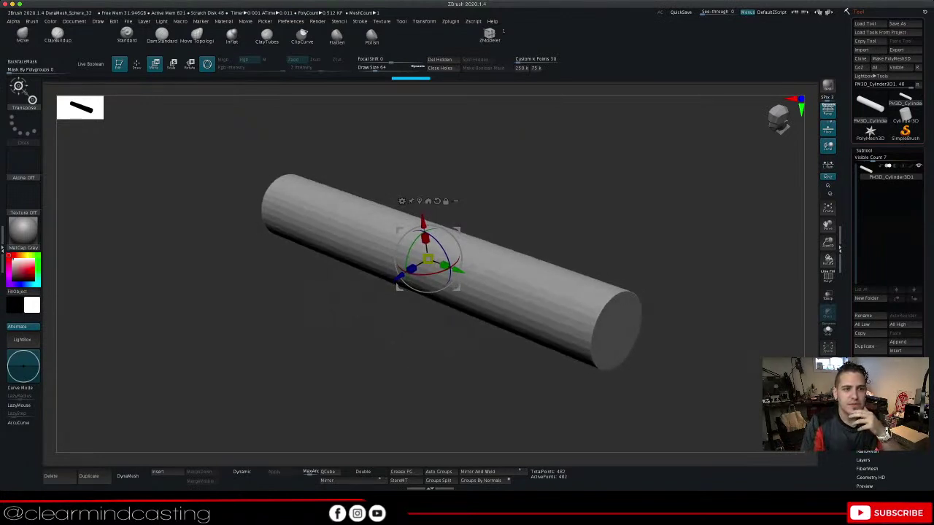
Switch from the transform gizmo to Draw mode, choose the Move brush and enlarge its draw size to 468
{"action": "left_click", "coordinate": [137, 64]}
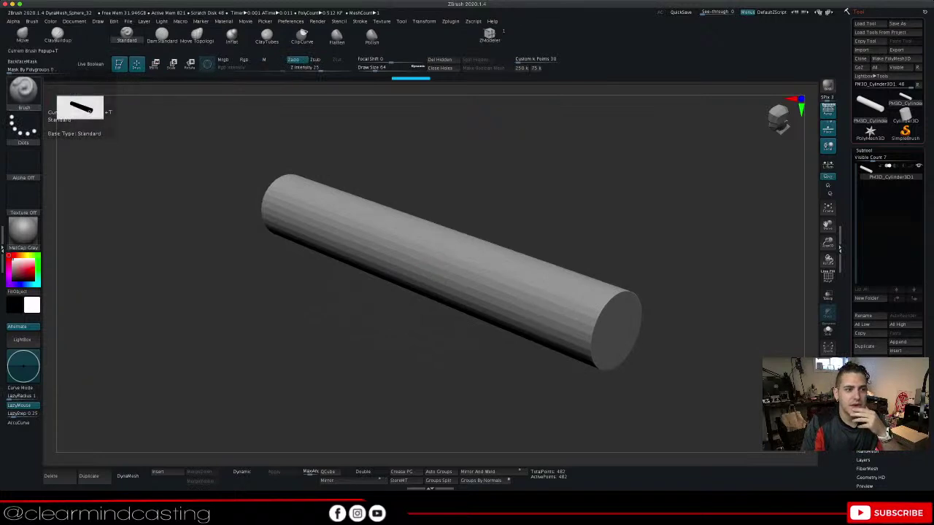
{"action": "left_click", "coordinate": [23, 93]}
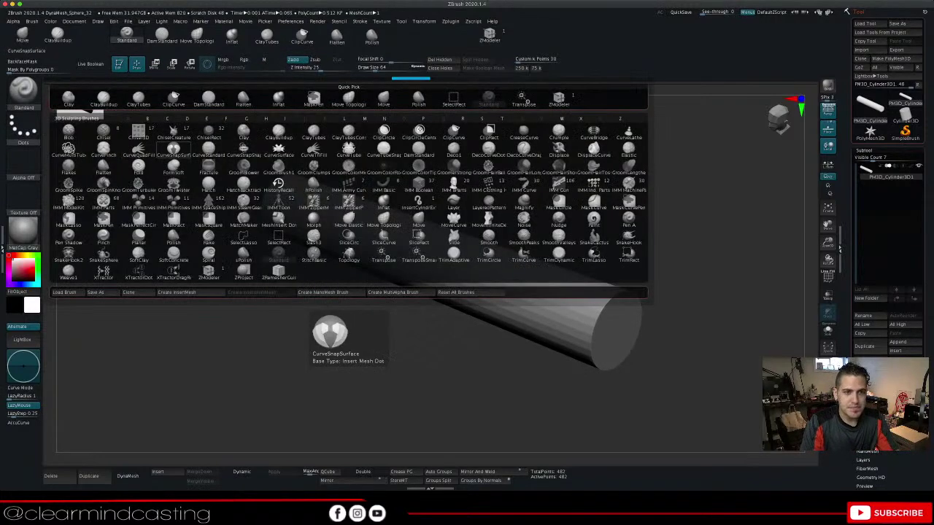
{"action": "key", "text": "m"}
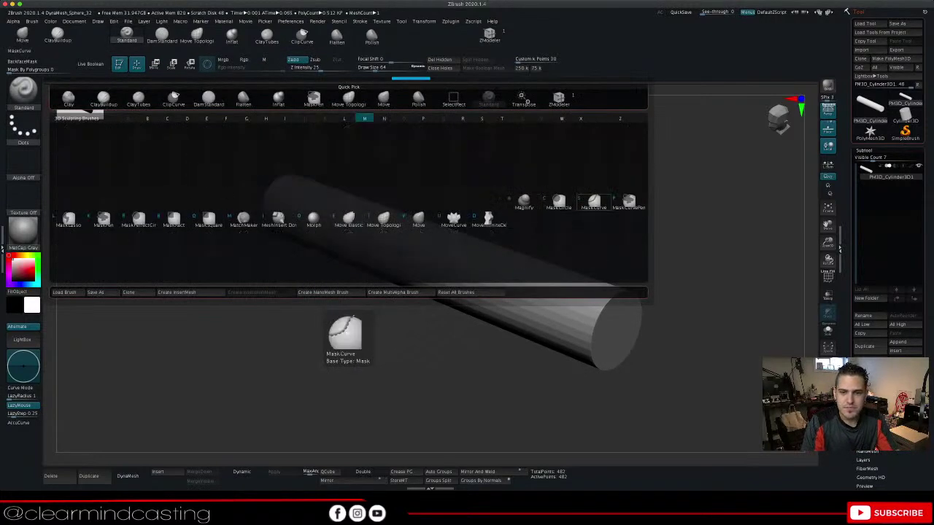
{"action": "left_click", "coordinate": [420, 219]}
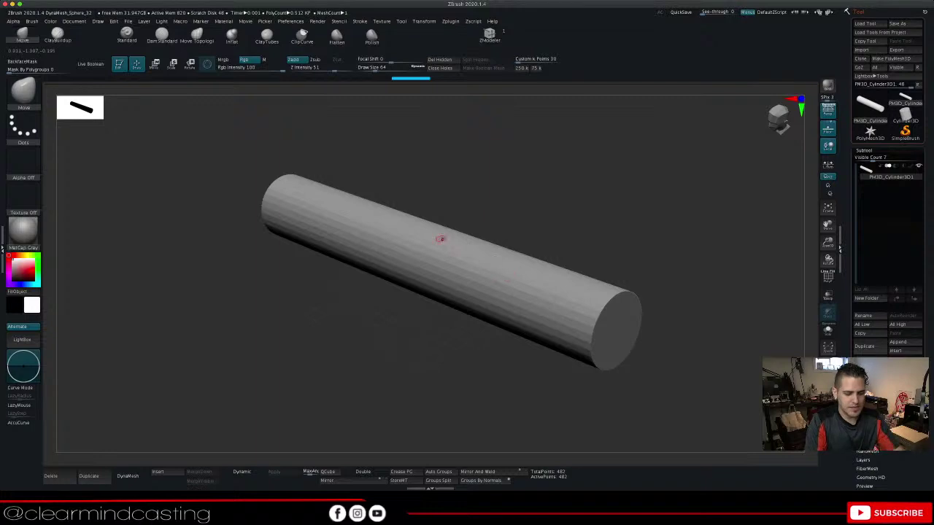
{"action": "key", "text": "space"}
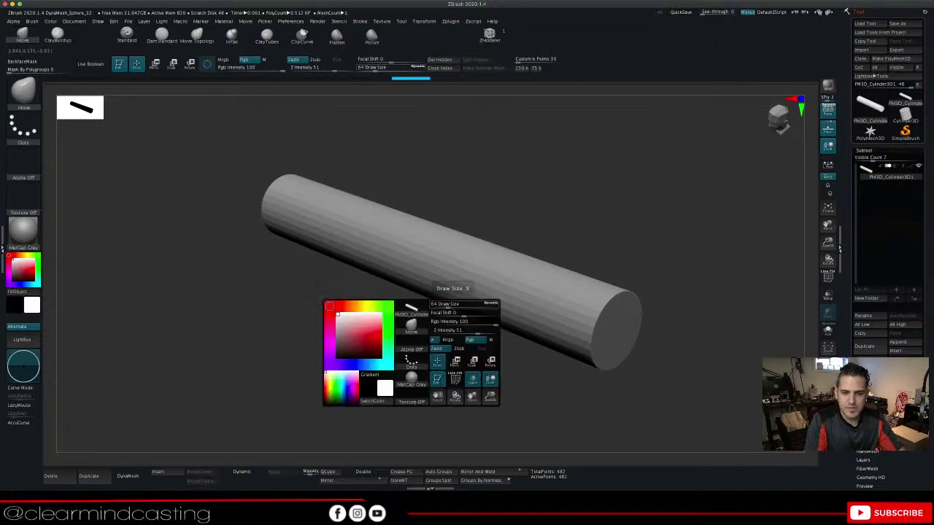
{"action": "mouse_move", "coordinate": [465, 305]}
{"action": "left_mouse_down"}
{"action": "mouse_move", "coordinate": [497, 306]}
{"action": "mouse_move", "coordinate": [475, 305]}
{"action": "left_mouse_up"}
Try deforming the middle of the cylinder with the Move brush and the Move Topological brush, undoing each stroke
{"action": "mouse_move", "coordinate": [425, 256]}
{"action": "left_mouse_down"}
{"action": "mouse_move", "coordinate": [411, 264]}
{"action": "mouse_move", "coordinate": [412, 256]}
{"action": "left_mouse_up"}
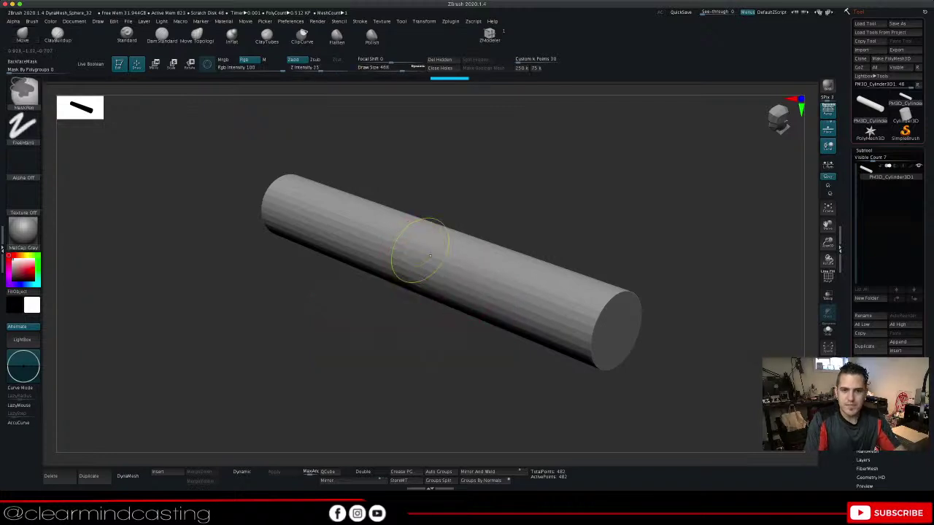
{"action": "key", "text": "ctrl+z"}
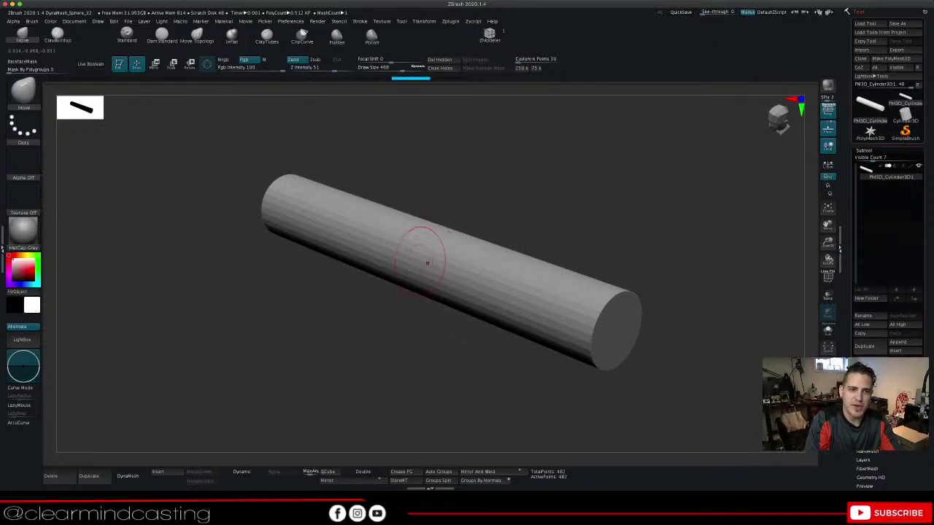
{"action": "left_click", "coordinate": [196, 35]}
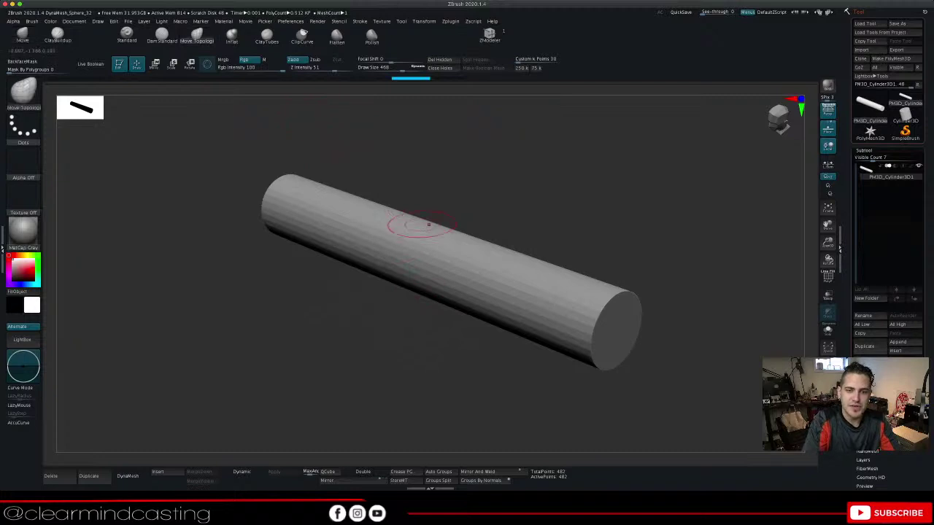
{"action": "mouse_move", "coordinate": [413, 255]}
{"action": "left_mouse_down"}
{"action": "mouse_move", "coordinate": [398, 232]}
{"action": "mouse_move", "coordinate": [405, 242]}
{"action": "left_mouse_up"}
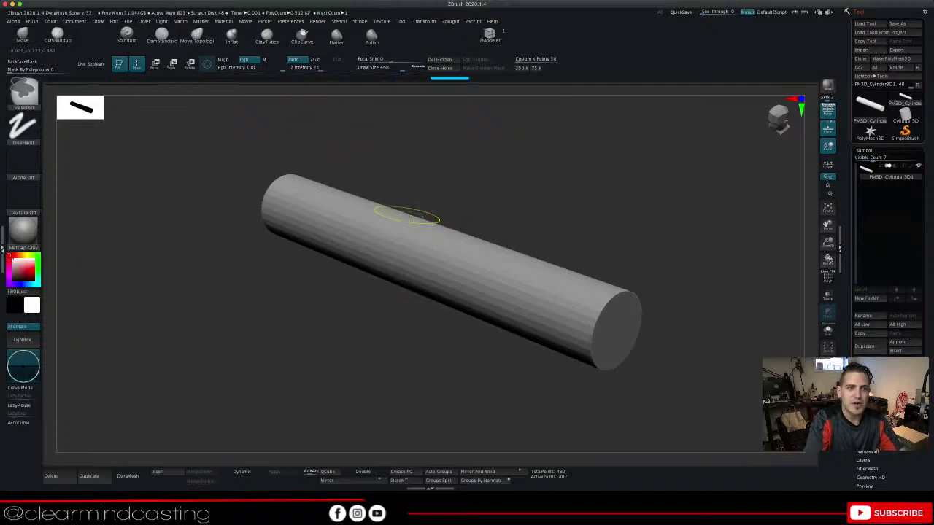
{"action": "key", "text": "ctrl+z"}
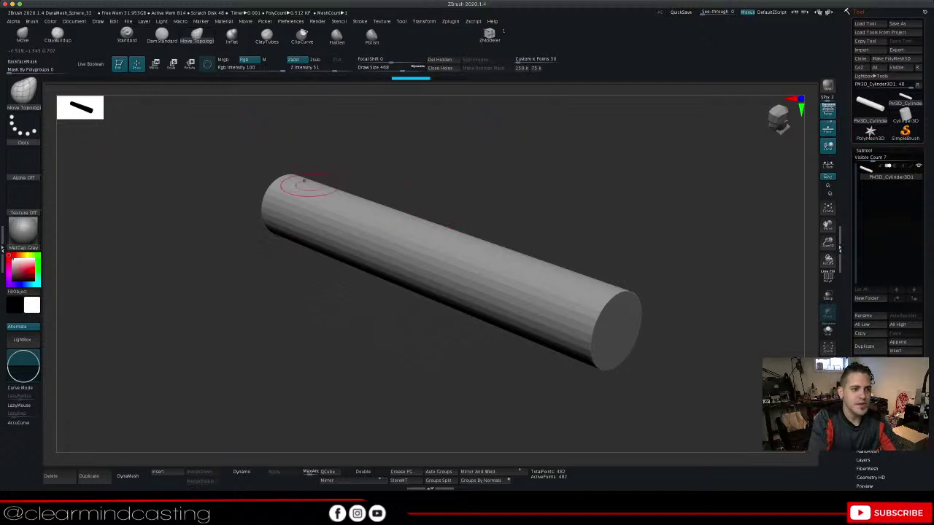
Reselect the Move brush and pull a raised bump out of the middle of the cylinder from both sides
{"action": "left_click", "coordinate": [23, 93]}
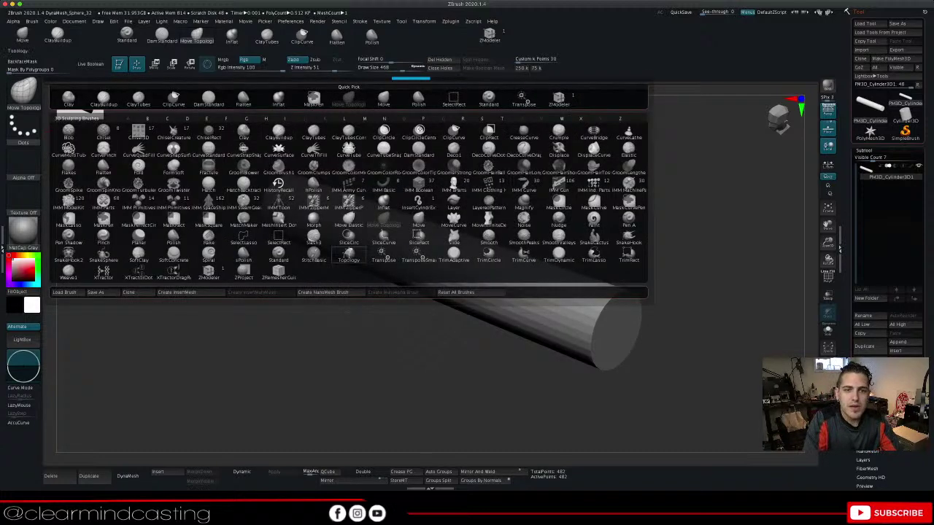
{"action": "key", "text": "m"}
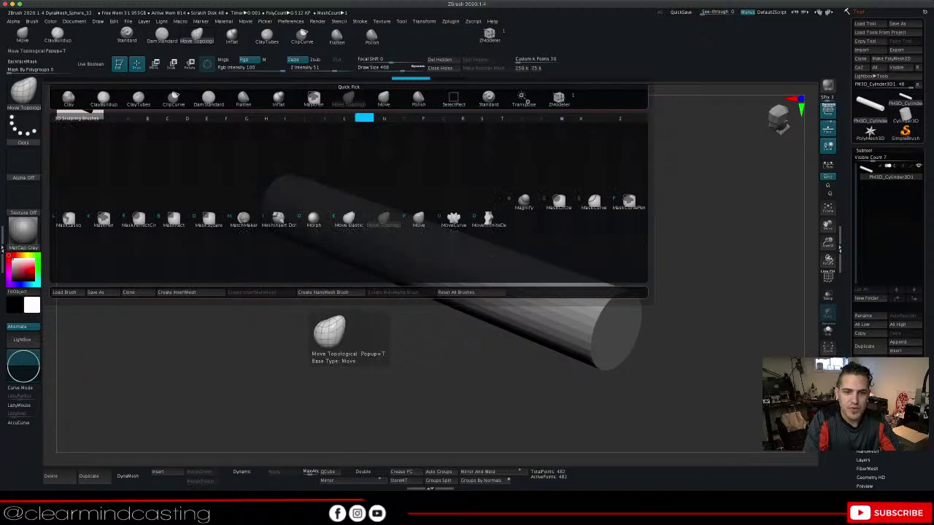
{"action": "key", "text": "v"}
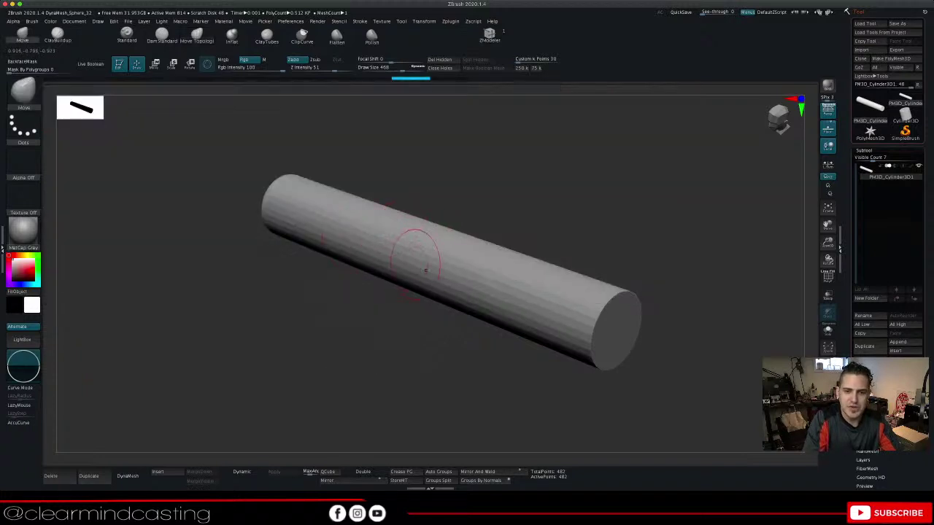
{"action": "mouse_move", "coordinate": [423, 264]}
{"action": "left_mouse_down"}
{"action": "mouse_move", "coordinate": [425, 283]}
{"action": "mouse_move", "coordinate": [420, 274]}
{"action": "left_mouse_up"}
{"action": "key", "text": "ctrl+z"}
{"action": "mouse_move", "coordinate": [419, 228]}
{"action": "left_mouse_down"}
{"action": "mouse_move", "coordinate": [430, 205]}
{"action": "mouse_move", "coordinate": [410, 229]}
{"action": "left_mouse_up"}
{"action": "left_click_drag", "start_coordinate": [526, 197], "coordinate": [365, 190]}
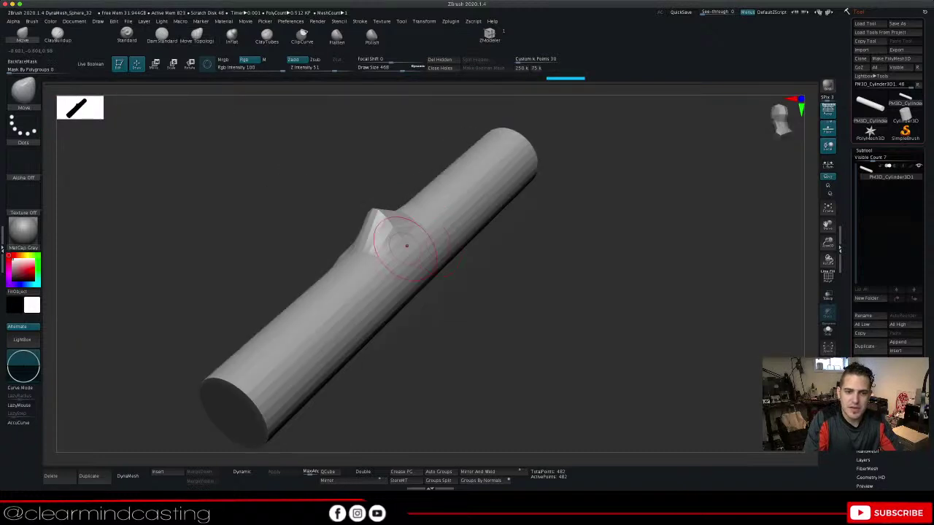
{"action": "mouse_move", "coordinate": [407, 244]}
{"action": "left_mouse_down"}
{"action": "mouse_move", "coordinate": [393, 230]}
{"action": "mouse_move", "coordinate": [409, 239]}
{"action": "left_mouse_up"}
{"action": "mouse_move", "coordinate": [474, 270]}
{"action": "left_mouse_down"}
{"action": "mouse_move", "coordinate": [576, 256]}
{"action": "mouse_move", "coordinate": [531, 264]}
{"action": "left_mouse_up"}
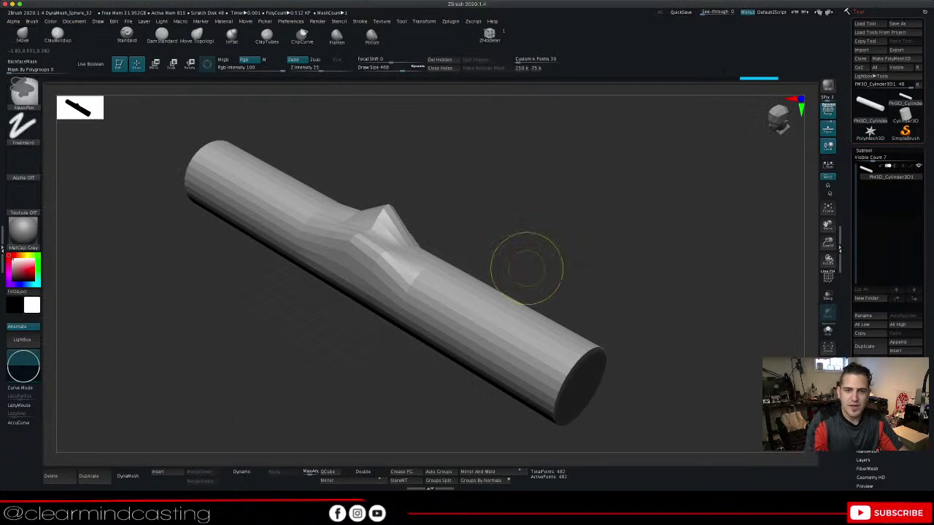
Undo the Move brush strokes on the middle of the cylinder
{"action": "key", "text": "ctrl+z"}
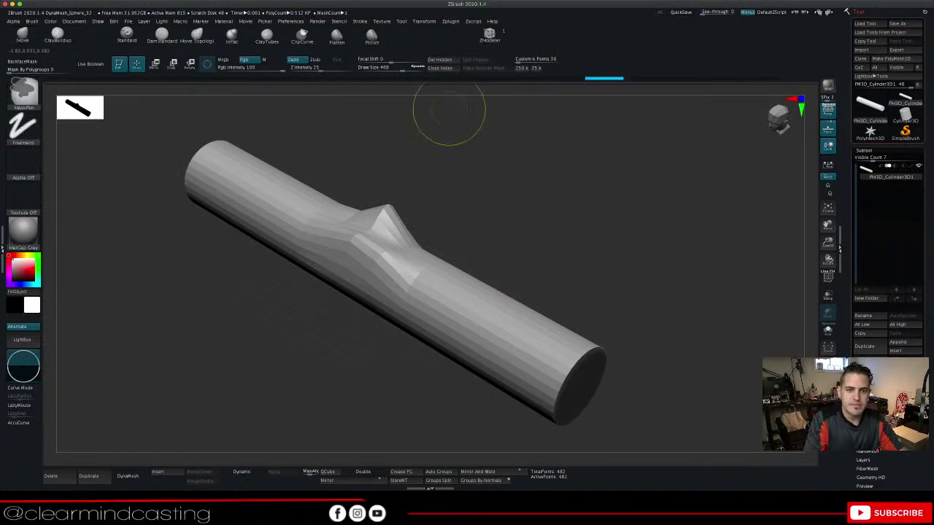
{"action": "key", "text": "ctrl+z"}
{"action": "key", "text": "ctrl+z"}
{"action": "key", "text": "ctrl+z"}
{"action": "key", "text": "ctrl+z"}
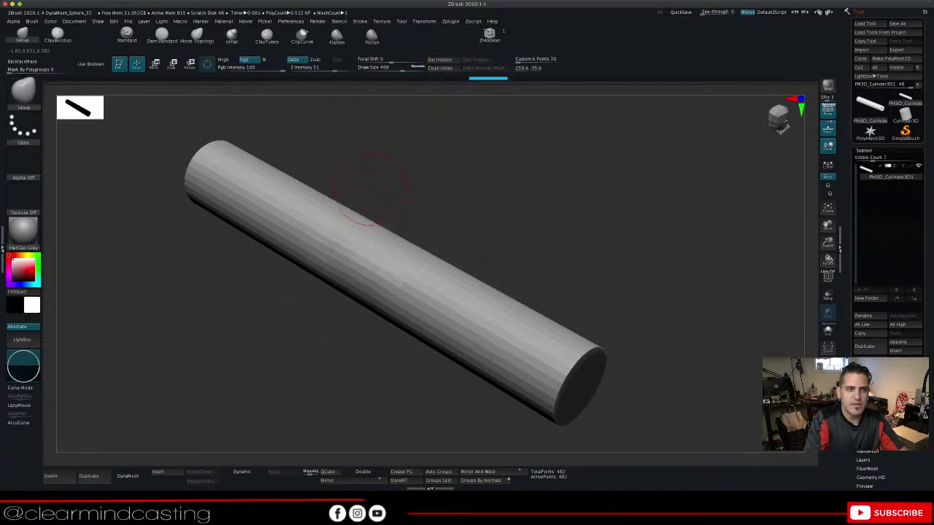
Try the Morph brush on the middle of the cylinder
{"action": "left_click", "coordinate": [23, 92]}
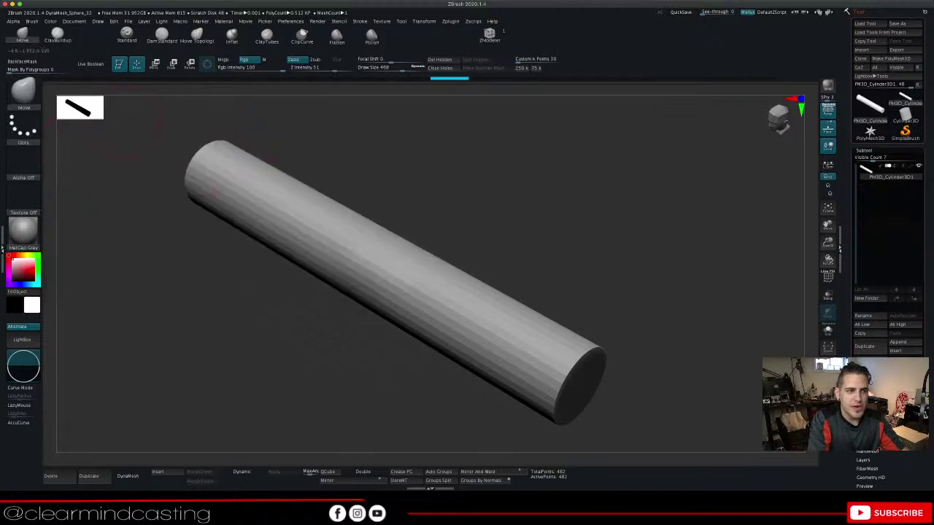
{"action": "left_click", "coordinate": [23, 89]}
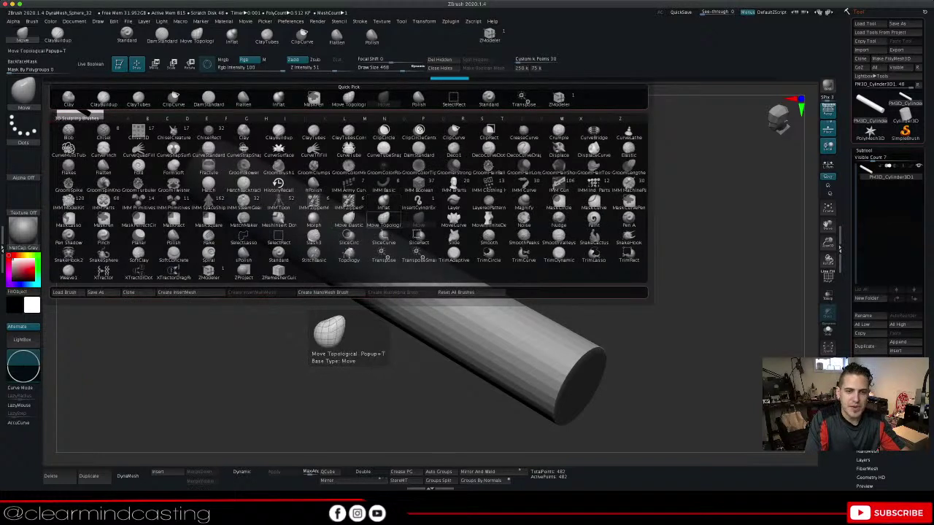
{"action": "key", "text": "m"}
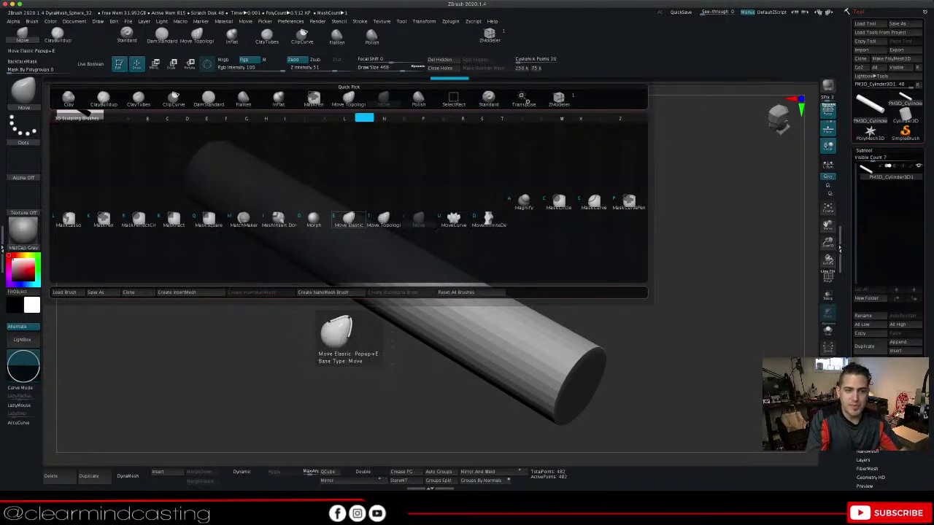
{"action": "left_click", "coordinate": [314, 218]}
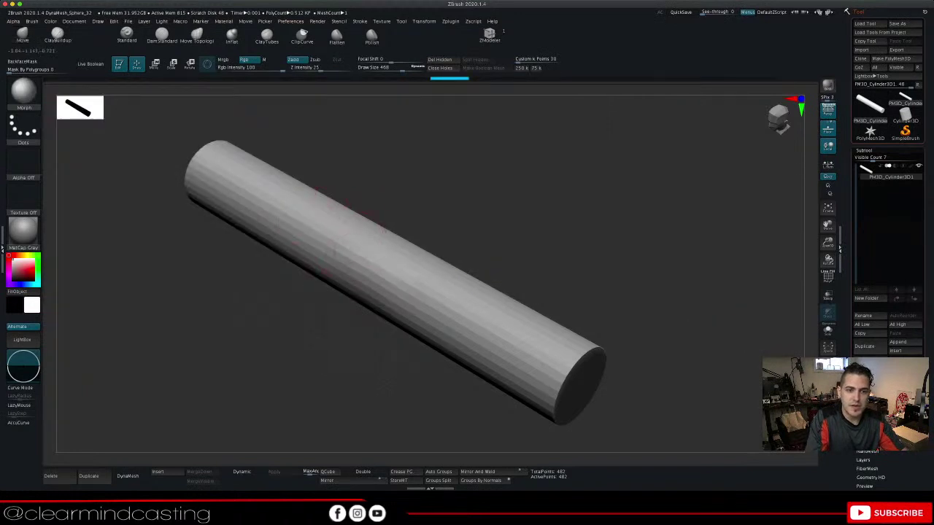
{"action": "left_click", "coordinate": [338, 229]}
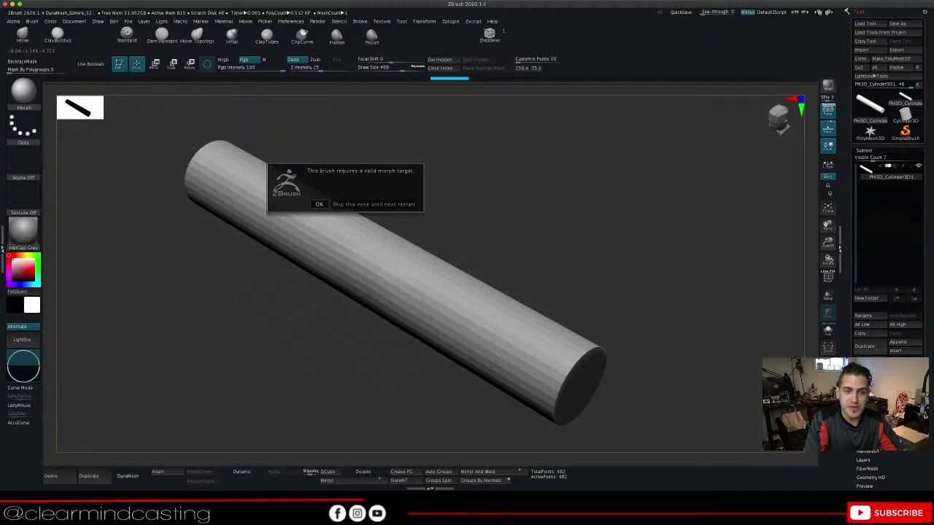
{"action": "left_click", "coordinate": [319, 204]}
{"action": "mouse_move", "coordinate": [412, 412]}
{"action": "left_mouse_down"}
{"action": "mouse_move", "coordinate": [302, 421]}
{"action": "mouse_move", "coordinate": [408, 420]}
{"action": "mouse_move", "coordinate": [396, 418]}
{"action": "left_mouse_up"}
{"action": "left_click", "coordinate": [441, 261]}
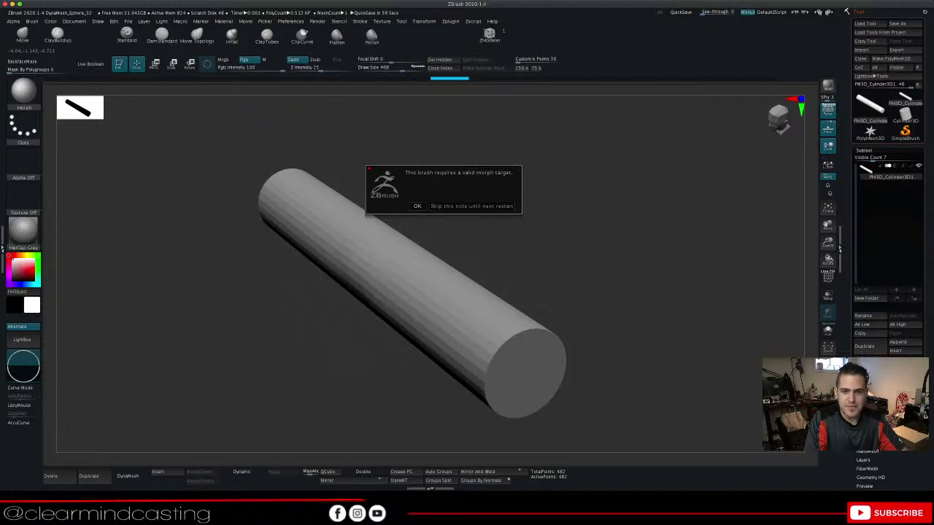
{"action": "left_click", "coordinate": [418, 205]}
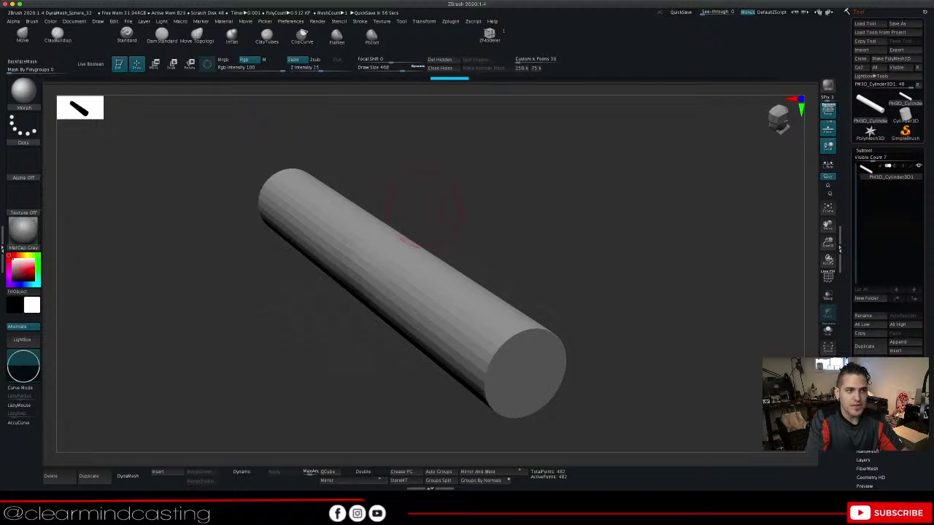
Bring the snake base model in through GoZ as the active tool
{"action": "left_click", "coordinate": [24, 89]}
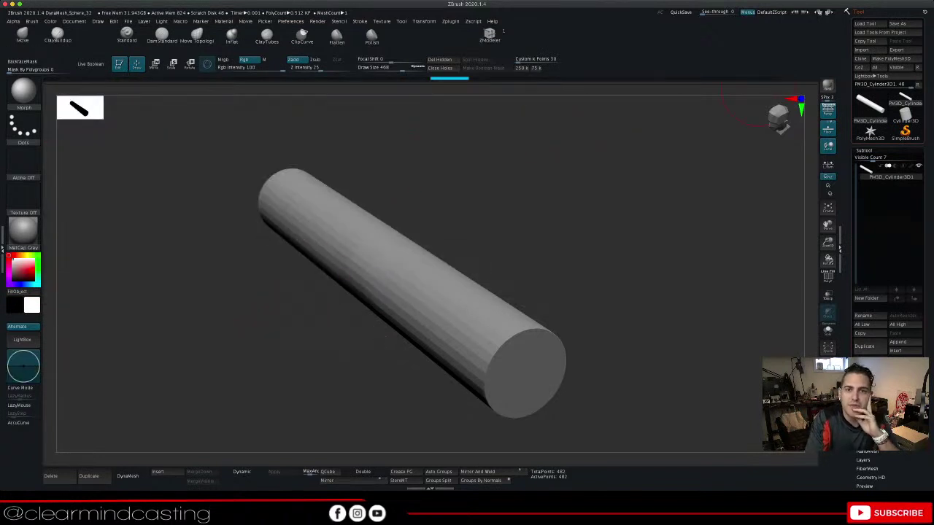
{"action": "left_click", "coordinate": [450, 20]}
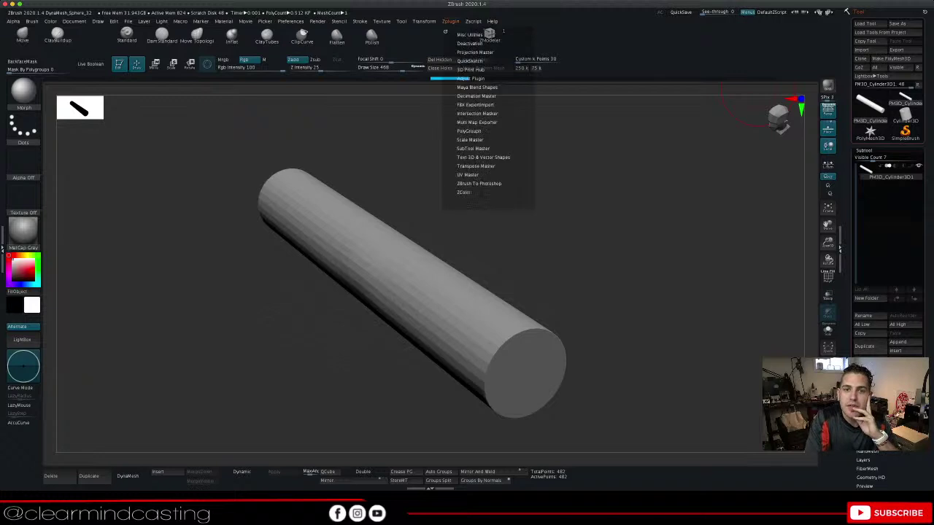
{"action": "left_click", "coordinate": [470, 70]}
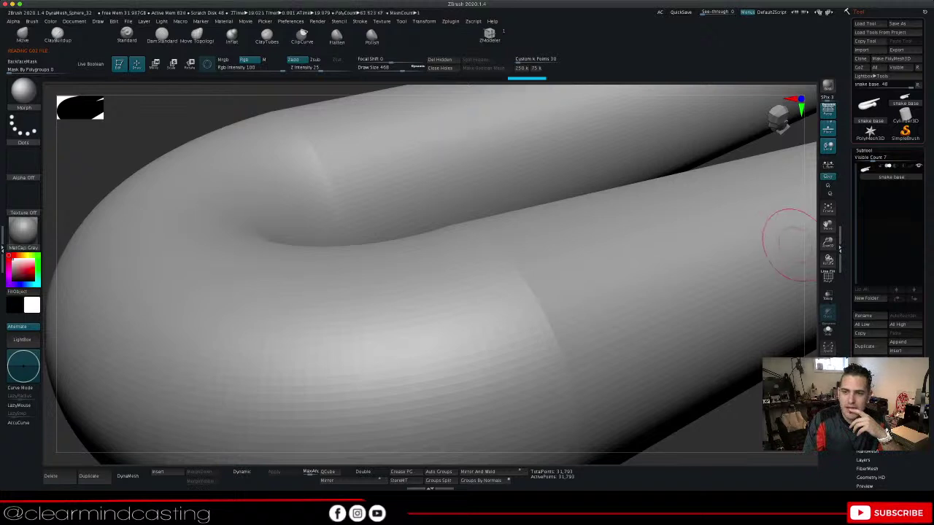
{"action": "left_click_drag", "start_coordinate": [827, 242], "coordinate": [827, 153]}
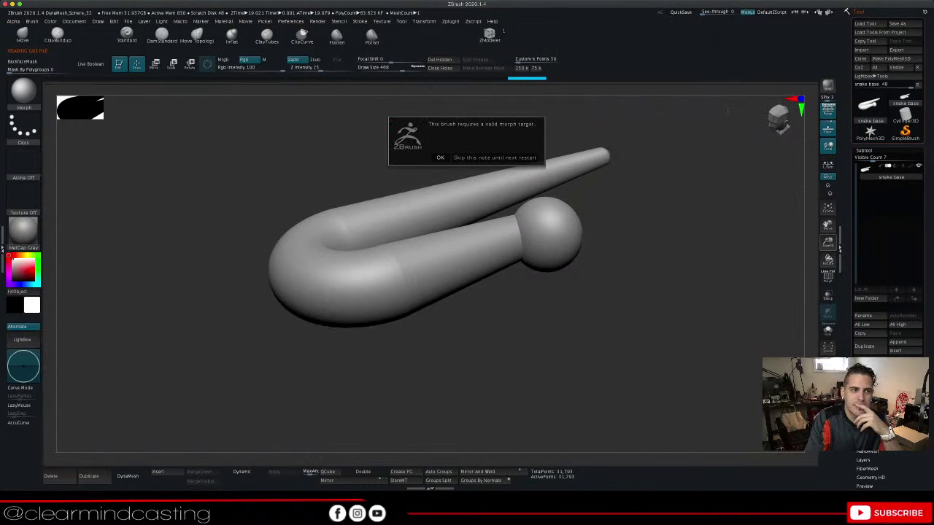
{"action": "left_click", "coordinate": [440, 158]}
{"action": "left_click", "coordinate": [23, 93]}
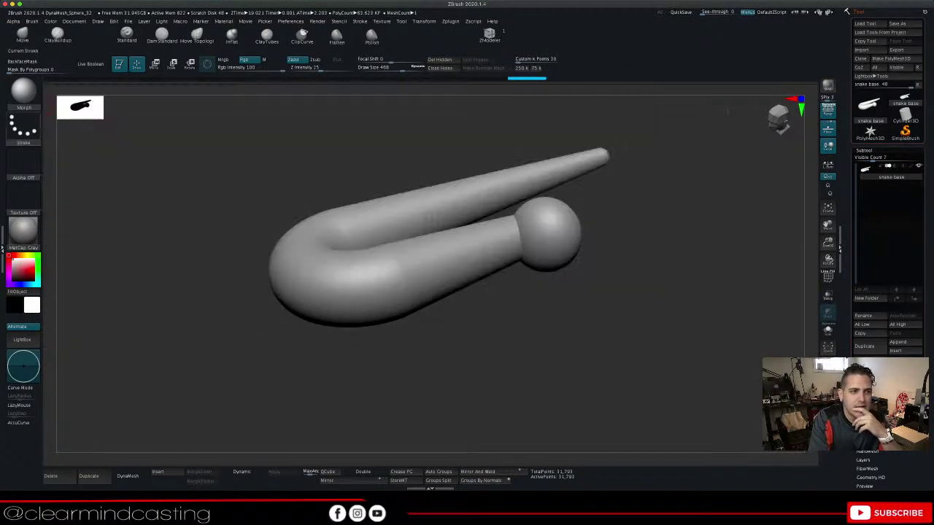
Switch from the Morph brush to the Standard brush
{"action": "left_click", "coordinate": [23, 94]}
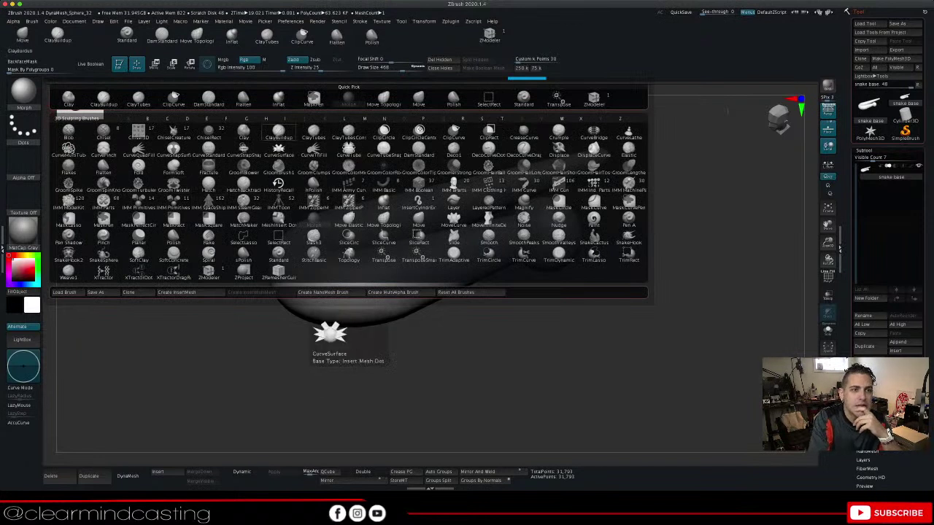
{"action": "left_click", "coordinate": [126, 34]}
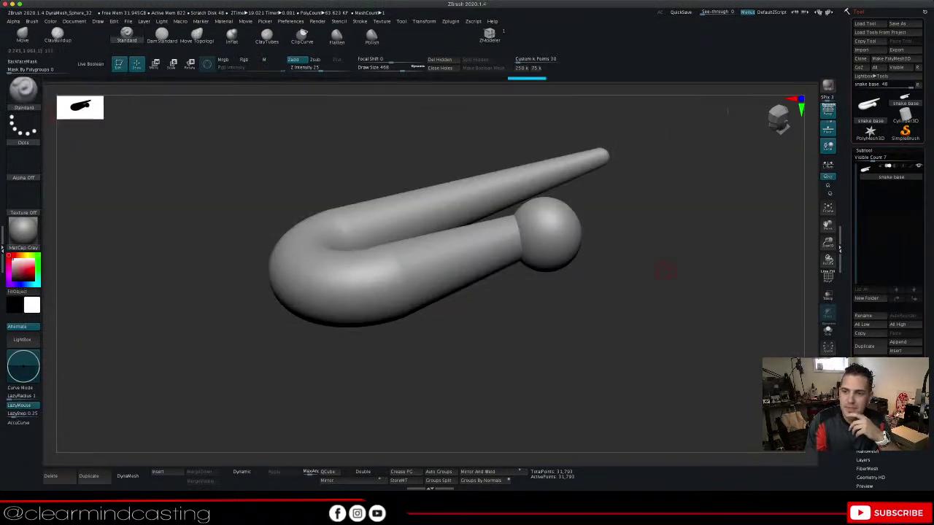
Examine the shape of the snake base from several sides, including the bend, the tapered tail and the head sphere
{"action": "left_click_drag", "start_coordinate": [828, 243], "coordinate": [845, 212]}
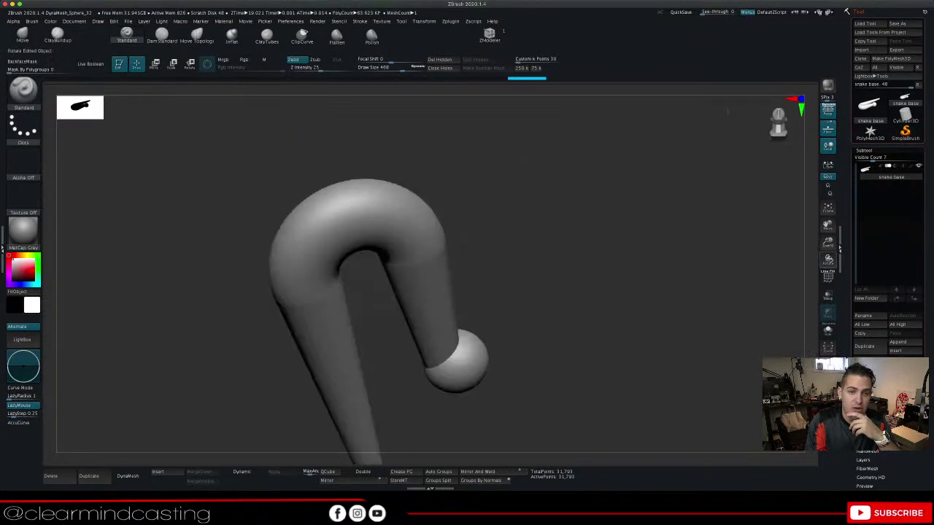
{"action": "mouse_move", "coordinate": [828, 259]}
{"action": "left_mouse_down"}
{"action": "mouse_move", "coordinate": [788, 291]}
{"action": "mouse_move", "coordinate": [755, 277]}
{"action": "mouse_move", "coordinate": [730, 256]}
{"action": "mouse_move", "coordinate": [718, 182]}
{"action": "mouse_move", "coordinate": [722, 233]}
{"action": "mouse_move", "coordinate": [730, 168]}
{"action": "mouse_move", "coordinate": [781, 241]}
{"action": "mouse_move", "coordinate": [824, 208]}
{"action": "left_mouse_up"}
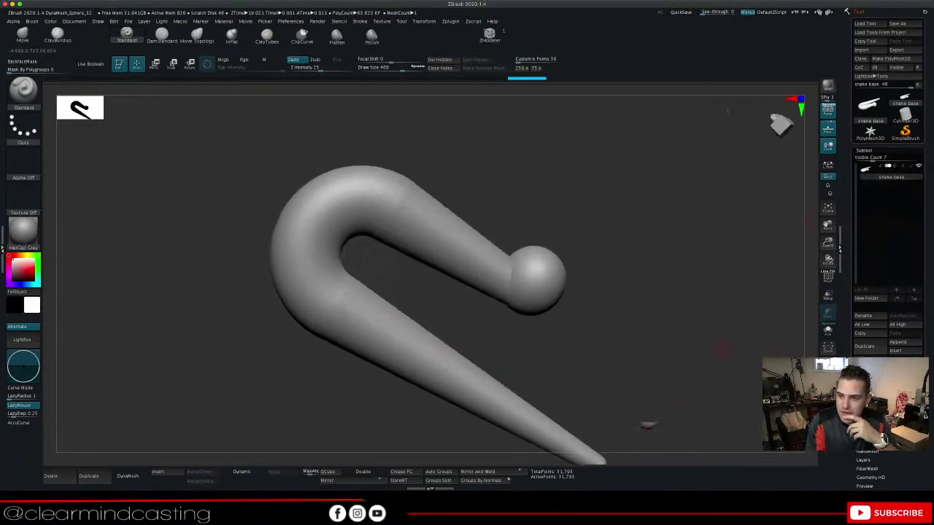
{"action": "left_click_drag", "start_coordinate": [828, 226], "coordinate": [798, 172]}
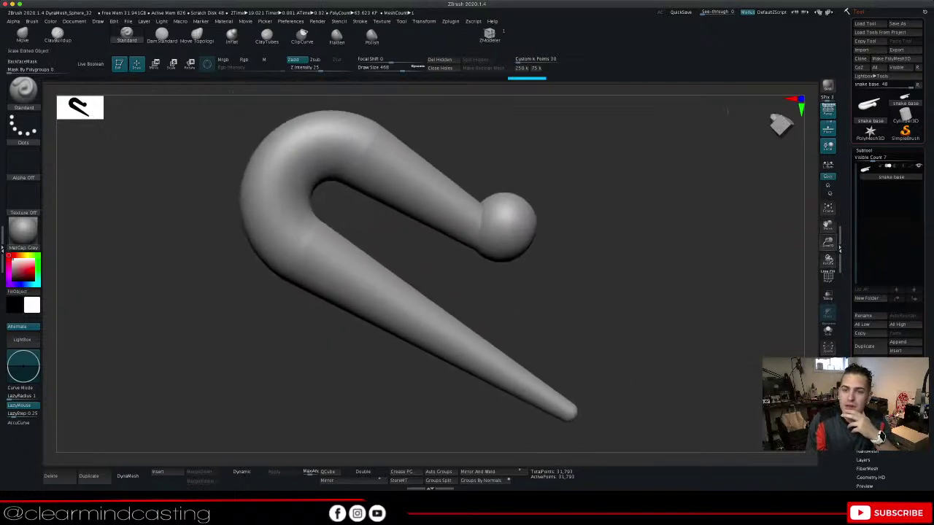
{"action": "left_click_drag", "start_coordinate": [829, 243], "coordinate": [829, 217]}
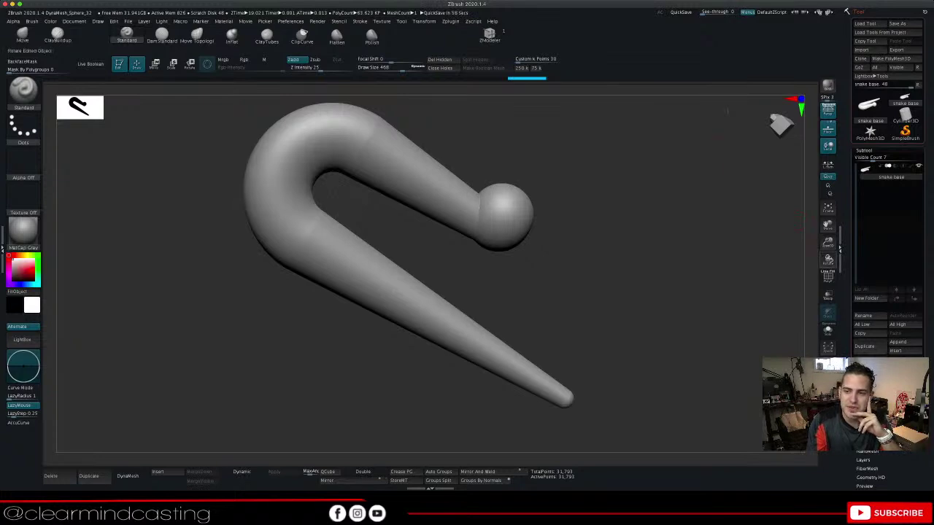
{"action": "left_click_drag", "start_coordinate": [828, 259], "coordinate": [686, 329]}
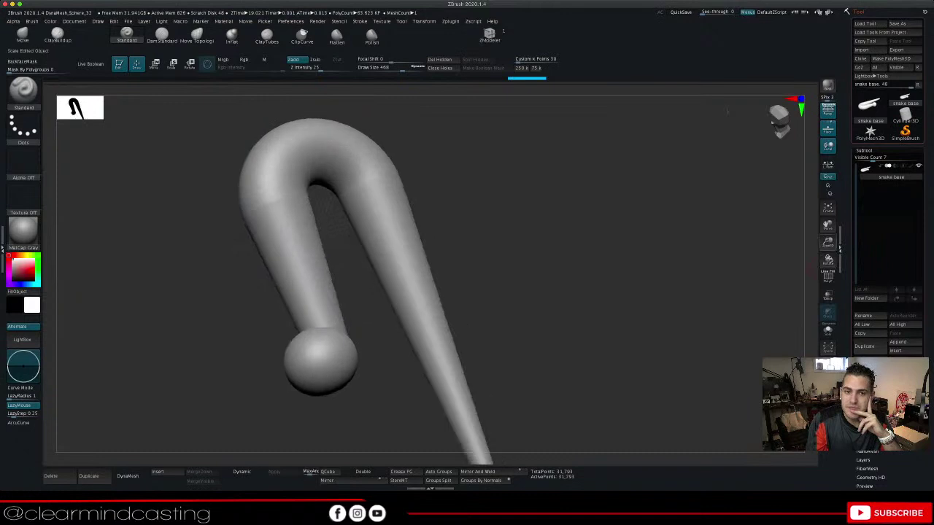
{"action": "left_click_drag", "start_coordinate": [828, 225], "coordinate": [843, 181]}
{"action": "left_click_drag", "start_coordinate": [828, 242], "coordinate": [820, 207]}
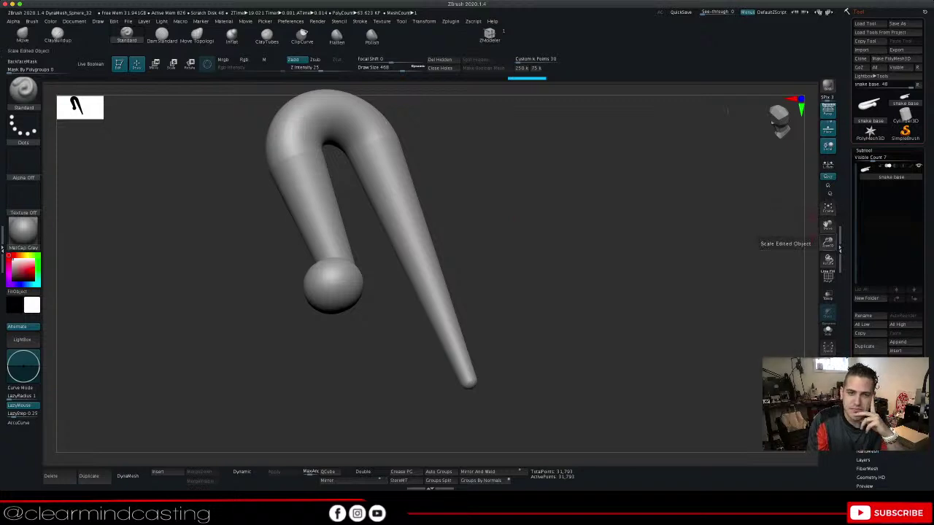
{"action": "mouse_move", "coordinate": [827, 242]}
{"action": "left_mouse_down"}
{"action": "mouse_move", "coordinate": [836, 260]}
{"action": "mouse_move", "coordinate": [864, 258]}
{"action": "mouse_move", "coordinate": [800, 261]}
{"action": "mouse_move", "coordinate": [850, 252]}
{"action": "mouse_move", "coordinate": [840, 252]}
{"action": "mouse_move", "coordinate": [859, 232]}
{"action": "mouse_move", "coordinate": [813, 249]}
{"action": "mouse_move", "coordinate": [836, 235]}
{"action": "mouse_move", "coordinate": [843, 250]}
{"action": "left_mouse_up"}
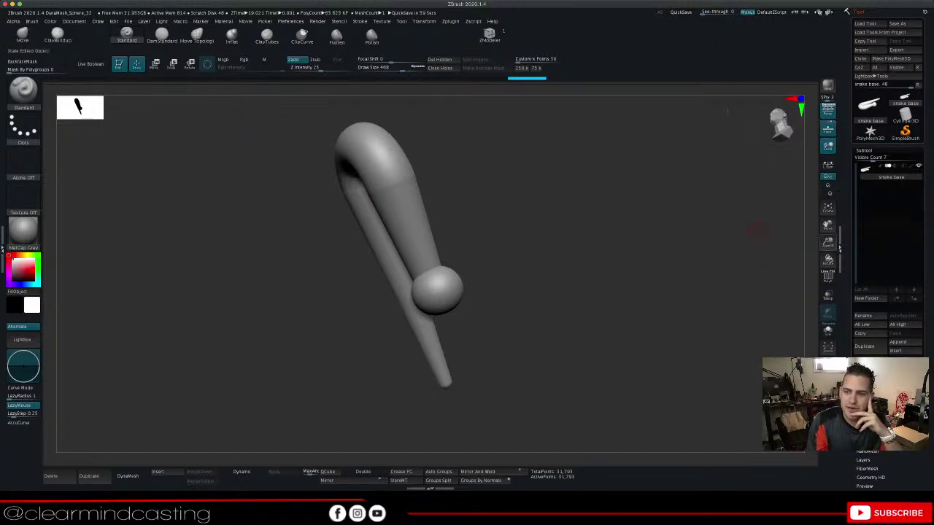
{"action": "left_click_drag", "start_coordinate": [827, 242], "coordinate": [828, 257]}
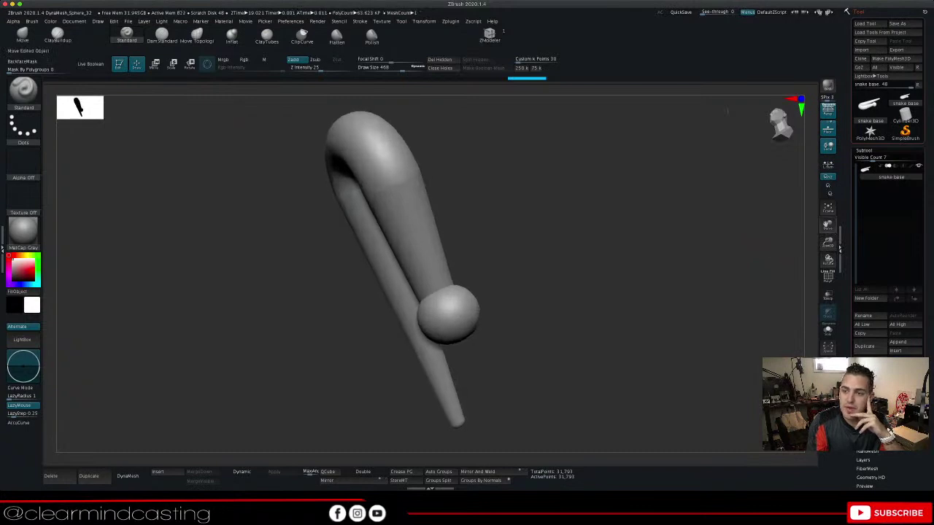
{"action": "mouse_move", "coordinate": [828, 224]}
{"action": "left_mouse_down"}
{"action": "mouse_move", "coordinate": [842, 216]}
{"action": "mouse_move", "coordinate": [834, 216]}
{"action": "left_mouse_up"}
{"action": "left_click_drag", "start_coordinate": [827, 260], "coordinate": [851, 264]}
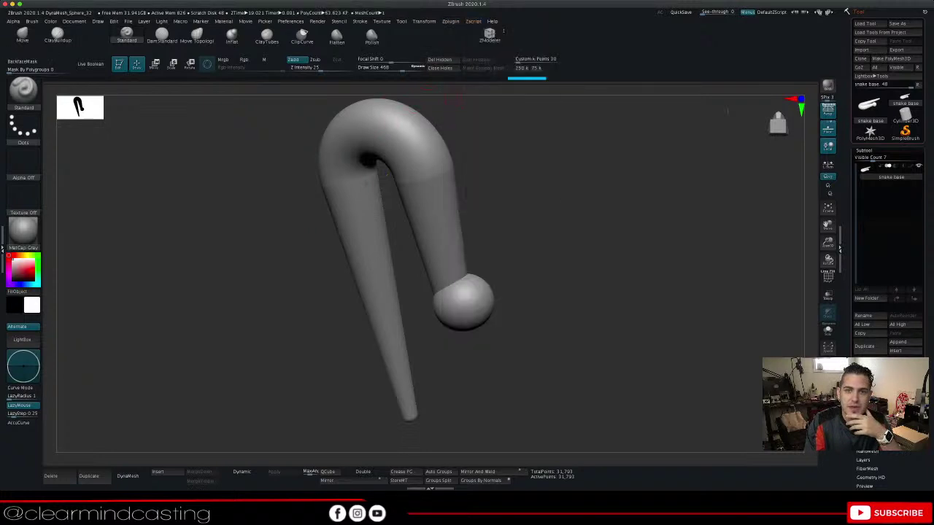
{"action": "left_click", "coordinate": [450, 20]}
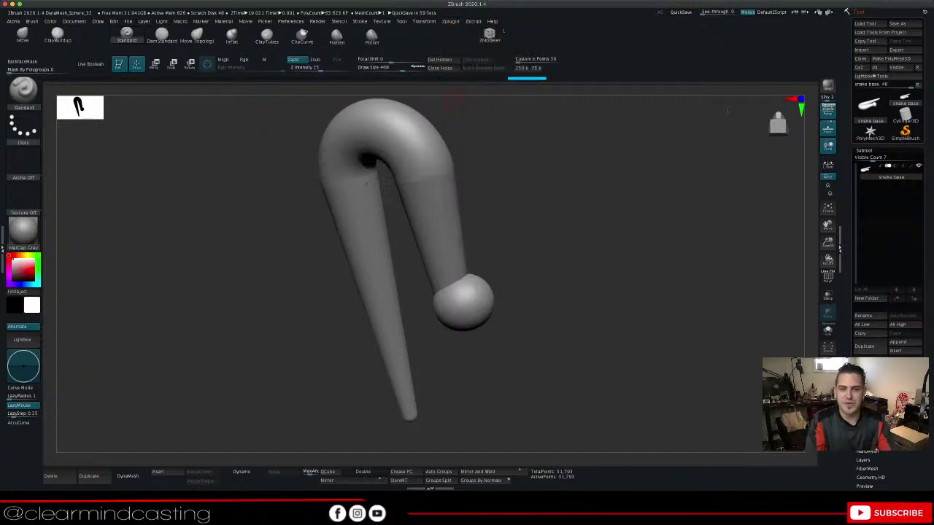
Try smoothing the seam between the snake's neck and head sphere, and undo the stroke
{"action": "left_click_drag", "start_coordinate": [582, 281], "coordinate": [535, 360]}
{"action": "right_click_drag", "start_coordinate": [657, 248], "coordinate": [686, 314], "text": "ctrl"}
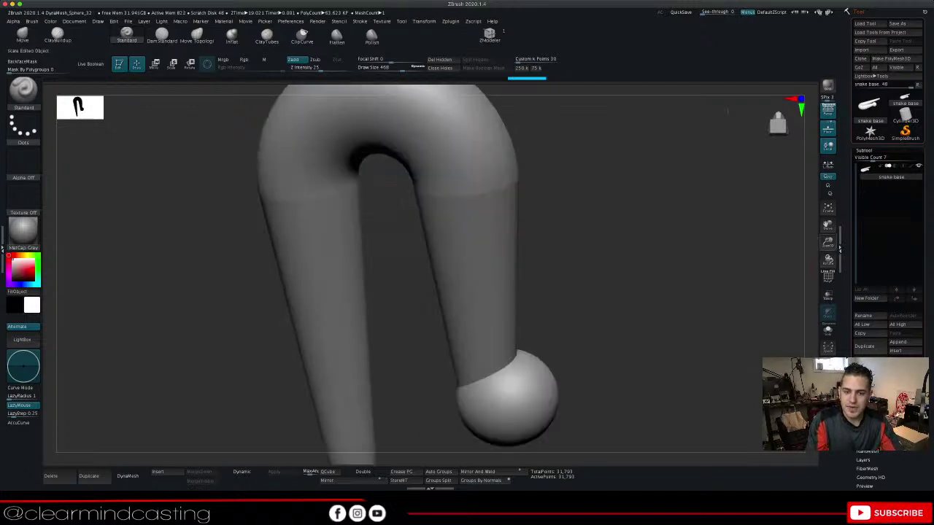
{"action": "left_click_drag", "start_coordinate": [682, 292], "coordinate": [724, 294]}
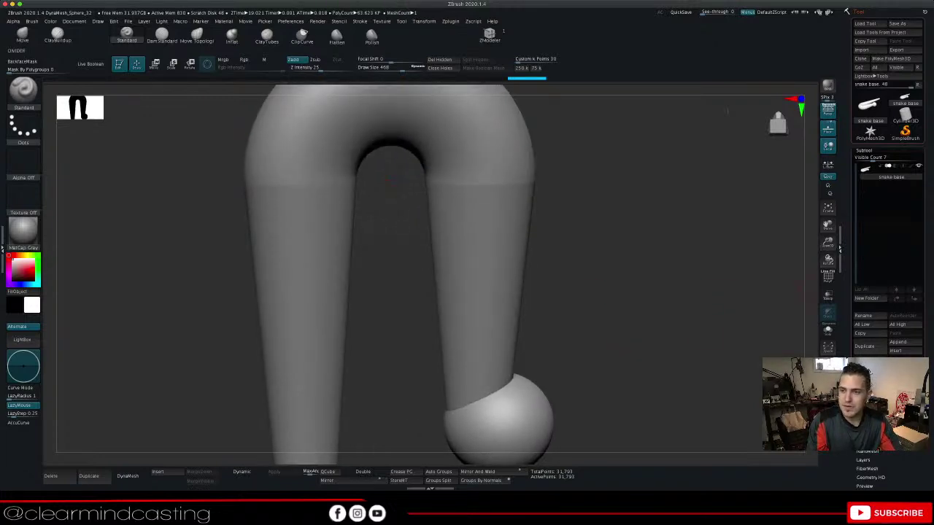
{"action": "left_click_drag", "start_coordinate": [829, 226], "coordinate": [803, 121]}
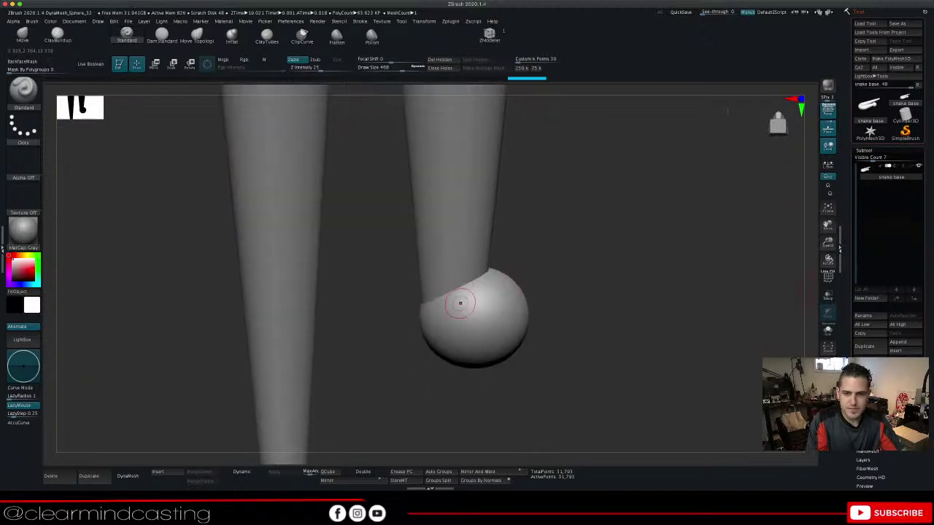
{"action": "left_click_drag", "start_coordinate": [449, 292], "coordinate": [432, 290], "text": "shift"}
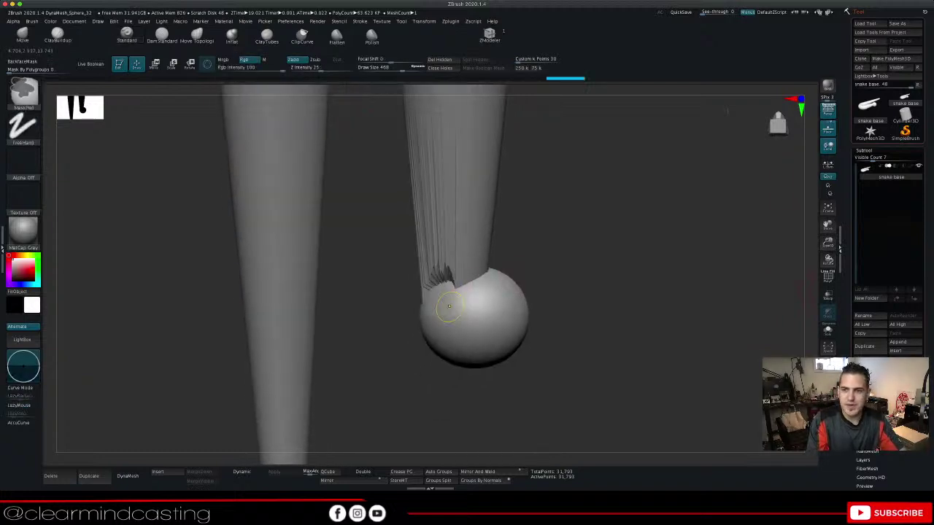
{"action": "key", "text": "ctrl+z"}
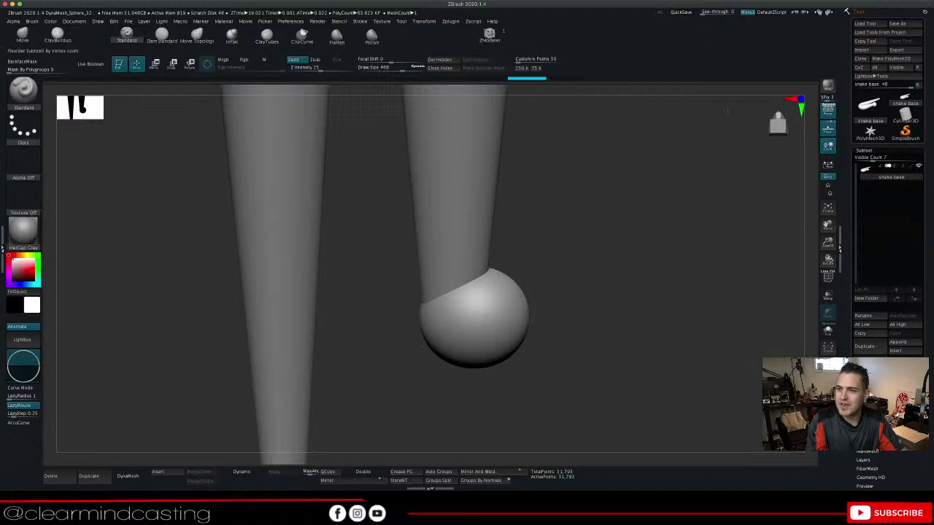
Remesh the snake base with ZRemesher and display its polyframe to check the topology
{"action": "left_click", "coordinate": [864, 150]}
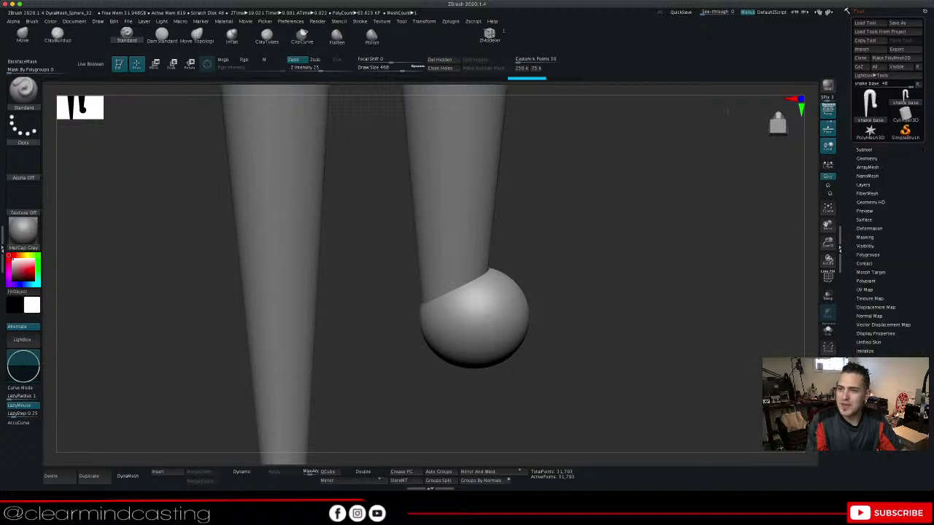
{"action": "left_click", "coordinate": [867, 159]}
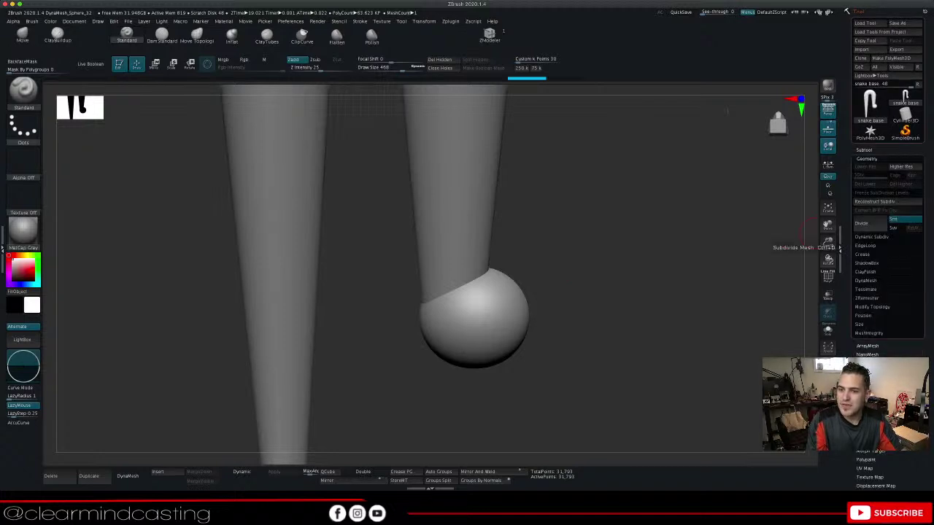
{"action": "left_click", "coordinate": [827, 276]}
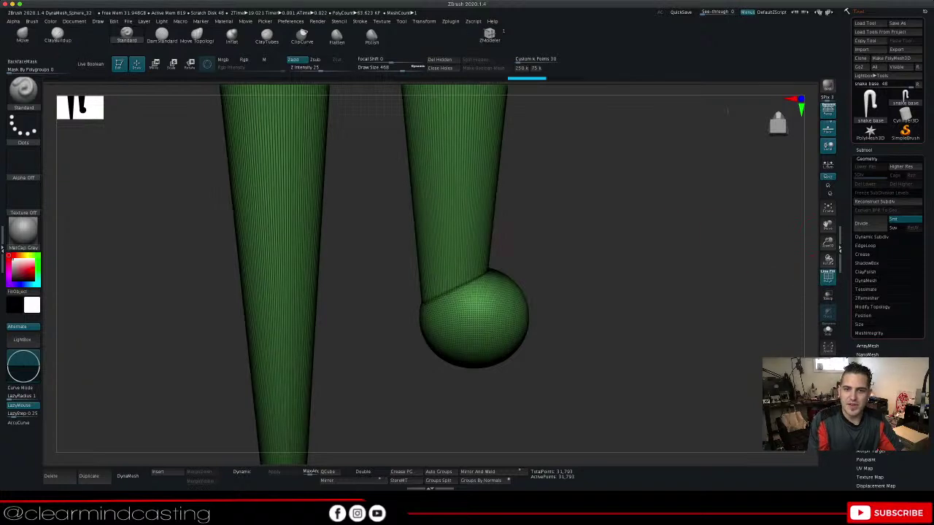
{"action": "left_click", "coordinate": [828, 276]}
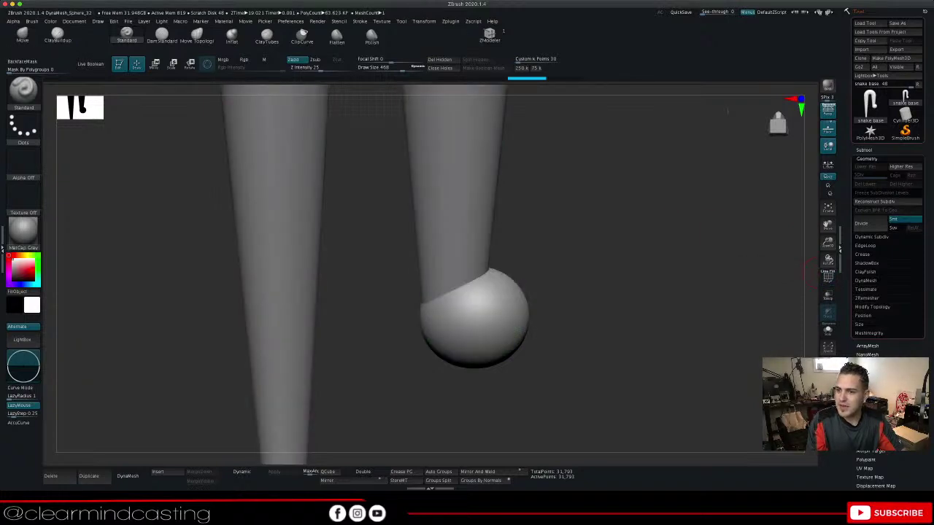
{"action": "left_click", "coordinate": [867, 299]}
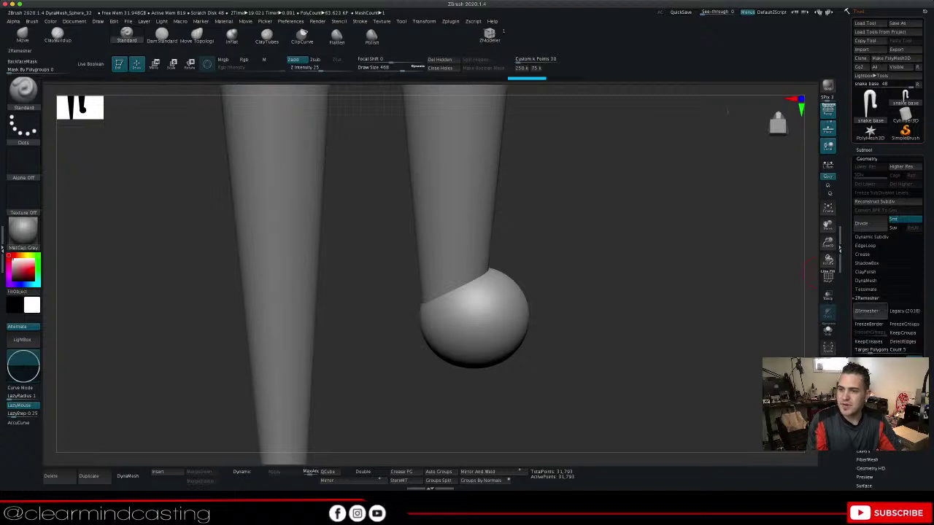
{"action": "left_click", "coordinate": [869, 311]}
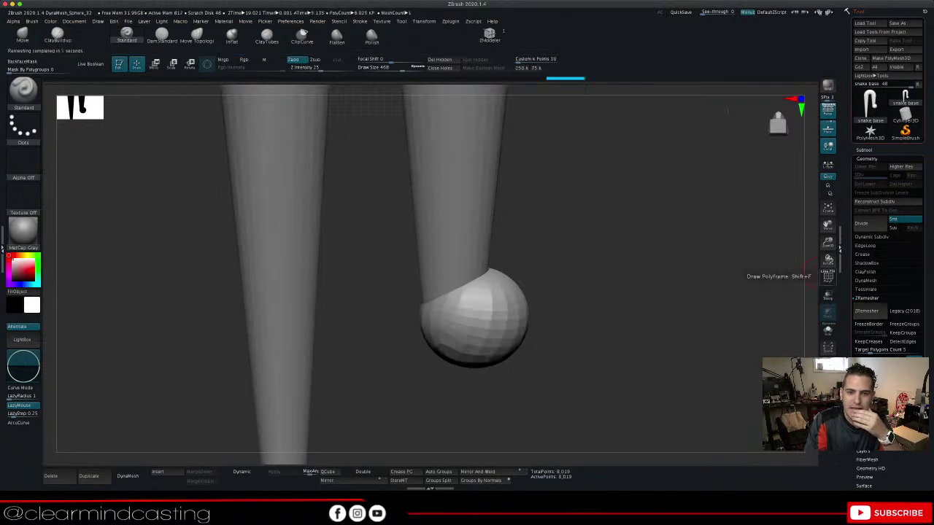
{"action": "left_click", "coordinate": [828, 276]}
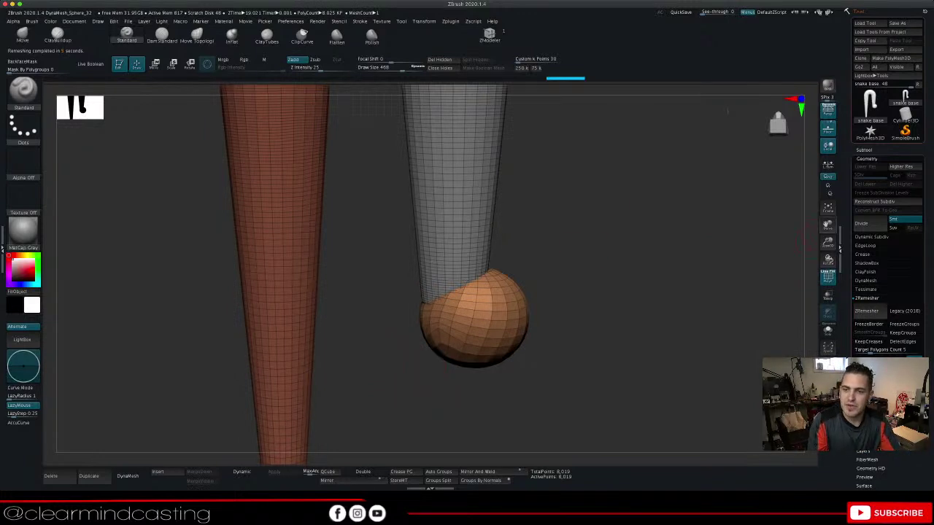
Divide the remeshed snake base twice to subdivision level 3 and hide its polyframe
{"action": "left_click_drag", "start_coordinate": [828, 242], "coordinate": [817, 240]}
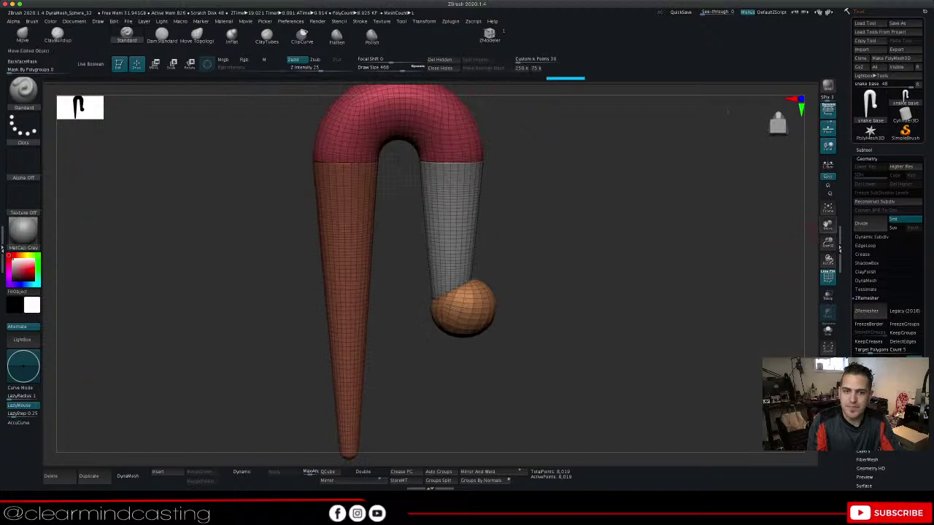
{"action": "left_click_drag", "start_coordinate": [827, 225], "coordinate": [722, 241]}
{"action": "left_click", "coordinate": [867, 222]}
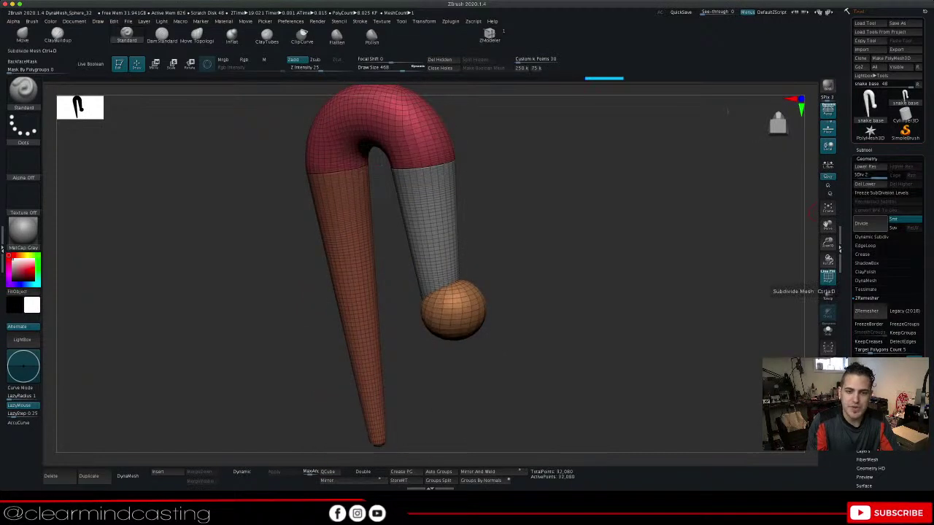
{"action": "key", "text": "ctrl+d"}
{"action": "left_click_drag", "start_coordinate": [756, 197], "coordinate": [757, 248], "text": "alt"}
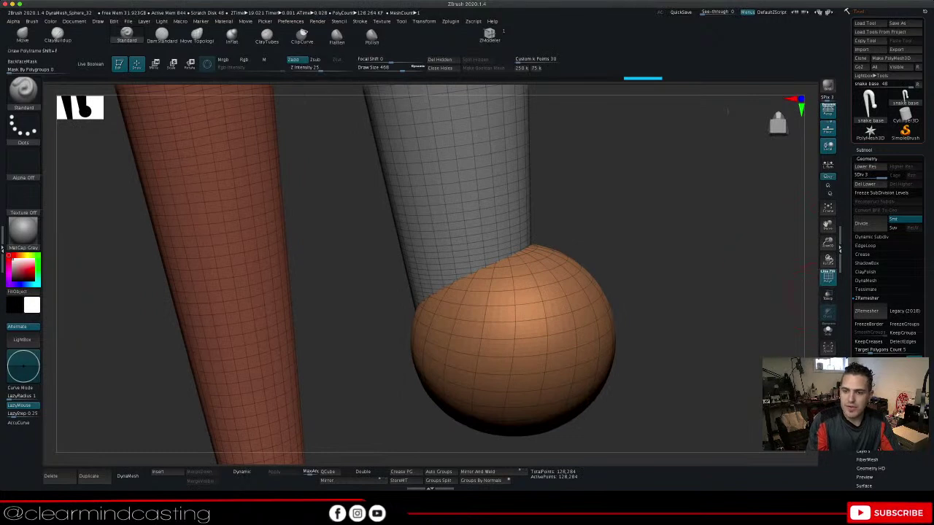
{"action": "left_click", "coordinate": [828, 278]}
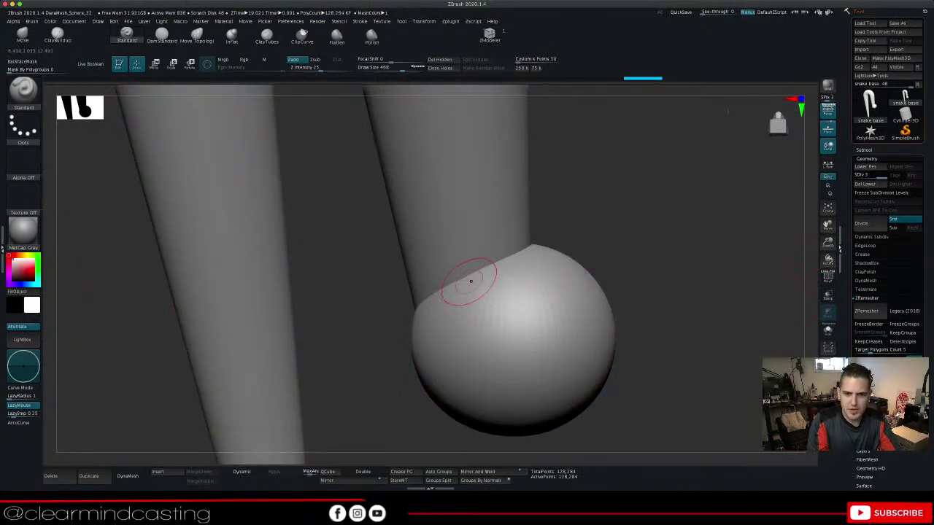
Try building up the seam between neck and head sphere with the Standard brush and smoothing it
{"action": "key", "text": "shift"}
{"action": "mouse_move", "coordinate": [485, 267]}
{"action": "left_mouse_down", "text": "shift"}
{"action": "mouse_move", "coordinate": [467, 273]}
{"action": "mouse_move", "coordinate": [506, 257]}
{"action": "mouse_move", "coordinate": [606, 264]}
{"action": "mouse_move", "coordinate": [645, 256]}
{"action": "left_mouse_up", "text": "shift"}
{"action": "key", "text": "ctrl+z"}
{"action": "mouse_move", "coordinate": [471, 272]}
{"action": "left_mouse_down"}
{"action": "mouse_move", "coordinate": [401, 310]}
{"action": "mouse_move", "coordinate": [335, 318]}
{"action": "mouse_move", "coordinate": [350, 329]}
{"action": "mouse_move", "coordinate": [430, 306]}
{"action": "mouse_move", "coordinate": [420, 311]}
{"action": "left_mouse_up"}
{"action": "left_click_drag", "start_coordinate": [460, 272], "coordinate": [427, 302], "text": "shift"}
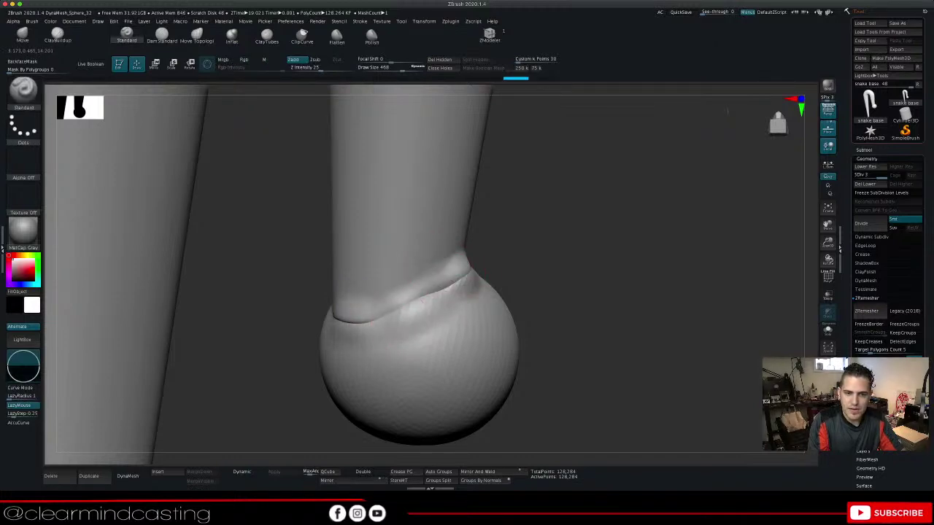
{"action": "left_click_drag", "start_coordinate": [584, 273], "coordinate": [453, 277]}
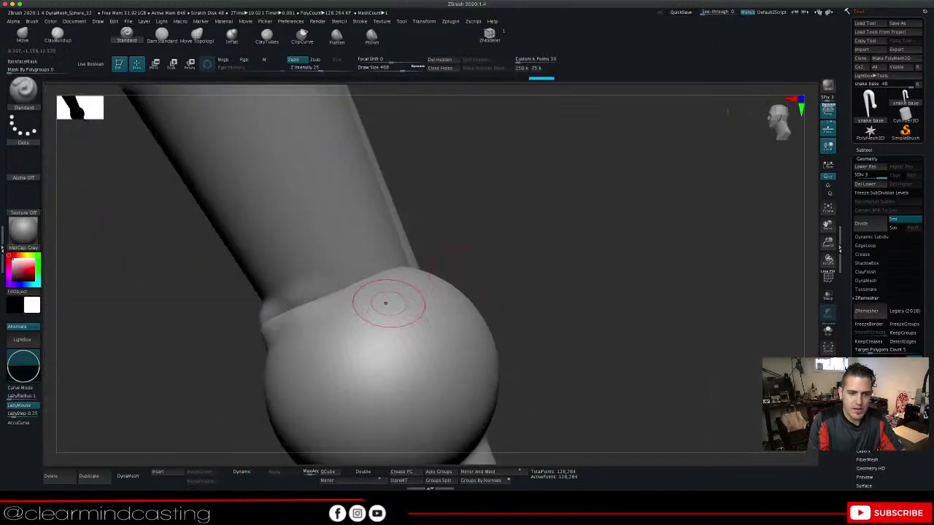
Undo the strokes on the neck seam, keeping the snake base at subdivision level 3
{"action": "key", "text": "ctrl+z"}
{"action": "key", "text": "ctrl+z"}
{"action": "key", "text": "ctrl+z"}
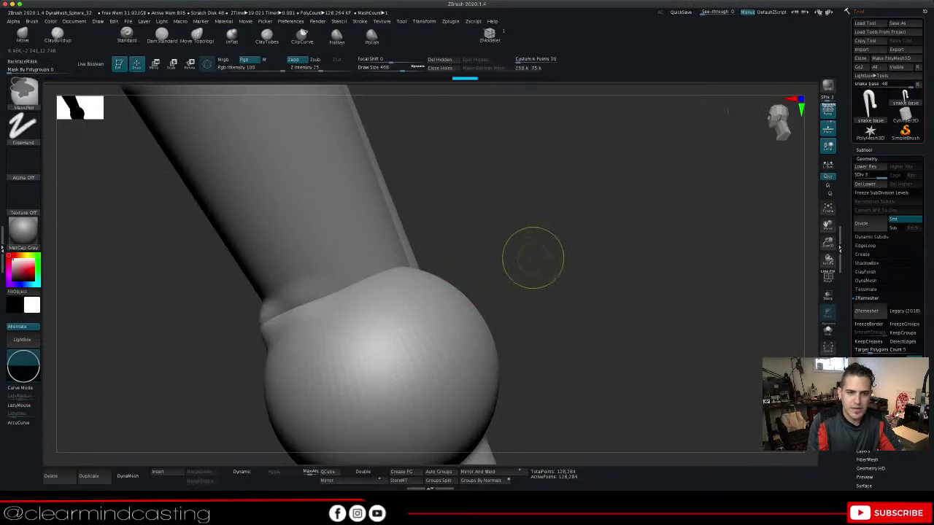
{"action": "key", "text": "ctrl+z"}
{"action": "key", "text": "ctrl+z"}
{"action": "key", "text": "ctrl+z"}
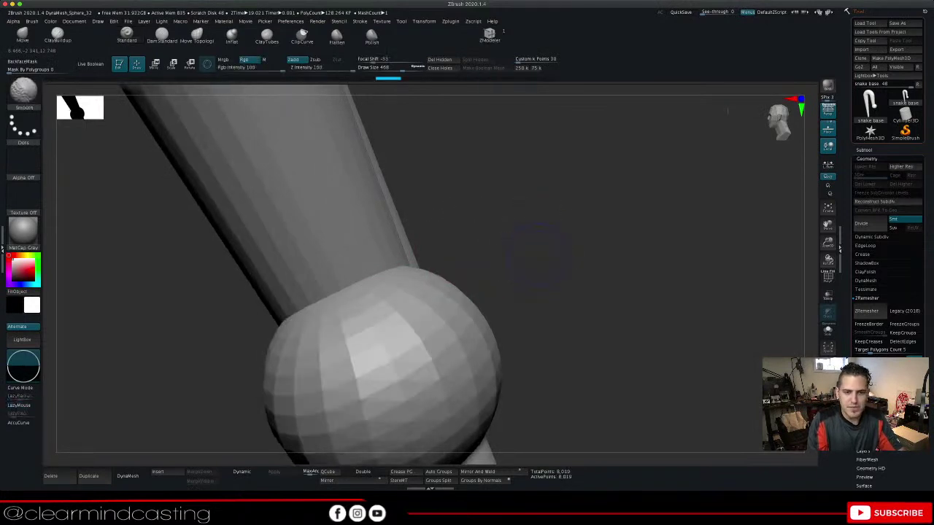
{"action": "key", "text": "ctrl+shift+z"}
{"action": "key", "text": "ctrl+shift+z"}
Build up the first stretch of the seam between neck and head sphere with the Clay brush, reducing the draw size to 177
{"action": "mouse_move", "coordinate": [525, 255]}
{"action": "left_mouse_down"}
{"action": "mouse_move", "coordinate": [365, 244]}
{"action": "mouse_move", "coordinate": [189, 215]}
{"action": "left_mouse_up"}
{"action": "left_click", "coordinate": [25, 94]}
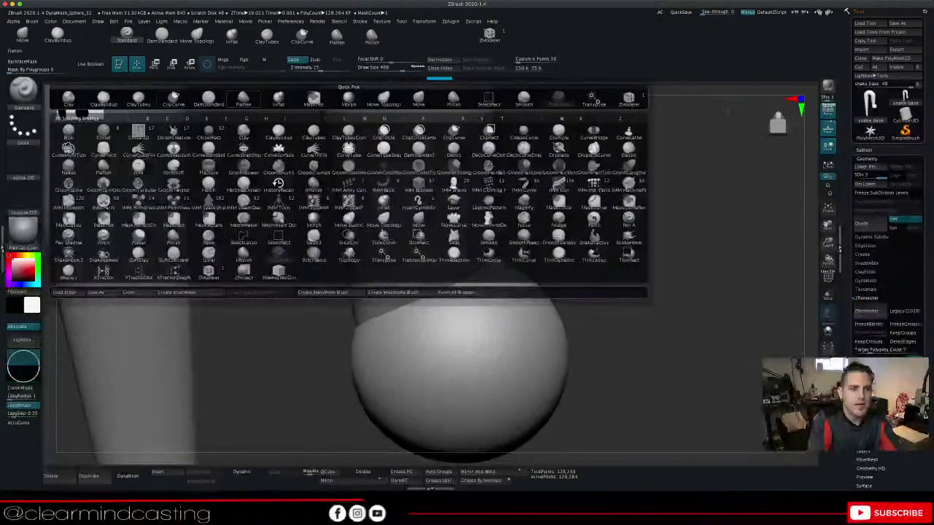
{"action": "left_click", "coordinate": [69, 100]}
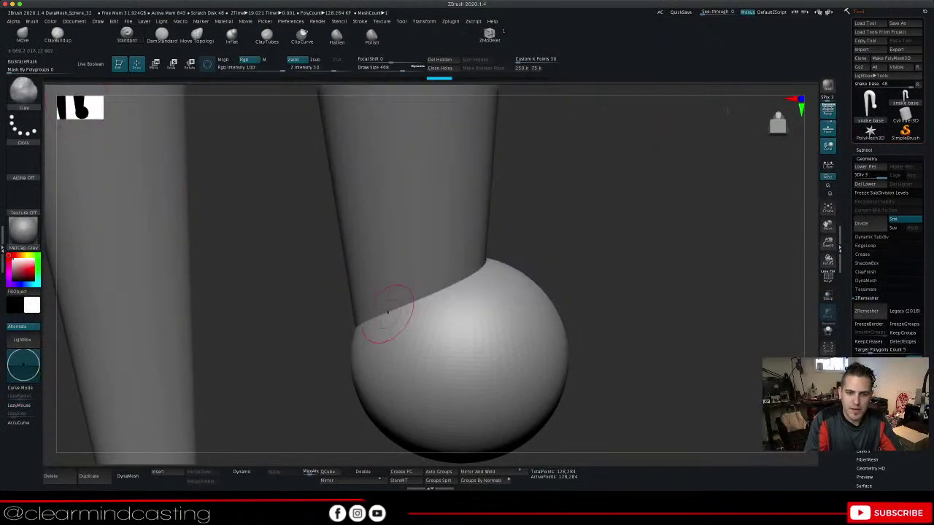
{"action": "left_click_drag", "start_coordinate": [389, 312], "coordinate": [450, 291]}
{"action": "left_click_drag", "start_coordinate": [544, 244], "coordinate": [505, 254]}
{"action": "left_click_drag", "start_coordinate": [459, 282], "coordinate": [515, 250]}
{"action": "left_click_drag", "start_coordinate": [558, 233], "coordinate": [489, 239]}
{"action": "mouse_move", "coordinate": [521, 242]}
{"action": "left_mouse_down"}
{"action": "mouse_move", "coordinate": [506, 248]}
{"action": "mouse_move", "coordinate": [547, 223]}
{"action": "left_mouse_up"}
{"action": "mouse_move", "coordinate": [501, 253]}
{"action": "left_mouse_down"}
{"action": "mouse_move", "coordinate": [559, 222]}
{"action": "mouse_move", "coordinate": [509, 246]}
{"action": "mouse_move", "coordinate": [507, 261]}
{"action": "left_mouse_up"}
{"action": "key", "text": "space"}
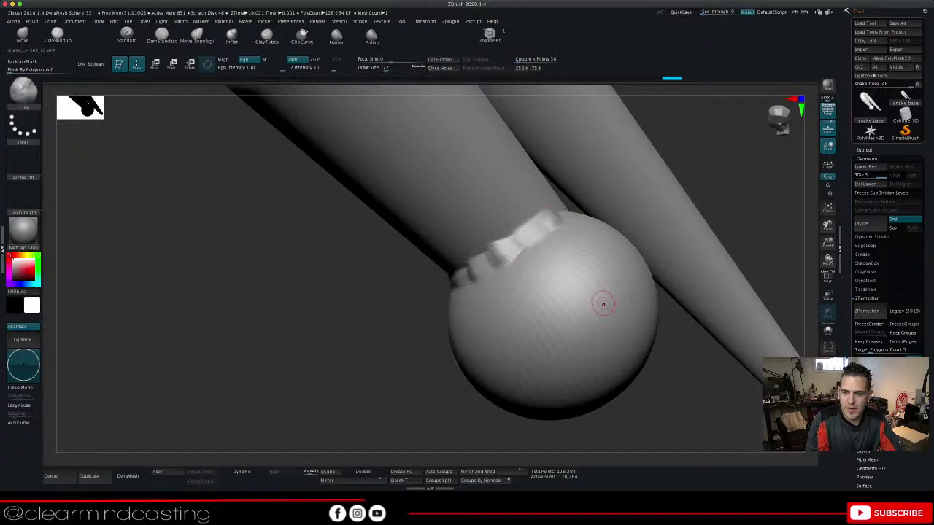
Extend the Clay brush strokes around the side of the neck seam at draw size 177
{"action": "right_click_drag", "start_coordinate": [603, 304], "coordinate": [659, 298]}
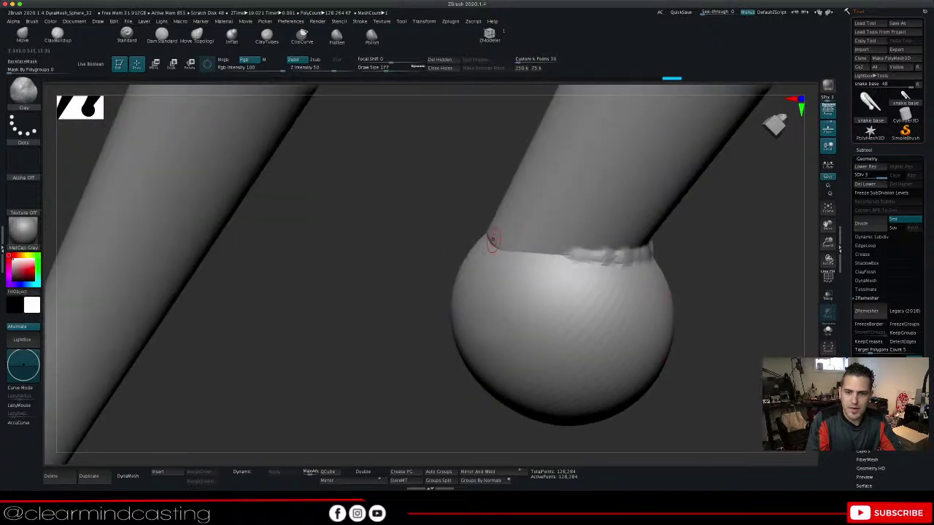
{"action": "left_click_drag", "start_coordinate": [499, 247], "coordinate": [619, 258]}
{"action": "right_click_drag", "start_coordinate": [619, 258], "coordinate": [522, 248]}
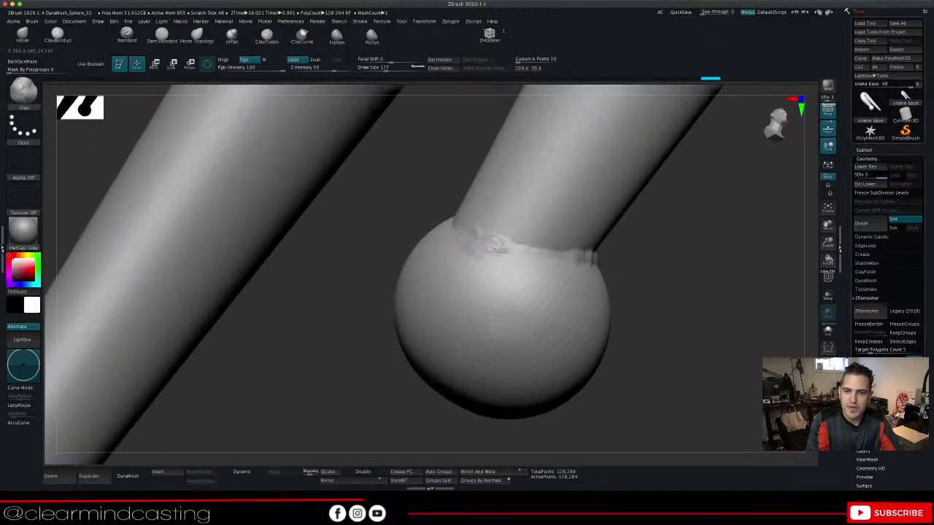
{"action": "right_click_drag", "start_coordinate": [587, 255], "coordinate": [575, 255]}
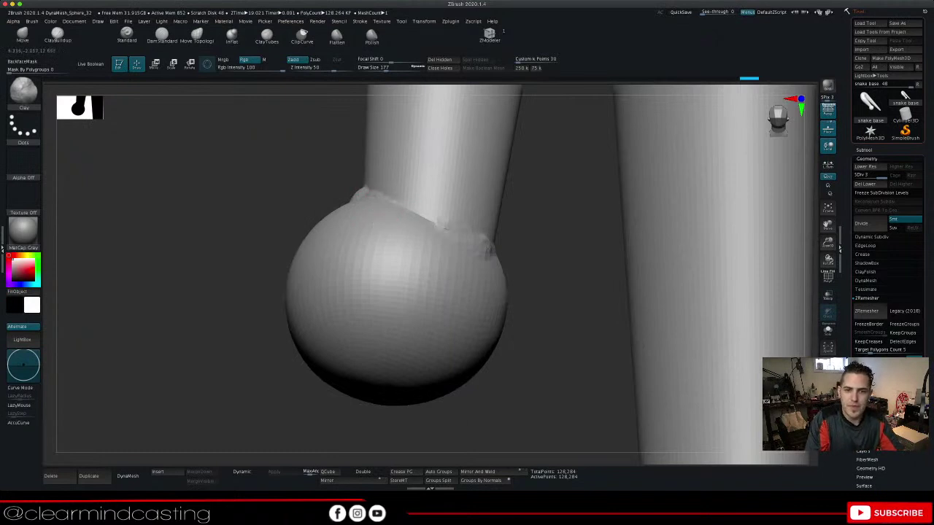
{"action": "left_click_drag", "start_coordinate": [557, 234], "coordinate": [496, 216]}
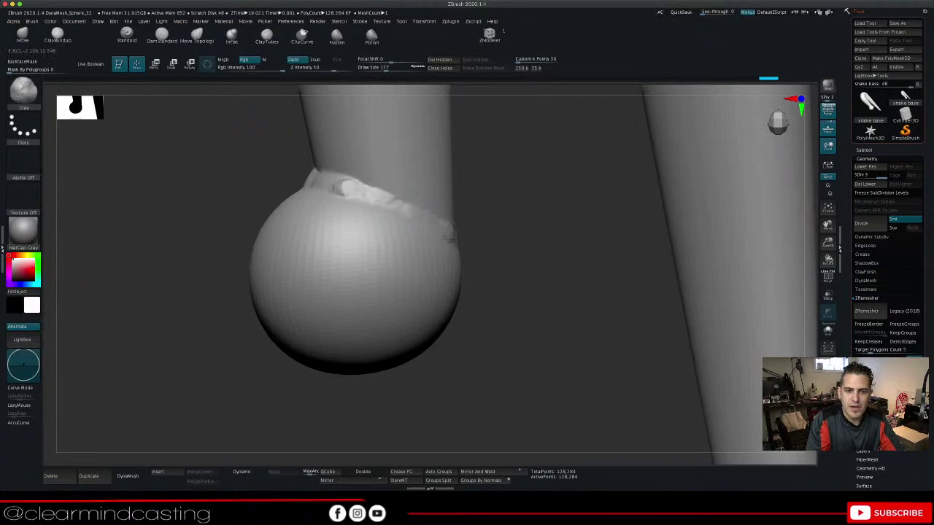
Fill the remaining gaps in the neck seam with overlapping Clay strokes to close the ring around the head sphere
{"action": "left_click_drag", "start_coordinate": [353, 189], "coordinate": [370, 195]}
{"action": "left_click_drag", "start_coordinate": [540, 245], "coordinate": [587, 242]}
{"action": "mouse_move", "coordinate": [403, 210]}
{"action": "left_mouse_down"}
{"action": "mouse_move", "coordinate": [468, 229]}
{"action": "mouse_move", "coordinate": [485, 224]}
{"action": "left_mouse_up"}
{"action": "left_click_drag", "start_coordinate": [543, 245], "coordinate": [635, 241]}
{"action": "left_click_drag", "start_coordinate": [476, 225], "coordinate": [549, 192]}
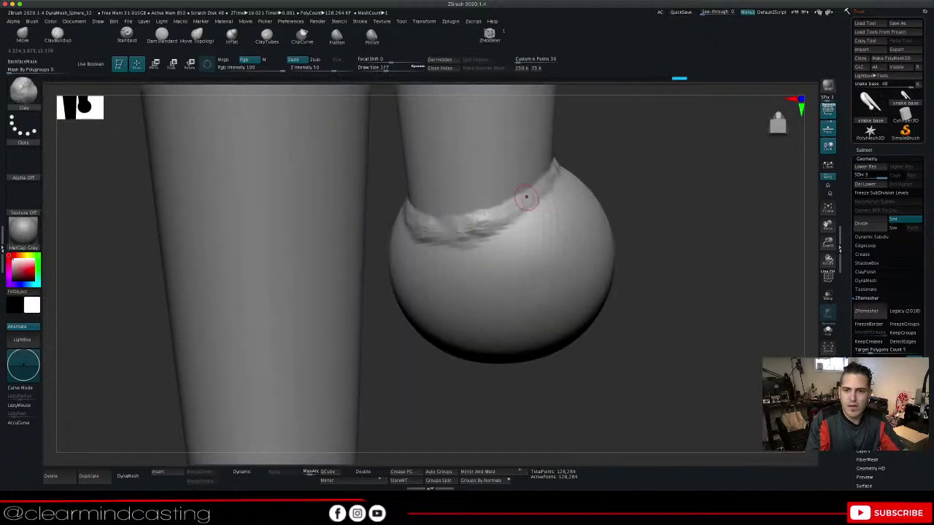
{"action": "mouse_move", "coordinate": [485, 214]}
{"action": "left_mouse_down"}
{"action": "mouse_move", "coordinate": [508, 218]}
{"action": "mouse_move", "coordinate": [500, 232]}
{"action": "left_mouse_up"}
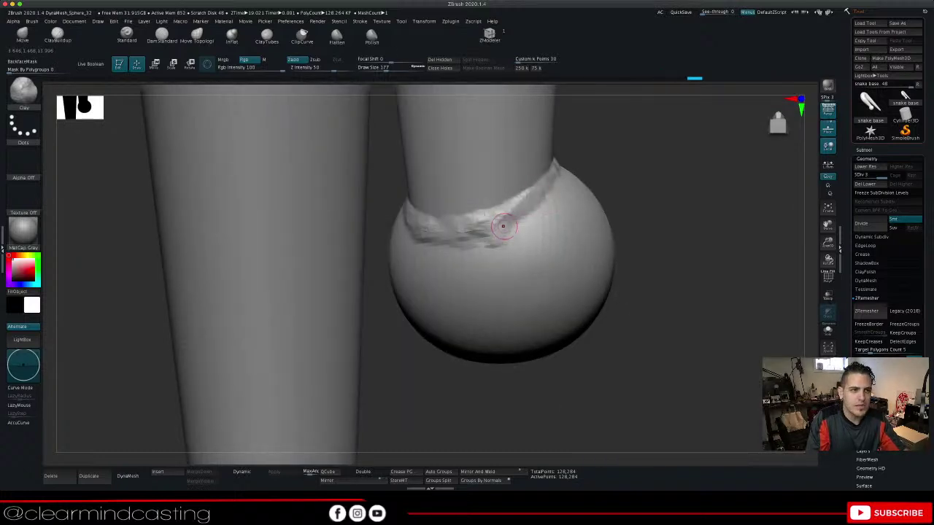
Try smoothing the clay on the neck seam with the Smooth brush set to Zsub
{"action": "key", "text": "shift"}
{"action": "key", "text": "shift"}
{"action": "key", "text": "shift"}
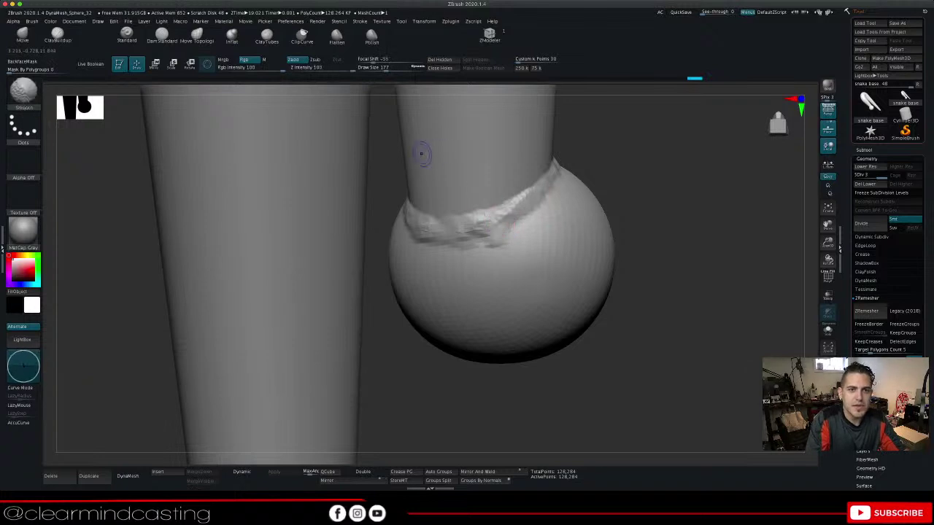
{"action": "left_click", "coordinate": [318, 60]}
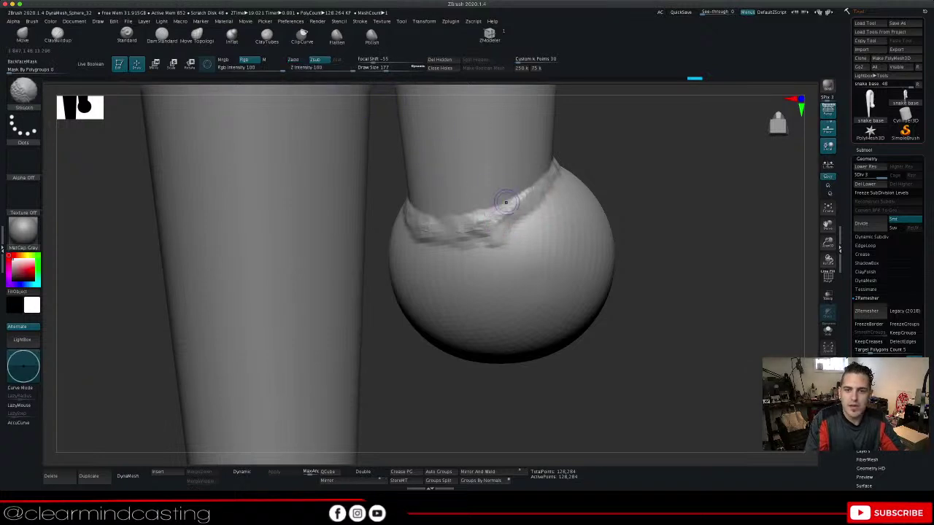
{"action": "mouse_move", "coordinate": [507, 203]}
{"action": "left_mouse_down", "text": "shift"}
{"action": "mouse_move", "coordinate": [526, 195]}
{"action": "mouse_move", "coordinate": [488, 224]}
{"action": "mouse_move", "coordinate": [511, 212]}
{"action": "left_mouse_up", "text": "shift"}
{"action": "key", "text": "shift"}
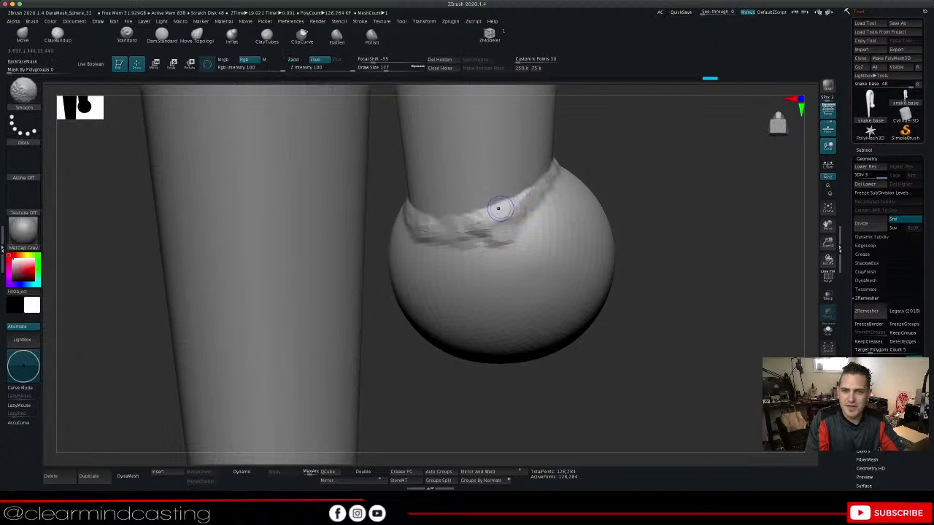
Enlarge the Clay brush to draw size 293 and lay a wider band over the neck seam
{"action": "key", "text": "space"}
{"action": "mouse_move", "coordinate": [507, 209]}
{"action": "left_mouse_down"}
{"action": "mouse_move", "coordinate": [537, 197]}
{"action": "mouse_move", "coordinate": [446, 228]}
{"action": "mouse_move", "coordinate": [485, 232]}
{"action": "left_mouse_up"}
{"action": "key", "text": "shift"}
{"action": "left_click_drag", "start_coordinate": [467, 394], "coordinate": [424, 335]}
{"action": "mouse_move", "coordinate": [533, 201]}
{"action": "left_mouse_down"}
{"action": "mouse_move", "coordinate": [567, 188]}
{"action": "mouse_move", "coordinate": [612, 133]}
{"action": "mouse_move", "coordinate": [518, 201]}
{"action": "mouse_move", "coordinate": [542, 202]}
{"action": "mouse_move", "coordinate": [603, 148]}
{"action": "left_mouse_up"}
{"action": "left_click_drag", "start_coordinate": [764, 175], "coordinate": [719, 212]}
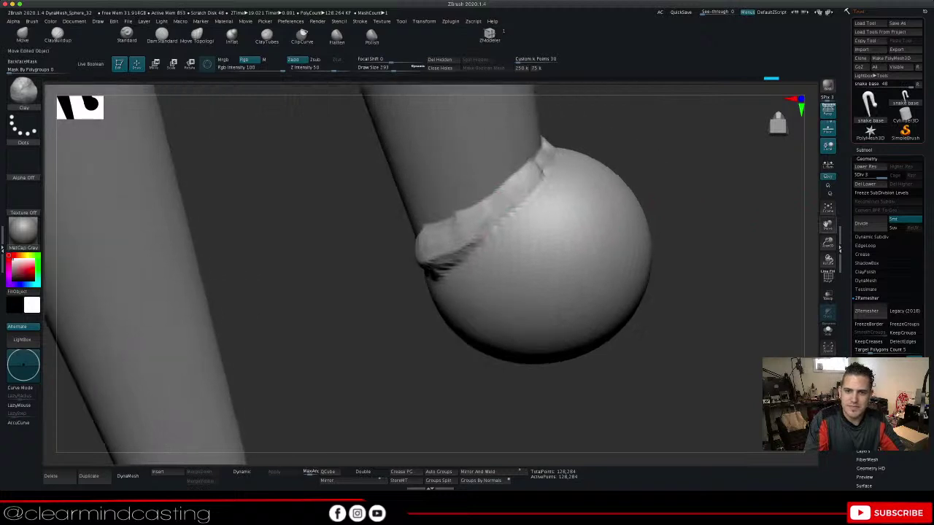
Continue the wide clay band around the next side of the joint between neck and head sphere
{"action": "mouse_move", "coordinate": [701, 175]}
{"action": "left_mouse_down"}
{"action": "mouse_move", "coordinate": [723, 164]}
{"action": "mouse_move", "coordinate": [745, 186]}
{"action": "left_mouse_up"}
{"action": "mouse_move", "coordinate": [564, 159]}
{"action": "left_mouse_down"}
{"action": "mouse_move", "coordinate": [505, 175]}
{"action": "mouse_move", "coordinate": [547, 137]}
{"action": "mouse_move", "coordinate": [454, 225]}
{"action": "mouse_move", "coordinate": [447, 245]}
{"action": "left_mouse_up"}
{"action": "mouse_move", "coordinate": [737, 172]}
{"action": "left_mouse_down"}
{"action": "mouse_move", "coordinate": [657, 179]}
{"action": "mouse_move", "coordinate": [744, 175]}
{"action": "left_mouse_up"}
{"action": "left_click_drag", "start_coordinate": [827, 225], "coordinate": [738, 300]}
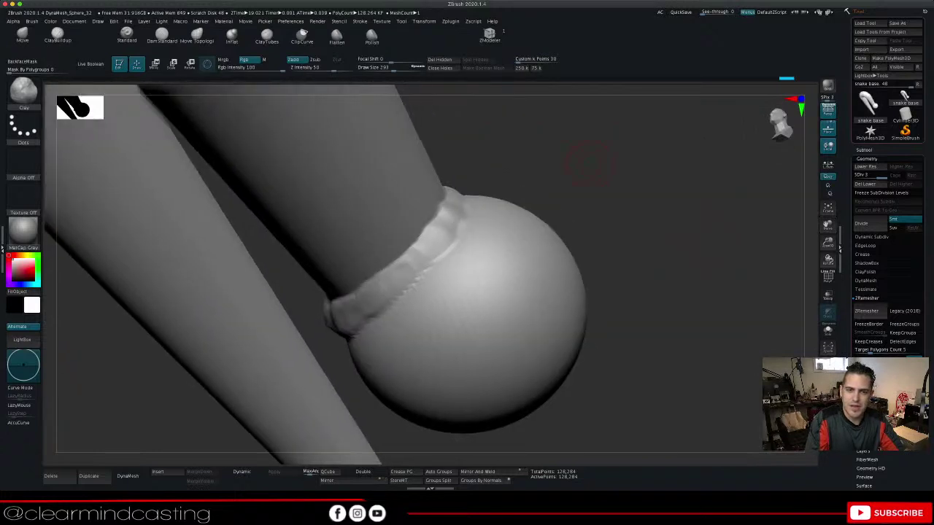
{"action": "left_click_drag", "start_coordinate": [590, 155], "coordinate": [526, 167]}
{"action": "left_click_drag", "start_coordinate": [467, 200], "coordinate": [441, 226]}
{"action": "mouse_move", "coordinate": [484, 169]}
{"action": "left_mouse_down"}
{"action": "mouse_move", "coordinate": [440, 197]}
{"action": "mouse_move", "coordinate": [400, 274]}
{"action": "left_mouse_up"}
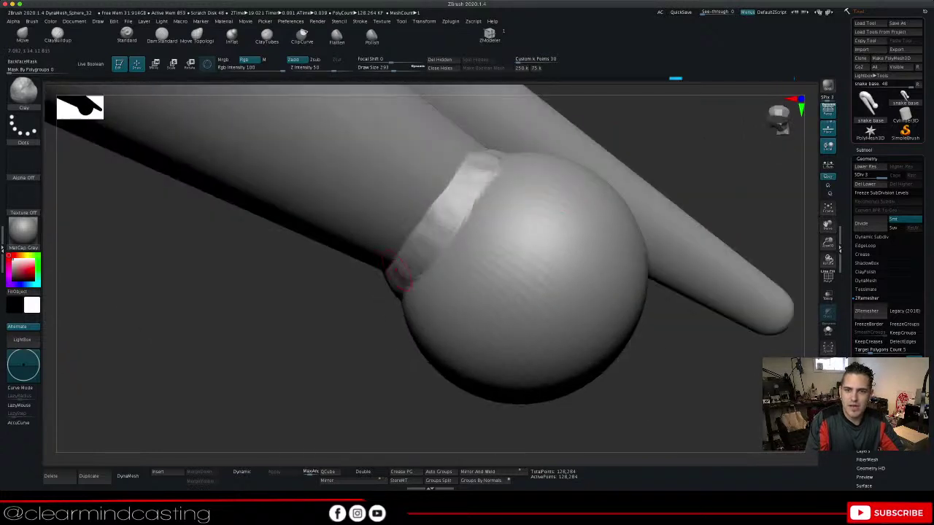
Complete the wide clay band on the underside and far side of the neck joint
{"action": "mouse_move", "coordinate": [730, 171]}
{"action": "left_mouse_down"}
{"action": "mouse_move", "coordinate": [719, 170]}
{"action": "mouse_move", "coordinate": [767, 157]}
{"action": "left_mouse_up"}
{"action": "left_click_drag", "start_coordinate": [497, 167], "coordinate": [505, 142]}
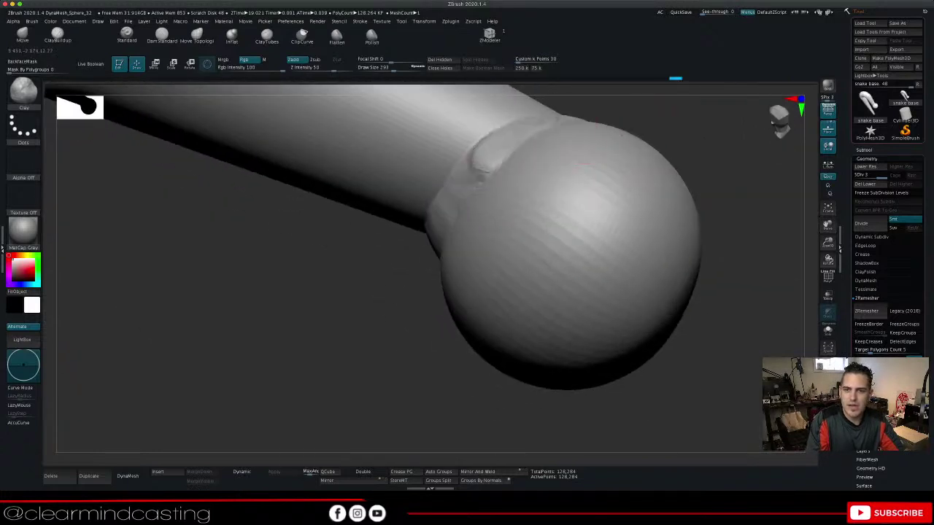
{"action": "left_click_drag", "start_coordinate": [755, 137], "coordinate": [705, 151]}
{"action": "left_click_drag", "start_coordinate": [828, 225], "coordinate": [684, 343]}
{"action": "mouse_move", "coordinate": [424, 252]}
{"action": "left_mouse_down"}
{"action": "mouse_move", "coordinate": [394, 254]}
{"action": "mouse_move", "coordinate": [487, 220]}
{"action": "mouse_move", "coordinate": [542, 228]}
{"action": "left_mouse_up"}
{"action": "left_click_drag", "start_coordinate": [509, 193], "coordinate": [461, 169]}
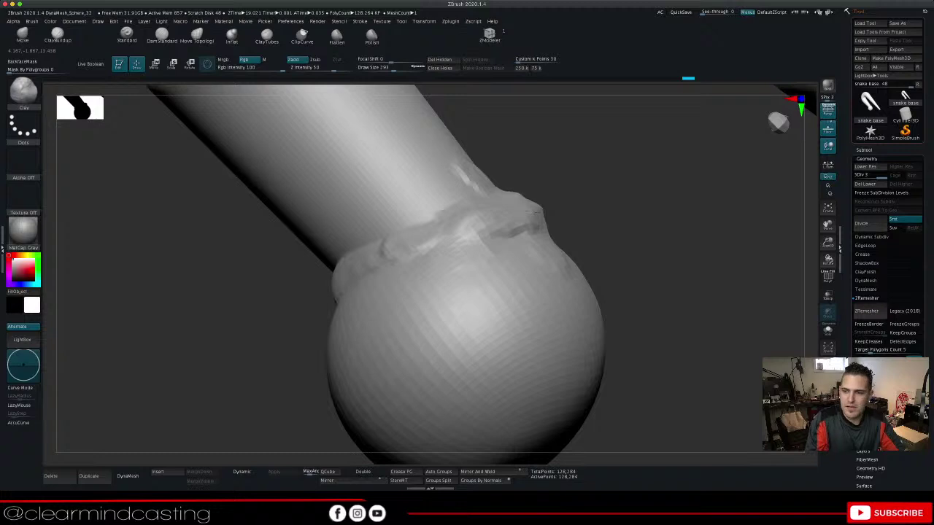
Try smoothing the wide clay band with the Smooth brush, and undo the strokes
{"action": "left_click_drag", "start_coordinate": [783, 239], "coordinate": [541, 266]}
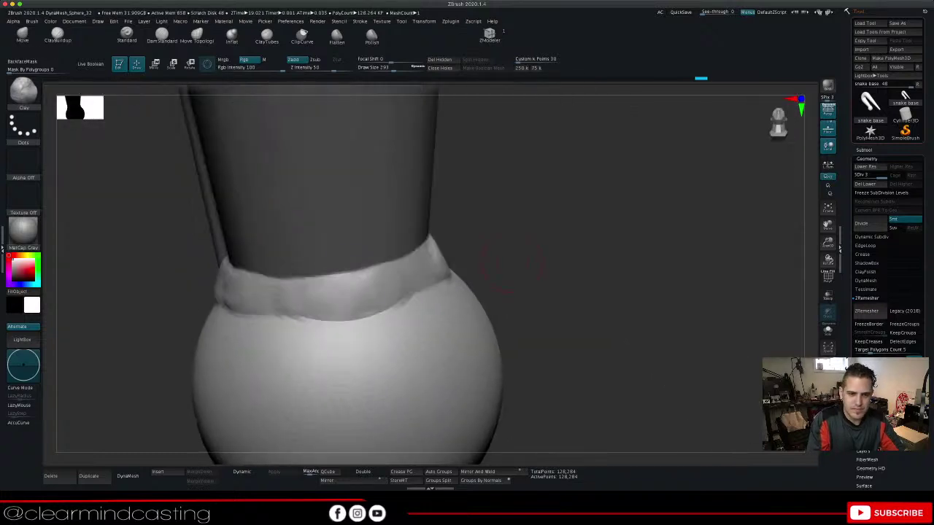
{"action": "left_click_drag", "start_coordinate": [335, 294], "coordinate": [422, 270], "text": "shift"}
{"action": "left_click_drag", "start_coordinate": [504, 260], "coordinate": [439, 292]}
{"action": "left_click_drag", "start_coordinate": [531, 219], "coordinate": [590, 197]}
{"action": "key", "text": "ctrl+z"}
{"action": "key", "text": "ctrl+z"}
{"action": "key", "text": "ctrl+z"}
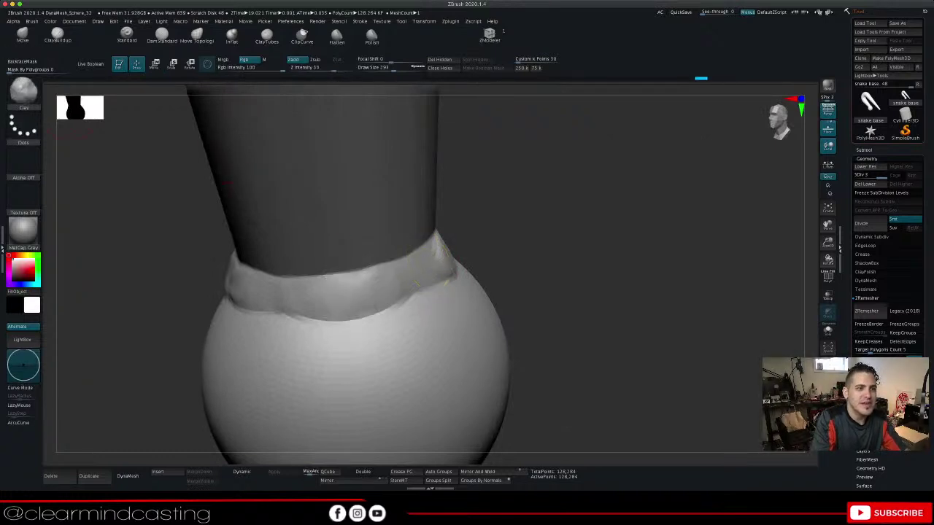
Assign the Smooth brush as the sculpting smoothing brush
{"action": "left_click", "coordinate": [23, 89]}
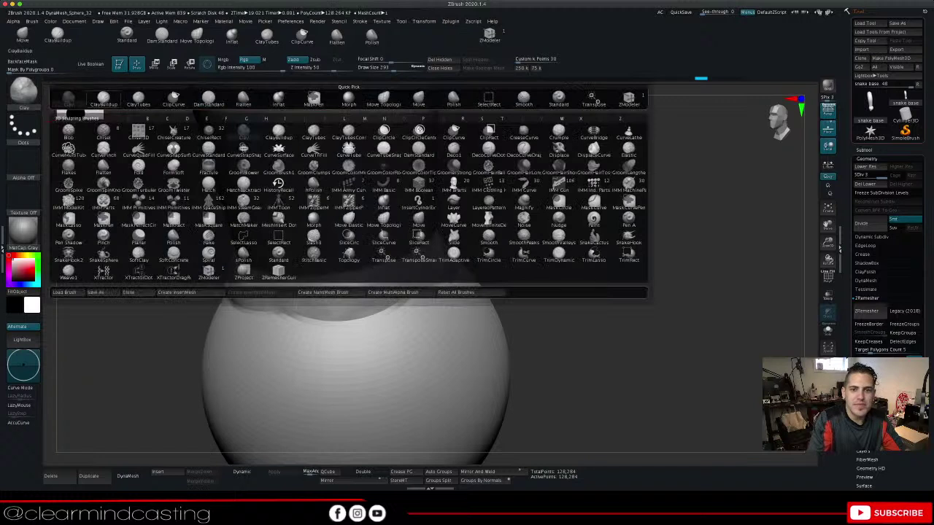
{"action": "key", "text": "s"}
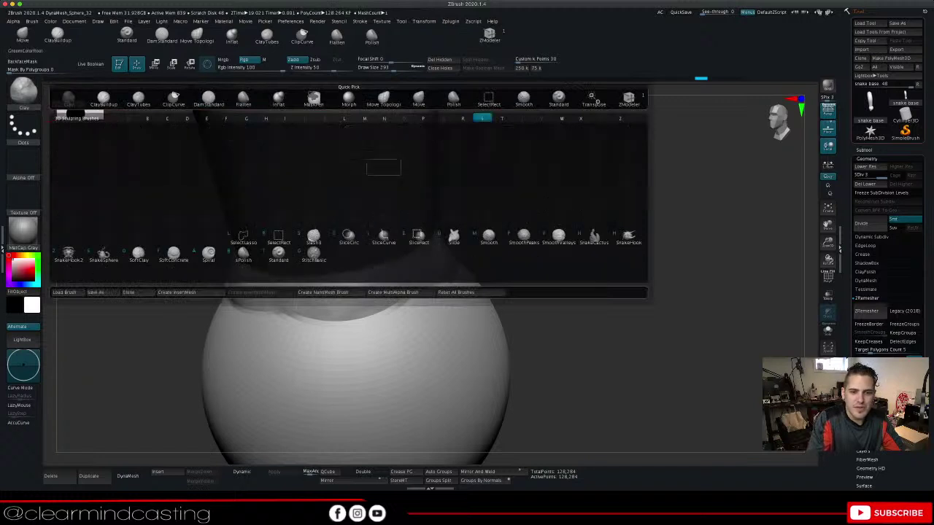
{"action": "left_click", "coordinate": [489, 238]}
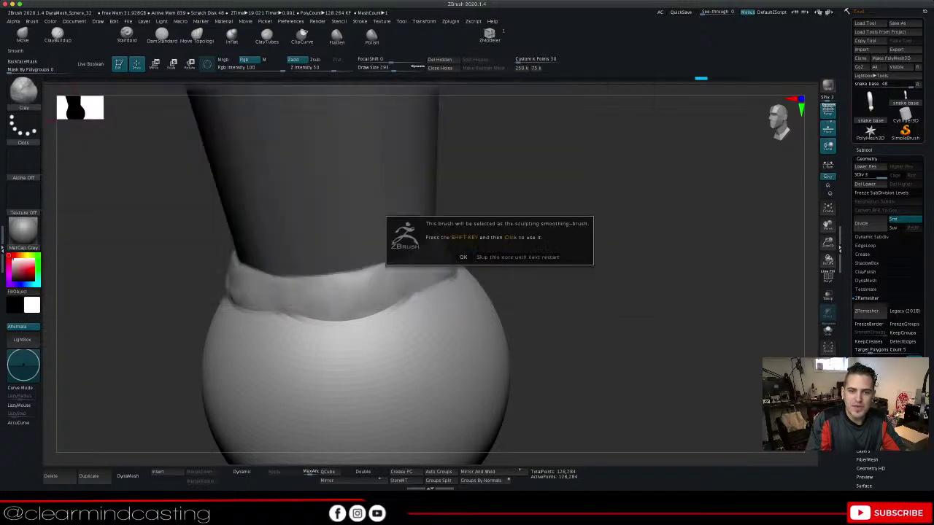
{"action": "left_click", "coordinate": [464, 257]}
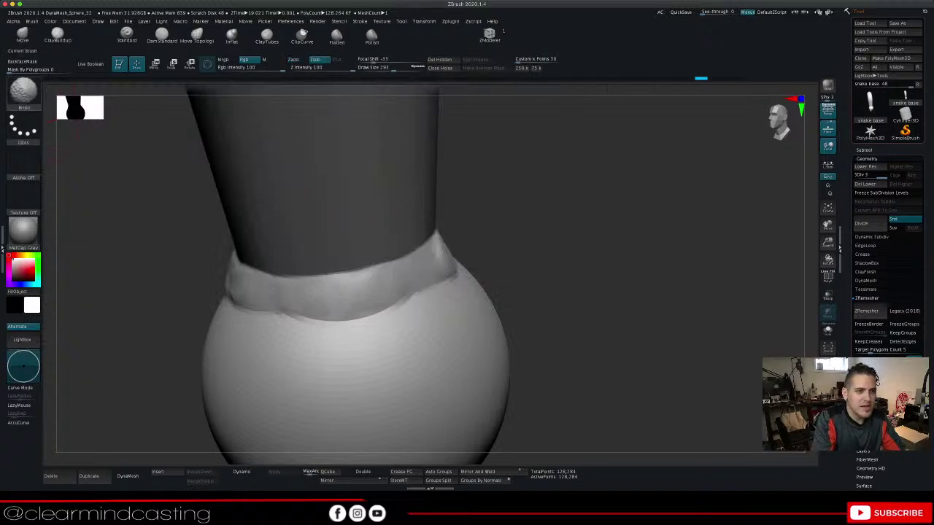
Reset all brushes to their default settings
{"action": "left_click", "coordinate": [23, 91], "text": "shift"}
{"action": "left_click", "coordinate": [23, 92], "text": "shift"}
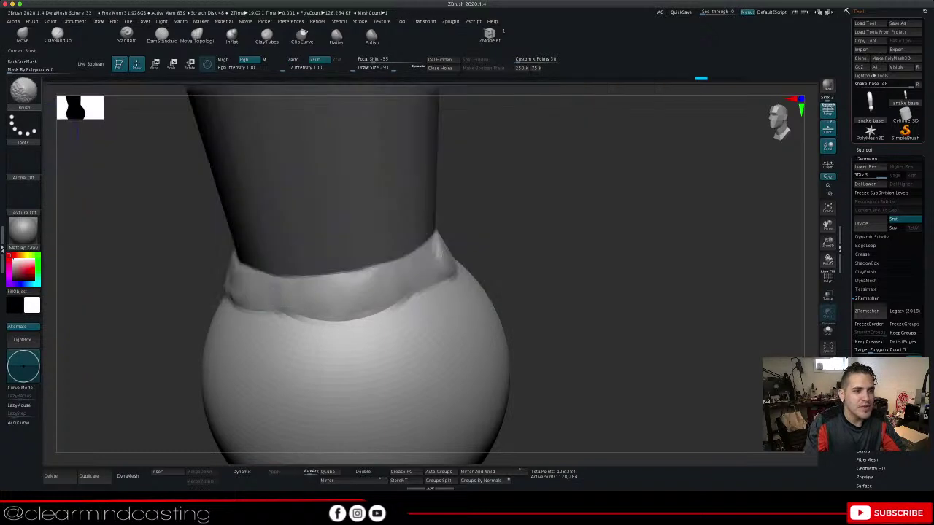
{"action": "left_click", "coordinate": [24, 92], "text": "shift"}
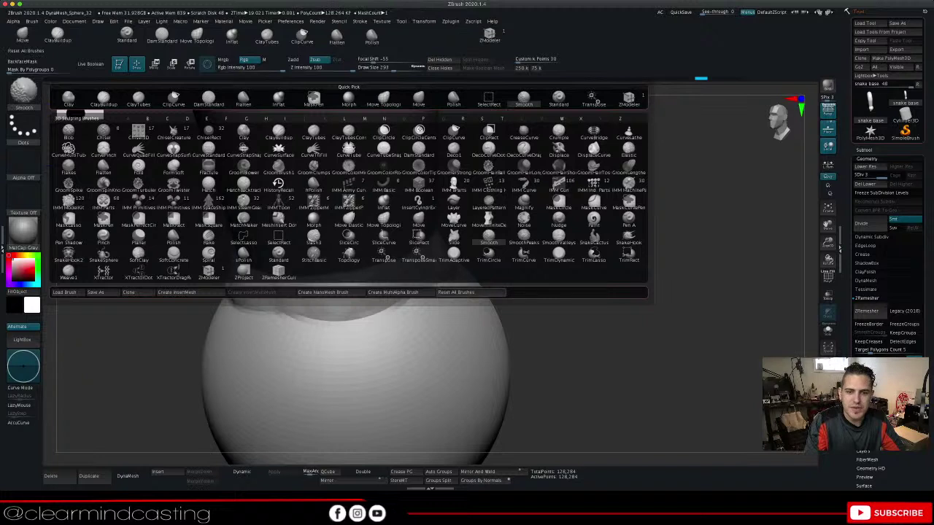
{"action": "left_click", "coordinate": [472, 293]}
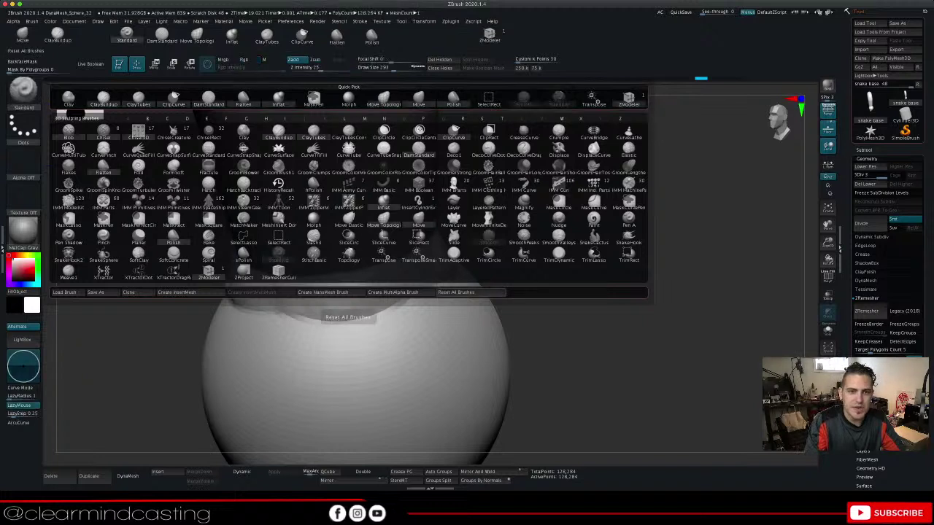
{"action": "right_click", "coordinate": [418, 339]}
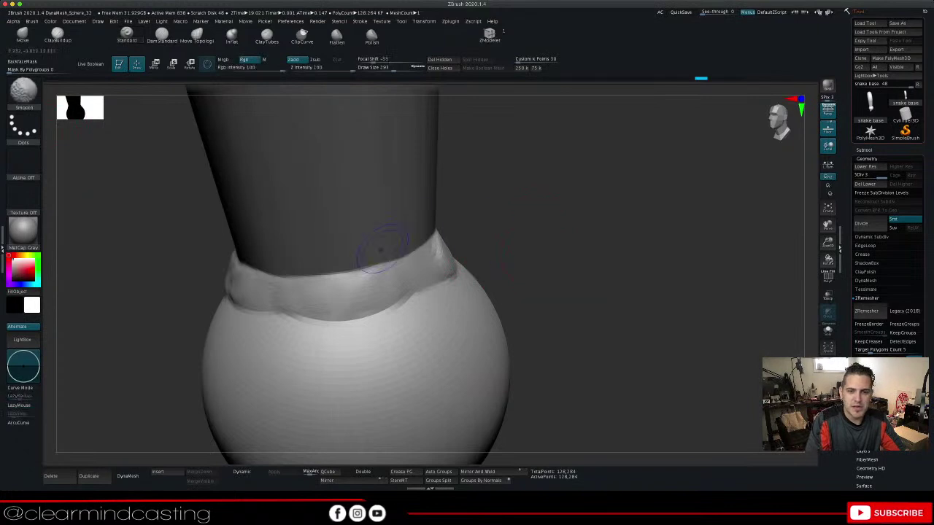
Smooth one side of the clay band into the neck and head sphere, undoing the unwanted stroke
{"action": "mouse_move", "coordinate": [381, 257]}
{"action": "left_mouse_down", "text": "shift"}
{"action": "mouse_move", "coordinate": [368, 291]}
{"action": "mouse_move", "coordinate": [389, 289]}
{"action": "left_mouse_up", "text": "shift"}
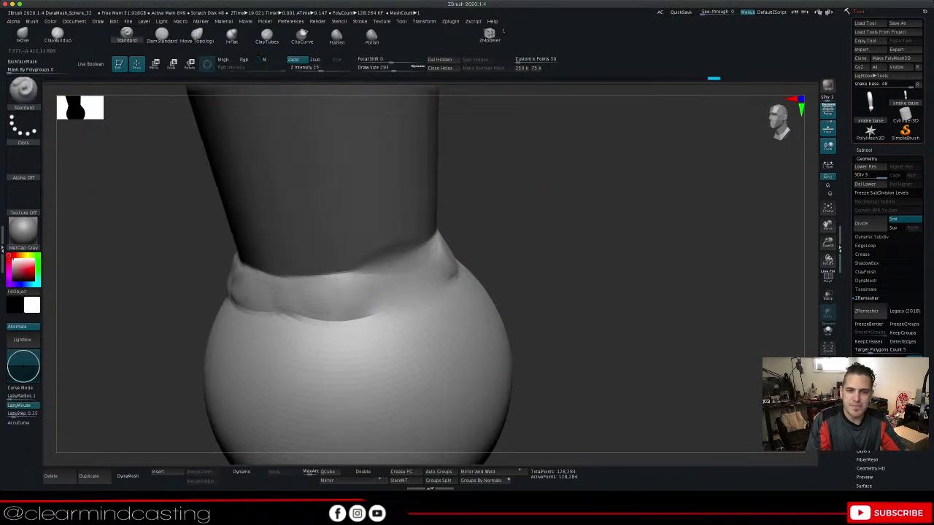
{"action": "left_click_drag", "start_coordinate": [584, 263], "coordinate": [657, 219]}
{"action": "mouse_move", "coordinate": [453, 260]}
{"action": "left_mouse_down"}
{"action": "mouse_move", "coordinate": [462, 245]}
{"action": "mouse_move", "coordinate": [446, 263]}
{"action": "mouse_move", "coordinate": [468, 238]}
{"action": "mouse_move", "coordinate": [514, 231]}
{"action": "mouse_move", "coordinate": [496, 235]}
{"action": "left_mouse_up"}
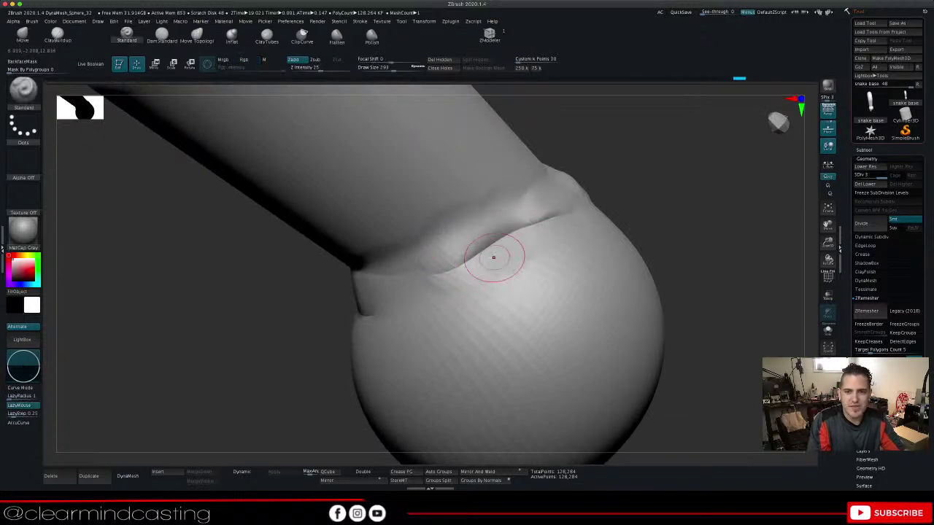
{"action": "key", "text": "super+z"}
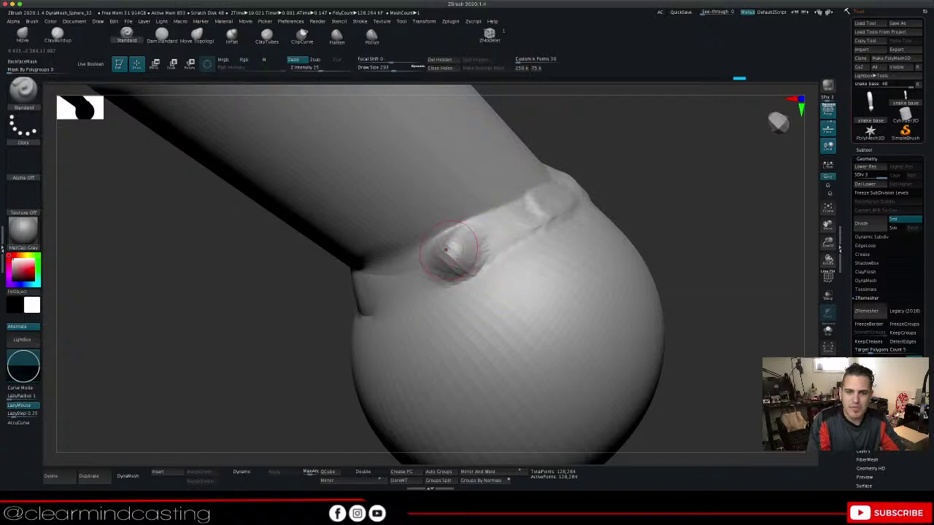
{"action": "left_click_drag", "start_coordinate": [452, 254], "coordinate": [492, 232], "text": "shift"}
{"action": "right_click_drag", "start_coordinate": [576, 194], "coordinate": [578, 195], "text": "shift"}
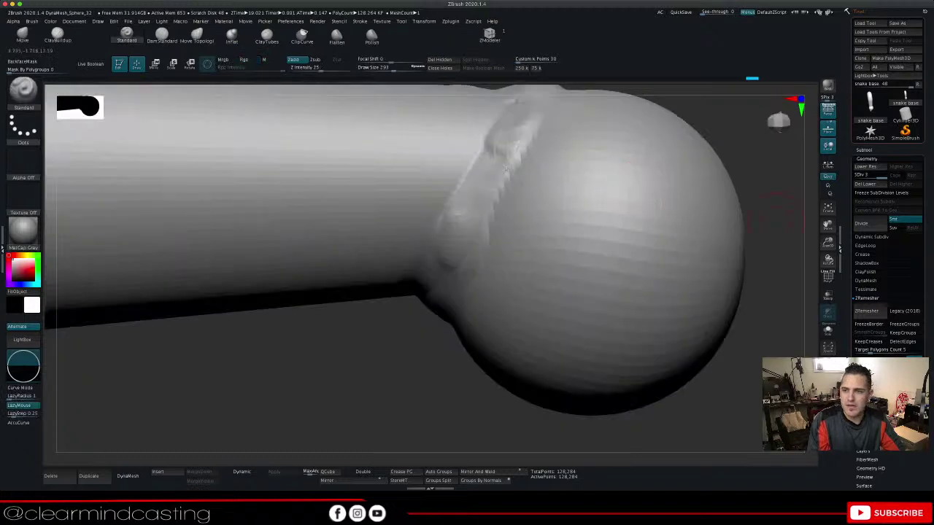
Smooth the remaining ridge around the other sides of the neck joint to blend it into the head
{"action": "left_click_drag", "start_coordinate": [826, 242], "coordinate": [778, 244]}
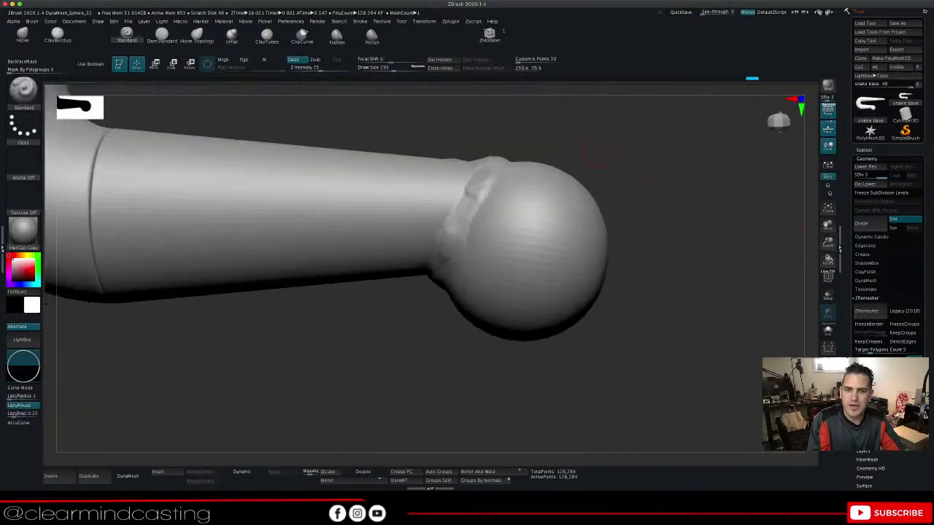
{"action": "left_click_drag", "start_coordinate": [595, 154], "coordinate": [540, 187]}
{"action": "key", "text": "shift"}
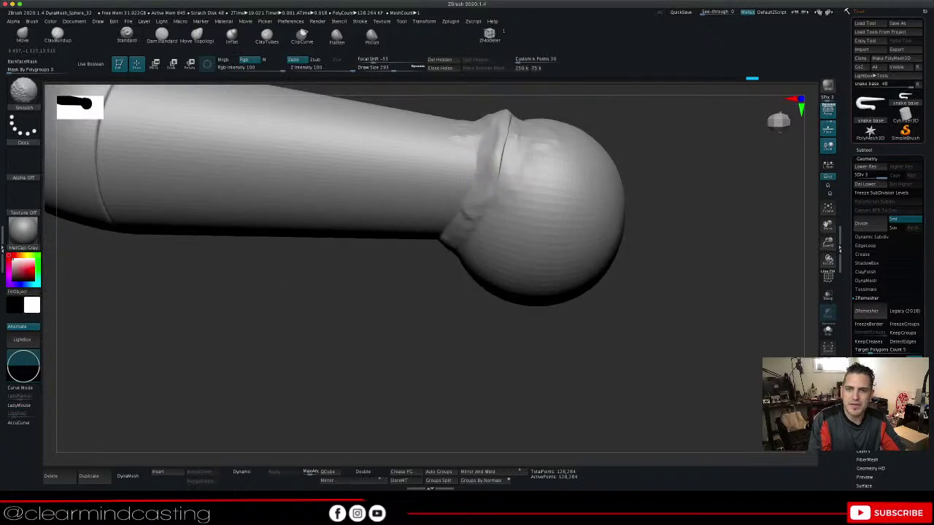
{"action": "left_click_drag", "start_coordinate": [642, 125], "coordinate": [656, 171]}
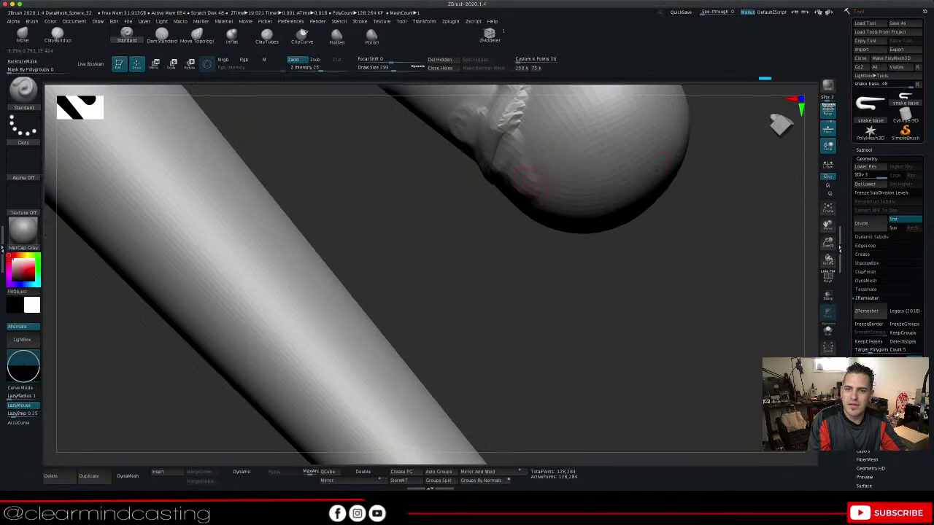
{"action": "mouse_move", "coordinate": [527, 182]}
{"action": "left_mouse_down", "text": "shift"}
{"action": "mouse_move", "coordinate": [530, 196]}
{"action": "mouse_move", "coordinate": [503, 124]}
{"action": "mouse_move", "coordinate": [467, 120]}
{"action": "mouse_move", "coordinate": [504, 140]}
{"action": "mouse_move", "coordinate": [576, 139]}
{"action": "left_mouse_up", "text": "shift"}
{"action": "mouse_move", "coordinate": [828, 226]}
{"action": "left_mouse_down"}
{"action": "mouse_move", "coordinate": [749, 355]}
{"action": "mouse_move", "coordinate": [737, 396]}
{"action": "left_mouse_up"}
{"action": "mouse_move", "coordinate": [437, 283]}
{"action": "left_mouse_down", "text": "shift"}
{"action": "mouse_move", "coordinate": [424, 279]}
{"action": "mouse_move", "coordinate": [446, 232]}
{"action": "left_mouse_up", "text": "shift"}
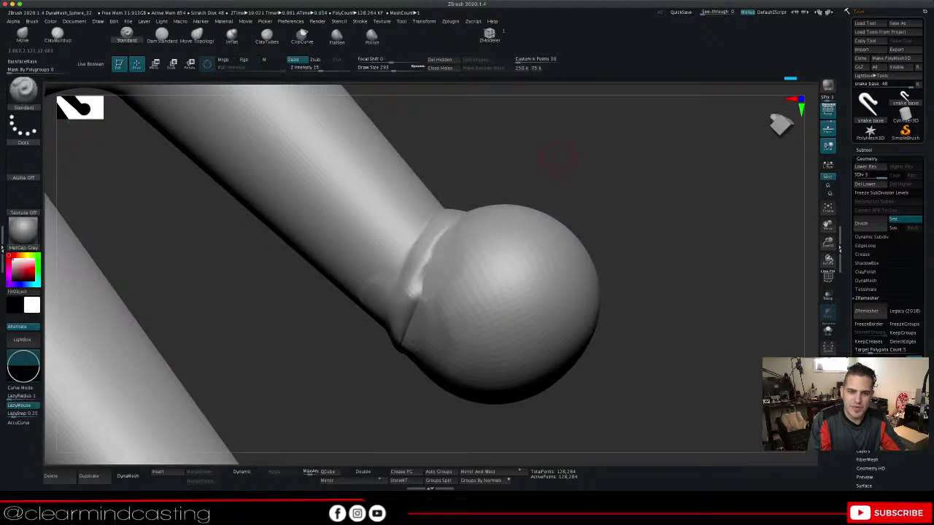
Build up the groove at the neck joint with a Standard stroke and smooth the ridge into the head, switching to the Polish brush
{"action": "mouse_move", "coordinate": [552, 156]}
{"action": "left_mouse_down"}
{"action": "mouse_move", "coordinate": [572, 139]}
{"action": "mouse_move", "coordinate": [532, 150]}
{"action": "left_mouse_up"}
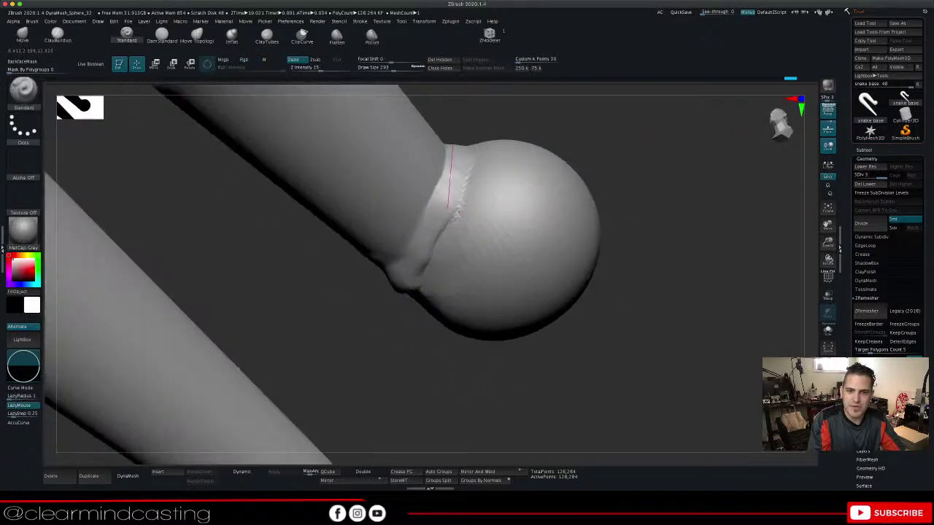
{"action": "left_click_drag", "start_coordinate": [461, 168], "coordinate": [447, 219]}
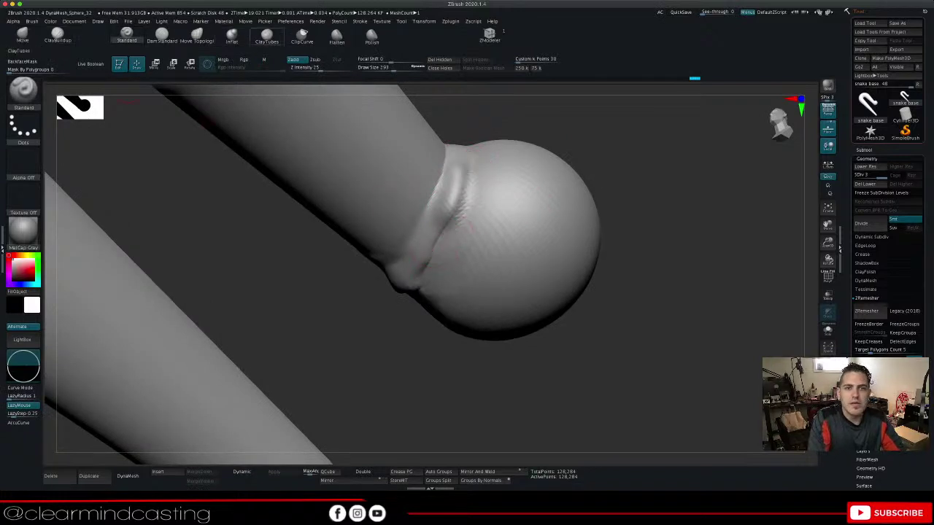
{"action": "left_click", "coordinate": [371, 35]}
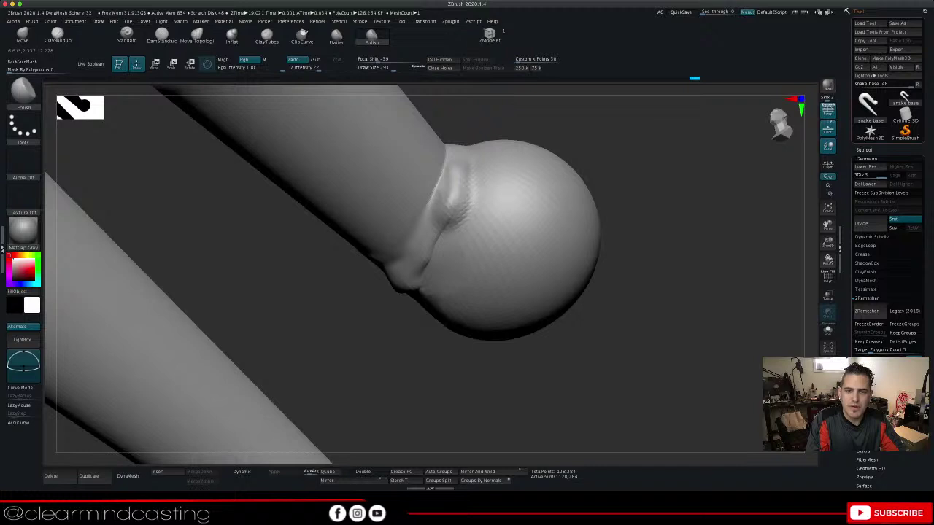
{"action": "mouse_move", "coordinate": [455, 189]}
{"action": "left_mouse_down", "text": "shift"}
{"action": "mouse_move", "coordinate": [454, 208]}
{"action": "mouse_move", "coordinate": [470, 179]}
{"action": "left_mouse_up", "text": "shift"}
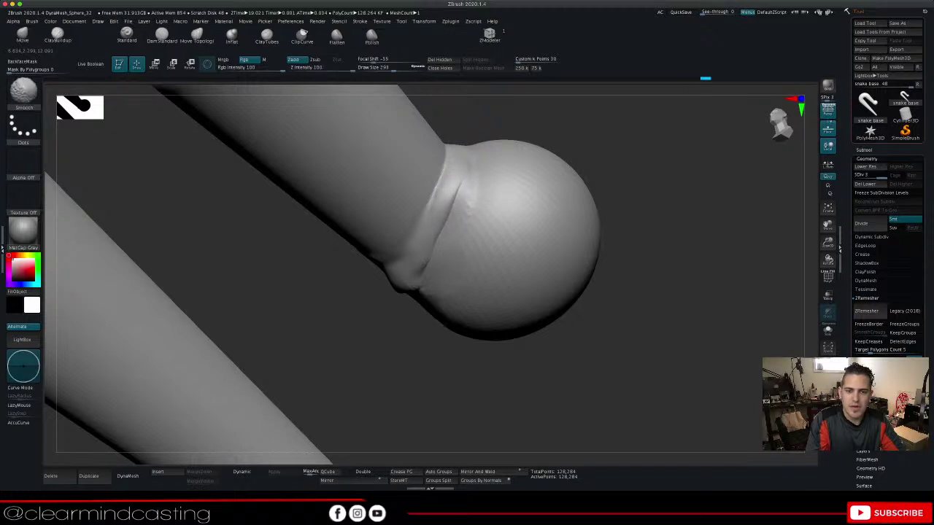
{"action": "left_click_drag", "start_coordinate": [642, 295], "coordinate": [610, 212]}
{"action": "left_click_drag", "start_coordinate": [413, 294], "coordinate": [355, 332], "text": "shift"}
{"action": "mouse_move", "coordinate": [642, 292]}
{"action": "left_mouse_down"}
{"action": "mouse_move", "coordinate": [548, 270]}
{"action": "mouse_move", "coordinate": [474, 281]}
{"action": "mouse_move", "coordinate": [584, 281]}
{"action": "mouse_move", "coordinate": [564, 219]}
{"action": "left_mouse_up"}
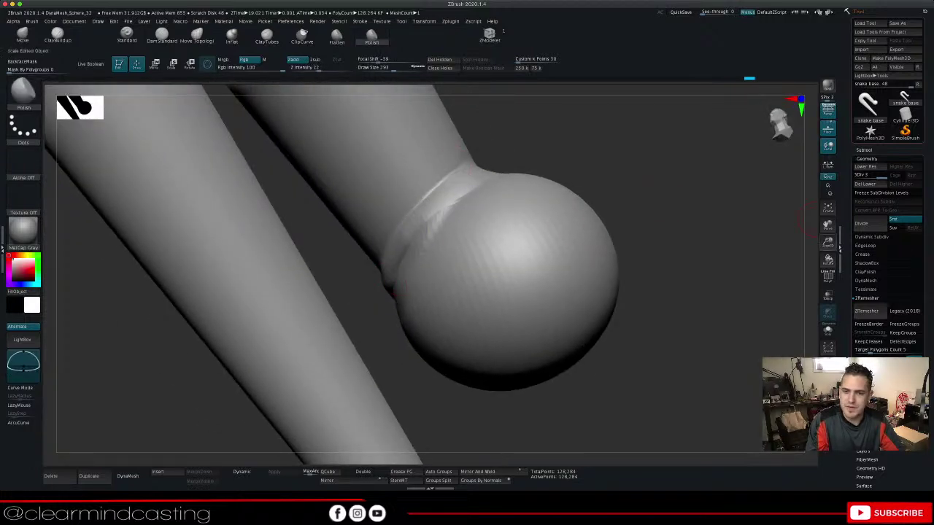
Choose the Move Topological brush and enlarge its draw size to 804 for shaping the head
{"action": "left_click_drag", "start_coordinate": [828, 242], "coordinate": [736, 203]}
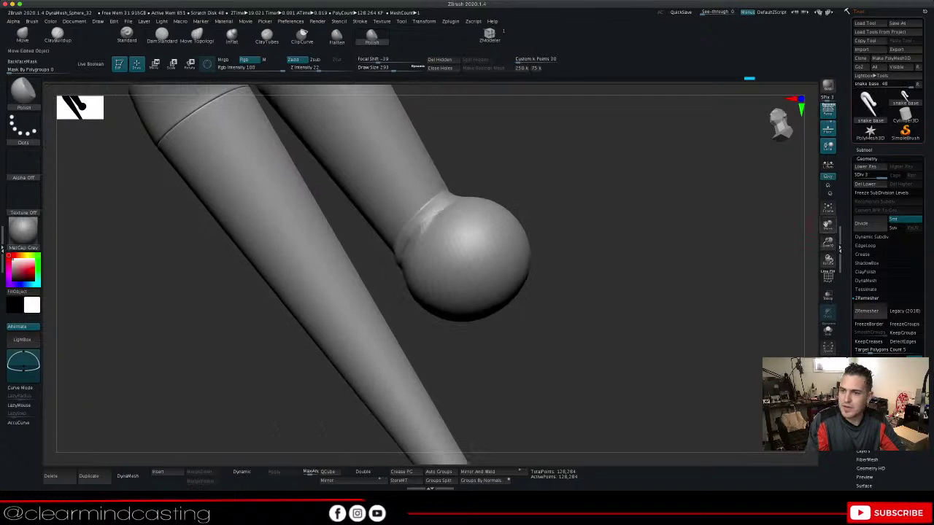
{"action": "mouse_move", "coordinate": [828, 242]}
{"action": "left_mouse_down"}
{"action": "mouse_move", "coordinate": [751, 261]}
{"action": "mouse_move", "coordinate": [719, 250]}
{"action": "mouse_move", "coordinate": [664, 146]}
{"action": "left_mouse_up"}
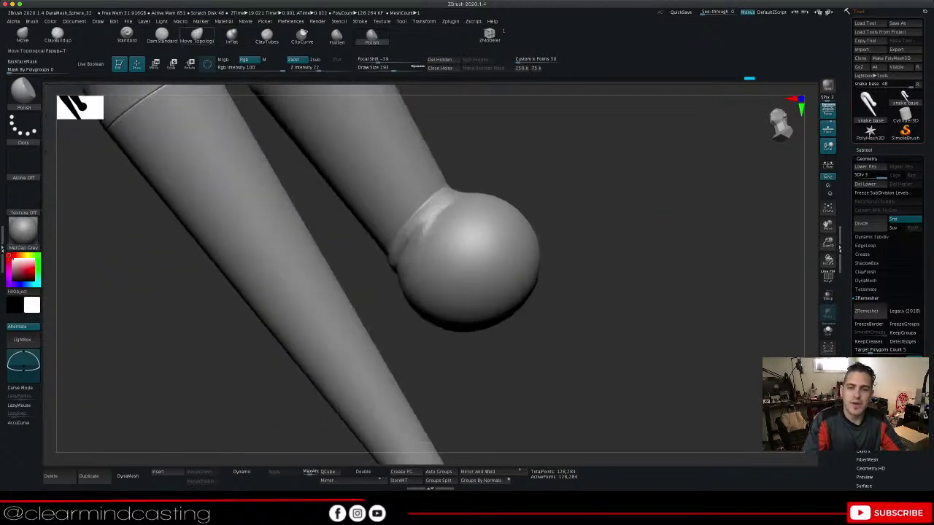
{"action": "left_click", "coordinate": [197, 37]}
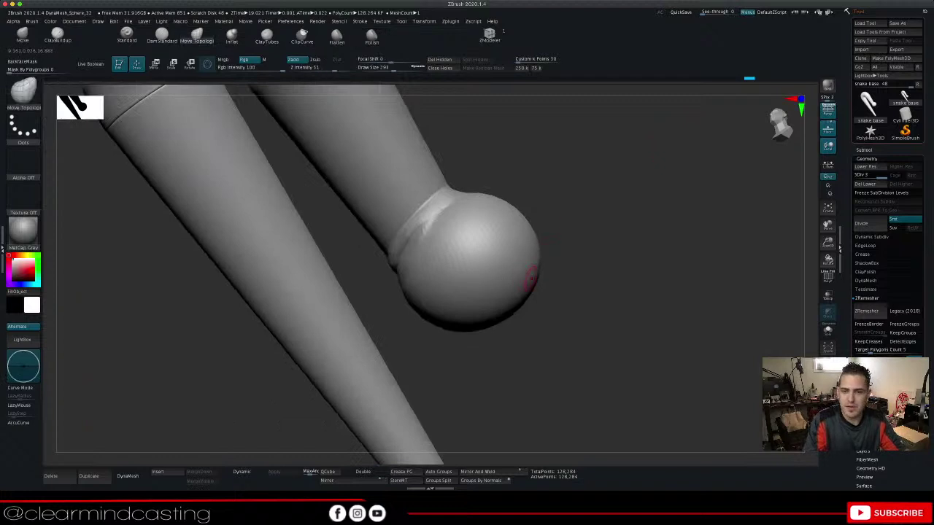
{"action": "key", "text": "space"}
{"action": "left_click_drag", "start_coordinate": [529, 279], "coordinate": [541, 281]}
{"action": "key", "text": "space"}
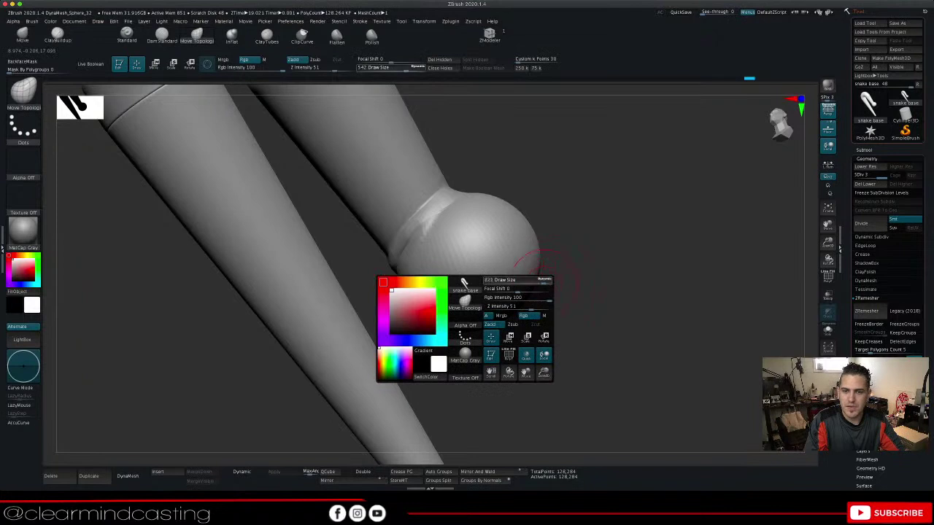
{"action": "mouse_move", "coordinate": [626, 240]}
{"action": "left_mouse_down"}
{"action": "mouse_move", "coordinate": [488, 242]}
{"action": "mouse_move", "coordinate": [612, 240]}
{"action": "mouse_move", "coordinate": [593, 244]}
{"action": "left_mouse_up"}
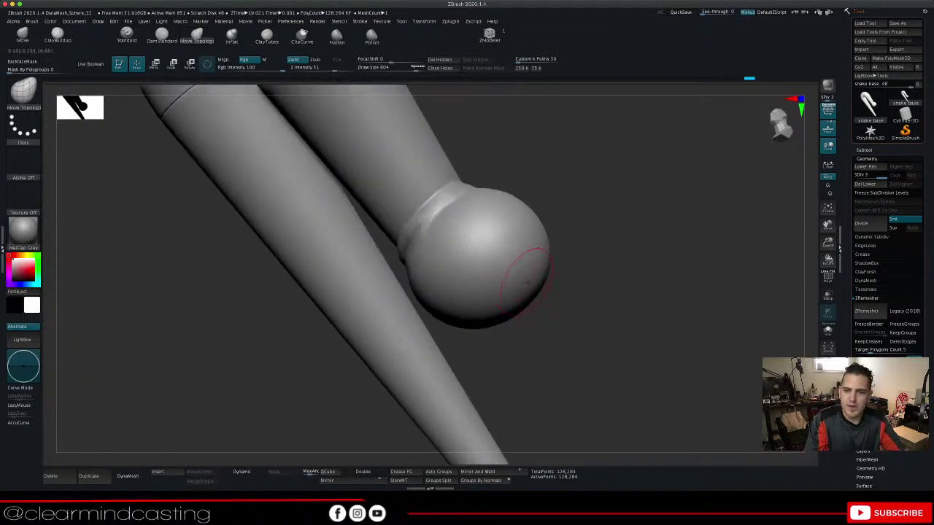
{"action": "mouse_move", "coordinate": [618, 252]}
{"action": "left_mouse_down"}
{"action": "mouse_move", "coordinate": [527, 254]}
{"action": "mouse_move", "coordinate": [624, 253]}
{"action": "mouse_move", "coordinate": [619, 192]}
{"action": "mouse_move", "coordinate": [583, 245]}
{"action": "mouse_move", "coordinate": [657, 257]}
{"action": "mouse_move", "coordinate": [633, 238]}
{"action": "left_mouse_up"}
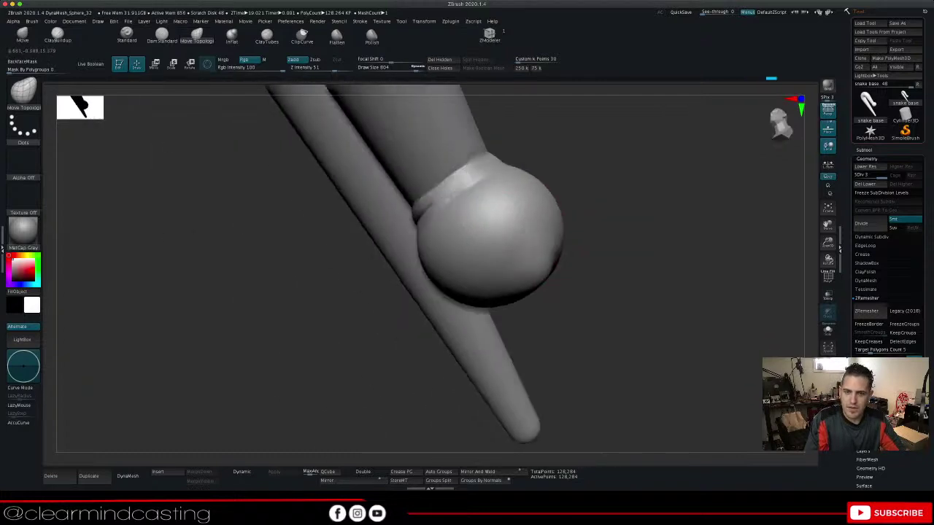
Pull the front of the head sphere outward with the Move Topological brush to start a snout
{"action": "mouse_move", "coordinate": [505, 292]}
{"action": "left_mouse_down"}
{"action": "mouse_move", "coordinate": [502, 273]}
{"action": "mouse_move", "coordinate": [491, 281]}
{"action": "left_mouse_up"}
{"action": "mouse_move", "coordinate": [603, 311]}
{"action": "left_mouse_down"}
{"action": "mouse_move", "coordinate": [600, 272]}
{"action": "mouse_move", "coordinate": [584, 275]}
{"action": "left_mouse_up"}
{"action": "mouse_move", "coordinate": [517, 306]}
{"action": "left_mouse_down"}
{"action": "mouse_move", "coordinate": [518, 321]}
{"action": "mouse_move", "coordinate": [531, 321]}
{"action": "left_mouse_up"}
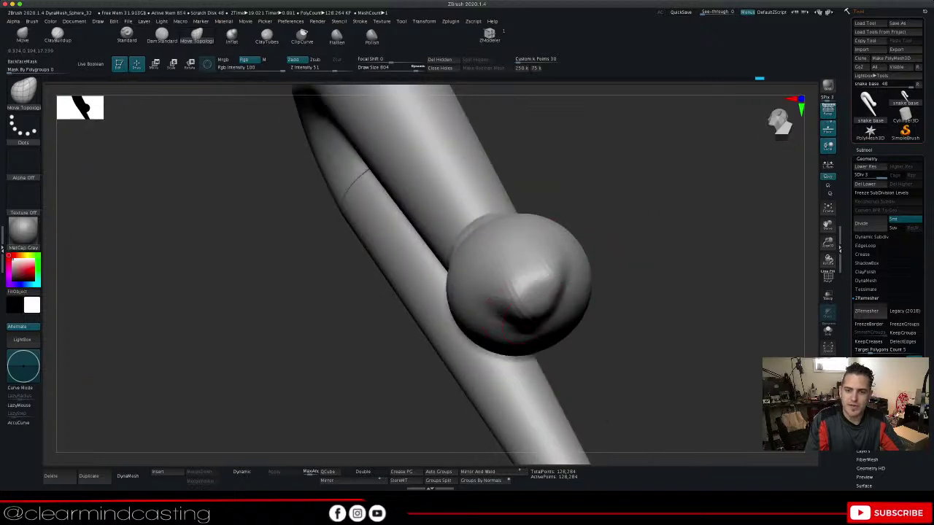
{"action": "mouse_move", "coordinate": [562, 289]}
{"action": "left_mouse_down"}
{"action": "mouse_move", "coordinate": [565, 300]}
{"action": "mouse_move", "coordinate": [572, 294]}
{"action": "mouse_move", "coordinate": [545, 310]}
{"action": "left_mouse_up"}
{"action": "mouse_move", "coordinate": [527, 310]}
{"action": "left_mouse_down"}
{"action": "mouse_move", "coordinate": [525, 321]}
{"action": "mouse_move", "coordinate": [518, 307]}
{"action": "left_mouse_up"}
{"action": "left_click_drag", "start_coordinate": [611, 304], "coordinate": [664, 289]}
Lengthen the snout and reshape its tip with Move Topological strokes from several sides
{"action": "mouse_move", "coordinate": [514, 310]}
{"action": "left_mouse_down"}
{"action": "mouse_move", "coordinate": [514, 326]}
{"action": "mouse_move", "coordinate": [507, 312]}
{"action": "mouse_move", "coordinate": [517, 257]}
{"action": "left_mouse_up"}
{"action": "left_click_drag", "start_coordinate": [620, 307], "coordinate": [565, 310]}
{"action": "mouse_move", "coordinate": [546, 275]}
{"action": "left_mouse_down"}
{"action": "mouse_move", "coordinate": [556, 256]}
{"action": "mouse_move", "coordinate": [540, 264]}
{"action": "mouse_move", "coordinate": [538, 294]}
{"action": "left_mouse_up"}
{"action": "left_click_drag", "start_coordinate": [593, 255], "coordinate": [603, 272]}
{"action": "left_click_drag", "start_coordinate": [644, 321], "coordinate": [667, 366]}
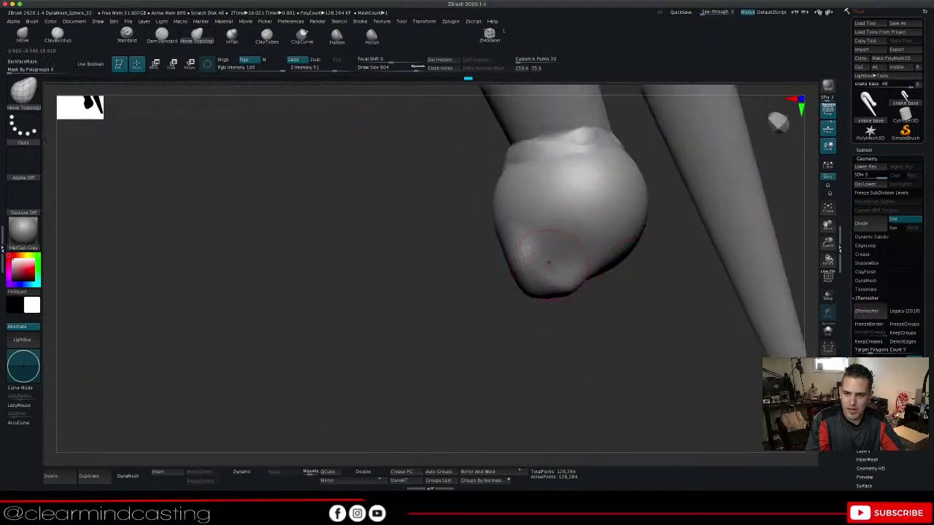
{"action": "mouse_move", "coordinate": [548, 263]}
{"action": "left_mouse_down"}
{"action": "mouse_move", "coordinate": [580, 266]}
{"action": "mouse_move", "coordinate": [575, 276]}
{"action": "left_mouse_up"}
{"action": "left_click_drag", "start_coordinate": [546, 250], "coordinate": [549, 260]}
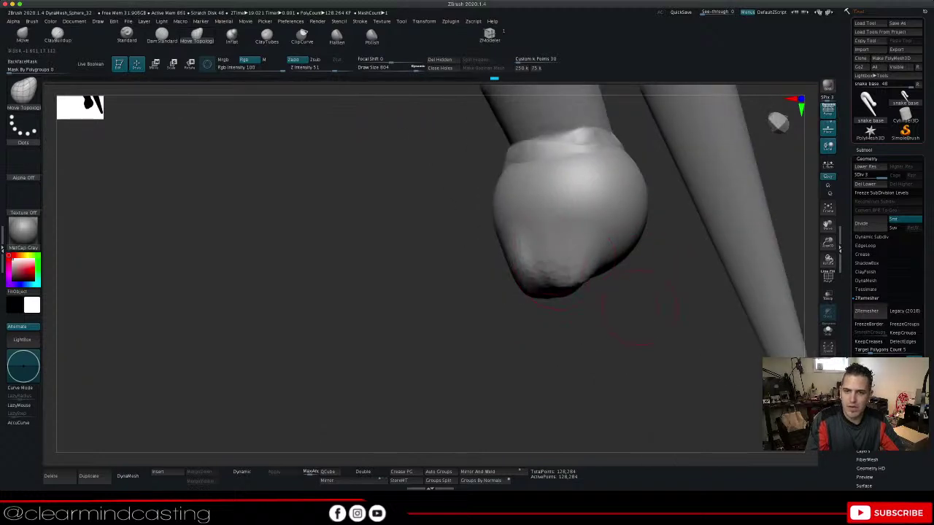
Reshape the ridge across the snout's front and pull the side surface up toward the top of the head
{"action": "left_click_drag", "start_coordinate": [640, 308], "coordinate": [668, 226]}
{"action": "left_click_drag", "start_coordinate": [605, 272], "coordinate": [593, 299]}
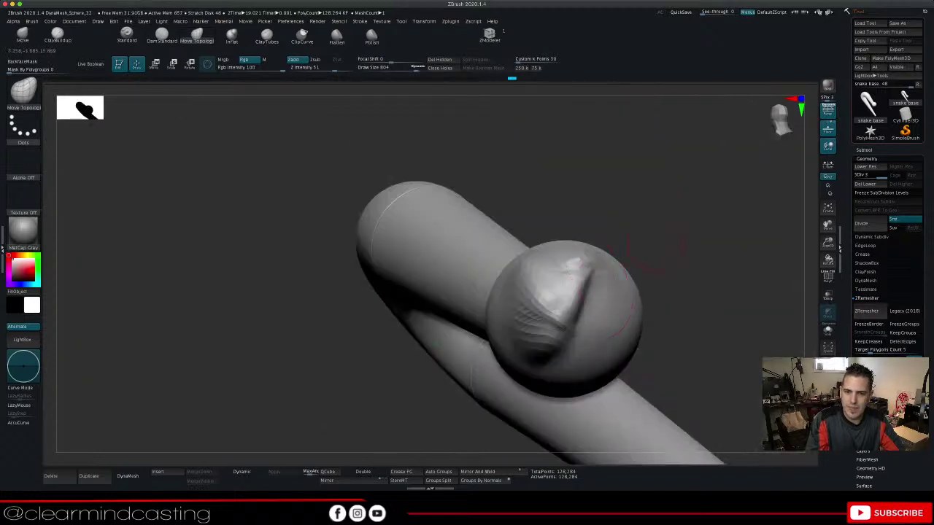
{"action": "left_click_drag", "start_coordinate": [653, 252], "coordinate": [628, 226]}
{"action": "left_click_drag", "start_coordinate": [588, 288], "coordinate": [582, 296]}
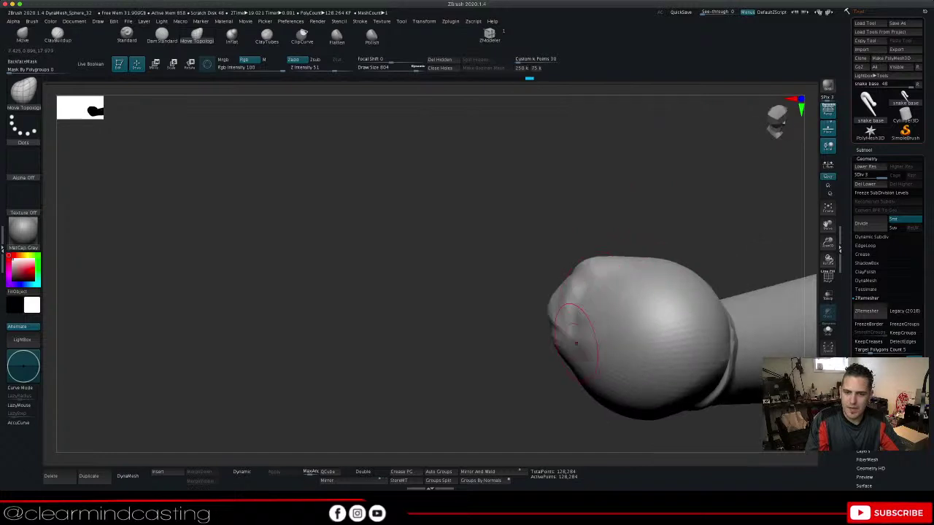
{"action": "mouse_move", "coordinate": [582, 330]}
{"action": "left_mouse_down"}
{"action": "mouse_move", "coordinate": [572, 316]}
{"action": "mouse_move", "coordinate": [617, 290]}
{"action": "left_mouse_up"}
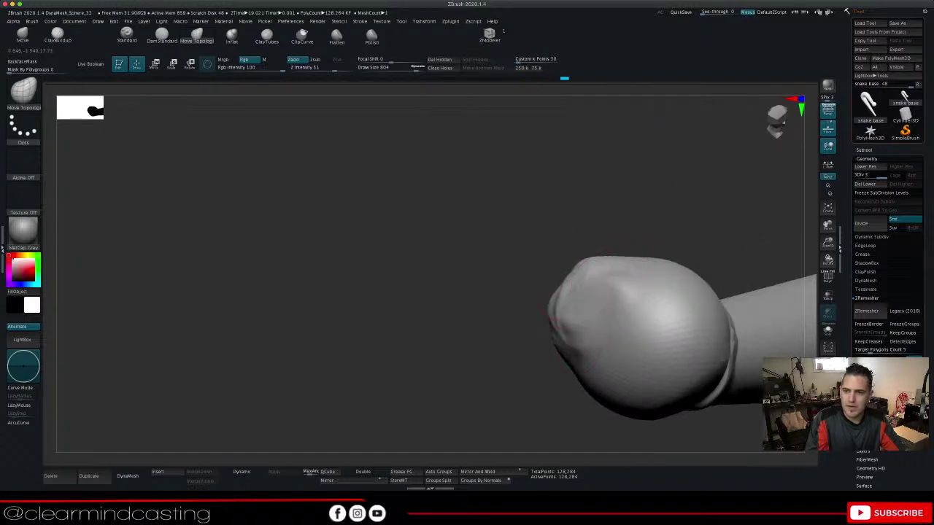
Adjust the snout's profile at its front and upper edge, and pull the front surface upward
{"action": "mouse_move", "coordinate": [829, 226]}
{"action": "left_mouse_down"}
{"action": "mouse_move", "coordinate": [552, 167]}
{"action": "mouse_move", "coordinate": [561, 141]}
{"action": "left_mouse_up"}
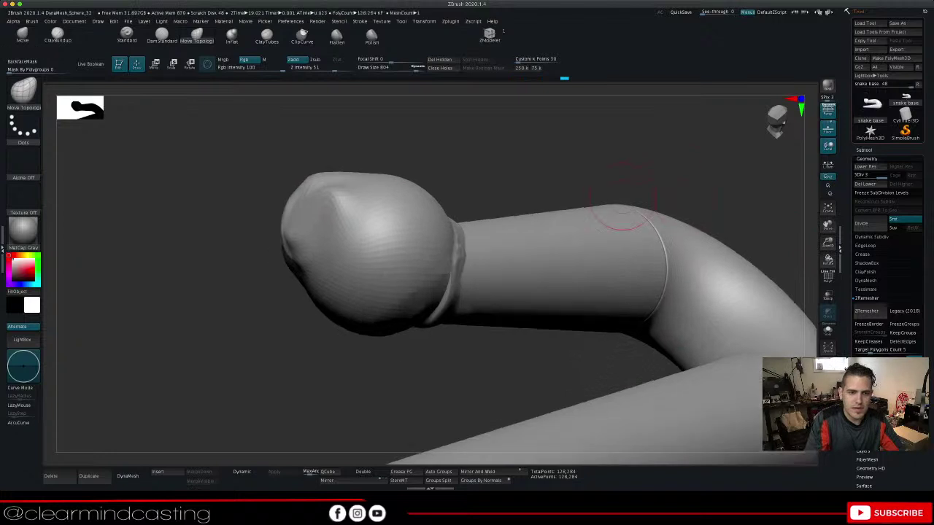
{"action": "left_click_drag", "start_coordinate": [300, 239], "coordinate": [294, 242]}
{"action": "left_click_drag", "start_coordinate": [315, 202], "coordinate": [323, 196]}
{"action": "mouse_move", "coordinate": [452, 161]}
{"action": "left_mouse_down"}
{"action": "mouse_move", "coordinate": [576, 182]}
{"action": "mouse_move", "coordinate": [642, 175]}
{"action": "mouse_move", "coordinate": [548, 186]}
{"action": "left_mouse_up"}
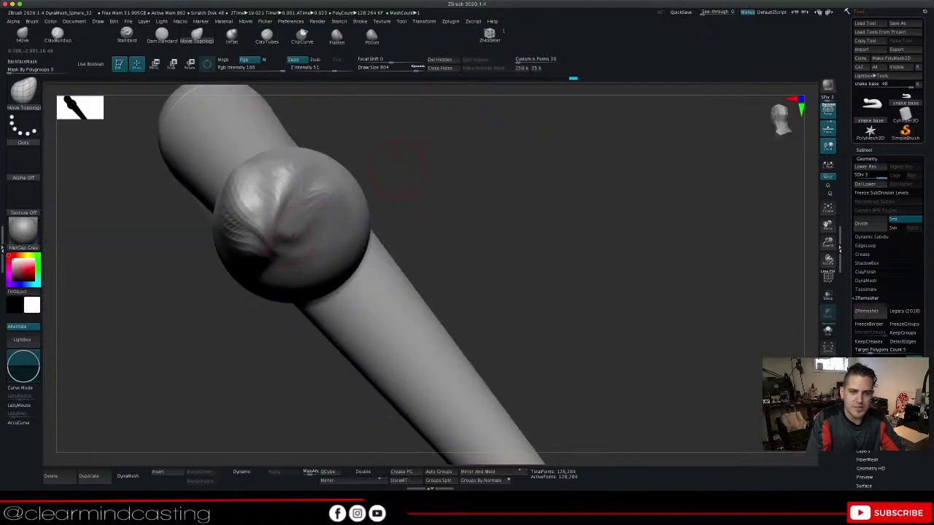
{"action": "mouse_move", "coordinate": [438, 190]}
{"action": "left_mouse_down"}
{"action": "mouse_move", "coordinate": [387, 197]}
{"action": "mouse_move", "coordinate": [452, 186]}
{"action": "mouse_move", "coordinate": [376, 201]}
{"action": "mouse_move", "coordinate": [411, 195]}
{"action": "left_mouse_up"}
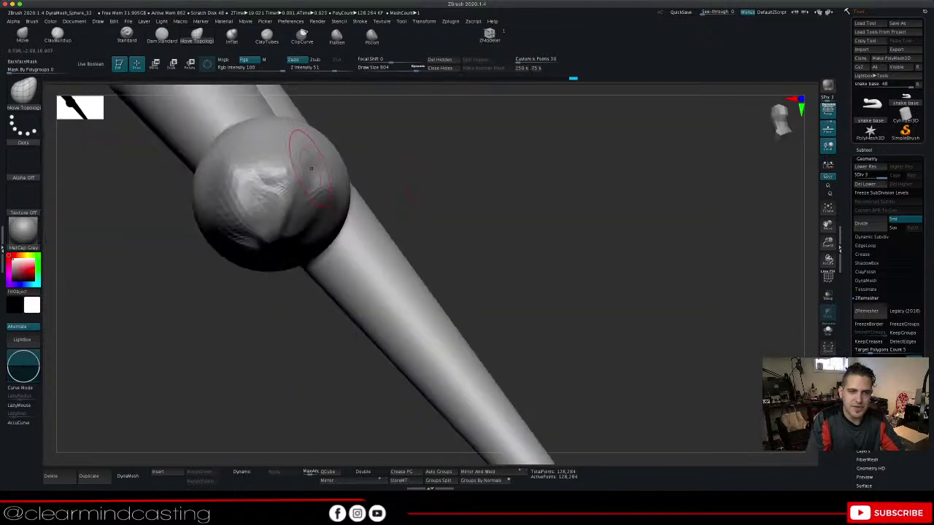
{"action": "mouse_move", "coordinate": [429, 164]}
{"action": "left_mouse_down"}
{"action": "mouse_move", "coordinate": [372, 169]}
{"action": "mouse_move", "coordinate": [467, 171]}
{"action": "left_mouse_up"}
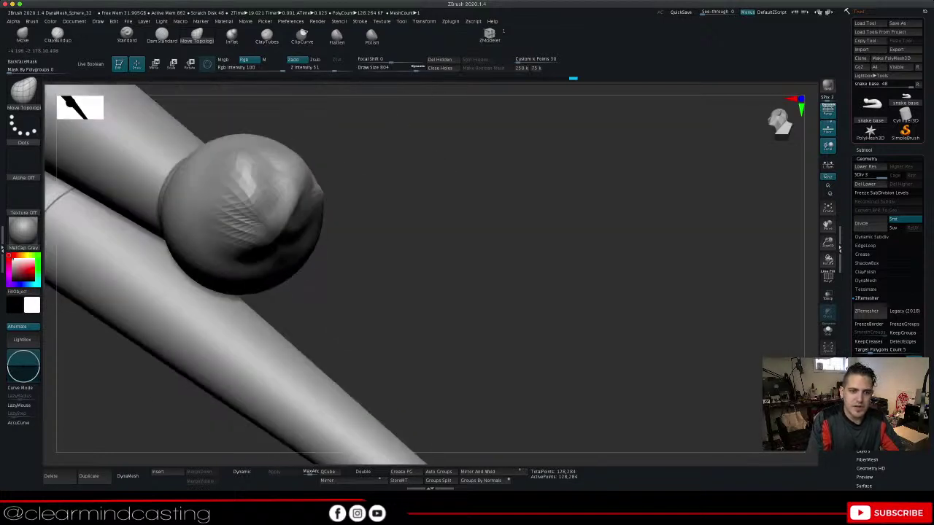
{"action": "mouse_move", "coordinate": [294, 208]}
{"action": "left_mouse_down"}
{"action": "mouse_move", "coordinate": [272, 191]}
{"action": "mouse_move", "coordinate": [283, 172]}
{"action": "left_mouse_up"}
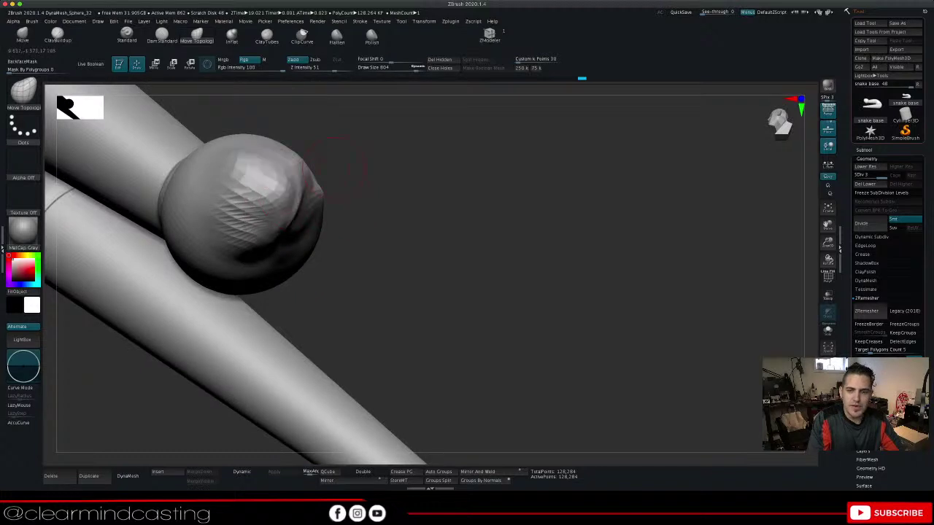
Turn on the polyframe to examine the head's topology and polygroups, and turn it off again
{"action": "left_click_drag", "start_coordinate": [445, 182], "coordinate": [365, 186]}
{"action": "left_click_drag", "start_coordinate": [690, 237], "coordinate": [716, 222]}
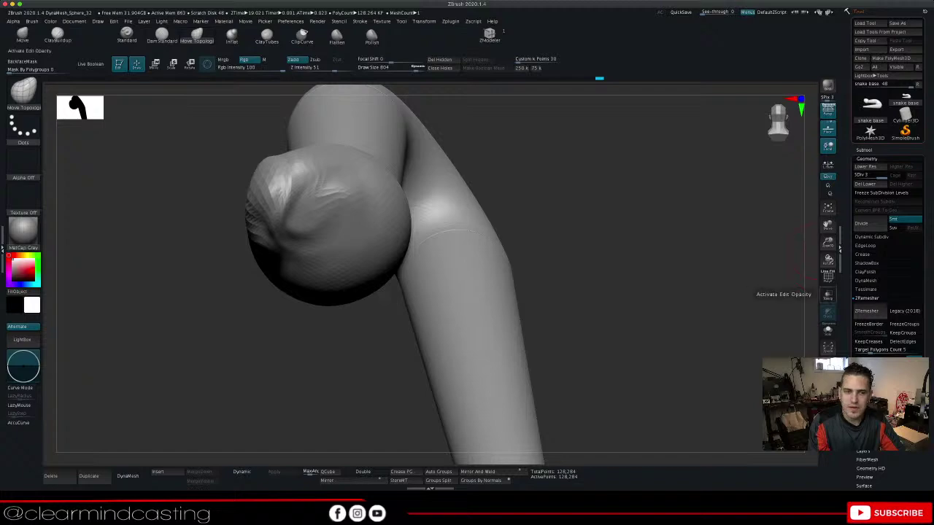
{"action": "left_click", "coordinate": [828, 276]}
{"action": "mouse_move", "coordinate": [694, 277]}
{"action": "left_mouse_down"}
{"action": "mouse_move", "coordinate": [723, 197]}
{"action": "mouse_move", "coordinate": [704, 172]}
{"action": "mouse_move", "coordinate": [724, 191]}
{"action": "mouse_move", "coordinate": [620, 273]}
{"action": "mouse_move", "coordinate": [583, 288]}
{"action": "mouse_move", "coordinate": [679, 197]}
{"action": "mouse_move", "coordinate": [675, 211]}
{"action": "mouse_move", "coordinate": [645, 203]}
{"action": "left_mouse_up"}
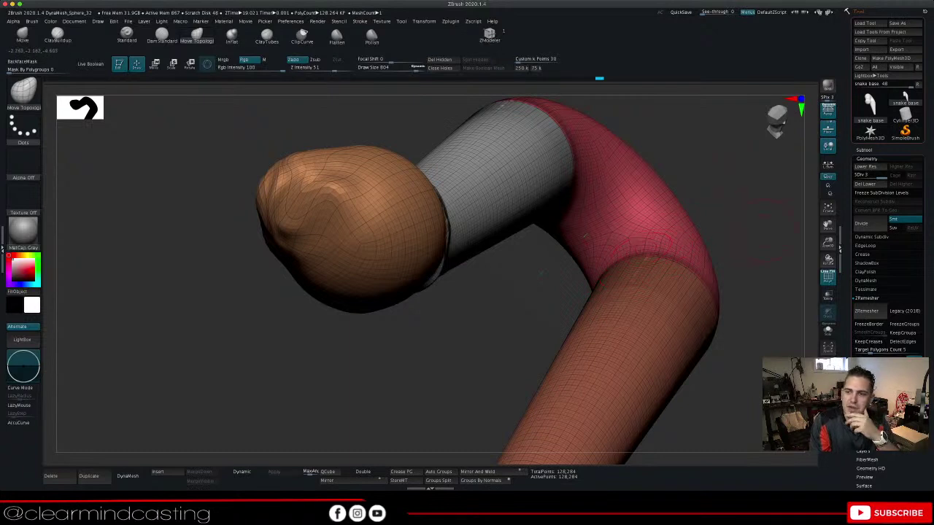
{"action": "left_click", "coordinate": [828, 278]}
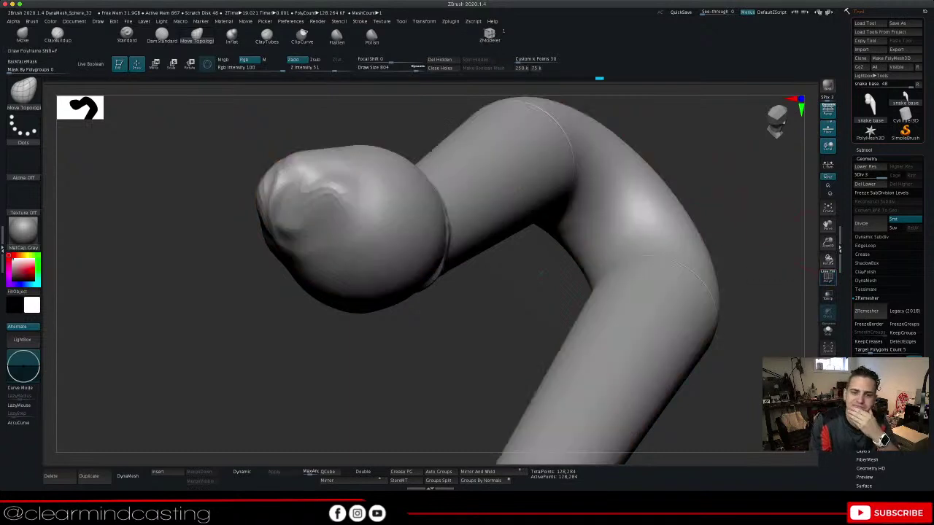
Pull the snout's front sideways and upward to widen it, and adjust the surface below
{"action": "left_click_drag", "start_coordinate": [540, 291], "coordinate": [584, 303]}
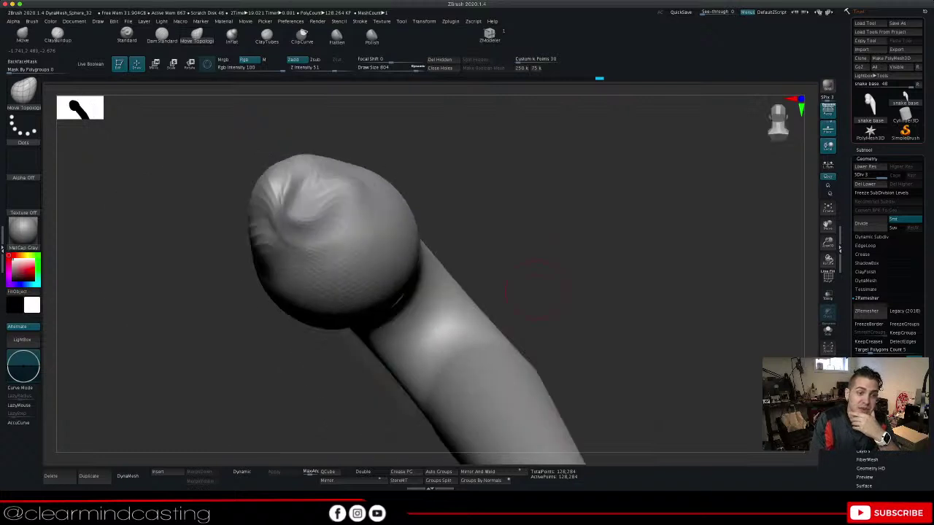
{"action": "mouse_move", "coordinate": [305, 211]}
{"action": "left_mouse_down"}
{"action": "mouse_move", "coordinate": [313, 196]}
{"action": "mouse_move", "coordinate": [282, 178]}
{"action": "mouse_move", "coordinate": [261, 179]}
{"action": "mouse_move", "coordinate": [259, 210]}
{"action": "left_mouse_up"}
{"action": "mouse_move", "coordinate": [318, 184]}
{"action": "left_mouse_down"}
{"action": "mouse_move", "coordinate": [314, 173]}
{"action": "mouse_move", "coordinate": [352, 162]}
{"action": "left_mouse_up"}
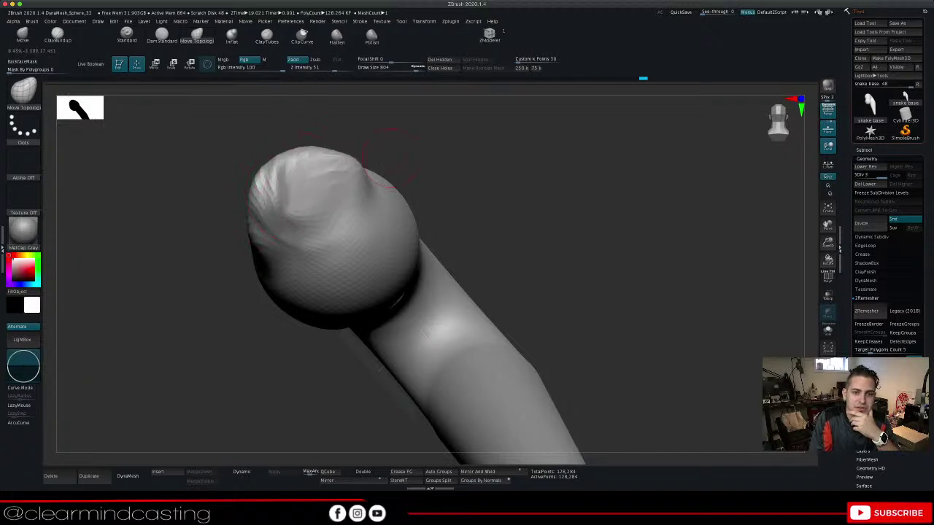
{"action": "mouse_move", "coordinate": [511, 197]}
{"action": "left_mouse_down"}
{"action": "mouse_move", "coordinate": [522, 299]}
{"action": "mouse_move", "coordinate": [628, 311]}
{"action": "mouse_move", "coordinate": [610, 270]}
{"action": "mouse_move", "coordinate": [570, 233]}
{"action": "mouse_move", "coordinate": [507, 244]}
{"action": "left_mouse_up"}
{"action": "mouse_move", "coordinate": [287, 238]}
{"action": "left_mouse_down"}
{"action": "mouse_move", "coordinate": [301, 217]}
{"action": "mouse_move", "coordinate": [300, 257]}
{"action": "mouse_move", "coordinate": [312, 263]}
{"action": "left_mouse_up"}
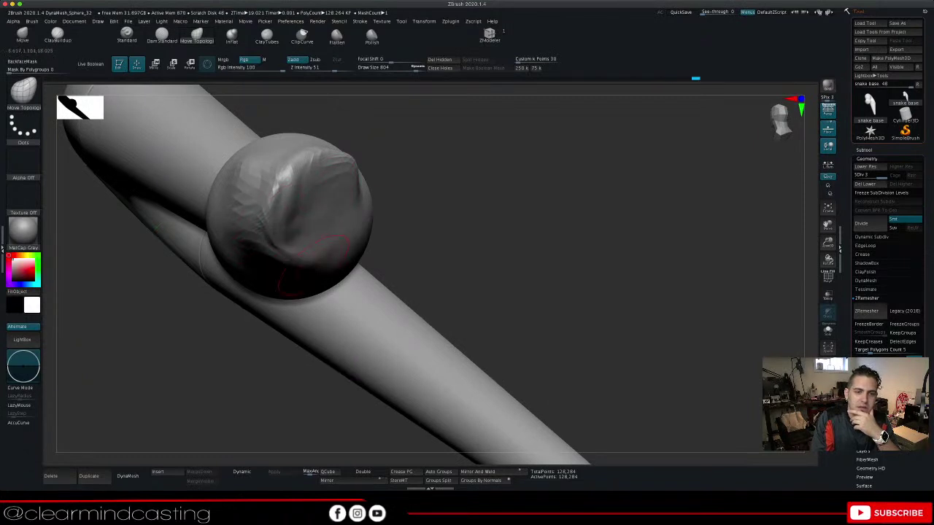
Pull the snout's upper front edge forward and up, and rework the recess beneath it
{"action": "mouse_move", "coordinate": [481, 271]}
{"action": "left_mouse_down"}
{"action": "mouse_move", "coordinate": [547, 274]}
{"action": "mouse_move", "coordinate": [531, 255]}
{"action": "left_mouse_up"}
{"action": "mouse_move", "coordinate": [313, 200]}
{"action": "left_mouse_down"}
{"action": "mouse_move", "coordinate": [346, 149]}
{"action": "mouse_move", "coordinate": [341, 162]}
{"action": "left_mouse_up"}
{"action": "left_click_drag", "start_coordinate": [334, 214], "coordinate": [329, 235]}
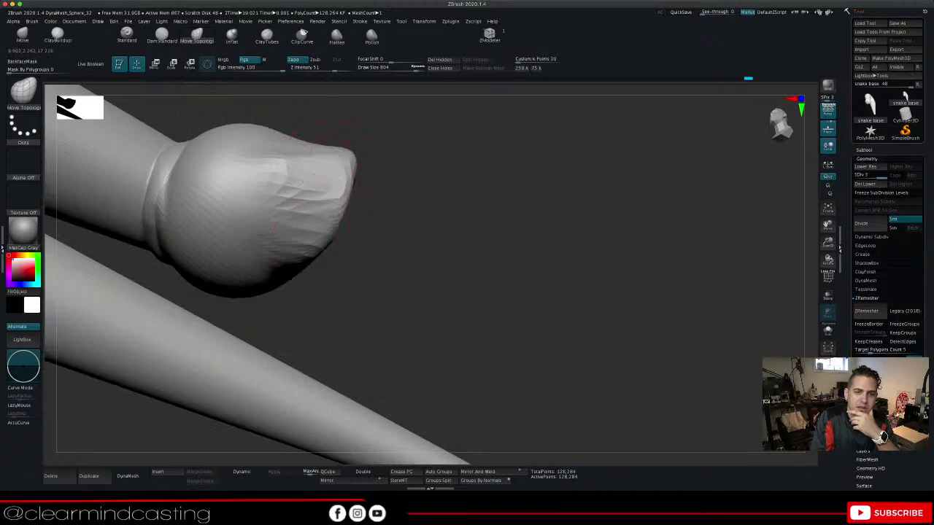
{"action": "mouse_move", "coordinate": [416, 240]}
{"action": "left_mouse_down"}
{"action": "mouse_move", "coordinate": [438, 256]}
{"action": "mouse_move", "coordinate": [467, 228]}
{"action": "left_mouse_up"}
{"action": "mouse_move", "coordinate": [342, 299]}
{"action": "left_mouse_down"}
{"action": "mouse_move", "coordinate": [328, 266]}
{"action": "mouse_move", "coordinate": [349, 238]}
{"action": "left_mouse_up"}
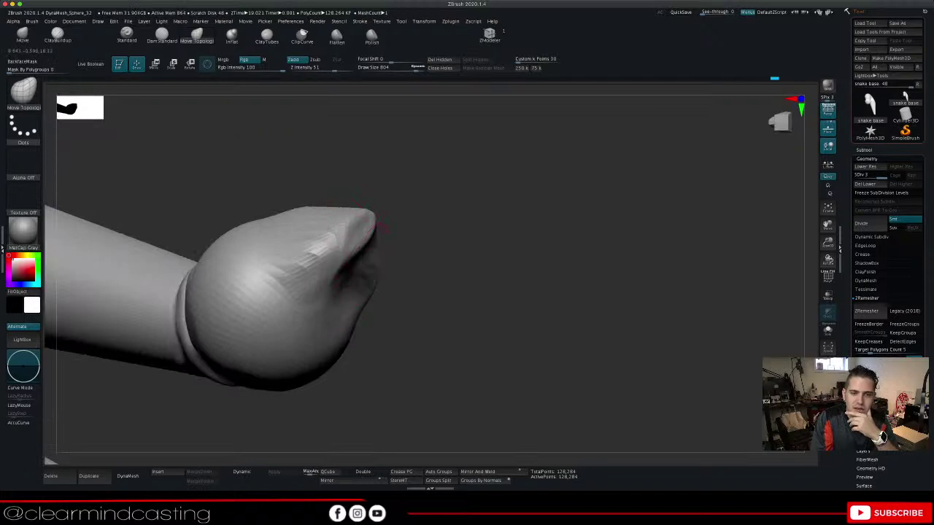
{"action": "mouse_move", "coordinate": [355, 275]}
{"action": "left_mouse_down"}
{"action": "mouse_move", "coordinate": [365, 264]}
{"action": "mouse_move", "coordinate": [328, 303]}
{"action": "left_mouse_up"}
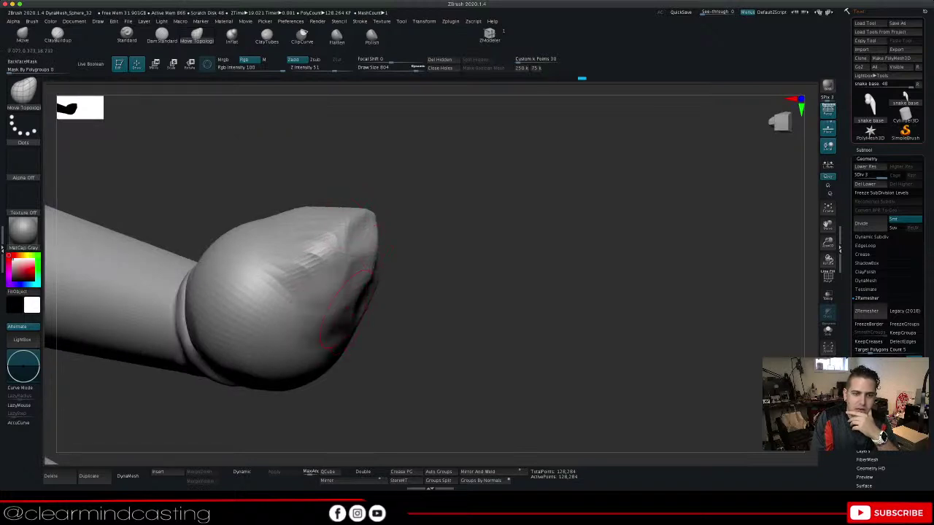
Refine the snout's upper front edge and lower the top of the head behind the tip
{"action": "mouse_move", "coordinate": [438, 307]}
{"action": "left_mouse_down"}
{"action": "mouse_move", "coordinate": [442, 283]}
{"action": "mouse_move", "coordinate": [411, 270]}
{"action": "left_mouse_up"}
{"action": "left_click_drag", "start_coordinate": [354, 260], "coordinate": [366, 232]}
{"action": "mouse_move", "coordinate": [434, 214]}
{"action": "left_mouse_down"}
{"action": "mouse_move", "coordinate": [446, 155]}
{"action": "mouse_move", "coordinate": [433, 186]}
{"action": "left_mouse_up"}
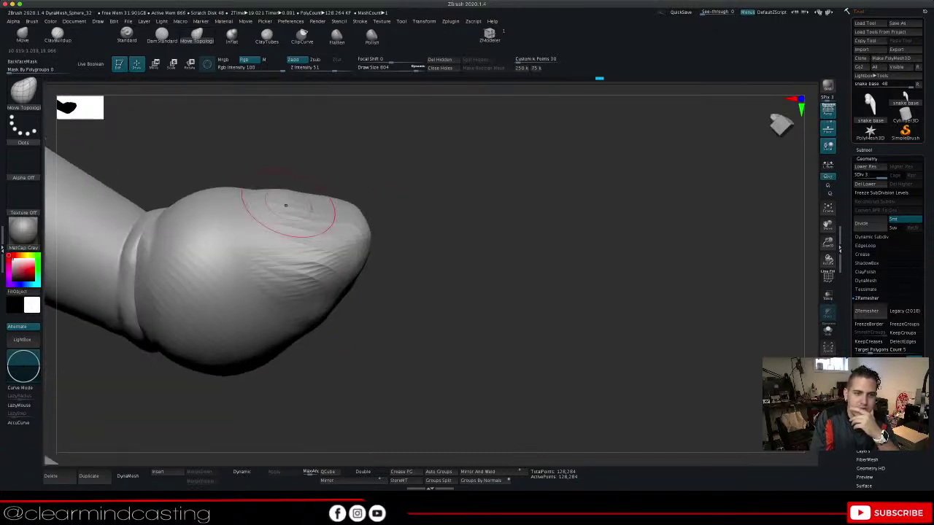
{"action": "left_click_drag", "start_coordinate": [284, 193], "coordinate": [277, 197]}
{"action": "mouse_move", "coordinate": [416, 216]}
{"action": "left_mouse_down"}
{"action": "mouse_move", "coordinate": [423, 180]}
{"action": "mouse_move", "coordinate": [418, 212]}
{"action": "left_mouse_up"}
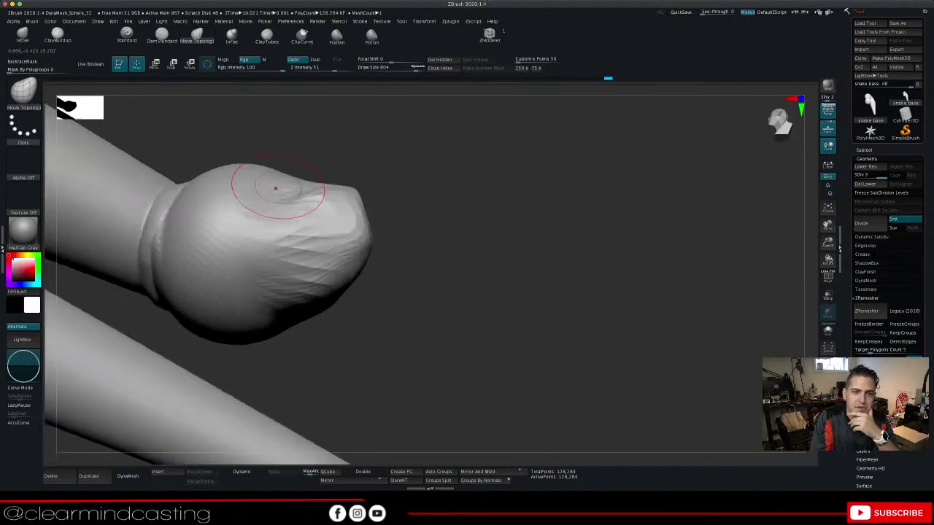
{"action": "left_click_drag", "start_coordinate": [365, 158], "coordinate": [351, 181]}
{"action": "mouse_move", "coordinate": [415, 146]}
{"action": "left_mouse_down"}
{"action": "mouse_move", "coordinate": [394, 187]}
{"action": "mouse_move", "coordinate": [361, 201]}
{"action": "left_mouse_up"}
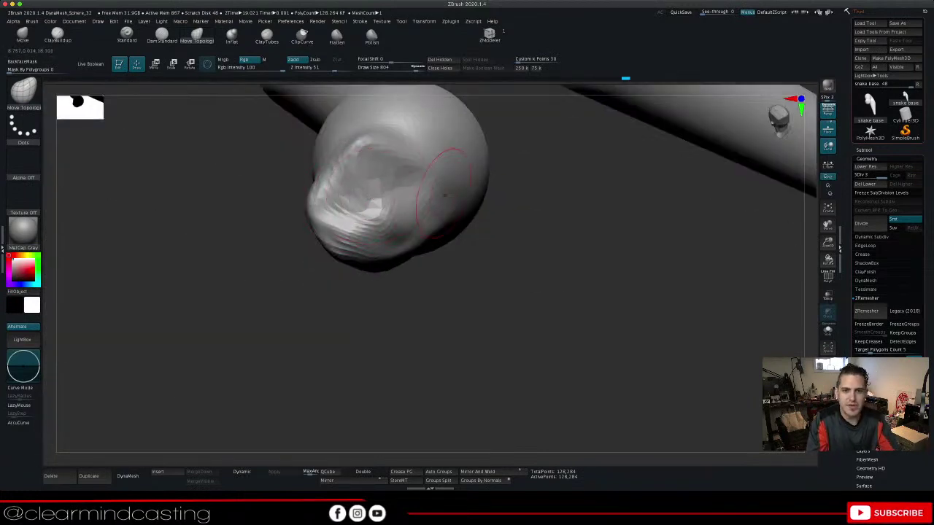
Reshape the recessed front face of the snout with Move Topological strokes to fill out the hollow
{"action": "right_click_drag", "start_coordinate": [365, 195], "coordinate": [392, 179]}
{"action": "left_click_drag", "start_coordinate": [522, 248], "coordinate": [532, 294]}
{"action": "mouse_move", "coordinate": [361, 191]}
{"action": "left_mouse_down"}
{"action": "mouse_move", "coordinate": [371, 211]}
{"action": "mouse_move", "coordinate": [406, 212]}
{"action": "left_mouse_up"}
{"action": "mouse_move", "coordinate": [359, 194]}
{"action": "right_mouse_down"}
{"action": "mouse_move", "coordinate": [363, 204]}
{"action": "mouse_move", "coordinate": [346, 207]}
{"action": "right_mouse_up"}
{"action": "left_click_drag", "start_coordinate": [334, 209], "coordinate": [342, 230]}
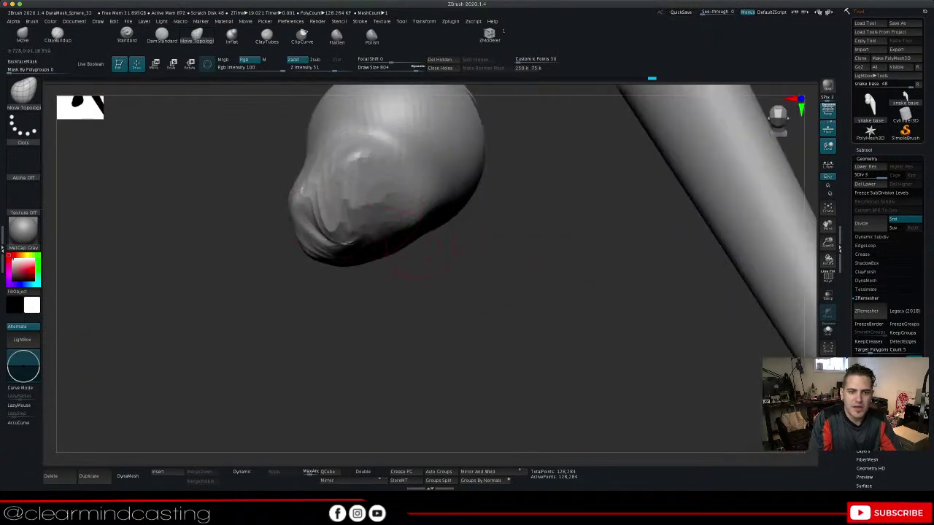
Reshape the snout's upper surface and pull the top of the head upward and back with Move Topological strokes
{"action": "mouse_move", "coordinate": [422, 244]}
{"action": "left_mouse_down"}
{"action": "mouse_move", "coordinate": [467, 257]}
{"action": "mouse_move", "coordinate": [454, 219]}
{"action": "left_mouse_up"}
{"action": "left_click_drag", "start_coordinate": [403, 174], "coordinate": [403, 184]}
{"action": "left_click_drag", "start_coordinate": [374, 213], "coordinate": [379, 225]}
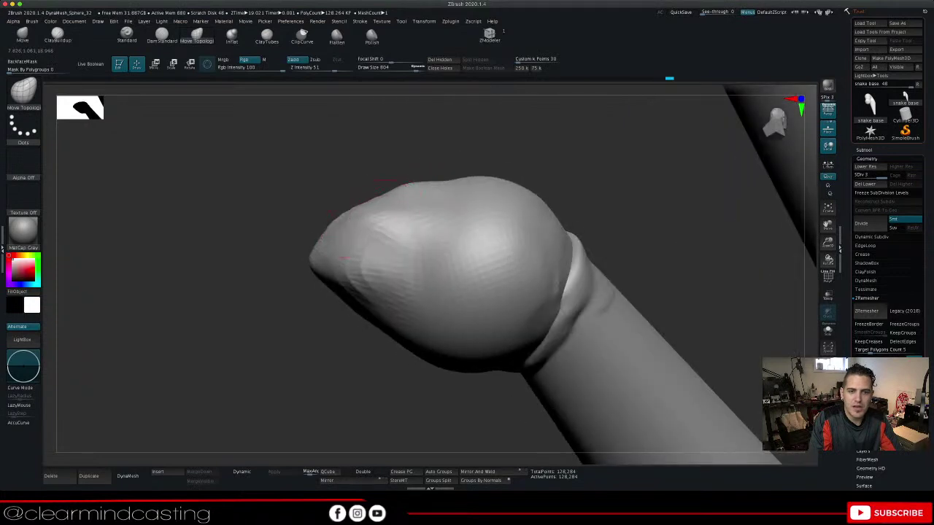
{"action": "mouse_move", "coordinate": [427, 195]}
{"action": "left_mouse_down"}
{"action": "mouse_move", "coordinate": [437, 178]}
{"action": "mouse_move", "coordinate": [478, 178]}
{"action": "left_mouse_up"}
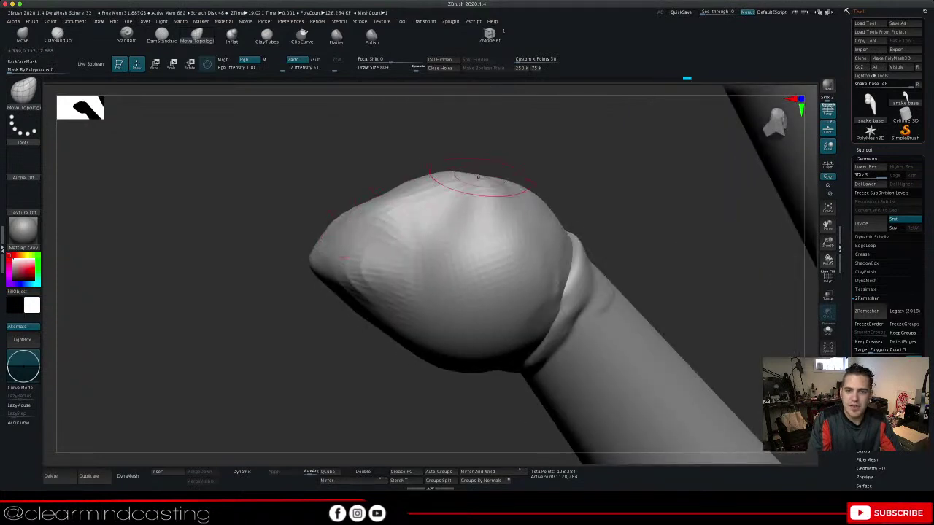
Smooth and soften the crease where the back of the head meets the neck
{"action": "left_click_drag", "start_coordinate": [620, 210], "coordinate": [597, 228]}
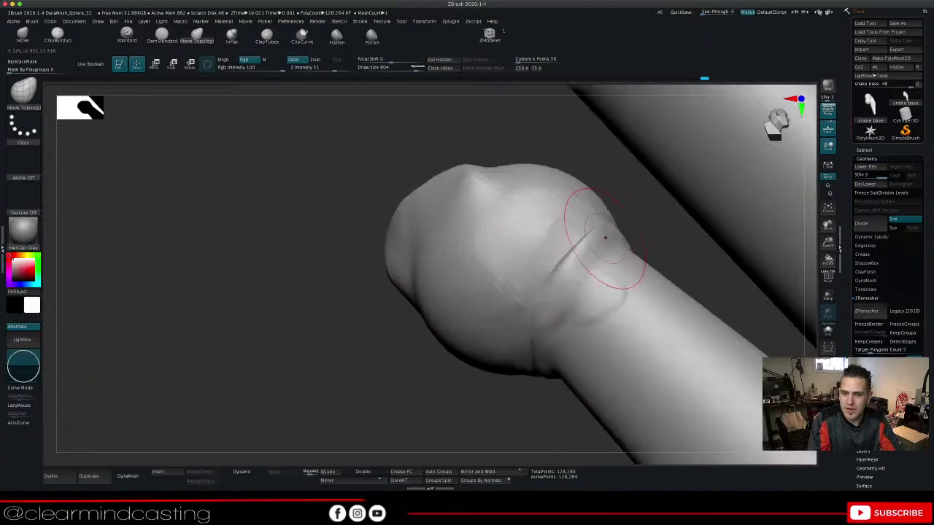
{"action": "mouse_move", "coordinate": [607, 273]}
{"action": "left_mouse_down"}
{"action": "mouse_move", "coordinate": [565, 267]}
{"action": "mouse_move", "coordinate": [617, 282]}
{"action": "mouse_move", "coordinate": [581, 272]}
{"action": "mouse_move", "coordinate": [607, 274]}
{"action": "left_mouse_up"}
{"action": "left_click_drag", "start_coordinate": [667, 267], "coordinate": [672, 224]}
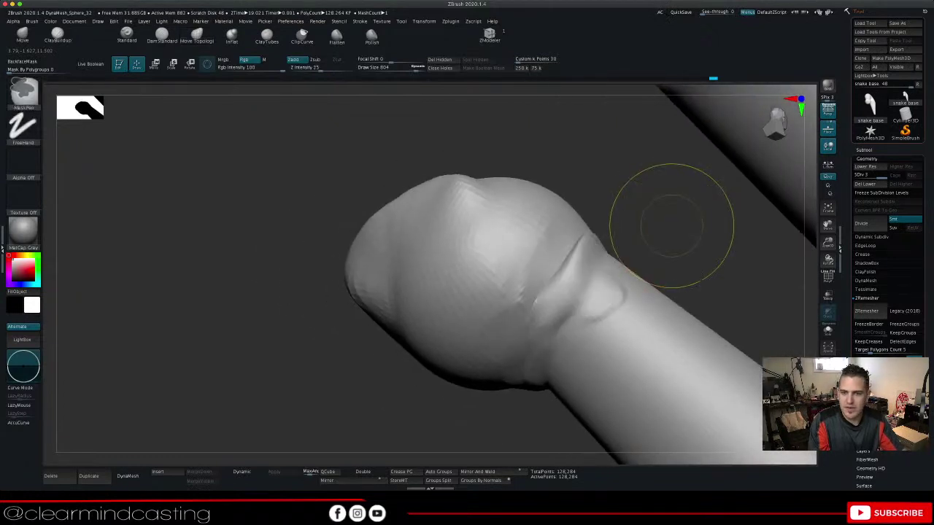
{"action": "left_click_drag", "start_coordinate": [593, 269], "coordinate": [572, 286], "text": "shift"}
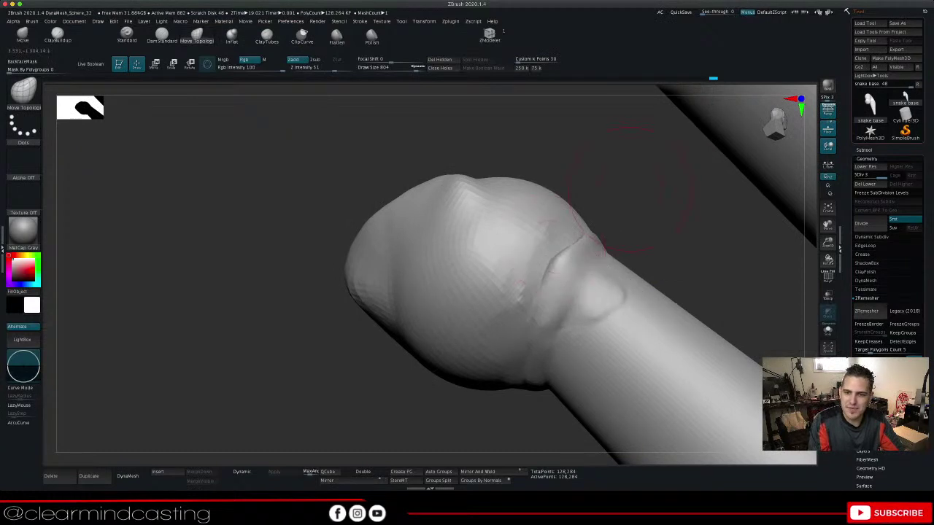
{"action": "left_click_drag", "start_coordinate": [630, 190], "coordinate": [642, 260]}
Retopologize the snake mesh with ZRemesher and divide it twice to restore a smooth surface
{"action": "left_click_drag", "start_coordinate": [695, 426], "coordinate": [690, 226]}
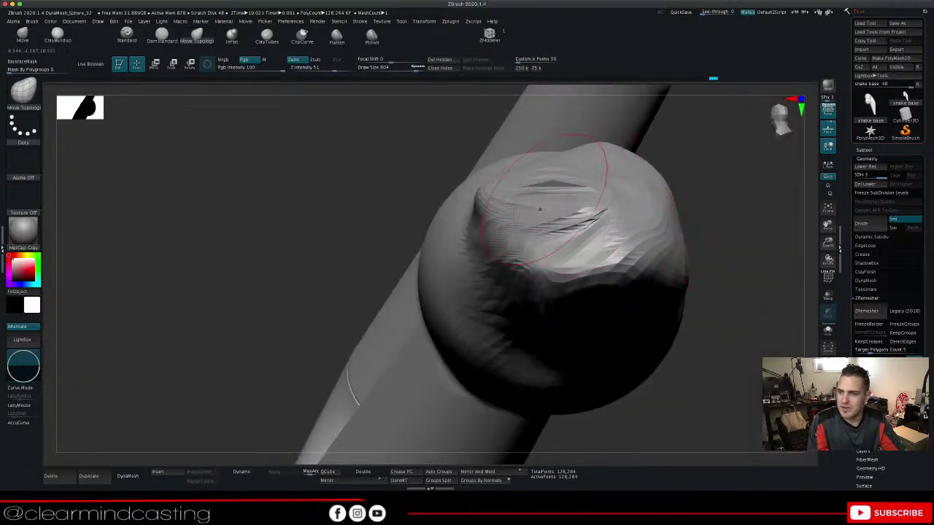
{"action": "left_click", "coordinate": [868, 312]}
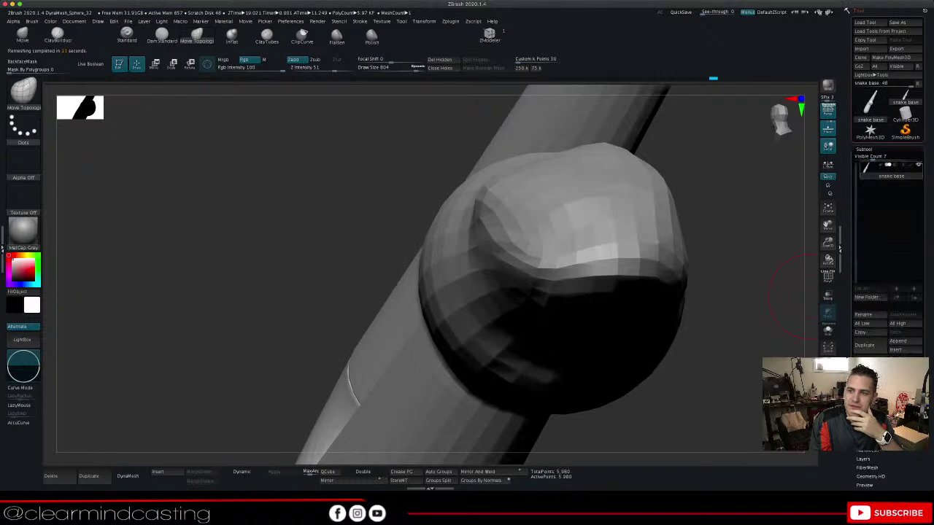
{"action": "left_click", "coordinate": [864, 150]}
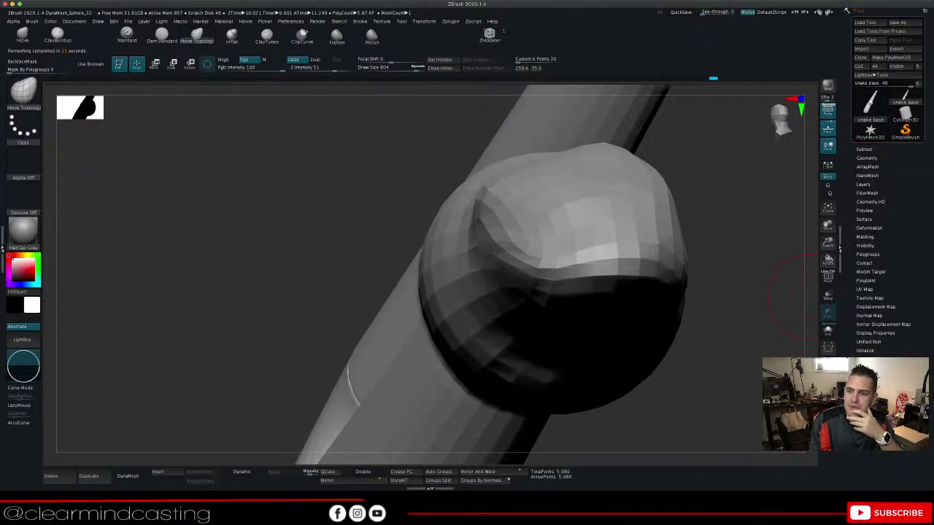
{"action": "left_click", "coordinate": [867, 158]}
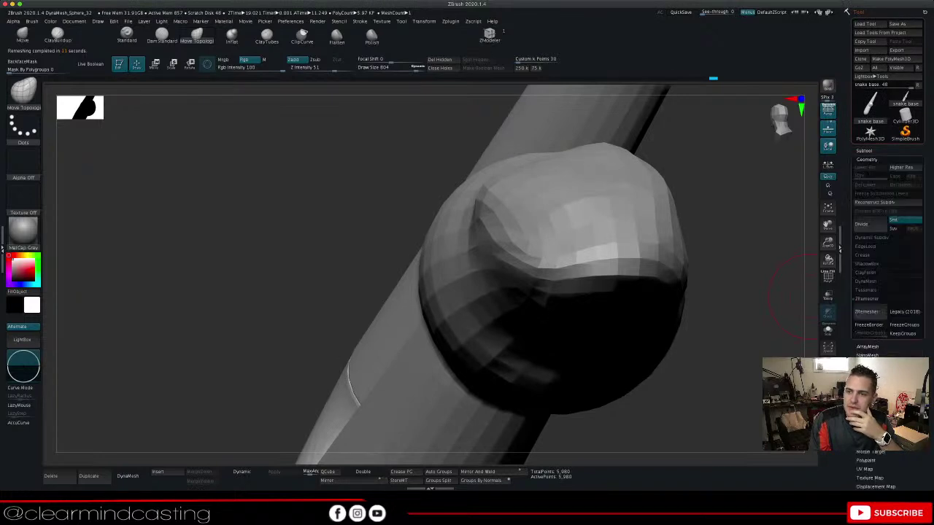
{"action": "left_click", "coordinate": [869, 225]}
{"action": "left_click", "coordinate": [870, 225]}
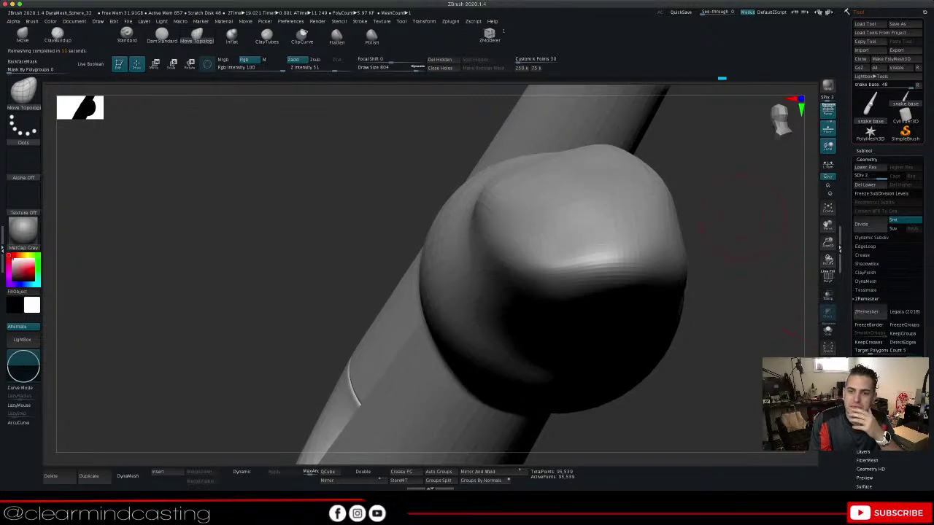
Shape the upper edge and side of the remeshed snout tip with small Move Topological strokes
{"action": "mouse_move", "coordinate": [743, 218]}
{"action": "left_mouse_down"}
{"action": "mouse_move", "coordinate": [794, 267]}
{"action": "mouse_move", "coordinate": [754, 229]}
{"action": "mouse_move", "coordinate": [718, 219]}
{"action": "mouse_move", "coordinate": [803, 247]}
{"action": "left_mouse_up"}
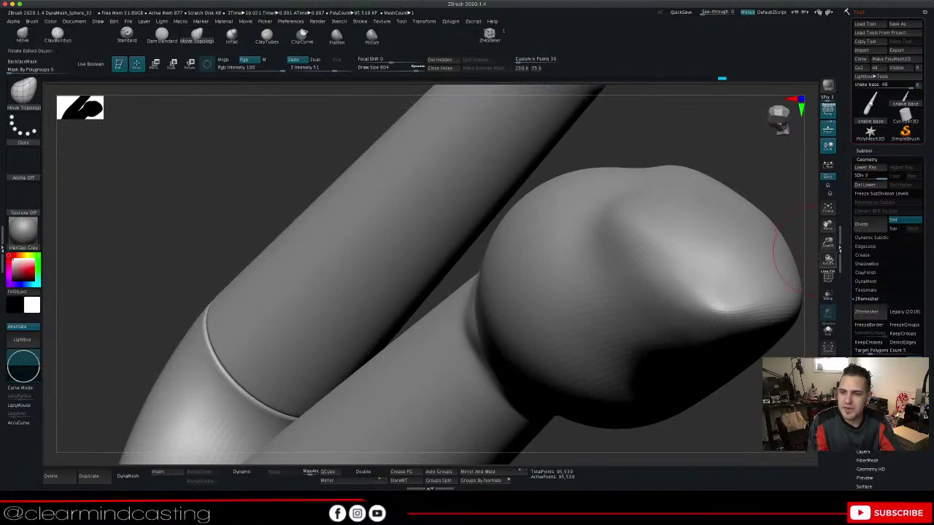
{"action": "left_click_drag", "start_coordinate": [816, 247], "coordinate": [753, 210], "text": "alt"}
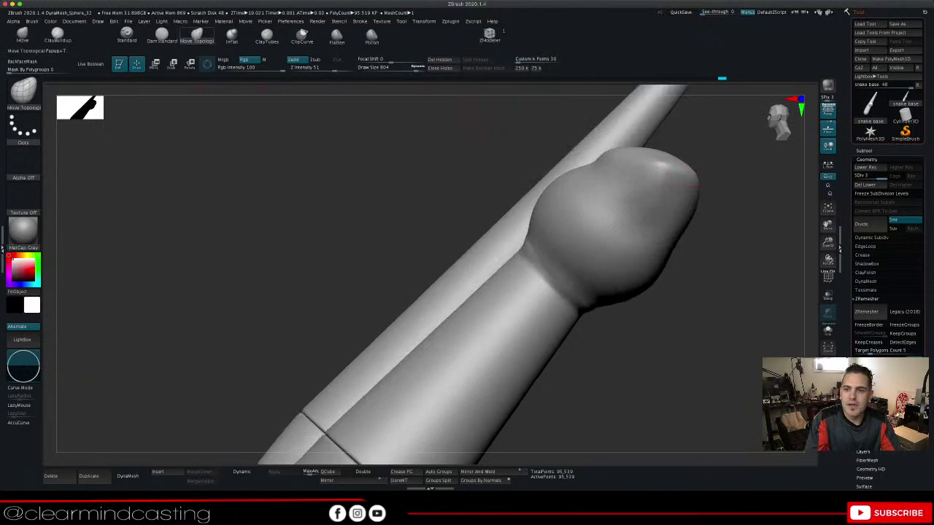
{"action": "left_click_drag", "start_coordinate": [649, 151], "coordinate": [657, 151]}
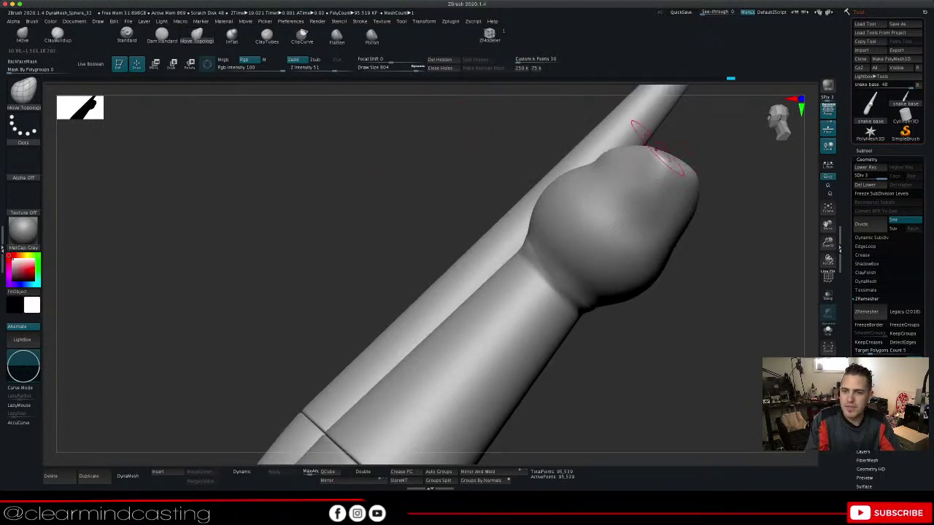
{"action": "left_click_drag", "start_coordinate": [722, 142], "coordinate": [722, 193]}
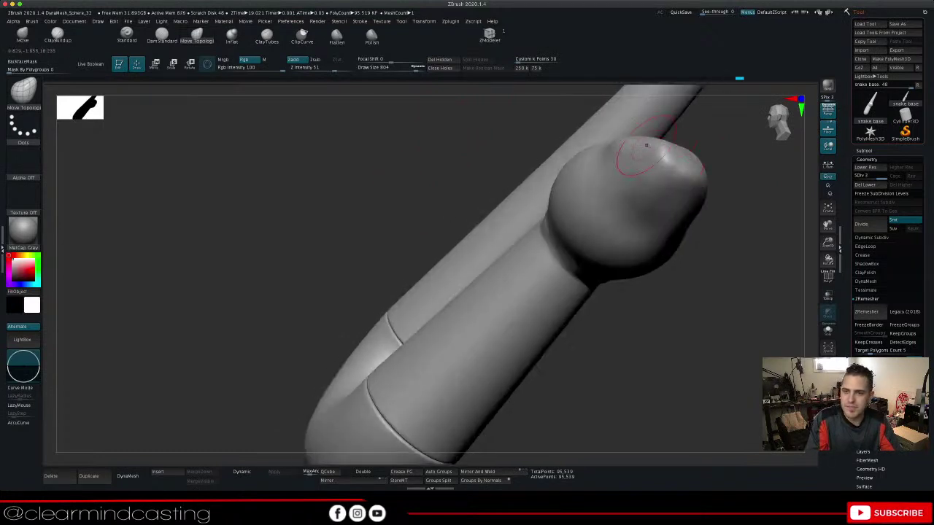
{"action": "left_click_drag", "start_coordinate": [671, 152], "coordinate": [679, 158]}
{"action": "left_click_drag", "start_coordinate": [746, 300], "coordinate": [722, 181]}
{"action": "mouse_move", "coordinate": [730, 285]}
{"action": "left_mouse_down"}
{"action": "mouse_move", "coordinate": [773, 302]}
{"action": "mouse_move", "coordinate": [737, 303]}
{"action": "left_mouse_up"}
{"action": "left_click_drag", "start_coordinate": [661, 185], "coordinate": [655, 192]}
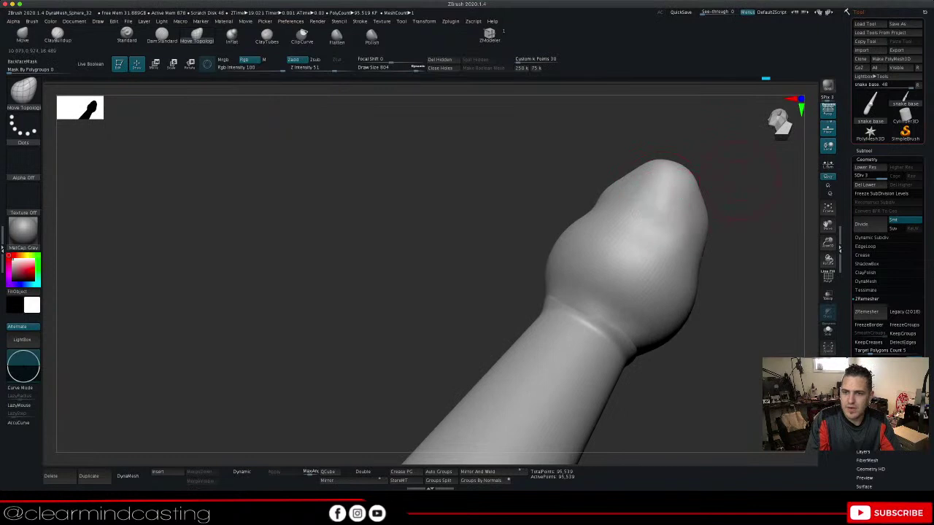
Nudge the snout tip and its side surface to round the front of the head
{"action": "left_click_drag", "start_coordinate": [736, 179], "coordinate": [708, 176]}
{"action": "left_click_drag", "start_coordinate": [674, 185], "coordinate": [668, 189]}
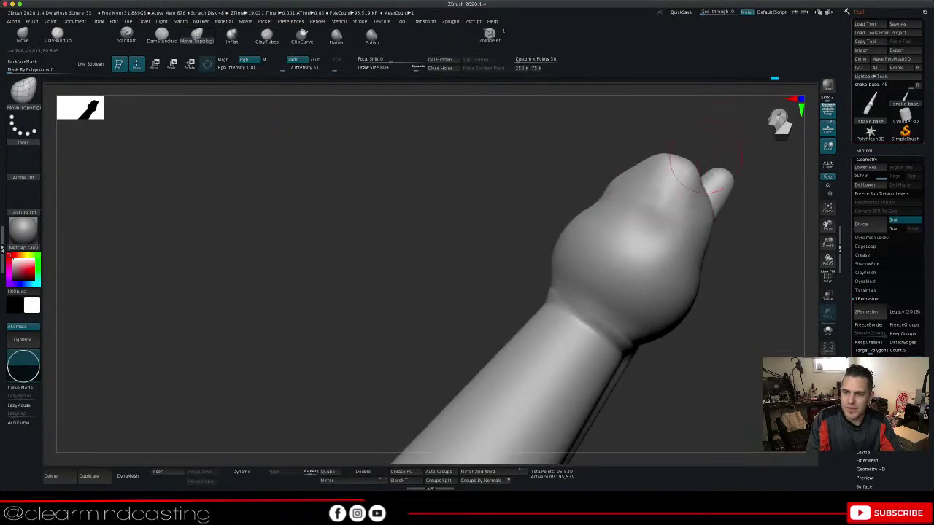
{"action": "mouse_move", "coordinate": [705, 156]}
{"action": "left_mouse_down"}
{"action": "mouse_move", "coordinate": [748, 164]}
{"action": "mouse_move", "coordinate": [734, 164]}
{"action": "left_mouse_up"}
{"action": "left_click_drag", "start_coordinate": [661, 176], "coordinate": [705, 186]}
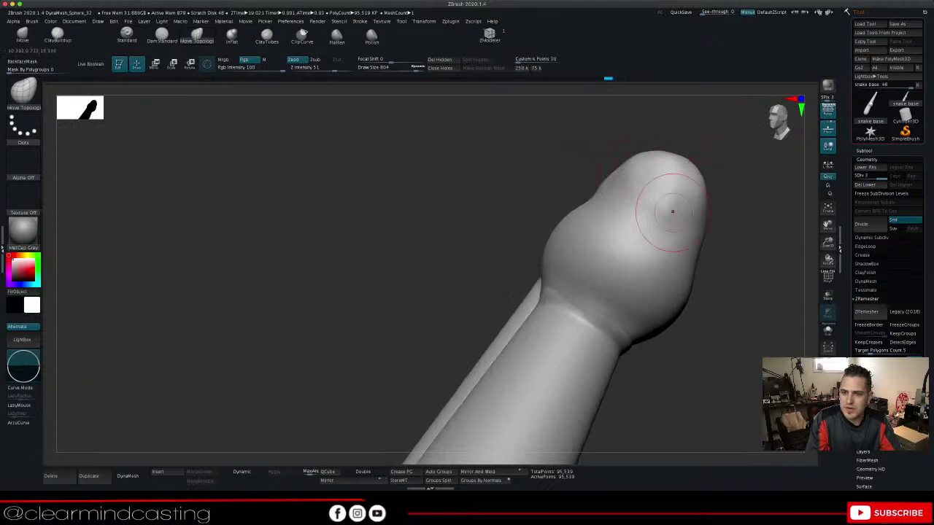
{"action": "left_click_drag", "start_coordinate": [655, 203], "coordinate": [661, 201]}
Adjust the side of the snout just behind the tip, working from the side of the head
{"action": "left_click_drag", "start_coordinate": [742, 193], "coordinate": [737, 148]}
{"action": "left_click_drag", "start_coordinate": [827, 225], "coordinate": [629, 216]}
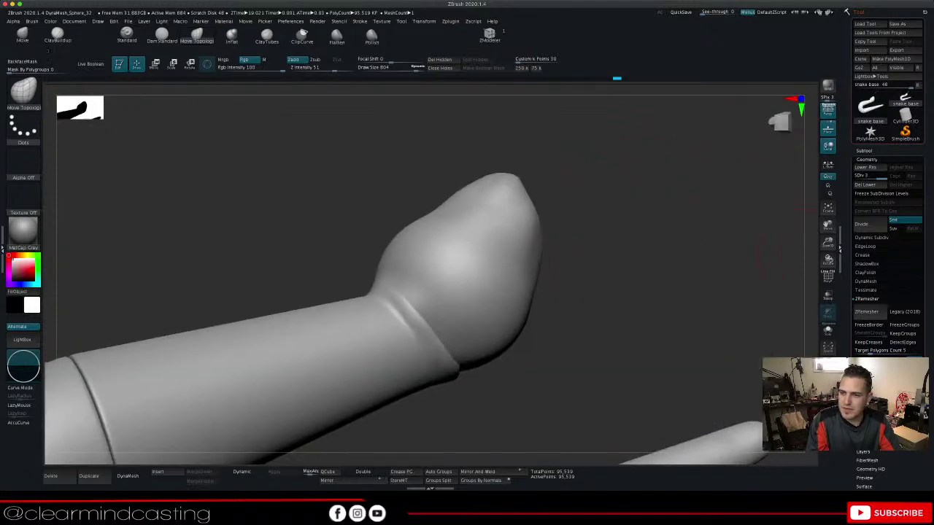
{"action": "left_click_drag", "start_coordinate": [828, 260], "coordinate": [786, 259]}
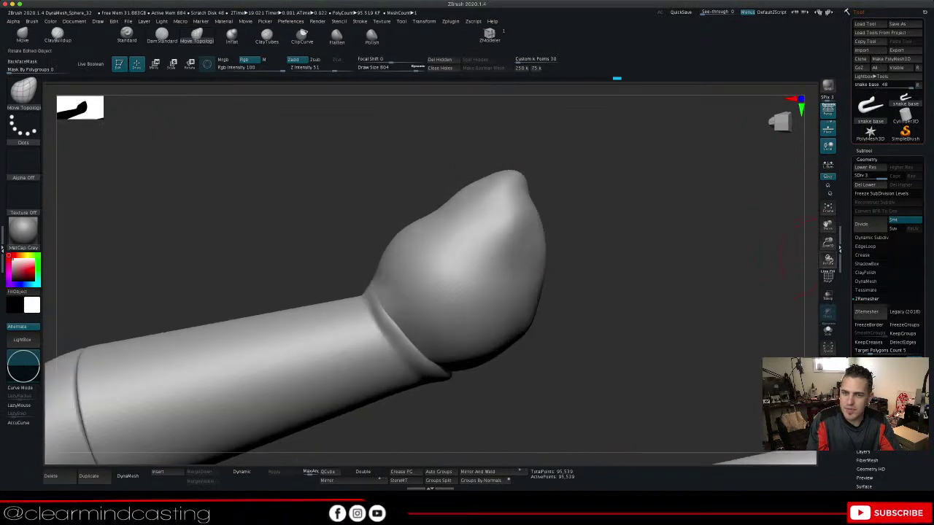
{"action": "left_click_drag", "start_coordinate": [702, 245], "coordinate": [673, 196]}
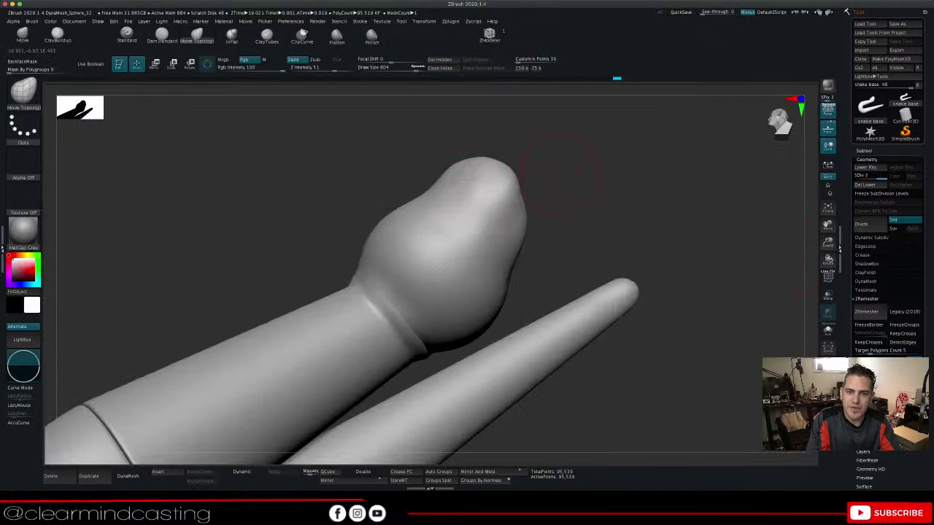
{"action": "mouse_move", "coordinate": [828, 260]}
{"action": "left_mouse_down"}
{"action": "mouse_move", "coordinate": [752, 260]}
{"action": "mouse_move", "coordinate": [823, 256]}
{"action": "left_mouse_up"}
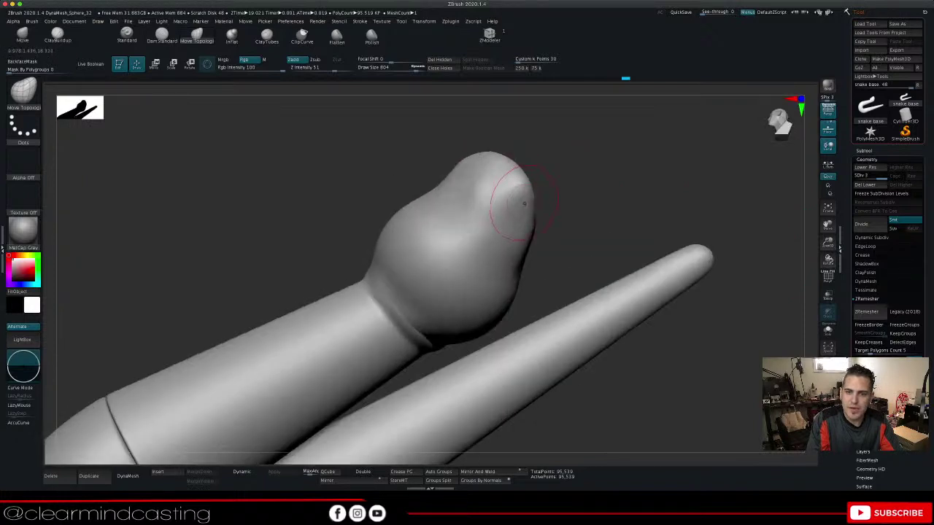
{"action": "left_click_drag", "start_coordinate": [515, 220], "coordinate": [513, 209]}
Pull the snout tip's outer corner outward and its upper edge upward to broaden the nose
{"action": "mouse_move", "coordinate": [642, 252]}
{"action": "left_mouse_down"}
{"action": "mouse_move", "coordinate": [593, 256]}
{"action": "mouse_move", "coordinate": [603, 258]}
{"action": "left_mouse_up"}
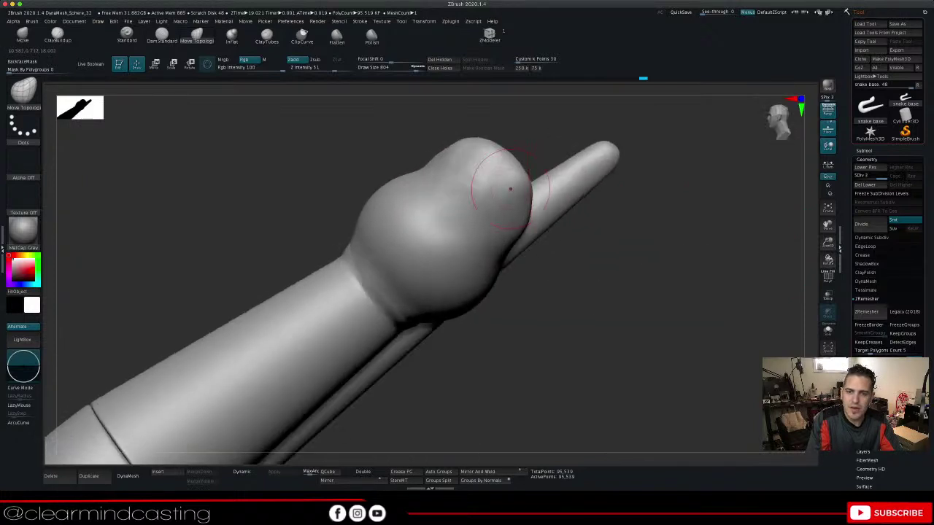
{"action": "mouse_move", "coordinate": [511, 190]}
{"action": "left_mouse_down"}
{"action": "mouse_move", "coordinate": [513, 160]}
{"action": "mouse_move", "coordinate": [480, 145]}
{"action": "left_mouse_up"}
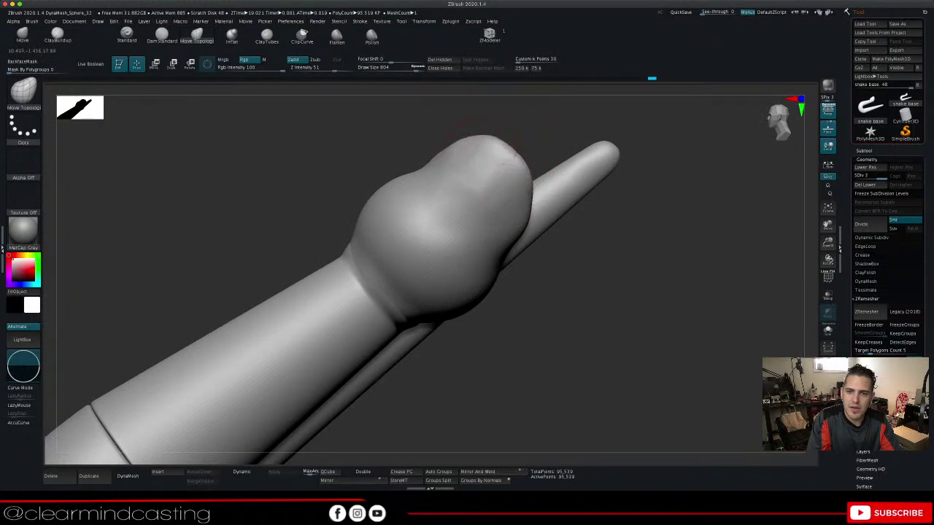
{"action": "left_click_drag", "start_coordinate": [517, 182], "coordinate": [524, 189]}
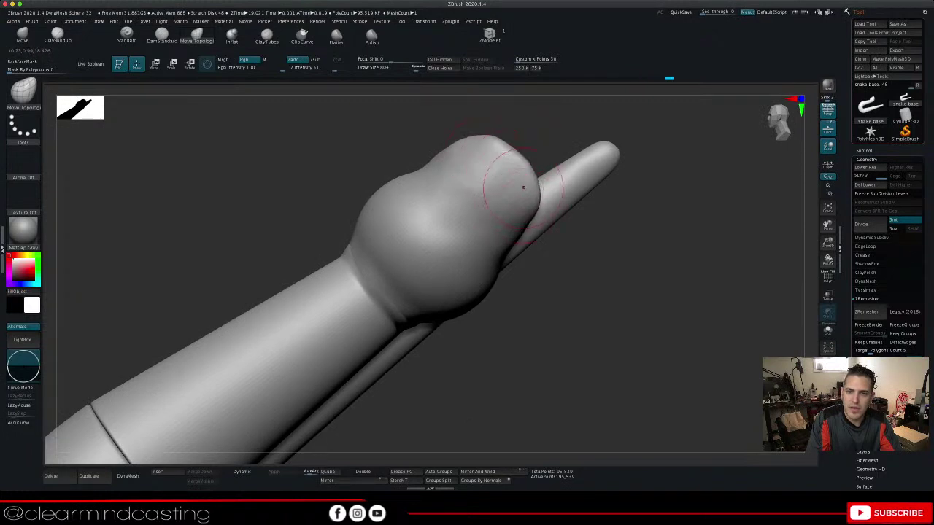
{"action": "left_click_drag", "start_coordinate": [606, 237], "coordinate": [629, 247]}
{"action": "left_click_drag", "start_coordinate": [481, 149], "coordinate": [482, 137]}
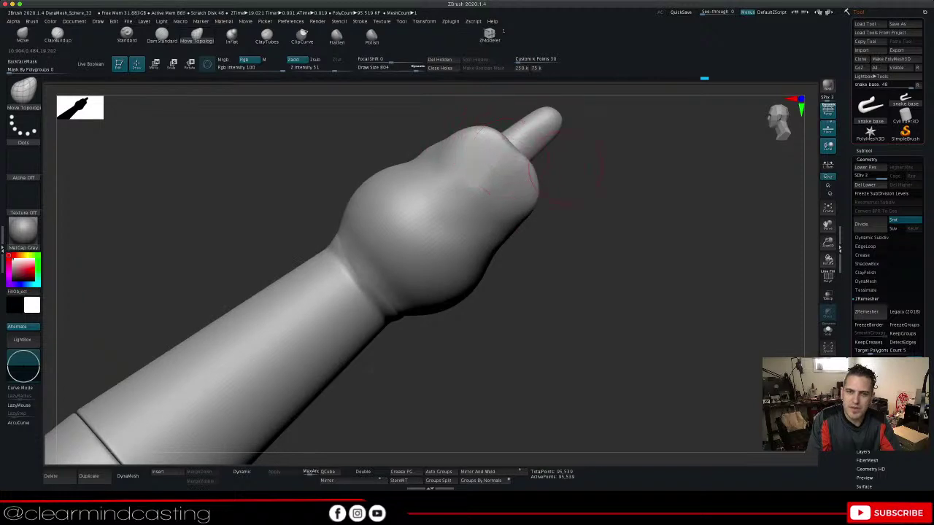
Refine the nose tip and rework the snout's front surface beneath it
{"action": "left_click_drag", "start_coordinate": [606, 219], "coordinate": [504, 234]}
{"action": "left_click_drag", "start_coordinate": [542, 165], "coordinate": [538, 158]}
{"action": "mouse_move", "coordinate": [642, 175]}
{"action": "left_mouse_down"}
{"action": "mouse_move", "coordinate": [540, 175]}
{"action": "mouse_move", "coordinate": [567, 169]}
{"action": "mouse_move", "coordinate": [575, 180]}
{"action": "left_mouse_up"}
{"action": "left_click_drag", "start_coordinate": [573, 219], "coordinate": [590, 248]}
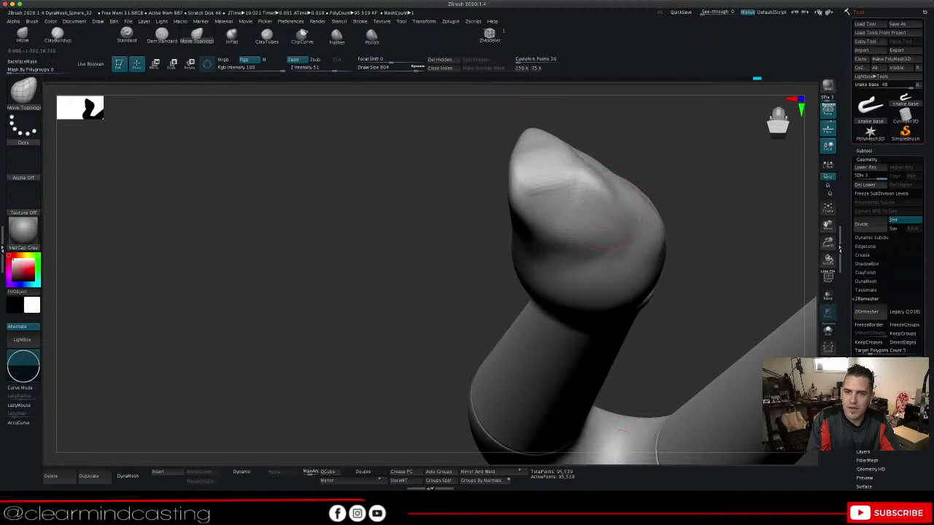
Form a brow ridge and a hollow on the side of the head behind the snout with Move Topological
{"action": "left_click_drag", "start_coordinate": [699, 191], "coordinate": [709, 237]}
{"action": "left_click_drag", "start_coordinate": [592, 155], "coordinate": [614, 196]}
{"action": "left_click_drag", "start_coordinate": [655, 144], "coordinate": [621, 181]}
{"action": "left_click_drag", "start_coordinate": [612, 227], "coordinate": [619, 225]}
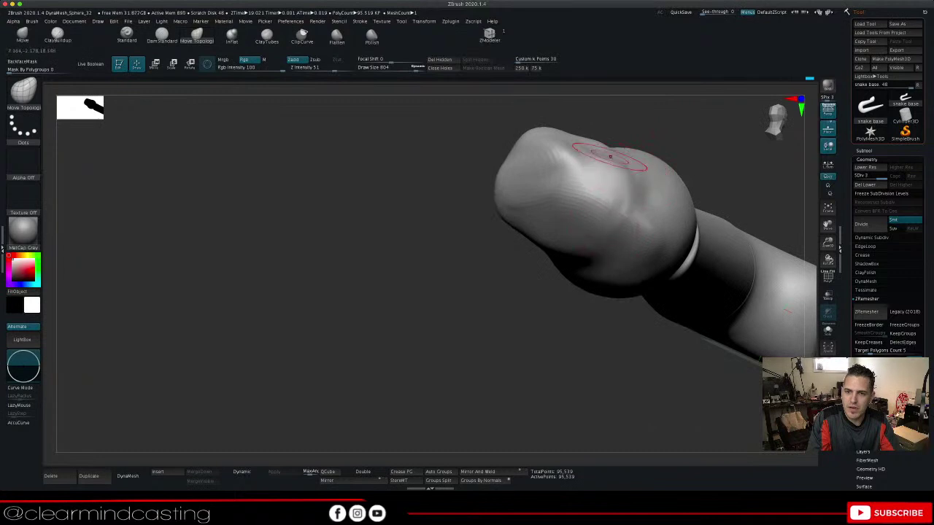
{"action": "left_click_drag", "start_coordinate": [631, 179], "coordinate": [626, 183]}
{"action": "mouse_move", "coordinate": [660, 138]}
{"action": "left_mouse_down"}
{"action": "mouse_move", "coordinate": [642, 126]}
{"action": "mouse_move", "coordinate": [618, 153]}
{"action": "left_mouse_up"}
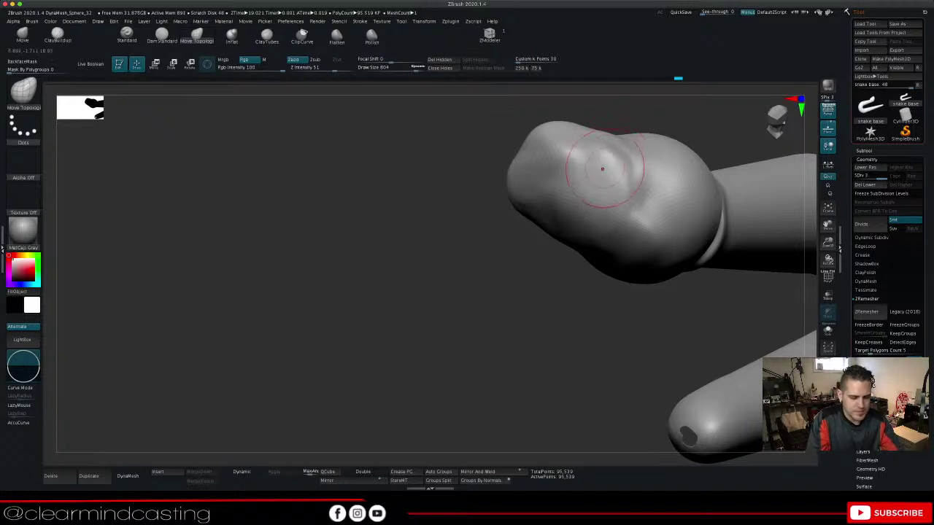
Smooth the raised brow and the crease behind it into the head
{"action": "left_click_drag", "start_coordinate": [602, 156], "coordinate": [599, 168], "text": "shift"}
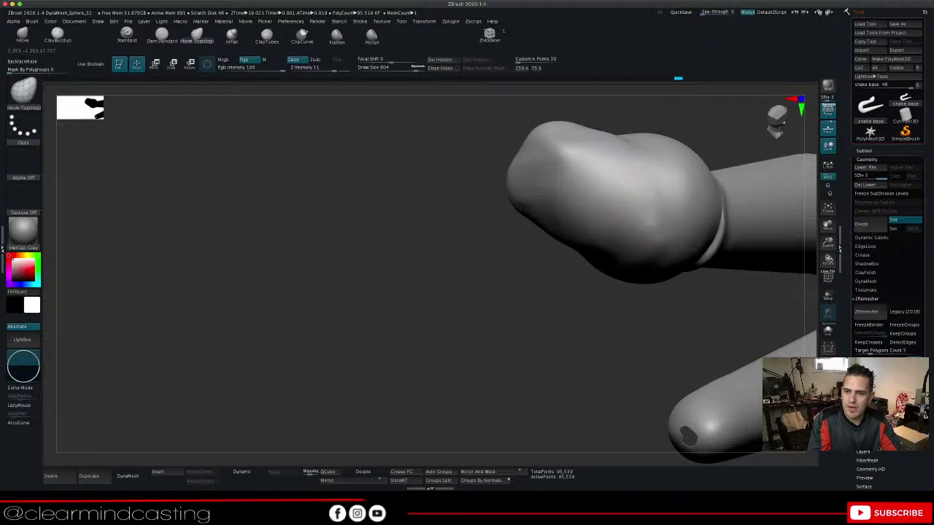
{"action": "left_click_drag", "start_coordinate": [638, 193], "coordinate": [646, 192]}
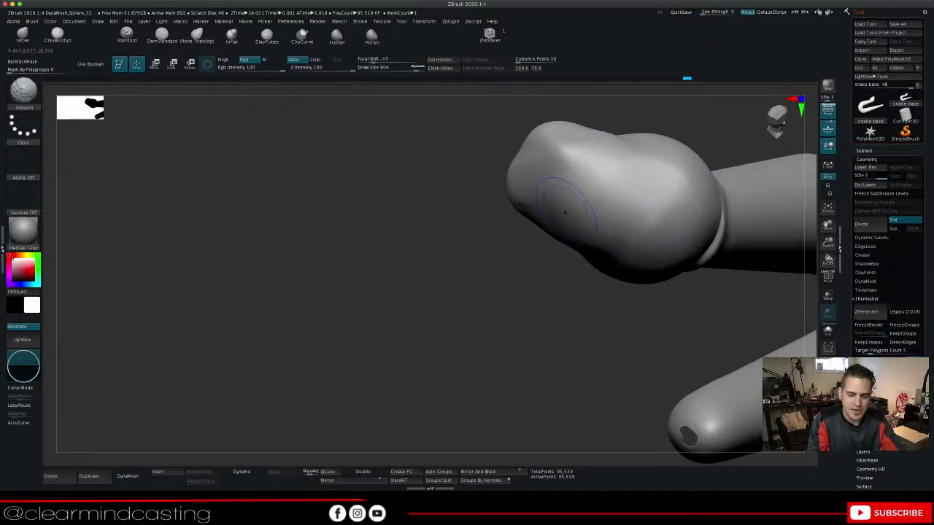
{"action": "key", "text": "shift"}
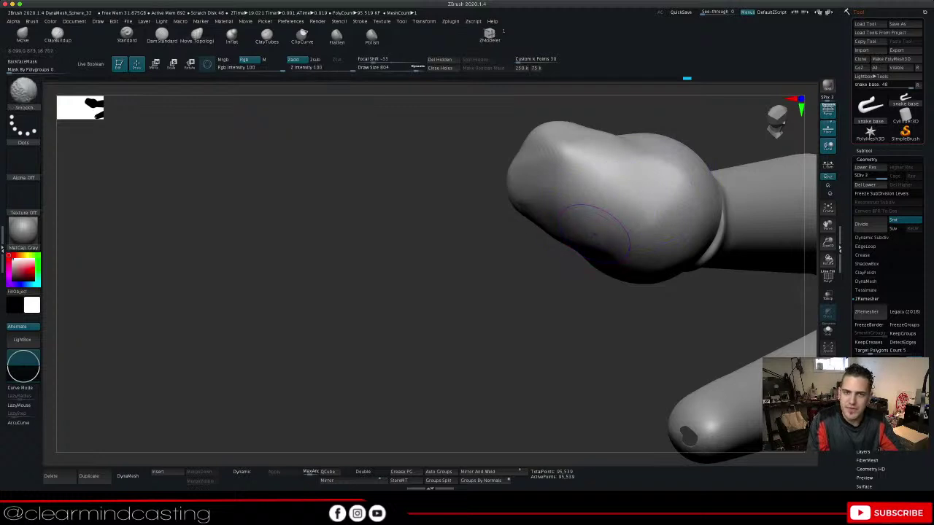
Rework the top of the snout and the side of the head from the front with Move Topological
{"action": "mouse_move", "coordinate": [702, 126]}
{"action": "left_mouse_down"}
{"action": "mouse_move", "coordinate": [700, 201]}
{"action": "mouse_move", "coordinate": [675, 263]}
{"action": "mouse_move", "coordinate": [684, 157]}
{"action": "left_mouse_up"}
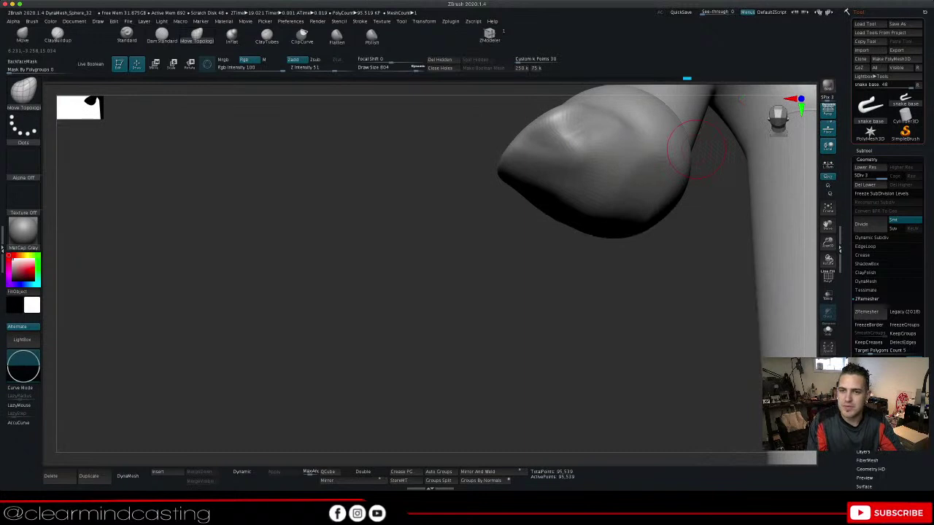
{"action": "mouse_move", "coordinate": [636, 281]}
{"action": "left_mouse_down"}
{"action": "mouse_move", "coordinate": [638, 259]}
{"action": "mouse_move", "coordinate": [730, 244]}
{"action": "mouse_move", "coordinate": [708, 252]}
{"action": "mouse_move", "coordinate": [595, 226]}
{"action": "mouse_move", "coordinate": [565, 164]}
{"action": "left_mouse_up"}
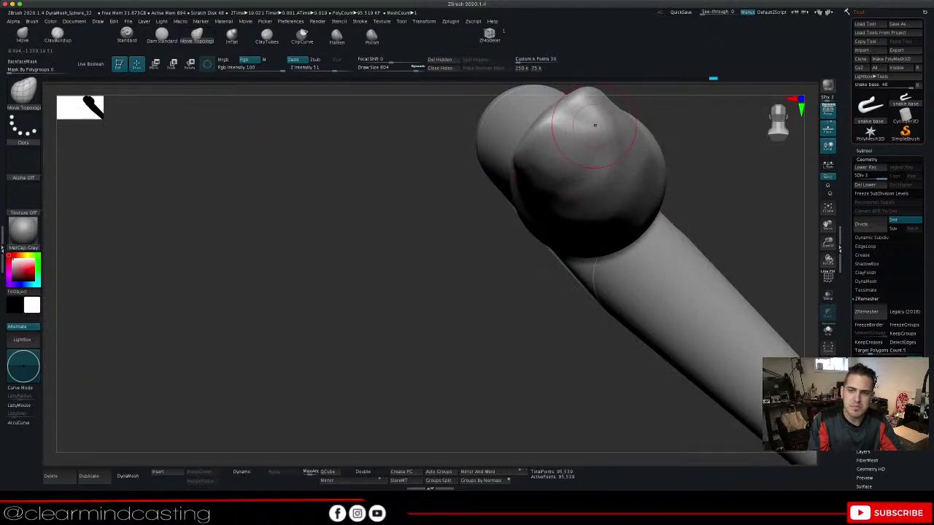
{"action": "mouse_move", "coordinate": [686, 168]}
{"action": "left_mouse_down"}
{"action": "mouse_move", "coordinate": [664, 197]}
{"action": "mouse_move", "coordinate": [689, 157]}
{"action": "left_mouse_up"}
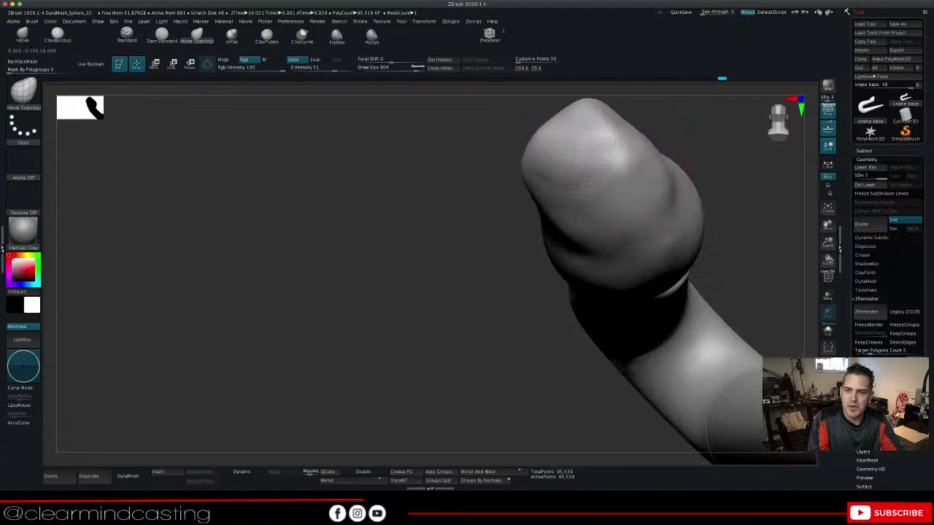
{"action": "mouse_move", "coordinate": [582, 214]}
{"action": "right_mouse_down"}
{"action": "mouse_move", "coordinate": [560, 208]}
{"action": "mouse_move", "coordinate": [649, 231]}
{"action": "right_mouse_up"}
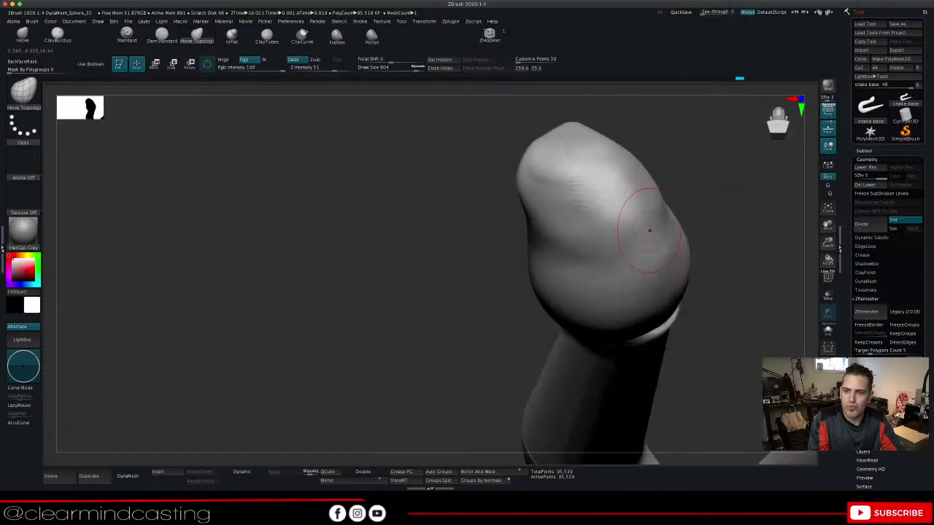
Reshape the top of the snout and the side of the head with Move Topological strokes
{"action": "left_click_drag", "start_coordinate": [613, 259], "coordinate": [613, 273]}
{"action": "left_click_drag", "start_coordinate": [667, 228], "coordinate": [677, 232]}
{"action": "right_click_drag", "start_coordinate": [681, 235], "coordinate": [661, 204]}
{"action": "left_click_drag", "start_coordinate": [609, 260], "coordinate": [608, 267]}
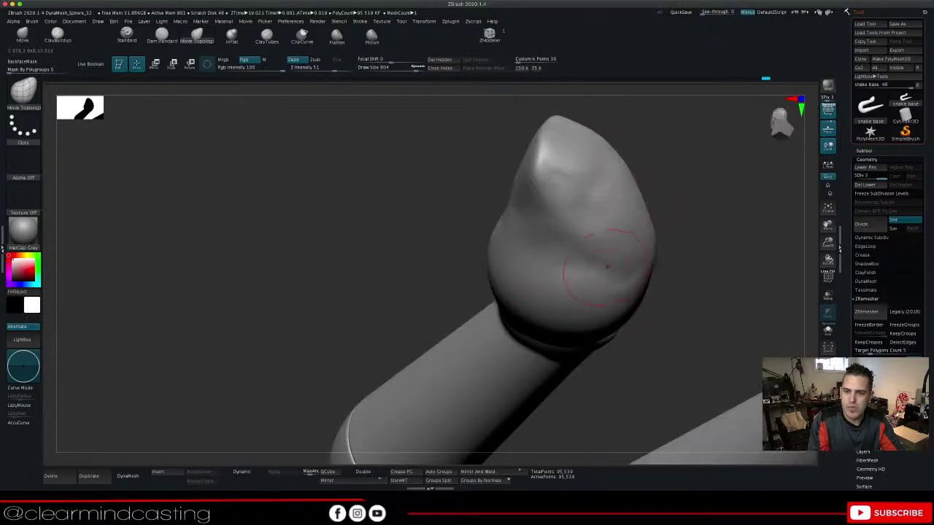
{"action": "right_click_drag", "start_coordinate": [587, 271], "coordinate": [618, 206]}
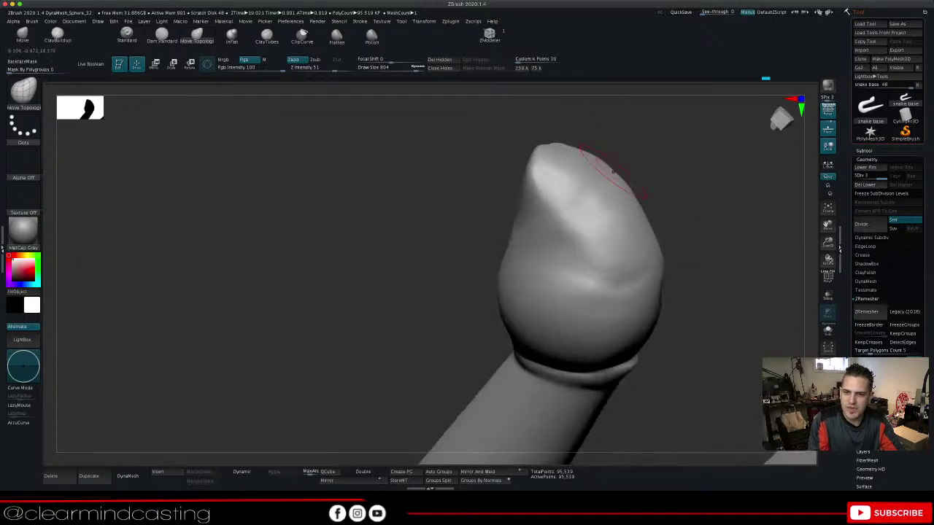
Smooth the upper side of the head behind the snout
{"action": "right_click_drag", "start_coordinate": [677, 262], "coordinate": [655, 265], "text": "shift"}
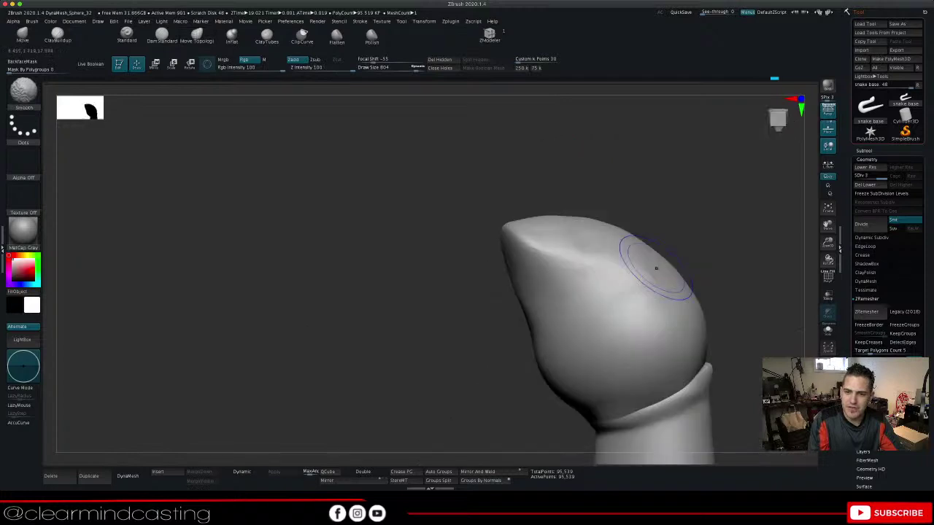
{"action": "mouse_move", "coordinate": [690, 261]}
{"action": "left_mouse_down"}
{"action": "mouse_move", "coordinate": [668, 271]}
{"action": "mouse_move", "coordinate": [659, 248]}
{"action": "mouse_move", "coordinate": [679, 282]}
{"action": "mouse_move", "coordinate": [651, 284]}
{"action": "mouse_move", "coordinate": [642, 261]}
{"action": "left_mouse_up"}
{"action": "right_click_drag", "start_coordinate": [642, 260], "coordinate": [684, 255]}
{"action": "left_click_drag", "start_coordinate": [684, 232], "coordinate": [693, 244], "text": "shift"}
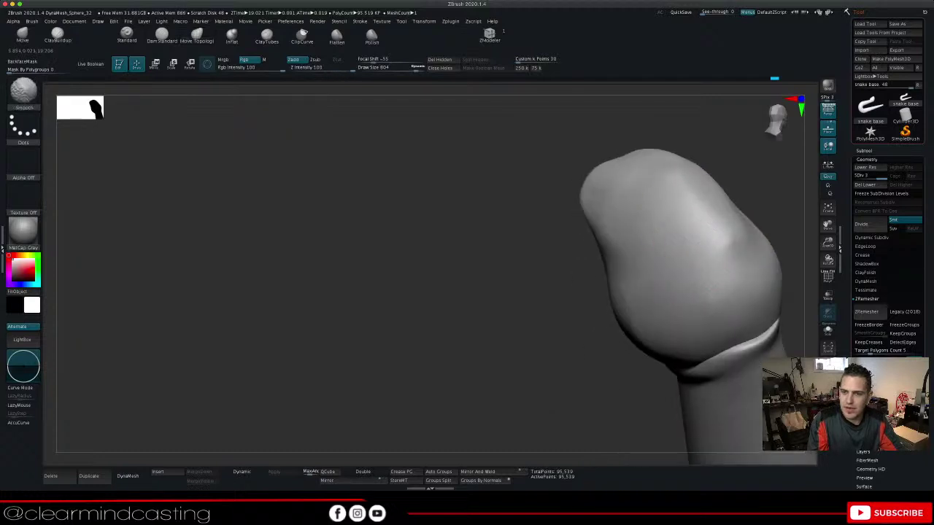
Switch to the Move brush and raise its draw size to 1000
{"action": "mouse_move", "coordinate": [622, 248]}
{"action": "right_mouse_down"}
{"action": "mouse_move", "coordinate": [617, 337]}
{"action": "mouse_move", "coordinate": [584, 372]}
{"action": "mouse_move", "coordinate": [496, 321]}
{"action": "mouse_move", "coordinate": [408, 328]}
{"action": "mouse_move", "coordinate": [329, 350]}
{"action": "mouse_move", "coordinate": [350, 408]}
{"action": "mouse_move", "coordinate": [420, 429]}
{"action": "right_mouse_up"}
{"action": "left_click_drag", "start_coordinate": [828, 225], "coordinate": [481, 467]}
{"action": "left_click_drag", "start_coordinate": [828, 243], "coordinate": [823, 132]}
{"action": "right_click_drag", "start_coordinate": [467, 322], "coordinate": [688, 227], "text": "alt"}
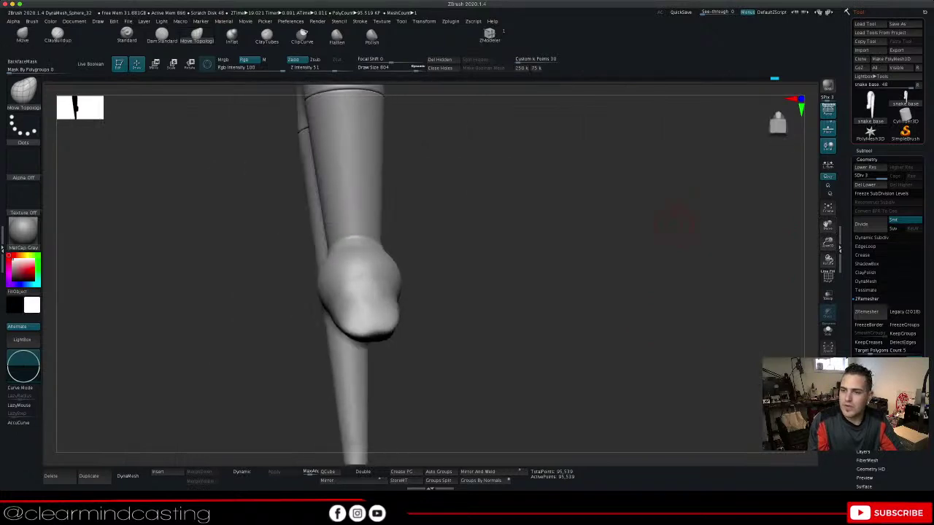
{"action": "left_click_drag", "start_coordinate": [828, 243], "coordinate": [826, 169]}
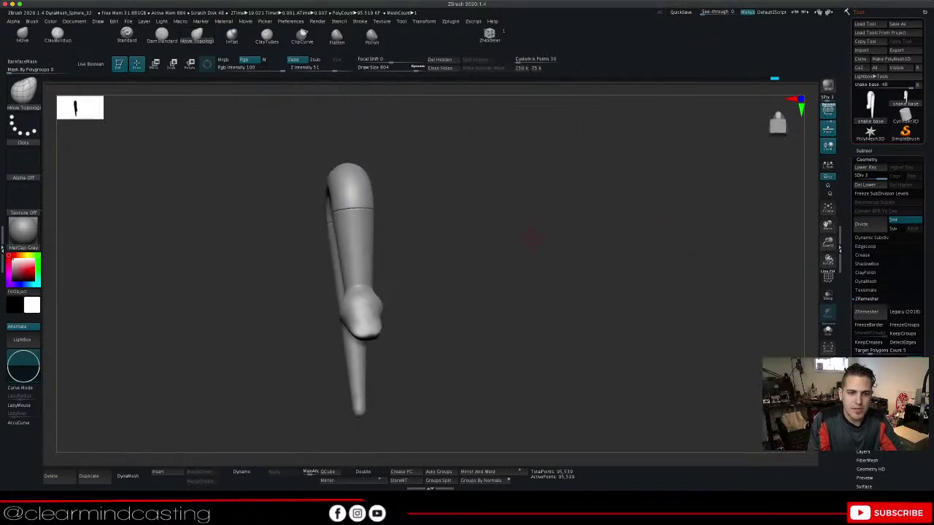
{"action": "mouse_move", "coordinate": [445, 241]}
{"action": "left_mouse_down"}
{"action": "mouse_move", "coordinate": [504, 238]}
{"action": "mouse_move", "coordinate": [459, 240]}
{"action": "left_mouse_up"}
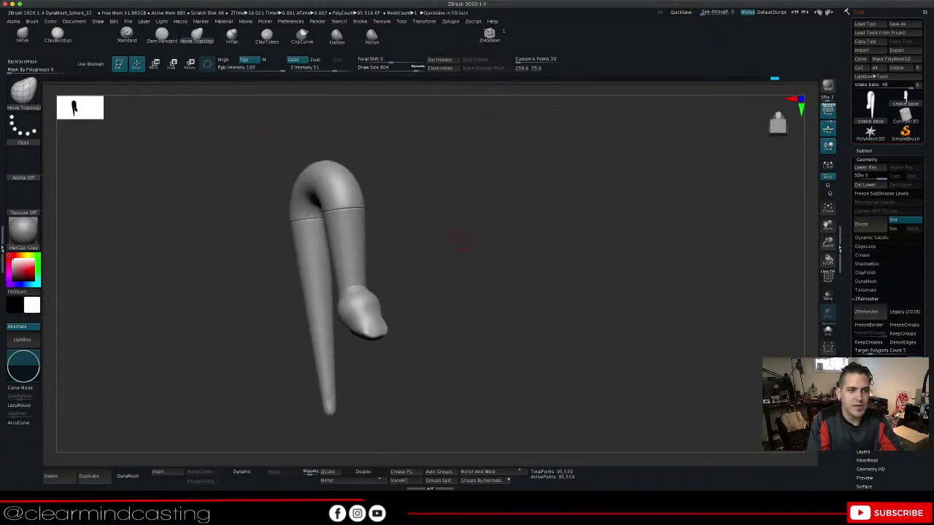
{"action": "left_click", "coordinate": [24, 95]}
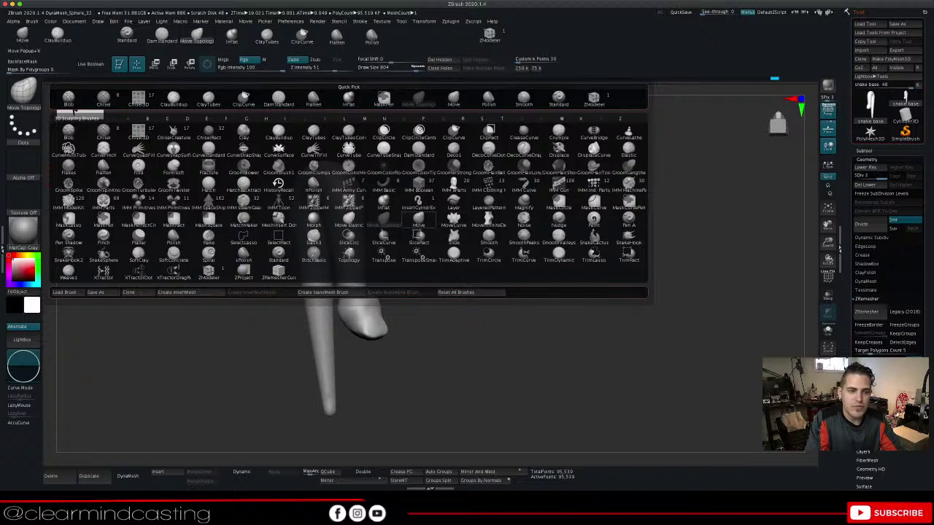
{"action": "left_click", "coordinate": [418, 219]}
{"action": "key", "text": "space"}
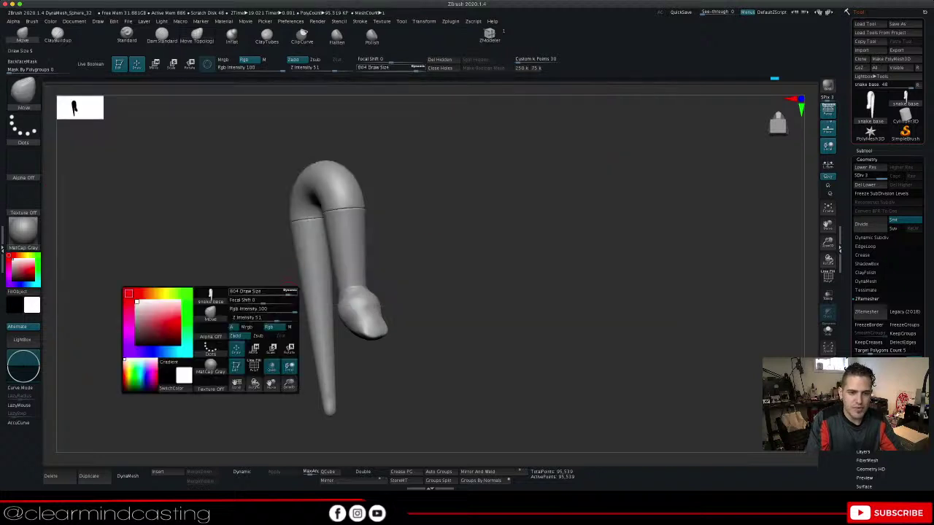
{"action": "left_click_drag", "start_coordinate": [291, 291], "coordinate": [301, 290]}
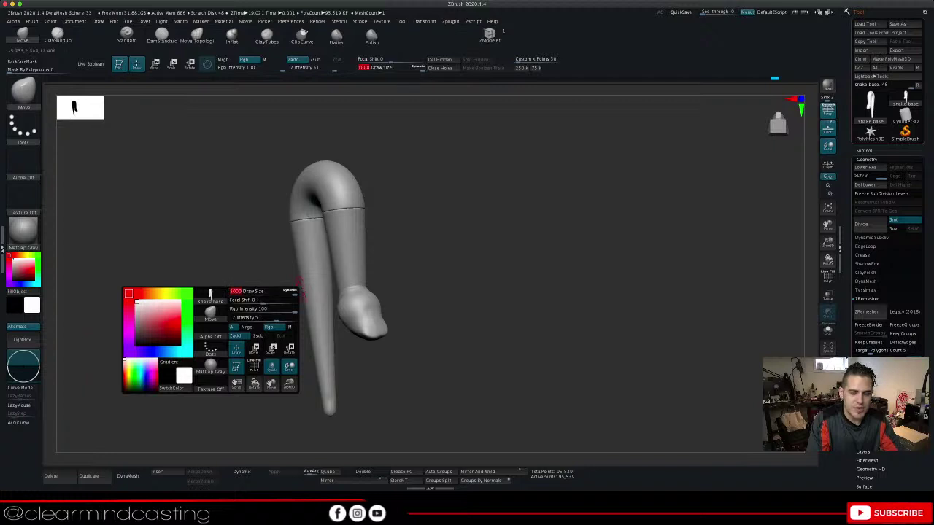
Try to push the middle of the tail section with the Move brush, and undo the stroke
{"action": "left_click_drag", "start_coordinate": [380, 270], "coordinate": [340, 296]}
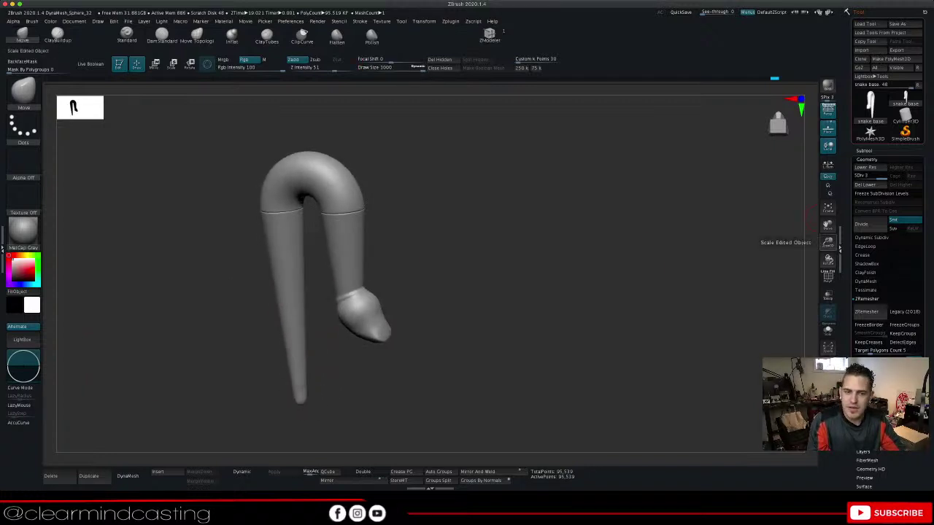
{"action": "left_click_drag", "start_coordinate": [828, 242], "coordinate": [828, 259]}
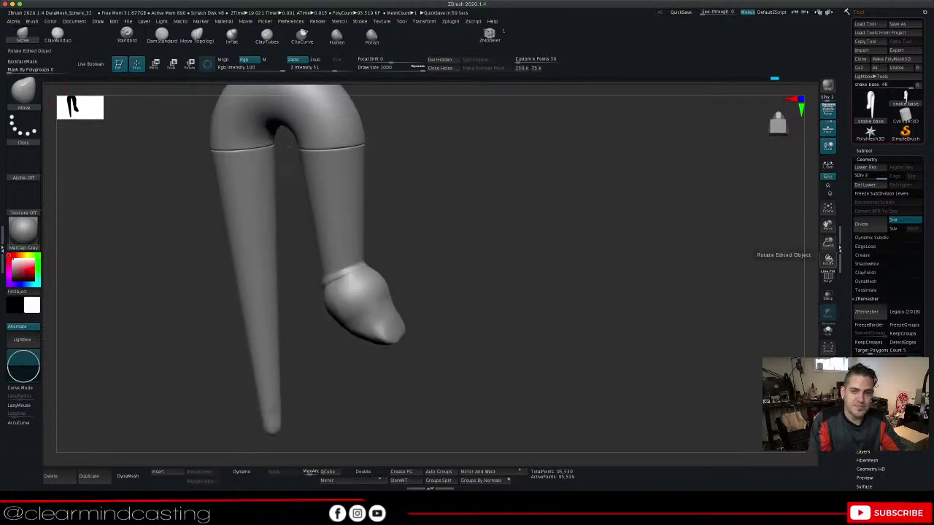
{"action": "left_click_drag", "start_coordinate": [828, 225], "coordinate": [908, 240]}
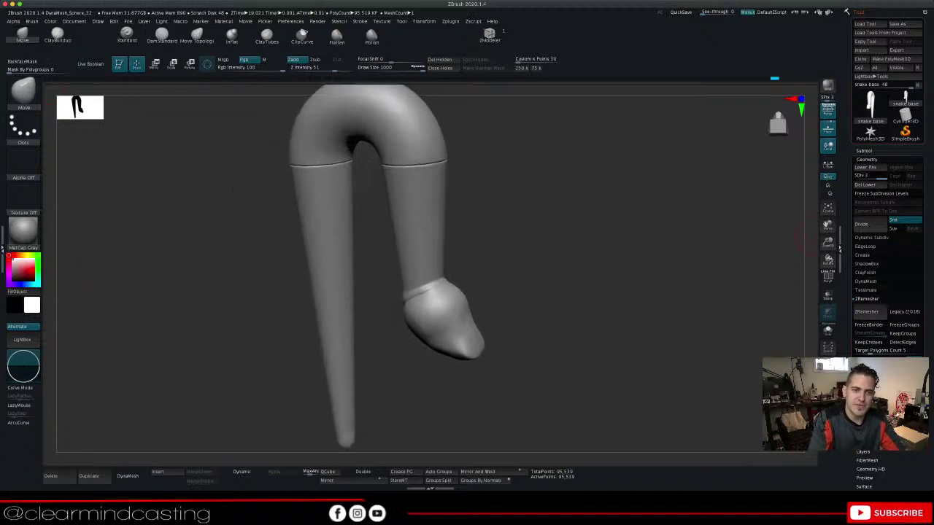
{"action": "left_click_drag", "start_coordinate": [531, 208], "coordinate": [470, 232]}
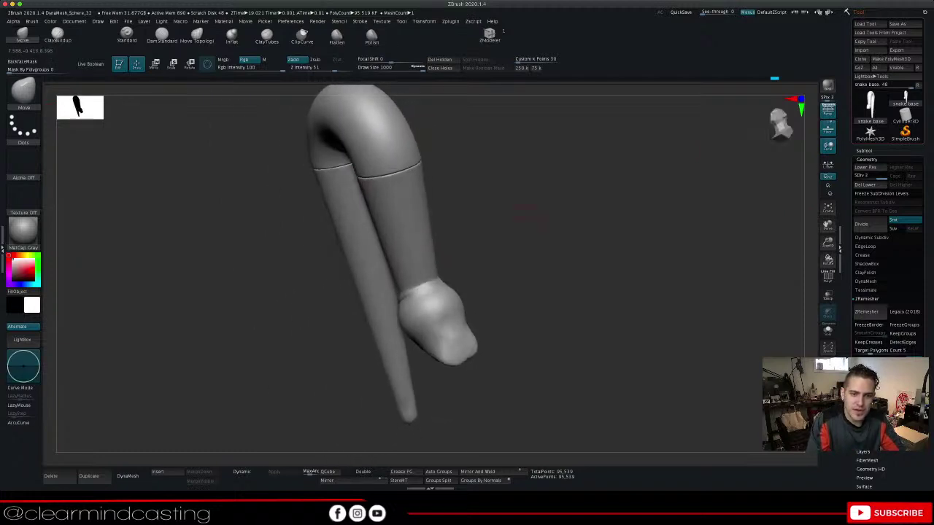
{"action": "left_click_drag", "start_coordinate": [376, 307], "coordinate": [379, 298]}
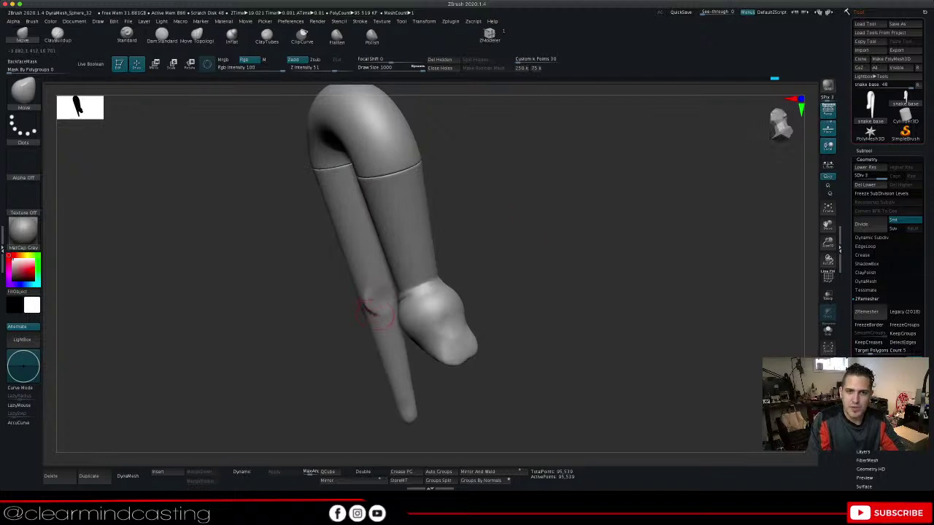
{"action": "key", "text": "ctrl+z"}
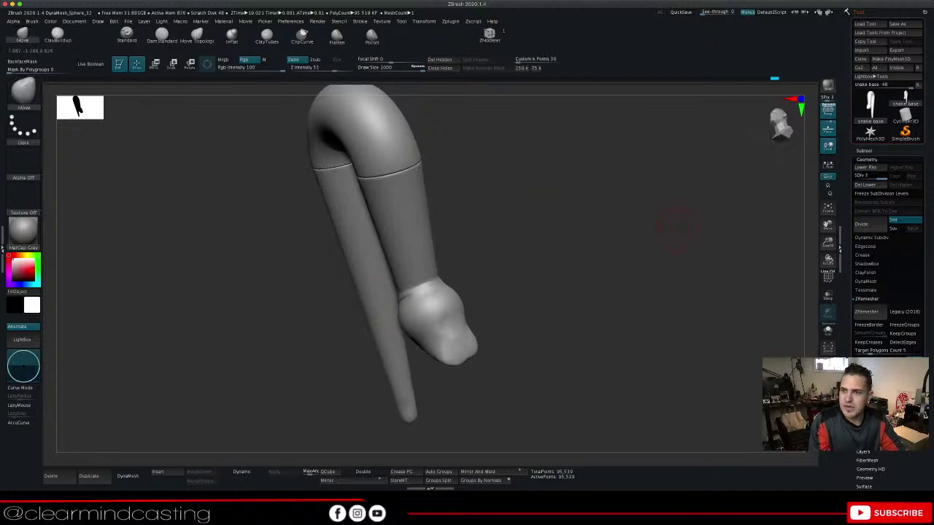
Examine the whole snake body from the front, side and back, along with the current brush settings
{"action": "left_click", "coordinate": [871, 108]}
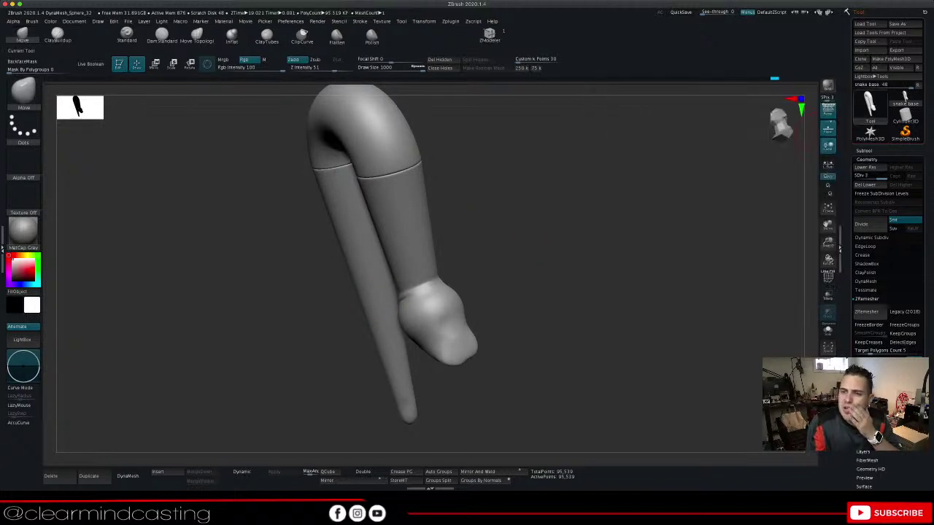
{"action": "left_click", "coordinate": [871, 108]}
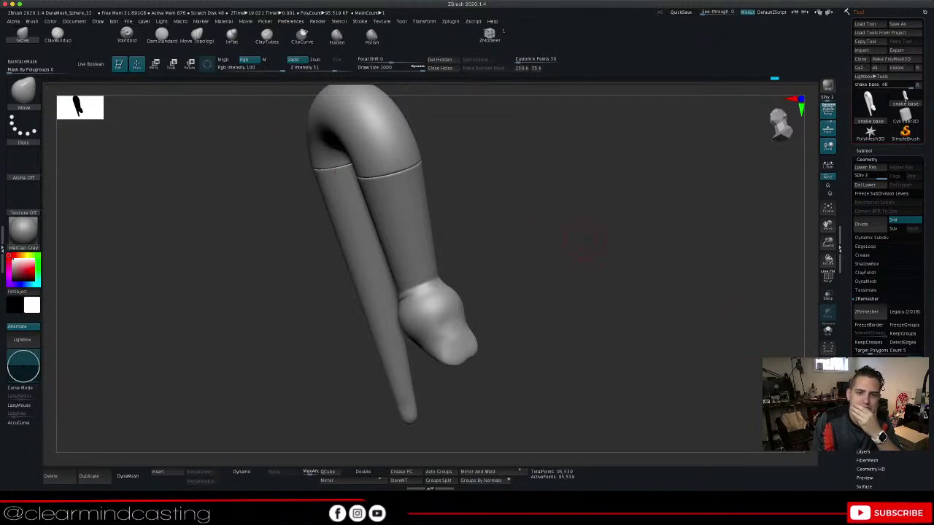
{"action": "left_click_drag", "start_coordinate": [586, 249], "coordinate": [620, 245]}
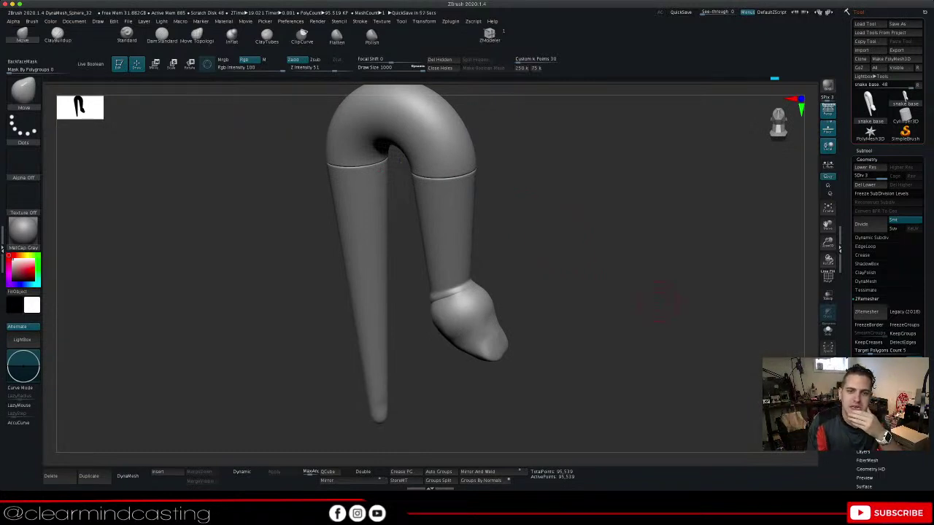
{"action": "left_click_drag", "start_coordinate": [490, 271], "coordinate": [584, 329]}
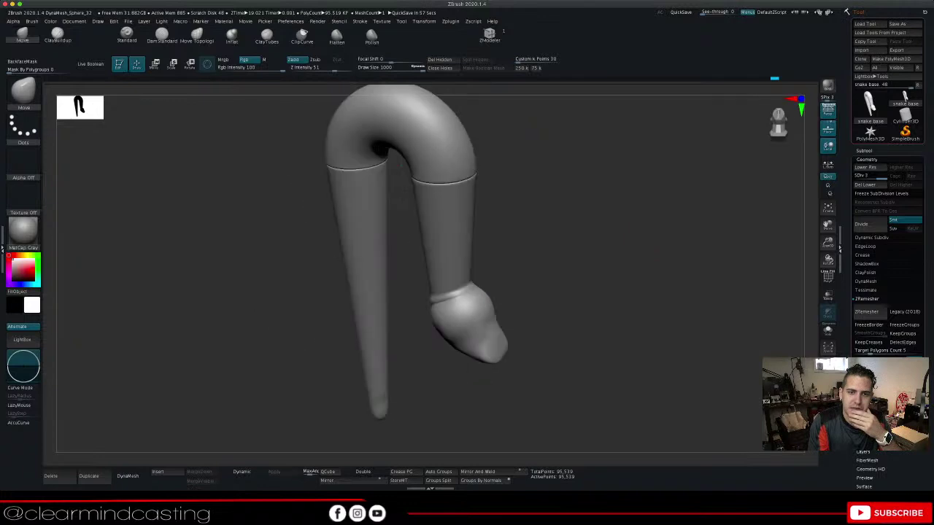
{"action": "left_click_drag", "start_coordinate": [584, 328], "coordinate": [571, 285]}
{"action": "left_click_drag", "start_coordinate": [428, 275], "coordinate": [423, 275]}
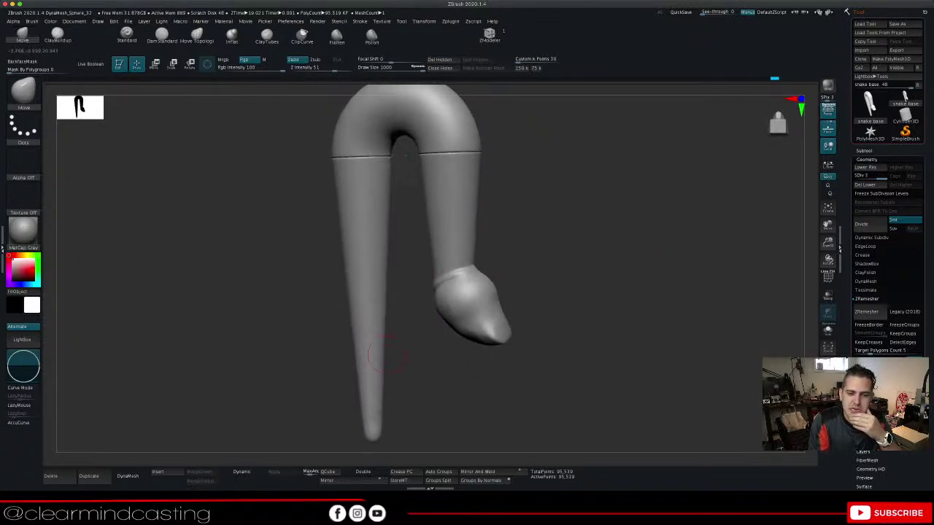
{"action": "left_click_drag", "start_coordinate": [526, 352], "coordinate": [400, 368]}
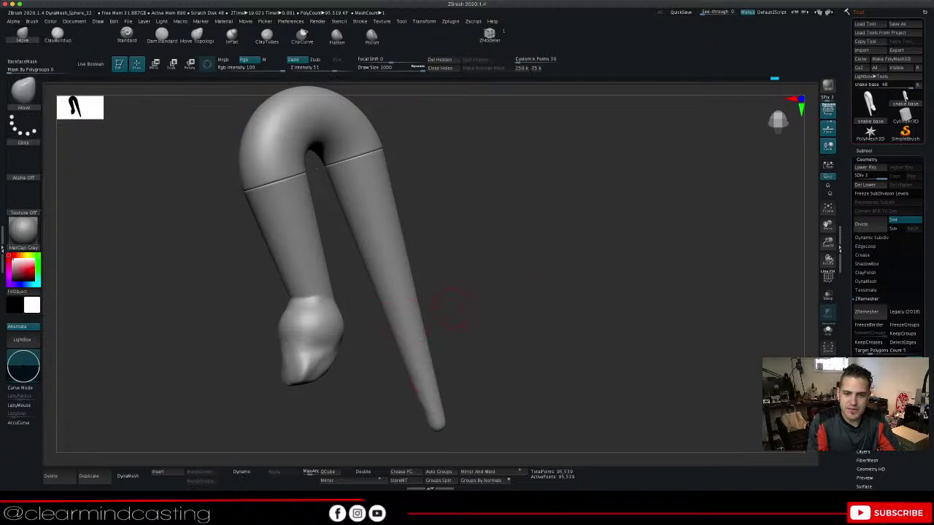
{"action": "key", "text": "space"}
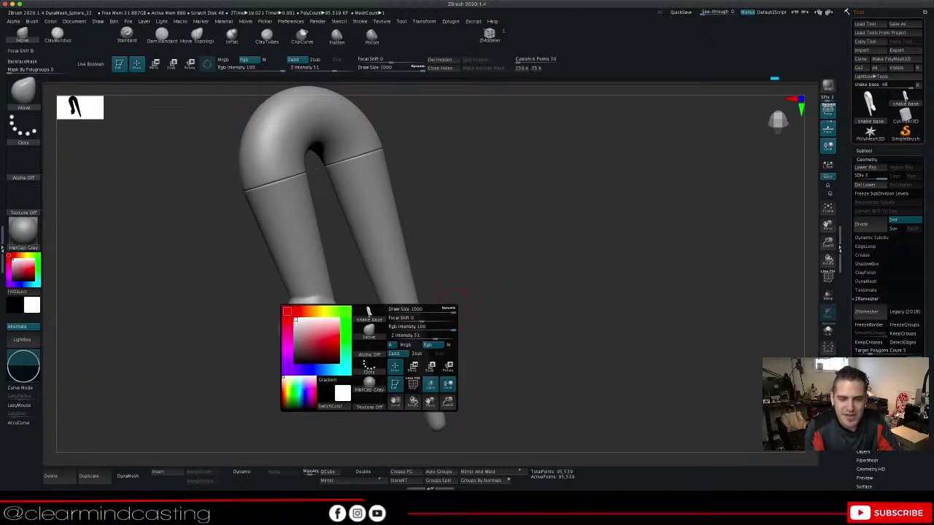
{"action": "left_click_drag", "start_coordinate": [478, 342], "coordinate": [606, 337]}
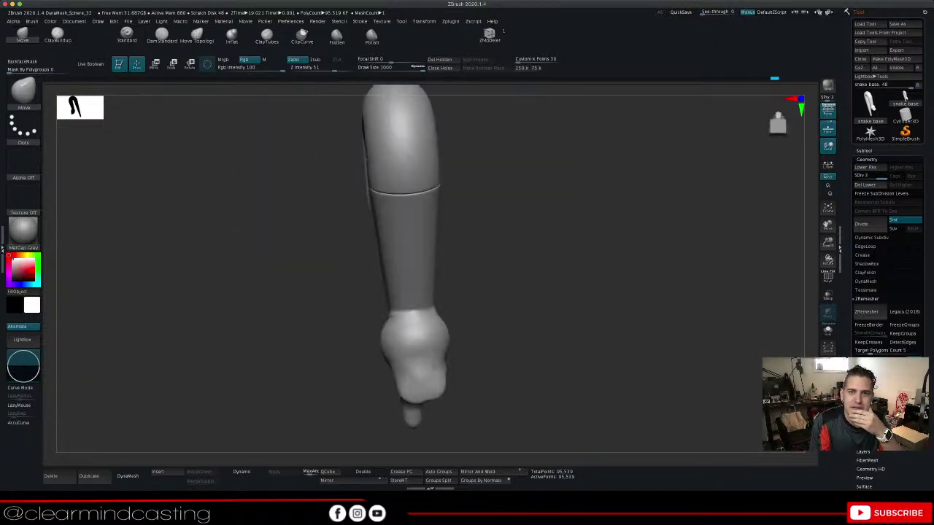
{"action": "mouse_move", "coordinate": [452, 299]}
{"action": "left_mouse_down"}
{"action": "mouse_move", "coordinate": [547, 288]}
{"action": "mouse_move", "coordinate": [518, 283]}
{"action": "left_mouse_up"}
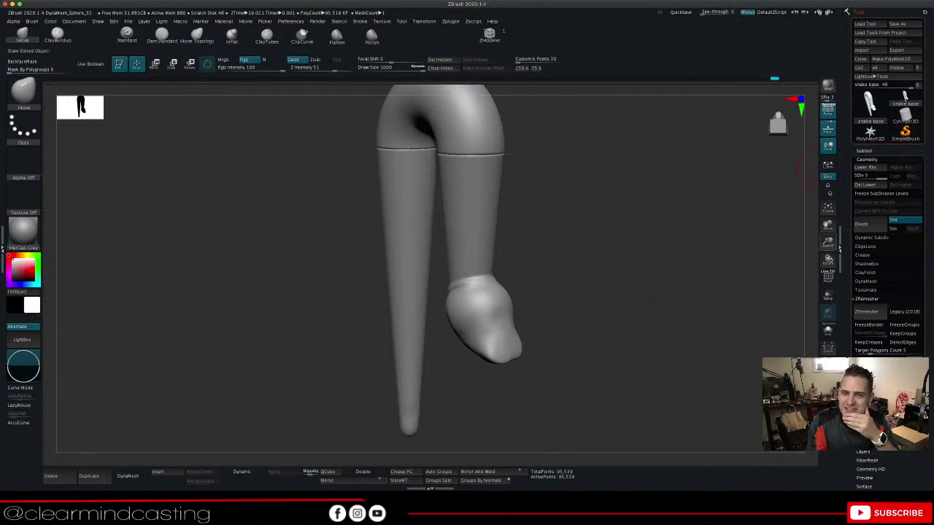
{"action": "left_click_drag", "start_coordinate": [828, 226], "coordinate": [810, 254]}
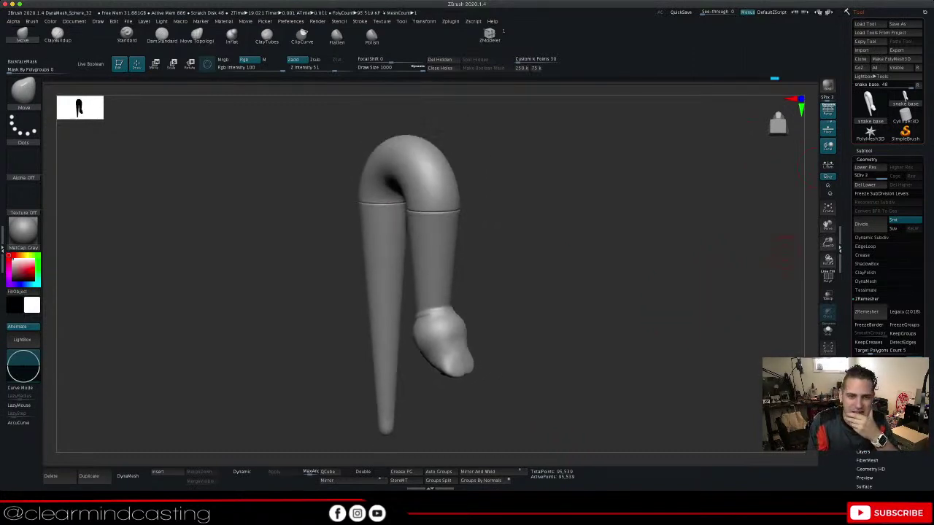
{"action": "mouse_move", "coordinate": [537, 289]}
{"action": "left_mouse_down"}
{"action": "mouse_move", "coordinate": [666, 282]}
{"action": "mouse_move", "coordinate": [686, 292]}
{"action": "mouse_move", "coordinate": [542, 287]}
{"action": "mouse_move", "coordinate": [570, 281]}
{"action": "mouse_move", "coordinate": [567, 274]}
{"action": "left_mouse_up"}
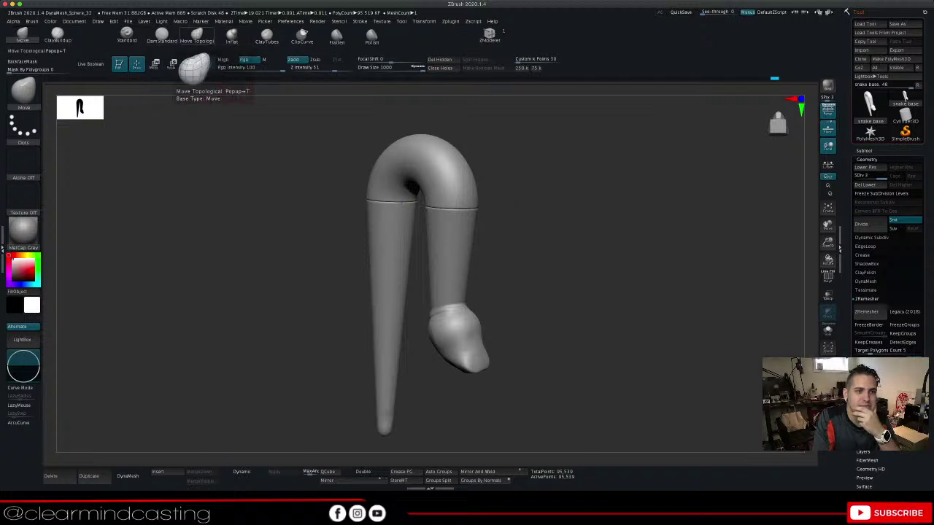
Switch to the ClayBuildup brush and inspect the whole snake from underneath and from the front
{"action": "left_click", "coordinate": [57, 37]}
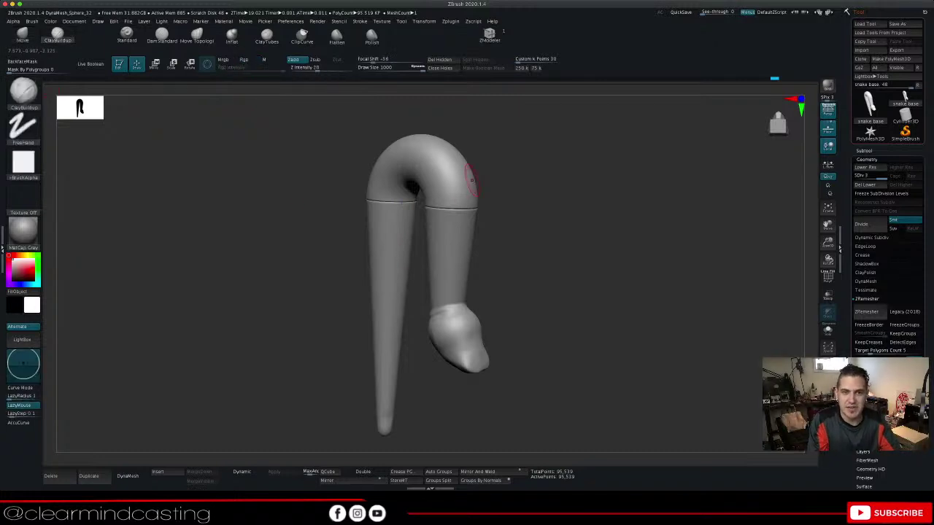
{"action": "mouse_move", "coordinate": [463, 319]}
{"action": "right_mouse_down"}
{"action": "mouse_move", "coordinate": [398, 321]}
{"action": "mouse_move", "coordinate": [448, 319]}
{"action": "mouse_move", "coordinate": [372, 281]}
{"action": "mouse_move", "coordinate": [445, 325]}
{"action": "mouse_move", "coordinate": [464, 281]}
{"action": "mouse_move", "coordinate": [471, 212]}
{"action": "right_mouse_up"}
{"action": "right_click_drag", "start_coordinate": [422, 395], "coordinate": [423, 385]}
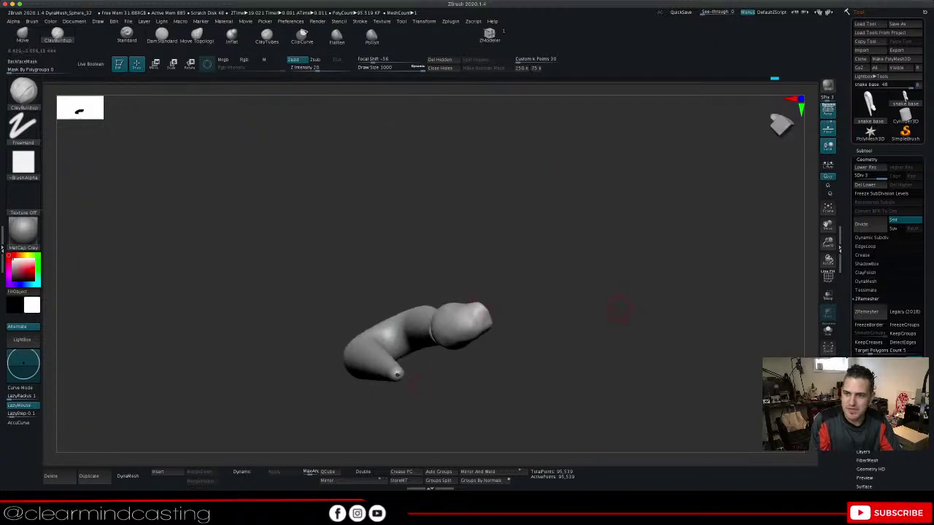
{"action": "left_click_drag", "start_coordinate": [829, 226], "coordinate": [894, 130]}
{"action": "left_click_drag", "start_coordinate": [828, 243], "coordinate": [833, 337]}
{"action": "left_click_drag", "start_coordinate": [759, 321], "coordinate": [711, 376]}
{"action": "left_click_drag", "start_coordinate": [712, 321], "coordinate": [719, 386]}
{"action": "left_click_drag", "start_coordinate": [828, 226], "coordinate": [743, 249]}
{"action": "left_click_drag", "start_coordinate": [827, 242], "coordinate": [781, 249]}
{"action": "left_click_drag", "start_coordinate": [827, 225], "coordinate": [834, 245]}
{"action": "left_click_drag", "start_coordinate": [755, 89], "coordinate": [795, 250]}
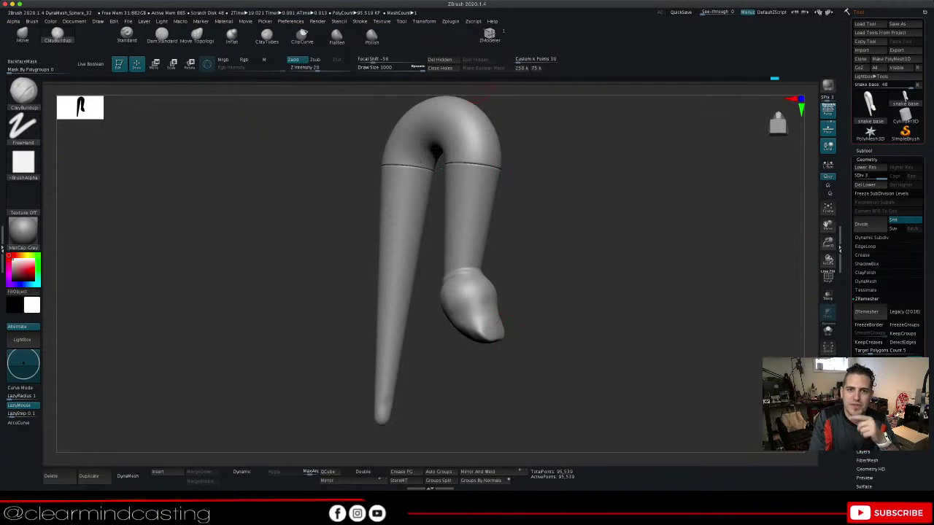
Shrink the snake base model with a plugin operation so the brush covers a larger part of it
{"action": "left_click", "coordinate": [450, 20]}
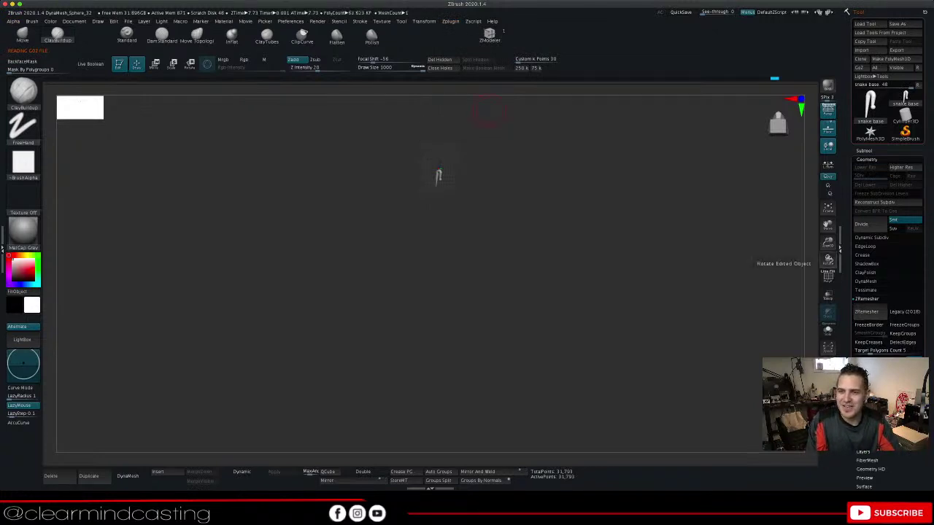
{"action": "left_click_drag", "start_coordinate": [827, 243], "coordinate": [806, 465]}
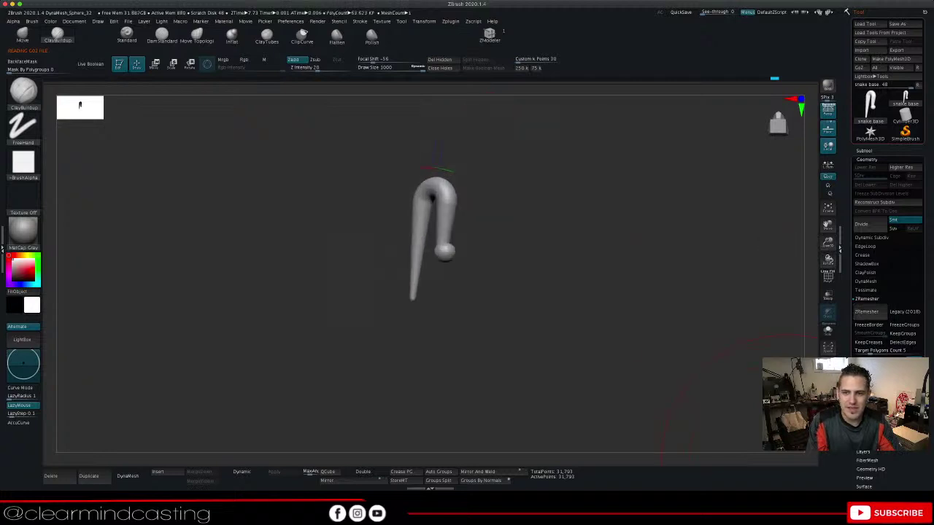
{"action": "left_click_drag", "start_coordinate": [827, 243], "coordinate": [826, 376]}
{"action": "left_click_drag", "start_coordinate": [306, 291], "coordinate": [274, 289]}
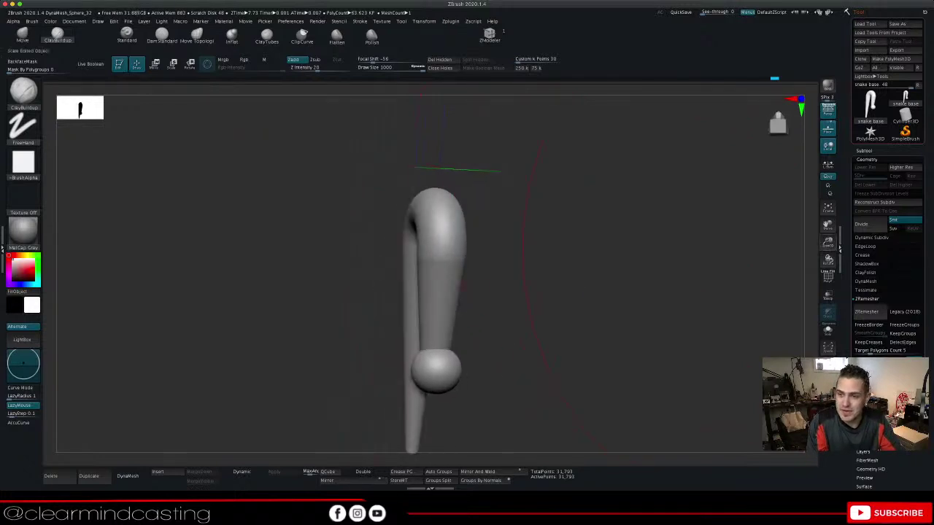
Switch to the Move brush and set its draw size to 393
{"action": "left_click_drag", "start_coordinate": [828, 224], "coordinate": [848, 135]}
{"action": "mouse_move", "coordinate": [307, 292]}
{"action": "left_mouse_down"}
{"action": "mouse_move", "coordinate": [347, 293]}
{"action": "mouse_move", "coordinate": [343, 314]}
{"action": "mouse_move", "coordinate": [449, 237]}
{"action": "mouse_move", "coordinate": [503, 228]}
{"action": "left_mouse_up"}
{"action": "left_click", "coordinate": [24, 90]}
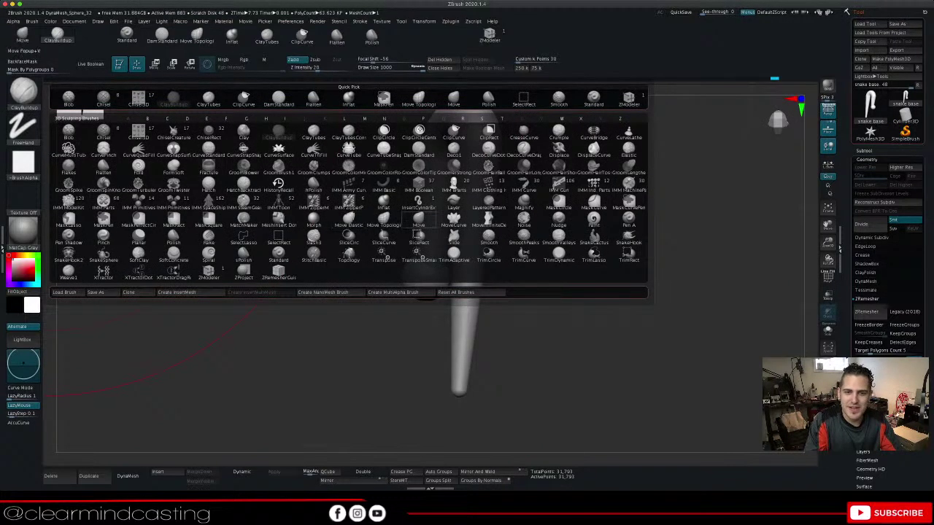
{"action": "left_click", "coordinate": [419, 220]}
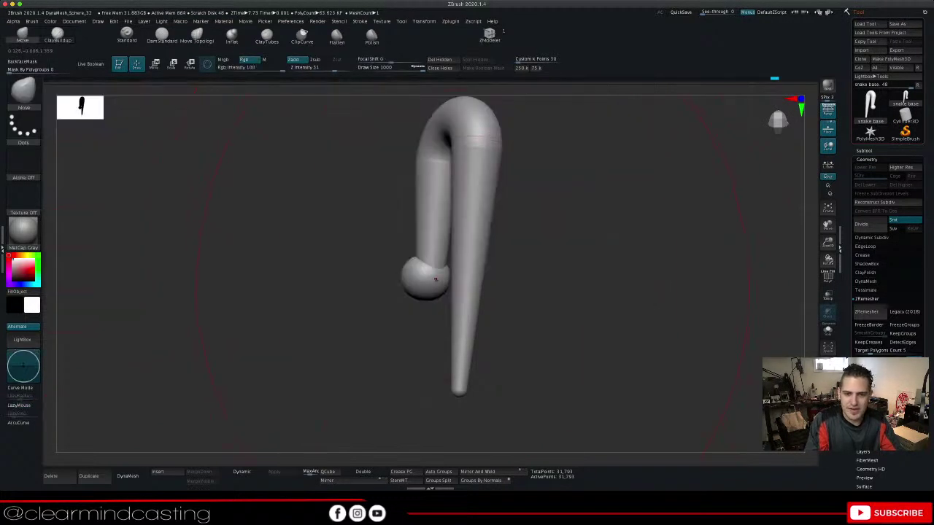
{"action": "key", "text": "space"}
{"action": "left_click_drag", "start_coordinate": [460, 283], "coordinate": [448, 283]}
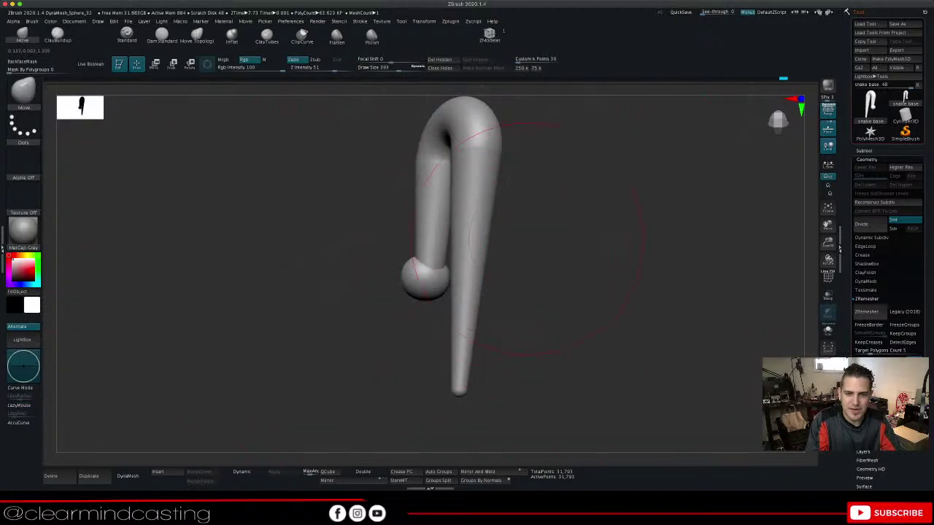
Check the snake from both sides with the brush over its head, and set the Move brush's draw size to 124
{"action": "left_click_drag", "start_coordinate": [508, 182], "coordinate": [425, 278]}
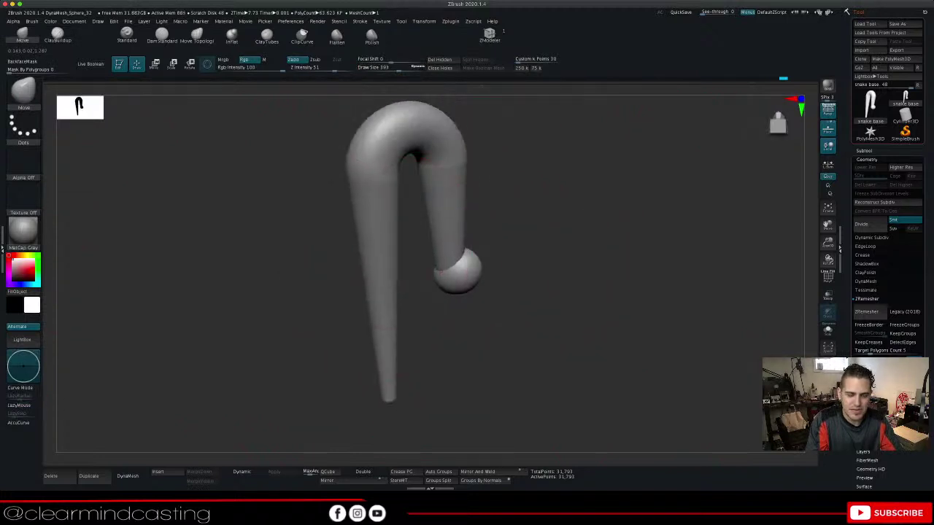
{"action": "mouse_move", "coordinate": [424, 292]}
{"action": "left_mouse_down"}
{"action": "mouse_move", "coordinate": [529, 294]}
{"action": "mouse_move", "coordinate": [505, 286]}
{"action": "left_mouse_up"}
{"action": "mouse_move", "coordinate": [629, 248]}
{"action": "left_mouse_down"}
{"action": "mouse_move", "coordinate": [503, 235]}
{"action": "mouse_move", "coordinate": [569, 219]}
{"action": "mouse_move", "coordinate": [537, 208]}
{"action": "left_mouse_up"}
{"action": "left_click_drag", "start_coordinate": [650, 267], "coordinate": [591, 299]}
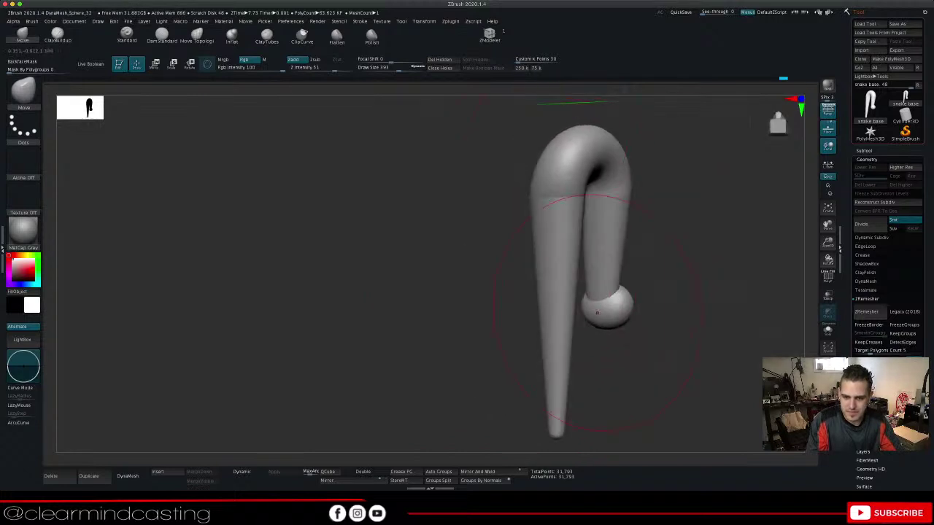
{"action": "left_click_drag", "start_coordinate": [638, 356], "coordinate": [641, 354]}
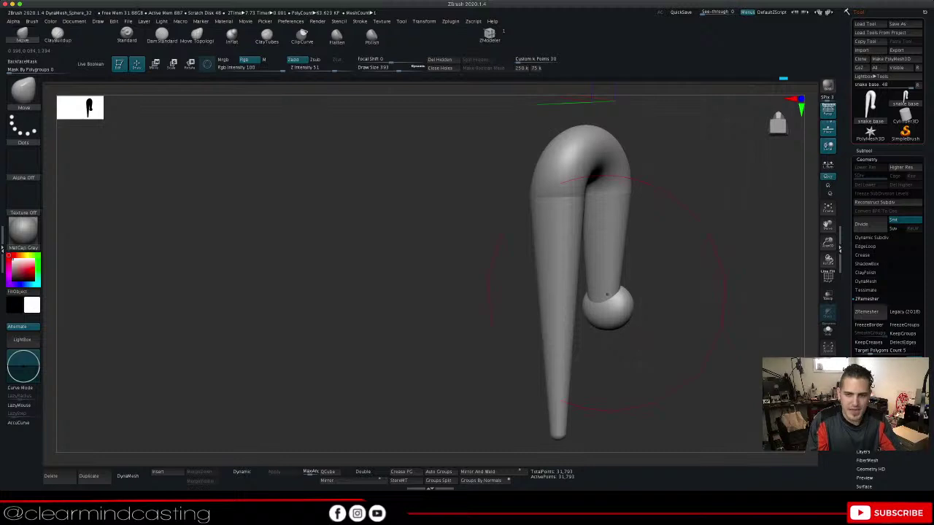
{"action": "key", "text": "space"}
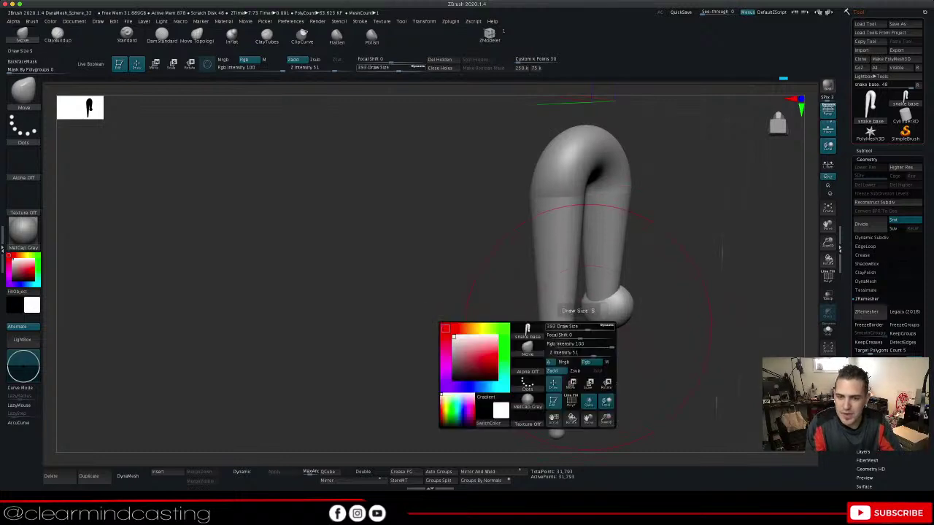
{"action": "left_click_drag", "start_coordinate": [573, 327], "coordinate": [570, 327]}
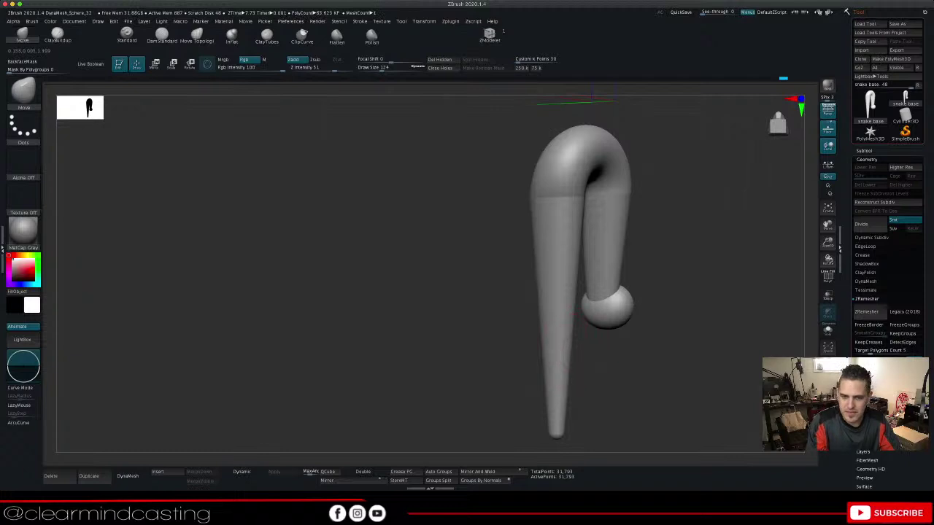
Look up the symmetry options and set the Move brush's draw size to 223
{"action": "left_click_drag", "start_coordinate": [679, 330], "coordinate": [575, 254]}
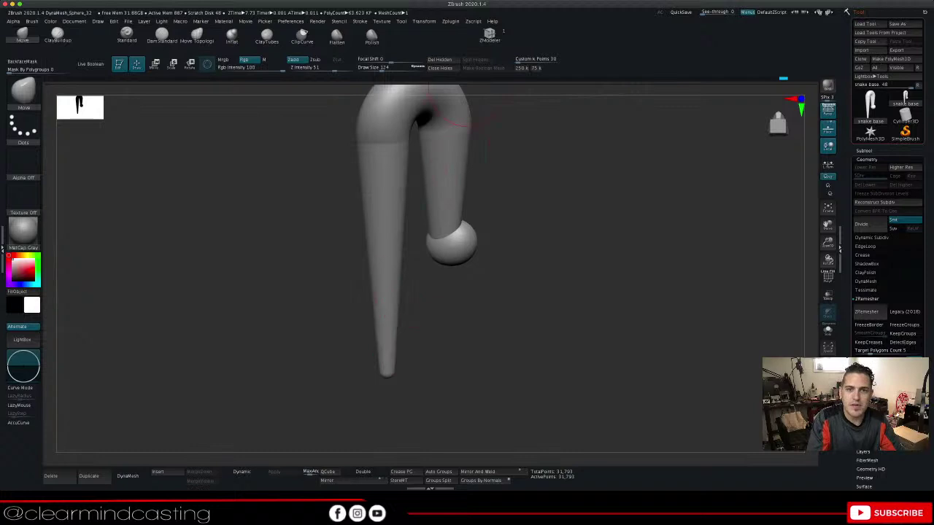
{"action": "left_click", "coordinate": [424, 21]}
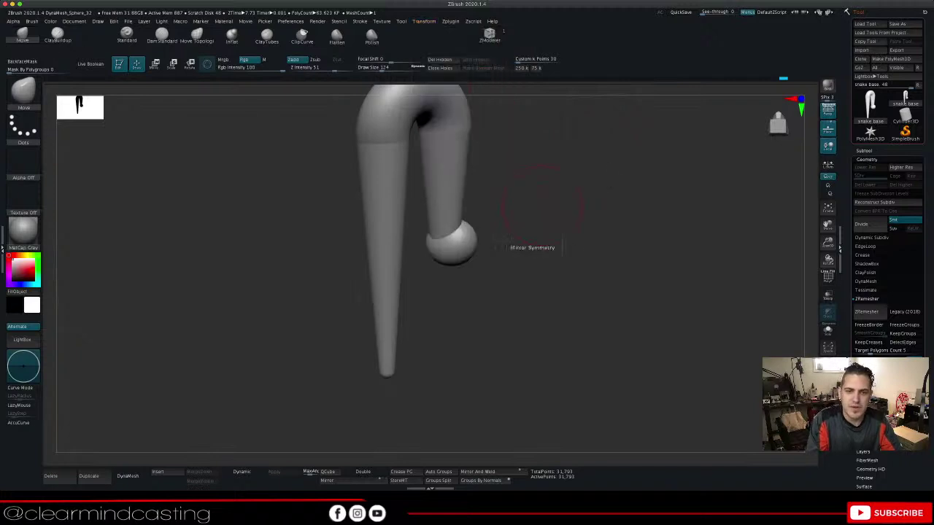
{"action": "key", "text": "space"}
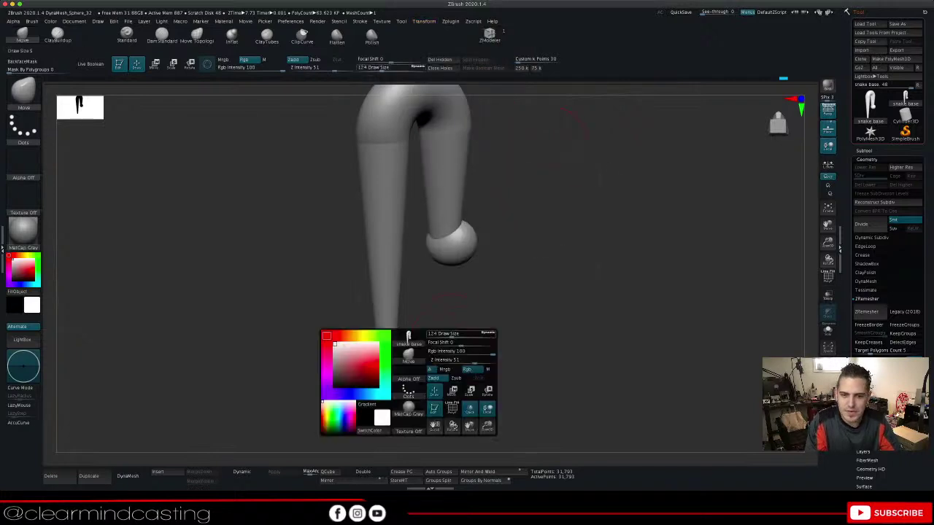
{"action": "left_click", "coordinate": [462, 336]}
{"action": "left_click_drag", "start_coordinate": [462, 336], "coordinate": [460, 336]}
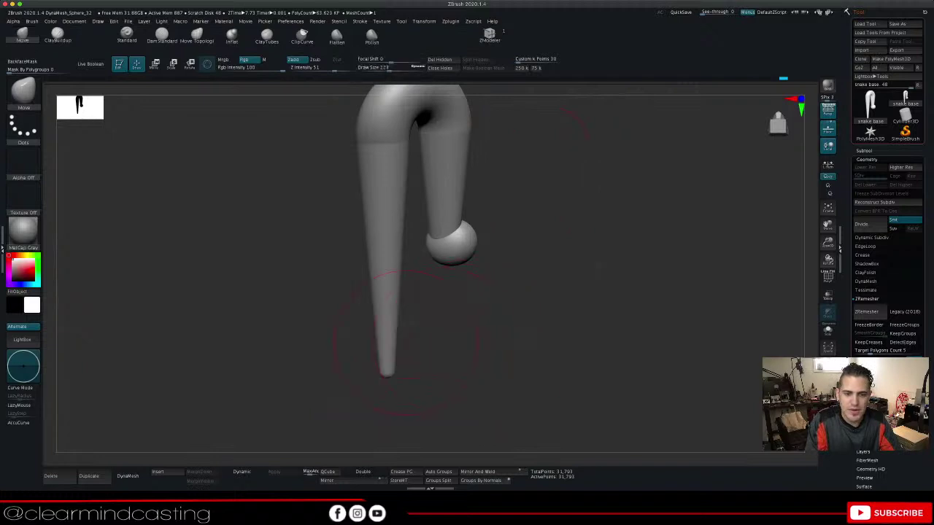
Try to pull the tail tip and nearby body with the Move brush from several angles, and undo the strokes
{"action": "mouse_move", "coordinate": [388, 346]}
{"action": "left_mouse_down"}
{"action": "mouse_move", "coordinate": [462, 347]}
{"action": "mouse_move", "coordinate": [556, 321]}
{"action": "mouse_move", "coordinate": [509, 315]}
{"action": "mouse_move", "coordinate": [538, 303]}
{"action": "mouse_move", "coordinate": [457, 305]}
{"action": "left_mouse_up"}
{"action": "key", "text": "ctrl+z"}
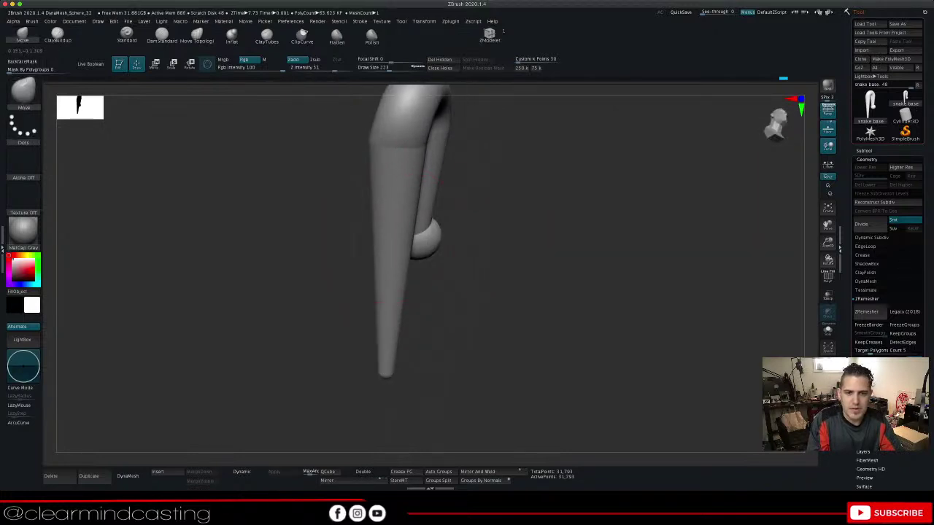
{"action": "left_click_drag", "start_coordinate": [509, 241], "coordinate": [443, 237]}
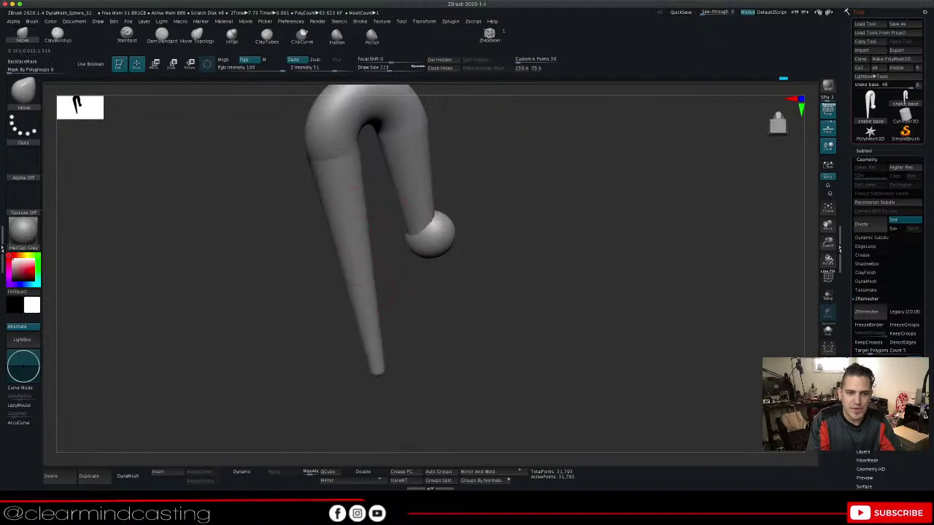
{"action": "left_click_drag", "start_coordinate": [382, 371], "coordinate": [389, 370]}
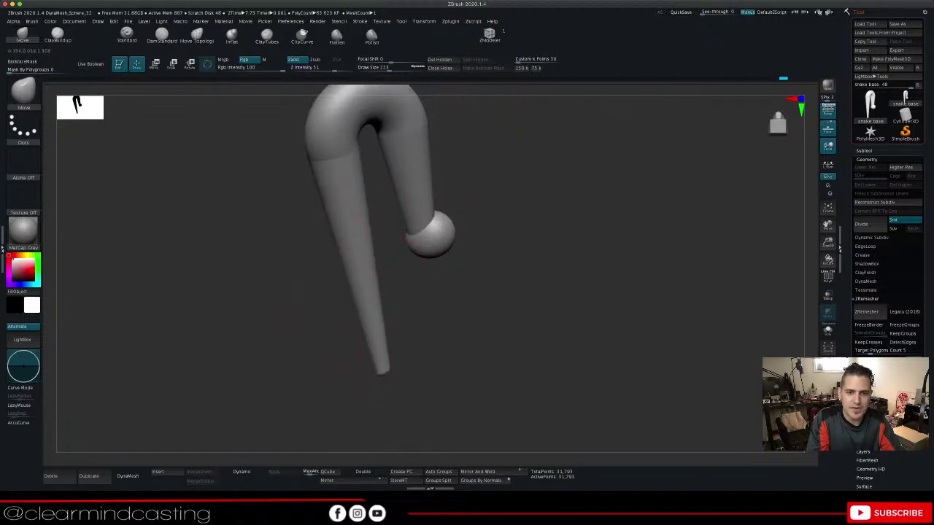
{"action": "left_click_drag", "start_coordinate": [397, 236], "coordinate": [518, 234]}
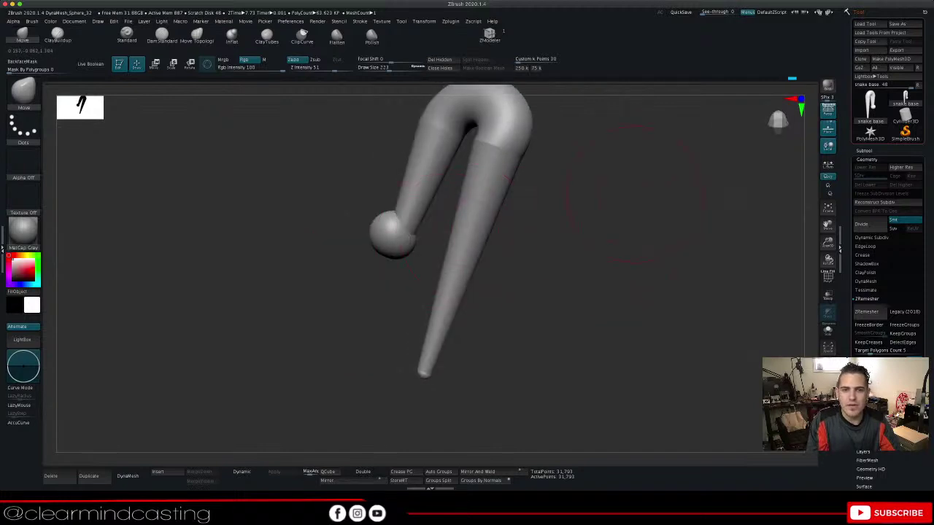
{"action": "mouse_move", "coordinate": [635, 195]}
{"action": "left_mouse_down"}
{"action": "mouse_move", "coordinate": [573, 212]}
{"action": "mouse_move", "coordinate": [511, 204]}
{"action": "mouse_move", "coordinate": [607, 214]}
{"action": "left_mouse_up"}
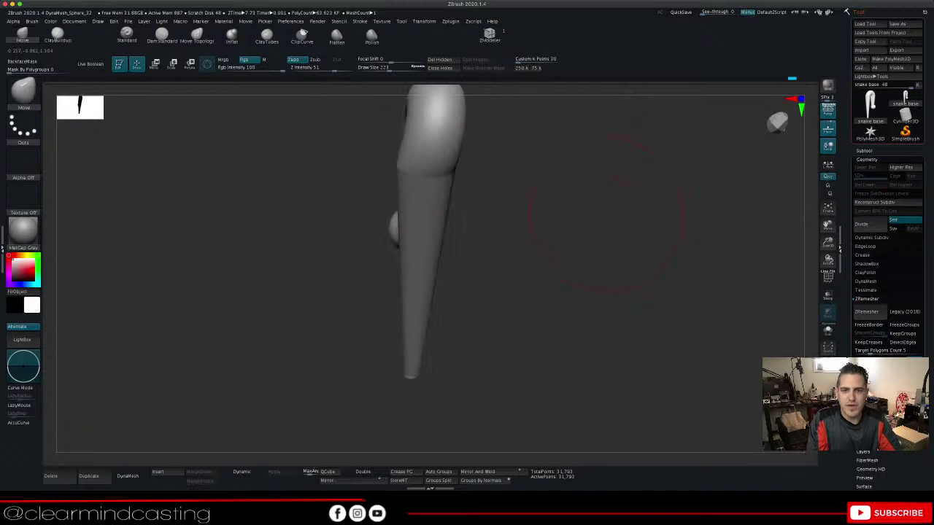
{"action": "key", "text": "ctrl"}
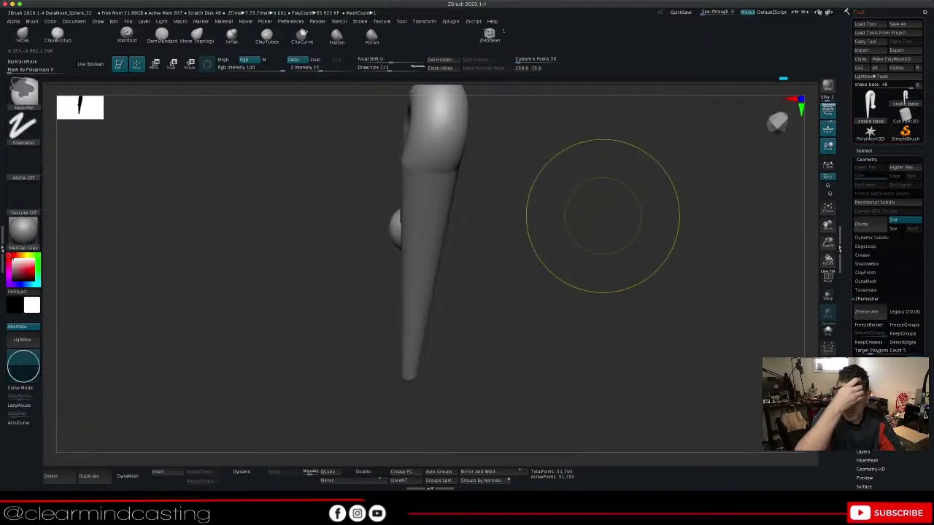
{"action": "key", "text": "ctrl+z"}
{"action": "key", "text": "ctrl+z"}
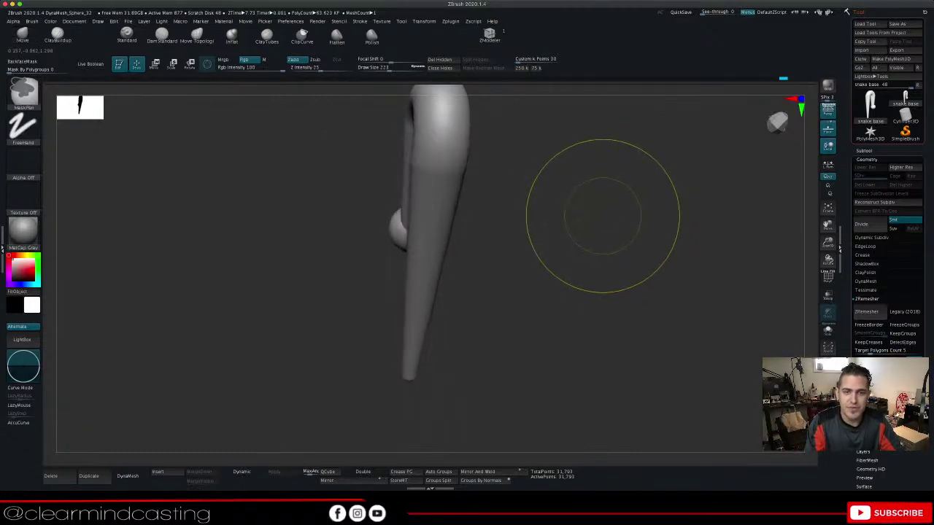
{"action": "key", "text": "ctrl+z"}
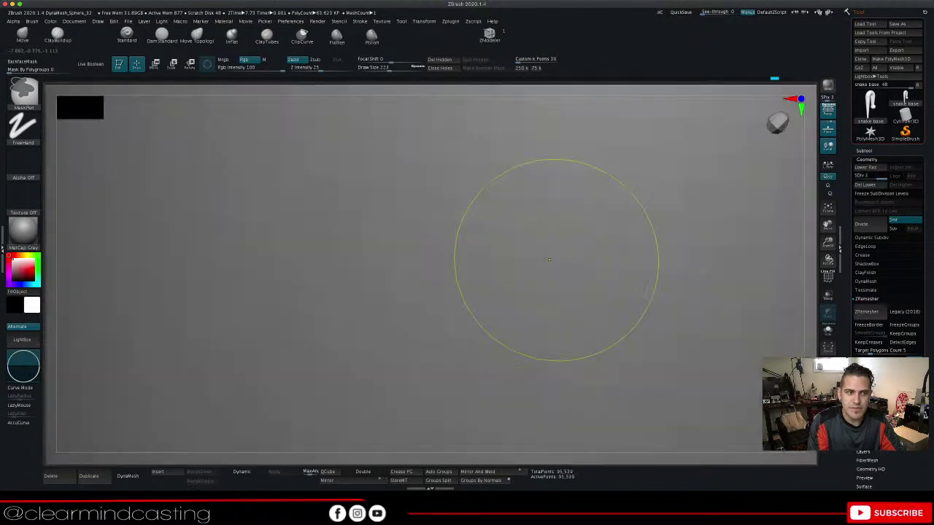
{"action": "key", "text": "ctrl+shift+z"}
Try to push the body just below the upper bend with the Move brush, and undo the stroke
{"action": "mouse_move", "coordinate": [558, 257]}
{"action": "left_mouse_down"}
{"action": "mouse_move", "coordinate": [642, 255]}
{"action": "mouse_move", "coordinate": [546, 247]}
{"action": "left_mouse_up"}
{"action": "left_click_drag", "start_coordinate": [563, 199], "coordinate": [558, 195]}
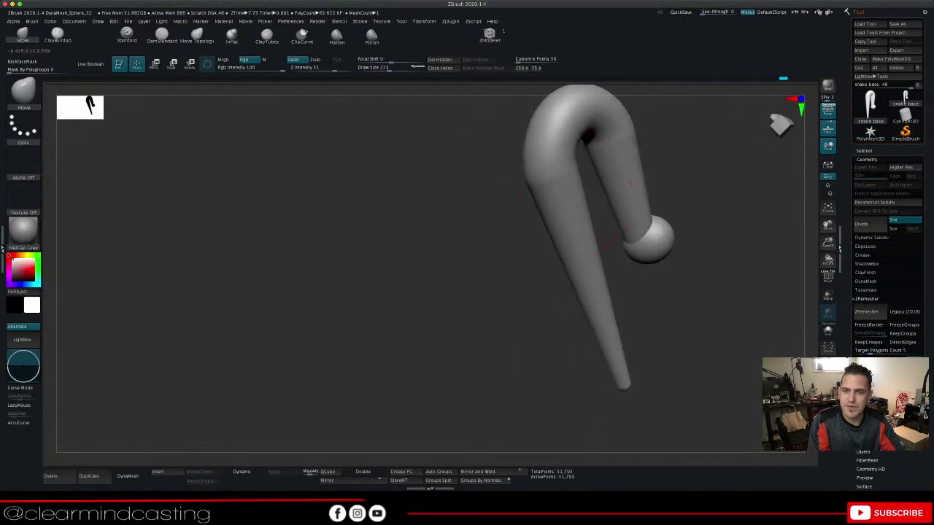
{"action": "mouse_move", "coordinate": [695, 181]}
{"action": "left_mouse_down"}
{"action": "mouse_move", "coordinate": [709, 175]}
{"action": "mouse_move", "coordinate": [744, 192]}
{"action": "left_mouse_up"}
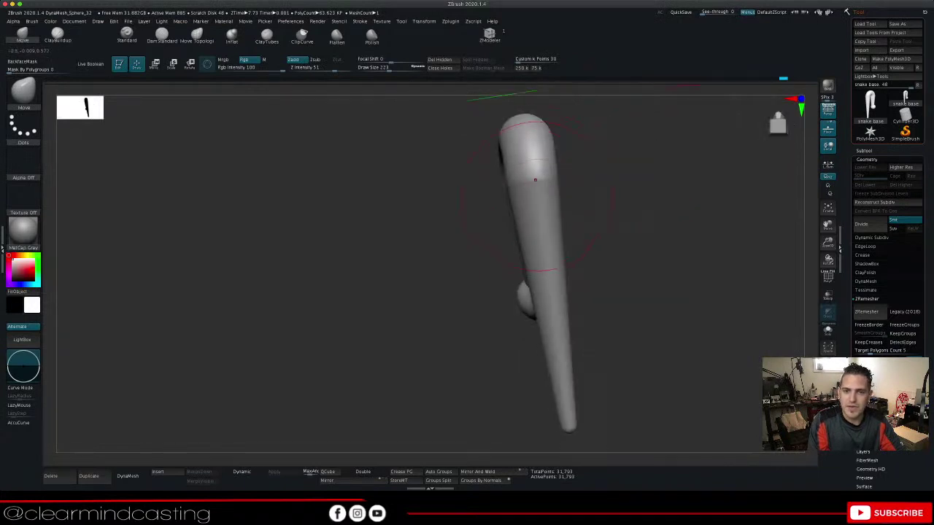
{"action": "left_click_drag", "start_coordinate": [544, 193], "coordinate": [533, 188]}
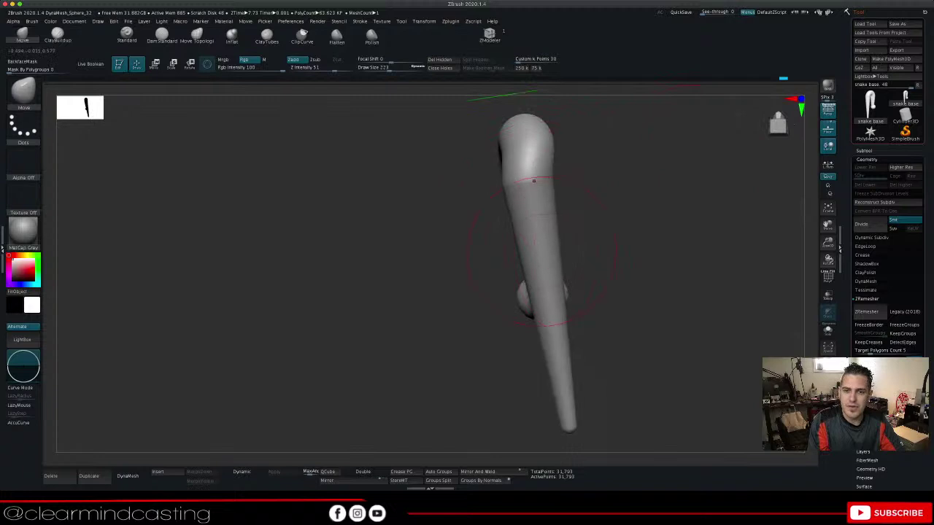
{"action": "left_click_drag", "start_coordinate": [660, 212], "coordinate": [736, 206]}
{"action": "left_click_drag", "start_coordinate": [573, 213], "coordinate": [606, 218]}
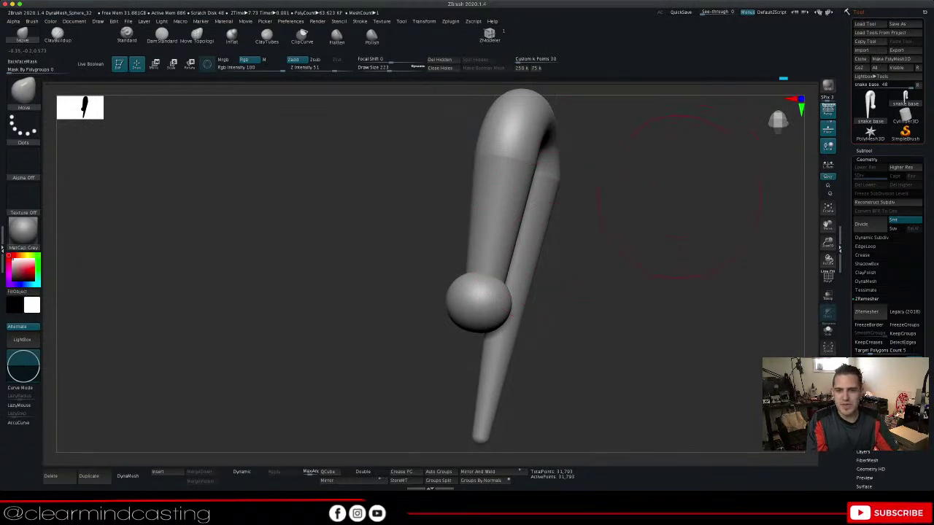
{"action": "key", "text": "ctrl+z"}
Remesh the snake base with ZRemesher, and test and undo one Move stroke on the middle of the tail section
{"action": "left_click", "coordinate": [869, 313]}
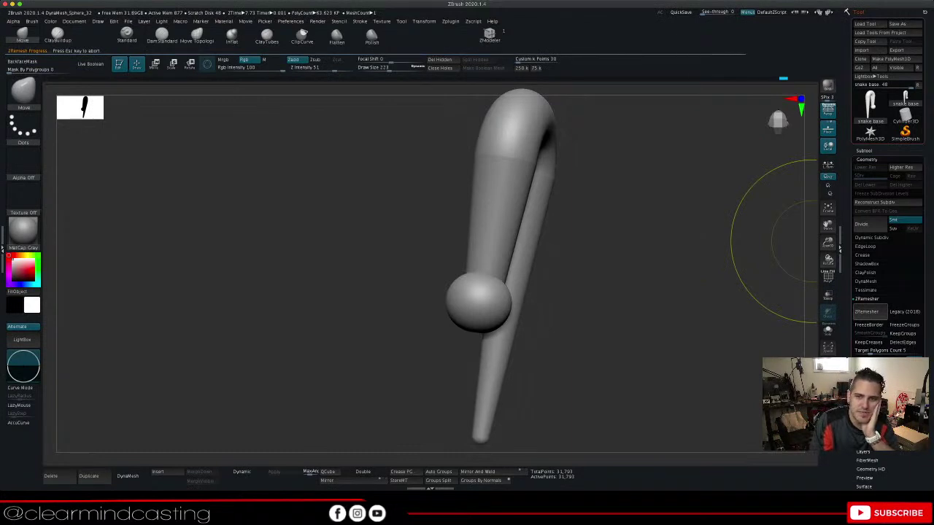
{"action": "left_click_drag", "start_coordinate": [662, 232], "coordinate": [511, 248]}
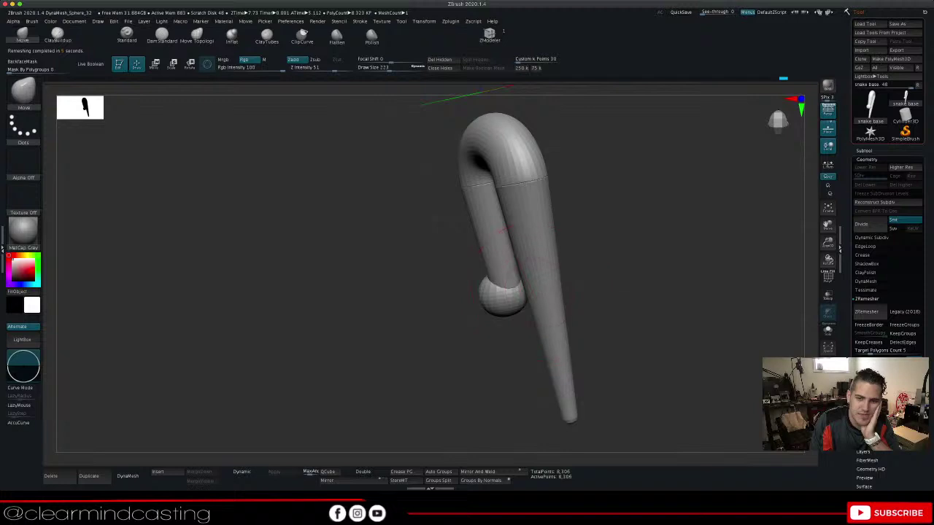
{"action": "left_click_drag", "start_coordinate": [542, 291], "coordinate": [528, 291]}
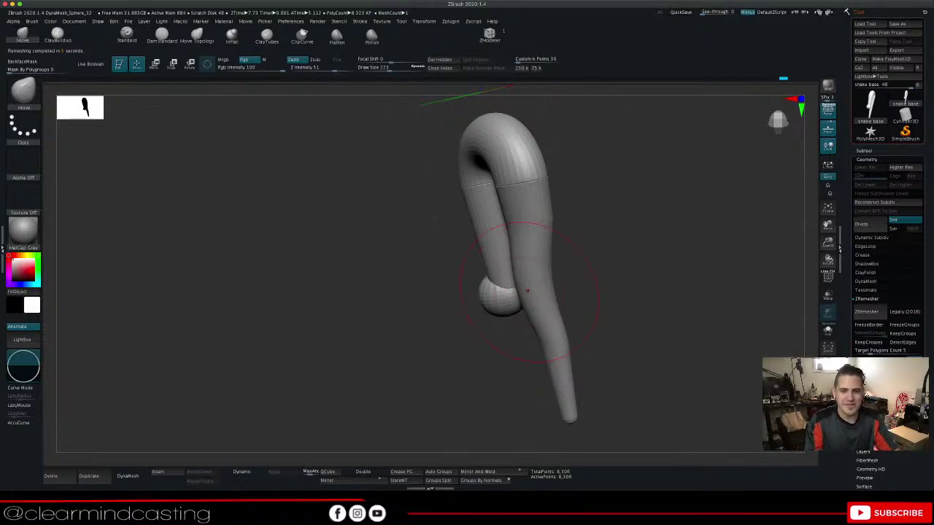
{"action": "key", "text": "ctrl+z"}
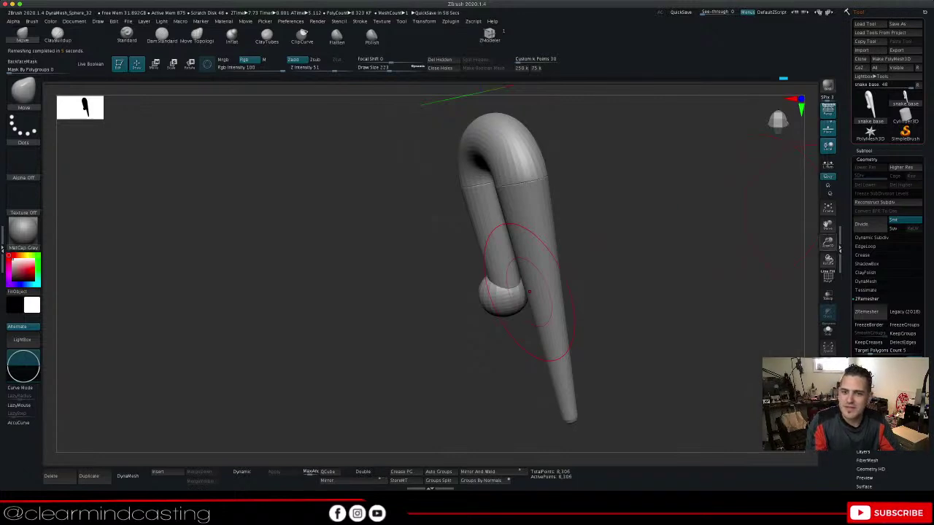
Bend the upper and middle parts of the tail section into a gentle curve with the Move brush
{"action": "mouse_move", "coordinate": [530, 292]}
{"action": "right_mouse_down", "text": "alt"}
{"action": "mouse_move", "coordinate": [387, 294]}
{"action": "mouse_move", "coordinate": [416, 295]}
{"action": "mouse_move", "coordinate": [521, 223]}
{"action": "mouse_move", "coordinate": [490, 243]}
{"action": "right_mouse_up", "text": "alt"}
{"action": "left_click_drag", "start_coordinate": [452, 223], "coordinate": [434, 223]}
{"action": "right_click_drag", "start_coordinate": [562, 296], "coordinate": [500, 291]}
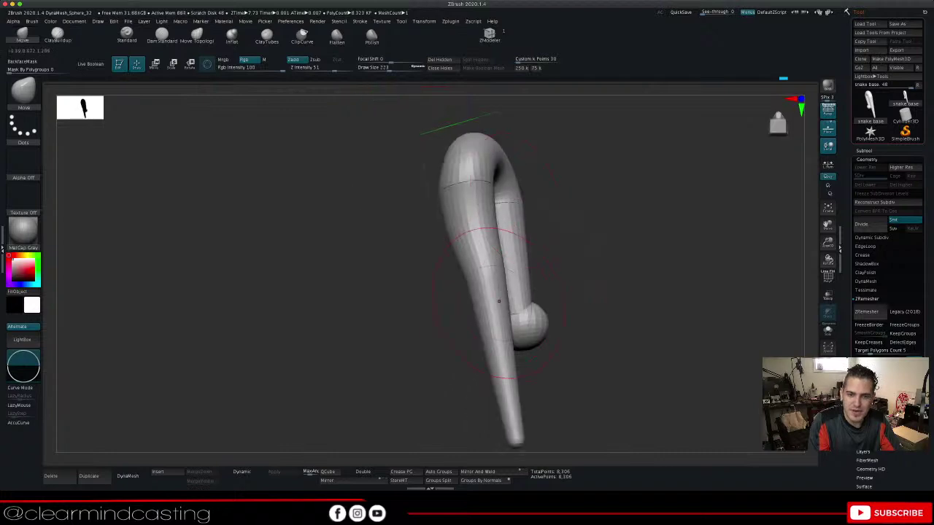
{"action": "left_click_drag", "start_coordinate": [499, 301], "coordinate": [515, 301]}
{"action": "mouse_move", "coordinate": [570, 292]}
{"action": "right_mouse_down"}
{"action": "mouse_move", "coordinate": [638, 295]}
{"action": "mouse_move", "coordinate": [609, 283]}
{"action": "right_mouse_up"}
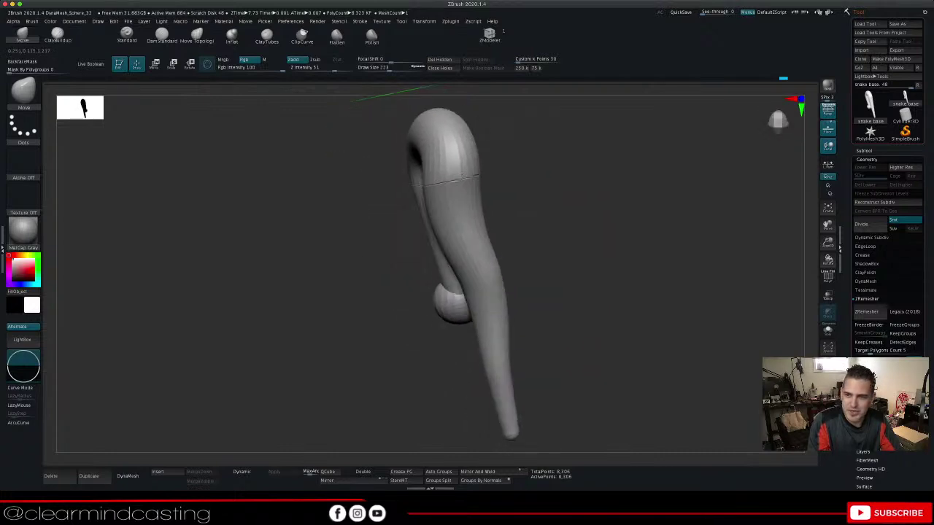
{"action": "right_click_drag", "start_coordinate": [685, 273], "coordinate": [663, 271]}
Curve the lower tail sideways with the Move brush, undo the strokes that hook its tip, and check the whole snake
{"action": "left_click_drag", "start_coordinate": [828, 224], "coordinate": [810, 135]}
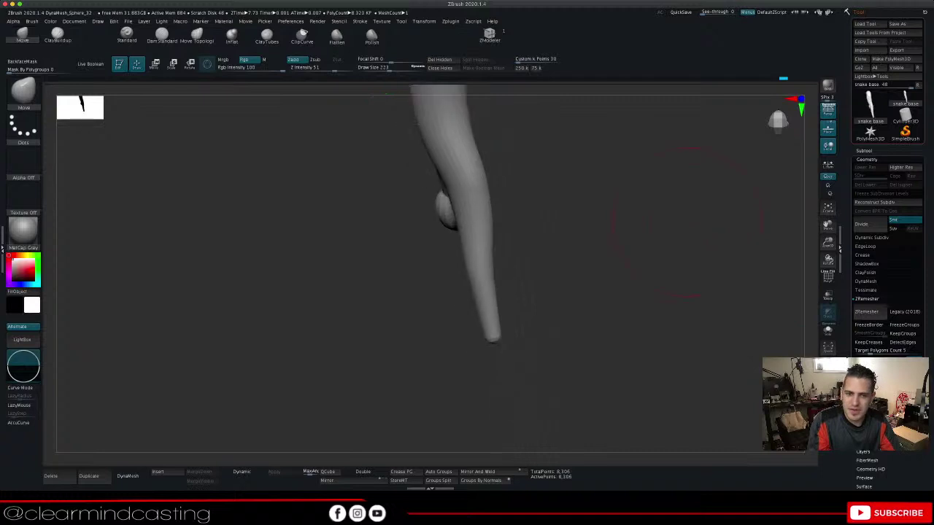
{"action": "right_click_drag", "start_coordinate": [688, 225], "coordinate": [628, 223]}
{"action": "left_click_drag", "start_coordinate": [498, 264], "coordinate": [473, 262]}
{"action": "mouse_move", "coordinate": [507, 325]}
{"action": "left_mouse_down"}
{"action": "mouse_move", "coordinate": [556, 309]}
{"action": "mouse_move", "coordinate": [531, 317]}
{"action": "mouse_move", "coordinate": [537, 300]}
{"action": "left_mouse_up"}
{"action": "mouse_move", "coordinate": [591, 252]}
{"action": "left_mouse_down"}
{"action": "mouse_move", "coordinate": [715, 256]}
{"action": "mouse_move", "coordinate": [627, 255]}
{"action": "mouse_move", "coordinate": [704, 257]}
{"action": "left_mouse_up"}
{"action": "key", "text": "ctrl+z"}
{"action": "key", "text": "ctrl+z"}
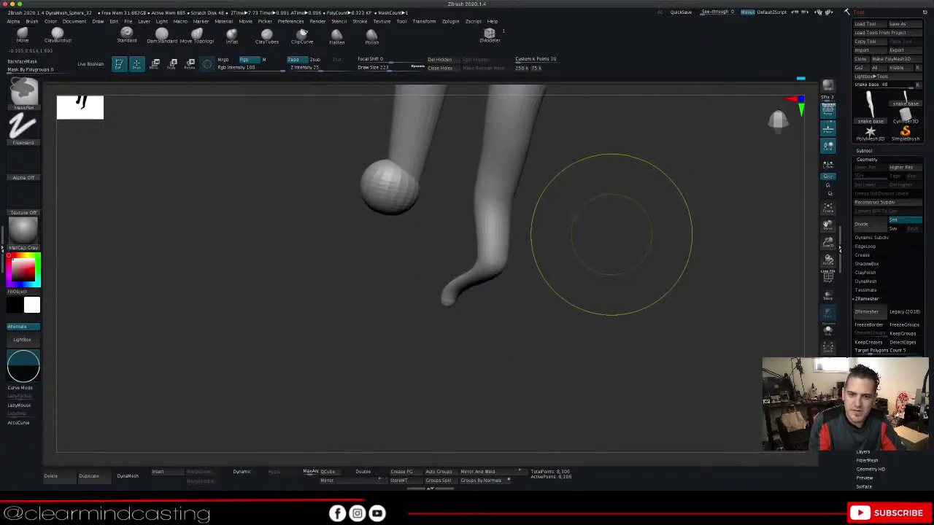
{"action": "mouse_move", "coordinate": [609, 237]}
{"action": "left_mouse_down"}
{"action": "mouse_move", "coordinate": [562, 239]}
{"action": "mouse_move", "coordinate": [613, 223]}
{"action": "mouse_move", "coordinate": [603, 216]}
{"action": "left_mouse_up"}
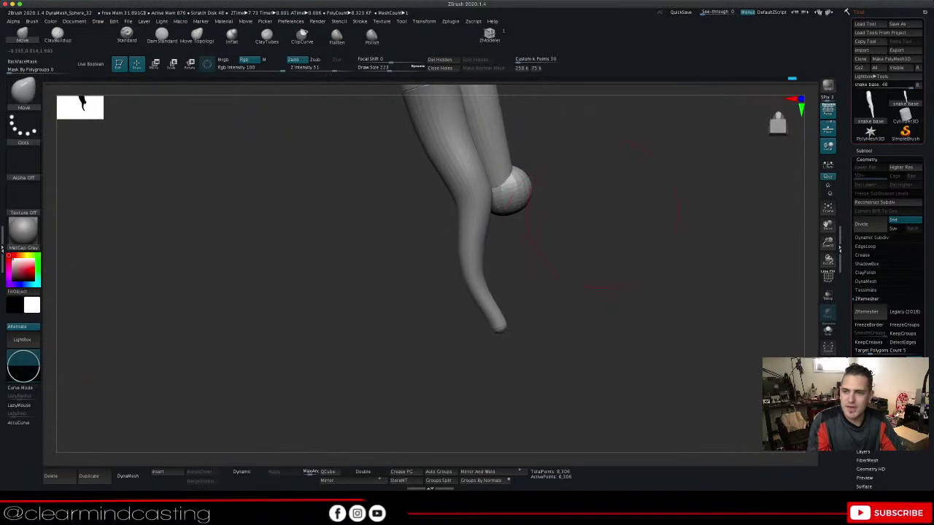
{"action": "left_click_drag", "start_coordinate": [827, 224], "coordinate": [817, 318]}
{"action": "left_click_drag", "start_coordinate": [701, 226], "coordinate": [576, 206]}
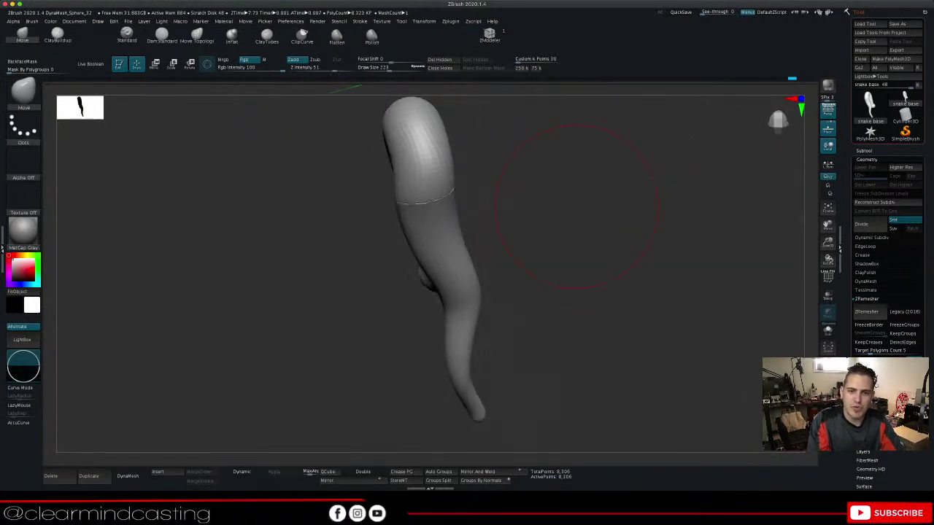
{"action": "mouse_move", "coordinate": [643, 181]}
{"action": "left_mouse_down"}
{"action": "mouse_move", "coordinate": [576, 195]}
{"action": "mouse_move", "coordinate": [650, 188]}
{"action": "left_mouse_up"}
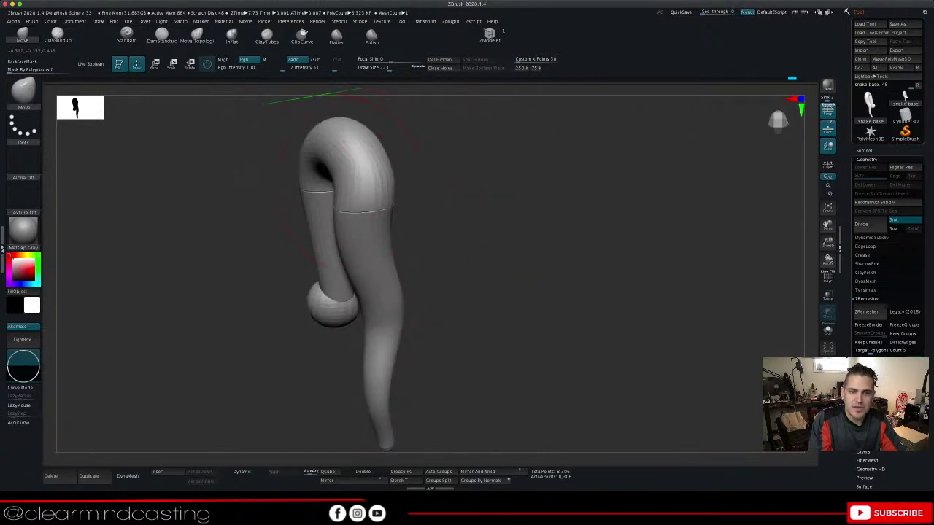
Bend the straight neck section above the head sphere into a curve with the Move brush
{"action": "left_click_drag", "start_coordinate": [478, 218], "coordinate": [436, 225]}
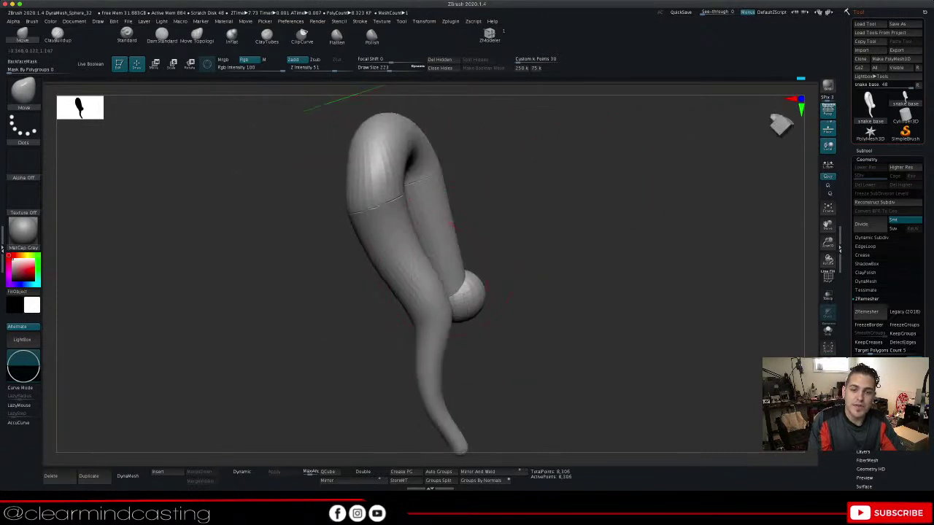
{"action": "left_click_drag", "start_coordinate": [441, 316], "coordinate": [467, 314]}
{"action": "mouse_move", "coordinate": [525, 313]}
{"action": "left_mouse_down"}
{"action": "mouse_move", "coordinate": [708, 307]}
{"action": "mouse_move", "coordinate": [623, 281]}
{"action": "mouse_move", "coordinate": [551, 226]}
{"action": "left_mouse_up"}
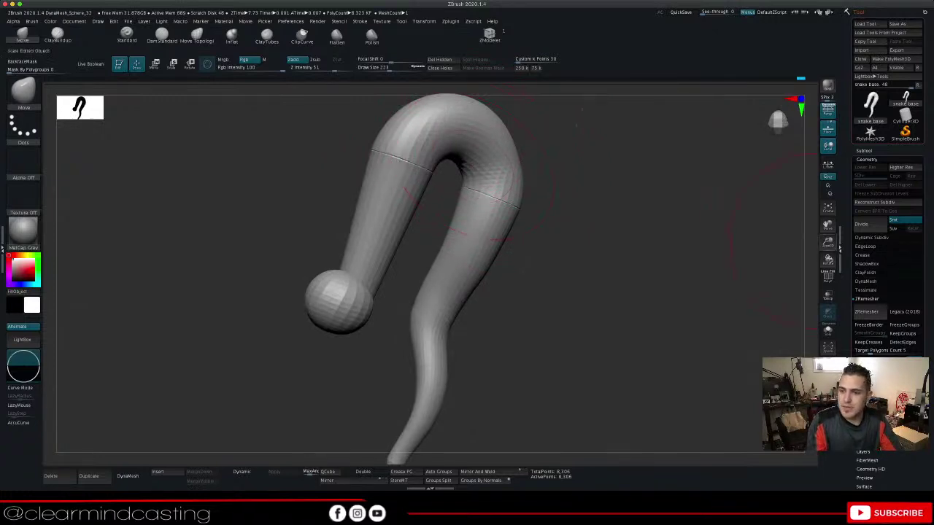
{"action": "left_click_drag", "start_coordinate": [827, 243], "coordinate": [827, 235]}
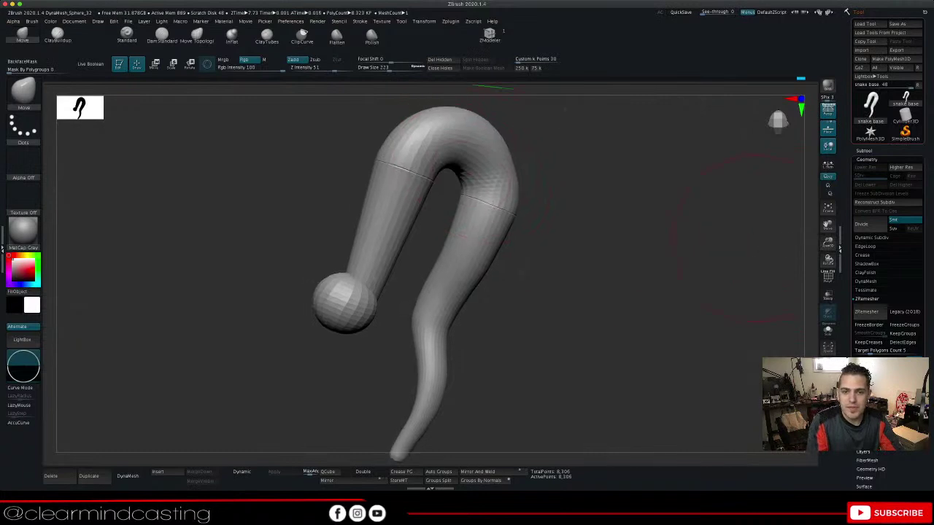
{"action": "left_click_drag", "start_coordinate": [628, 219], "coordinate": [733, 245]}
{"action": "left_click_drag", "start_coordinate": [528, 247], "coordinate": [517, 245]}
{"action": "mouse_move", "coordinate": [614, 235]}
{"action": "left_mouse_down"}
{"action": "mouse_move", "coordinate": [546, 239]}
{"action": "mouse_move", "coordinate": [556, 256]}
{"action": "left_mouse_up"}
{"action": "left_click_drag", "start_coordinate": [719, 286], "coordinate": [786, 293]}
{"action": "left_click_drag", "start_coordinate": [575, 253], "coordinate": [492, 246]}
{"action": "mouse_move", "coordinate": [620, 248]}
{"action": "left_mouse_down"}
{"action": "mouse_move", "coordinate": [702, 260]}
{"action": "mouse_move", "coordinate": [625, 261]}
{"action": "left_mouse_up"}
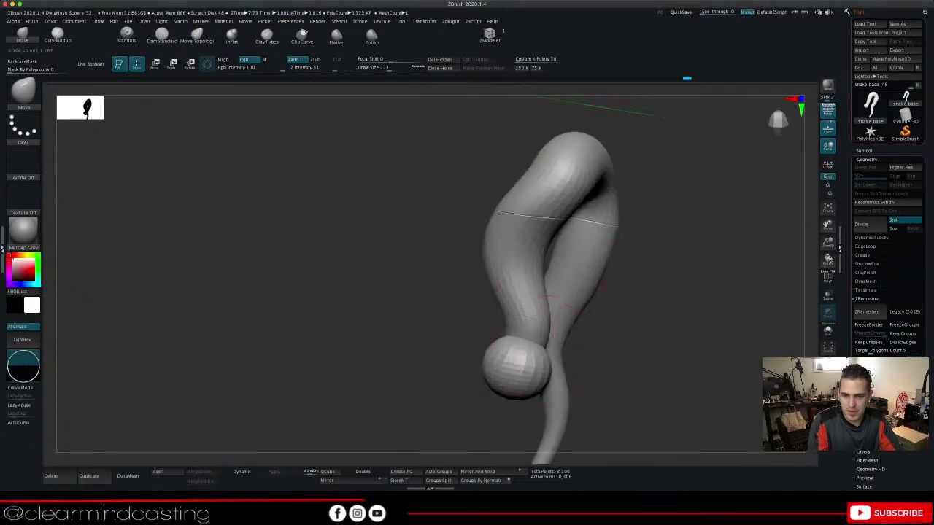
Nudge the head sphere and the lower neck sideways with the Move brush to refine the neck's curve
{"action": "mouse_move", "coordinate": [541, 343]}
{"action": "left_mouse_down"}
{"action": "mouse_move", "coordinate": [551, 345]}
{"action": "mouse_move", "coordinate": [538, 351]}
{"action": "left_mouse_up"}
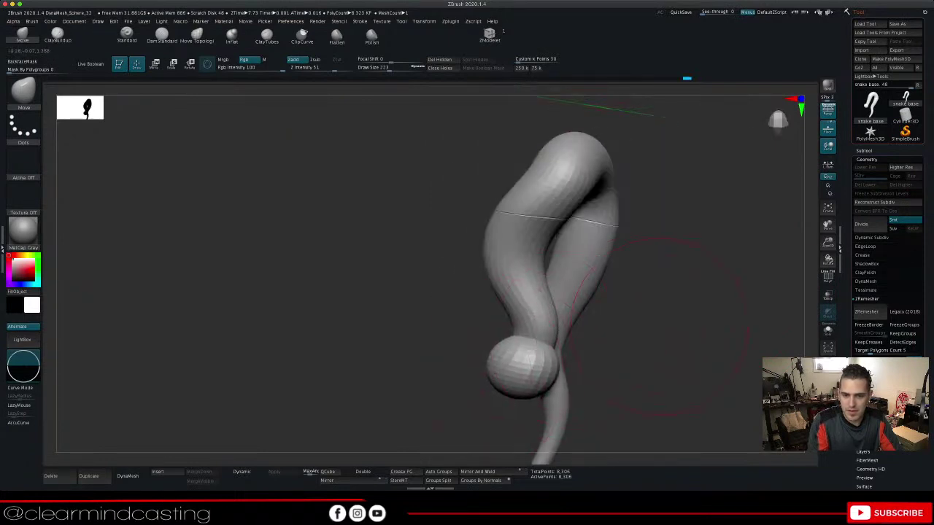
{"action": "left_click_drag", "start_coordinate": [660, 328], "coordinate": [664, 315]}
{"action": "left_click_drag", "start_coordinate": [476, 378], "coordinate": [491, 373]}
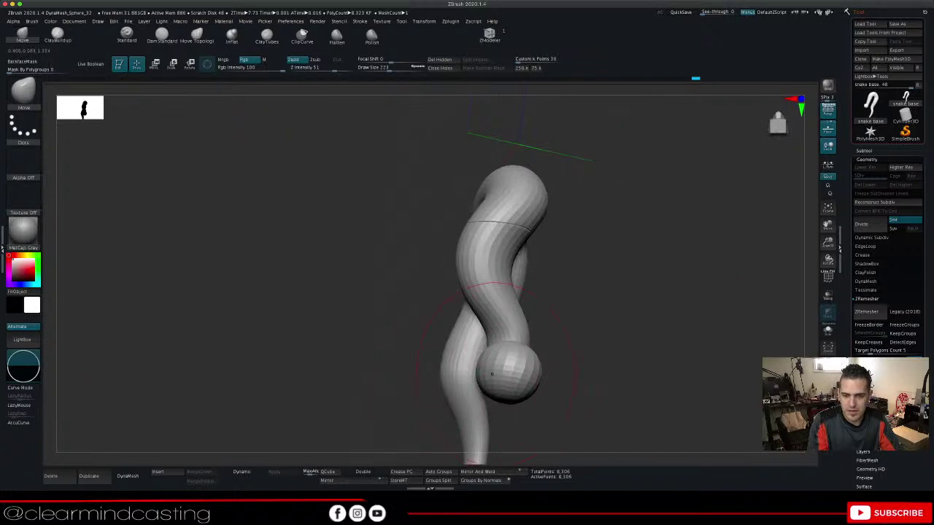
{"action": "mouse_move", "coordinate": [642, 328]}
{"action": "left_mouse_down"}
{"action": "mouse_move", "coordinate": [613, 341]}
{"action": "mouse_move", "coordinate": [606, 363]}
{"action": "left_mouse_up"}
{"action": "mouse_move", "coordinate": [827, 242]}
{"action": "left_mouse_down"}
{"action": "mouse_move", "coordinate": [823, 223]}
{"action": "mouse_move", "coordinate": [736, 184]}
{"action": "left_mouse_up"}
{"action": "mouse_move", "coordinate": [635, 238]}
{"action": "left_mouse_down"}
{"action": "mouse_move", "coordinate": [580, 240]}
{"action": "mouse_move", "coordinate": [593, 239]}
{"action": "left_mouse_up"}
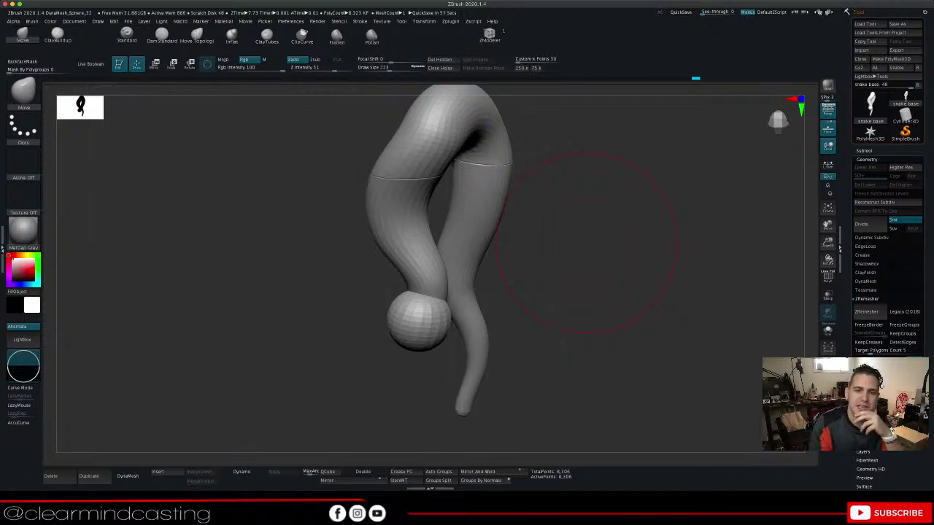
{"action": "mouse_move", "coordinate": [587, 243]}
{"action": "left_mouse_down"}
{"action": "mouse_move", "coordinate": [619, 244]}
{"action": "mouse_move", "coordinate": [470, 252]}
{"action": "mouse_move", "coordinate": [548, 295]}
{"action": "left_mouse_up"}
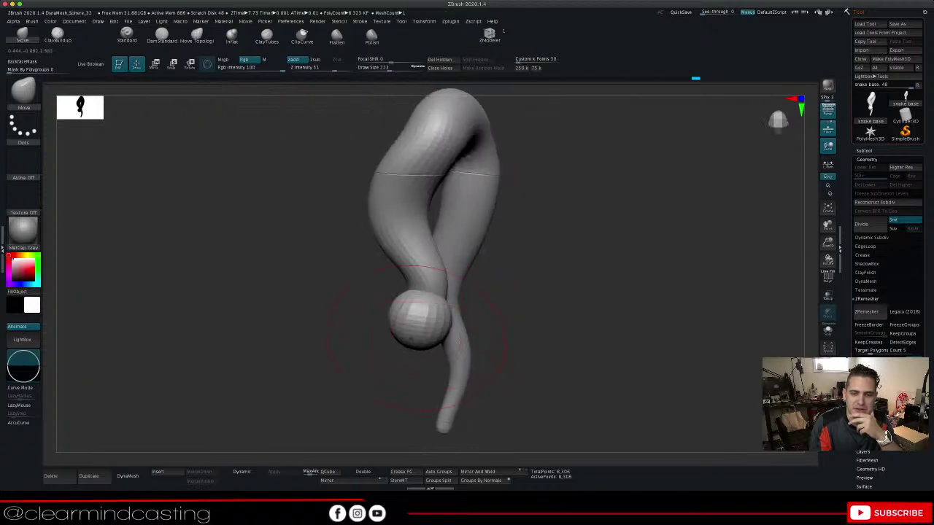
{"action": "left_click_drag", "start_coordinate": [410, 338], "coordinate": [447, 341]}
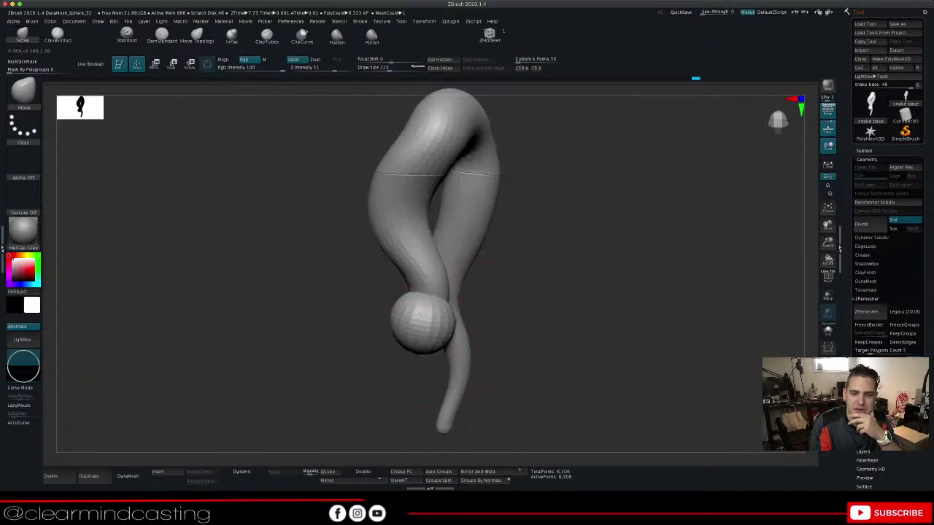
{"action": "mouse_move", "coordinate": [488, 318]}
{"action": "left_mouse_down"}
{"action": "mouse_move", "coordinate": [540, 301]}
{"action": "mouse_move", "coordinate": [365, 301]}
{"action": "mouse_move", "coordinate": [538, 304]}
{"action": "mouse_move", "coordinate": [434, 299]}
{"action": "left_mouse_up"}
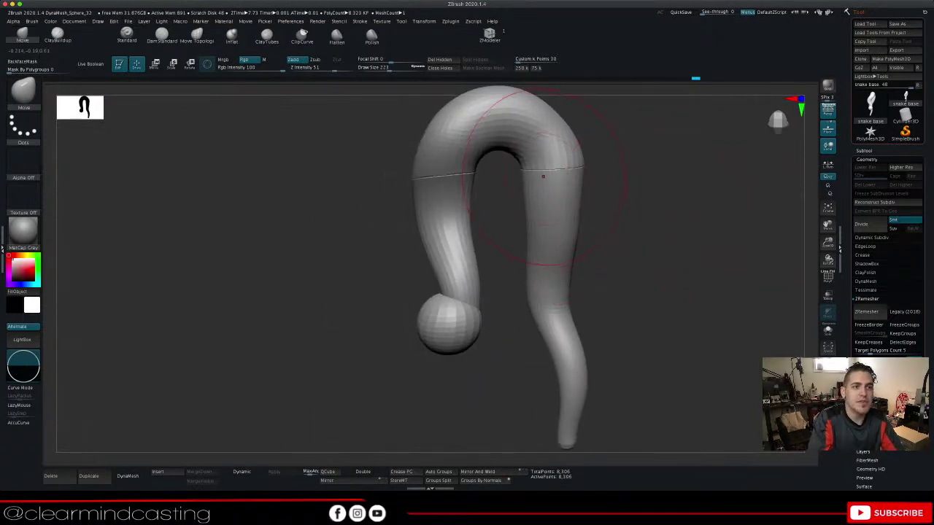
Pull the tail tip sideways with the Move brush to strengthen the S-curve of the lower tail
{"action": "left_click_drag", "start_coordinate": [626, 120], "coordinate": [685, 129]}
{"action": "left_click_drag", "start_coordinate": [828, 225], "coordinate": [780, 122]}
{"action": "left_click_drag", "start_coordinate": [784, 190], "coordinate": [746, 201]}
{"action": "left_click_drag", "start_coordinate": [519, 281], "coordinate": [537, 282]}
{"action": "mouse_move", "coordinate": [635, 284]}
{"action": "left_mouse_down"}
{"action": "mouse_move", "coordinate": [649, 286]}
{"action": "mouse_move", "coordinate": [610, 280]}
{"action": "left_mouse_up"}
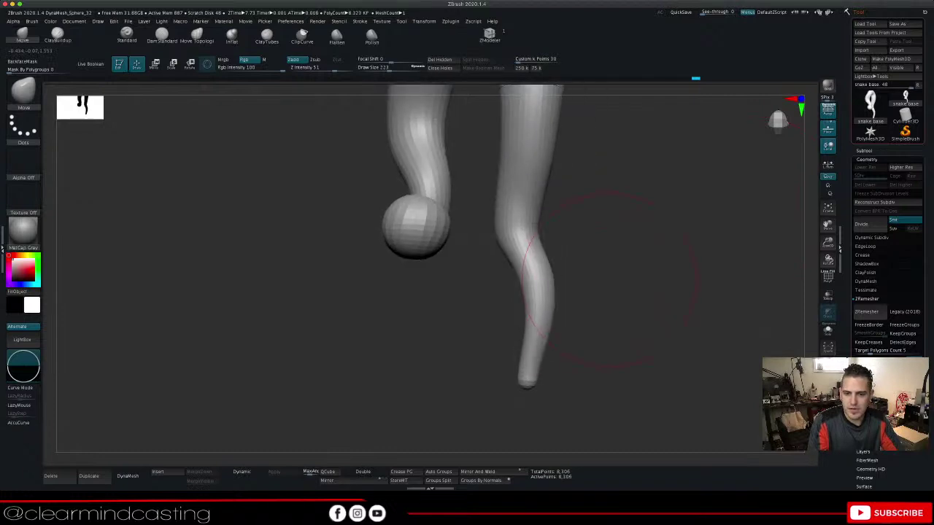
{"action": "left_click_drag", "start_coordinate": [520, 376], "coordinate": [507, 375]}
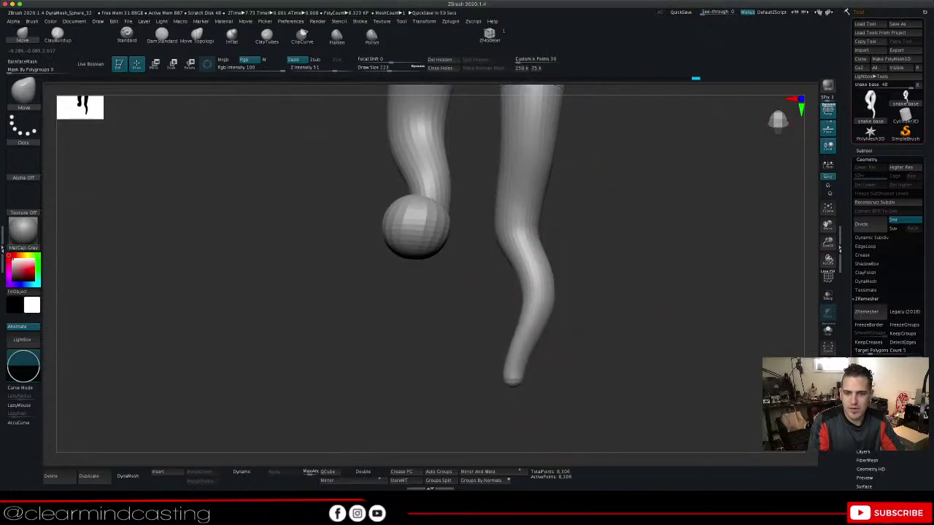
{"action": "left_click_drag", "start_coordinate": [628, 314], "coordinate": [664, 313]}
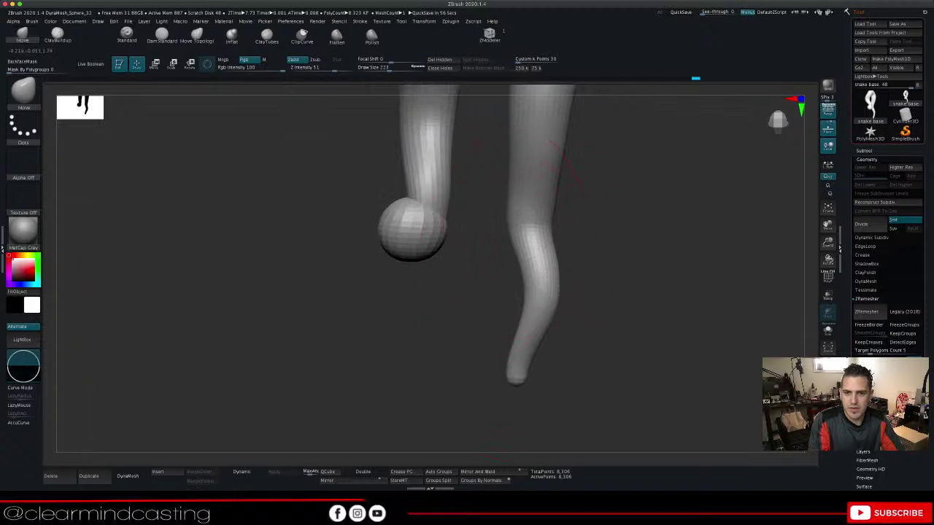
Adjust the middle of the tail section with small Move brush strokes to even out its thickness and curve
{"action": "left_click_drag", "start_coordinate": [508, 212], "coordinate": [520, 211]}
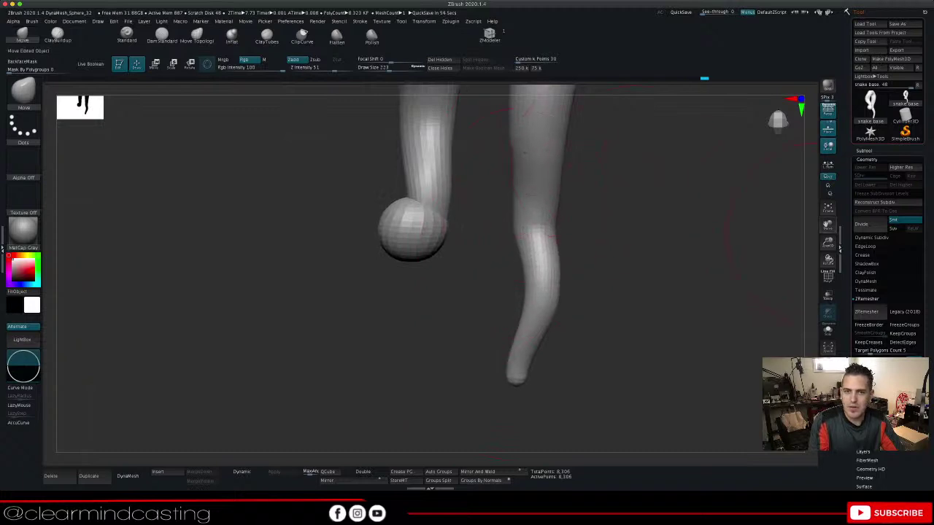
{"action": "left_click_drag", "start_coordinate": [827, 225], "coordinate": [780, 340]}
{"action": "mouse_move", "coordinate": [515, 212]}
{"action": "left_mouse_down"}
{"action": "mouse_move", "coordinate": [526, 209]}
{"action": "mouse_move", "coordinate": [527, 189]}
{"action": "left_mouse_up"}
{"action": "left_click_drag", "start_coordinate": [481, 158], "coordinate": [487, 143]}
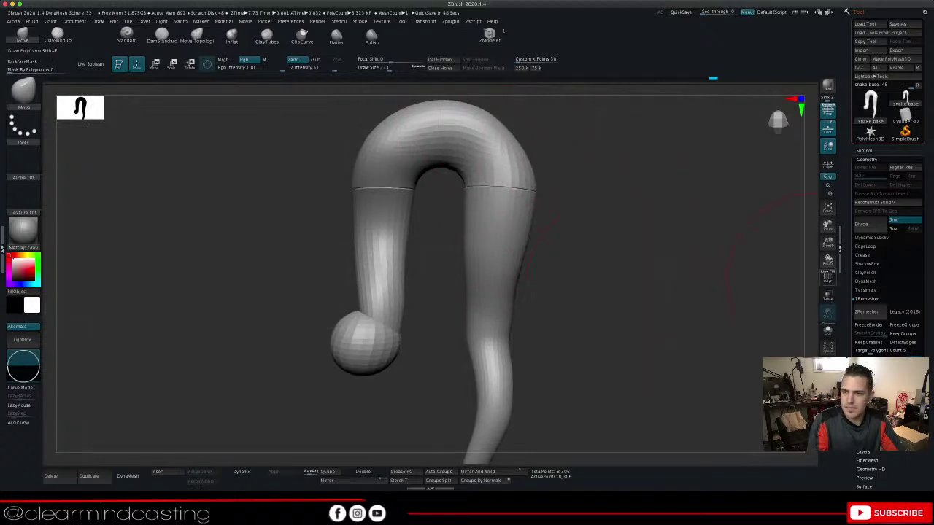
{"action": "left_click_drag", "start_coordinate": [827, 225], "coordinate": [829, 185]}
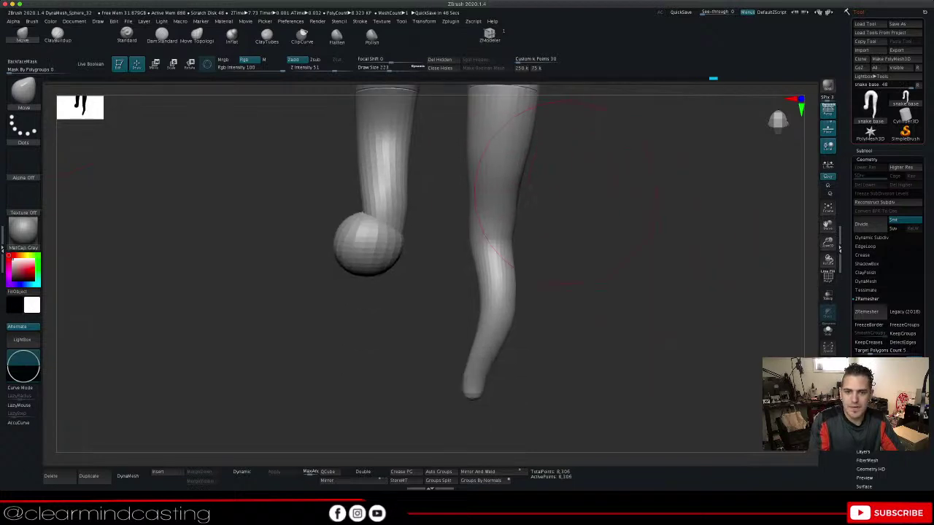
{"action": "left_click_drag", "start_coordinate": [494, 223], "coordinate": [487, 224]}
{"action": "mouse_move", "coordinate": [553, 216]}
{"action": "left_mouse_down"}
{"action": "mouse_move", "coordinate": [679, 221]}
{"action": "mouse_move", "coordinate": [459, 222]}
{"action": "mouse_move", "coordinate": [623, 222]}
{"action": "mouse_move", "coordinate": [556, 211]}
{"action": "left_mouse_up"}
Inspect the polygroups with Polyframe, then try smoothing the seam between bend and tail section and undo the stroke
{"action": "left_click_drag", "start_coordinate": [828, 225], "coordinate": [849, 277]}
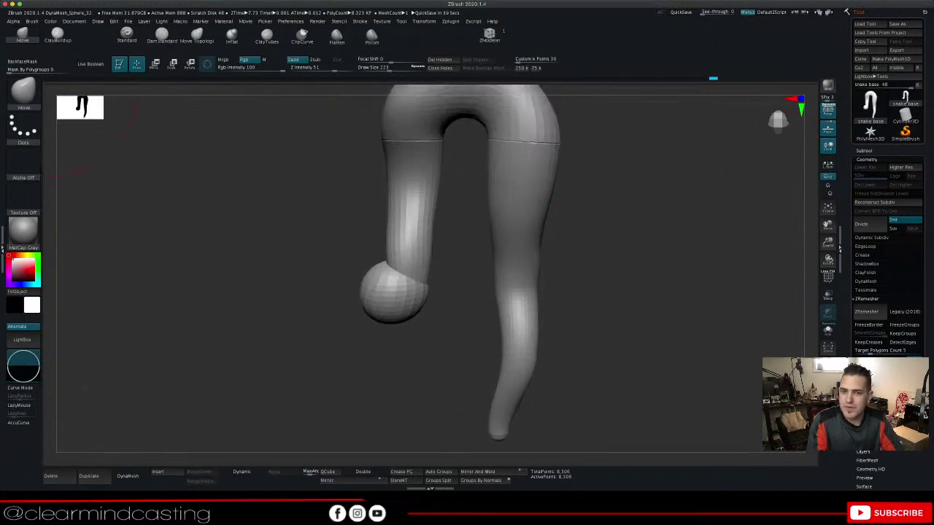
{"action": "left_click", "coordinate": [828, 276]}
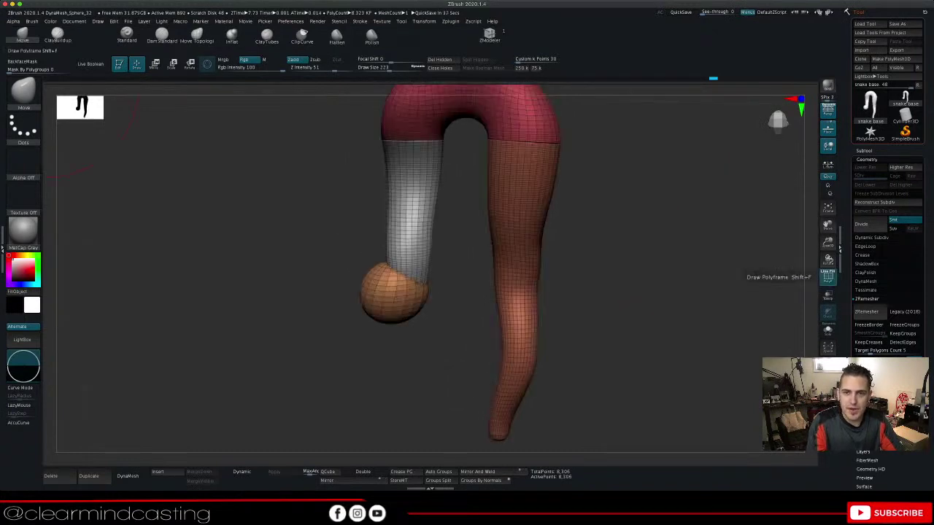
{"action": "left_click", "coordinate": [828, 276]}
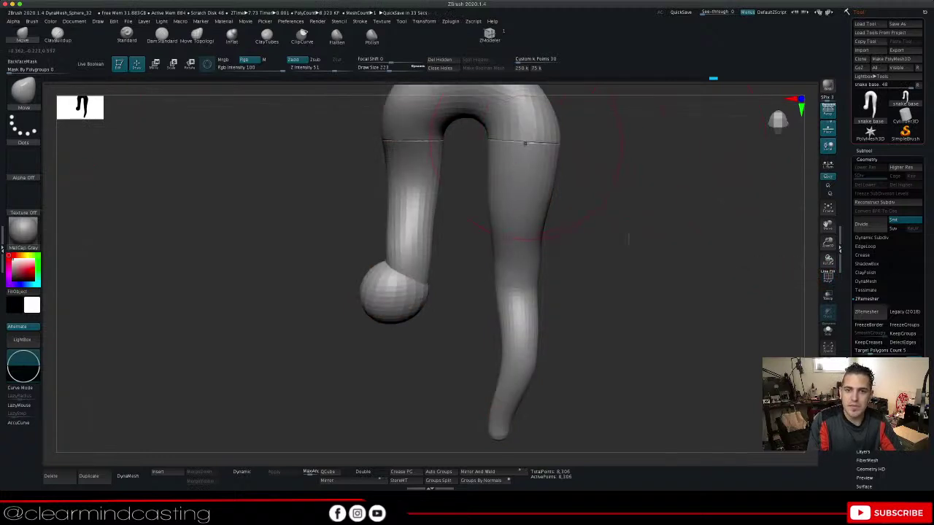
{"action": "key", "text": "shift"}
{"action": "left_click_drag", "start_coordinate": [526, 141], "coordinate": [528, 139], "text": "shift"}
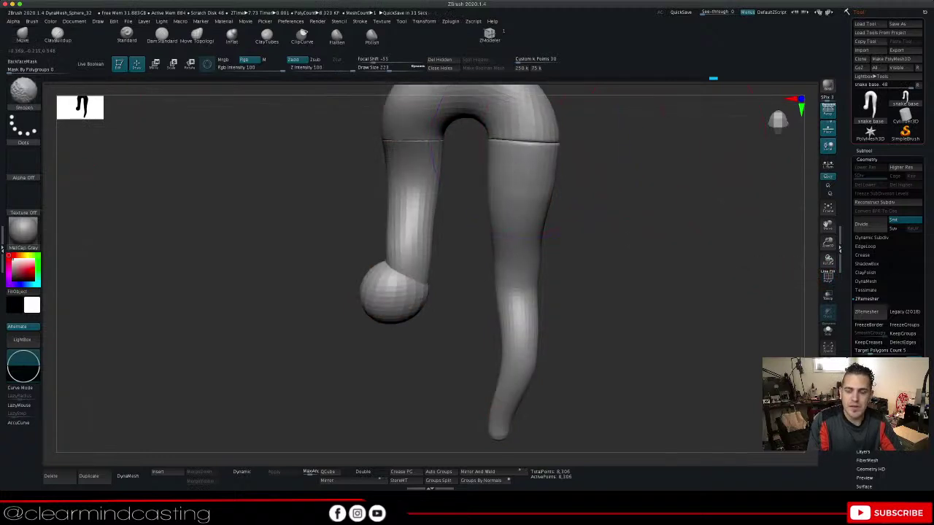
{"action": "key", "text": "ctrl+z"}
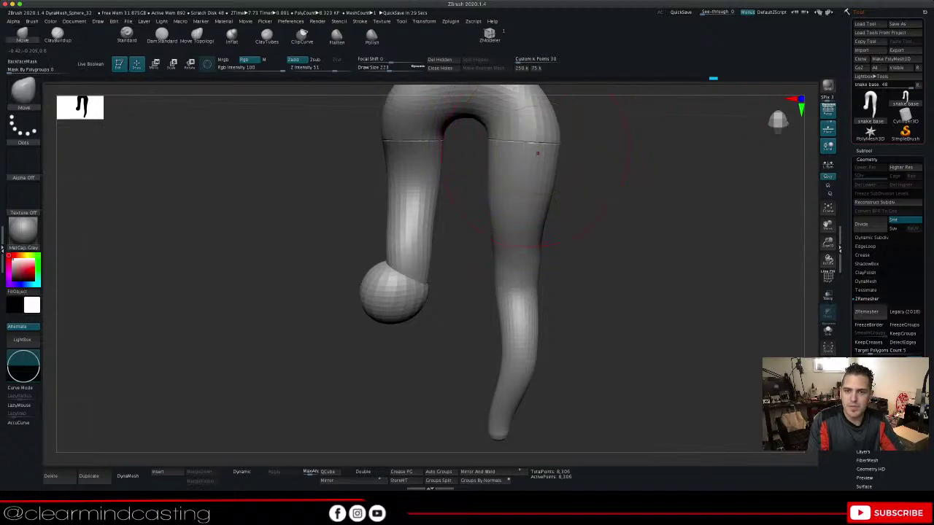
Set the Move brush's draw size to 41 and nudge the seam between the bend and the tail section
{"action": "key", "text": "space"}
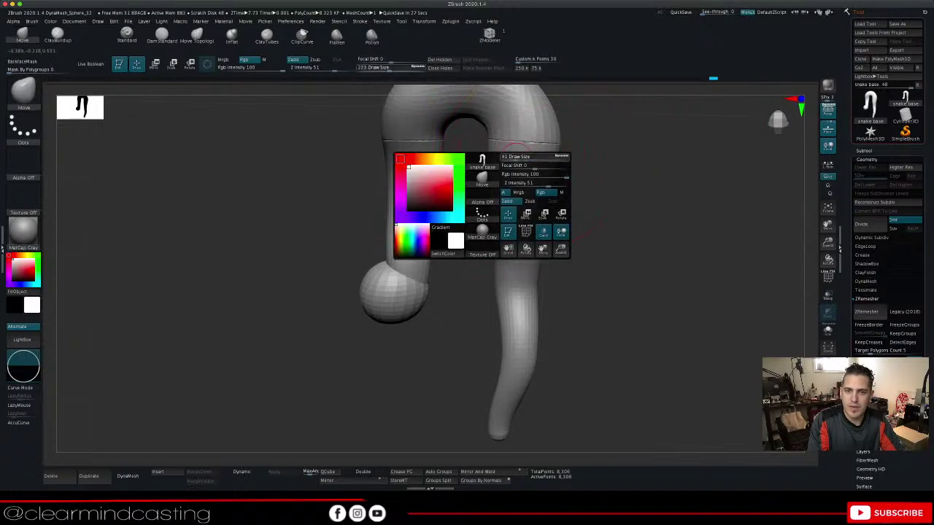
{"action": "left_click_drag", "start_coordinate": [516, 157], "coordinate": [516, 157]}
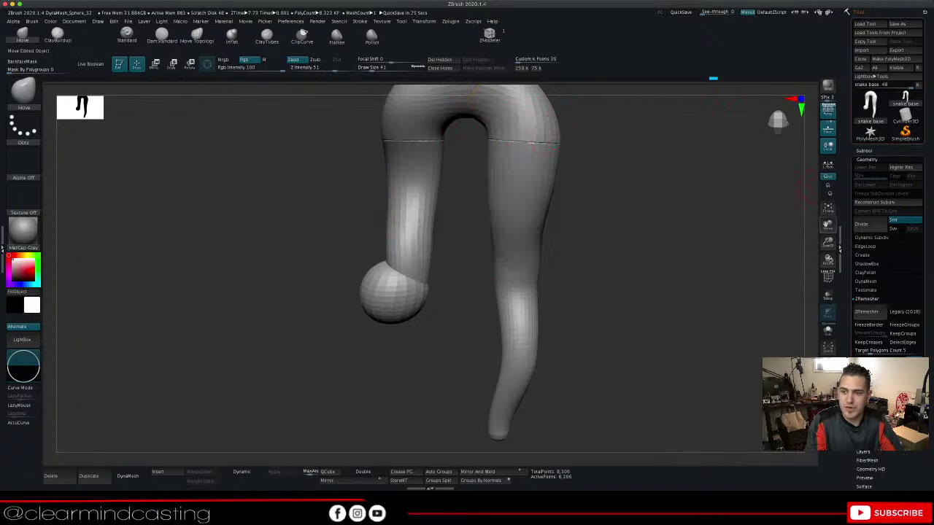
{"action": "left_click_drag", "start_coordinate": [828, 225], "coordinate": [788, 285]}
{"action": "left_click_drag", "start_coordinate": [829, 242], "coordinate": [824, 299]}
{"action": "left_click_drag", "start_coordinate": [828, 259], "coordinate": [810, 259]}
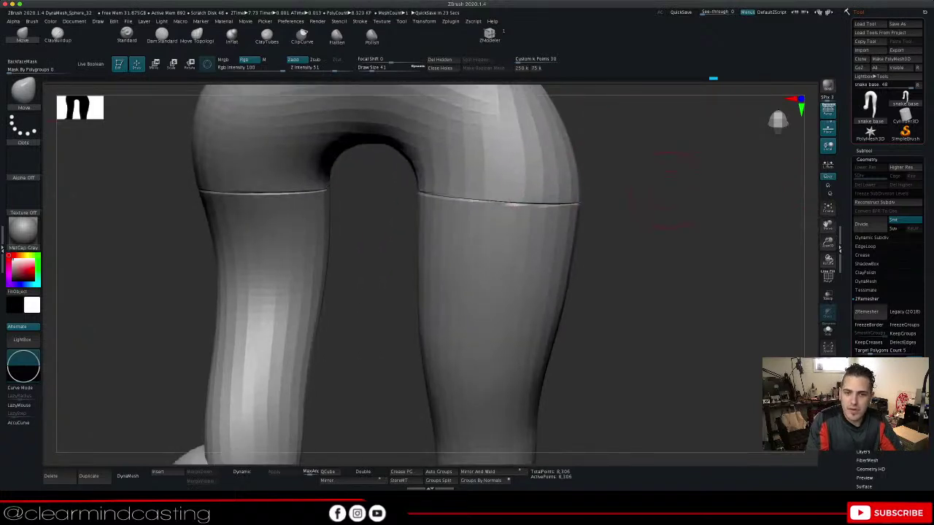
{"action": "mouse_move", "coordinate": [524, 204]}
{"action": "left_mouse_down"}
{"action": "mouse_move", "coordinate": [454, 194]}
{"action": "mouse_move", "coordinate": [467, 199]}
{"action": "left_mouse_up"}
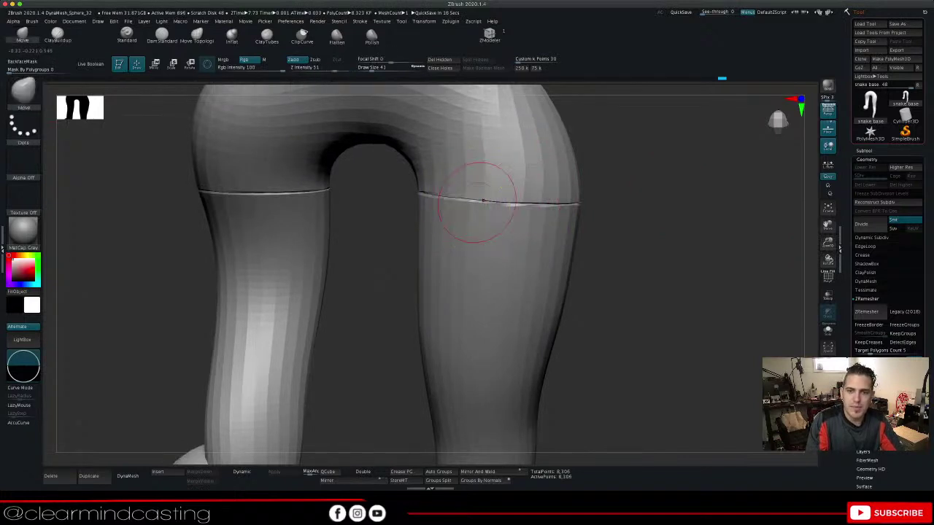
{"action": "left_click_drag", "start_coordinate": [697, 208], "coordinate": [649, 175]}
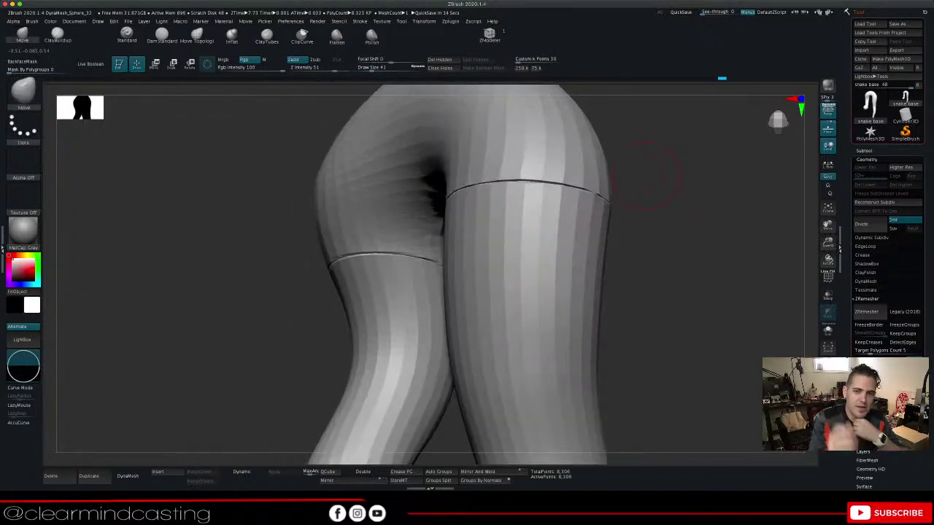
{"action": "mouse_move", "coordinate": [695, 202]}
{"action": "left_mouse_down"}
{"action": "mouse_move", "coordinate": [634, 192]}
{"action": "mouse_move", "coordinate": [680, 157]}
{"action": "mouse_move", "coordinate": [684, 204]}
{"action": "mouse_move", "coordinate": [759, 200]}
{"action": "mouse_move", "coordinate": [732, 217]}
{"action": "mouse_move", "coordinate": [741, 191]}
{"action": "left_mouse_up"}
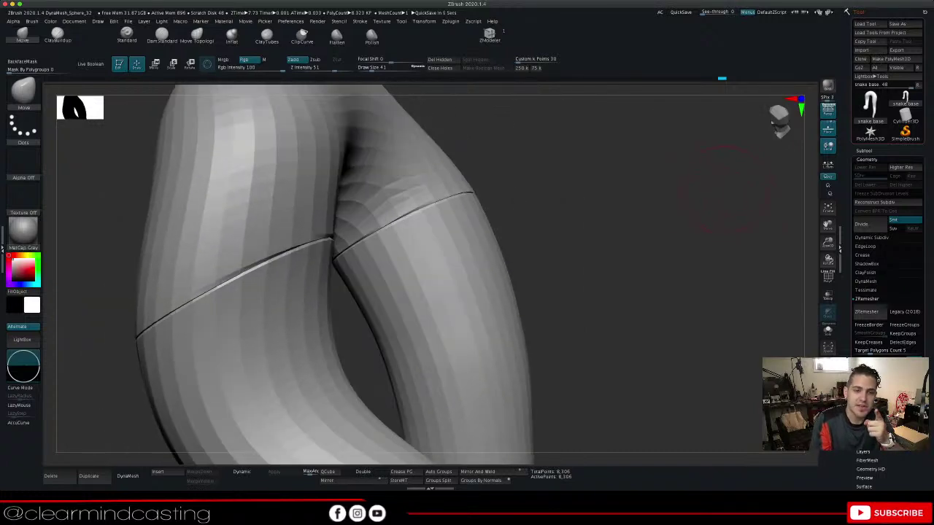
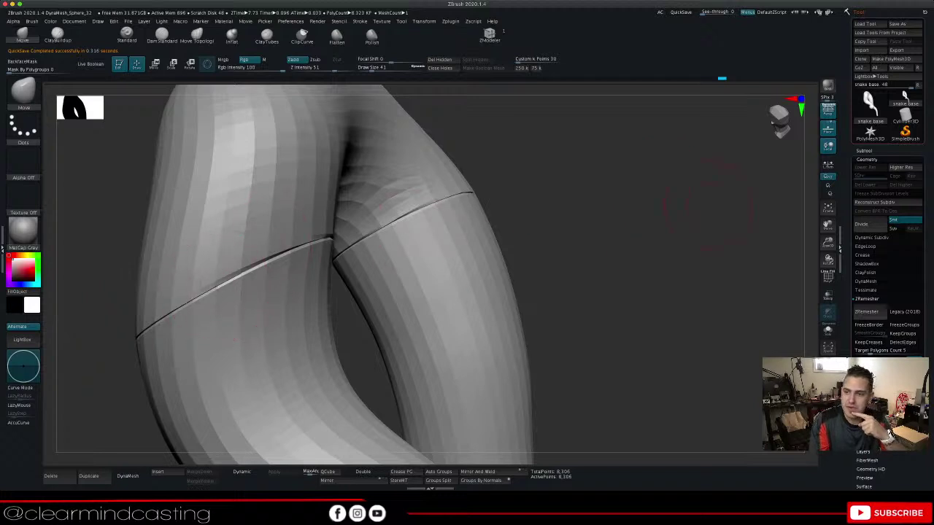
Subdivide the snake mesh up to subdivision level 3 and check the smoothed body
{"action": "left_click_drag", "start_coordinate": [828, 242], "coordinate": [826, 187]}
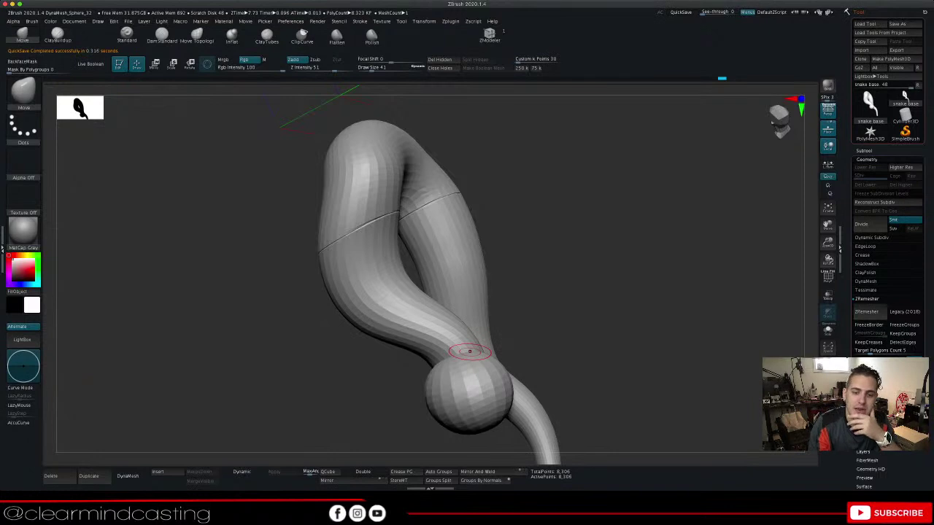
{"action": "left_click_drag", "start_coordinate": [690, 306], "coordinate": [604, 297]}
{"action": "left_click_drag", "start_coordinate": [622, 264], "coordinate": [707, 277]}
{"action": "key", "text": "ctrl+d"}
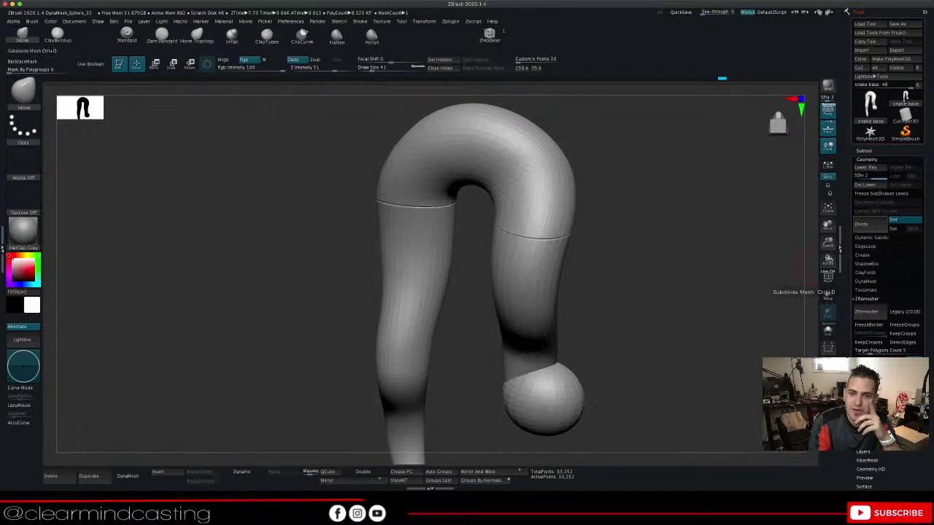
{"action": "left_click_drag", "start_coordinate": [730, 259], "coordinate": [670, 147]}
{"action": "left_click_drag", "start_coordinate": [620, 266], "coordinate": [547, 283]}
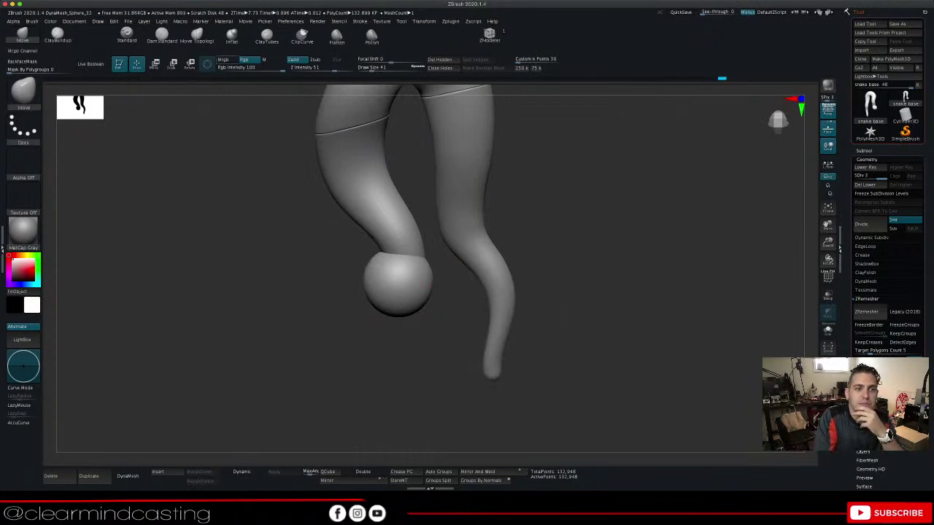
Stretch the head sphere into an elongated snout with the Move Topological brush at draw size 140
{"action": "left_click", "coordinate": [197, 35]}
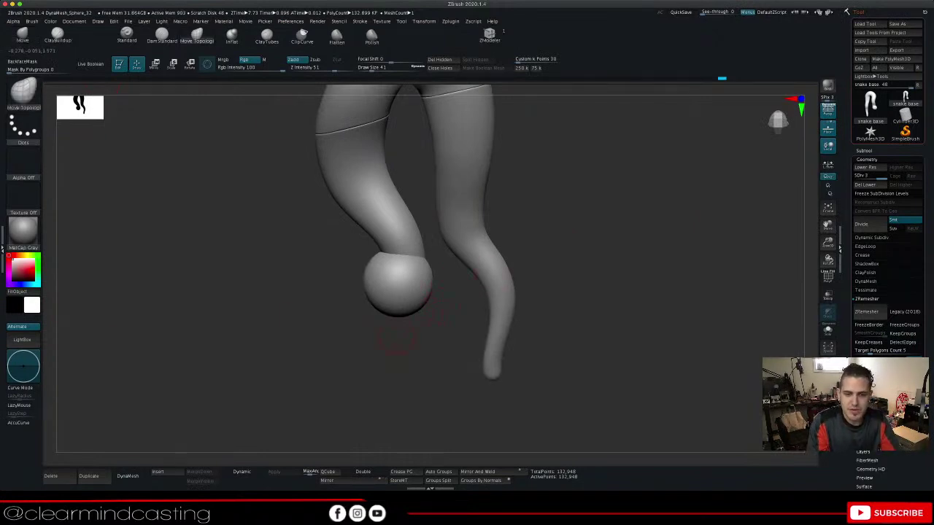
{"action": "key", "text": "space"}
{"action": "left_click_drag", "start_coordinate": [404, 340], "coordinate": [467, 320]}
{"action": "mouse_move", "coordinate": [394, 317]}
{"action": "left_mouse_down"}
{"action": "mouse_move", "coordinate": [379, 331]}
{"action": "mouse_move", "coordinate": [433, 401]}
{"action": "left_mouse_up"}
{"action": "mouse_move", "coordinate": [418, 340]}
{"action": "left_mouse_down"}
{"action": "mouse_move", "coordinate": [365, 300]}
{"action": "mouse_move", "coordinate": [371, 314]}
{"action": "left_mouse_up"}
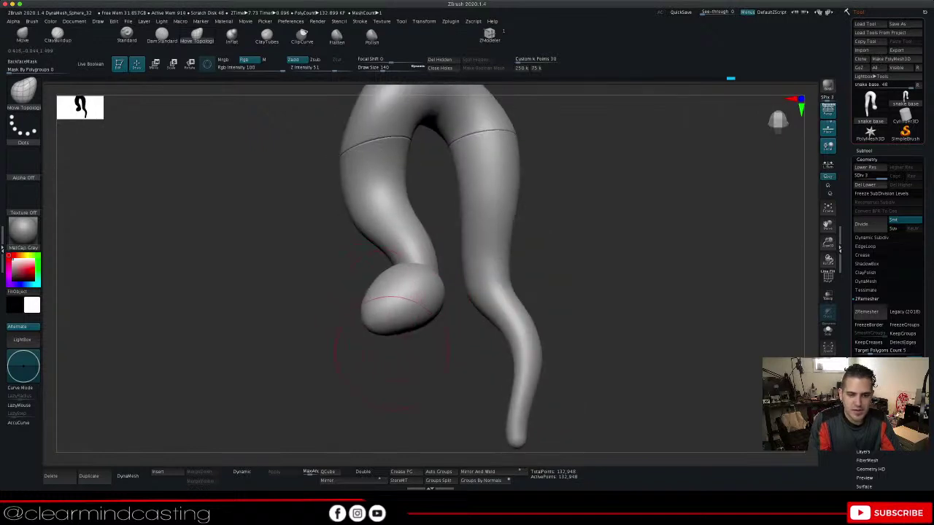
Set the Move Topological draw size to 49 and push in the side of the head to taper it toward the snout
{"action": "key", "text": "space"}
{"action": "left_click_drag", "start_coordinate": [392, 353], "coordinate": [380, 354]}
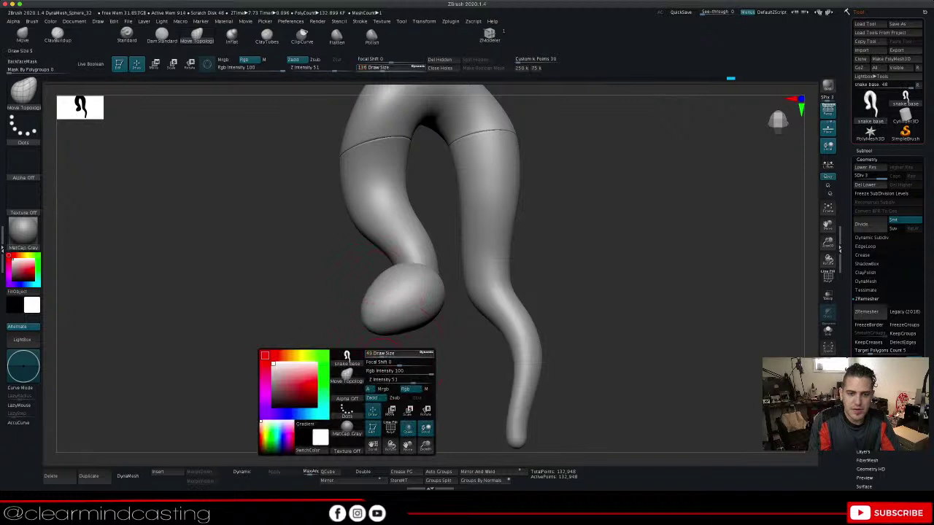
{"action": "left_click_drag", "start_coordinate": [326, 343], "coordinate": [394, 337]}
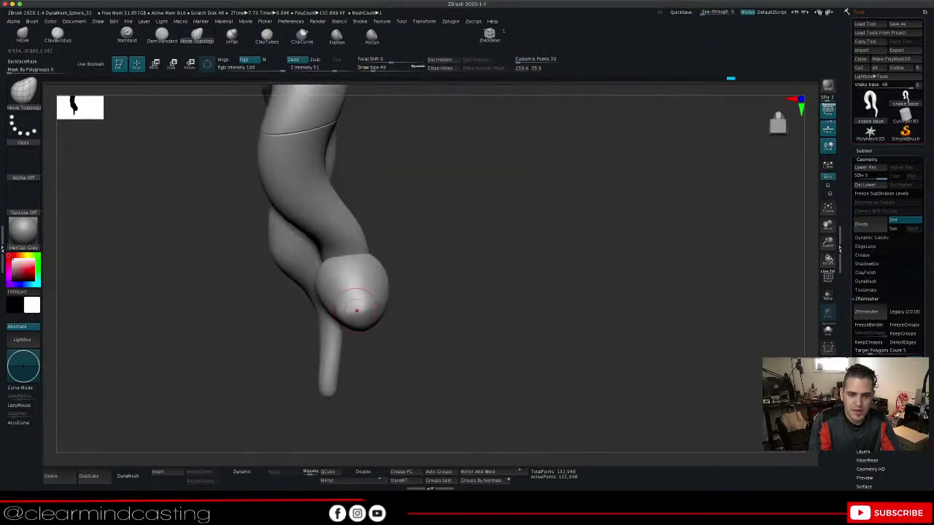
{"action": "mouse_move", "coordinate": [400, 316]}
{"action": "left_mouse_down"}
{"action": "mouse_move", "coordinate": [471, 310]}
{"action": "mouse_move", "coordinate": [419, 291]}
{"action": "left_mouse_up"}
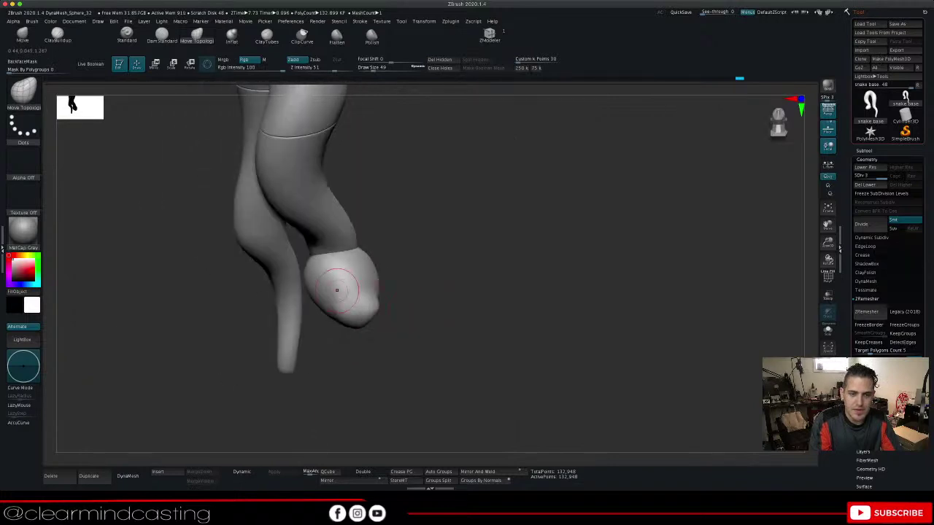
{"action": "left_click_drag", "start_coordinate": [362, 287], "coordinate": [369, 302]}
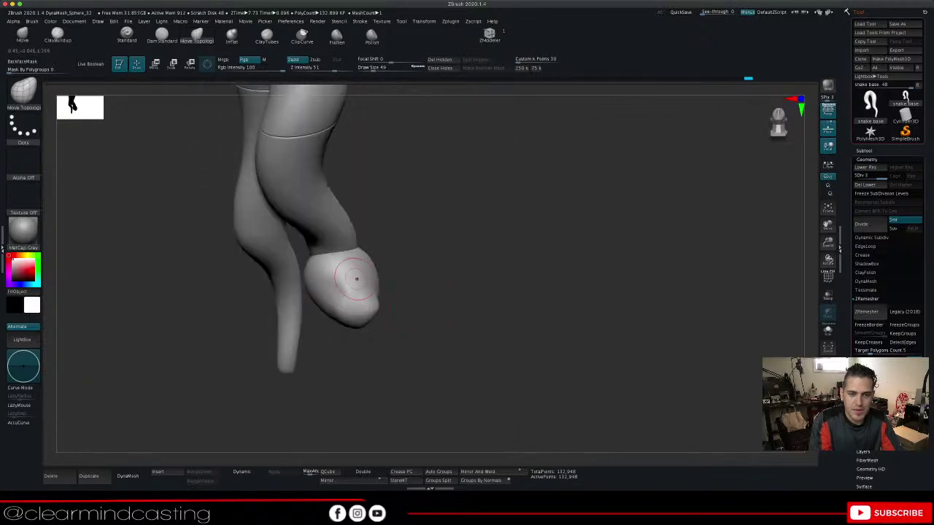
{"action": "left_click_drag", "start_coordinate": [421, 261], "coordinate": [414, 272]}
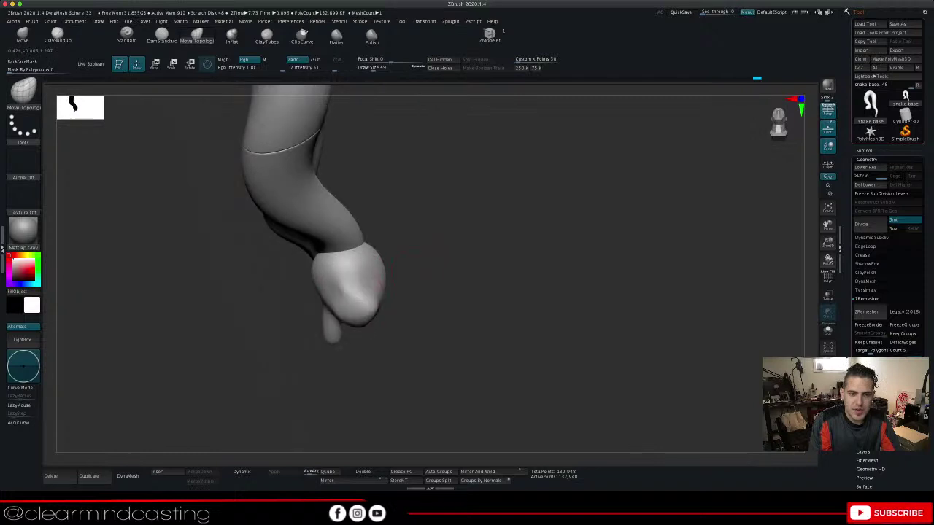
{"action": "left_click_drag", "start_coordinate": [350, 286], "coordinate": [353, 283]}
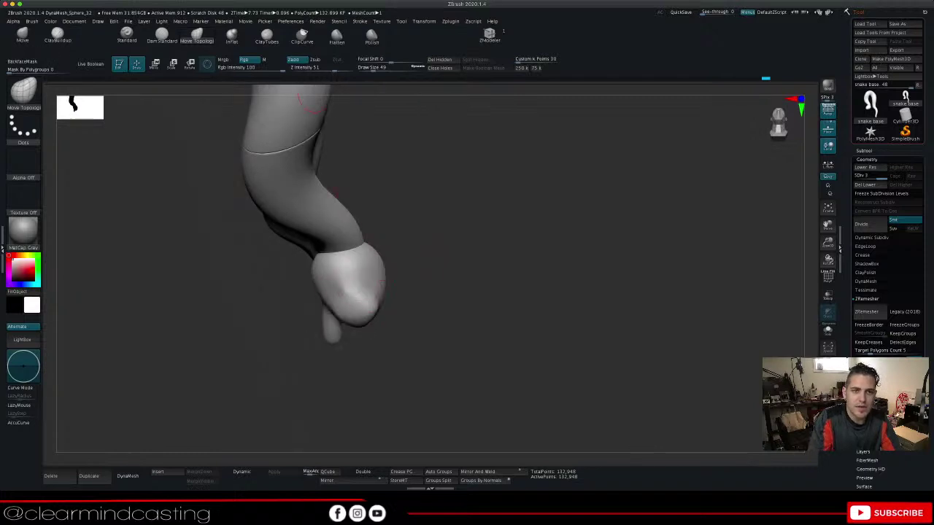
Return the brush to Zadd and refine the snout from several sides, narrowing it in front of the rounded back of the head
{"action": "left_click_drag", "start_coordinate": [387, 136], "coordinate": [478, 146]}
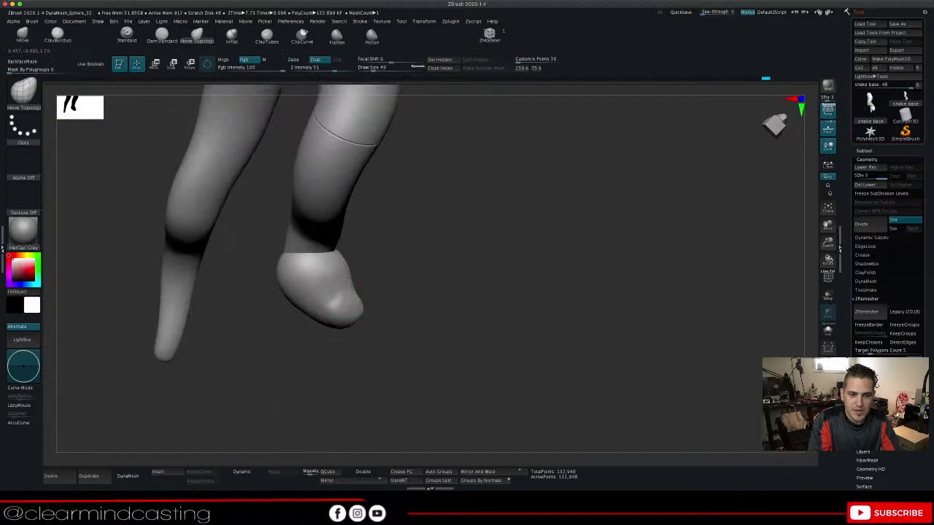
{"action": "left_click_drag", "start_coordinate": [467, 287], "coordinate": [335, 292]}
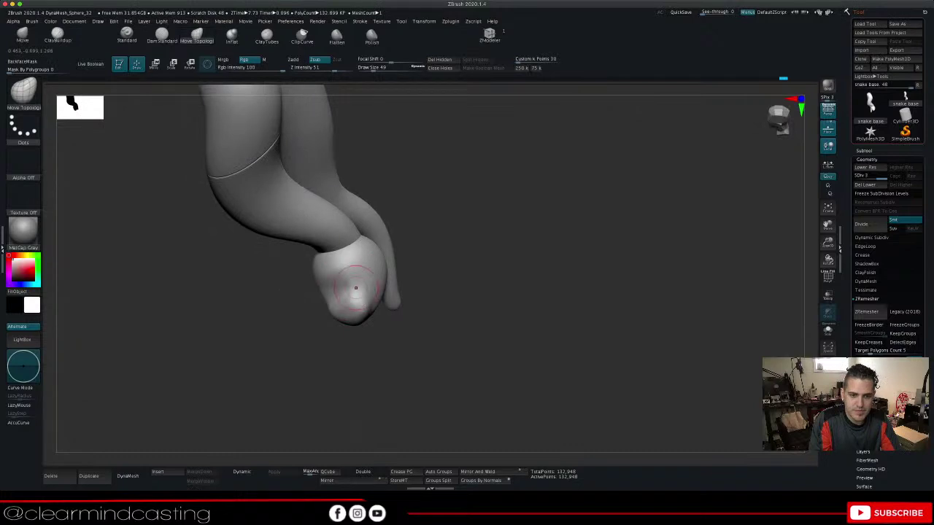
{"action": "left_click", "coordinate": [294, 59]}
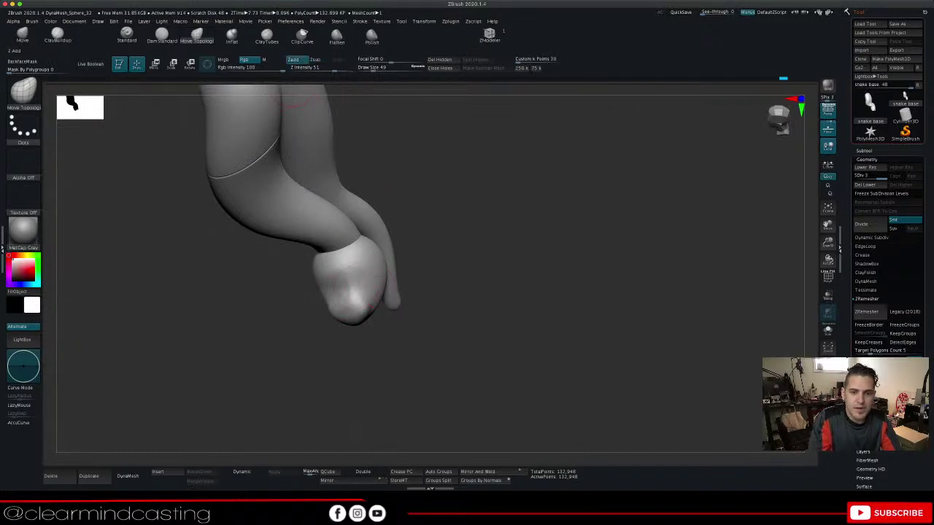
{"action": "left_click_drag", "start_coordinate": [422, 248], "coordinate": [425, 233]}
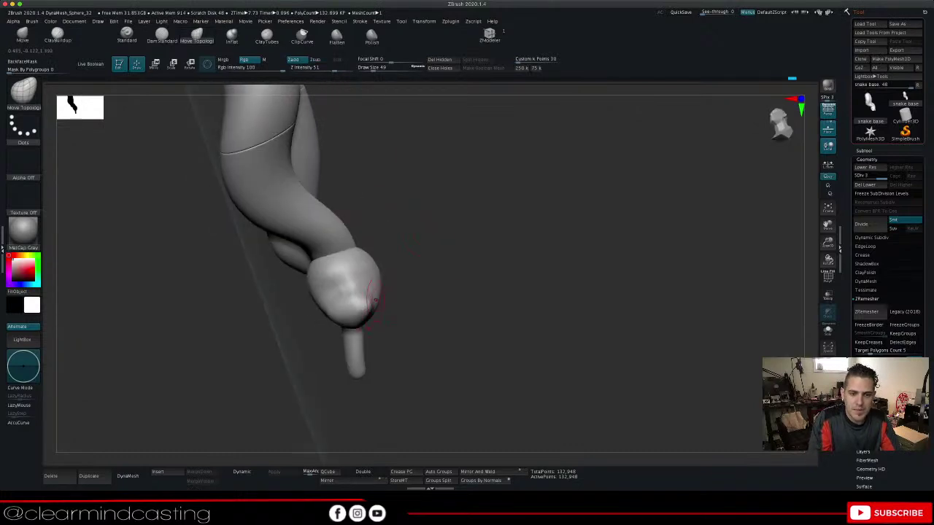
{"action": "mouse_move", "coordinate": [381, 295]}
{"action": "left_mouse_down"}
{"action": "mouse_move", "coordinate": [392, 290]}
{"action": "mouse_move", "coordinate": [410, 313]}
{"action": "mouse_move", "coordinate": [432, 320]}
{"action": "mouse_move", "coordinate": [422, 299]}
{"action": "left_mouse_up"}
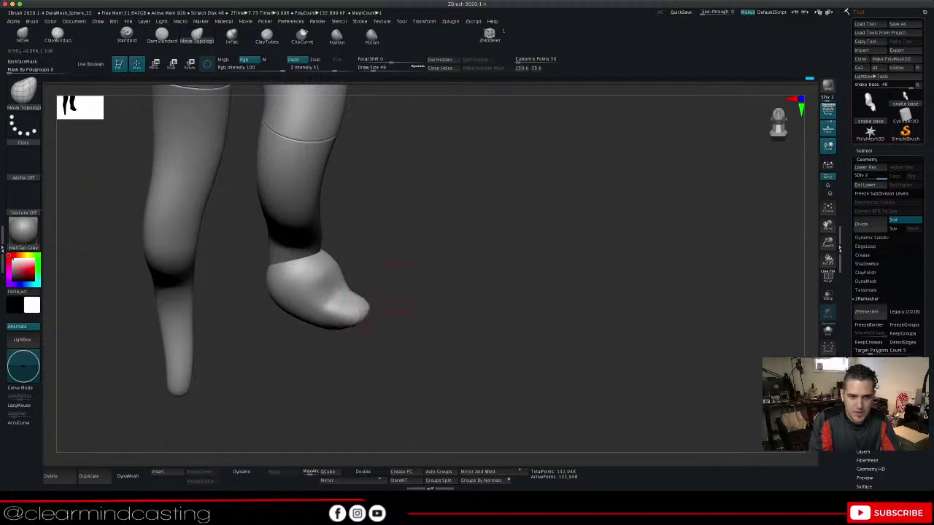
{"action": "mouse_move", "coordinate": [398, 287]}
{"action": "left_mouse_down"}
{"action": "mouse_move", "coordinate": [401, 310]}
{"action": "mouse_move", "coordinate": [410, 271]}
{"action": "mouse_move", "coordinate": [403, 290]}
{"action": "left_mouse_up"}
{"action": "mouse_move", "coordinate": [379, 256]}
{"action": "left_mouse_down"}
{"action": "mouse_move", "coordinate": [418, 250]}
{"action": "mouse_move", "coordinate": [409, 255]}
{"action": "left_mouse_up"}
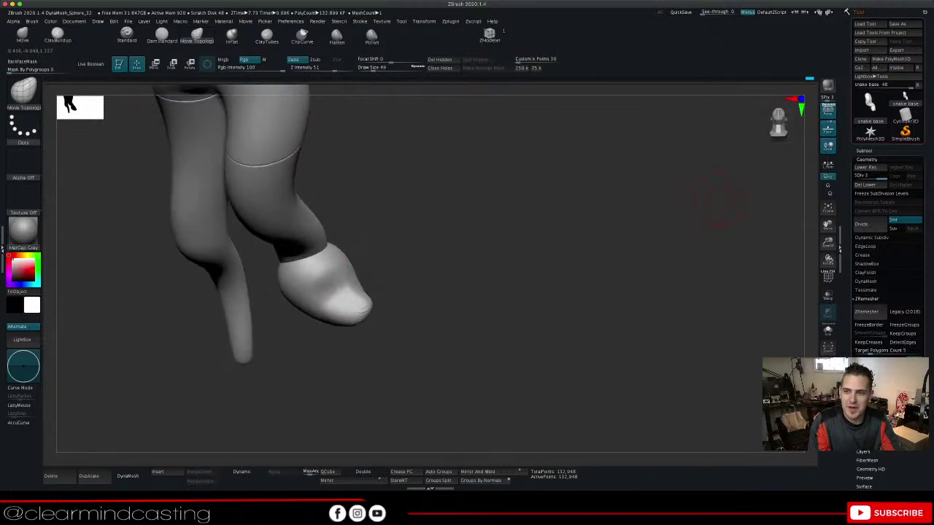
Adjust the seam between the neck and the back of the head with Move Topological at draw size 49, undoing the unwanted stroke
{"action": "left_click_drag", "start_coordinate": [828, 243], "coordinate": [830, 281]}
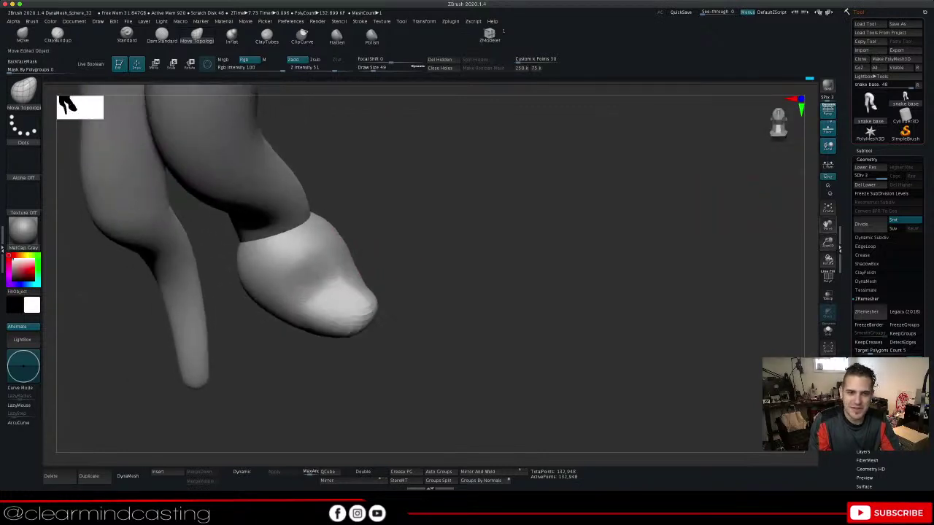
{"action": "left_click_drag", "start_coordinate": [828, 226], "coordinate": [903, 218]}
{"action": "left_click_drag", "start_coordinate": [701, 212], "coordinate": [536, 220]}
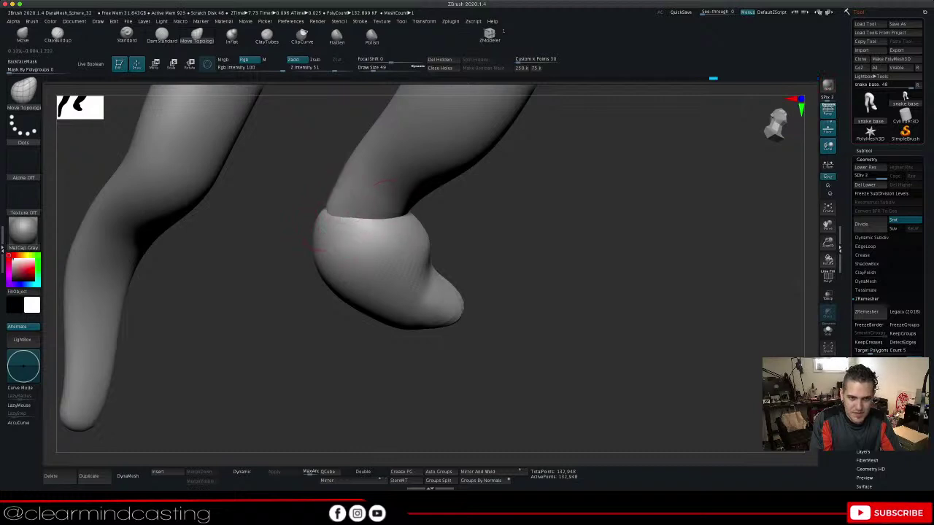
{"action": "left_click_drag", "start_coordinate": [281, 240], "coordinate": [445, 241]}
{"action": "right_click_drag", "start_coordinate": [438, 237], "coordinate": [313, 205]}
{"action": "right_click_drag", "start_coordinate": [386, 210], "coordinate": [320, 213]}
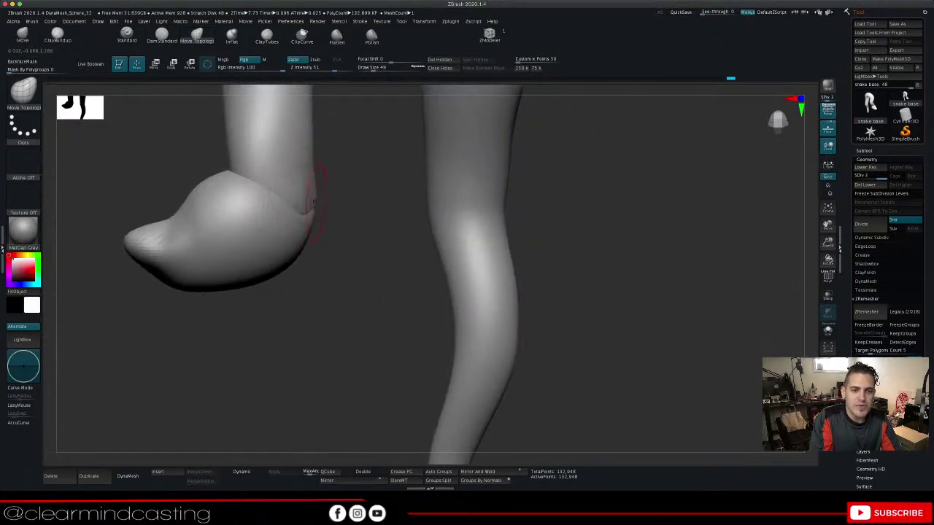
{"action": "right_click_drag", "start_coordinate": [314, 202], "coordinate": [307, 203]}
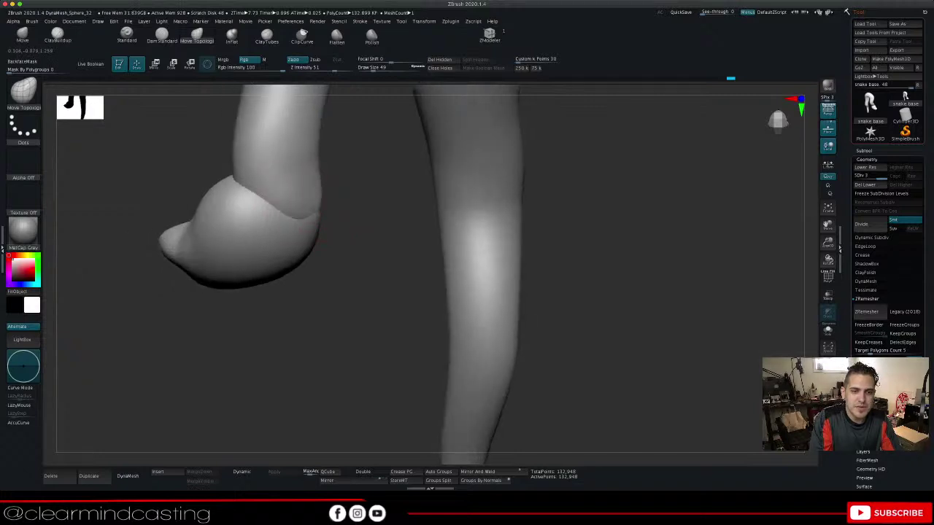
{"action": "mouse_move", "coordinate": [308, 194]}
{"action": "left_mouse_down"}
{"action": "mouse_move", "coordinate": [334, 205]}
{"action": "mouse_move", "coordinate": [324, 205]}
{"action": "left_mouse_up"}
{"action": "key", "text": "ctrl+z"}
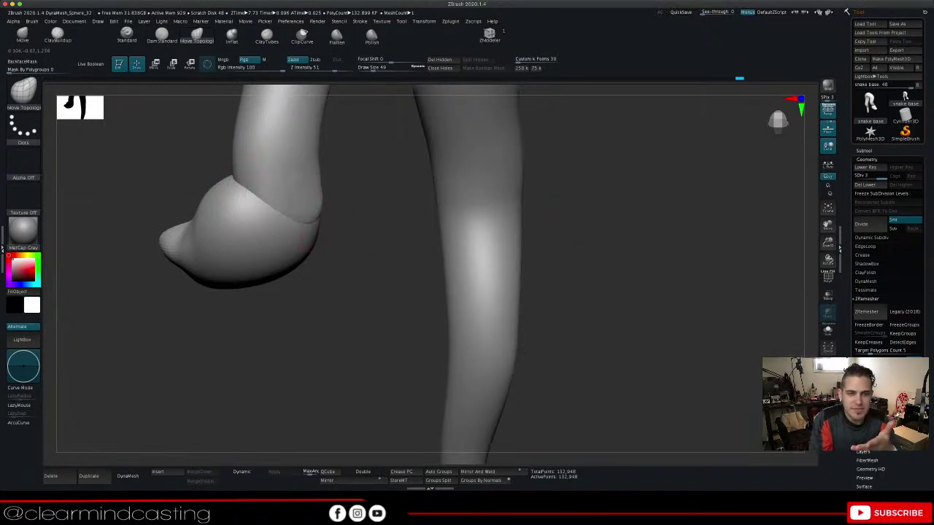
{"action": "mouse_move", "coordinate": [358, 205]}
{"action": "left_mouse_down"}
{"action": "mouse_move", "coordinate": [323, 212]}
{"action": "mouse_move", "coordinate": [389, 206]}
{"action": "left_mouse_up"}
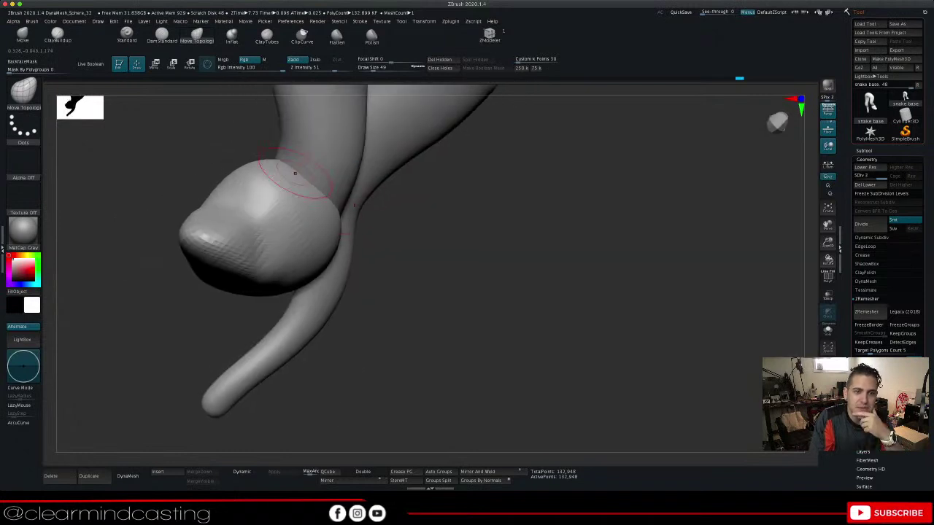
{"action": "right_click_drag", "start_coordinate": [366, 179], "coordinate": [310, 184]}
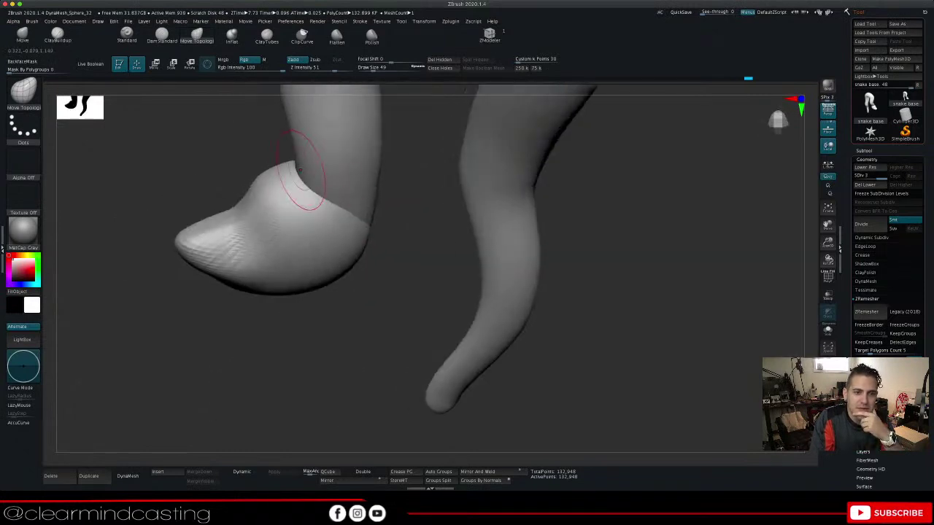
Try to push in the front of the neck just above the head at draw size 49, and undo those strokes
{"action": "left_click_drag", "start_coordinate": [301, 175], "coordinate": [321, 179]}
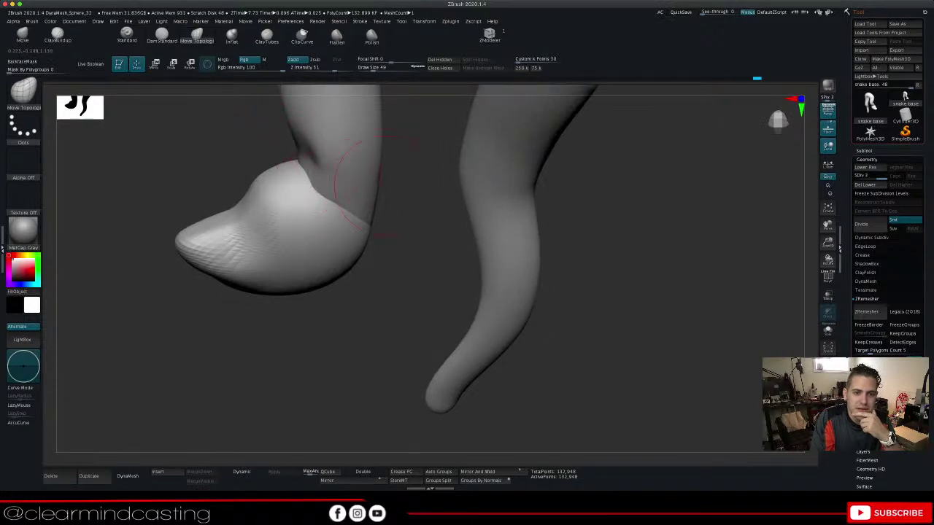
{"action": "mouse_move", "coordinate": [385, 179]}
{"action": "left_mouse_down"}
{"action": "mouse_move", "coordinate": [445, 222]}
{"action": "mouse_move", "coordinate": [430, 212]}
{"action": "left_mouse_up"}
{"action": "left_click_drag", "start_coordinate": [349, 169], "coordinate": [336, 185]}
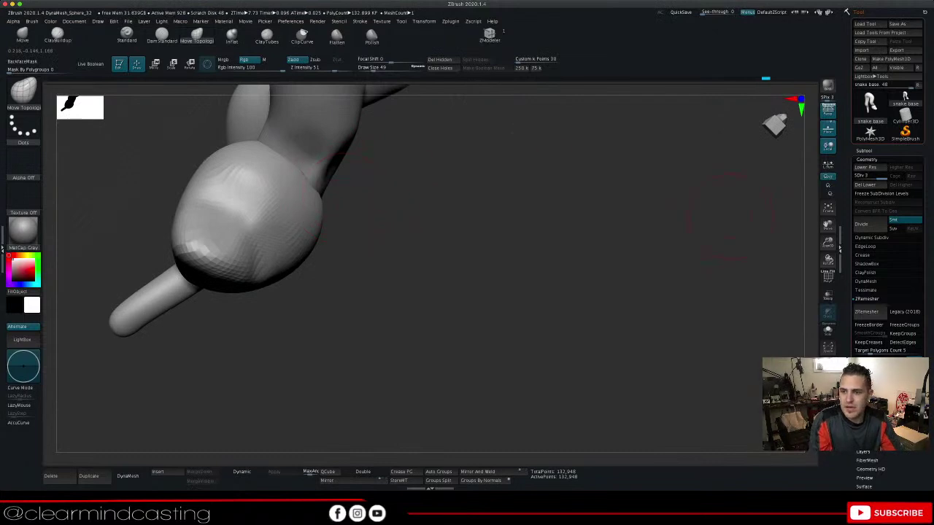
{"action": "left_click_drag", "start_coordinate": [827, 242], "coordinate": [827, 192]}
{"action": "left_click_drag", "start_coordinate": [827, 224], "coordinate": [890, 313]}
{"action": "mouse_move", "coordinate": [551, 224]}
{"action": "left_mouse_down"}
{"action": "mouse_move", "coordinate": [445, 233]}
{"action": "mouse_move", "coordinate": [500, 239]}
{"action": "left_mouse_up"}
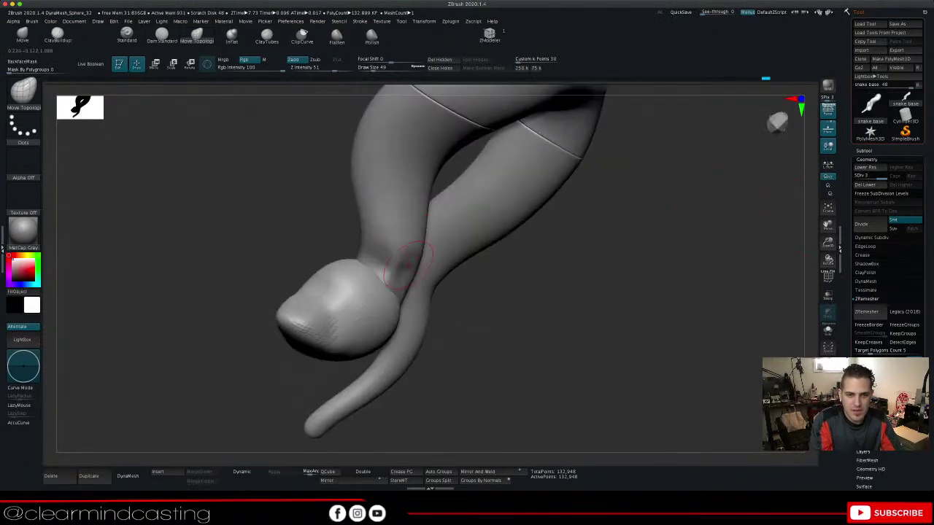
{"action": "mouse_move", "coordinate": [515, 271]}
{"action": "left_mouse_down"}
{"action": "mouse_move", "coordinate": [620, 269]}
{"action": "mouse_move", "coordinate": [509, 284]}
{"action": "left_mouse_up"}
{"action": "key", "text": "ctrl"}
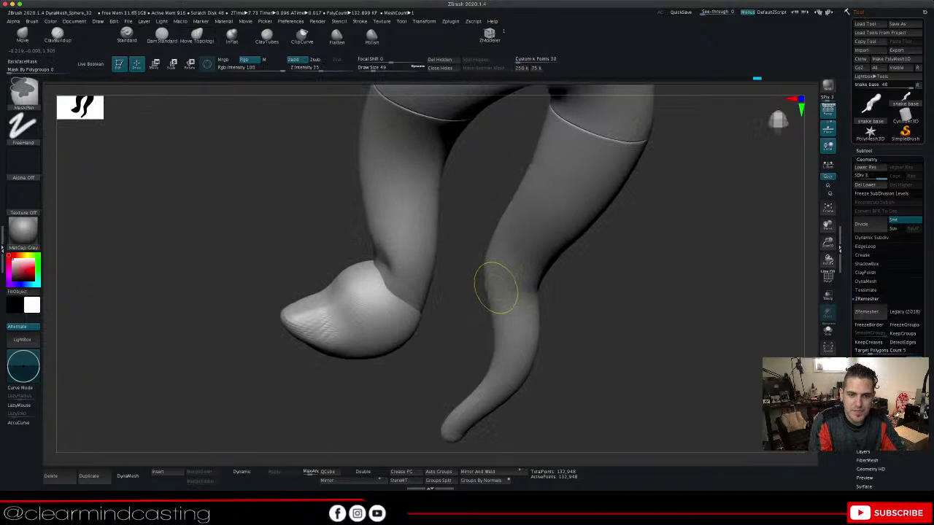
{"action": "key", "text": "ctrl+z"}
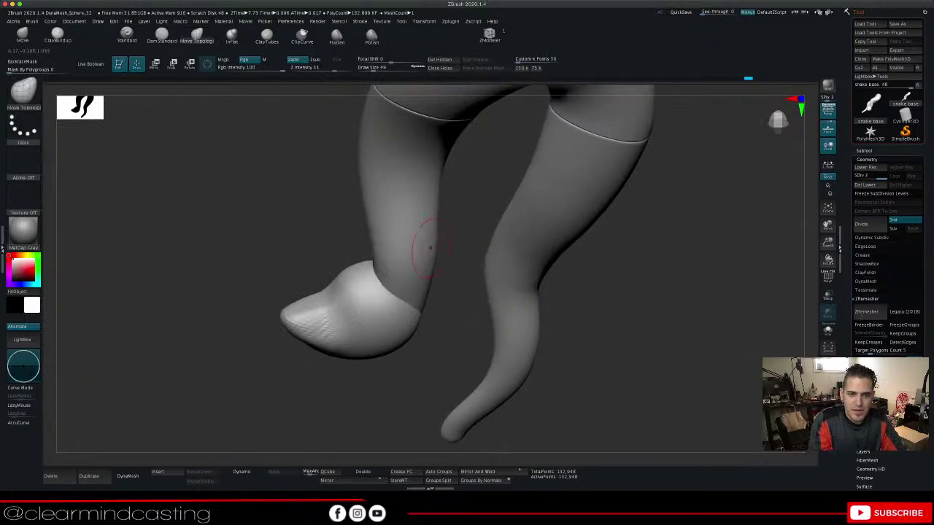
Set the brush's focal shift to -47 and draw size to 94, and push the front of the neck inward above the head
{"action": "left_click_drag", "start_coordinate": [465, 235], "coordinate": [482, 253]}
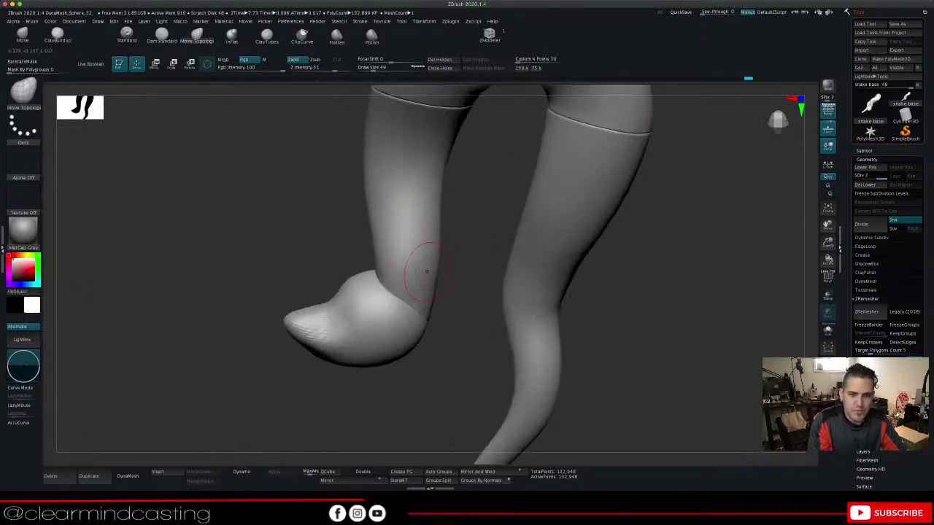
{"action": "key", "text": "shift"}
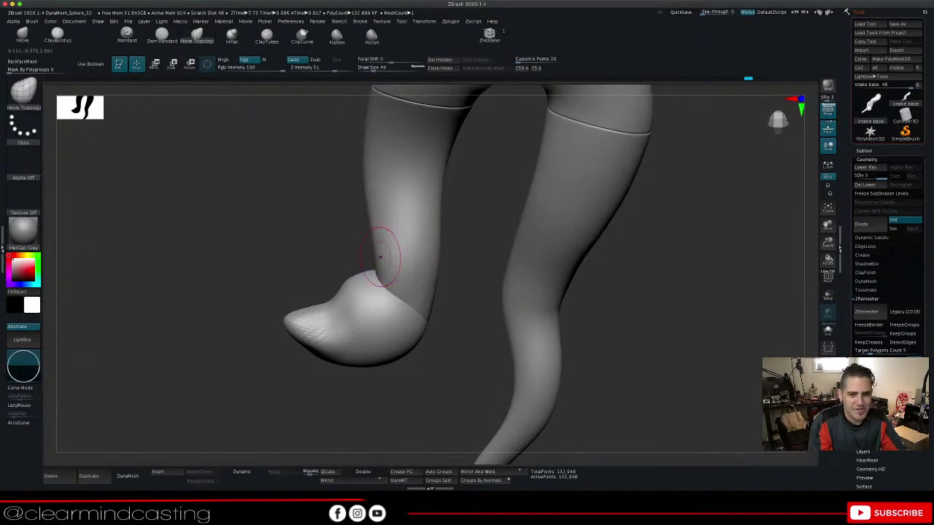
{"action": "key", "text": "space"}
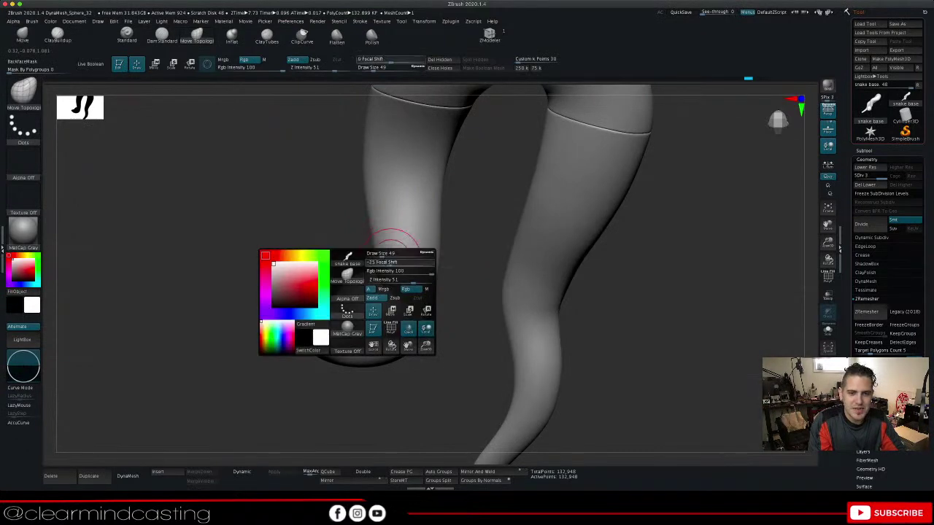
{"action": "mouse_move", "coordinate": [391, 261]}
{"action": "left_mouse_down"}
{"action": "mouse_move", "coordinate": [394, 254]}
{"action": "mouse_move", "coordinate": [383, 253]}
{"action": "left_mouse_up"}
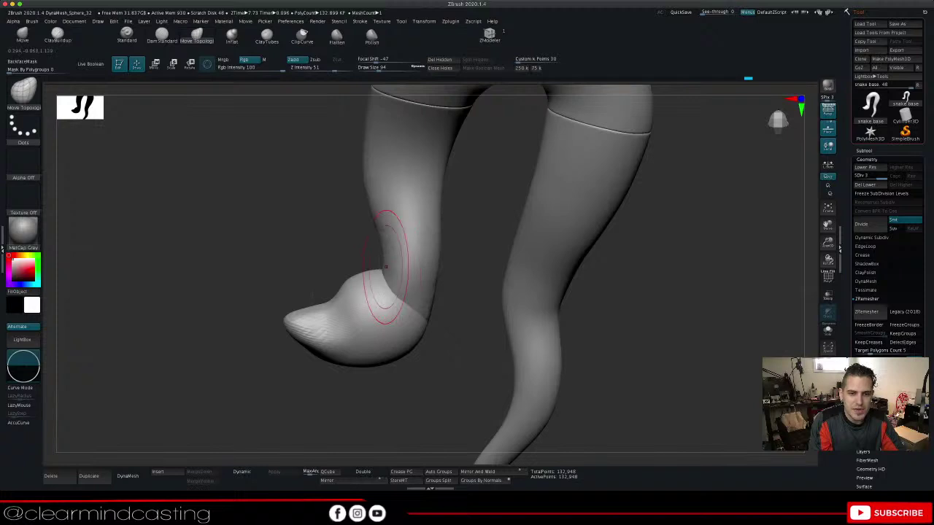
{"action": "left_click_drag", "start_coordinate": [386, 267], "coordinate": [392, 272]}
{"action": "right_click_drag", "start_coordinate": [402, 281], "coordinate": [540, 282]}
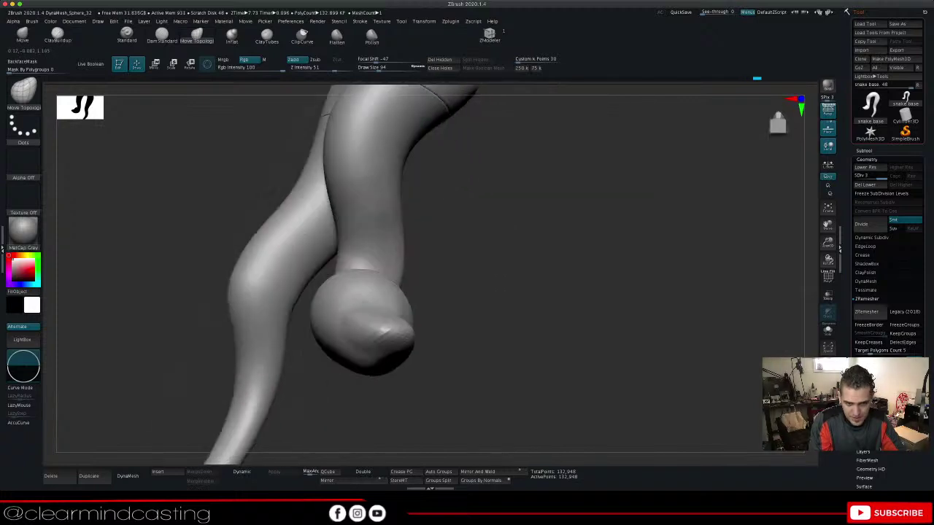
{"action": "mouse_move", "coordinate": [474, 286]}
{"action": "right_mouse_down"}
{"action": "mouse_move", "coordinate": [441, 275]}
{"action": "mouse_move", "coordinate": [529, 299]}
{"action": "mouse_move", "coordinate": [436, 277]}
{"action": "right_mouse_up"}
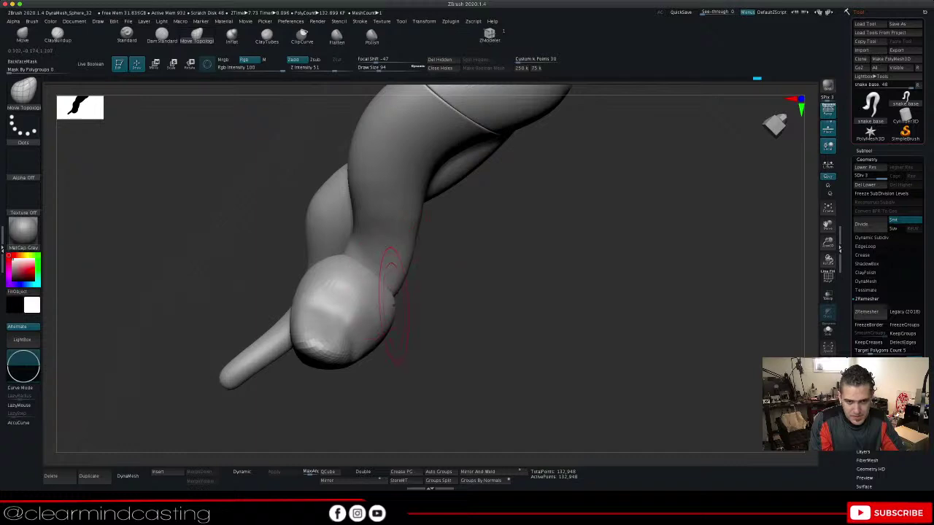
Pull the side of the head outward to widen it behind the snout
{"action": "left_click_drag", "start_coordinate": [394, 304], "coordinate": [400, 302]}
{"action": "left_click_drag", "start_coordinate": [329, 276], "coordinate": [322, 266]}
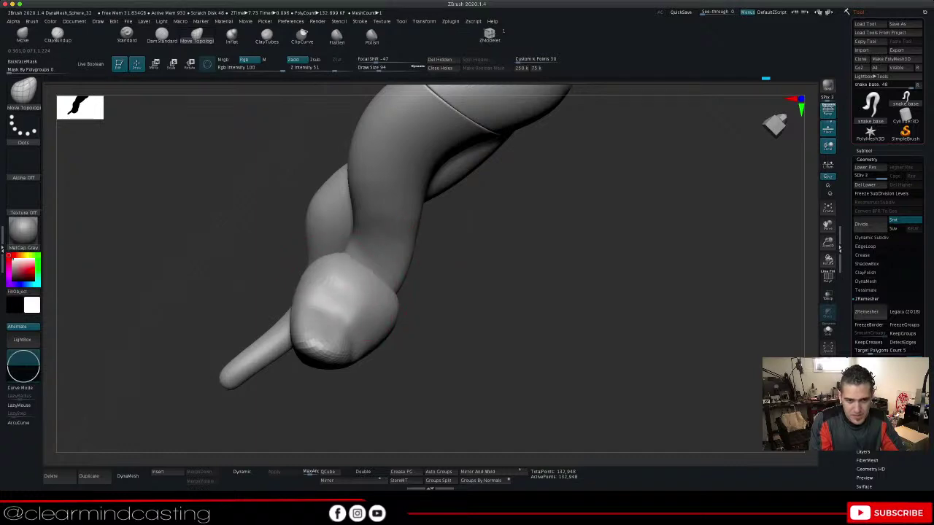
{"action": "left_click_drag", "start_coordinate": [438, 302], "coordinate": [498, 309]}
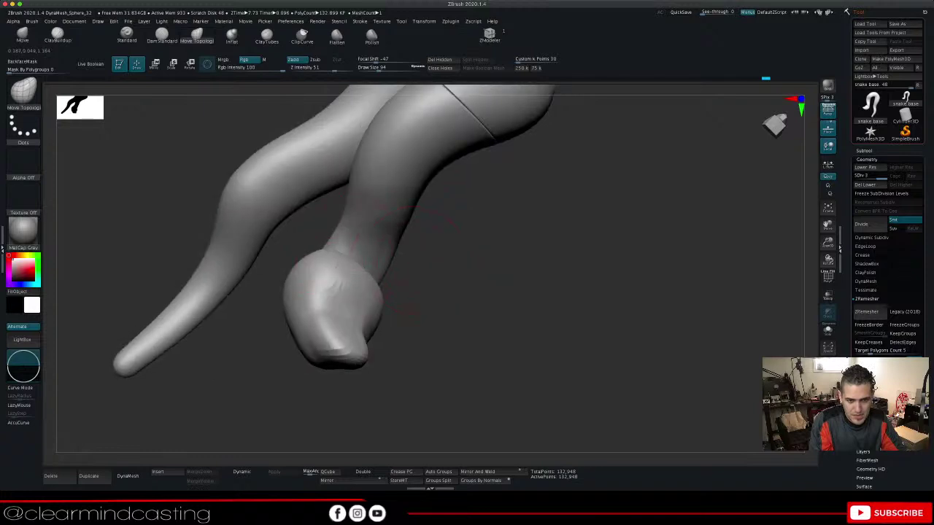
Reshape the seam where the neck meets the back of the head with Move Topological, and undo the last stroke
{"action": "mouse_move", "coordinate": [437, 303]}
{"action": "left_mouse_down"}
{"action": "mouse_move", "coordinate": [423, 252]}
{"action": "mouse_move", "coordinate": [467, 255]}
{"action": "left_mouse_up"}
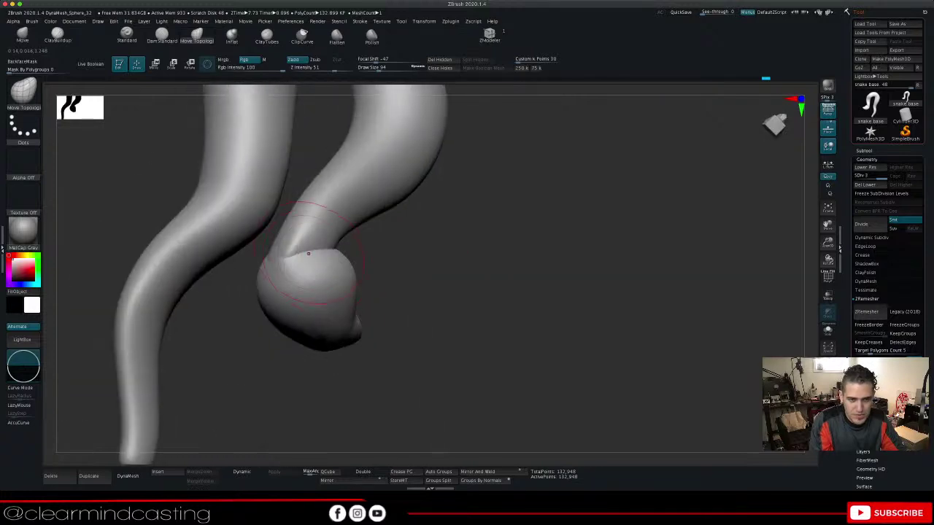
{"action": "left_click_drag", "start_coordinate": [309, 254], "coordinate": [327, 248]}
{"action": "mouse_move", "coordinate": [464, 244]}
{"action": "left_mouse_down"}
{"action": "mouse_move", "coordinate": [409, 256]}
{"action": "mouse_move", "coordinate": [437, 248]}
{"action": "left_mouse_up"}
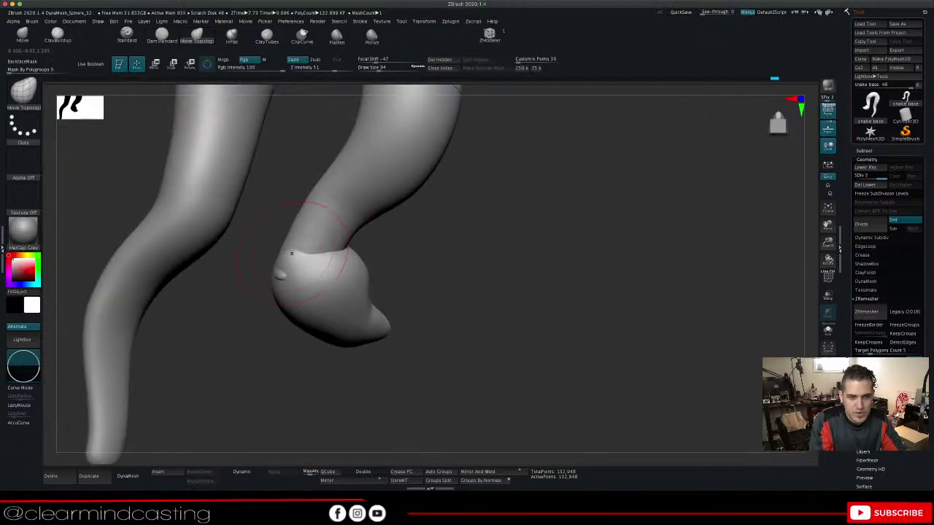
{"action": "left_click_drag", "start_coordinate": [309, 244], "coordinate": [316, 257]}
{"action": "key", "text": "ctrl+z"}
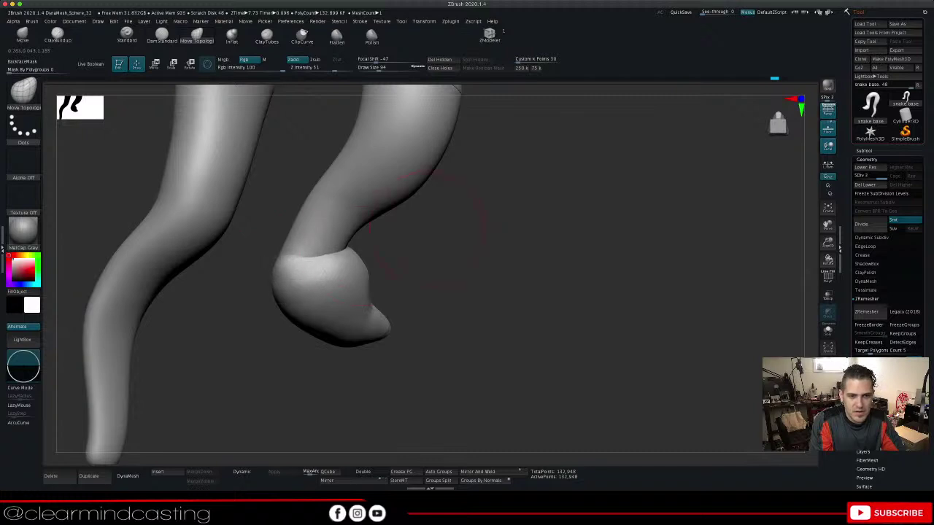
Push the inner side of the neck inward just below the upper seam with Move Topological
{"action": "mouse_move", "coordinate": [427, 230]}
{"action": "left_mouse_down"}
{"action": "mouse_move", "coordinate": [471, 238]}
{"action": "mouse_move", "coordinate": [432, 254]}
{"action": "left_mouse_up"}
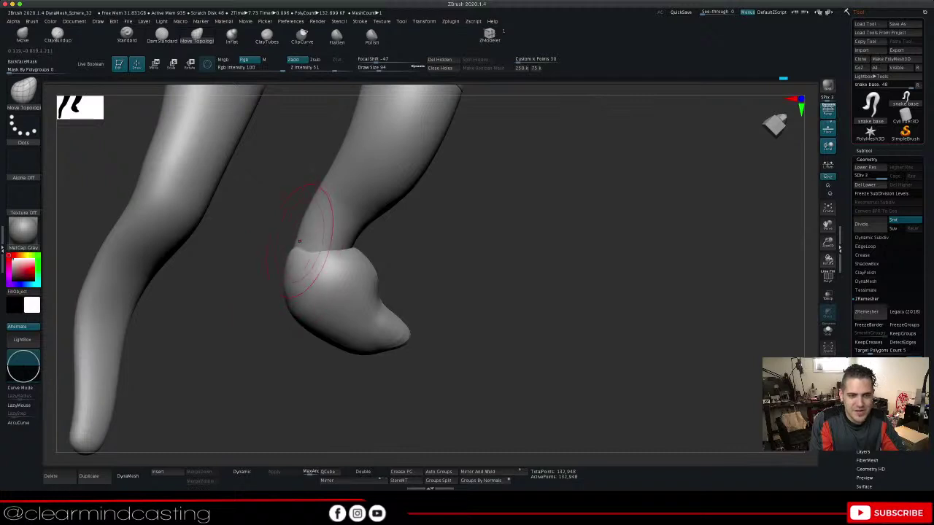
{"action": "mouse_move", "coordinate": [437, 273]}
{"action": "left_mouse_down"}
{"action": "mouse_move", "coordinate": [420, 292]}
{"action": "mouse_move", "coordinate": [372, 273]}
{"action": "mouse_move", "coordinate": [386, 292]}
{"action": "left_mouse_up"}
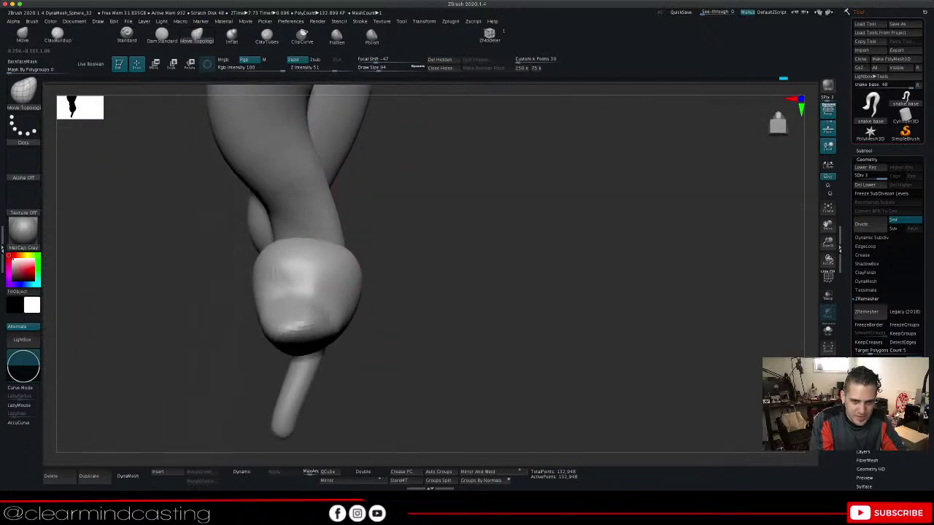
{"action": "mouse_move", "coordinate": [398, 251]}
{"action": "left_mouse_down"}
{"action": "mouse_move", "coordinate": [381, 245]}
{"action": "mouse_move", "coordinate": [435, 200]}
{"action": "left_mouse_up"}
{"action": "left_click_drag", "start_coordinate": [562, 219], "coordinate": [449, 208]}
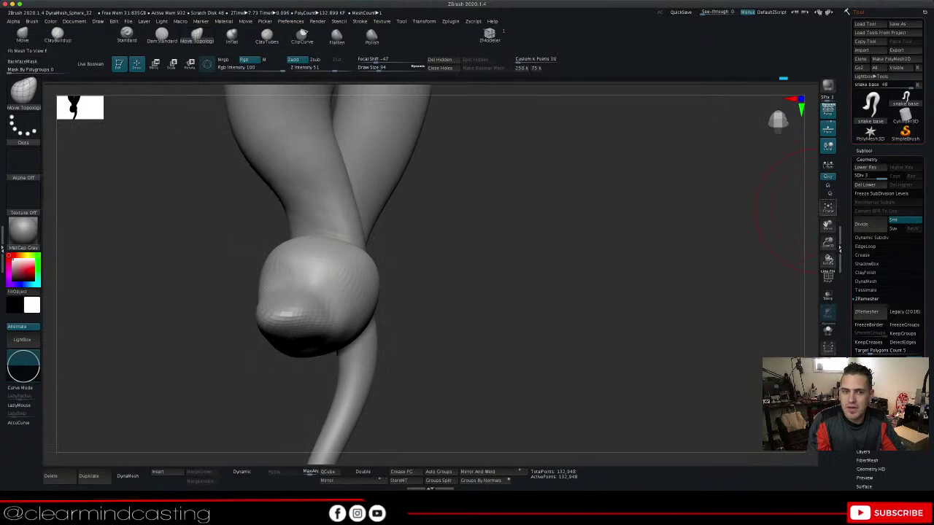
{"action": "left_click_drag", "start_coordinate": [828, 225], "coordinate": [847, 345]}
{"action": "left_click_drag", "start_coordinate": [827, 260], "coordinate": [894, 256]}
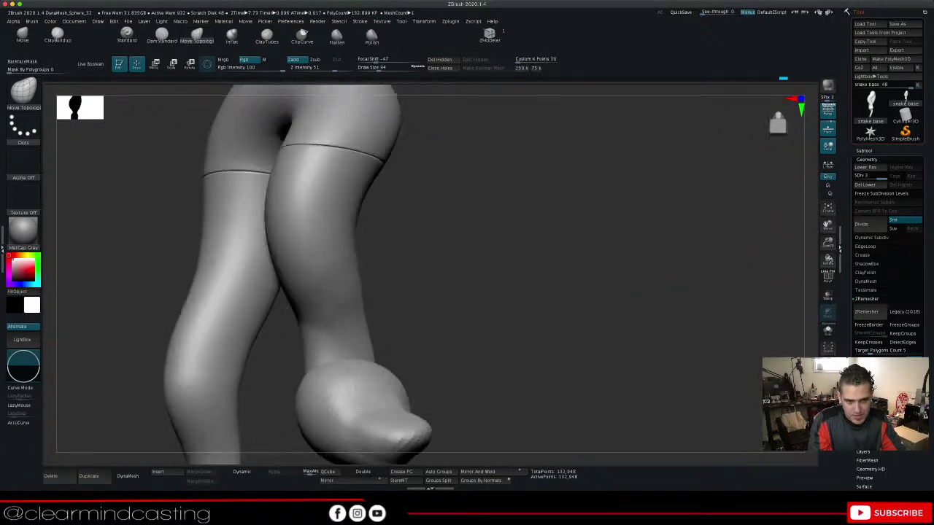
{"action": "left_click_drag", "start_coordinate": [584, 226], "coordinate": [467, 221]}
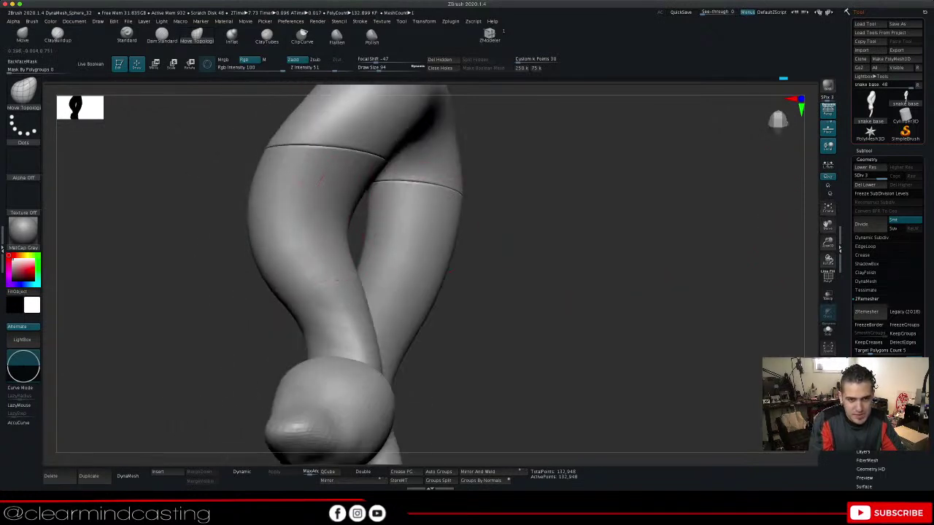
{"action": "left_click_drag", "start_coordinate": [346, 229], "coordinate": [332, 233]}
{"action": "left_click_drag", "start_coordinate": [558, 237], "coordinate": [492, 232]}
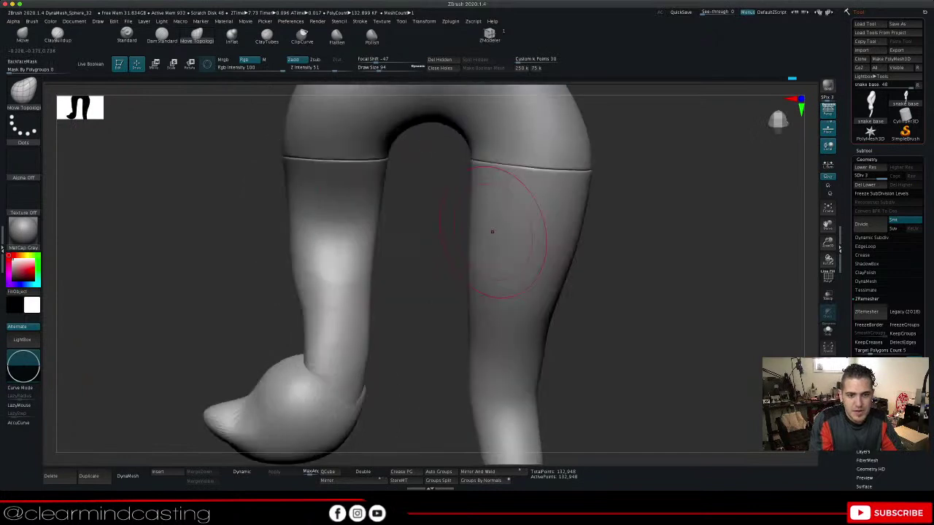
{"action": "left_click_drag", "start_coordinate": [375, 225], "coordinate": [368, 227]}
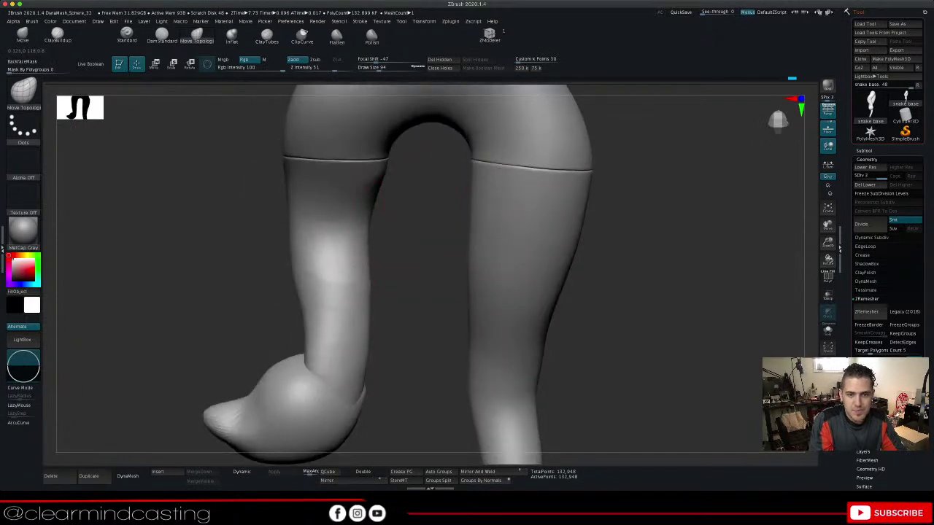
Refine the neck's curve around its upper seam with Move Topological, working from several sides
{"action": "mouse_move", "coordinate": [427, 229]}
{"action": "left_mouse_down"}
{"action": "mouse_move", "coordinate": [522, 237]}
{"action": "mouse_move", "coordinate": [481, 245]}
{"action": "left_mouse_up"}
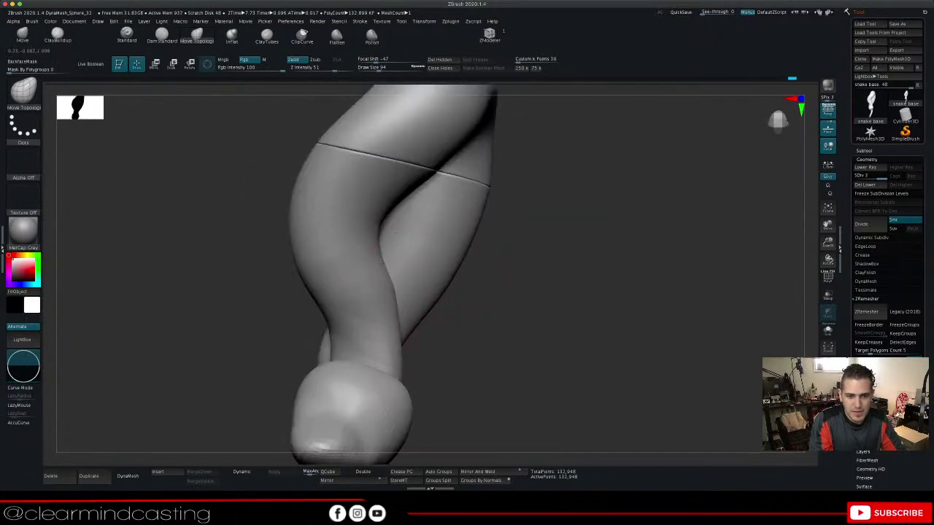
{"action": "mouse_move", "coordinate": [459, 310]}
{"action": "left_mouse_down"}
{"action": "mouse_move", "coordinate": [398, 306]}
{"action": "mouse_move", "coordinate": [423, 267]}
{"action": "left_mouse_up"}
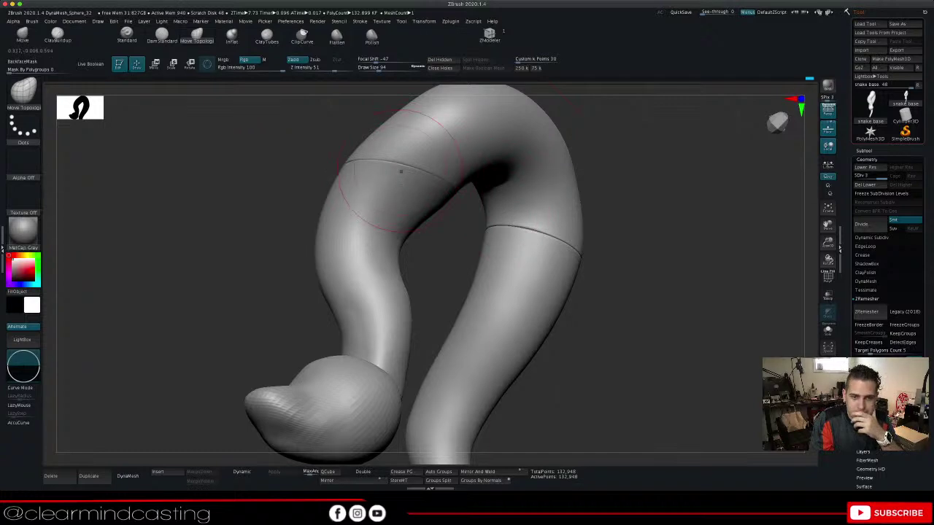
{"action": "left_click_drag", "start_coordinate": [445, 256], "coordinate": [576, 285]}
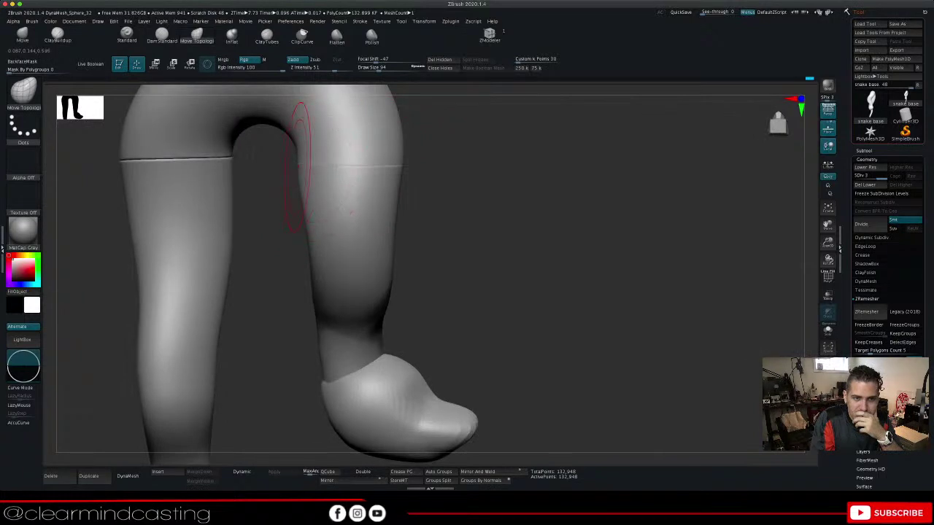
{"action": "left_click_drag", "start_coordinate": [447, 179], "coordinate": [411, 190]}
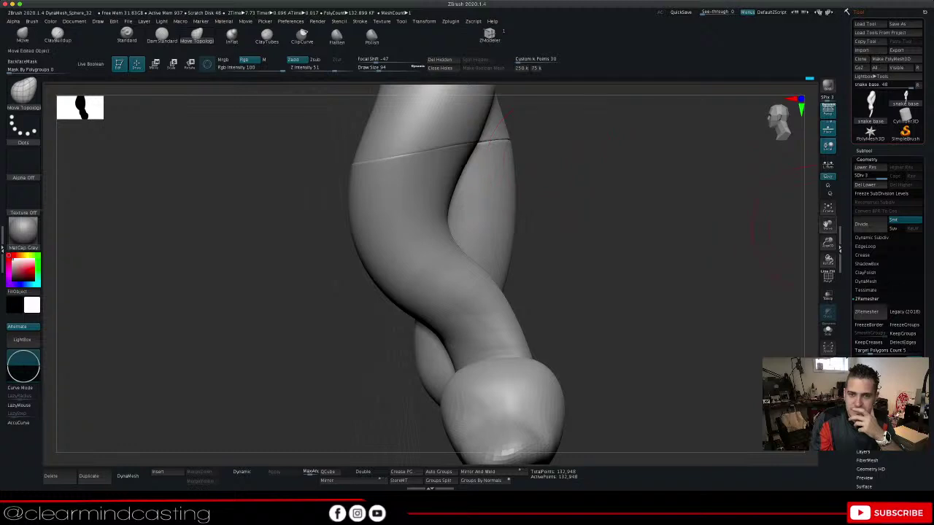
{"action": "mouse_move", "coordinate": [828, 225]}
{"action": "left_mouse_down"}
{"action": "mouse_move", "coordinate": [705, 282]}
{"action": "mouse_move", "coordinate": [584, 248]}
{"action": "left_mouse_up"}
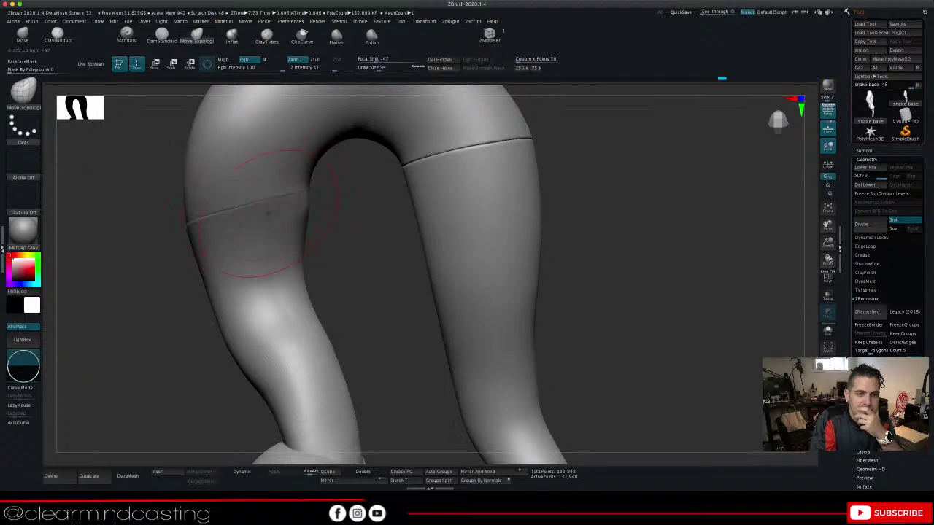
{"action": "mouse_move", "coordinate": [361, 219]}
{"action": "left_mouse_down"}
{"action": "mouse_move", "coordinate": [276, 226]}
{"action": "mouse_move", "coordinate": [286, 234]}
{"action": "left_mouse_up"}
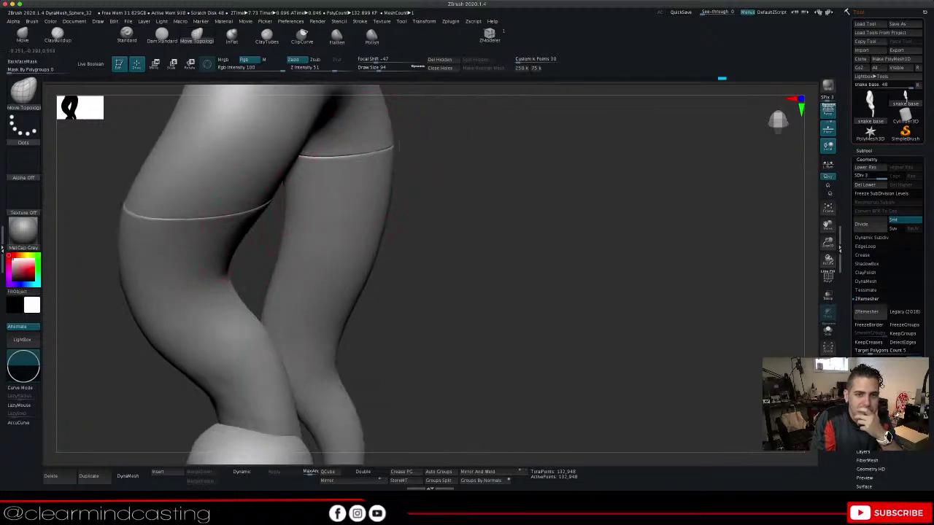
{"action": "left_click_drag", "start_coordinate": [399, 148], "coordinate": [362, 139]}
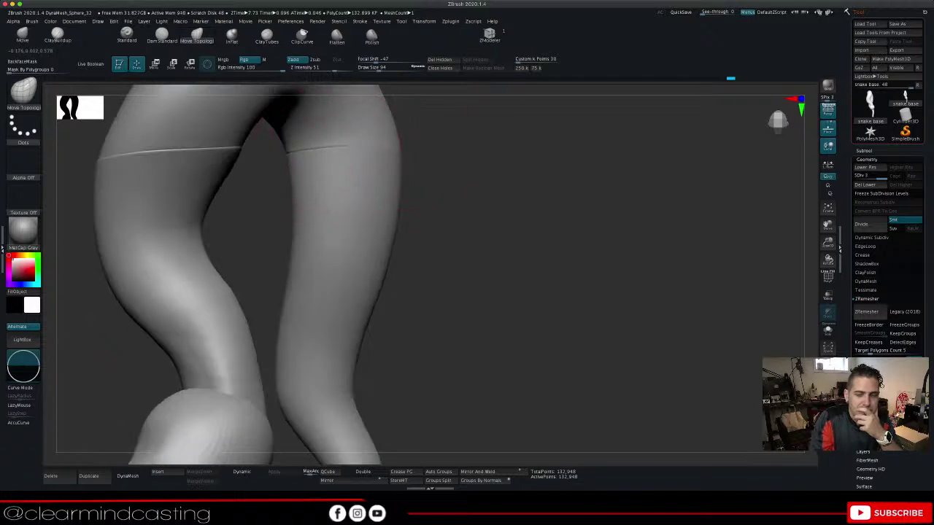
Examine the head and snout from below and the neck bends behind them
{"action": "left_click_drag", "start_coordinate": [485, 309], "coordinate": [261, 280]}
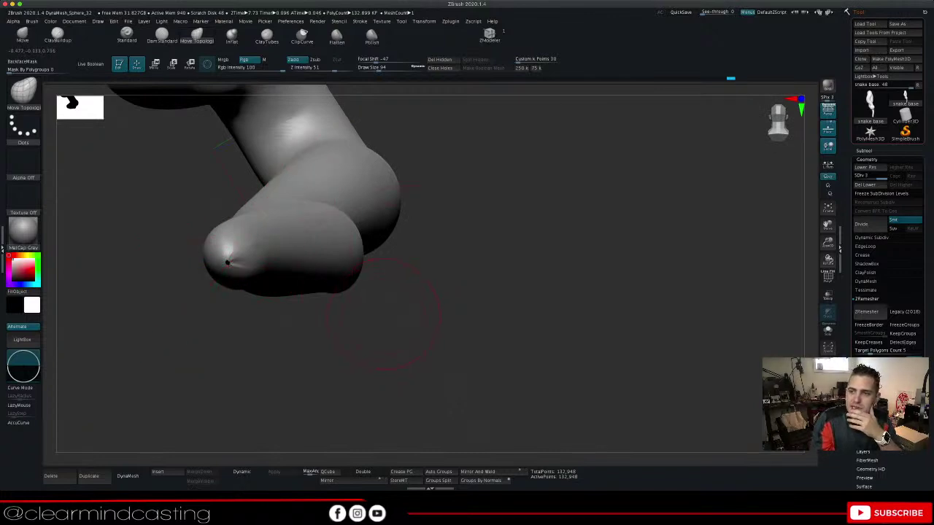
{"action": "left_click_drag", "start_coordinate": [828, 224], "coordinate": [921, 226]}
{"action": "left_click_drag", "start_coordinate": [828, 242], "coordinate": [833, 289]}
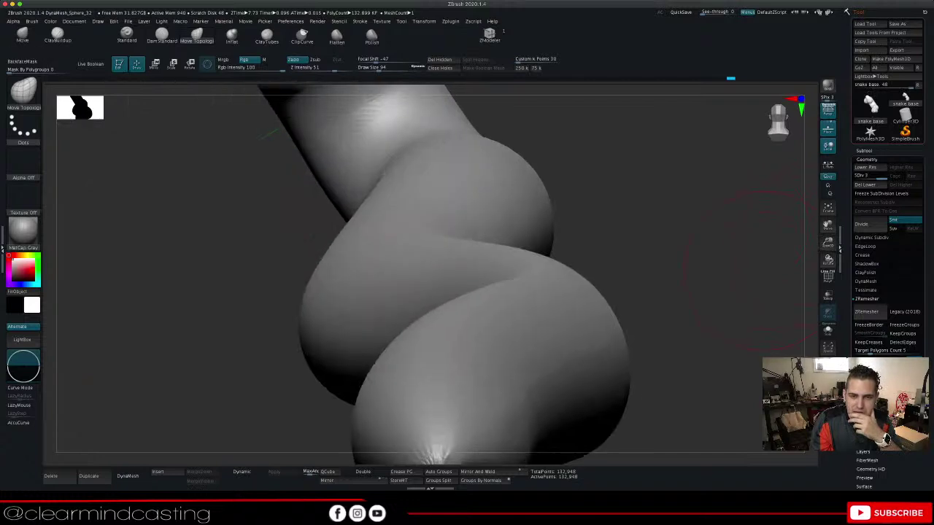
{"action": "left_click_drag", "start_coordinate": [719, 307], "coordinate": [690, 285]}
{"action": "left_click_drag", "start_coordinate": [408, 255], "coordinate": [410, 234]}
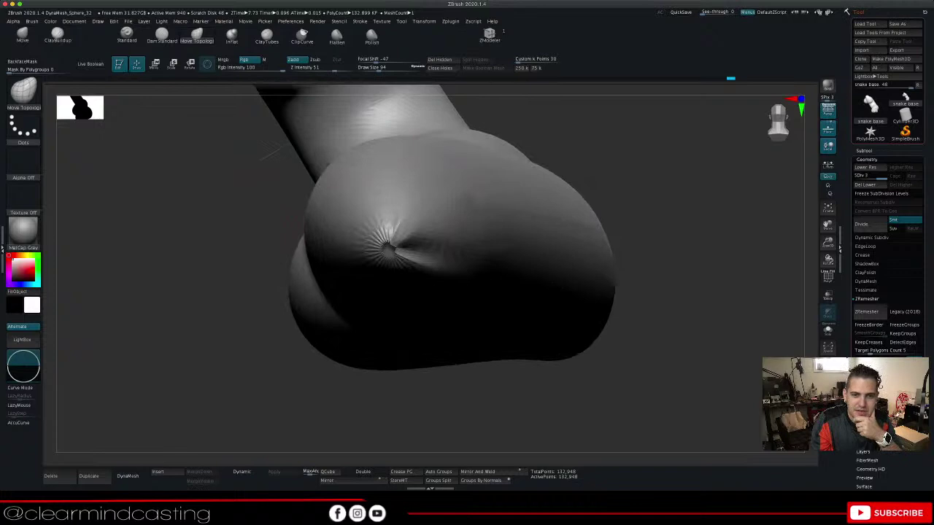
{"action": "mouse_move", "coordinate": [678, 219]}
{"action": "left_mouse_down"}
{"action": "mouse_move", "coordinate": [657, 303]}
{"action": "mouse_move", "coordinate": [635, 335]}
{"action": "mouse_move", "coordinate": [620, 328]}
{"action": "mouse_move", "coordinate": [619, 337]}
{"action": "left_mouse_up"}
{"action": "left_click_drag", "start_coordinate": [413, 148], "coordinate": [410, 137]}
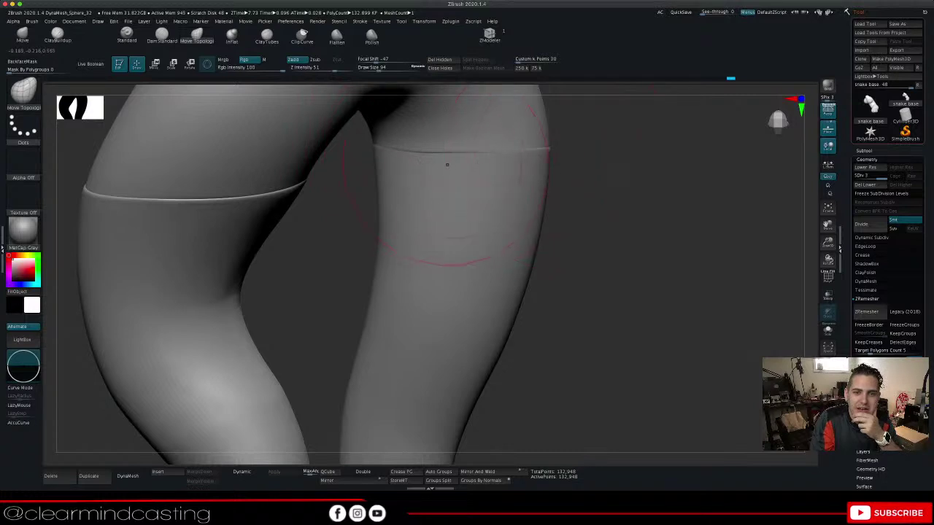
Adjust the tail side of the body around its upper seam to refine the large bend
{"action": "left_click_drag", "start_coordinate": [555, 170], "coordinate": [486, 157]}
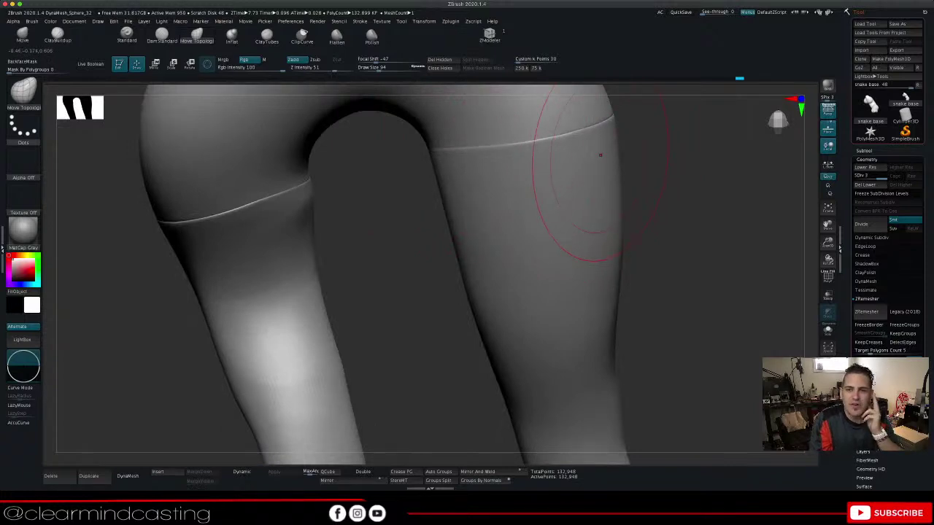
{"action": "right_click_drag", "start_coordinate": [602, 153], "coordinate": [564, 425]}
{"action": "right_click_drag", "start_coordinate": [660, 117], "coordinate": [544, 220], "text": "alt"}
{"action": "mouse_move", "coordinate": [643, 230]}
{"action": "right_mouse_down"}
{"action": "mouse_move", "coordinate": [606, 234]}
{"action": "mouse_move", "coordinate": [547, 211]}
{"action": "right_mouse_up"}
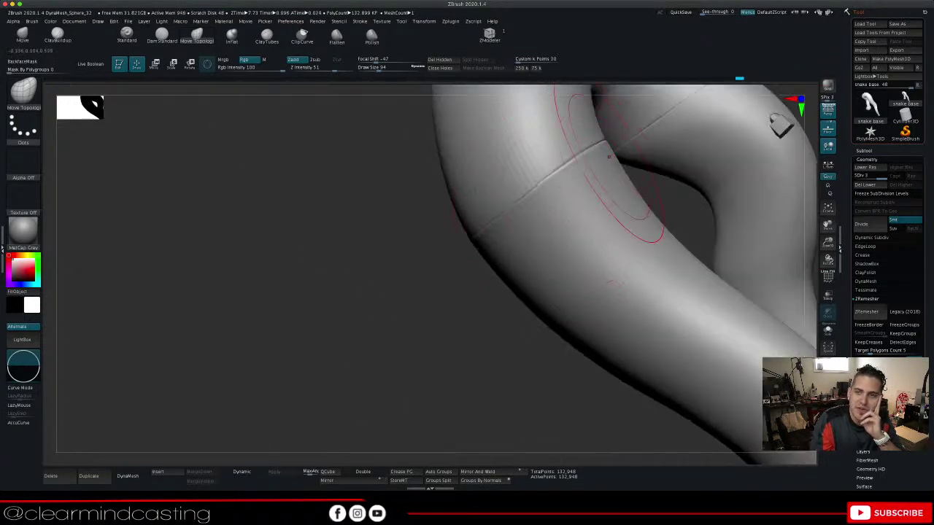
{"action": "mouse_move", "coordinate": [648, 226]}
{"action": "right_mouse_down"}
{"action": "mouse_move", "coordinate": [566, 241]}
{"action": "mouse_move", "coordinate": [595, 222]}
{"action": "mouse_move", "coordinate": [657, 225]}
{"action": "right_mouse_up"}
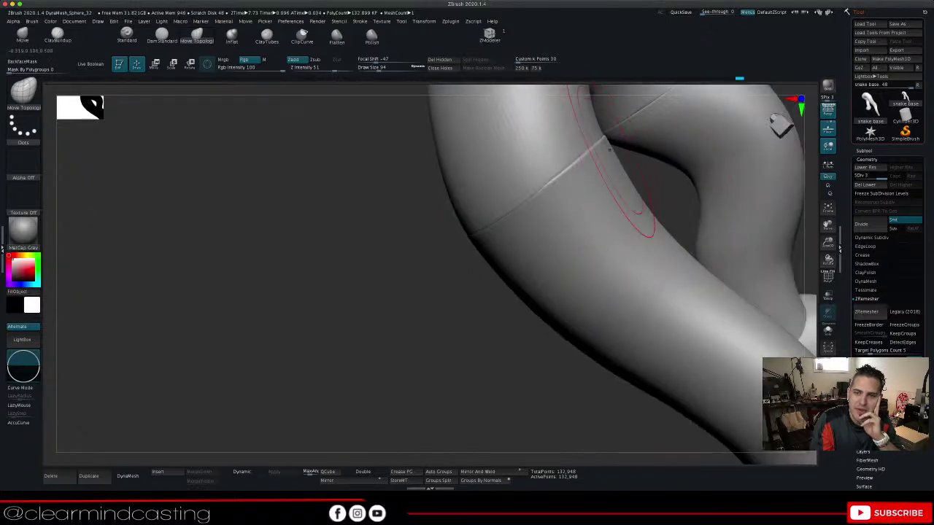
{"action": "right_click_drag", "start_coordinate": [561, 206], "coordinate": [524, 221]}
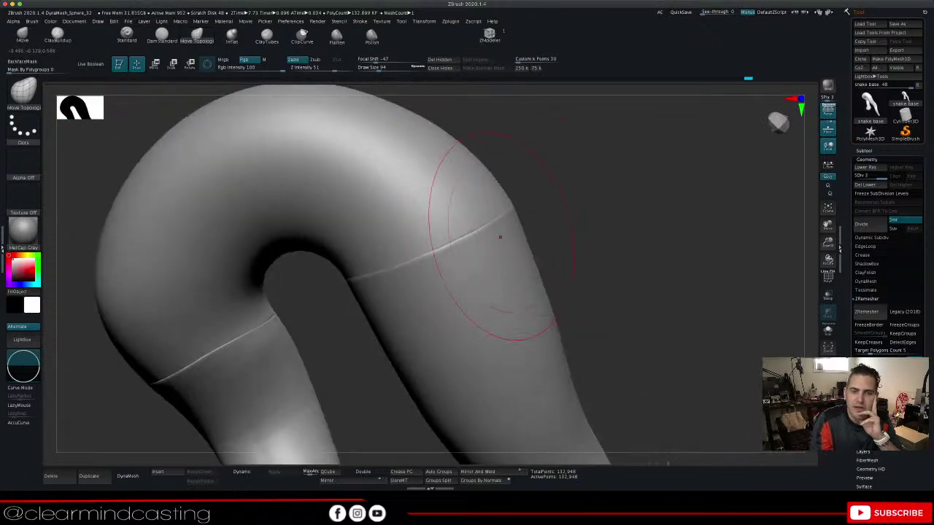
Smooth the front of the neck just above the head
{"action": "left_click_drag", "start_coordinate": [607, 209], "coordinate": [718, 219]}
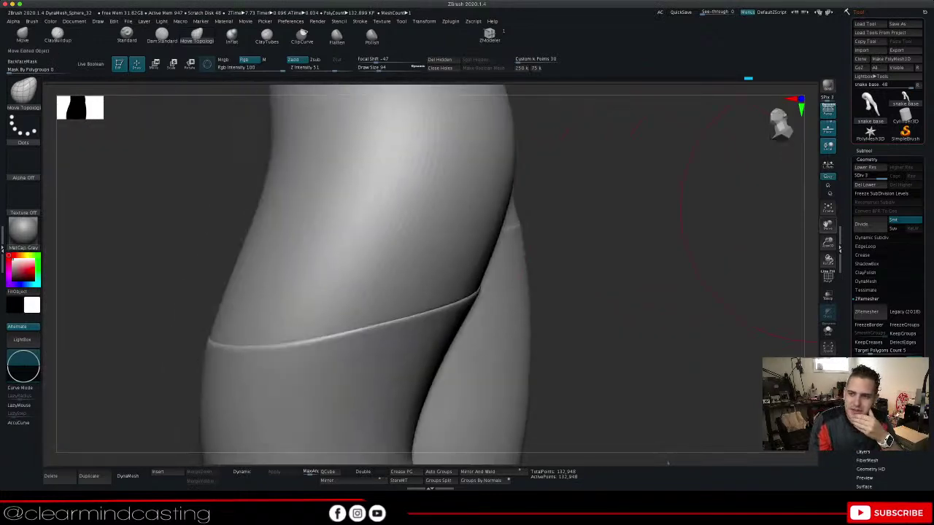
{"action": "left_click_drag", "start_coordinate": [827, 243], "coordinate": [761, 21]}
{"action": "left_click_drag", "start_coordinate": [536, 208], "coordinate": [503, 226]}
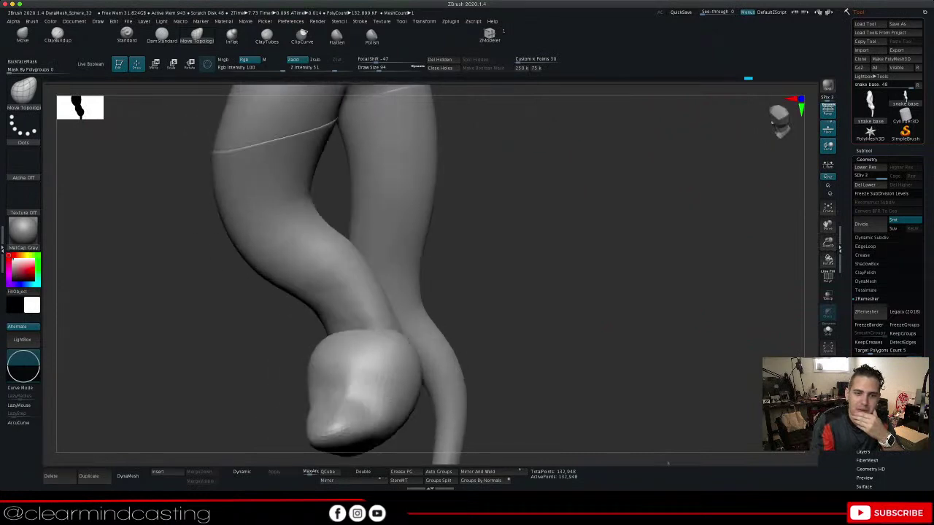
{"action": "mouse_move", "coordinate": [357, 257]}
{"action": "right_mouse_down"}
{"action": "mouse_move", "coordinate": [453, 246]}
{"action": "mouse_move", "coordinate": [504, 257]}
{"action": "right_mouse_up"}
{"action": "mouse_move", "coordinate": [406, 285]}
{"action": "right_mouse_down"}
{"action": "mouse_move", "coordinate": [367, 292]}
{"action": "mouse_move", "coordinate": [390, 293]}
{"action": "mouse_move", "coordinate": [378, 299]}
{"action": "right_mouse_up"}
{"action": "mouse_move", "coordinate": [365, 309]}
{"action": "left_mouse_down", "text": "shift"}
{"action": "mouse_move", "coordinate": [355, 273]}
{"action": "mouse_move", "coordinate": [376, 280]}
{"action": "mouse_move", "coordinate": [365, 234]}
{"action": "mouse_move", "coordinate": [369, 269]}
{"action": "left_mouse_up", "text": "shift"}
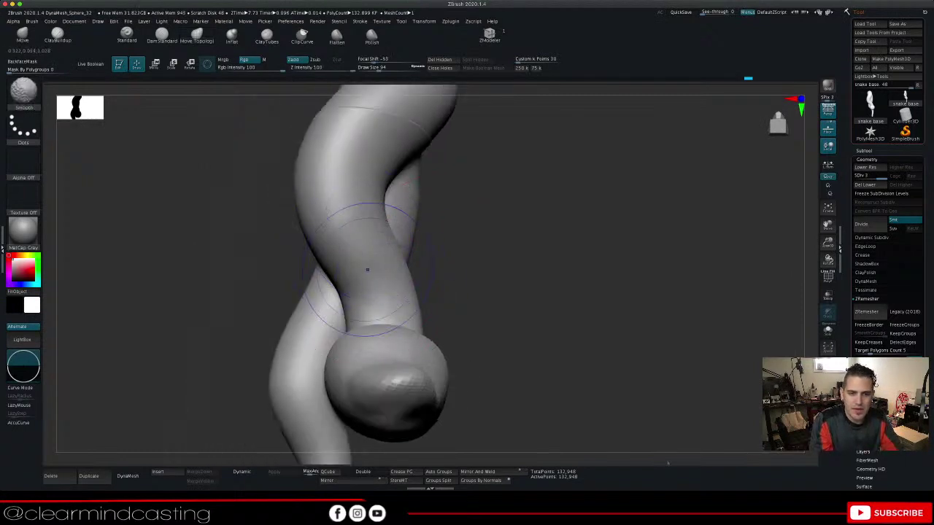
Nudge the side and back of the neck above the head with small Move Topological strokes
{"action": "right_click_drag", "start_coordinate": [481, 241], "coordinate": [445, 243]}
{"action": "right_click_drag", "start_coordinate": [668, 463], "coordinate": [591, 458]}
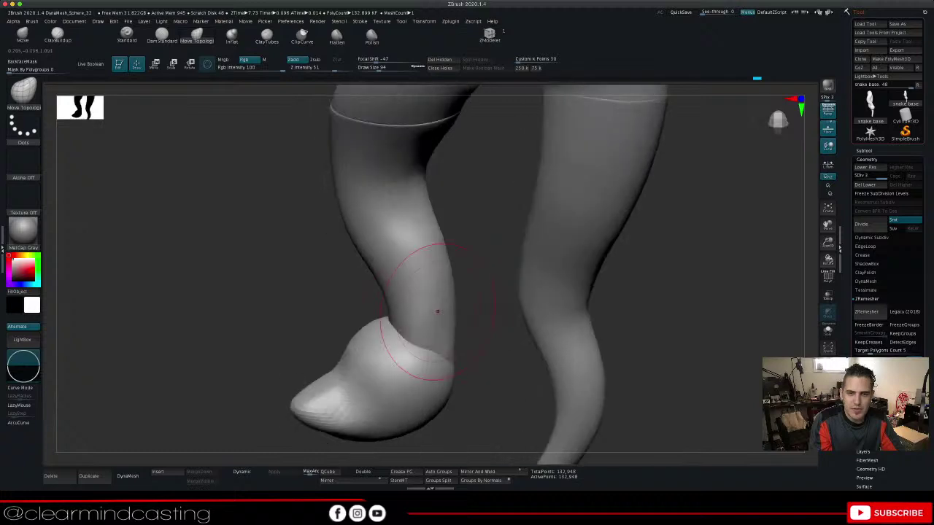
{"action": "left_click_drag", "start_coordinate": [438, 311], "coordinate": [445, 296]}
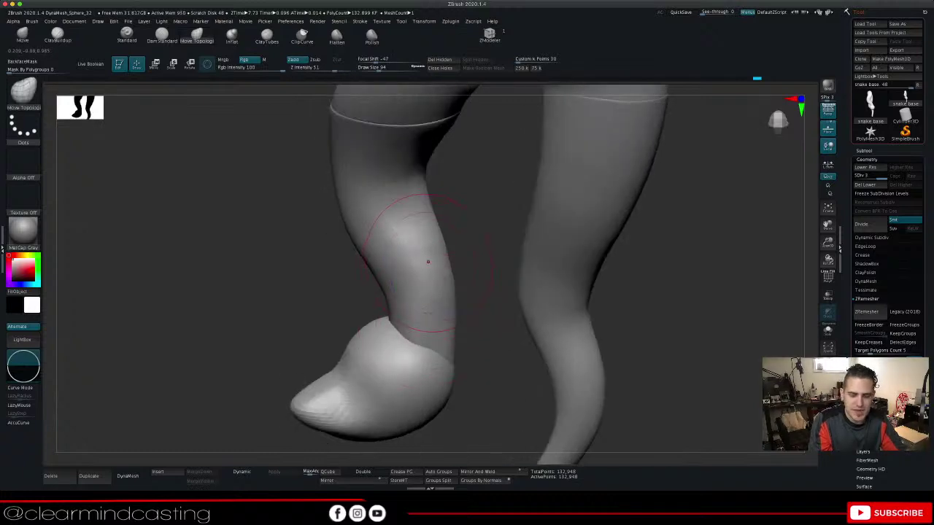
{"action": "key", "text": "ctrl"}
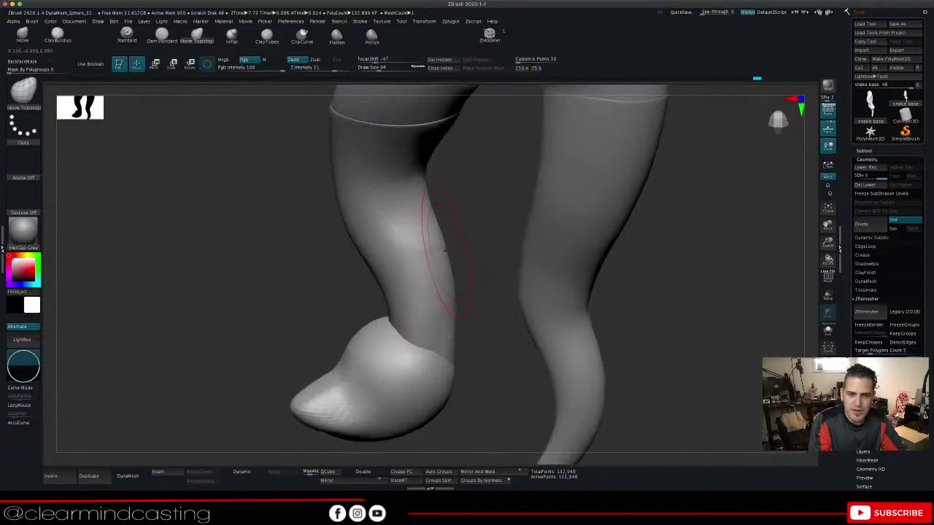
{"action": "left_click_drag", "start_coordinate": [421, 229], "coordinate": [425, 238]}
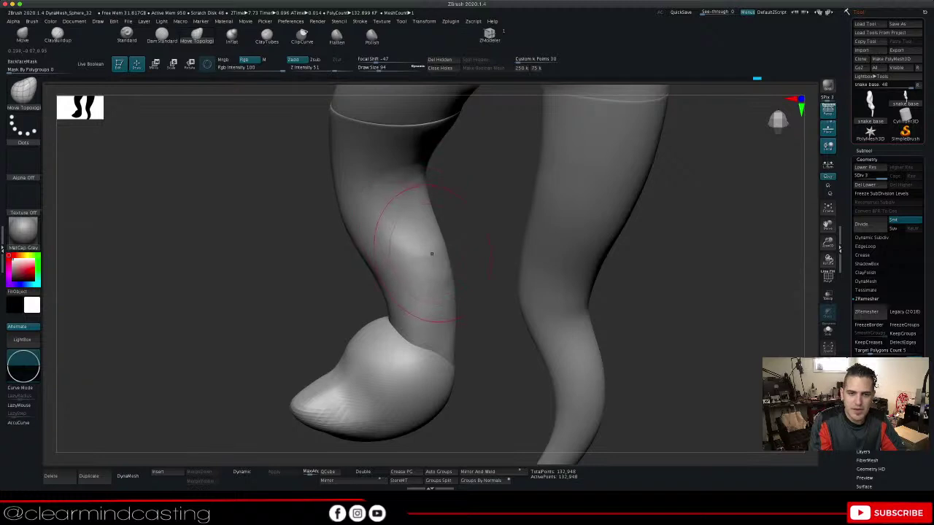
{"action": "key", "text": "shift"}
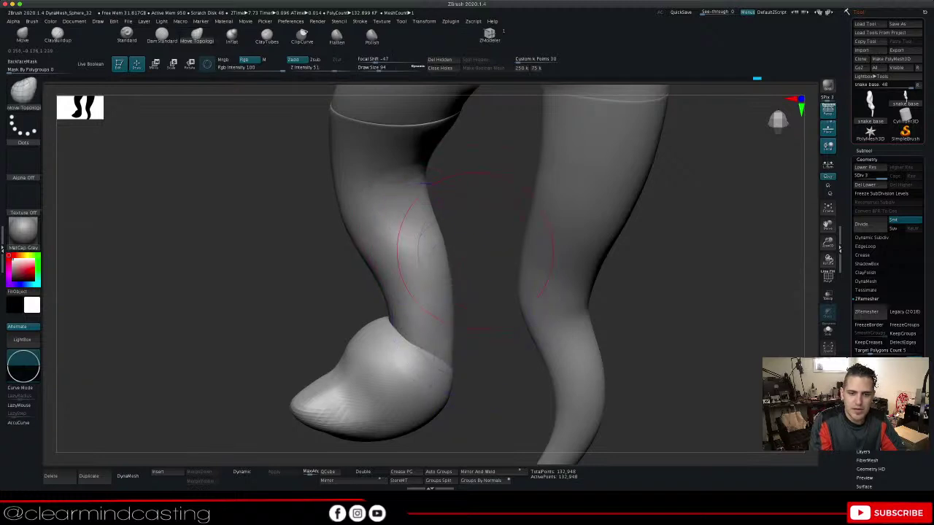
Push in the lower back of the head and reshape the seam where it meets the neck
{"action": "left_click_drag", "start_coordinate": [467, 252], "coordinate": [527, 265]}
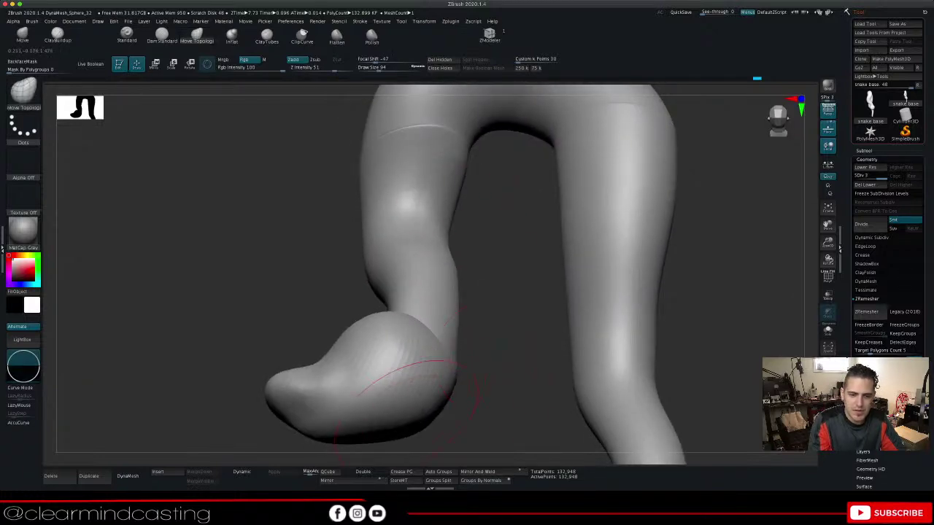
{"action": "mouse_move", "coordinate": [438, 415]}
{"action": "left_mouse_down"}
{"action": "mouse_move", "coordinate": [429, 401]}
{"action": "mouse_move", "coordinate": [413, 415]}
{"action": "left_mouse_up"}
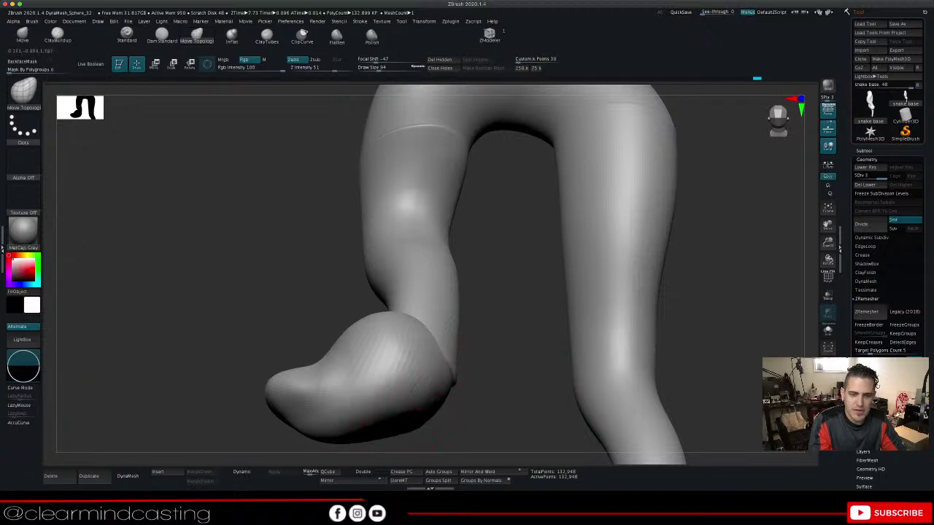
{"action": "left_click_drag", "start_coordinate": [462, 374], "coordinate": [454, 378]}
{"action": "left_click_drag", "start_coordinate": [450, 345], "coordinate": [456, 345]}
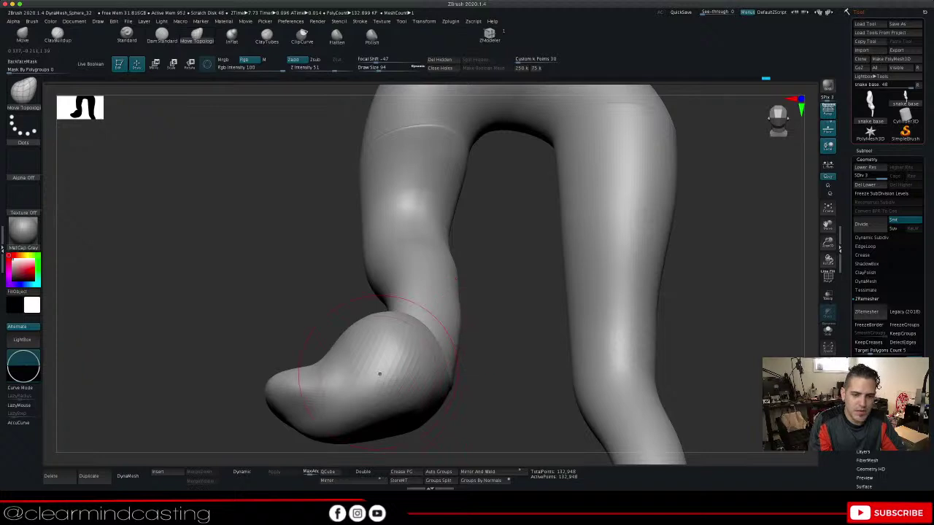
Reshape the underside and back of the snake's head and the adjoining neck with the Move Topological brush
{"action": "left_click_drag", "start_coordinate": [345, 433], "coordinate": [350, 416]}
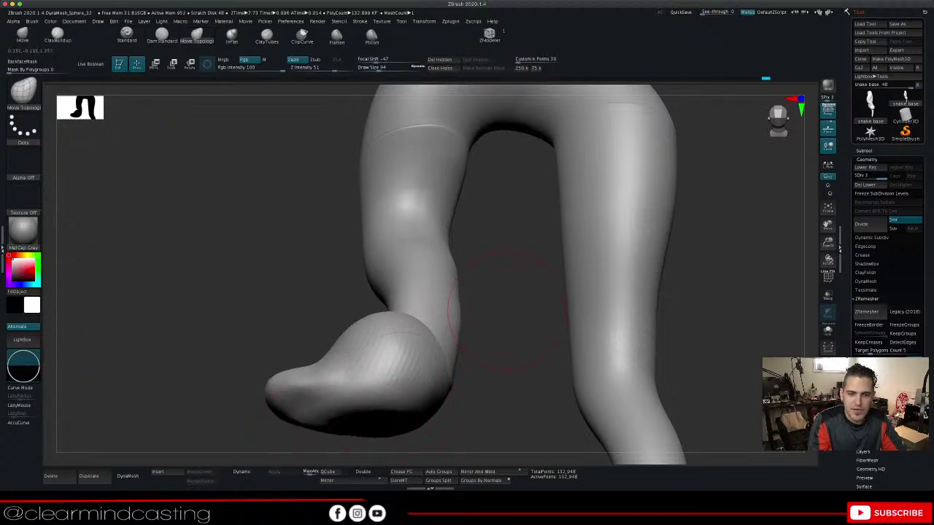
{"action": "mouse_move", "coordinate": [519, 263]}
{"action": "left_mouse_down"}
{"action": "mouse_move", "coordinate": [508, 321]}
{"action": "mouse_move", "coordinate": [555, 306]}
{"action": "mouse_move", "coordinate": [543, 309]}
{"action": "left_mouse_up"}
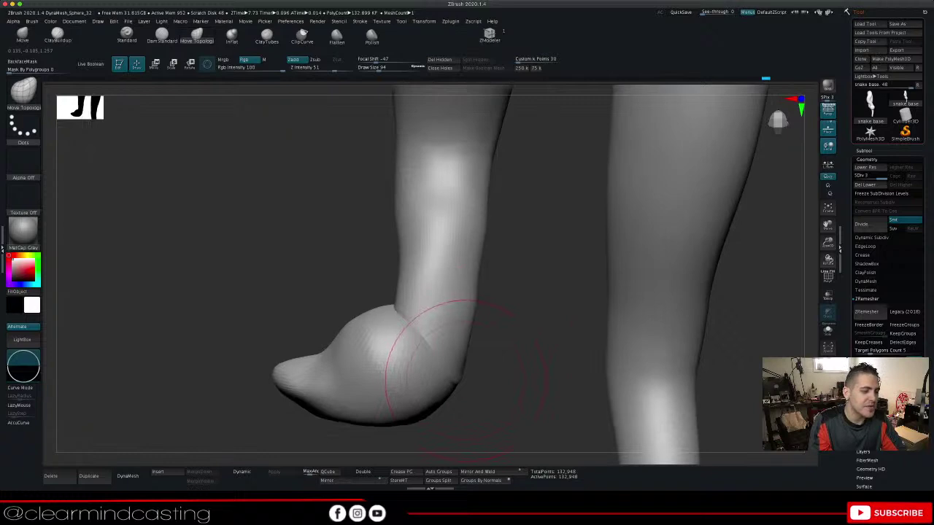
{"action": "left_click_drag", "start_coordinate": [520, 330], "coordinate": [574, 318]}
{"action": "left_click_drag", "start_coordinate": [458, 373], "coordinate": [463, 359]}
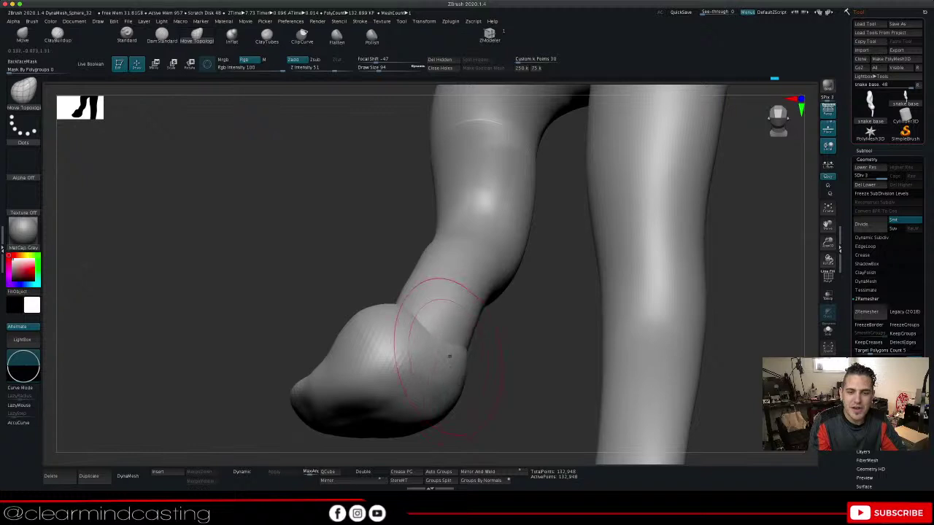
{"action": "left_click_drag", "start_coordinate": [470, 346], "coordinate": [467, 353]}
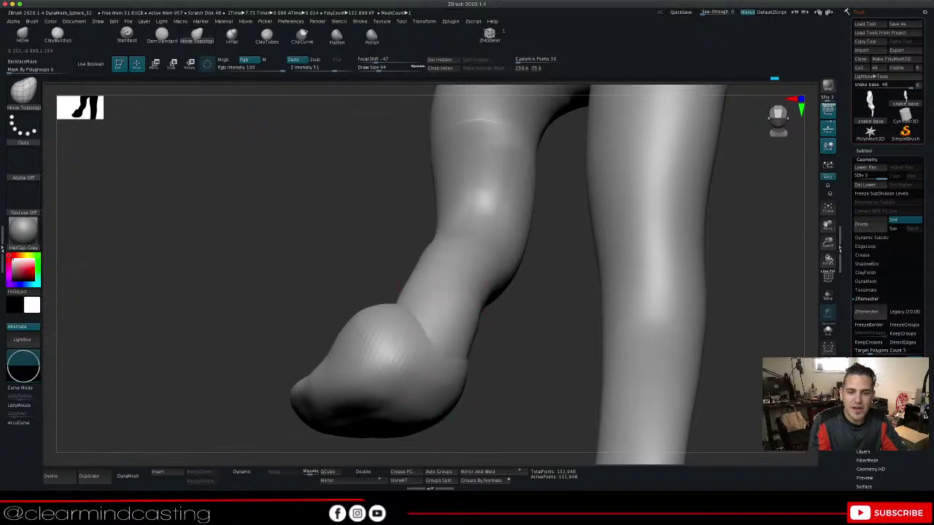
{"action": "mouse_move", "coordinate": [537, 329]}
{"action": "left_mouse_down"}
{"action": "mouse_move", "coordinate": [350, 321]}
{"action": "mouse_move", "coordinate": [536, 314]}
{"action": "left_mouse_up"}
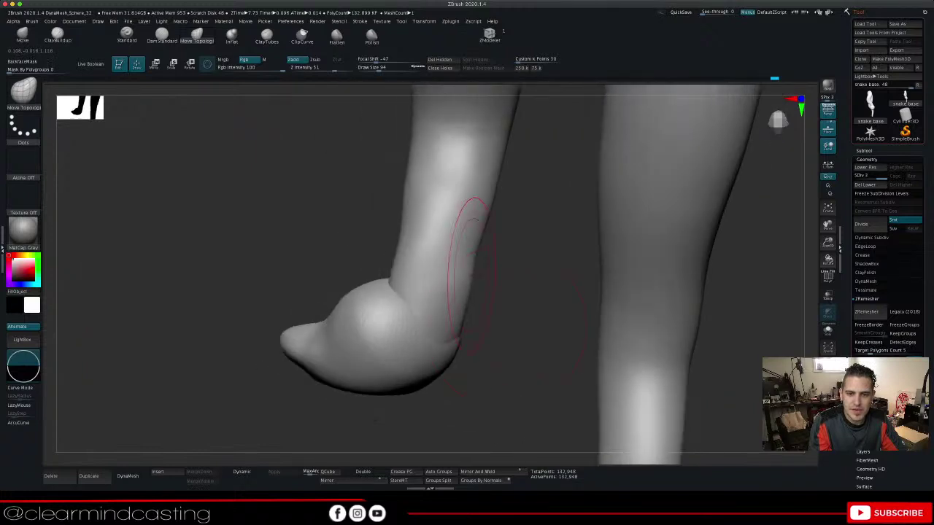
{"action": "mouse_move", "coordinate": [471, 257]}
{"action": "left_mouse_down"}
{"action": "mouse_move", "coordinate": [520, 252]}
{"action": "mouse_move", "coordinate": [527, 232]}
{"action": "mouse_move", "coordinate": [511, 251]}
{"action": "left_mouse_up"}
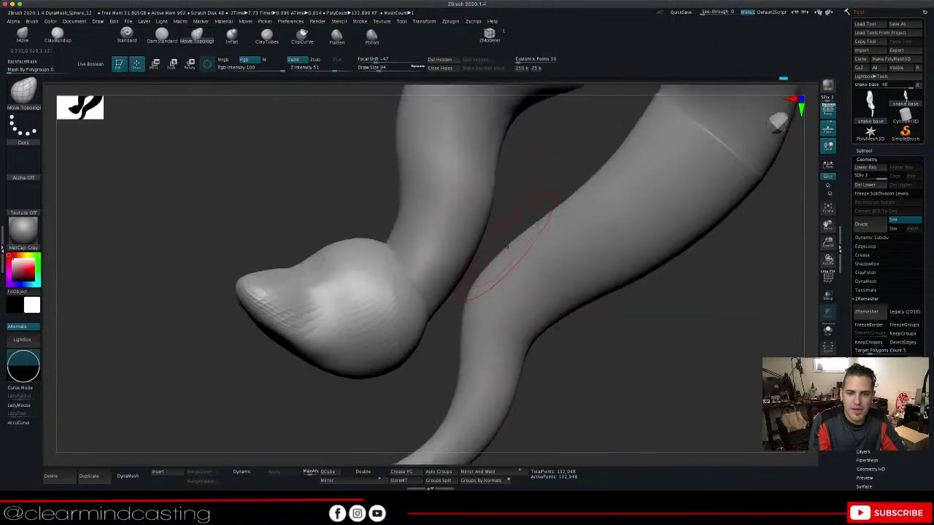
Examine the snake's head, neck curve and tail from several sides and distances
{"action": "mouse_move", "coordinate": [548, 184]}
{"action": "left_mouse_down"}
{"action": "mouse_move", "coordinate": [517, 156]}
{"action": "mouse_move", "coordinate": [556, 157]}
{"action": "mouse_move", "coordinate": [615, 177]}
{"action": "left_mouse_up"}
{"action": "left_click_drag", "start_coordinate": [828, 225], "coordinate": [697, 229]}
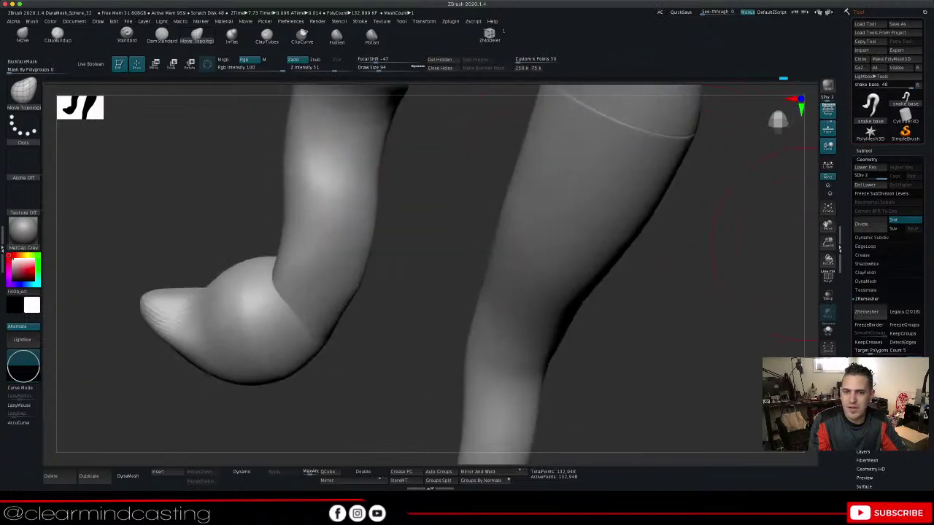
{"action": "left_click_drag", "start_coordinate": [824, 247], "coordinate": [717, 243]}
{"action": "mouse_move", "coordinate": [546, 253]}
{"action": "left_mouse_down"}
{"action": "mouse_move", "coordinate": [610, 238]}
{"action": "mouse_move", "coordinate": [671, 251]}
{"action": "mouse_move", "coordinate": [660, 259]}
{"action": "mouse_move", "coordinate": [678, 252]}
{"action": "mouse_move", "coordinate": [646, 255]}
{"action": "left_mouse_up"}
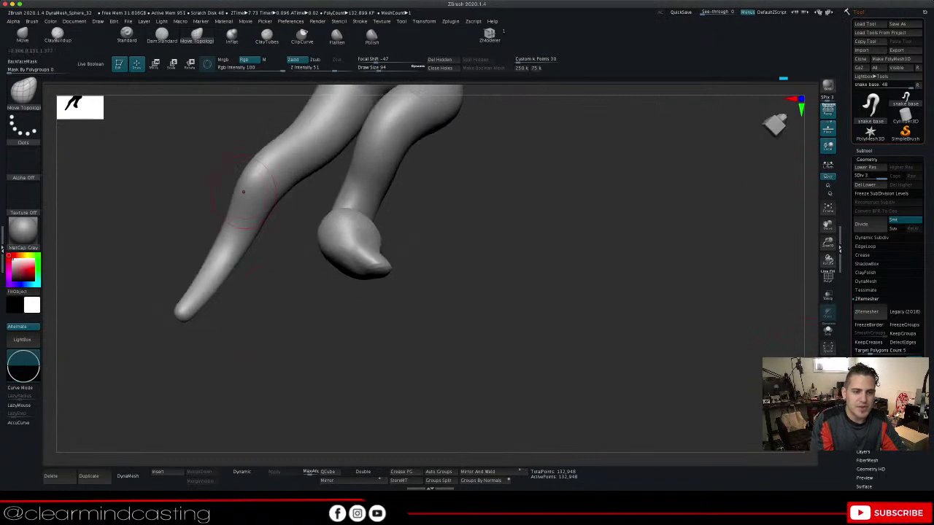
{"action": "left_click_drag", "start_coordinate": [511, 284], "coordinate": [630, 268]}
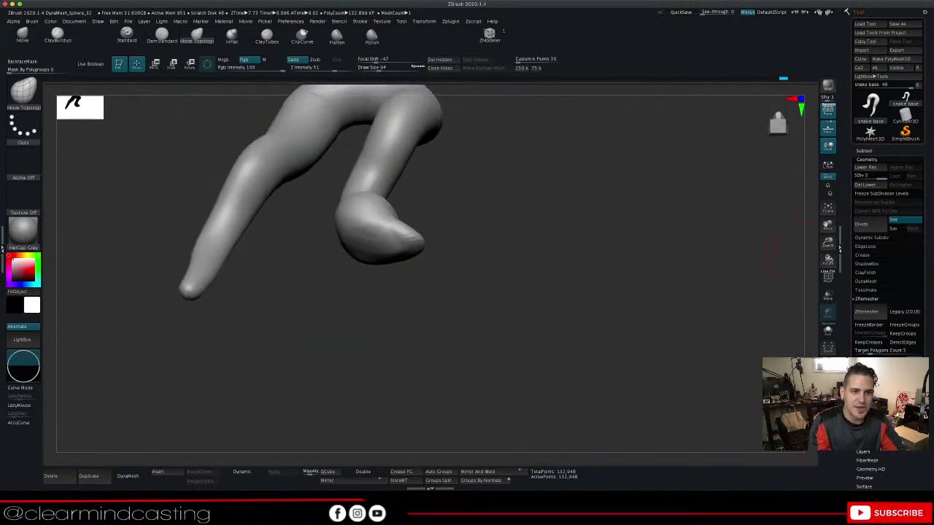
{"action": "mouse_move", "coordinate": [829, 242]}
{"action": "left_mouse_down"}
{"action": "mouse_move", "coordinate": [828, 219]}
{"action": "mouse_move", "coordinate": [829, 238]}
{"action": "left_mouse_up"}
{"action": "left_click_drag", "start_coordinate": [733, 256], "coordinate": [756, 274]}
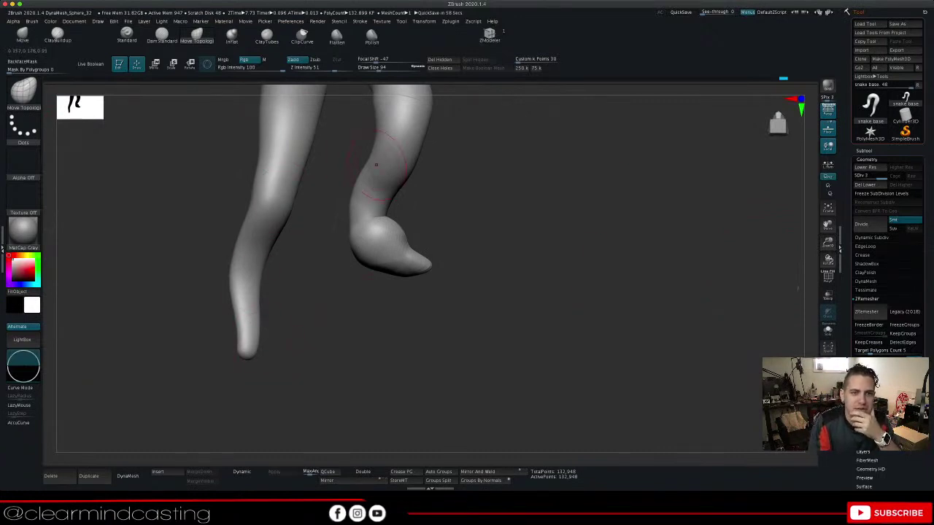
{"action": "left_click_drag", "start_coordinate": [474, 178], "coordinate": [723, 214]}
{"action": "left_click_drag", "start_coordinate": [829, 244], "coordinate": [813, 240]}
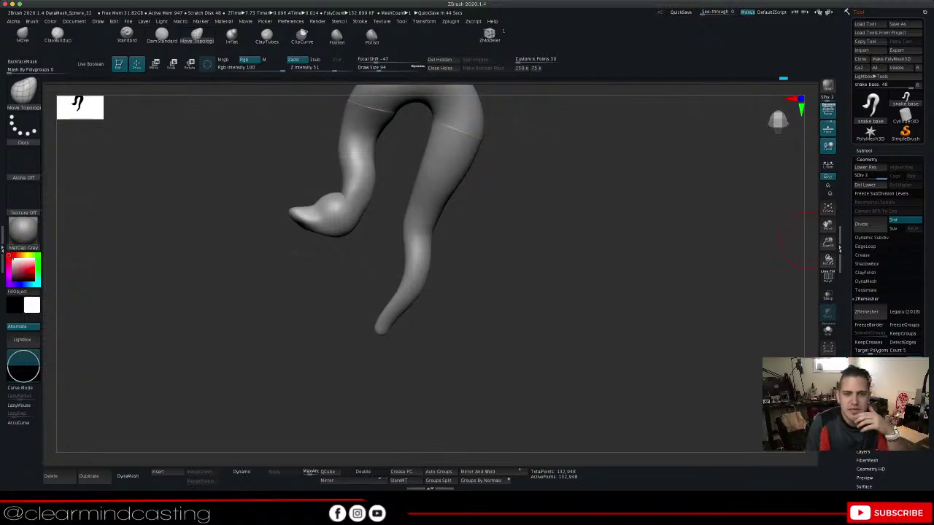
Lengthen the snake's tail tip and bend it into a slight curve with the Move Topological brush
{"action": "mouse_move", "coordinate": [482, 300]}
{"action": "left_mouse_down"}
{"action": "mouse_move", "coordinate": [537, 313]}
{"action": "mouse_move", "coordinate": [517, 306]}
{"action": "left_mouse_up"}
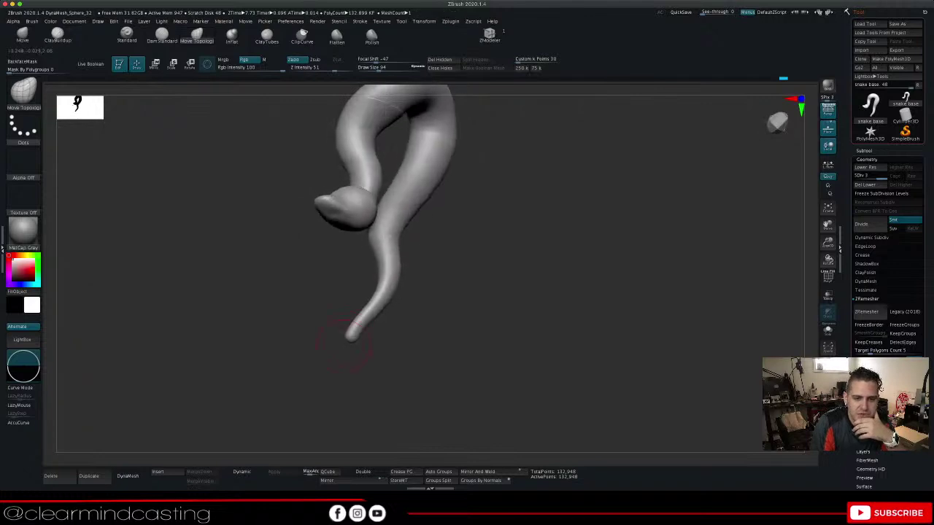
{"action": "left_click_drag", "start_coordinate": [352, 337], "coordinate": [348, 353]}
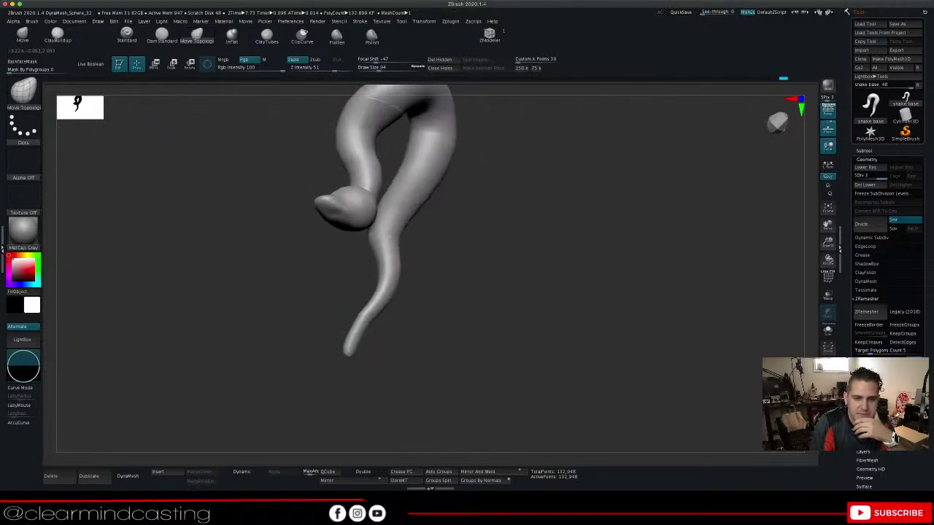
{"action": "left_click_drag", "start_coordinate": [366, 319], "coordinate": [355, 330]}
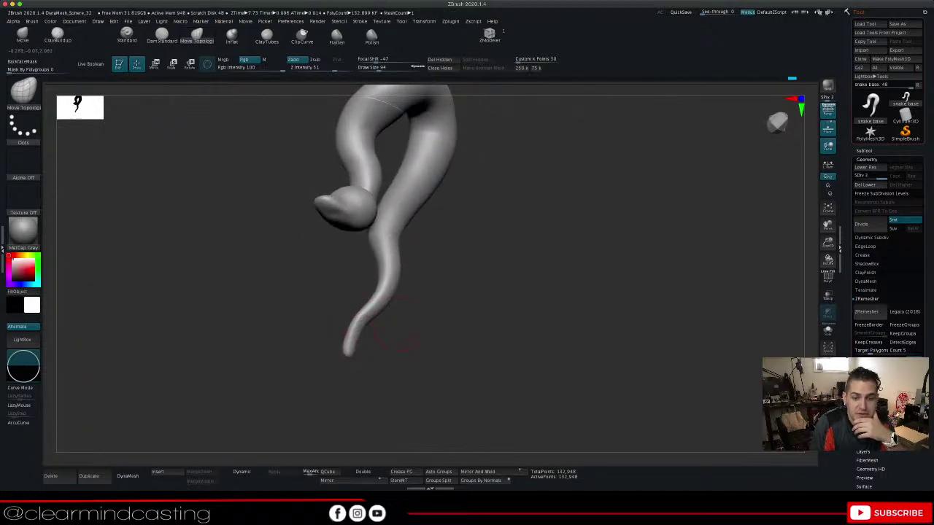
{"action": "mouse_move", "coordinate": [423, 341]}
{"action": "left_mouse_down"}
{"action": "mouse_move", "coordinate": [408, 365]}
{"action": "mouse_move", "coordinate": [390, 363]}
{"action": "mouse_move", "coordinate": [429, 357]}
{"action": "mouse_move", "coordinate": [418, 345]}
{"action": "mouse_move", "coordinate": [437, 328]}
{"action": "left_mouse_up"}
{"action": "left_click_drag", "start_coordinate": [342, 316], "coordinate": [348, 315]}
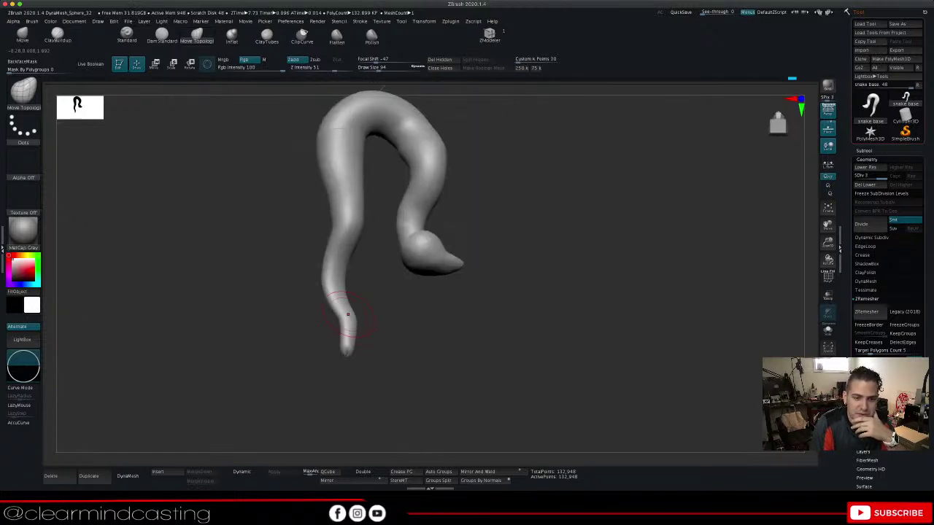
{"action": "left_click_drag", "start_coordinate": [408, 342], "coordinate": [379, 363]}
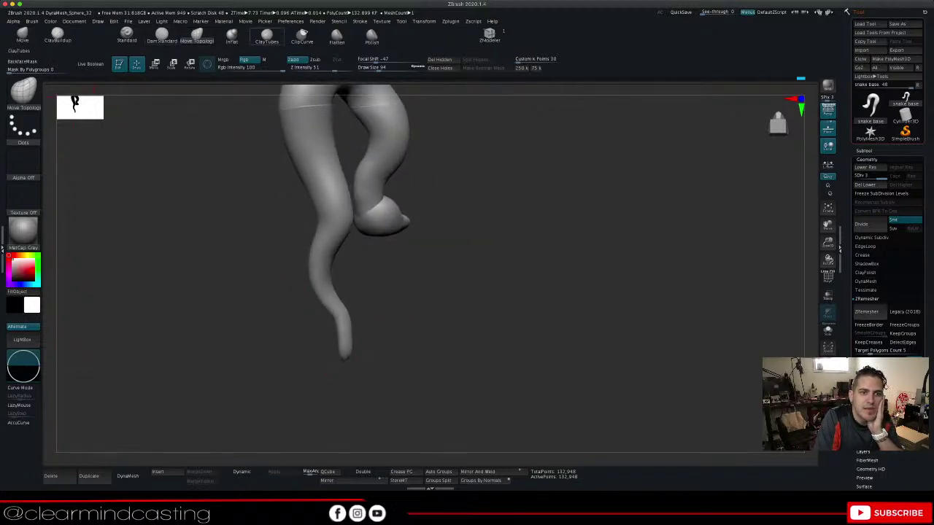
Set the Inflat brush to Zsub with a Z Intensity of 2, undoing a trial stroke along the tail
{"action": "left_click", "coordinate": [232, 35]}
{"action": "left_click", "coordinate": [316, 60]}
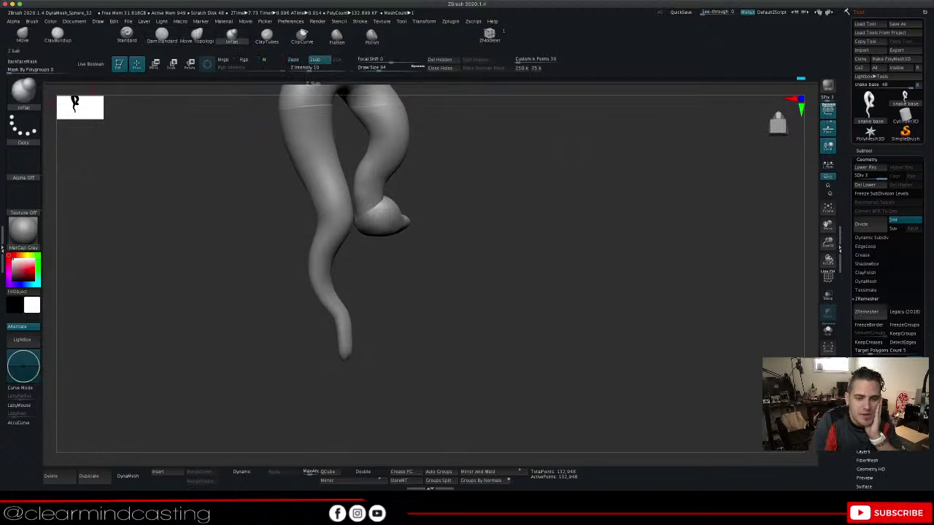
{"action": "mouse_move", "coordinate": [343, 347]}
{"action": "left_mouse_down"}
{"action": "mouse_move", "coordinate": [345, 356]}
{"action": "mouse_move", "coordinate": [321, 283]}
{"action": "left_mouse_up"}
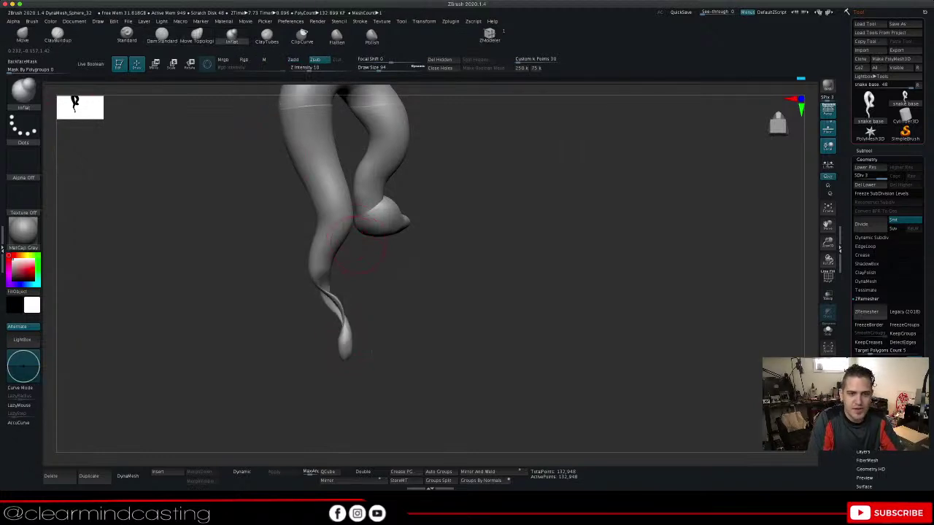
{"action": "key", "text": "ctrl+z"}
{"action": "left_click_drag", "start_coordinate": [454, 254], "coordinate": [417, 257]}
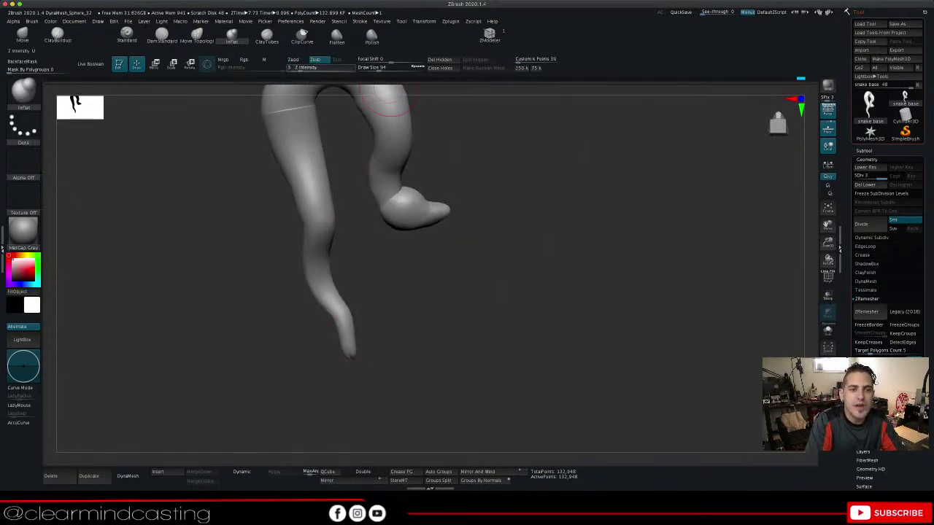
{"action": "left_click", "coordinate": [295, 68]}
{"action": "type", "text": "2"}
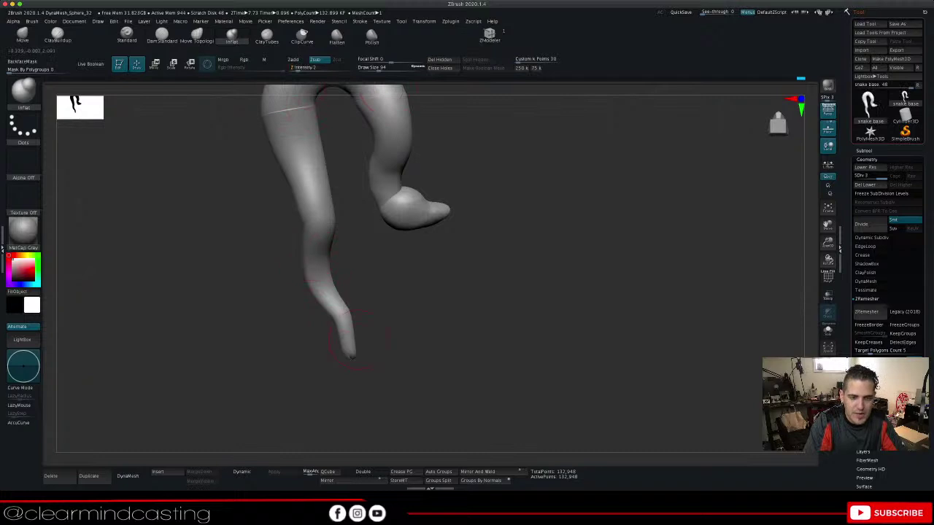
Try to thin the tail toward its tip with a subtractive Inflat stroke, and undo it
{"action": "mouse_move", "coordinate": [416, 313]}
{"action": "left_mouse_down"}
{"action": "mouse_move", "coordinate": [357, 320]}
{"action": "mouse_move", "coordinate": [392, 322]}
{"action": "left_mouse_up"}
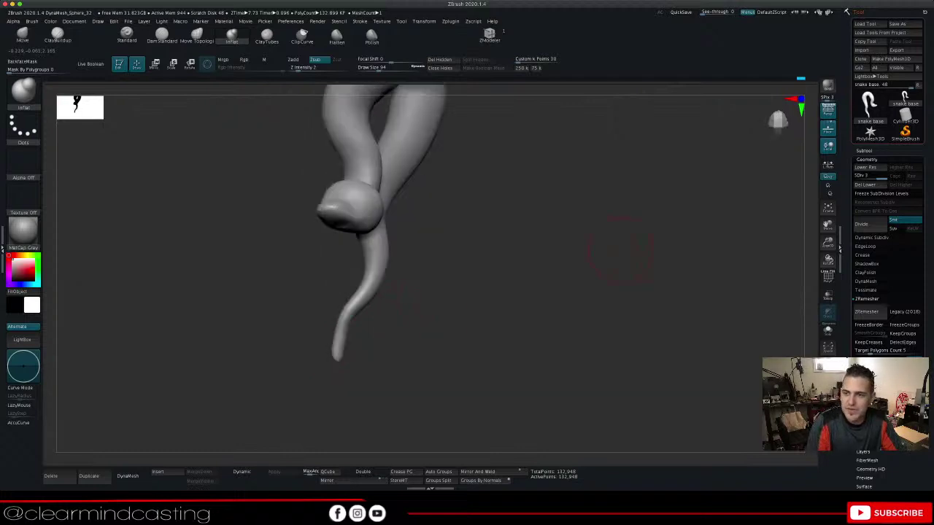
{"action": "mouse_move", "coordinate": [497, 241]}
{"action": "left_mouse_down"}
{"action": "mouse_move", "coordinate": [503, 292]}
{"action": "mouse_move", "coordinate": [525, 292]}
{"action": "mouse_move", "coordinate": [503, 288]}
{"action": "left_mouse_up"}
{"action": "mouse_move", "coordinate": [369, 251]}
{"action": "left_mouse_down"}
{"action": "mouse_move", "coordinate": [353, 305]}
{"action": "mouse_move", "coordinate": [363, 317]}
{"action": "mouse_move", "coordinate": [351, 357]}
{"action": "mouse_move", "coordinate": [352, 339]}
{"action": "left_mouse_up"}
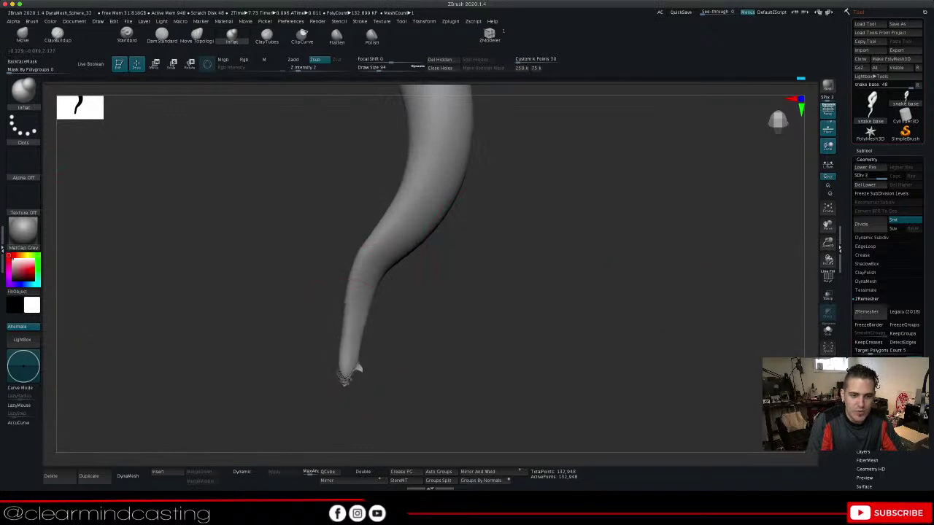
{"action": "key", "text": "ctrl+z"}
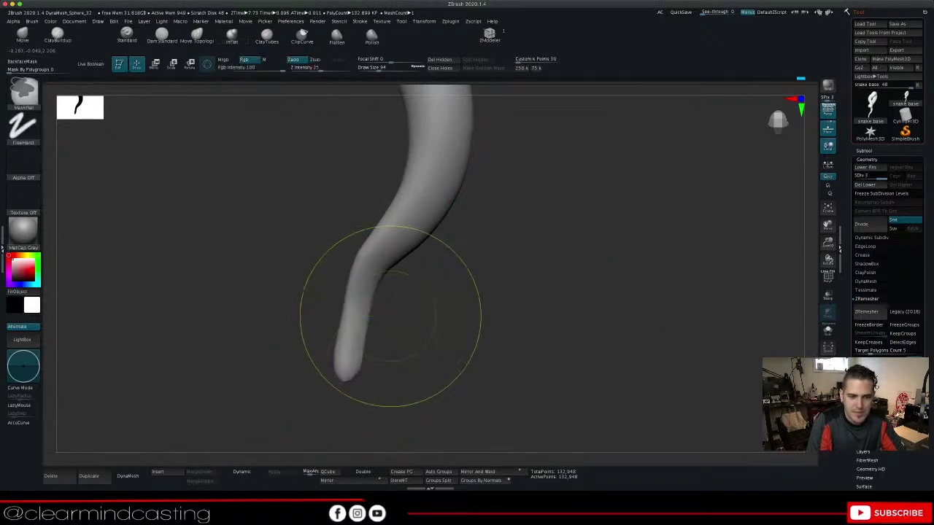
Try to taper the tail tip with further subtractive Inflat strokes and smoothing
{"action": "left_click_drag", "start_coordinate": [357, 379], "coordinate": [410, 307]}
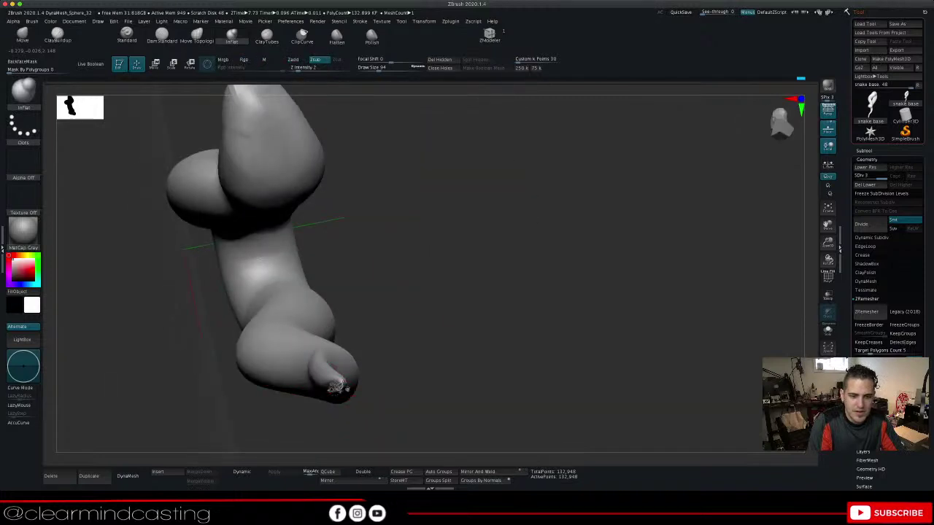
{"action": "key", "text": "shift"}
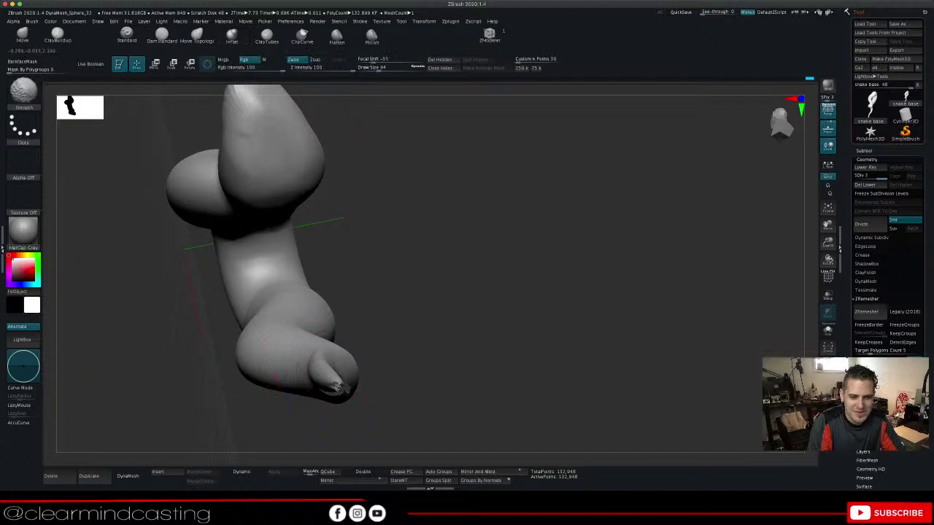
{"action": "left_click_drag", "start_coordinate": [394, 400], "coordinate": [338, 397]}
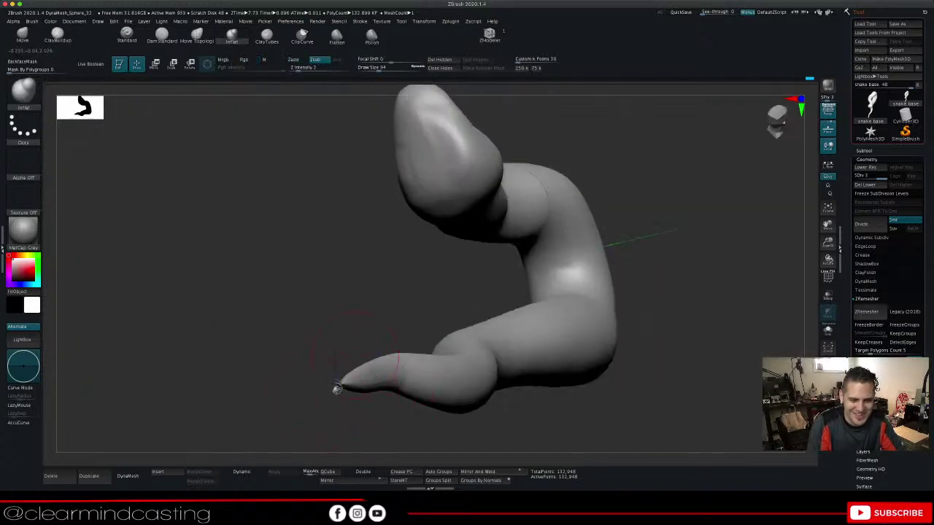
{"action": "left_click_drag", "start_coordinate": [337, 389], "coordinate": [338, 388]}
{"action": "key", "text": "ctrl"}
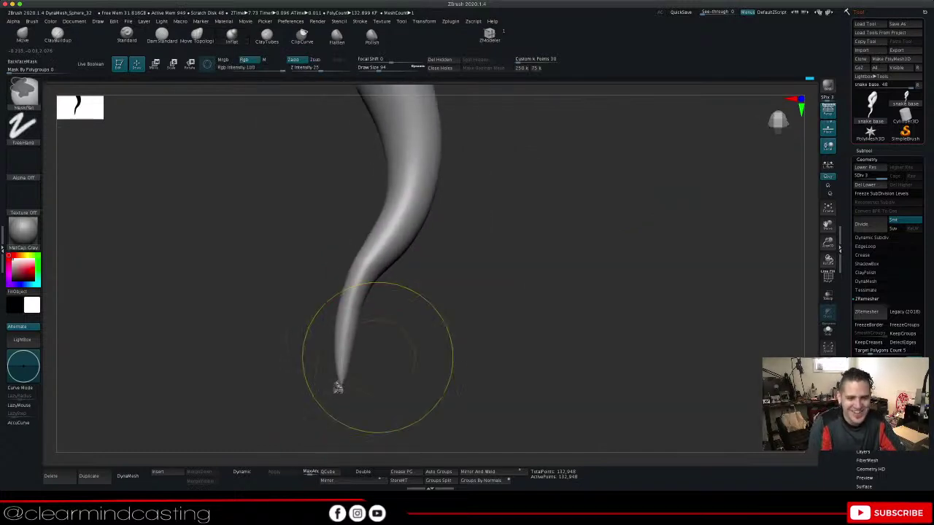
Undo the recent Inflat and smoothing strokes on the tail tip
{"action": "key", "text": "ctrl+z"}
{"action": "key", "text": "ctrl+z"}
{"action": "key", "text": "ctrl+z"}
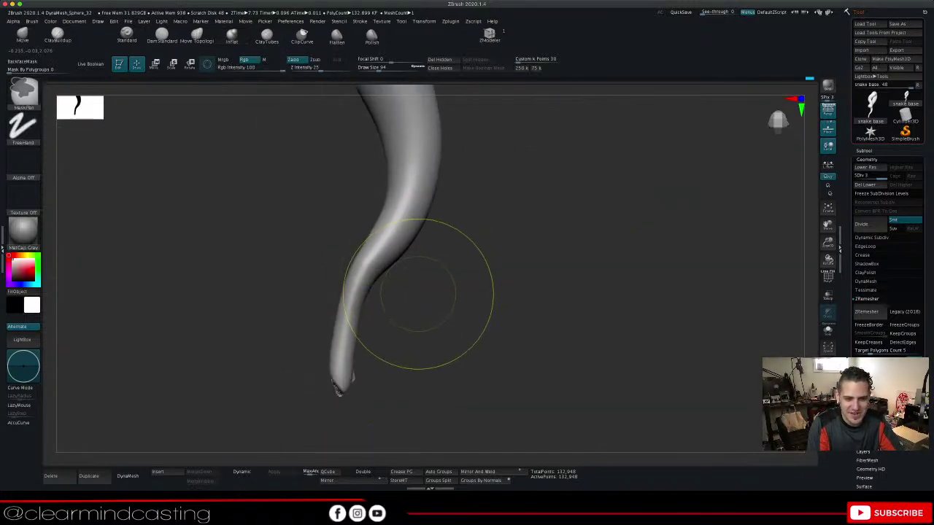
{"action": "key", "text": "ctrl+z"}
{"action": "key", "text": "ctrl+z"}
Remesh the snake with ZRemesher and subdivide the new mesh to subdivision level 3
{"action": "mouse_move", "coordinate": [477, 269]}
{"action": "left_mouse_down"}
{"action": "mouse_move", "coordinate": [441, 270]}
{"action": "mouse_move", "coordinate": [474, 292]}
{"action": "mouse_move", "coordinate": [518, 347]}
{"action": "left_mouse_up"}
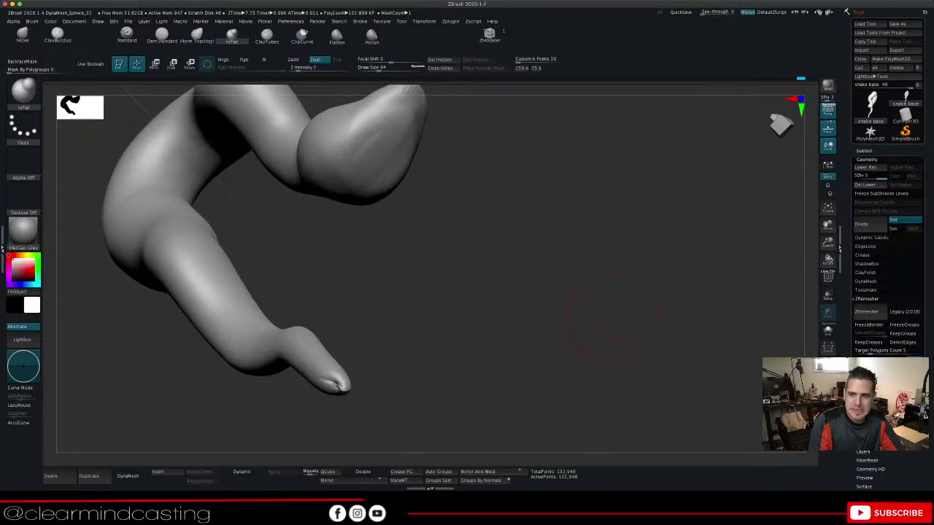
{"action": "left_click", "coordinate": [866, 312]}
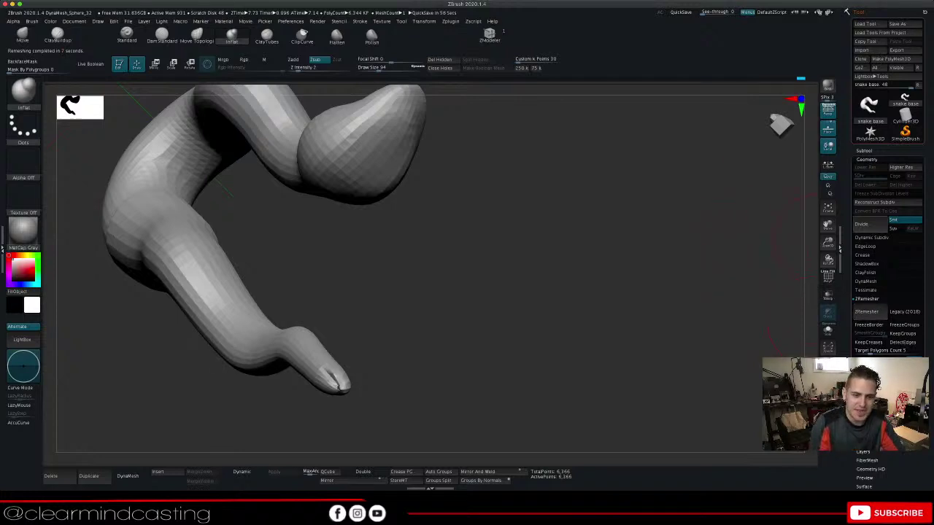
{"action": "key", "text": "ctrl+d"}
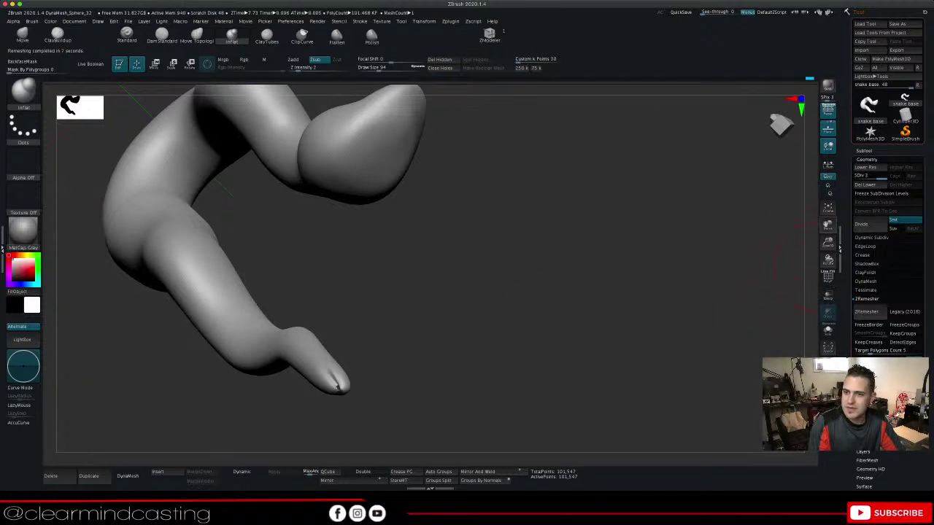
Try to narrow the remeshed tail's tip from several sides with subtractive Inflat strokes at draw size 94
{"action": "left_click_drag", "start_coordinate": [827, 227], "coordinate": [931, 111]}
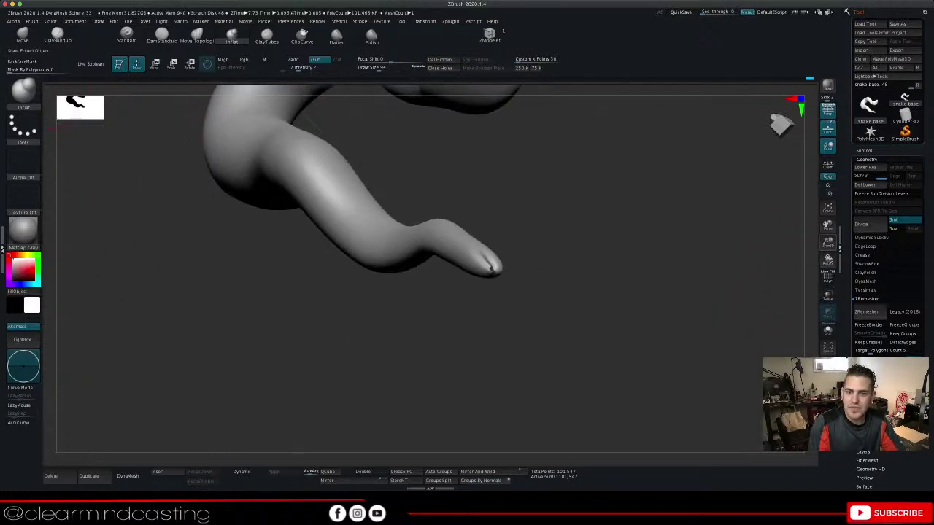
{"action": "mouse_move", "coordinate": [641, 219]}
{"action": "left_mouse_down"}
{"action": "mouse_move", "coordinate": [641, 271]}
{"action": "mouse_move", "coordinate": [599, 267]}
{"action": "left_mouse_up"}
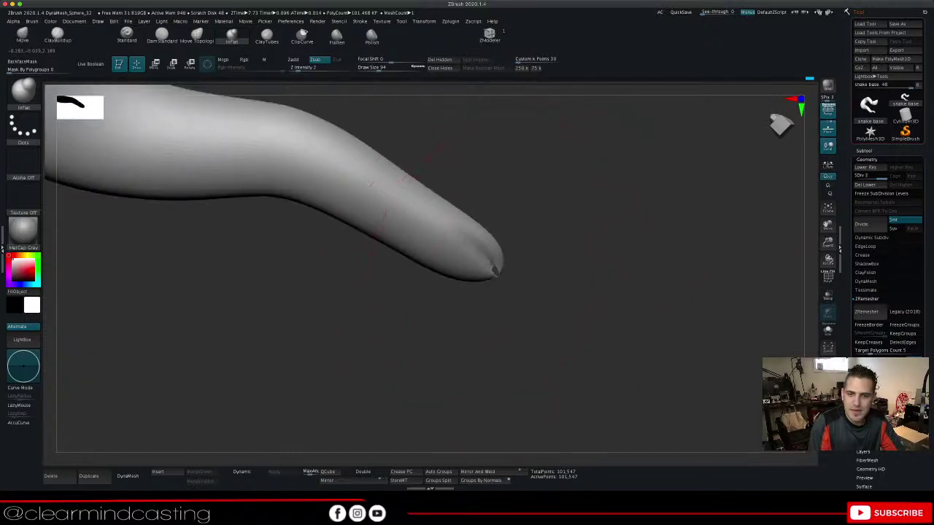
{"action": "left_click_drag", "start_coordinate": [491, 265], "coordinate": [494, 267]}
{"action": "right_click_drag", "start_coordinate": [494, 268], "coordinate": [458, 275]}
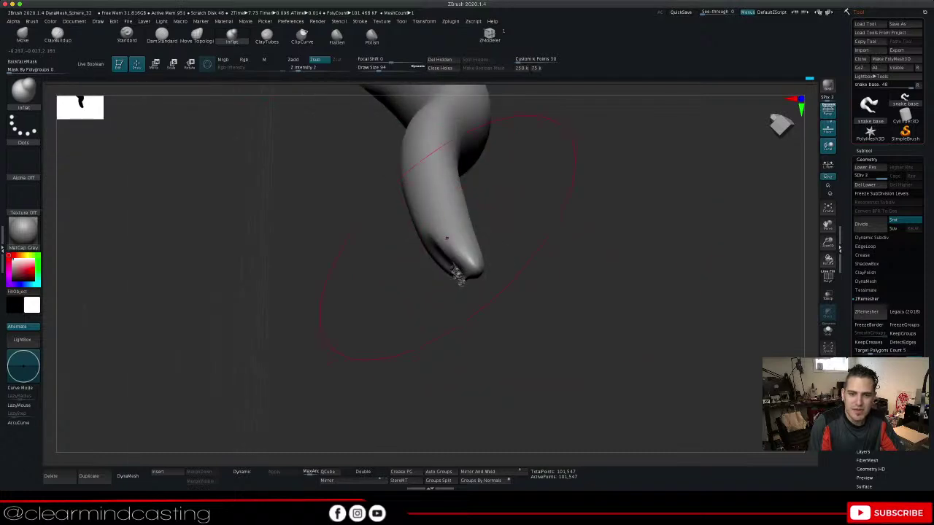
{"action": "left_click_drag", "start_coordinate": [471, 272], "coordinate": [471, 271]}
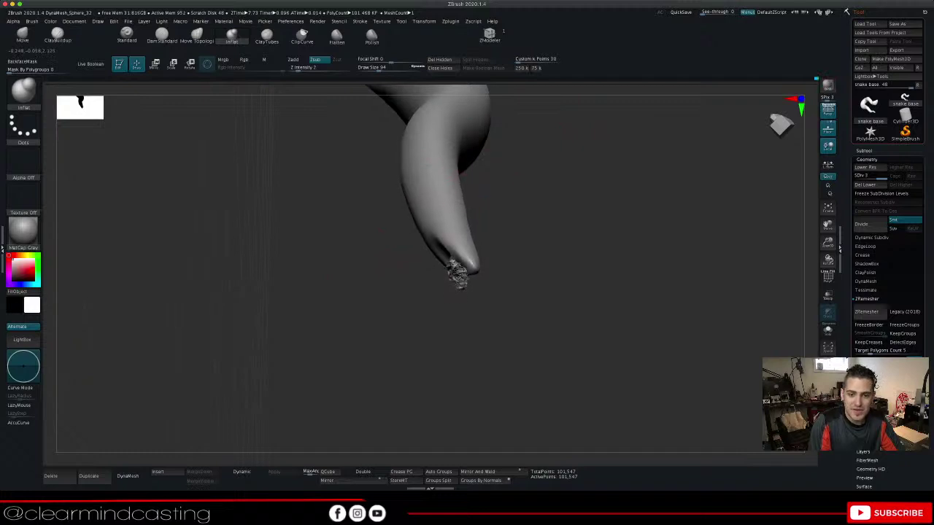
{"action": "right_click_drag", "start_coordinate": [470, 272], "coordinate": [461, 266]}
{"action": "left_click_drag", "start_coordinate": [475, 230], "coordinate": [514, 191]}
{"action": "left_click_drag", "start_coordinate": [538, 269], "coordinate": [589, 264]}
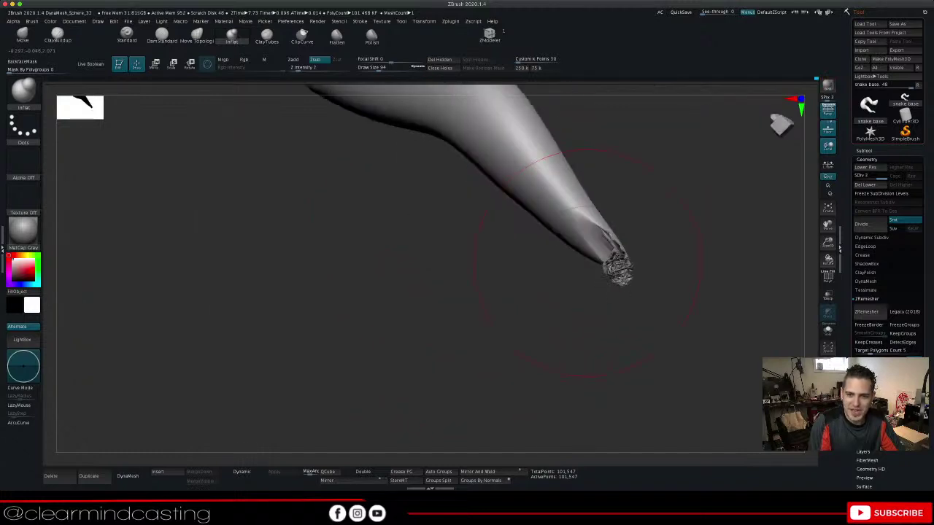
Smooth the jagged geometry at the tail's tip from two angles
{"action": "mouse_move", "coordinate": [827, 242]}
{"action": "left_mouse_down"}
{"action": "mouse_move", "coordinate": [828, 255]}
{"action": "mouse_move", "coordinate": [828, 228]}
{"action": "mouse_move", "coordinate": [693, 427]}
{"action": "left_mouse_up"}
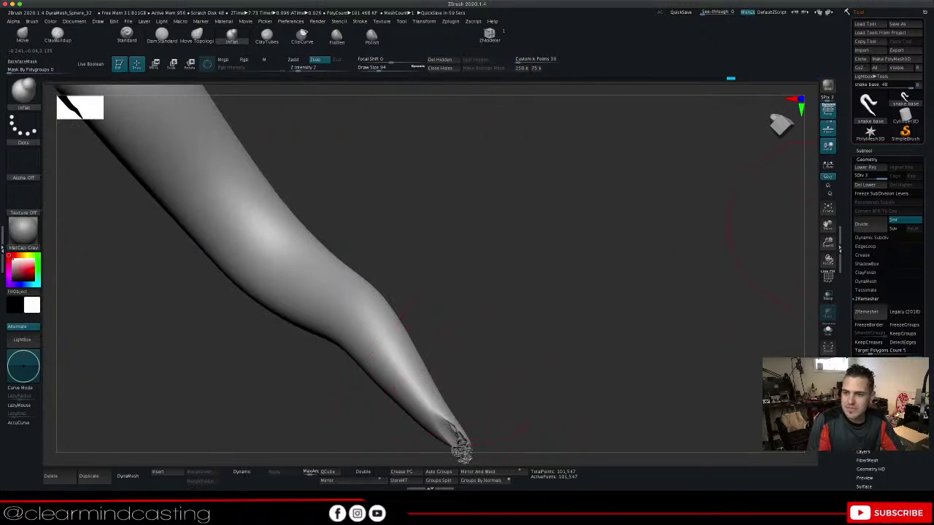
{"action": "mouse_move", "coordinate": [828, 260]}
{"action": "left_mouse_down"}
{"action": "mouse_move", "coordinate": [773, 262]}
{"action": "mouse_move", "coordinate": [821, 261]}
{"action": "left_mouse_up"}
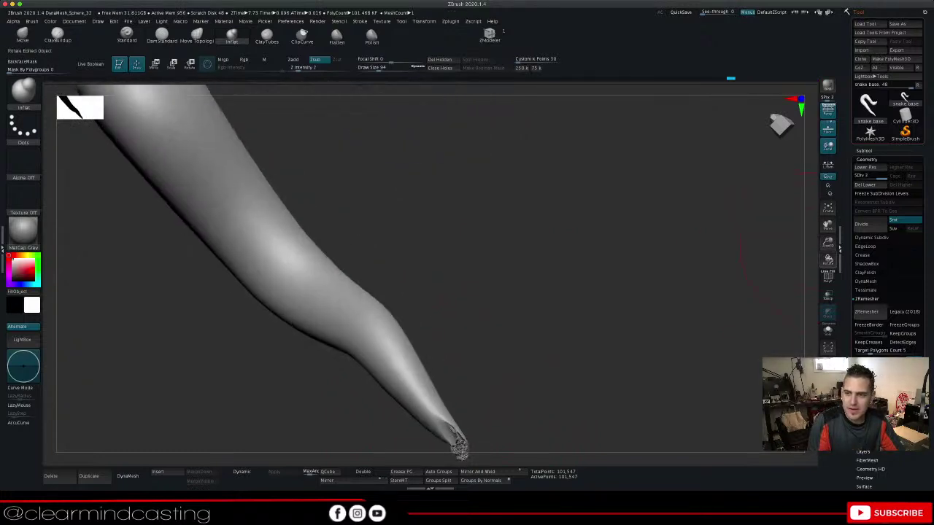
{"action": "left_click_drag", "start_coordinate": [828, 226], "coordinate": [807, 141]}
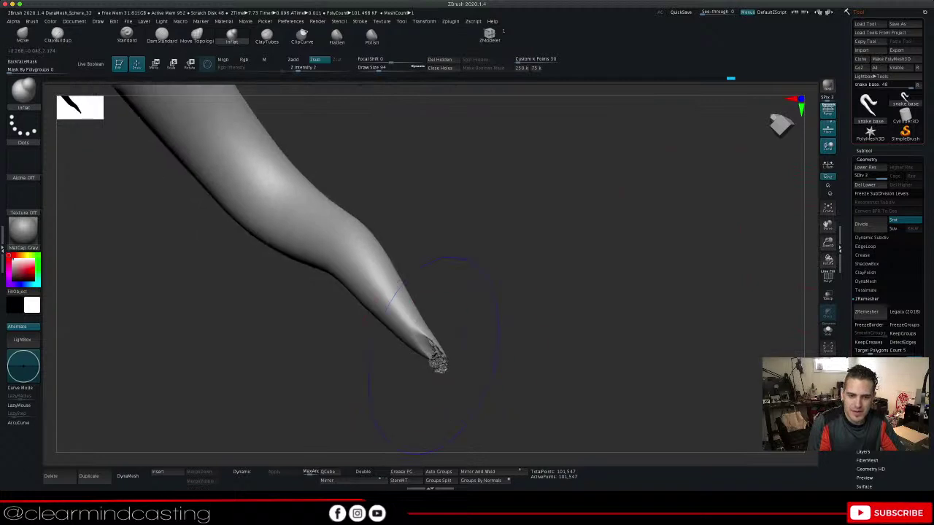
{"action": "left_click_drag", "start_coordinate": [434, 355], "coordinate": [440, 359], "text": "shift"}
{"action": "mouse_move", "coordinate": [562, 314]}
{"action": "left_mouse_down"}
{"action": "mouse_move", "coordinate": [474, 314]}
{"action": "mouse_move", "coordinate": [503, 317]}
{"action": "left_mouse_up"}
{"action": "left_click_drag", "start_coordinate": [465, 340], "coordinate": [470, 335], "text": "shift"}
{"action": "mouse_move", "coordinate": [555, 321]}
{"action": "left_mouse_down"}
{"action": "mouse_move", "coordinate": [467, 321]}
{"action": "mouse_move", "coordinate": [540, 290]}
{"action": "left_mouse_up"}
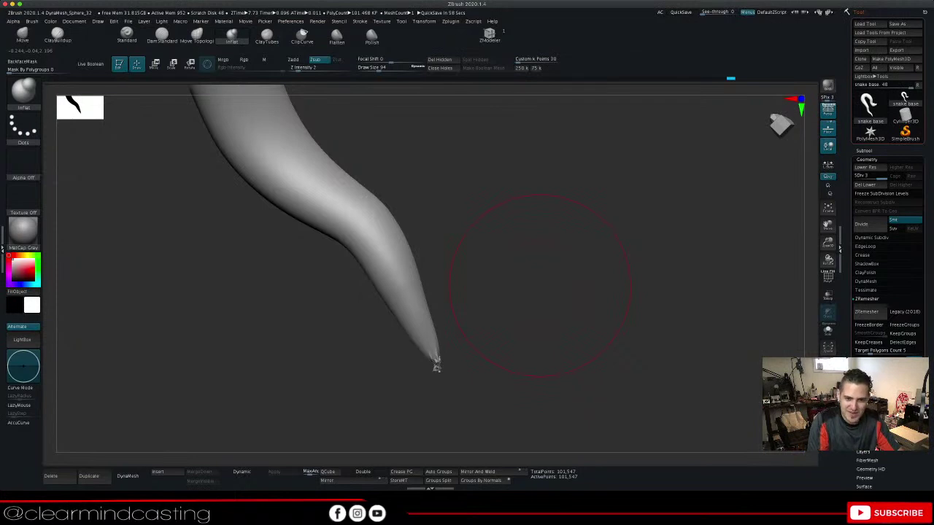
Thin the tail toward its tip with further subtractive Inflat strokes and smooth the rough end
{"action": "left_click_drag", "start_coordinate": [828, 242], "coordinate": [828, 260]}
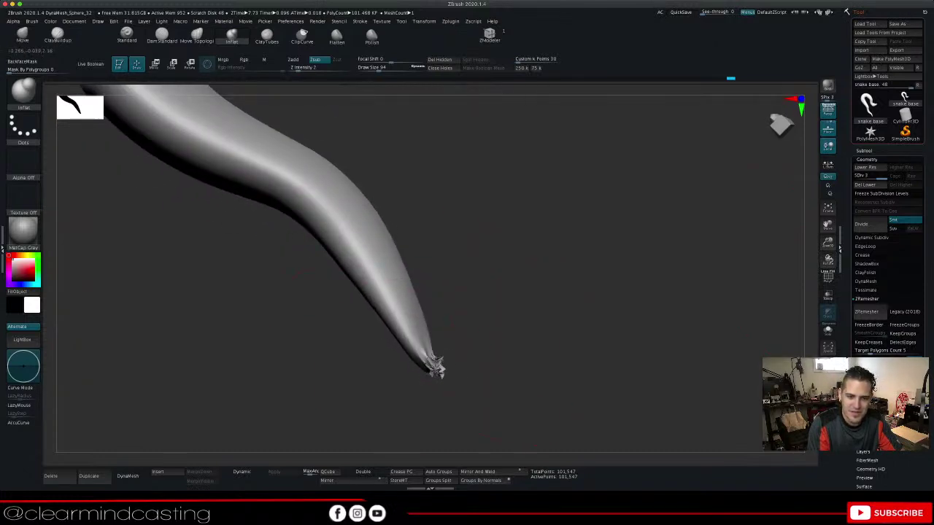
{"action": "left_click_drag", "start_coordinate": [356, 240], "coordinate": [410, 321]}
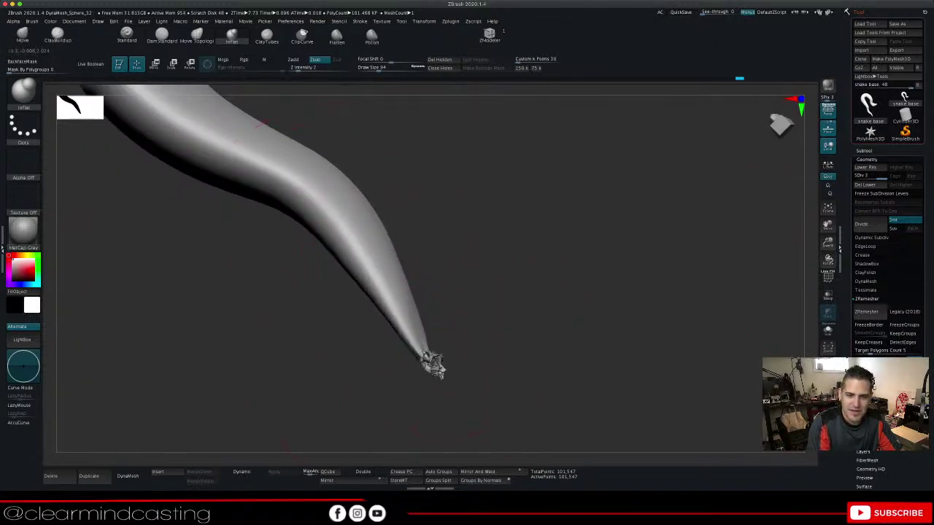
{"action": "mouse_move", "coordinate": [565, 270]}
{"action": "left_mouse_down"}
{"action": "mouse_move", "coordinate": [634, 270]}
{"action": "mouse_move", "coordinate": [498, 263]}
{"action": "mouse_move", "coordinate": [526, 281]}
{"action": "mouse_move", "coordinate": [485, 274]}
{"action": "left_mouse_up"}
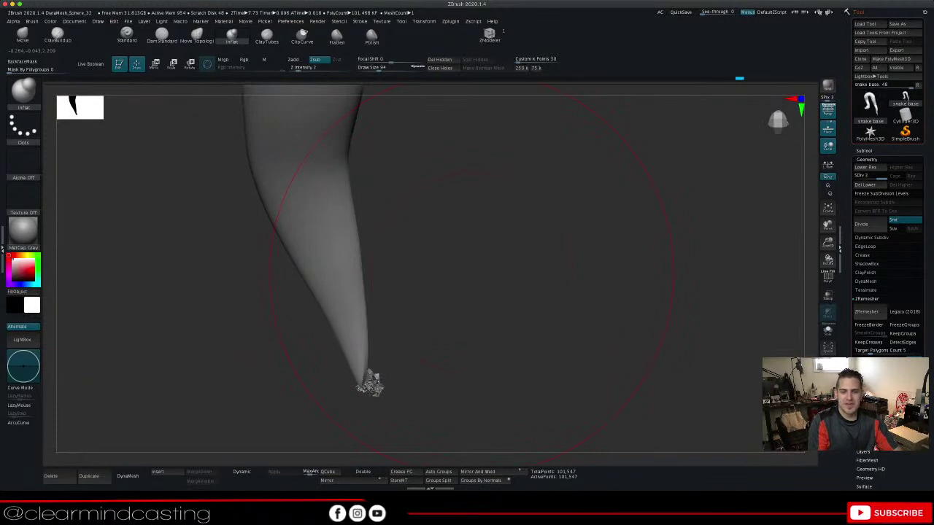
{"action": "left_click_drag", "start_coordinate": [376, 389], "coordinate": [371, 386], "text": "shift"}
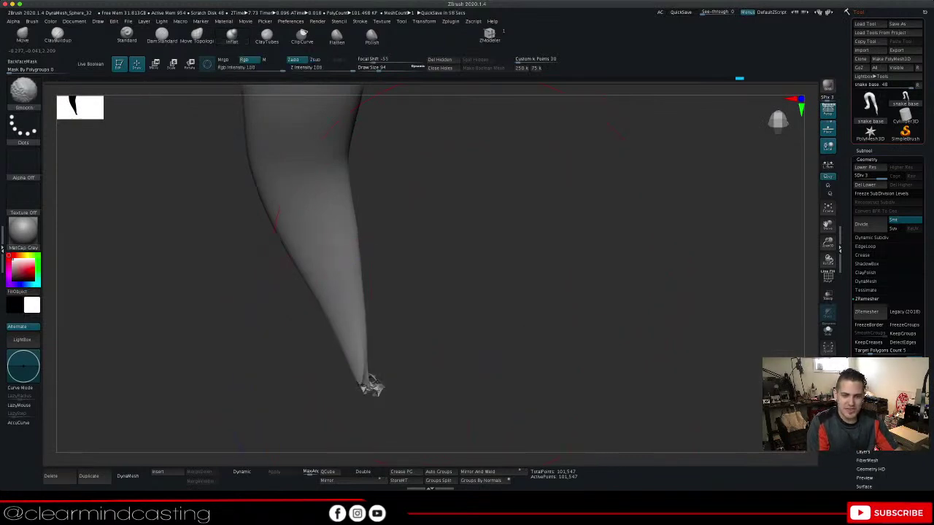
{"action": "mouse_move", "coordinate": [470, 274]}
{"action": "left_mouse_down"}
{"action": "mouse_move", "coordinate": [437, 266]}
{"action": "mouse_move", "coordinate": [427, 219]}
{"action": "left_mouse_up"}
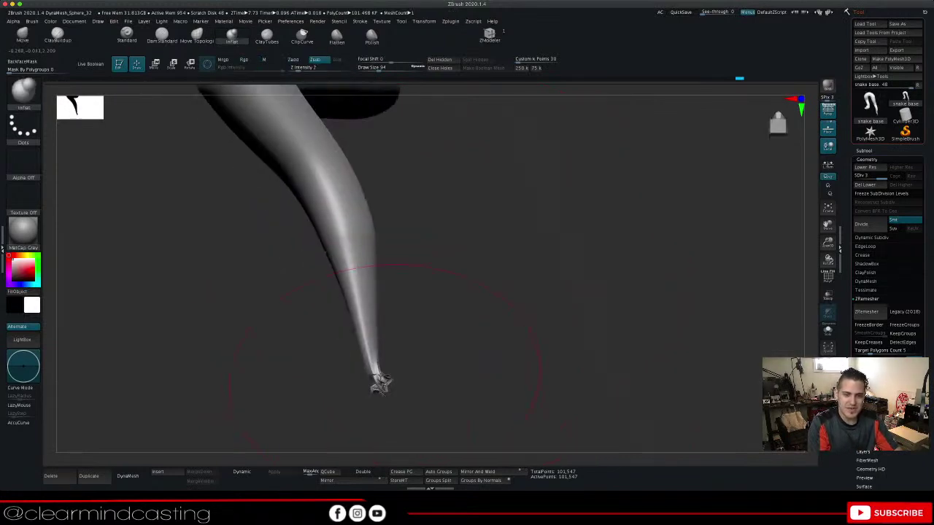
{"action": "left_click_drag", "start_coordinate": [377, 388], "coordinate": [379, 387]}
{"action": "left_click_drag", "start_coordinate": [420, 303], "coordinate": [432, 326]}
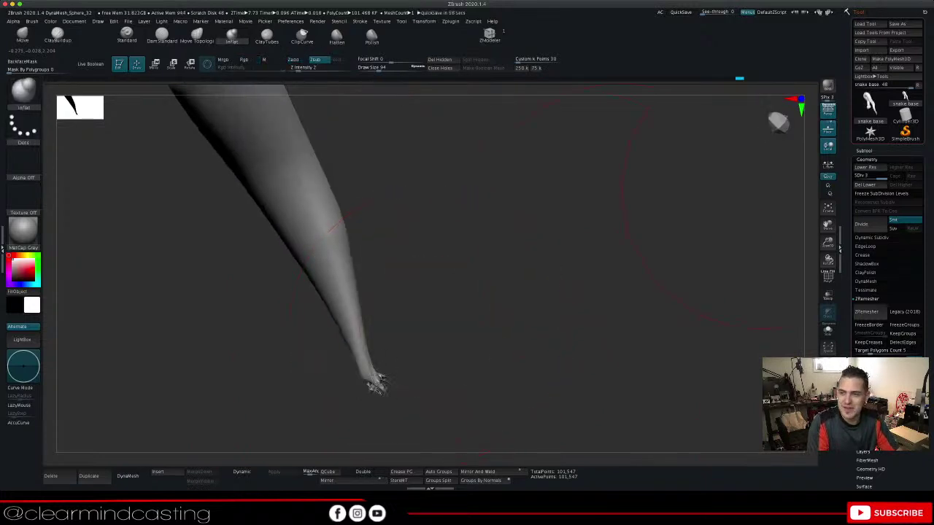
{"action": "left_click_drag", "start_coordinate": [828, 226], "coordinate": [860, 253]}
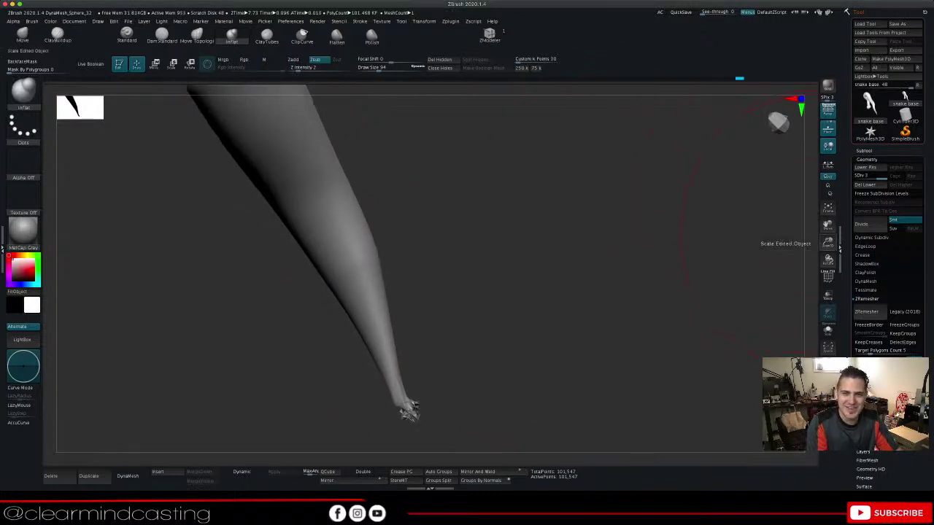
{"action": "left_click_drag", "start_coordinate": [828, 243], "coordinate": [790, 252]}
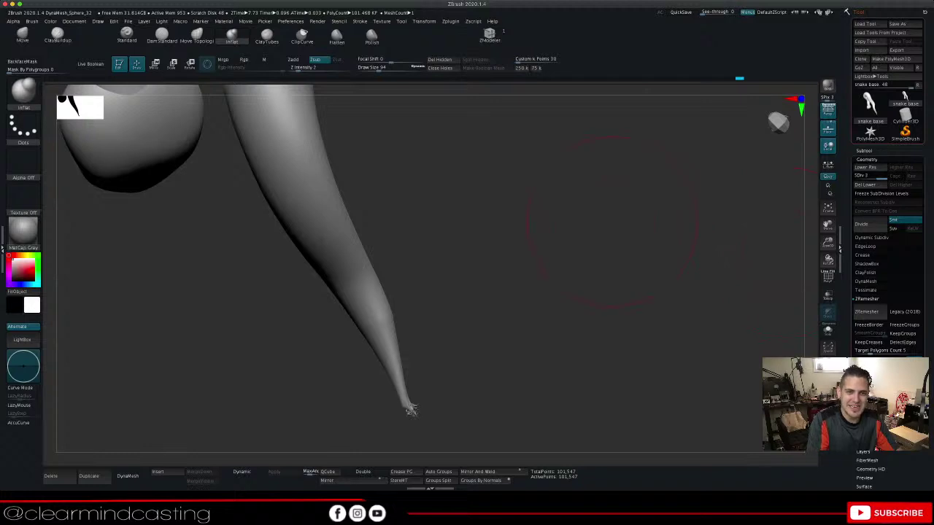
Set the brush's draw size to 65 and slim the tail section just above the tip with subtractive Inflat
{"action": "mouse_move", "coordinate": [355, 281]}
{"action": "left_mouse_down"}
{"action": "mouse_move", "coordinate": [372, 307]}
{"action": "mouse_move", "coordinate": [416, 270]}
{"action": "mouse_move", "coordinate": [414, 260]}
{"action": "left_mouse_up"}
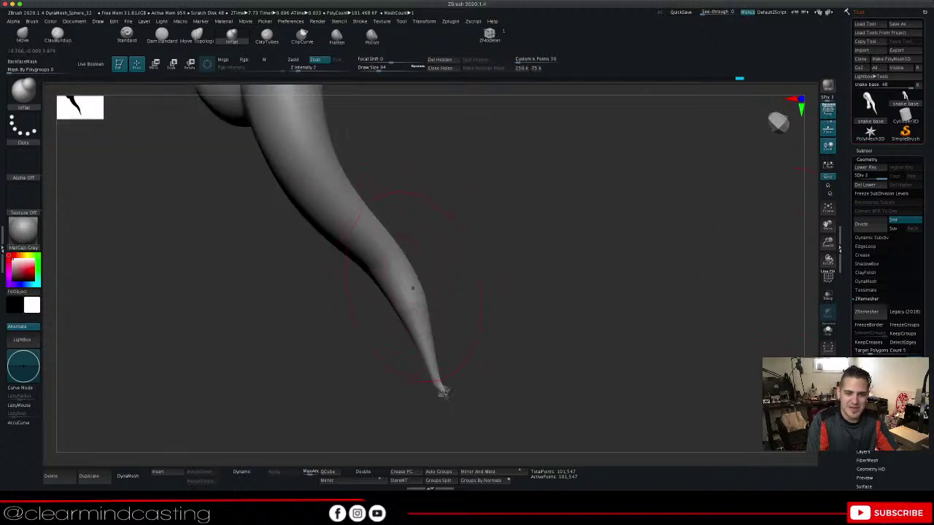
{"action": "key", "text": "space"}
{"action": "left_click_drag", "start_coordinate": [409, 280], "coordinate": [402, 280]}
{"action": "mouse_move", "coordinate": [441, 227]}
{"action": "left_mouse_down"}
{"action": "mouse_move", "coordinate": [414, 273]}
{"action": "mouse_move", "coordinate": [425, 286]}
{"action": "left_mouse_up"}
{"action": "left_click_drag", "start_coordinate": [478, 241], "coordinate": [460, 263]}
{"action": "mouse_move", "coordinate": [405, 274]}
{"action": "left_mouse_down"}
{"action": "mouse_move", "coordinate": [460, 238]}
{"action": "mouse_move", "coordinate": [461, 300]}
{"action": "left_mouse_up"}
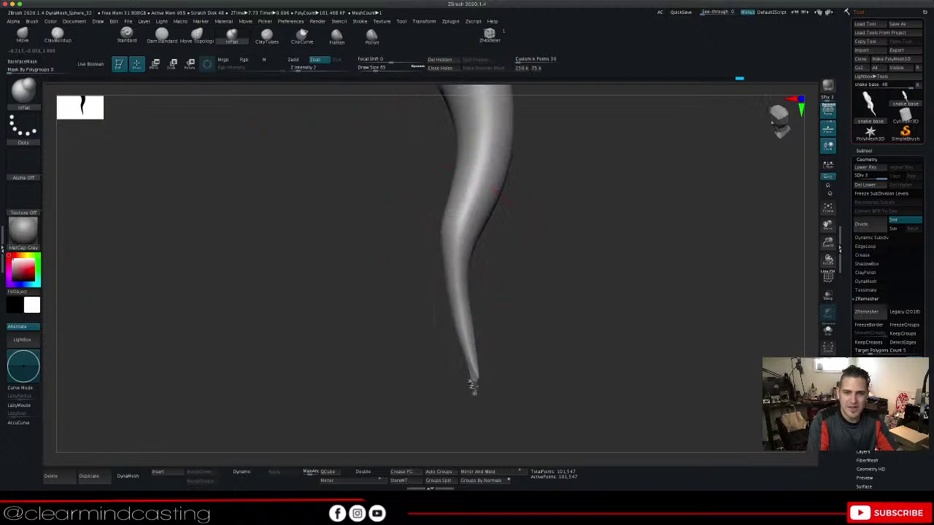
{"action": "left_click_drag", "start_coordinate": [523, 167], "coordinate": [491, 225]}
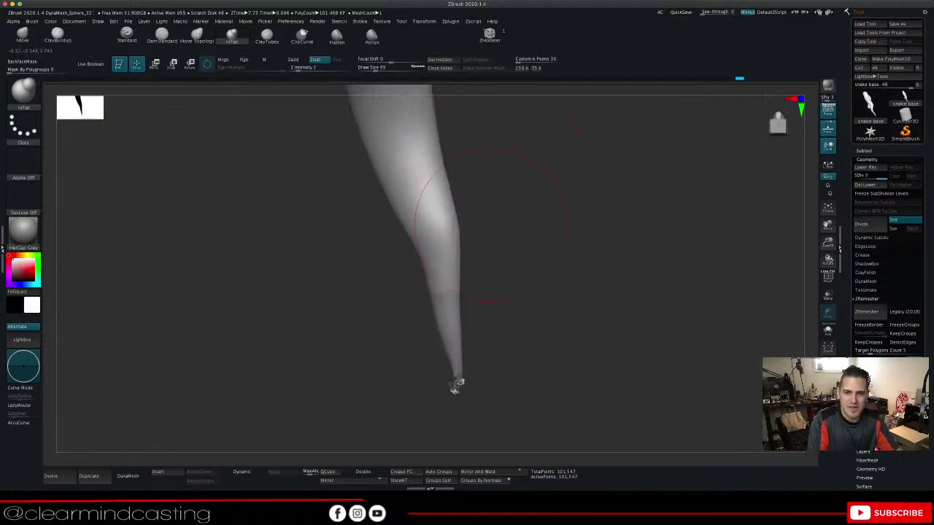
Undo the last Inflat stroke and rework the bend above the tail tip with subtractive Inflat
{"action": "left_click_drag", "start_coordinate": [454, 387], "coordinate": [595, 311]}
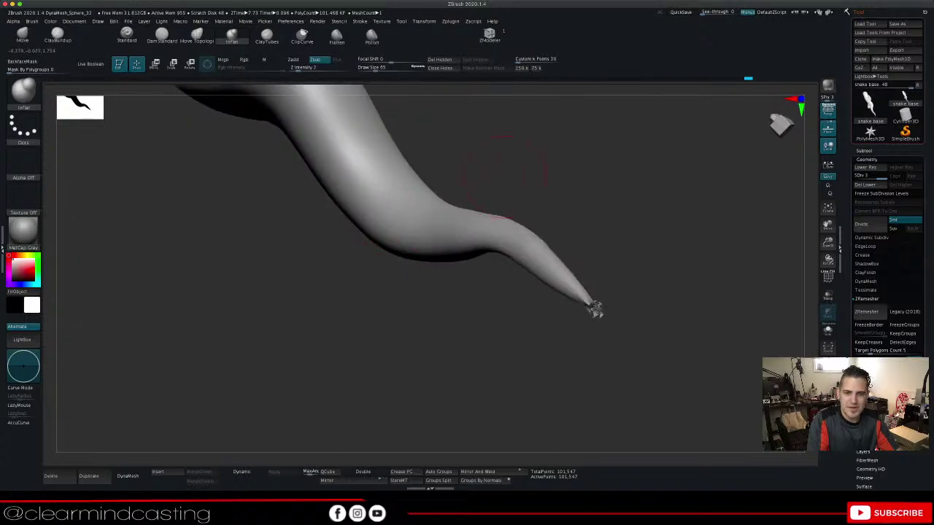
{"action": "left_click_drag", "start_coordinate": [505, 177], "coordinate": [446, 175]}
{"action": "key", "text": "ctrl+z"}
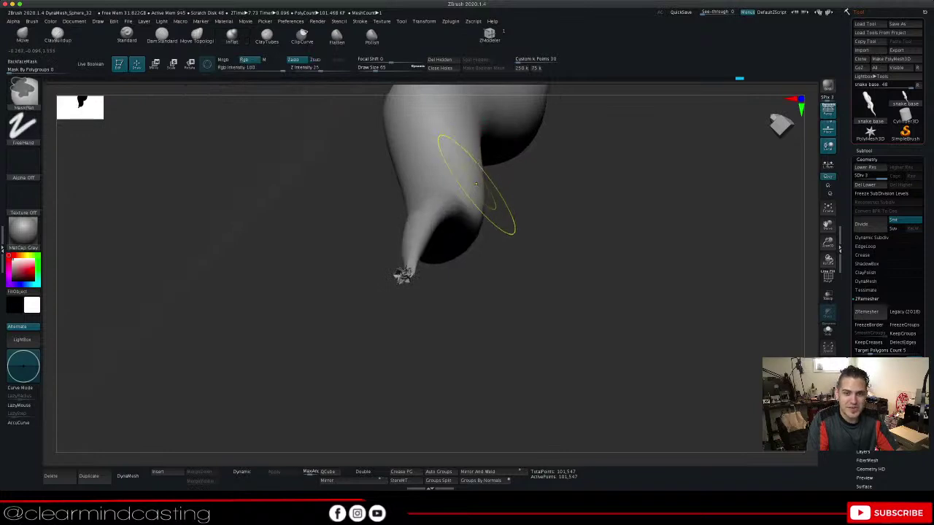
{"action": "mouse_move", "coordinate": [553, 244]}
{"action": "left_mouse_down"}
{"action": "mouse_move", "coordinate": [729, 210]}
{"action": "mouse_move", "coordinate": [552, 174]}
{"action": "mouse_move", "coordinate": [539, 240]}
{"action": "left_mouse_up"}
{"action": "left_click_drag", "start_coordinate": [438, 156], "coordinate": [439, 176]}
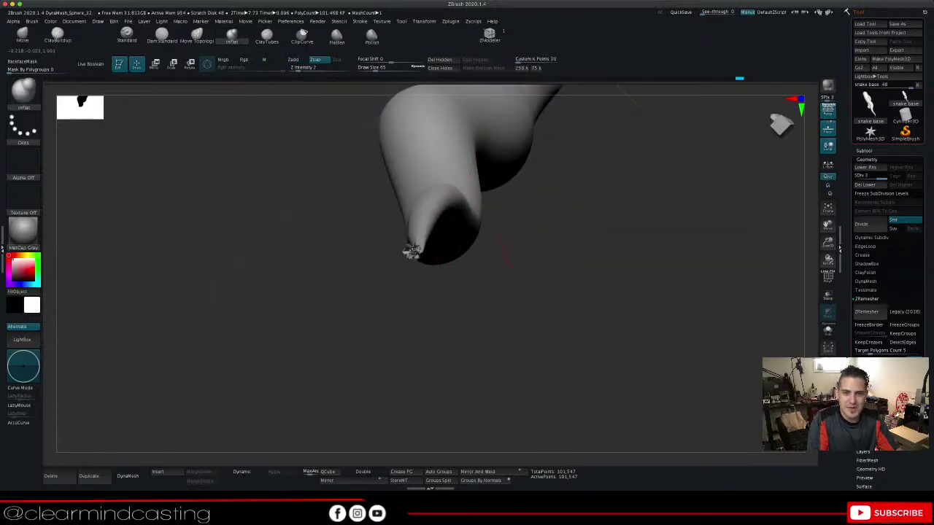
{"action": "mouse_move", "coordinate": [504, 252]}
{"action": "left_mouse_down"}
{"action": "mouse_move", "coordinate": [515, 303]}
{"action": "mouse_move", "coordinate": [483, 298]}
{"action": "left_mouse_up"}
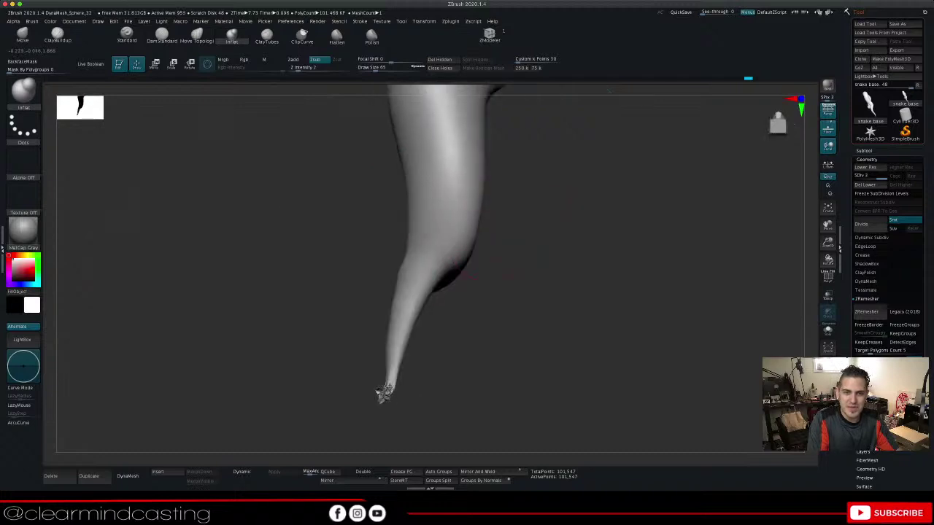
Undo the subtractive Inflat and smoothing strokes made on the remeshed tail
{"action": "key", "text": "ctrl+z"}
{"action": "key", "text": "ctrl+z"}
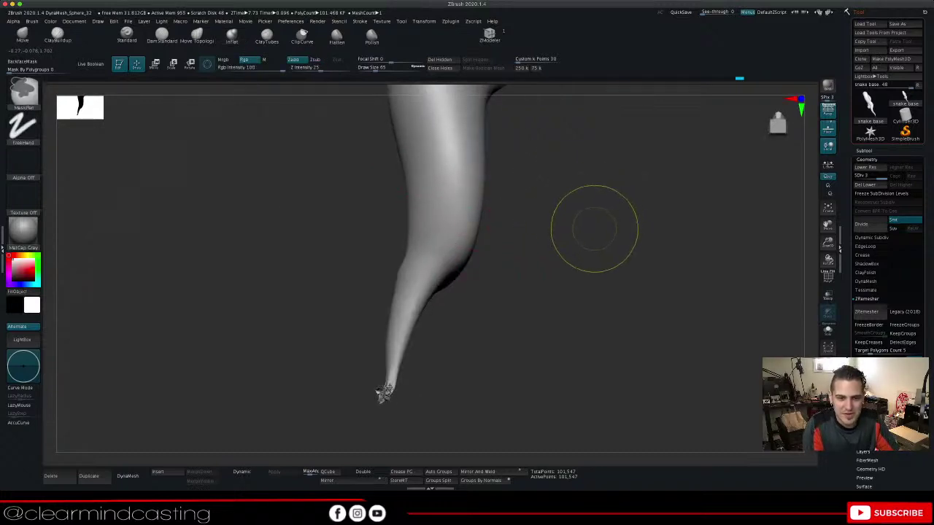
{"action": "key", "text": "ctrl+z"}
{"action": "key", "text": "ctrl+z"}
{"action": "key", "text": "ctrl+z"}
{"action": "key", "text": "ctrl+z"}
{"action": "key", "text": "ctrl+z"}
{"action": "key", "text": "ctrl+z"}
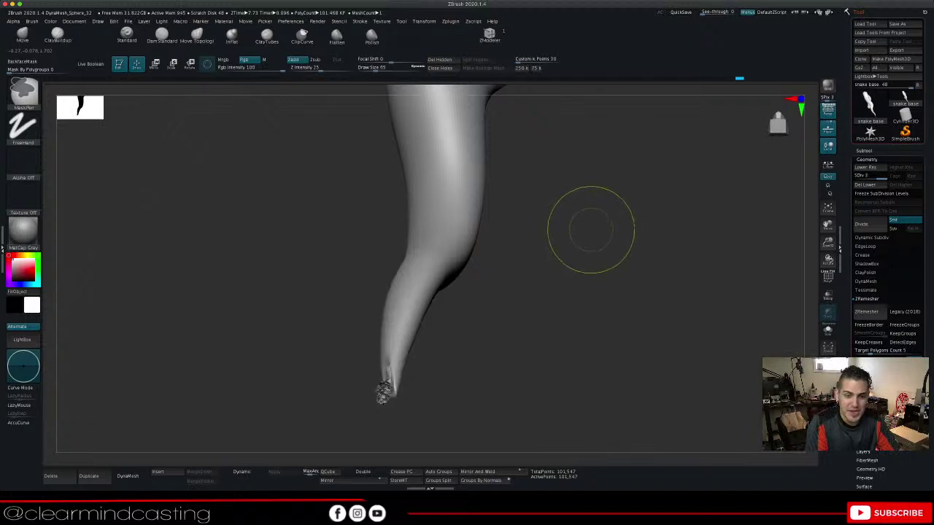
{"action": "key", "text": "ctrl+z"}
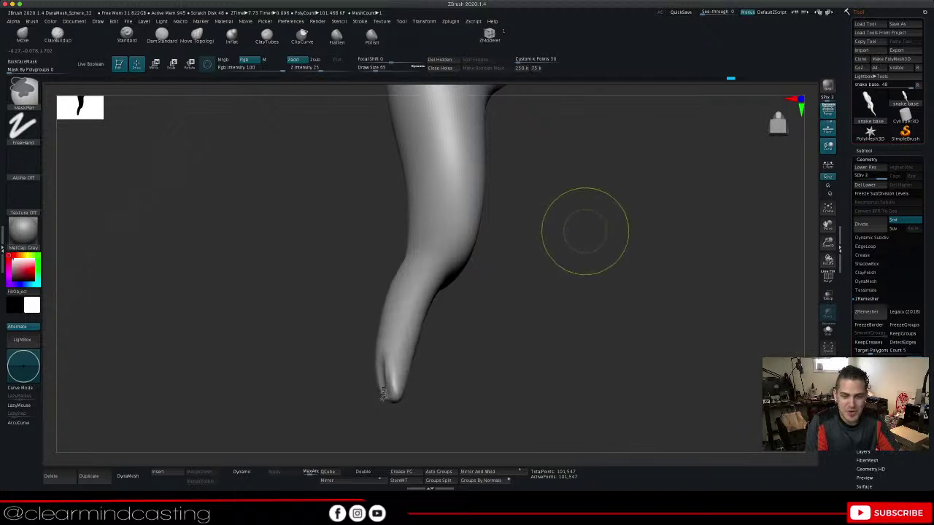
{"action": "key", "text": "ctrl+z"}
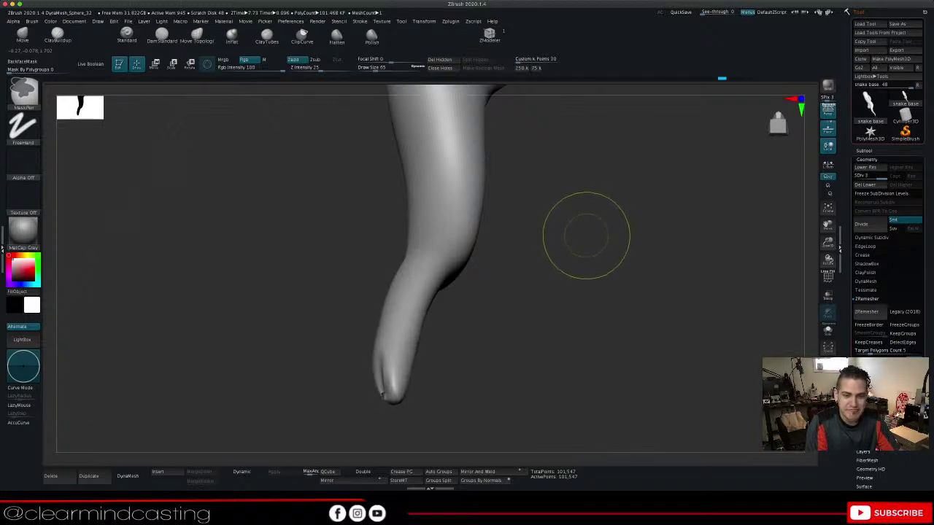
Step back through the undo history past the ZRemesher remesh and the Inflat strokes made on the tail before it
{"action": "key", "text": "shift+d"}
{"action": "key", "text": "d"}
{"action": "key", "text": "d"}
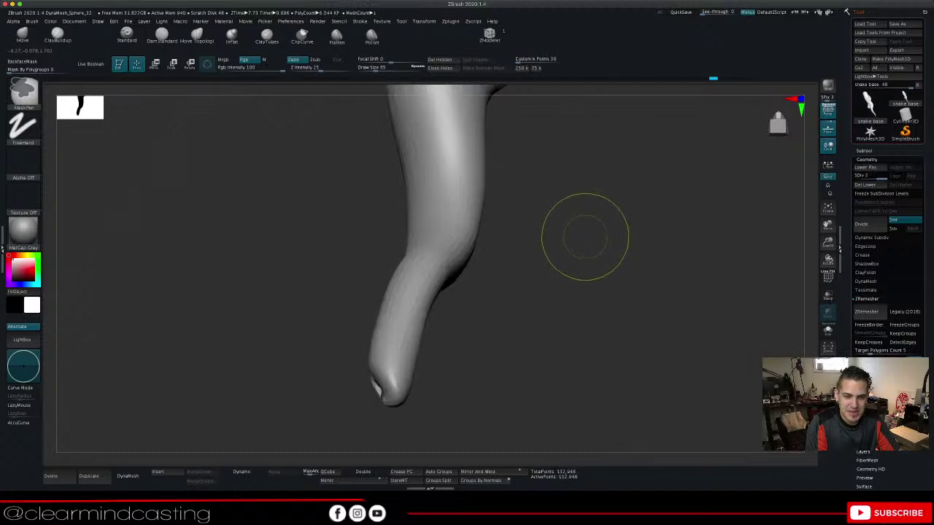
{"action": "key", "text": "ctrl+z"}
{"action": "key", "text": "ctrl+z"}
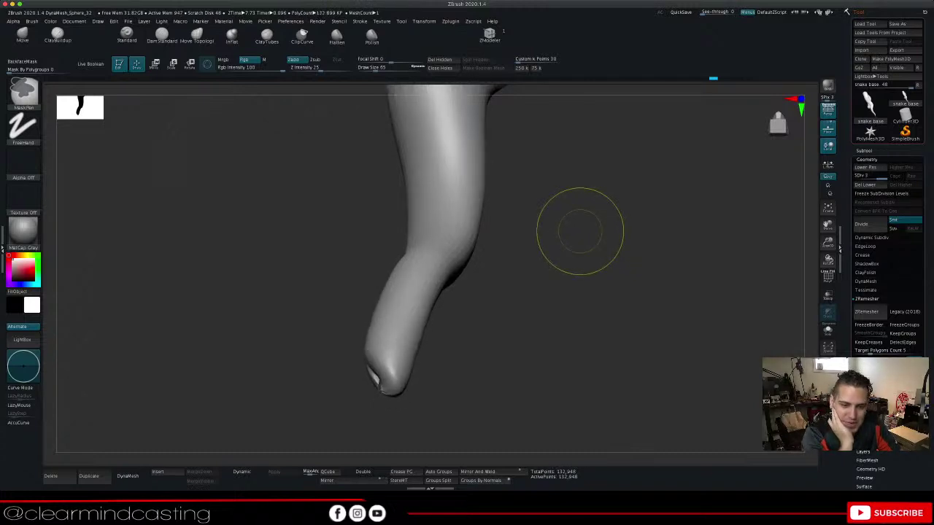
{"action": "key", "text": "ctrl+z"}
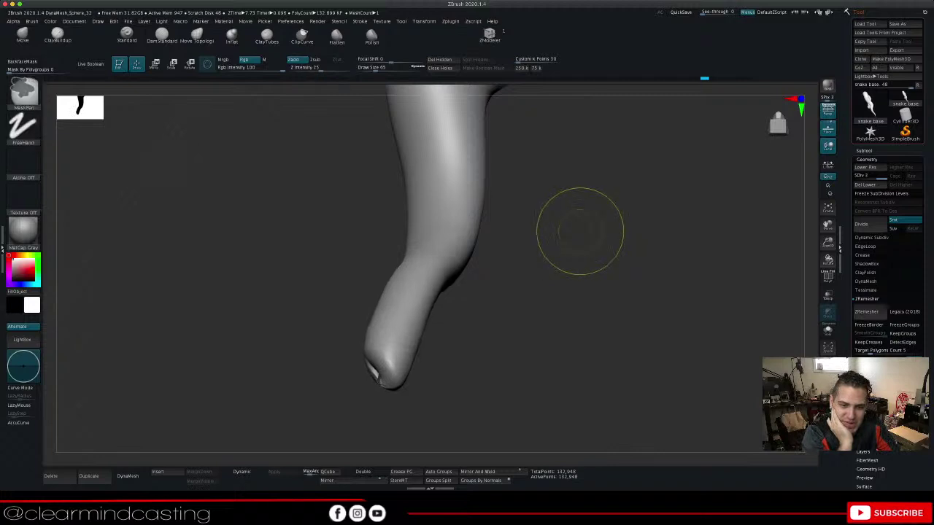
{"action": "key", "text": "ctrl+z"}
{"action": "key", "text": "ctrl+z"}
{"action": "key", "text": "ctrl+z"}
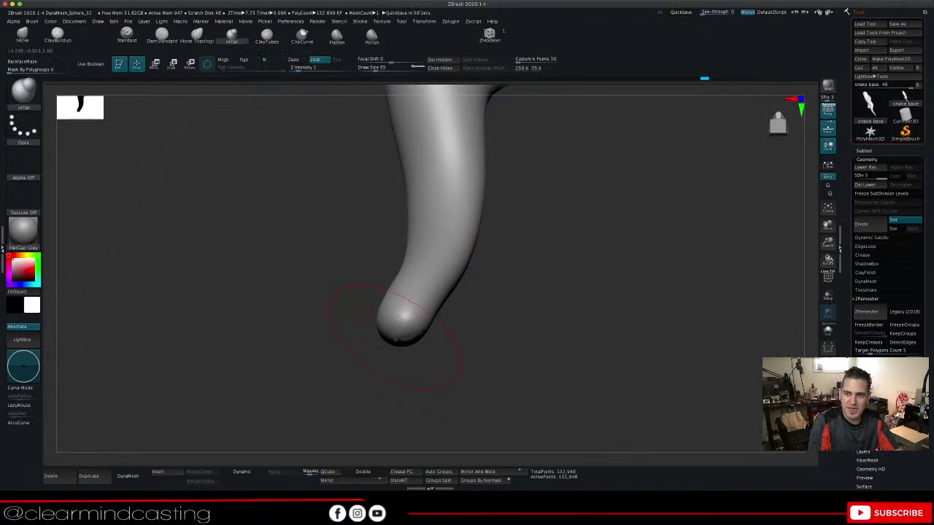
Try a subtractive Inflat stroke on the blunt tail tip, accept discarding the newer undo history entries, and undo the stroke
{"action": "left_click_drag", "start_coordinate": [828, 226], "coordinate": [874, 186]}
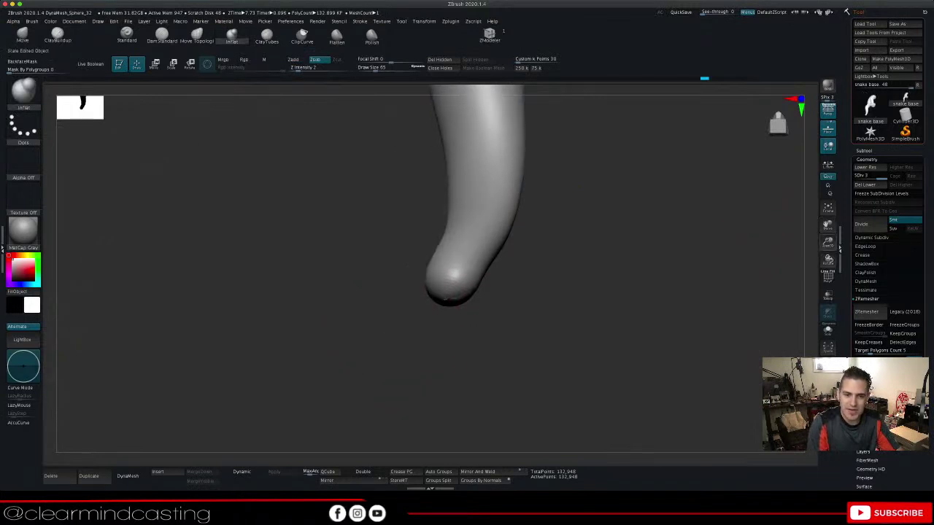
{"action": "mouse_move", "coordinate": [828, 243]}
{"action": "left_mouse_down"}
{"action": "mouse_move", "coordinate": [827, 284]}
{"action": "mouse_move", "coordinate": [887, 172]}
{"action": "mouse_move", "coordinate": [763, 162]}
{"action": "left_mouse_up"}
{"action": "left_click_drag", "start_coordinate": [427, 229], "coordinate": [440, 247]}
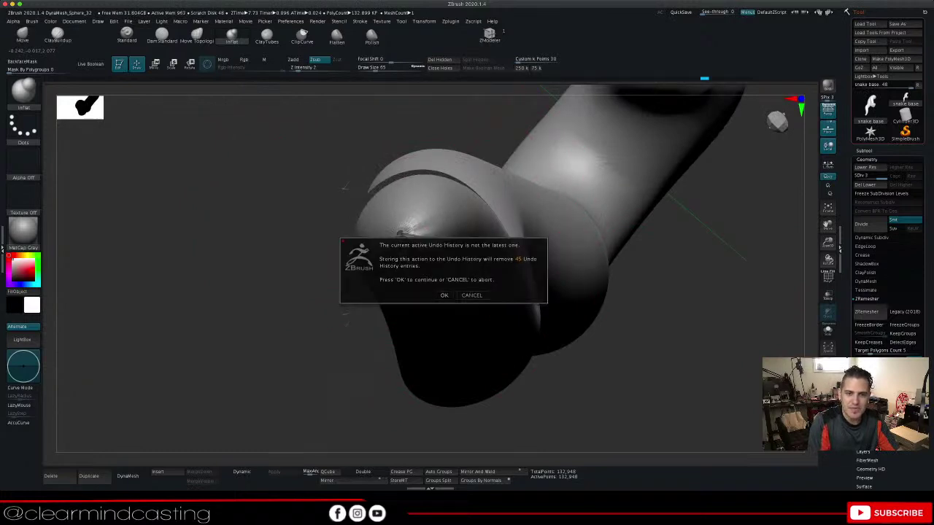
{"action": "left_click", "coordinate": [444, 295]}
{"action": "key", "text": "ctrl+z"}
{"action": "left_click_drag", "start_coordinate": [827, 260], "coordinate": [812, 328]}
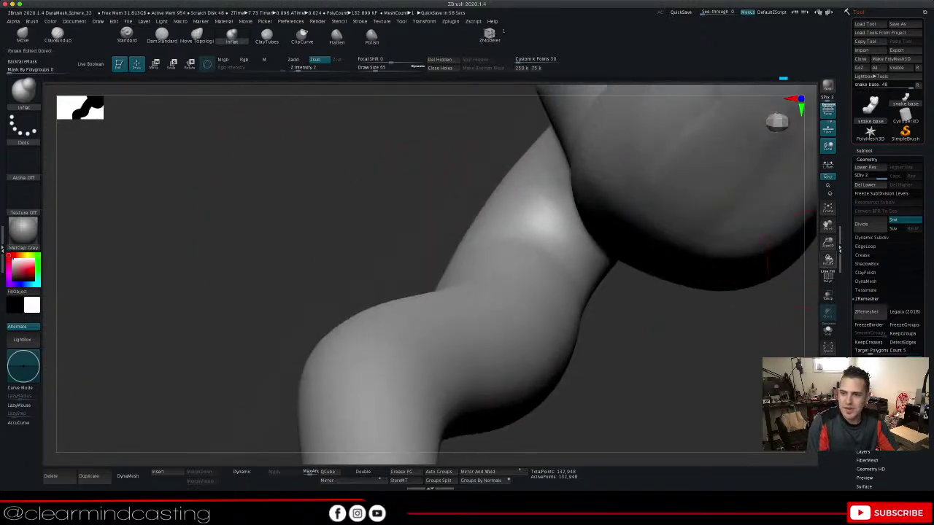
Try a subtractive Inflat touch on the blunt tail tip and undo it
{"action": "left_click_drag", "start_coordinate": [828, 242], "coordinate": [865, 125]}
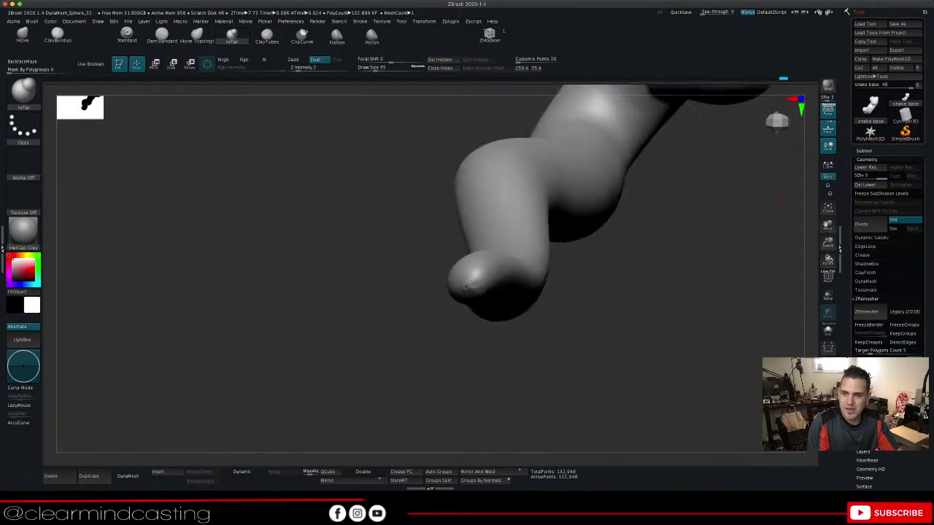
{"action": "left_click_drag", "start_coordinate": [828, 260], "coordinate": [865, 267]}
{"action": "mouse_move", "coordinate": [827, 242]}
{"action": "left_mouse_down"}
{"action": "mouse_move", "coordinate": [828, 267]}
{"action": "mouse_move", "coordinate": [767, 255]}
{"action": "mouse_move", "coordinate": [764, 266]}
{"action": "left_mouse_up"}
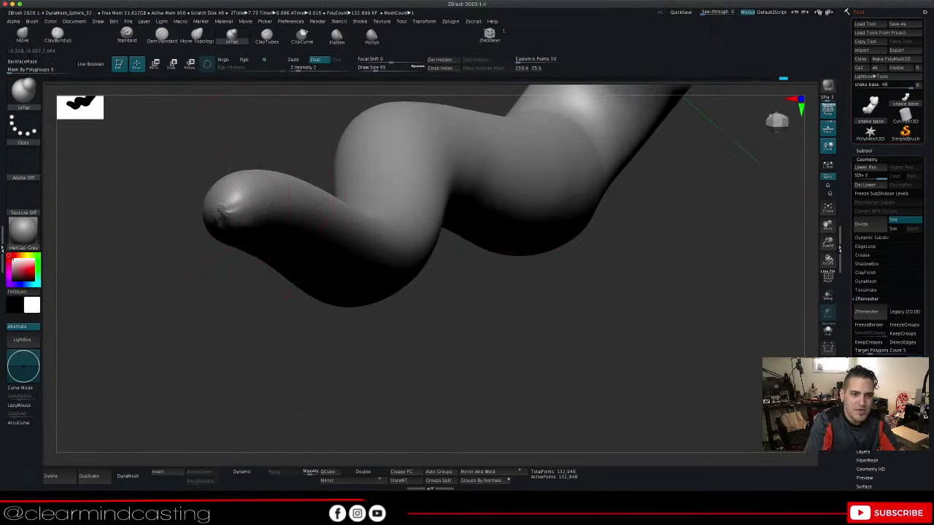
{"action": "left_click_drag", "start_coordinate": [219, 212], "coordinate": [219, 213]}
{"action": "mouse_move", "coordinate": [394, 343]}
{"action": "left_mouse_down"}
{"action": "mouse_move", "coordinate": [532, 332]}
{"action": "mouse_move", "coordinate": [478, 341]}
{"action": "left_mouse_up"}
{"action": "key", "text": "ctrl+z"}
{"action": "key", "text": "ctrl+z"}
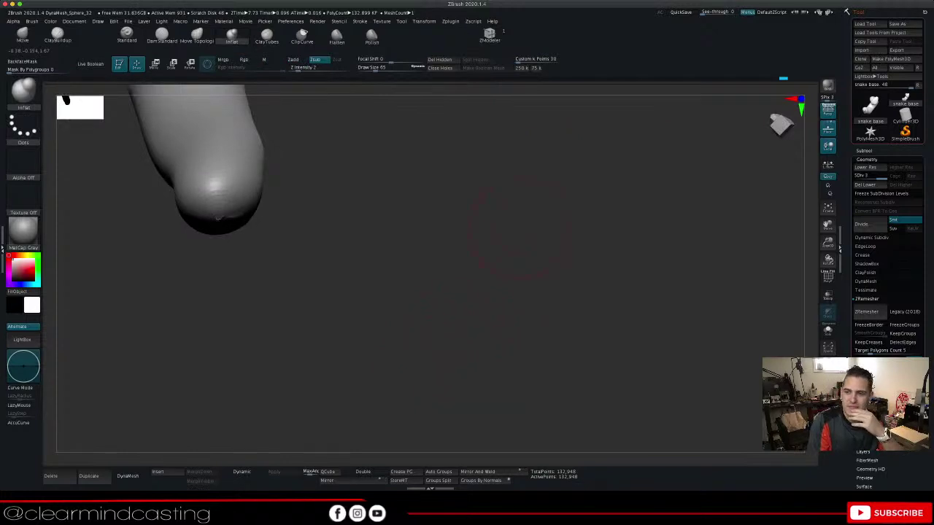
Slim the end section of the tail with subtractive Inflat strokes, working from the tip toward the first bend
{"action": "left_click_drag", "start_coordinate": [827, 242], "coordinate": [923, 365]}
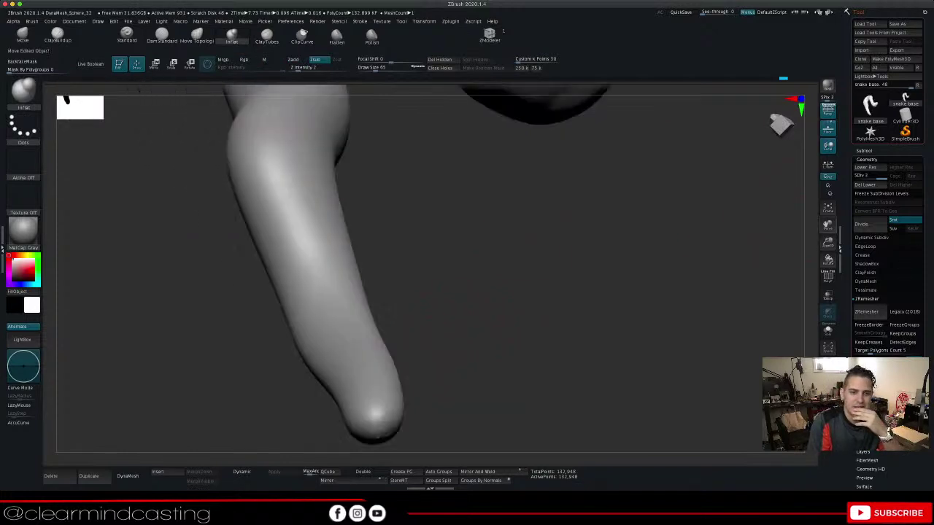
{"action": "left_click_drag", "start_coordinate": [470, 232], "coordinate": [561, 238], "text": "alt"}
{"action": "left_click_drag", "start_coordinate": [490, 320], "coordinate": [377, 356], "text": "alt"}
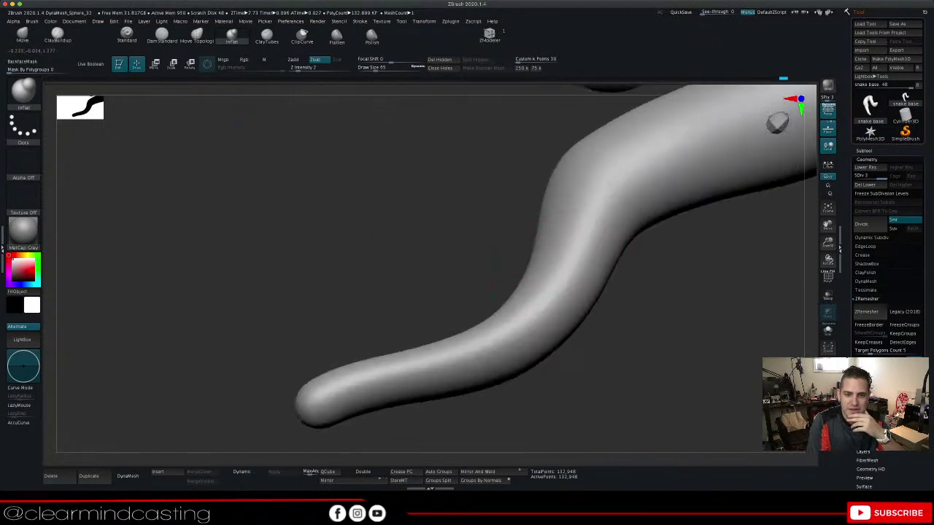
{"action": "left_click_drag", "start_coordinate": [467, 270], "coordinate": [474, 226]}
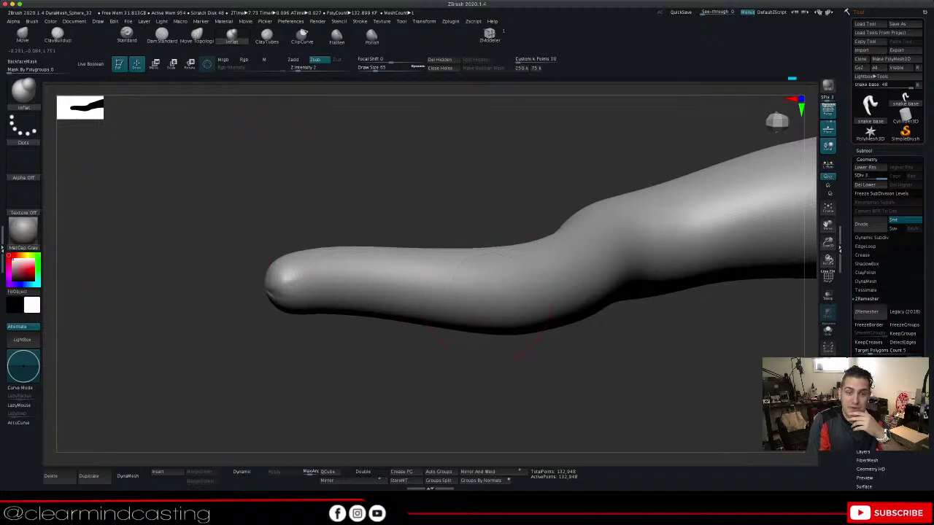
{"action": "left_click_drag", "start_coordinate": [663, 344], "coordinate": [649, 314]}
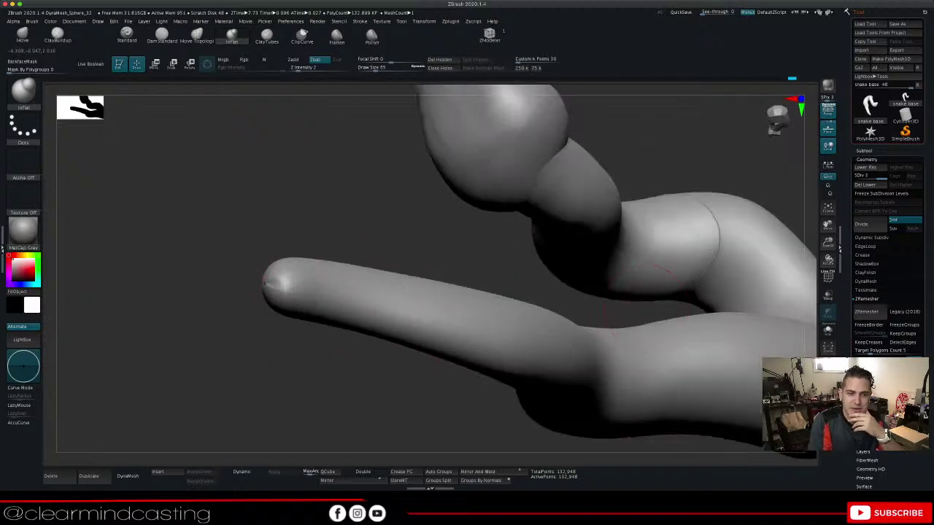
{"action": "left_click_drag", "start_coordinate": [427, 317], "coordinate": [295, 285]}
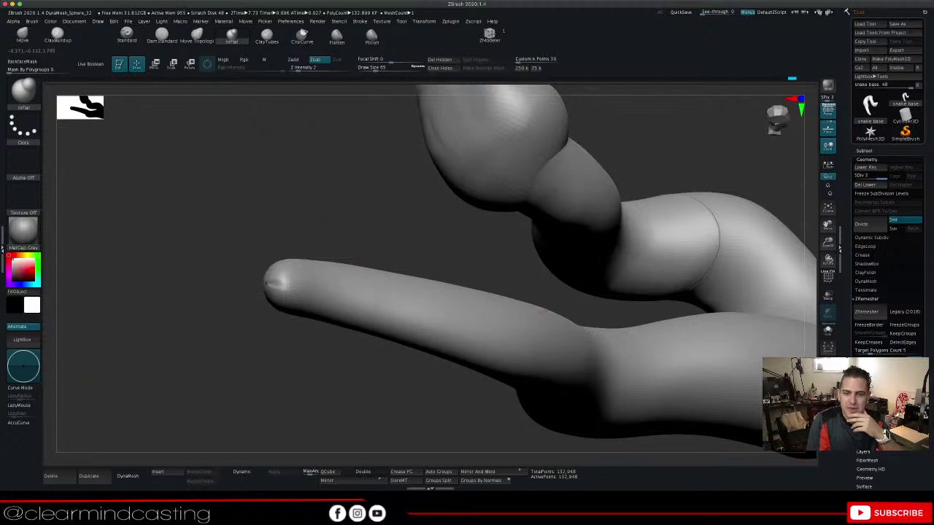
Thin the tail between its tip and the thicker body with subtractive Inflat, working around its underside and outer side
{"action": "left_click_drag", "start_coordinate": [817, 235], "coordinate": [699, 117], "text": "alt"}
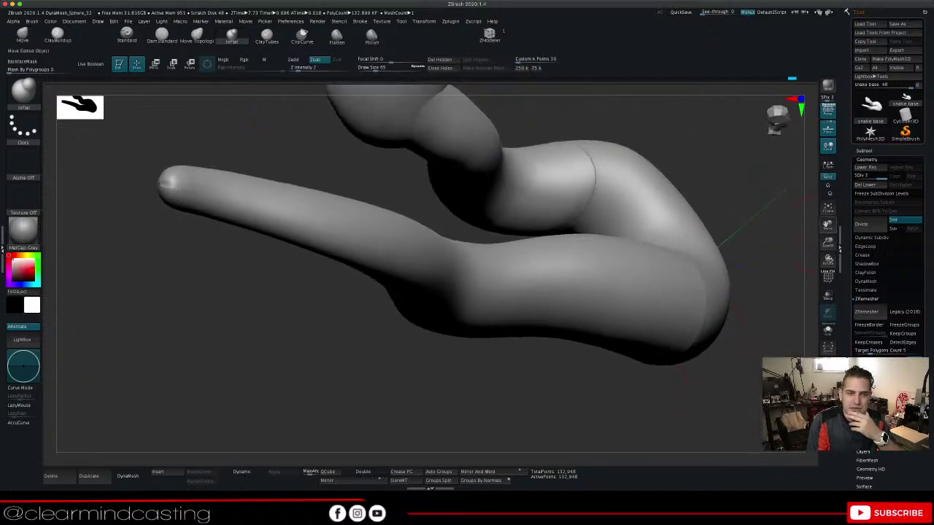
{"action": "left_click_drag", "start_coordinate": [737, 241], "coordinate": [656, 292]}
{"action": "left_click_drag", "start_coordinate": [446, 288], "coordinate": [451, 287]}
{"action": "left_click_drag", "start_coordinate": [453, 201], "coordinate": [239, 173]}
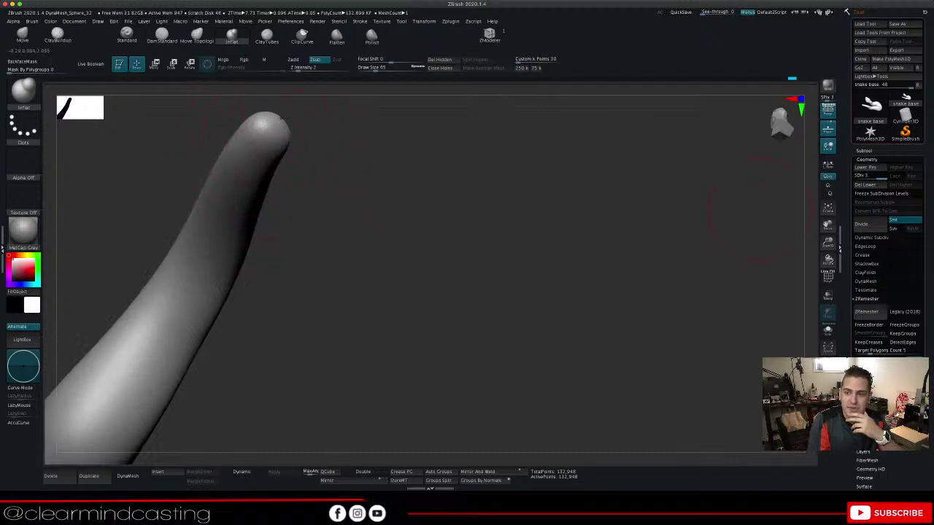
{"action": "left_click_drag", "start_coordinate": [827, 226], "coordinate": [872, 211]}
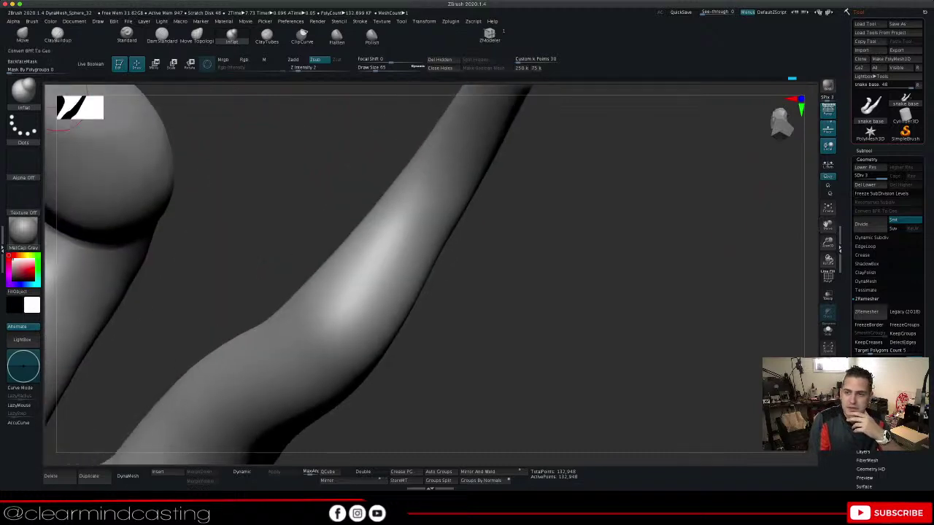
{"action": "left_click_drag", "start_coordinate": [828, 242], "coordinate": [786, 223]}
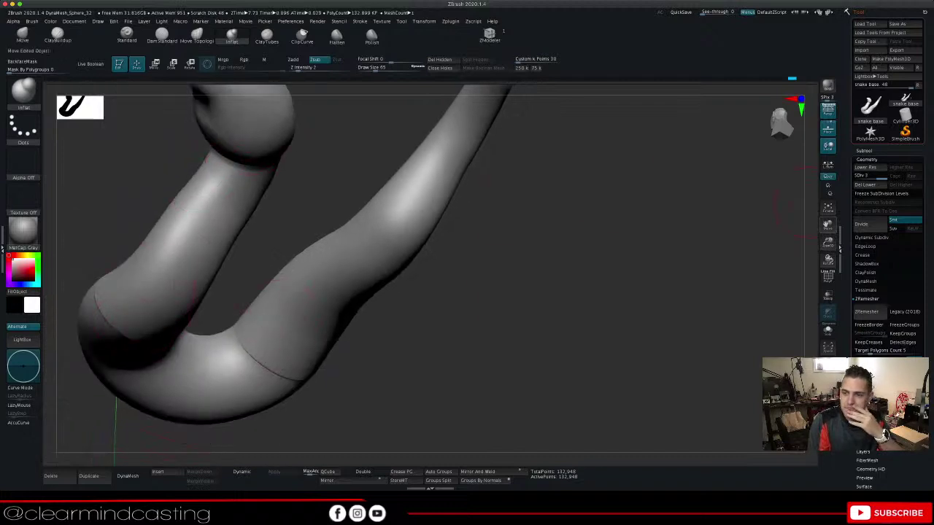
{"action": "left_click_drag", "start_coordinate": [828, 226], "coordinate": [805, 328]}
{"action": "left_click_drag", "start_coordinate": [828, 242], "coordinate": [844, 252]}
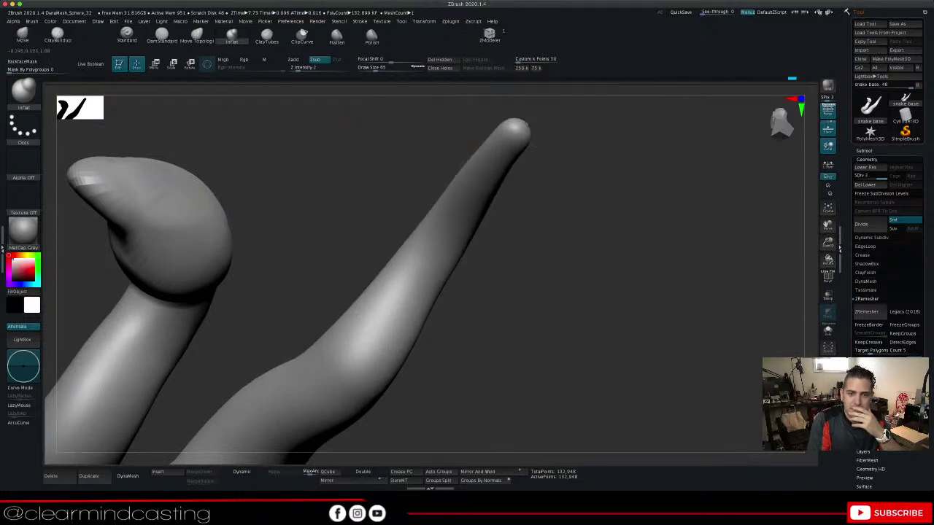
Reduce the tail's thickness on its back side and even out the transition into the body with subtractive Inflat
{"action": "mouse_move", "coordinate": [534, 144]}
{"action": "left_mouse_down"}
{"action": "mouse_move", "coordinate": [454, 193]}
{"action": "mouse_move", "coordinate": [379, 145]}
{"action": "left_mouse_up"}
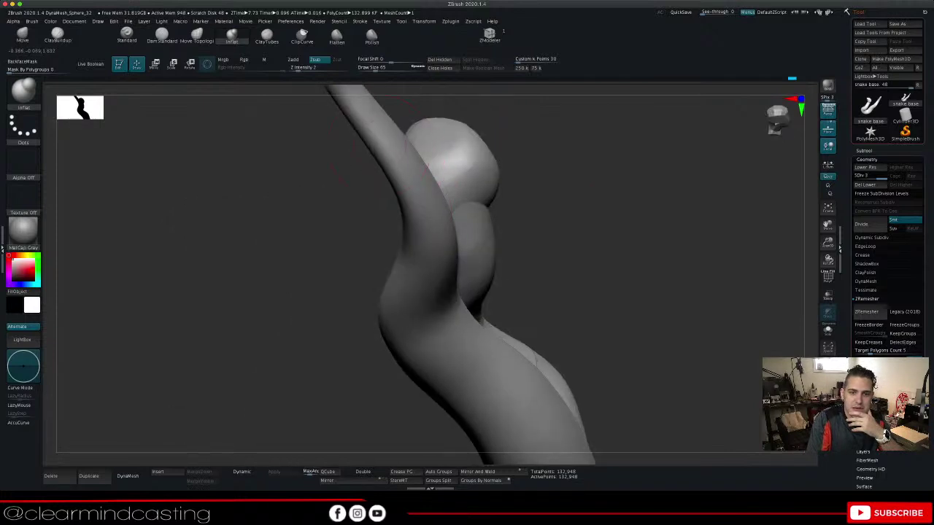
{"action": "left_click_drag", "start_coordinate": [562, 183], "coordinate": [434, 159]}
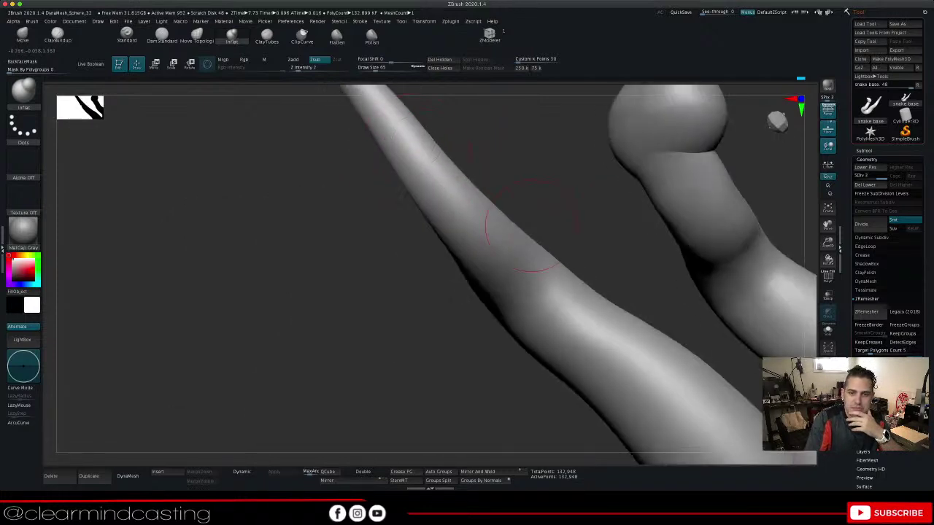
{"action": "mouse_move", "coordinate": [550, 240]}
{"action": "left_mouse_down"}
{"action": "mouse_move", "coordinate": [579, 217]}
{"action": "mouse_move", "coordinate": [562, 270]}
{"action": "mouse_move", "coordinate": [591, 273]}
{"action": "mouse_move", "coordinate": [527, 310]}
{"action": "mouse_move", "coordinate": [494, 367]}
{"action": "left_mouse_up"}
{"action": "left_click_drag", "start_coordinate": [540, 321], "coordinate": [729, 255]}
{"action": "left_click", "coordinate": [829, 208]}
{"action": "left_click_drag", "start_coordinate": [671, 240], "coordinate": [759, 241]}
{"action": "mouse_move", "coordinate": [613, 255]}
{"action": "left_mouse_down"}
{"action": "mouse_move", "coordinate": [737, 252]}
{"action": "mouse_move", "coordinate": [679, 248]}
{"action": "mouse_move", "coordinate": [613, 227]}
{"action": "mouse_move", "coordinate": [635, 255]}
{"action": "mouse_move", "coordinate": [704, 266]}
{"action": "left_mouse_up"}
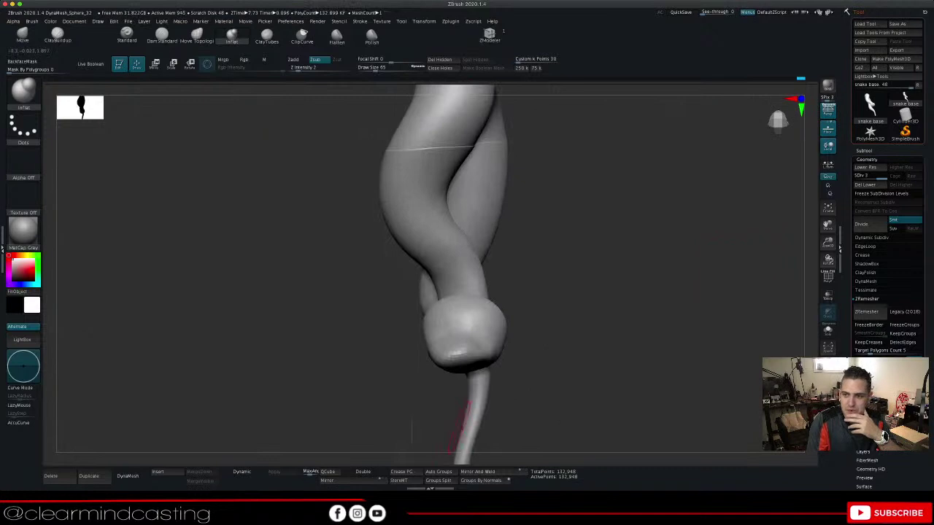
Narrow the lower tail from the last body bend down to the rounded end using subtractive Inflat
{"action": "left_click_drag", "start_coordinate": [828, 225], "coordinate": [798, 139]}
{"action": "left_click_drag", "start_coordinate": [828, 243], "coordinate": [824, 310]}
{"action": "left_click_drag", "start_coordinate": [708, 300], "coordinate": [613, 298]}
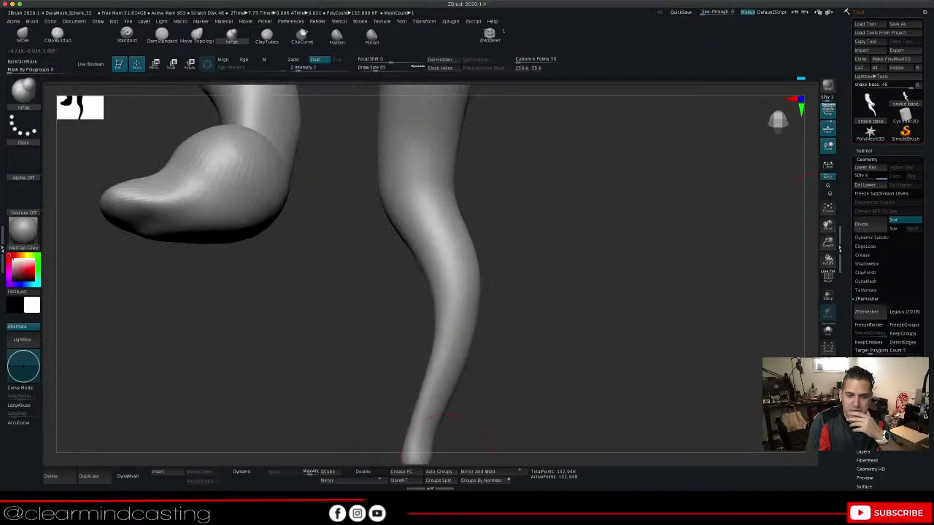
{"action": "mouse_move", "coordinate": [657, 292]}
{"action": "left_mouse_down"}
{"action": "mouse_move", "coordinate": [532, 292]}
{"action": "mouse_move", "coordinate": [564, 293]}
{"action": "left_mouse_up"}
{"action": "left_click_drag", "start_coordinate": [543, 358], "coordinate": [587, 295]}
{"action": "left_click_drag", "start_coordinate": [827, 225], "coordinate": [855, 143]}
{"action": "mouse_move", "coordinate": [504, 307]}
{"action": "left_mouse_down"}
{"action": "mouse_move", "coordinate": [591, 314]}
{"action": "mouse_move", "coordinate": [536, 310]}
{"action": "mouse_move", "coordinate": [497, 335]}
{"action": "mouse_move", "coordinate": [591, 332]}
{"action": "left_mouse_up"}
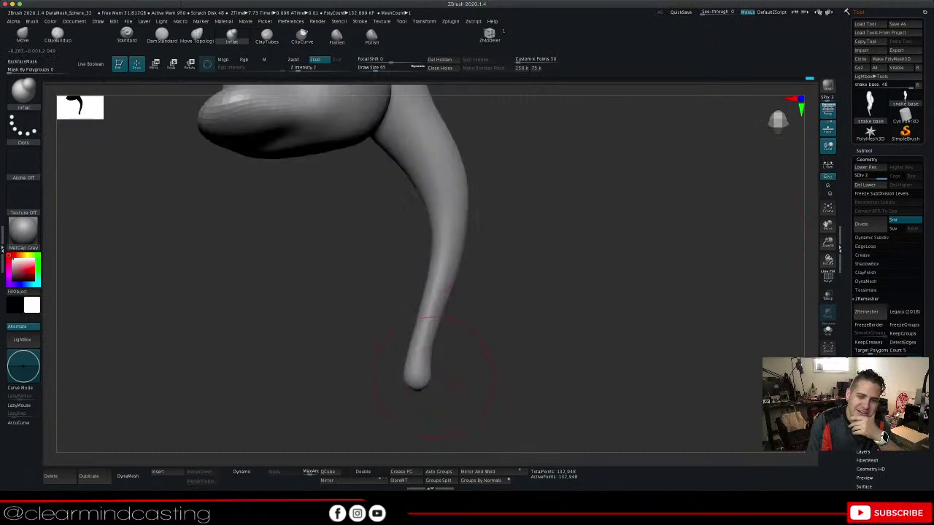
{"action": "mouse_move", "coordinate": [510, 339]}
{"action": "left_mouse_down"}
{"action": "mouse_move", "coordinate": [474, 328]}
{"action": "mouse_move", "coordinate": [477, 340]}
{"action": "mouse_move", "coordinate": [494, 325]}
{"action": "left_mouse_up"}
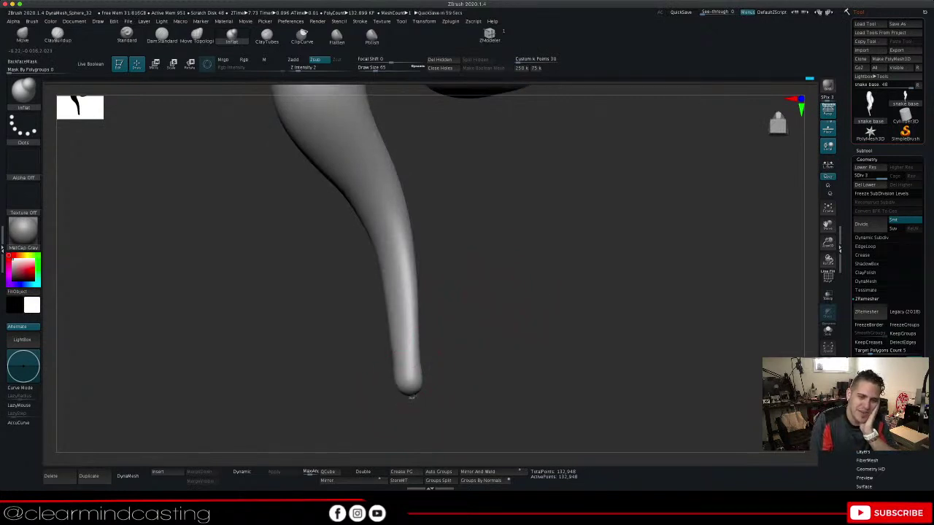
Shrink the rounded tail end into a pointed tip with subtractive Inflat and smooth its pinched surface
{"action": "left_click", "coordinate": [412, 394]}
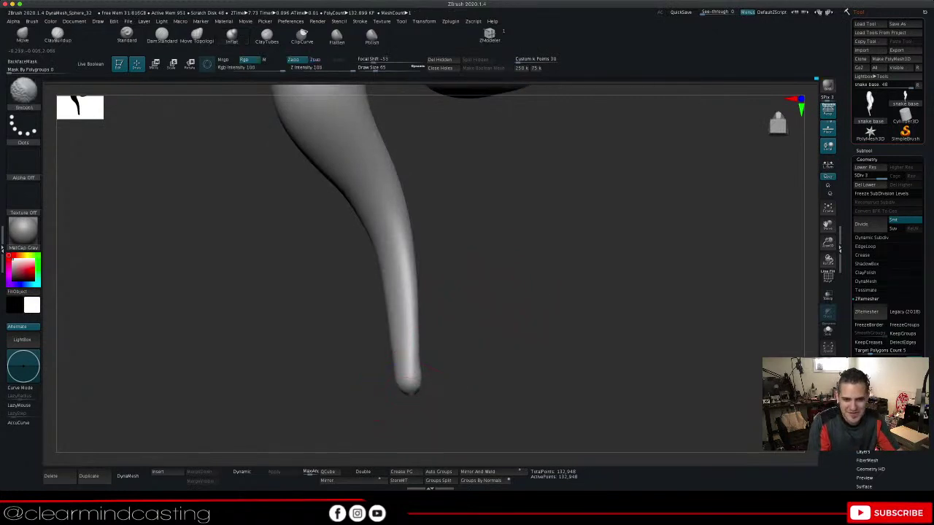
{"action": "mouse_move", "coordinate": [454, 373]}
{"action": "left_mouse_down"}
{"action": "mouse_move", "coordinate": [474, 354]}
{"action": "mouse_move", "coordinate": [536, 222]}
{"action": "left_mouse_up"}
{"action": "left_click_drag", "start_coordinate": [828, 225], "coordinate": [856, 84]}
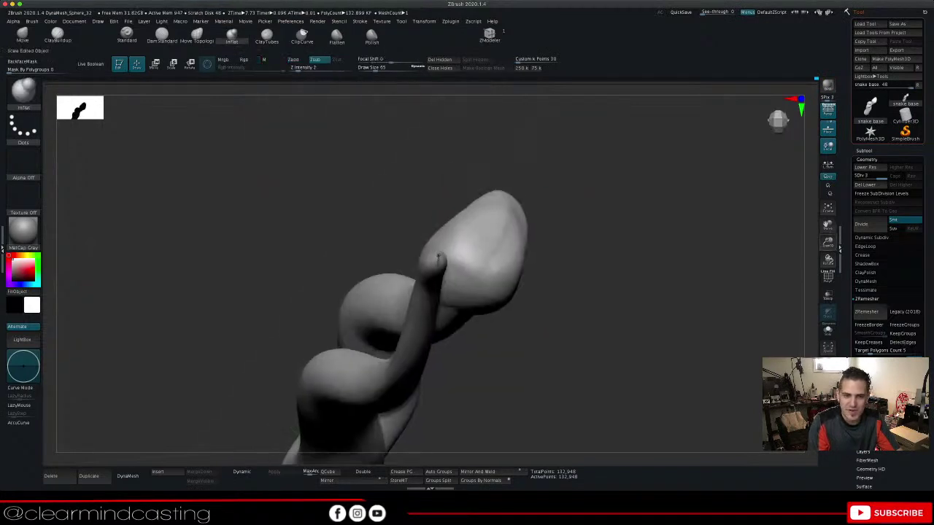
{"action": "left_click_drag", "start_coordinate": [828, 242], "coordinate": [829, 295]}
{"action": "left_click_drag", "start_coordinate": [442, 264], "coordinate": [448, 271], "text": "shift"}
{"action": "mouse_move", "coordinate": [637, 250]}
{"action": "left_mouse_down"}
{"action": "mouse_move", "coordinate": [656, 337]}
{"action": "mouse_move", "coordinate": [635, 336]}
{"action": "left_mouse_up"}
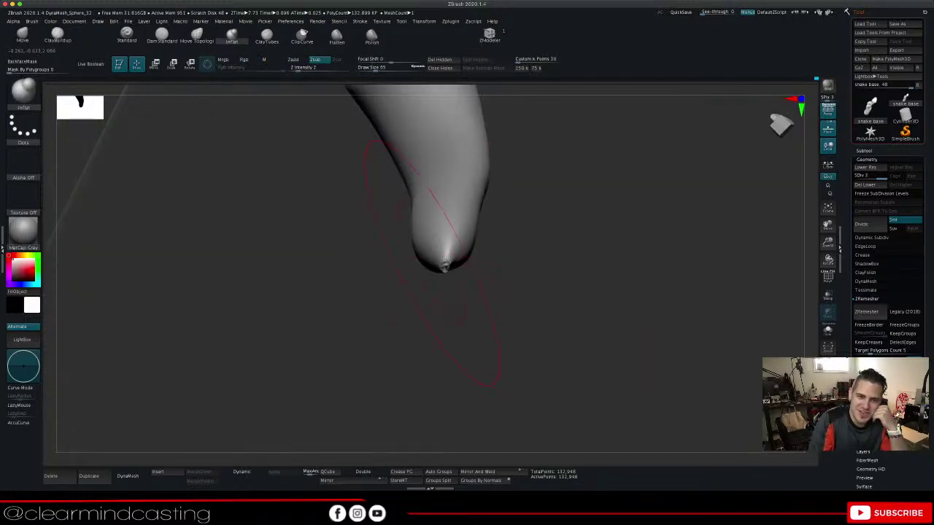
{"action": "left_click_drag", "start_coordinate": [593, 216], "coordinate": [686, 223]}
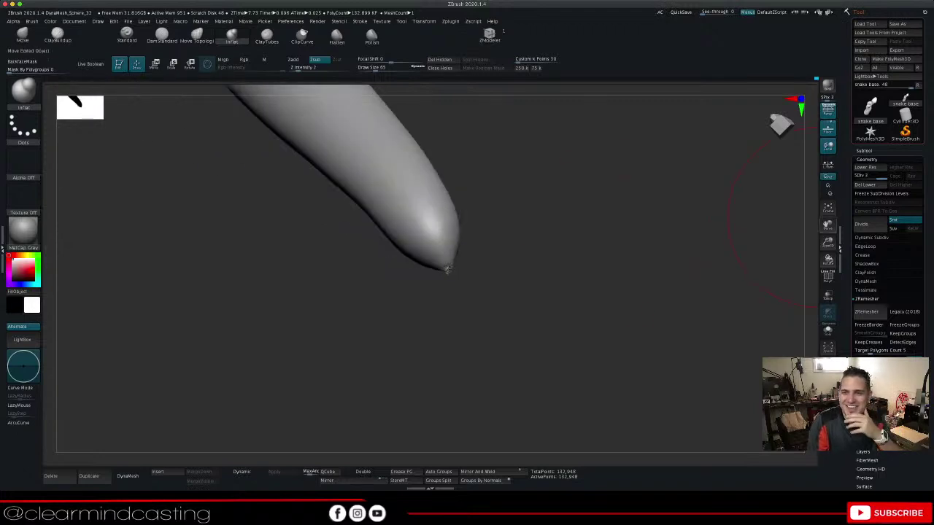
Refine the taper between the last body bend and the pointed tip with subtractive Inflat from several sides
{"action": "left_click_drag", "start_coordinate": [829, 243], "coordinate": [828, 312]}
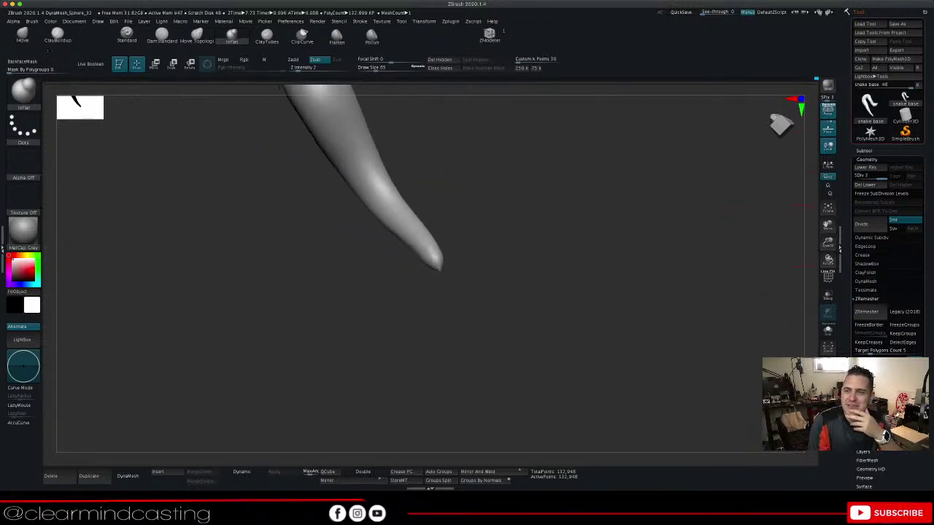
{"action": "left_click_drag", "start_coordinate": [828, 243], "coordinate": [842, 386]}
{"action": "left_click_drag", "start_coordinate": [828, 260], "coordinate": [767, 257]}
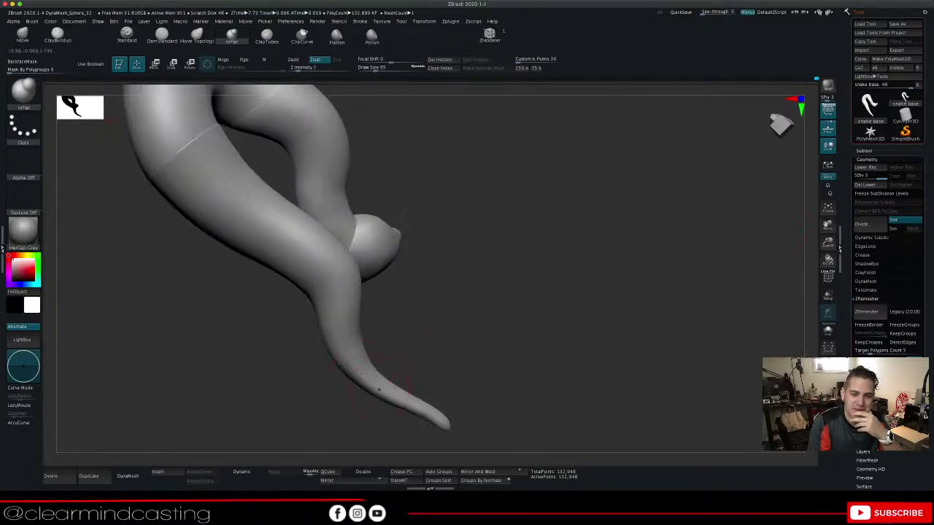
{"action": "mouse_move", "coordinate": [418, 384]}
{"action": "left_mouse_down"}
{"action": "mouse_move", "coordinate": [467, 357]}
{"action": "mouse_move", "coordinate": [375, 344]}
{"action": "left_mouse_up"}
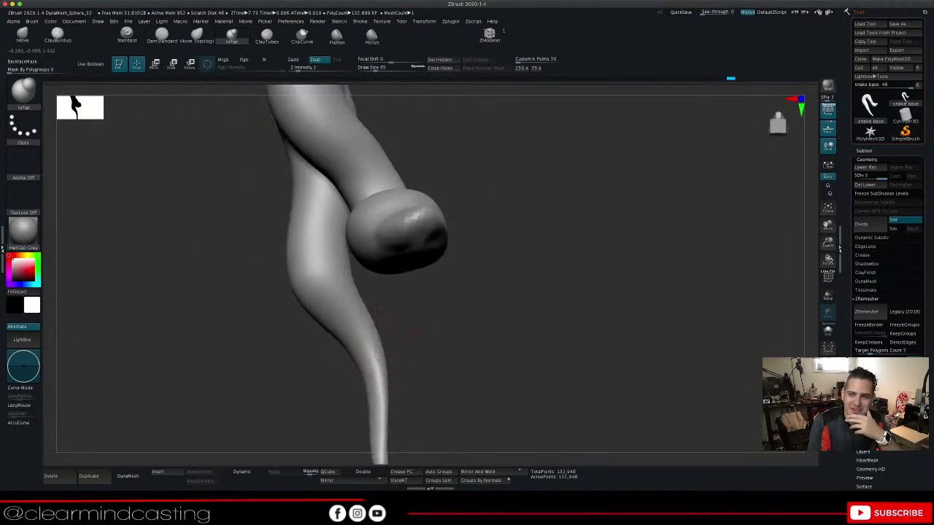
{"action": "left_click_drag", "start_coordinate": [828, 243], "coordinate": [842, 210]}
{"action": "mouse_move", "coordinate": [642, 251]}
{"action": "left_mouse_down"}
{"action": "mouse_move", "coordinate": [540, 273]}
{"action": "mouse_move", "coordinate": [431, 358]}
{"action": "mouse_move", "coordinate": [391, 370]}
{"action": "left_mouse_up"}
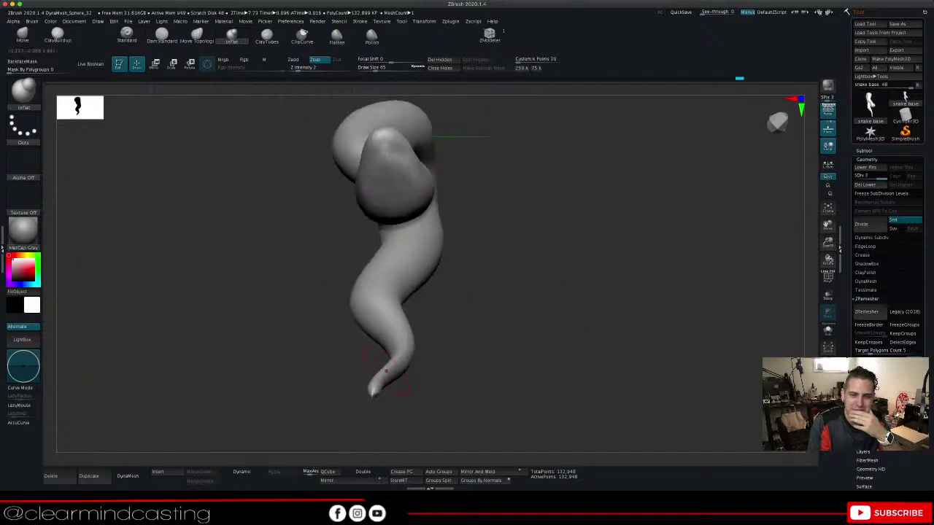
{"action": "left_click_drag", "start_coordinate": [457, 252], "coordinate": [490, 309]}
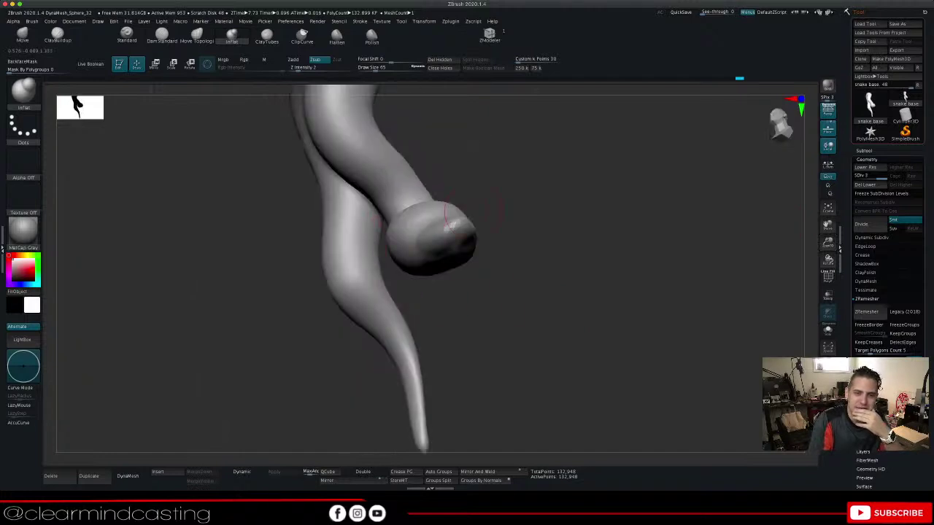
{"action": "mouse_move", "coordinate": [500, 216]}
{"action": "left_mouse_down"}
{"action": "mouse_move", "coordinate": [569, 227]}
{"action": "mouse_move", "coordinate": [539, 221]}
{"action": "left_mouse_up"}
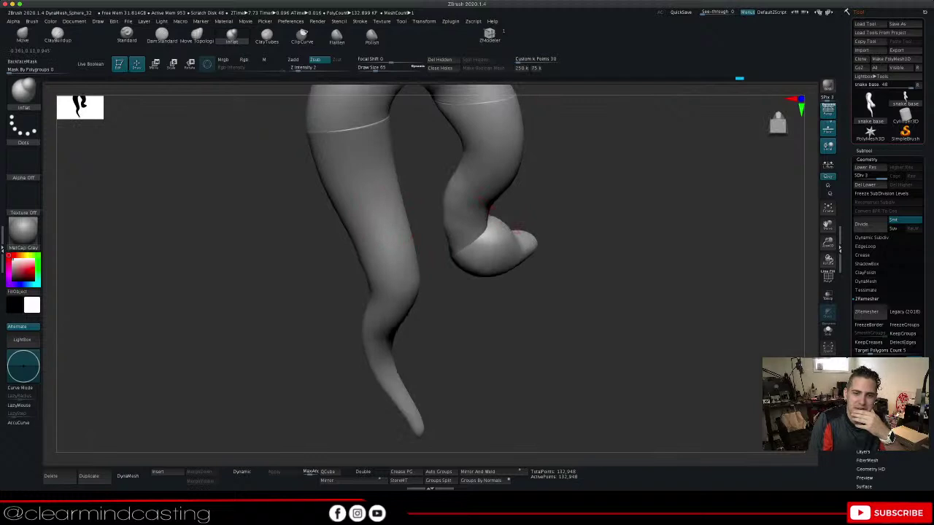
{"action": "left_click_drag", "start_coordinate": [429, 314], "coordinate": [467, 298]}
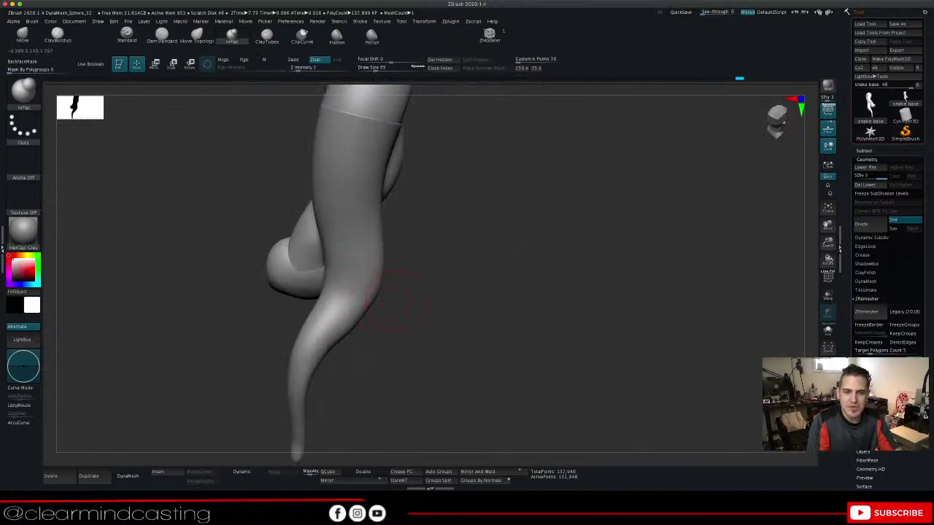
Set the Inflat draw size to 112 and focal shift to -36, and slim the body above the tail bend
{"action": "key", "text": "space"}
{"action": "left_click_drag", "start_coordinate": [394, 311], "coordinate": [482, 292]}
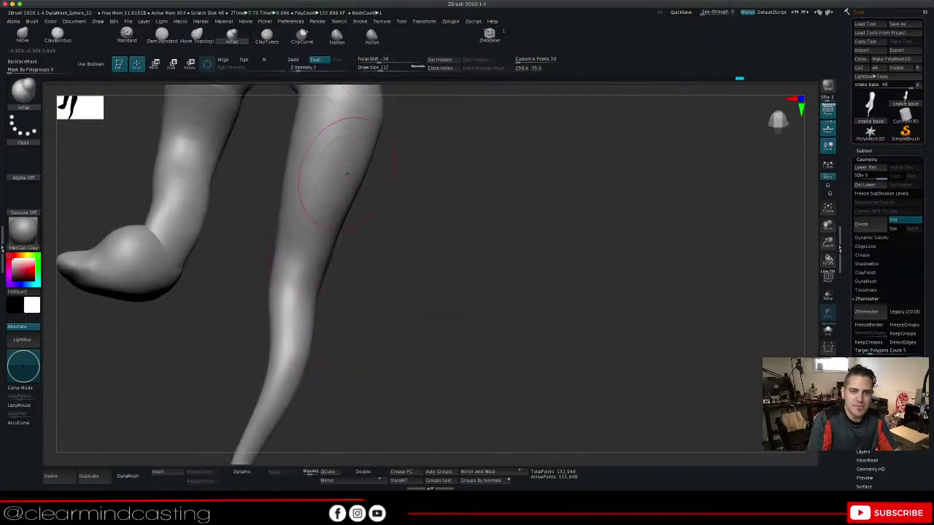
{"action": "left_click_drag", "start_coordinate": [423, 211], "coordinate": [359, 215]}
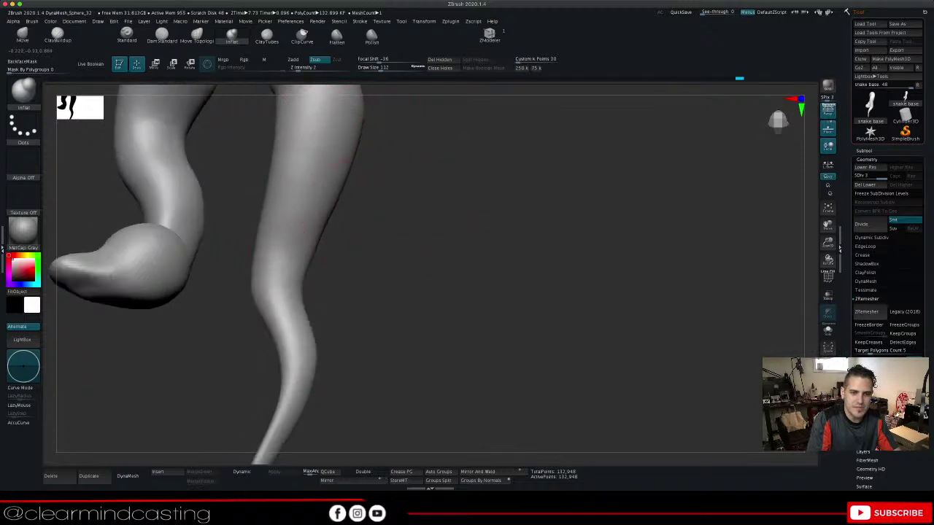
{"action": "left_click_drag", "start_coordinate": [497, 234], "coordinate": [369, 238]}
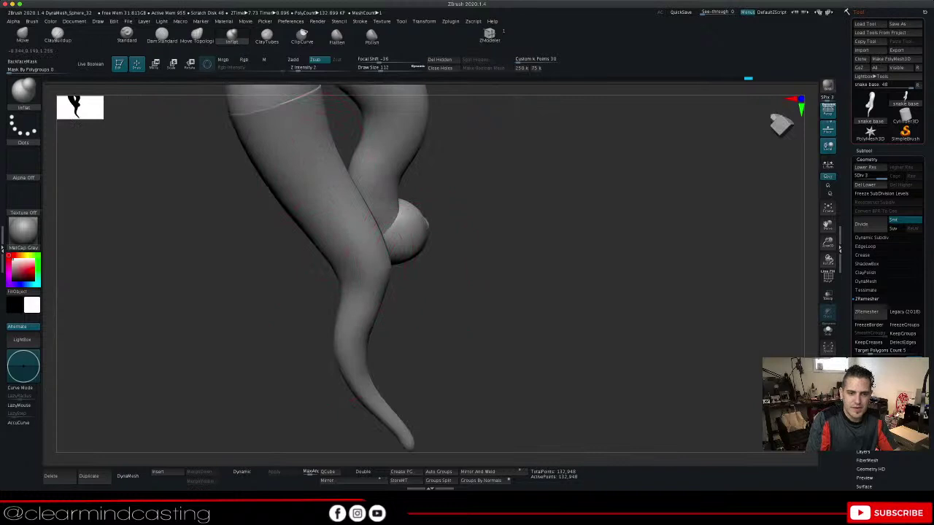
{"action": "mouse_move", "coordinate": [460, 328]}
{"action": "left_mouse_down"}
{"action": "mouse_move", "coordinate": [583, 278]}
{"action": "mouse_move", "coordinate": [481, 263]}
{"action": "left_mouse_up"}
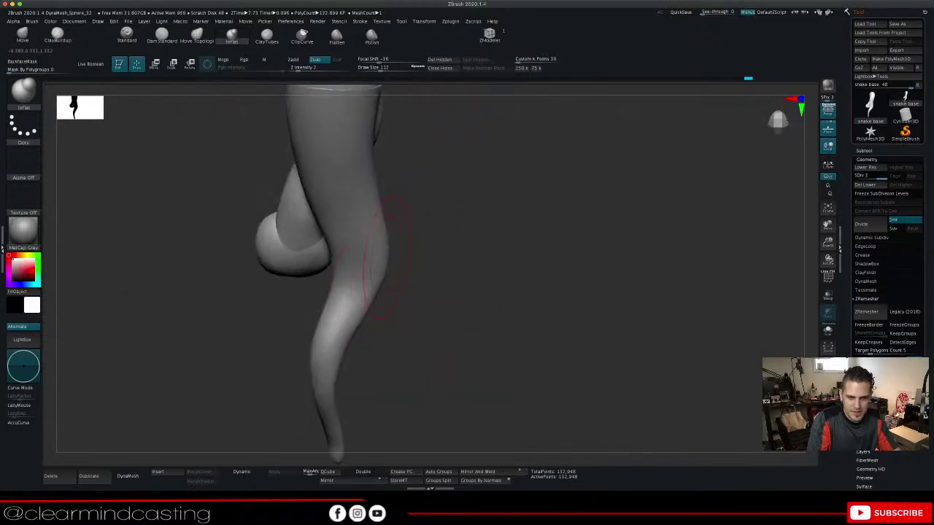
Even out the thickness around the tail bend with subtractive Inflat, undoing the unwanted stroke
{"action": "left_click_drag", "start_coordinate": [398, 259], "coordinate": [387, 248]}
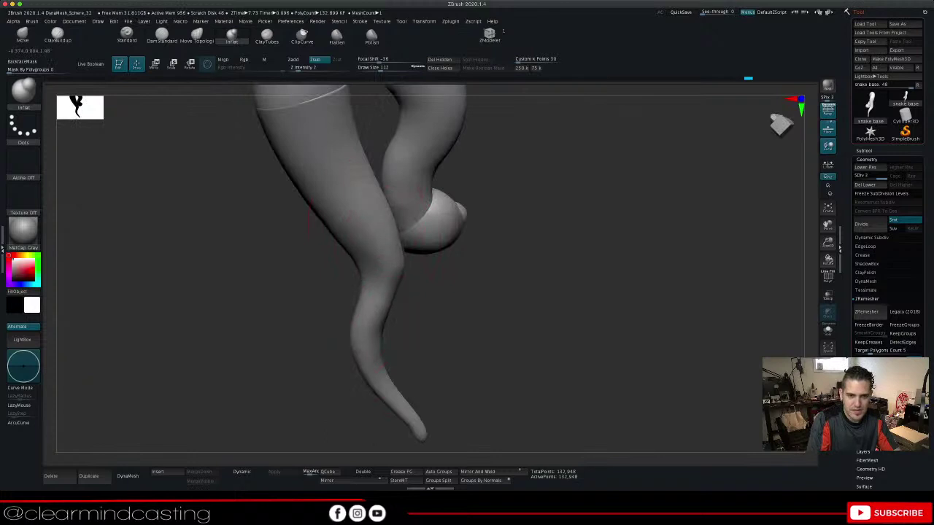
{"action": "mouse_move", "coordinate": [444, 321]}
{"action": "left_mouse_down"}
{"action": "mouse_move", "coordinate": [503, 285]}
{"action": "mouse_move", "coordinate": [409, 300]}
{"action": "mouse_move", "coordinate": [408, 325]}
{"action": "mouse_move", "coordinate": [362, 310]}
{"action": "left_mouse_up"}
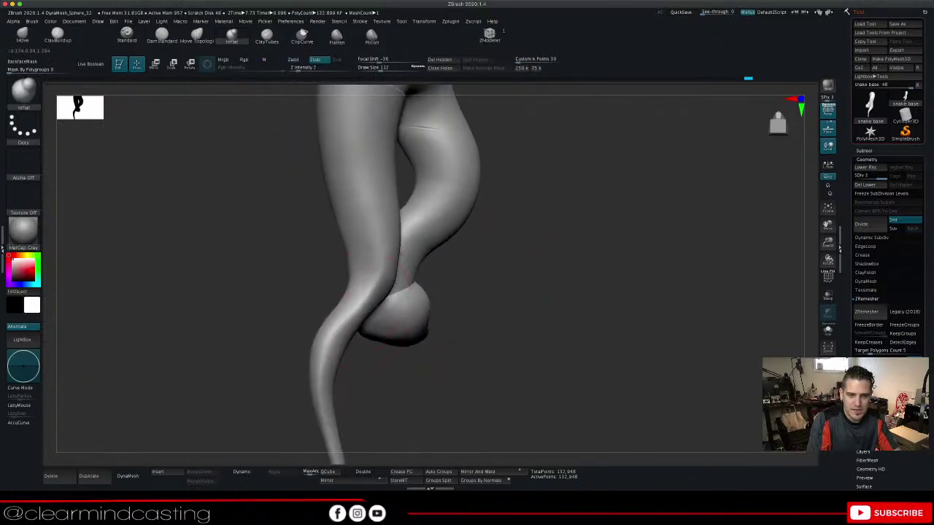
{"action": "left_click_drag", "start_coordinate": [442, 274], "coordinate": [501, 270]}
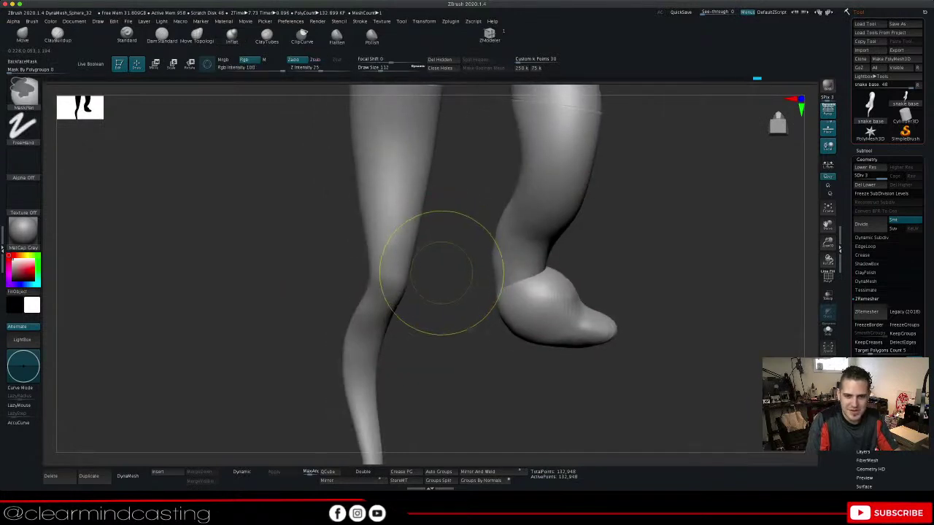
{"action": "key", "text": "ctrl+z"}
{"action": "mouse_move", "coordinate": [442, 282]}
{"action": "left_mouse_down"}
{"action": "mouse_move", "coordinate": [452, 282]}
{"action": "mouse_move", "coordinate": [389, 276]}
{"action": "mouse_move", "coordinate": [378, 238]}
{"action": "left_mouse_up"}
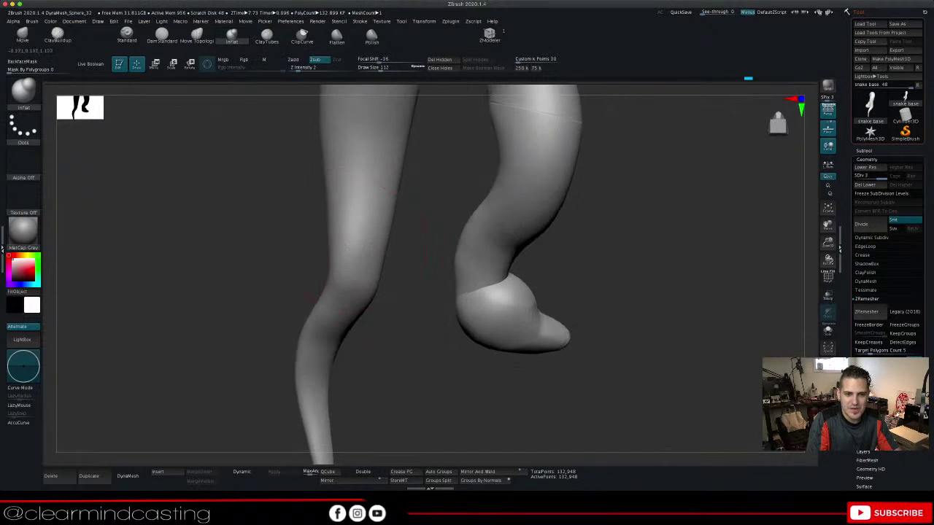
{"action": "left_click_drag", "start_coordinate": [436, 322], "coordinate": [402, 324]}
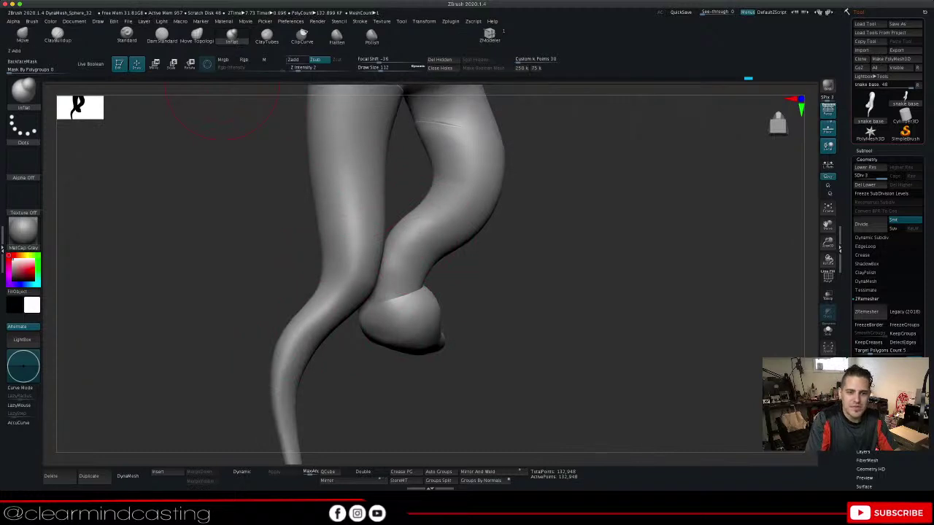
Switch Inflat to additive mode and restore some volume at the tail bend
{"action": "left_click", "coordinate": [295, 60]}
{"action": "mouse_move", "coordinate": [324, 298]}
{"action": "left_mouse_down"}
{"action": "mouse_move", "coordinate": [312, 292]}
{"action": "mouse_move", "coordinate": [319, 289]}
{"action": "left_mouse_up"}
{"action": "mouse_move", "coordinate": [339, 281]}
{"action": "right_mouse_down"}
{"action": "mouse_move", "coordinate": [537, 297]}
{"action": "mouse_move", "coordinate": [435, 304]}
{"action": "right_mouse_up"}
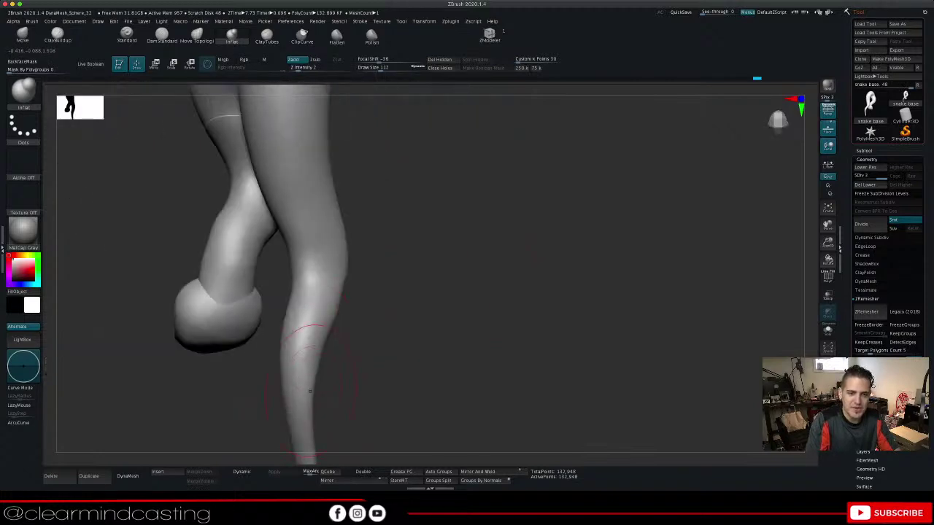
{"action": "right_click_drag", "start_coordinate": [309, 351], "coordinate": [332, 277]}
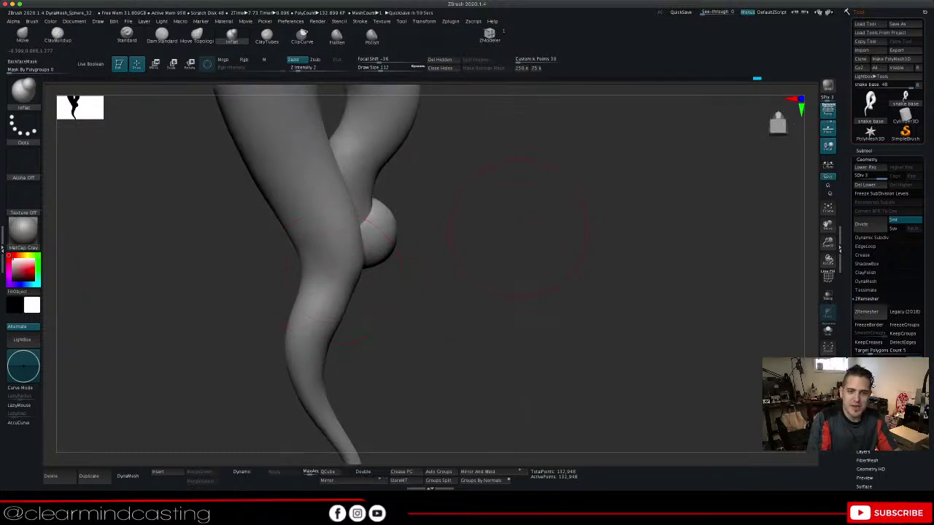
{"action": "left_click_drag", "start_coordinate": [518, 230], "coordinate": [424, 251]}
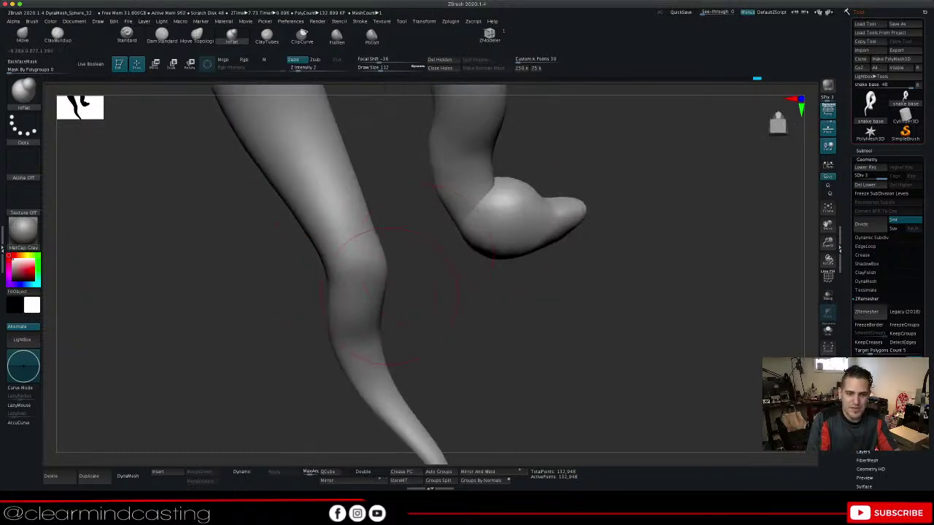
{"action": "left_click_drag", "start_coordinate": [266, 292], "coordinate": [366, 308]}
Build up the thin areas around the tail bend with additive Inflat and smooth the transition into the body
{"action": "left_click_drag", "start_coordinate": [475, 288], "coordinate": [386, 297]}
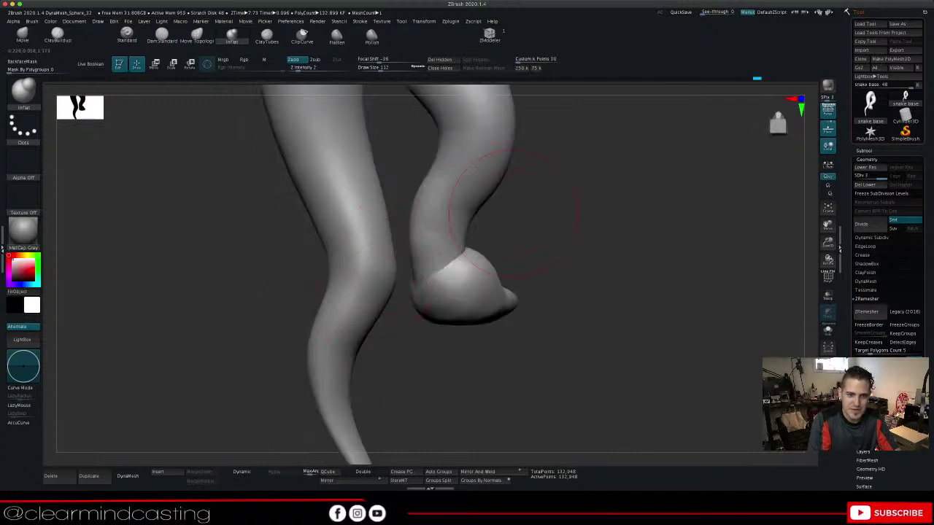
{"action": "mouse_move", "coordinate": [511, 214]}
{"action": "left_mouse_down"}
{"action": "mouse_move", "coordinate": [351, 281]}
{"action": "mouse_move", "coordinate": [350, 346]}
{"action": "left_mouse_up"}
{"action": "left_click_drag", "start_coordinate": [460, 205], "coordinate": [357, 212]}
{"action": "left_click_drag", "start_coordinate": [452, 160], "coordinate": [466, 205], "text": "shift"}
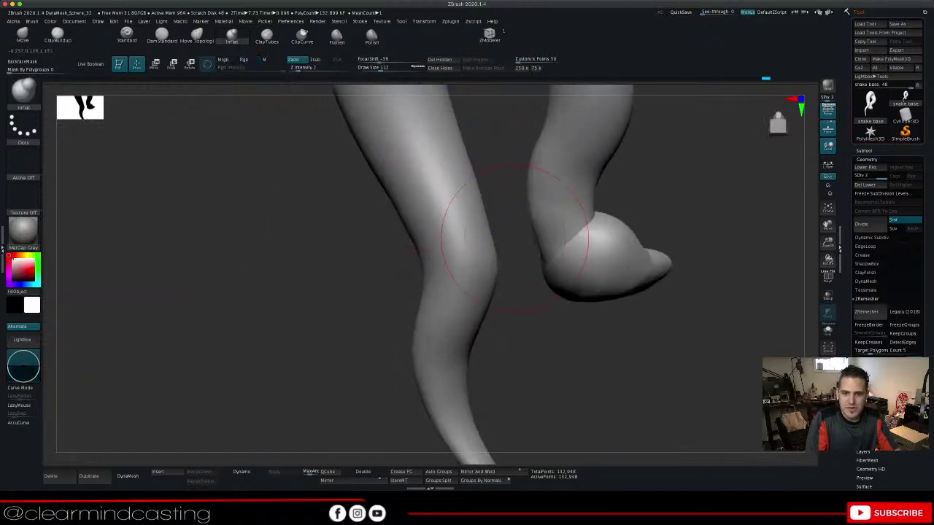
{"action": "left_click_drag", "start_coordinate": [520, 239], "coordinate": [423, 208]}
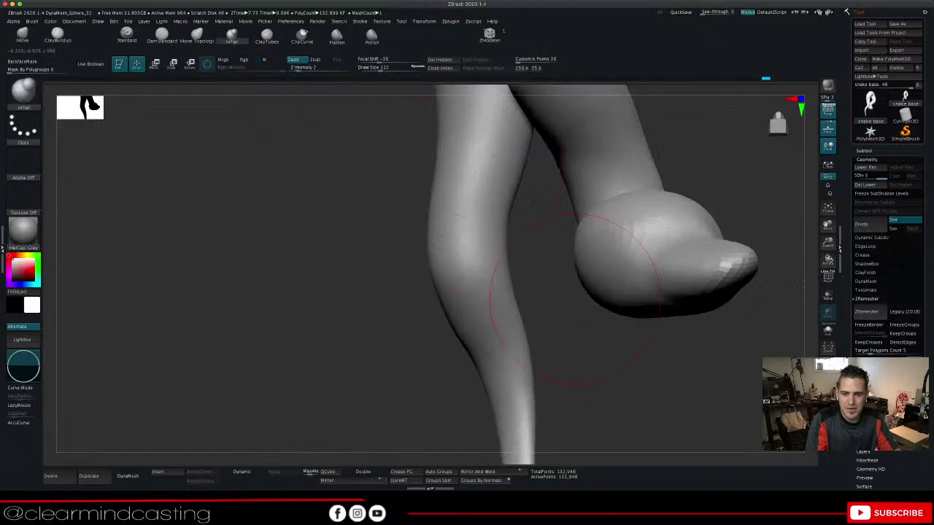
{"action": "left_click_drag", "start_coordinate": [568, 288], "coordinate": [398, 274]}
{"action": "mouse_move", "coordinate": [548, 246]}
{"action": "left_mouse_down", "text": "shift"}
{"action": "mouse_move", "coordinate": [544, 229]}
{"action": "mouse_move", "coordinate": [539, 280]}
{"action": "left_mouse_up", "text": "shift"}
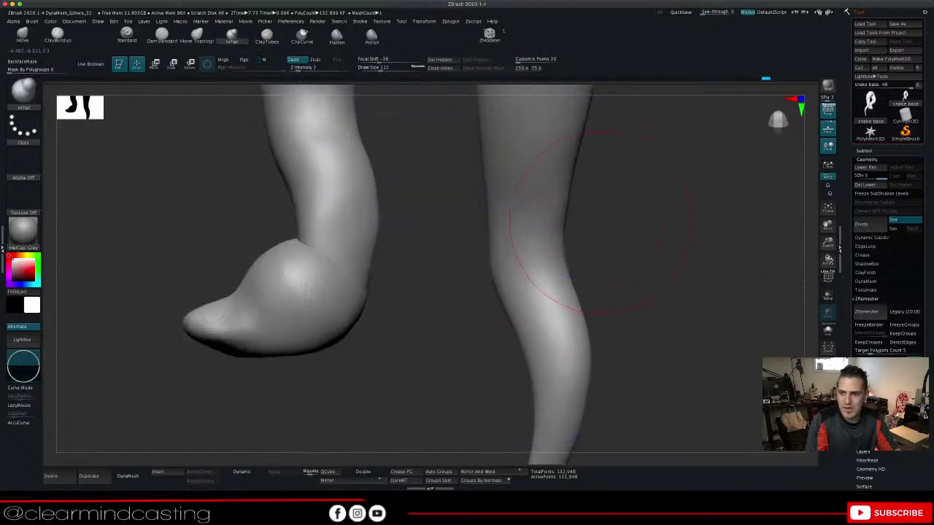
Refine the neck just behind the head with subtractive Inflat, undoing the unwanted stroke
{"action": "left_click_drag", "start_coordinate": [829, 242], "coordinate": [828, 209]}
{"action": "left_click_drag", "start_coordinate": [577, 232], "coordinate": [718, 246]}
{"action": "left_click_drag", "start_coordinate": [828, 225], "coordinate": [707, 318]}
{"action": "mouse_move", "coordinate": [576, 241]}
{"action": "left_mouse_down"}
{"action": "mouse_move", "coordinate": [781, 235]}
{"action": "mouse_move", "coordinate": [723, 235]}
{"action": "left_mouse_up"}
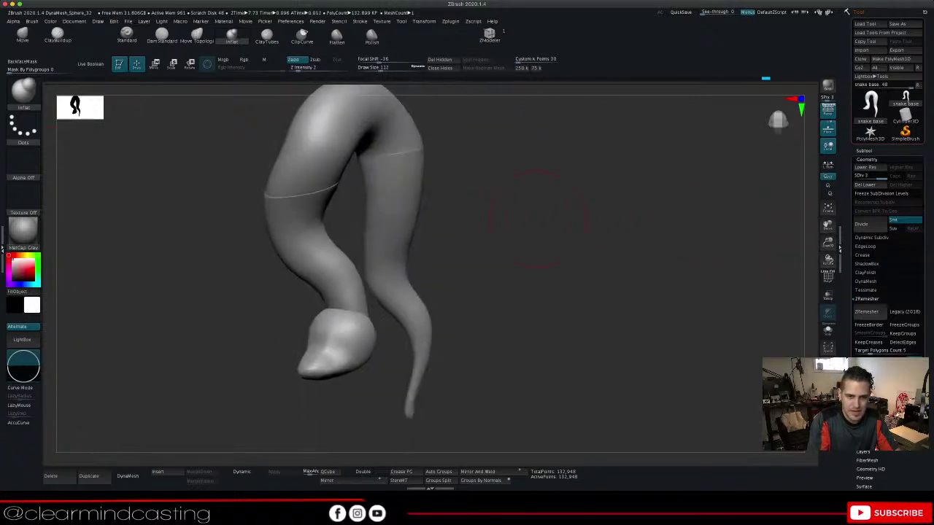
{"action": "left_click_drag", "start_coordinate": [450, 246], "coordinate": [398, 252]}
{"action": "mouse_move", "coordinate": [386, 283]}
{"action": "left_mouse_down"}
{"action": "mouse_move", "coordinate": [449, 273]}
{"action": "mouse_move", "coordinate": [394, 284]}
{"action": "left_mouse_up"}
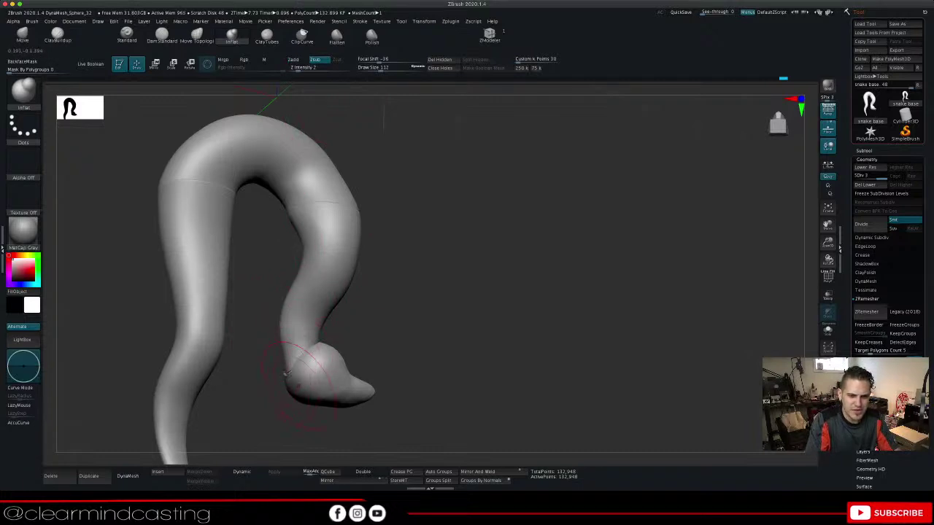
{"action": "key", "text": "ctrl+z"}
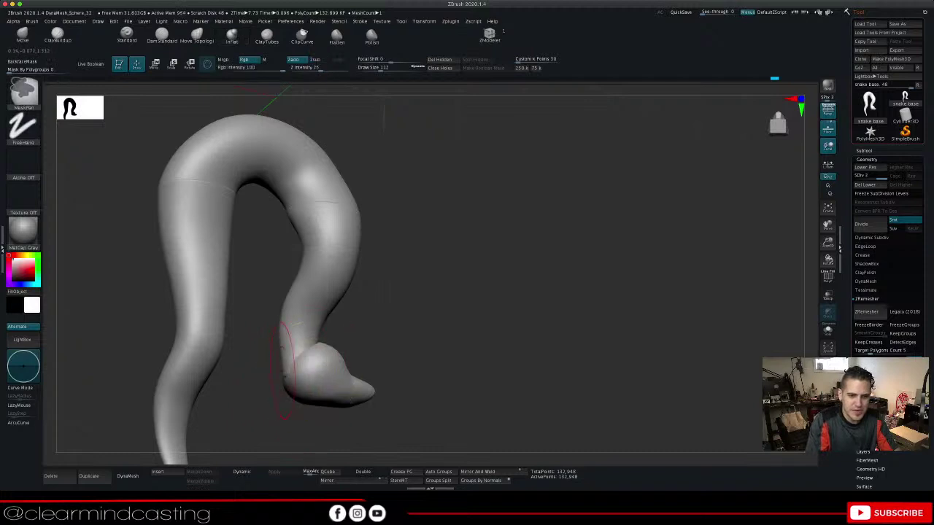
{"action": "left_click_drag", "start_coordinate": [288, 365], "coordinate": [312, 326]}
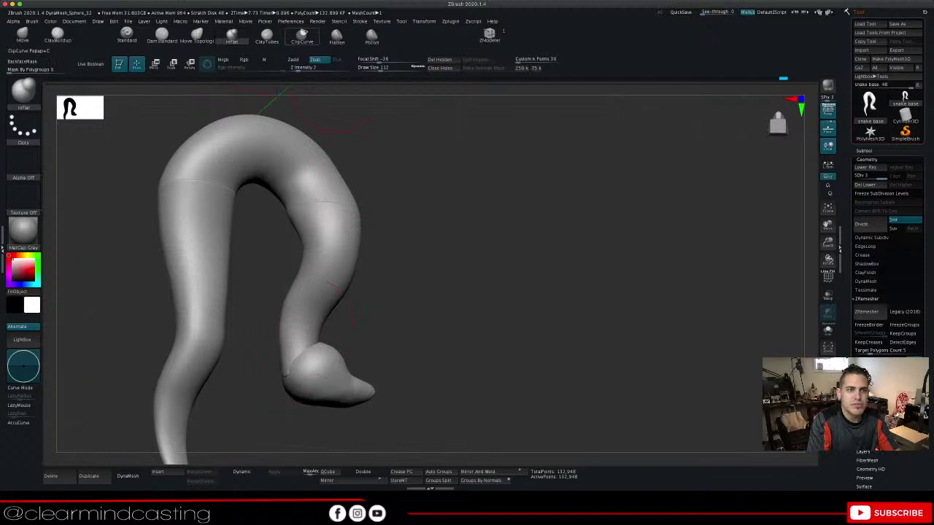
Adjust the neck's contour behind the head with Move Topological and smooth the body curve above it
{"action": "left_click", "coordinate": [196, 35]}
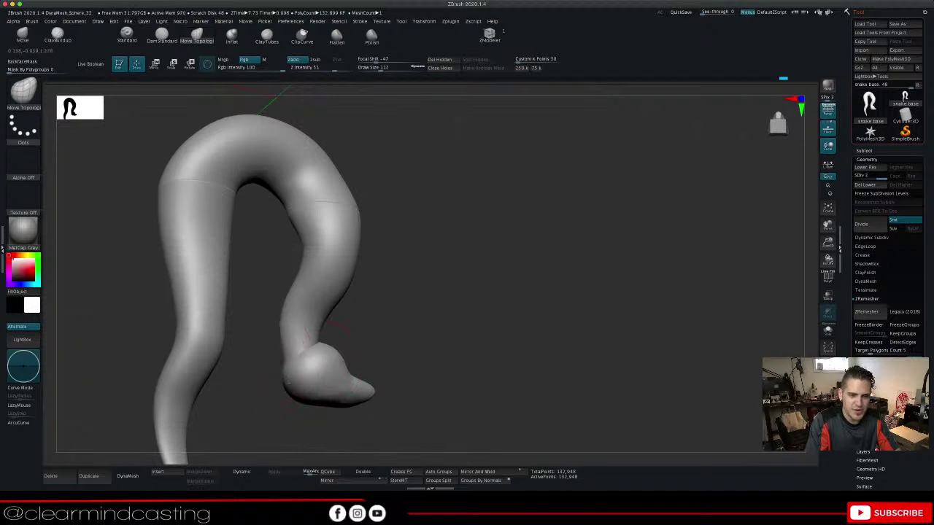
{"action": "left_click_drag", "start_coordinate": [409, 282], "coordinate": [363, 275]}
{"action": "key", "text": "shift"}
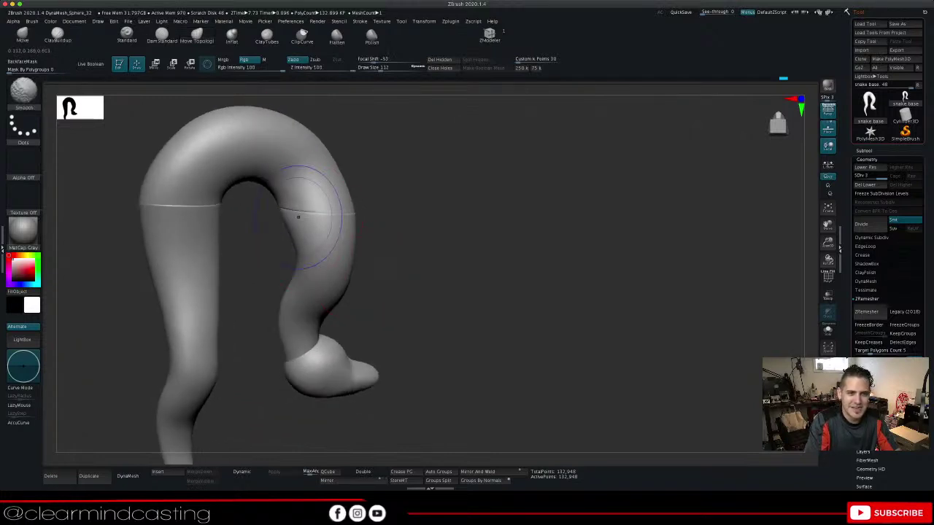
{"action": "left_click_drag", "start_coordinate": [299, 218], "coordinate": [331, 202], "text": "shift"}
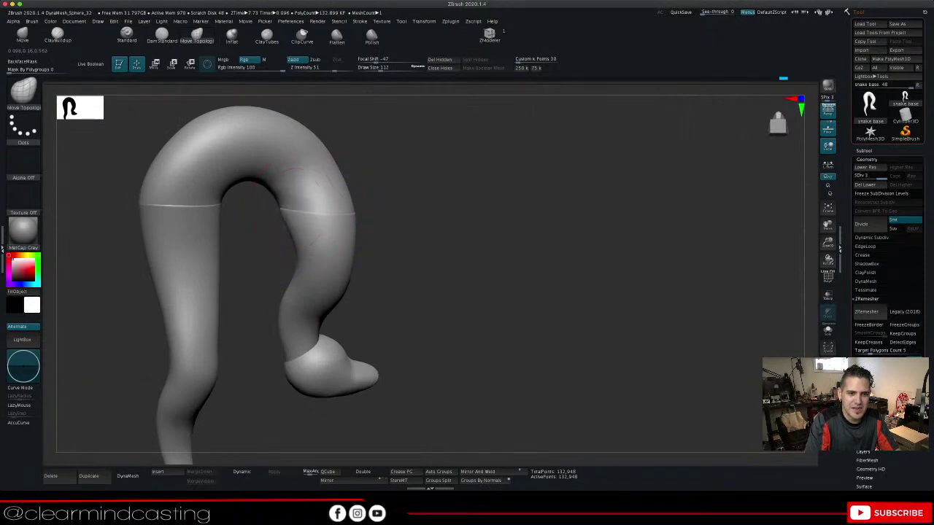
Examine the snake's overall silhouette, including the arched body, head and tail, from several angles
{"action": "left_click_drag", "start_coordinate": [451, 201], "coordinate": [436, 224]}
{"action": "mouse_move", "coordinate": [728, 294]}
{"action": "left_mouse_down"}
{"action": "mouse_move", "coordinate": [679, 252]}
{"action": "mouse_move", "coordinate": [715, 247]}
{"action": "left_mouse_up"}
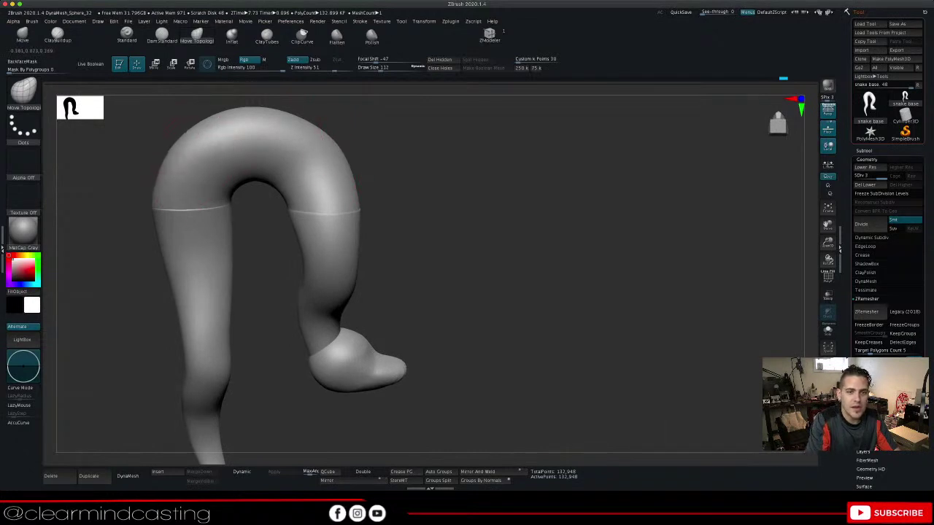
{"action": "left_click_drag", "start_coordinate": [392, 122], "coordinate": [299, 162]}
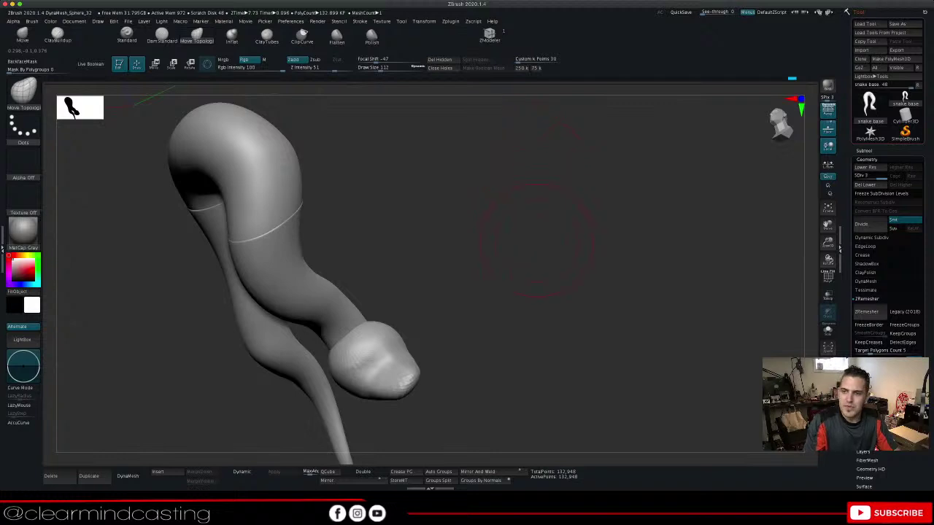
{"action": "left_click_drag", "start_coordinate": [782, 269], "coordinate": [824, 225]}
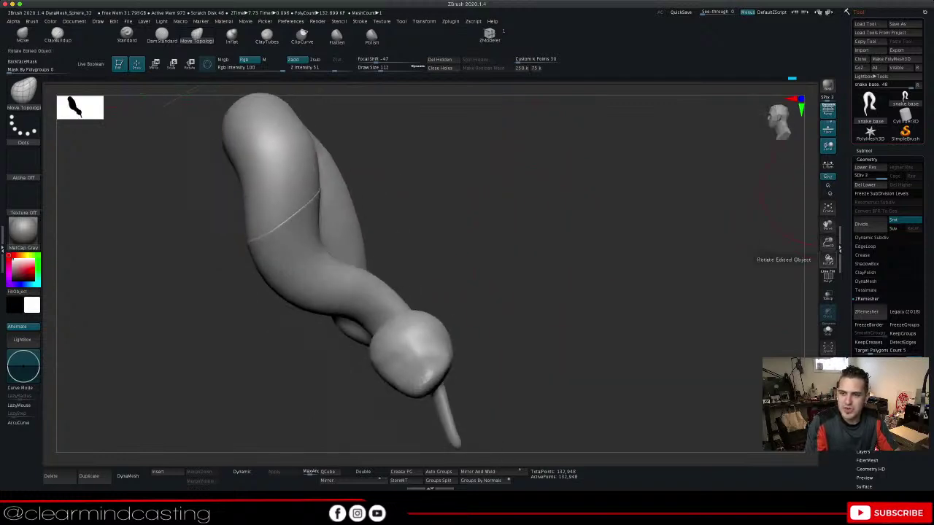
{"action": "left_click_drag", "start_coordinate": [828, 259], "coordinate": [823, 275]}
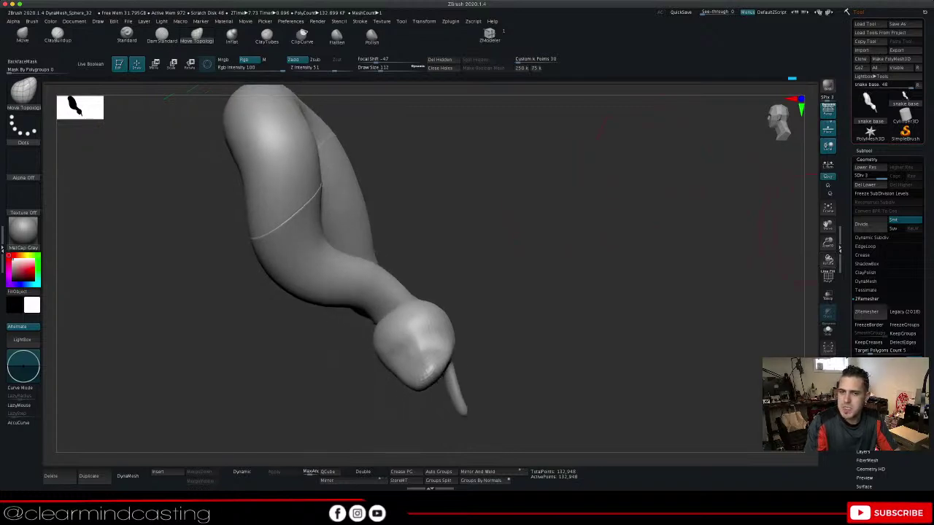
{"action": "left_click_drag", "start_coordinate": [827, 225], "coordinate": [931, 250]}
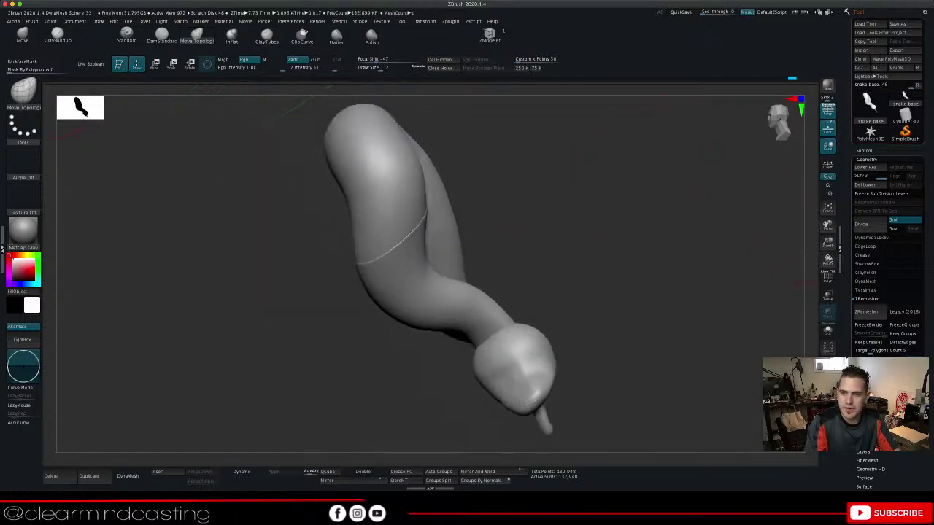
{"action": "left_click", "coordinate": [840, 250]}
{"action": "mouse_move", "coordinate": [828, 260]}
{"action": "left_mouse_down"}
{"action": "mouse_move", "coordinate": [774, 260]}
{"action": "mouse_move", "coordinate": [827, 252]}
{"action": "left_mouse_up"}
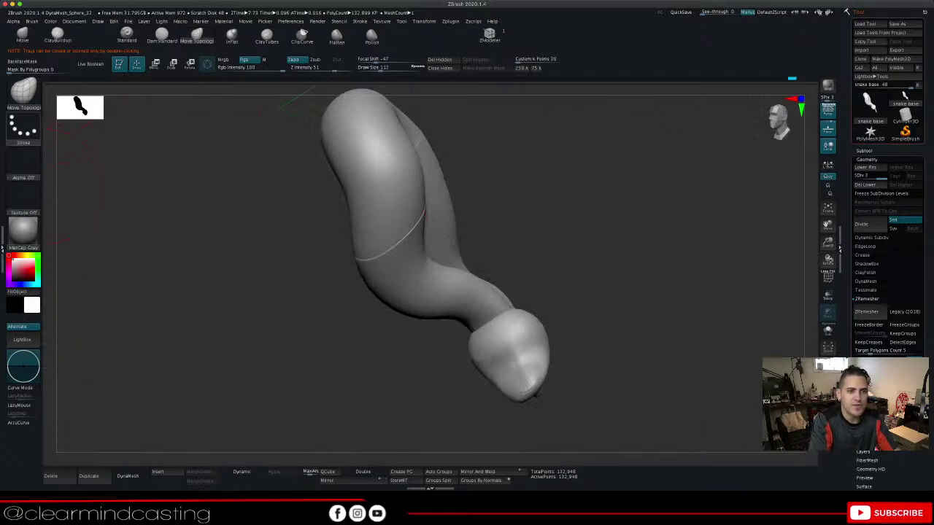
Assign the cracked-stone pattern Alpha 62 to the Move Topological brush
{"action": "left_click", "coordinate": [23, 128]}
{"action": "left_click", "coordinate": [23, 128]}
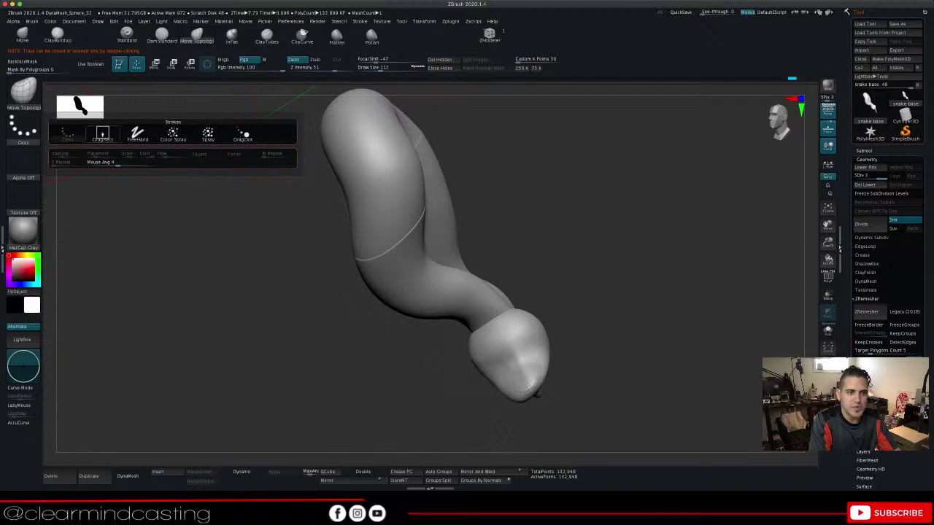
{"action": "left_click", "coordinate": [23, 162]}
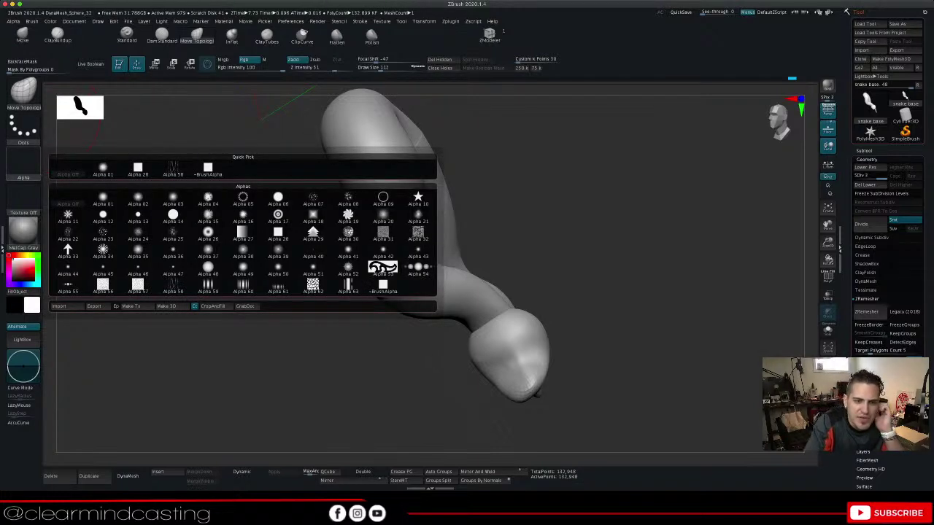
{"action": "mouse_move", "coordinate": [313, 285]}
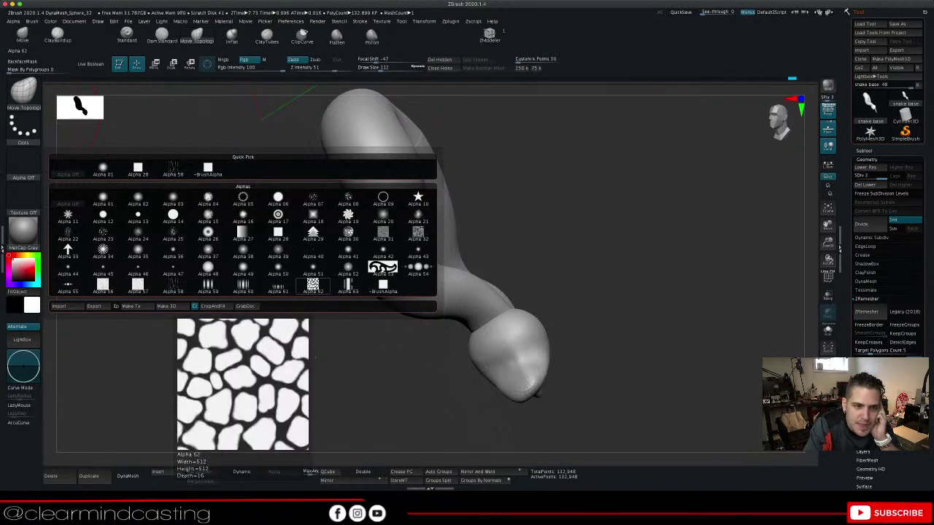
{"action": "left_click", "coordinate": [313, 285]}
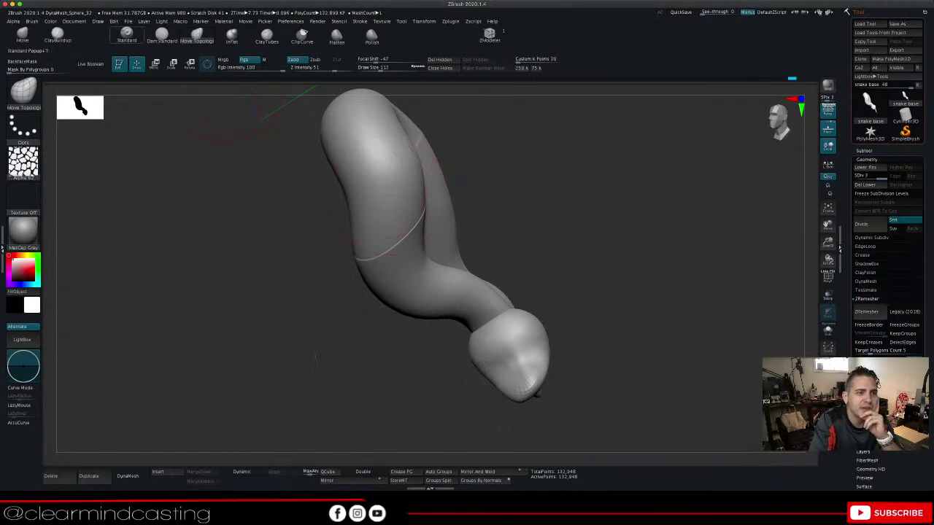
Assign Alpha 62 to the Standard brush in Zsub mode, test it on the snake's upper body, and undo the stroke
{"action": "left_click", "coordinate": [127, 34]}
{"action": "left_click", "coordinate": [24, 128]}
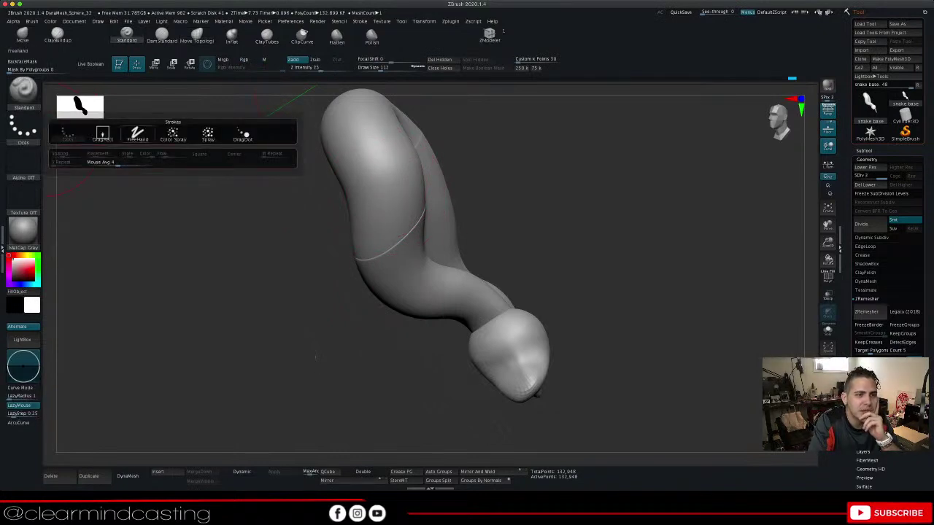
{"action": "left_click", "coordinate": [24, 163]}
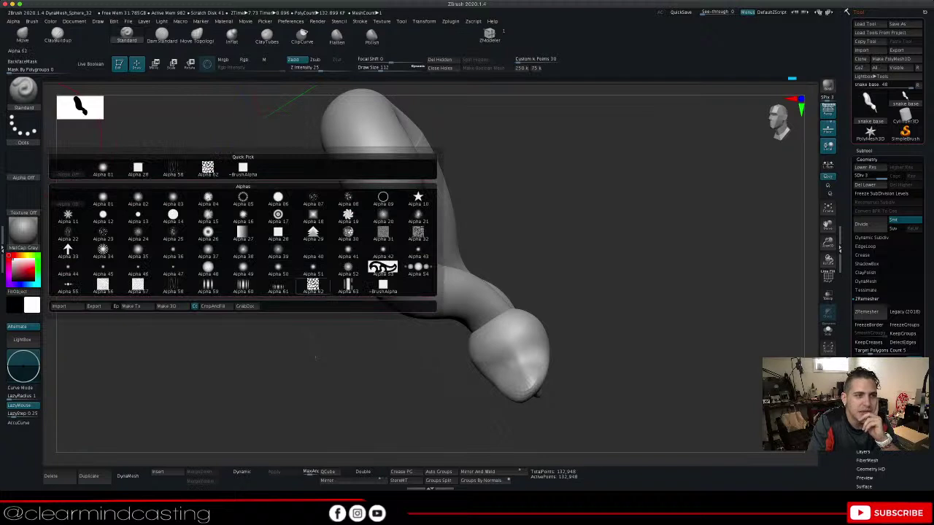
{"action": "left_click", "coordinate": [313, 285]}
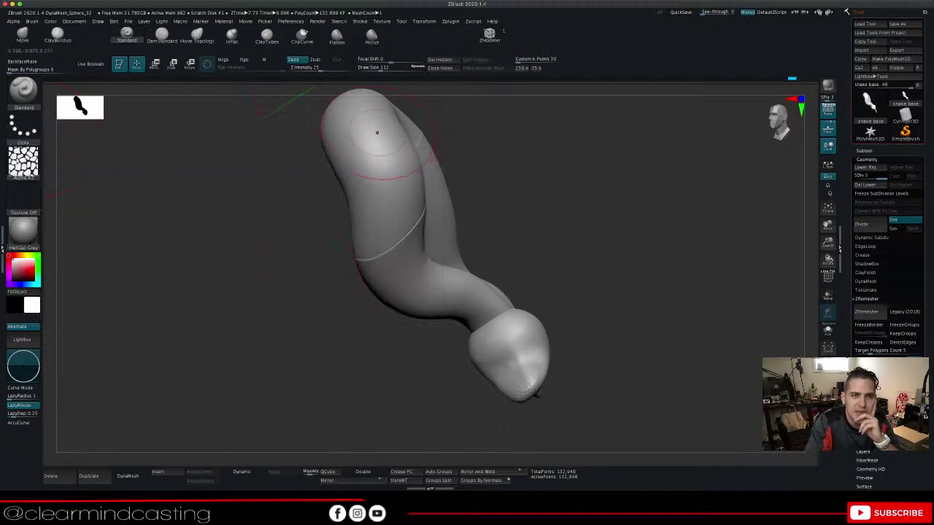
{"action": "left_click", "coordinate": [315, 60]}
{"action": "mouse_move", "coordinate": [396, 133]}
{"action": "left_mouse_down"}
{"action": "mouse_move", "coordinate": [386, 160]}
{"action": "mouse_move", "coordinate": [402, 223]}
{"action": "left_mouse_up"}
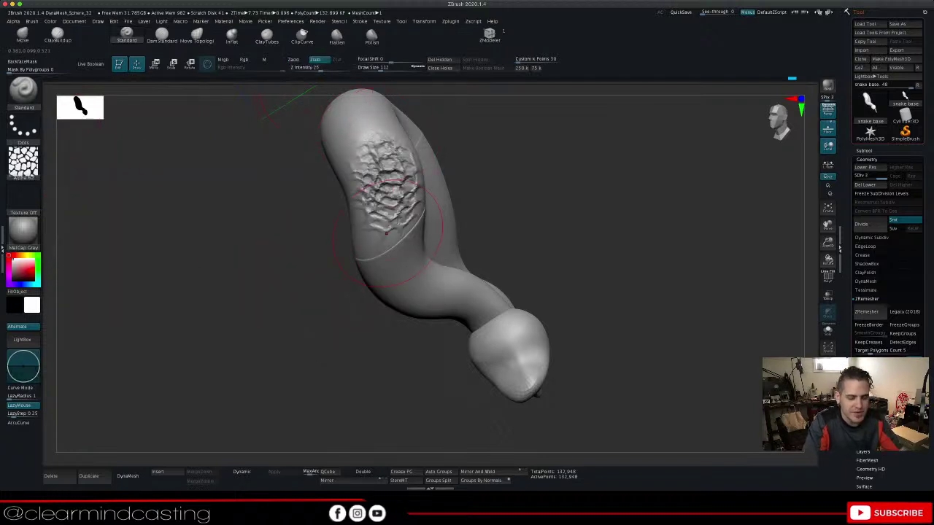
{"action": "key", "text": "ctrl+z"}
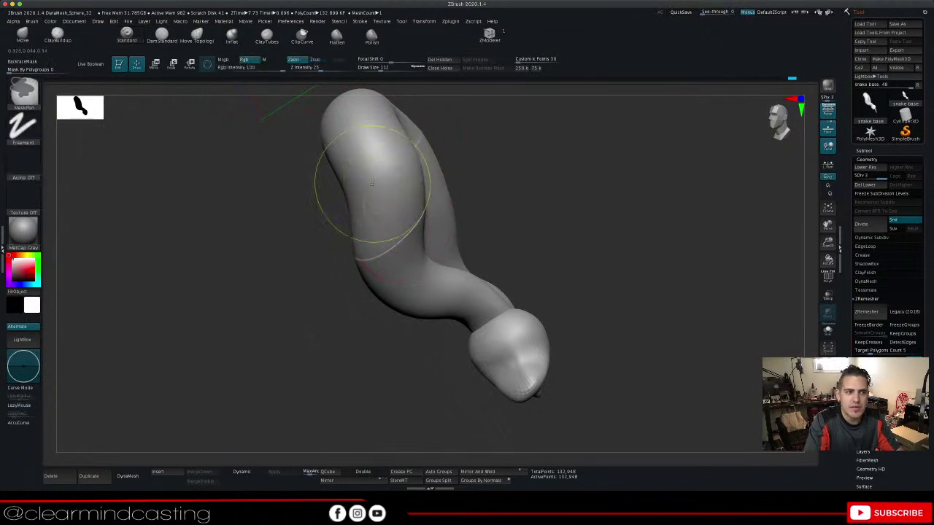
Try a thin Alpha 62 stroke on the upper body with the draw size at 17 and undo it
{"action": "key", "text": "space"}
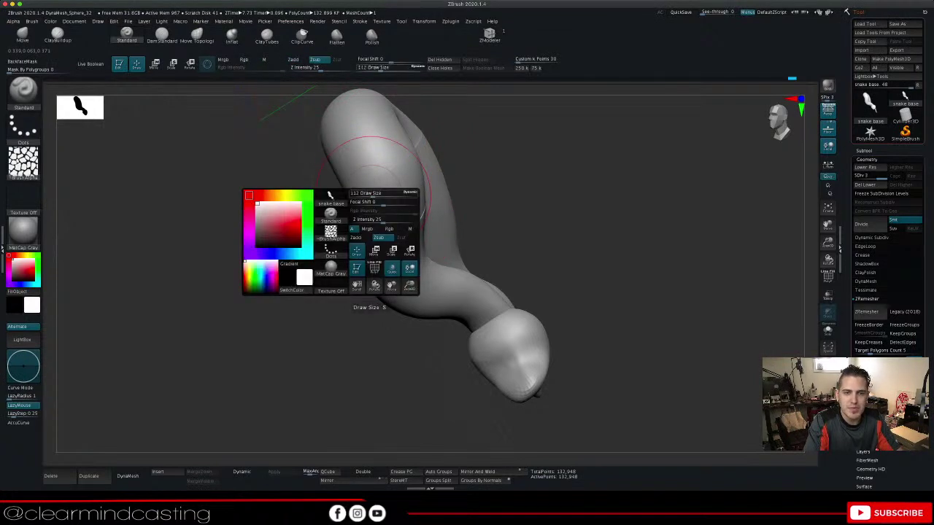
{"action": "left_click_drag", "start_coordinate": [373, 193], "coordinate": [358, 192]}
{"action": "left_click_drag", "start_coordinate": [376, 153], "coordinate": [389, 213]}
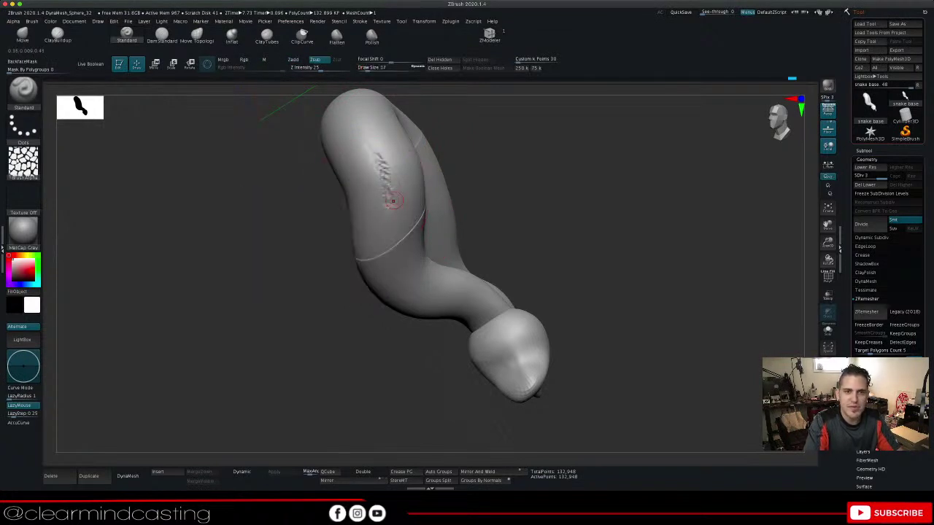
{"action": "key", "text": "ctrl+z"}
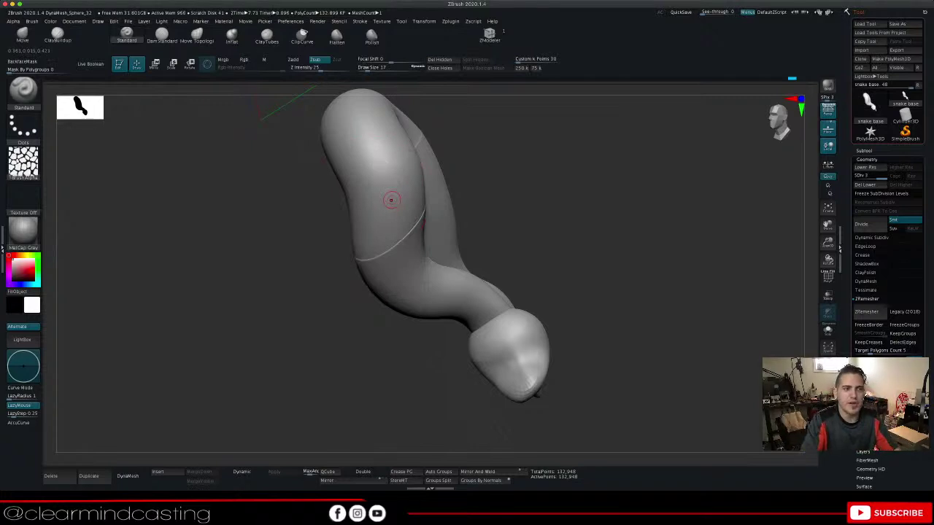
Try Alpha 56 and Alpha 30 on the Standard brush and set the draw size to 112
{"action": "left_click", "coordinate": [23, 162]}
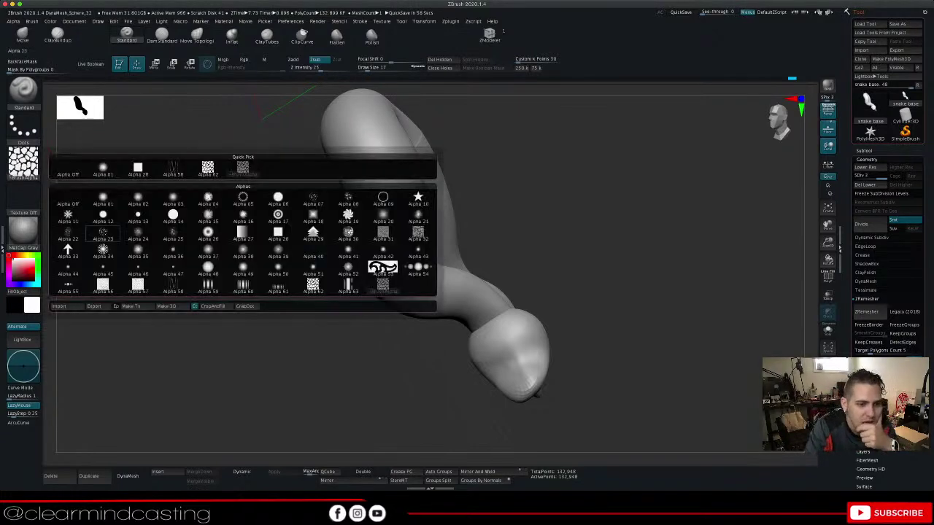
{"action": "left_click", "coordinate": [103, 284]}
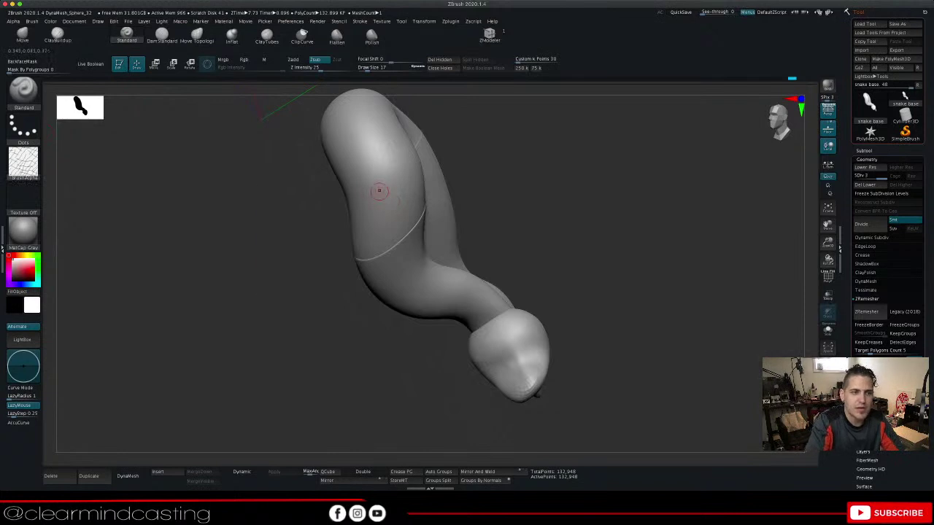
{"action": "left_click", "coordinate": [23, 162]}
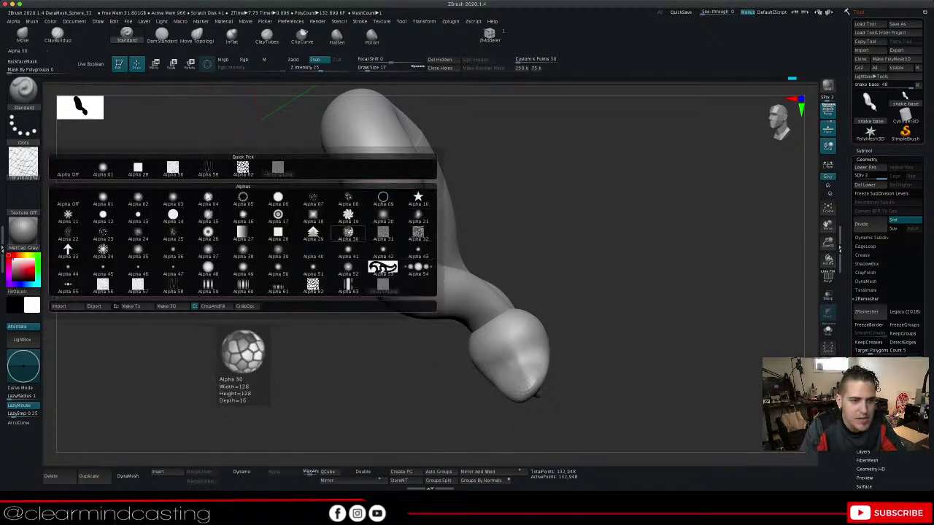
{"action": "left_click", "coordinate": [348, 232]}
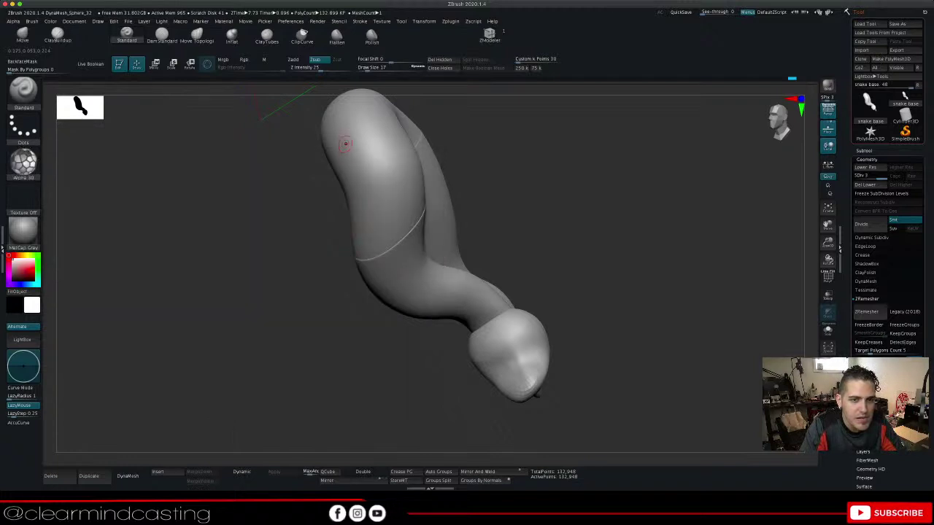
{"action": "key", "text": "ctrl"}
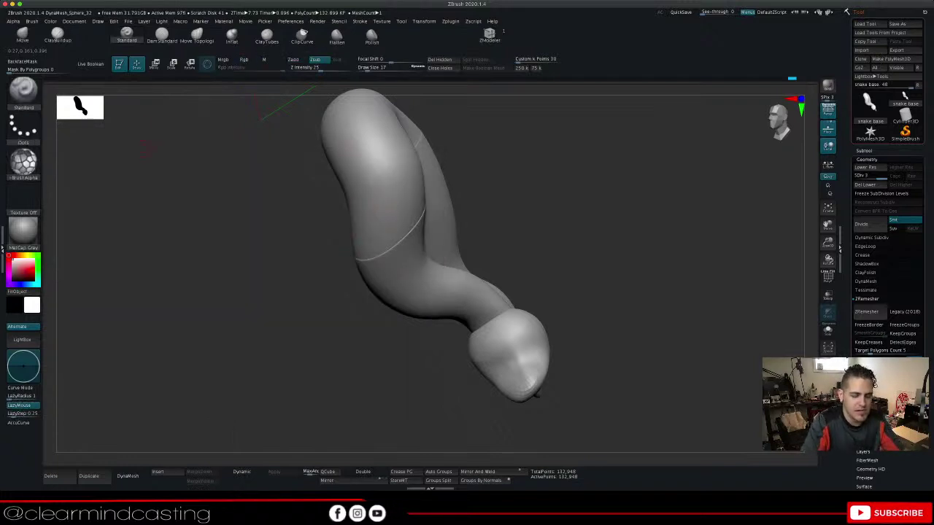
{"action": "key", "text": "space"}
{"action": "left_click", "coordinate": [355, 232]}
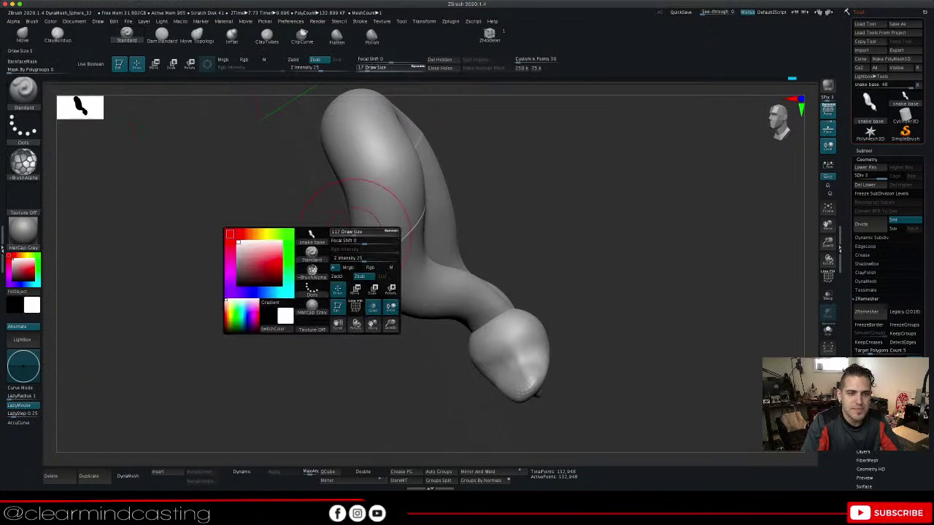
Try Alpha 22 with a subtractive stroke on the snake's upper body and undo it
{"action": "left_click", "coordinate": [23, 162]}
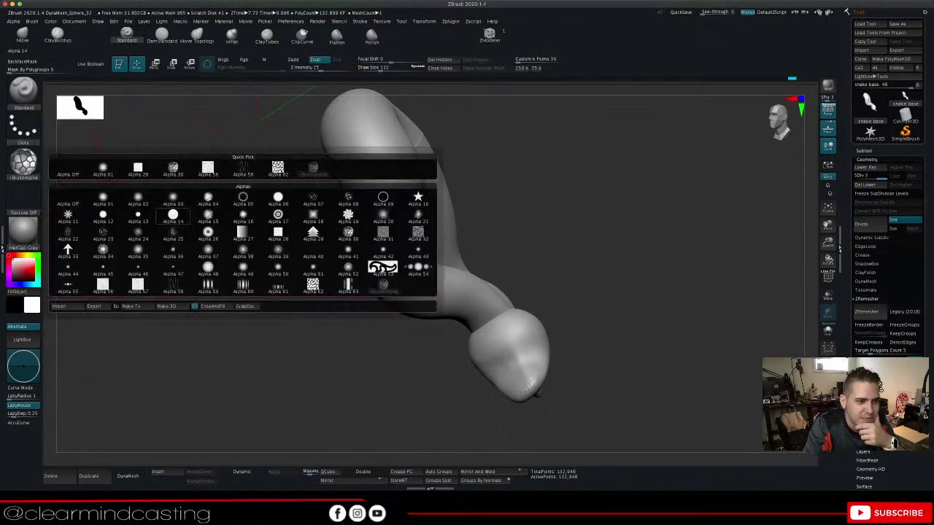
{"action": "left_click", "coordinate": [68, 233]}
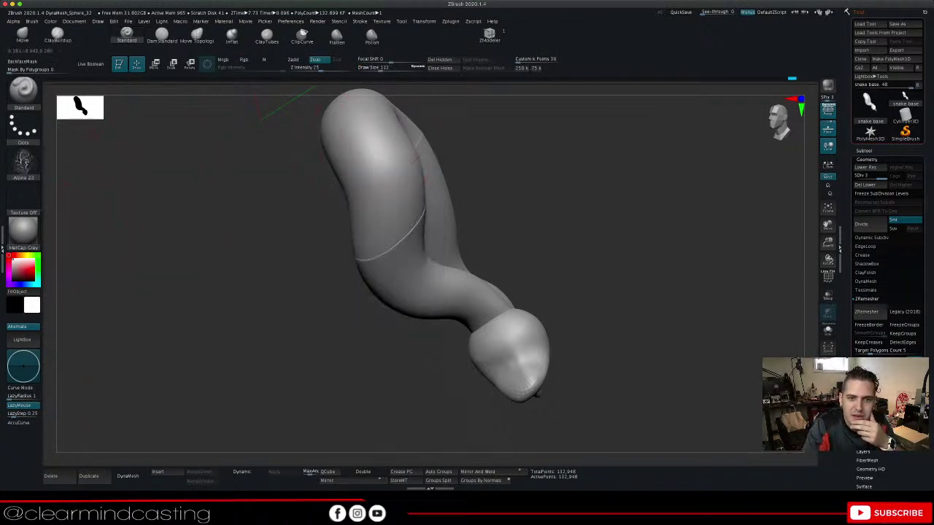
{"action": "mouse_move", "coordinate": [378, 154]}
{"action": "left_mouse_down"}
{"action": "mouse_move", "coordinate": [391, 219]}
{"action": "mouse_move", "coordinate": [372, 158]}
{"action": "left_mouse_up"}
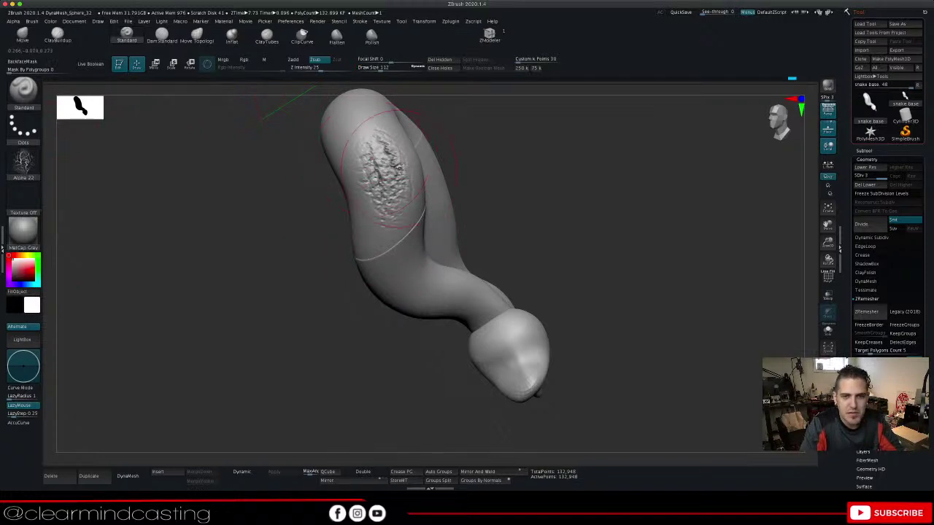
{"action": "key", "text": "ctrl+z"}
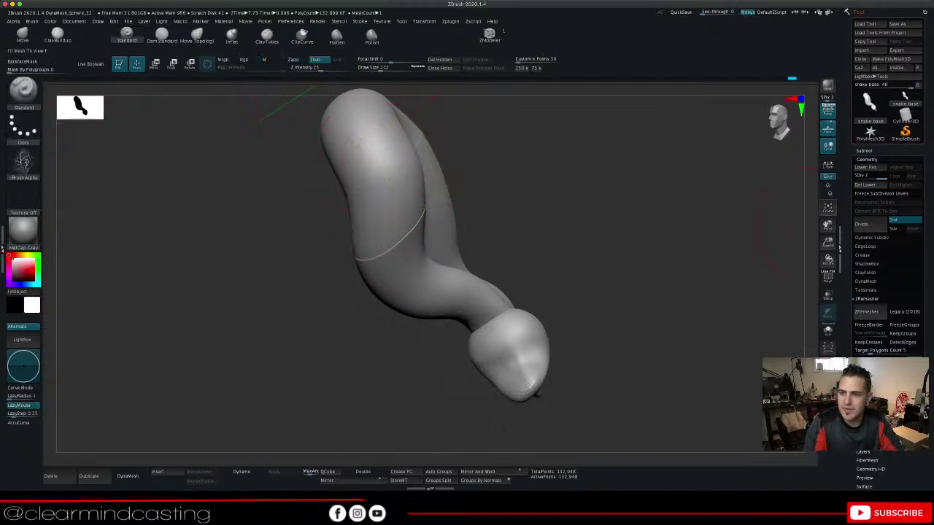
Subdivide the snake mesh twice to level 5 and test Alpha 22 on the upper body, undoing the heavy stroke
{"action": "left_click", "coordinate": [865, 225]}
{"action": "left_click", "coordinate": [865, 224]}
{"action": "left_click_drag", "start_coordinate": [362, 136], "coordinate": [384, 197]}
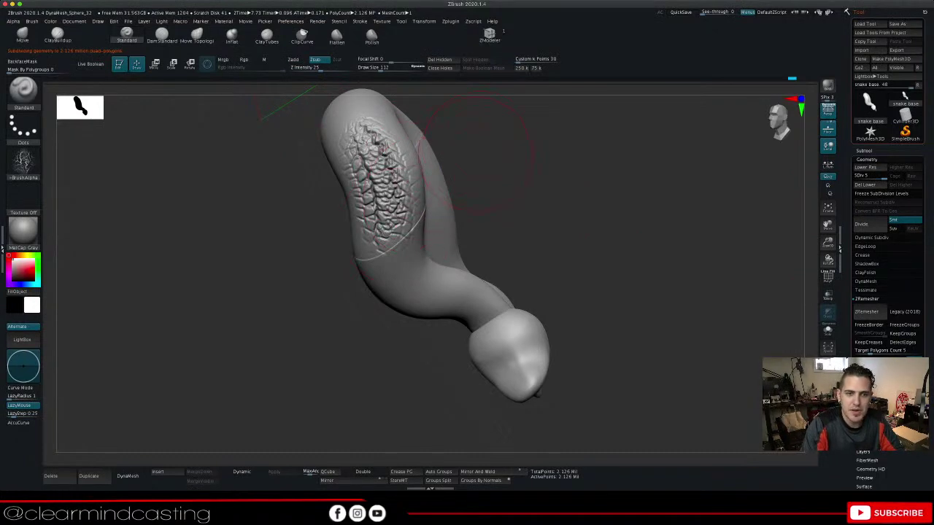
{"action": "key", "text": "ctrl+z"}
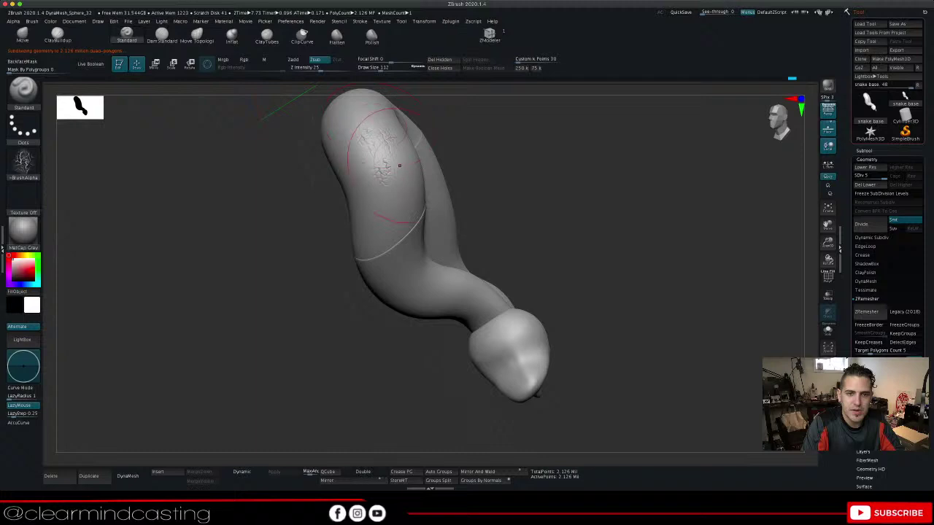
Try lighter Alpha 22 strokes on the upper body, inspect them from another angle, and undo them
{"action": "left_click_drag", "start_coordinate": [399, 166], "coordinate": [406, 173]}
{"action": "left_click_drag", "start_coordinate": [397, 211], "coordinate": [367, 173]}
{"action": "mouse_move", "coordinate": [519, 150]}
{"action": "left_mouse_down"}
{"action": "mouse_move", "coordinate": [532, 116]}
{"action": "mouse_move", "coordinate": [505, 170]}
{"action": "mouse_move", "coordinate": [508, 146]}
{"action": "left_mouse_up"}
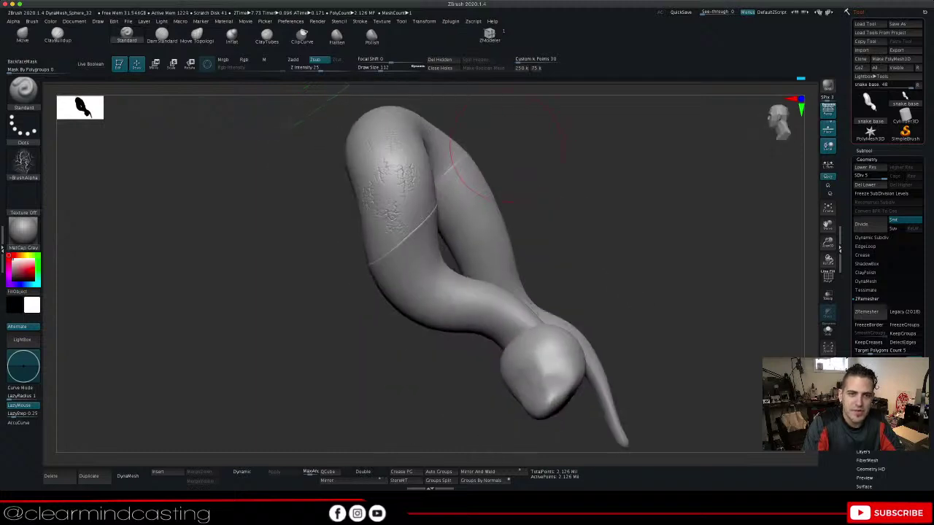
{"action": "key", "text": "ctrl"}
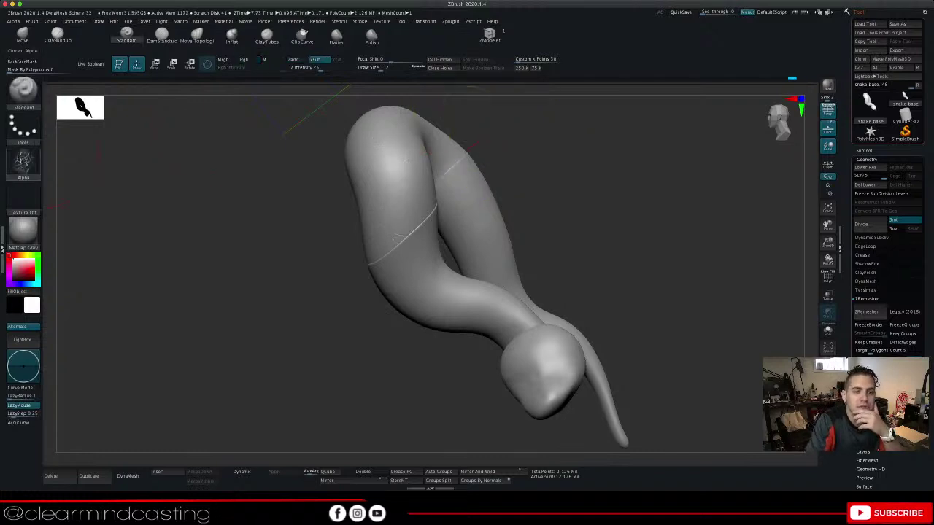
Try Alpha 24 on the Standard brush with a stroke along the upper body and undo it
{"action": "left_click", "coordinate": [23, 162]}
{"action": "left_click", "coordinate": [106, 215]}
{"action": "left_click", "coordinate": [23, 160]}
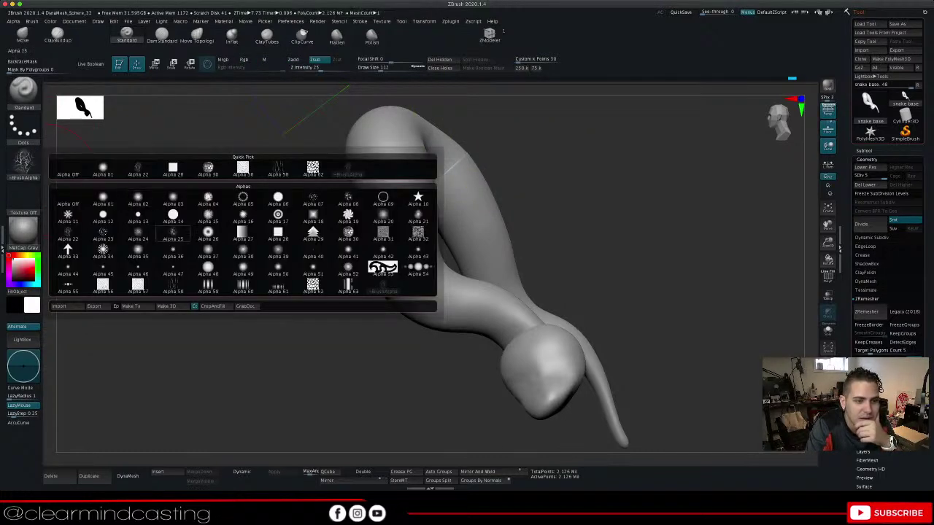
{"action": "left_click", "coordinate": [139, 234]}
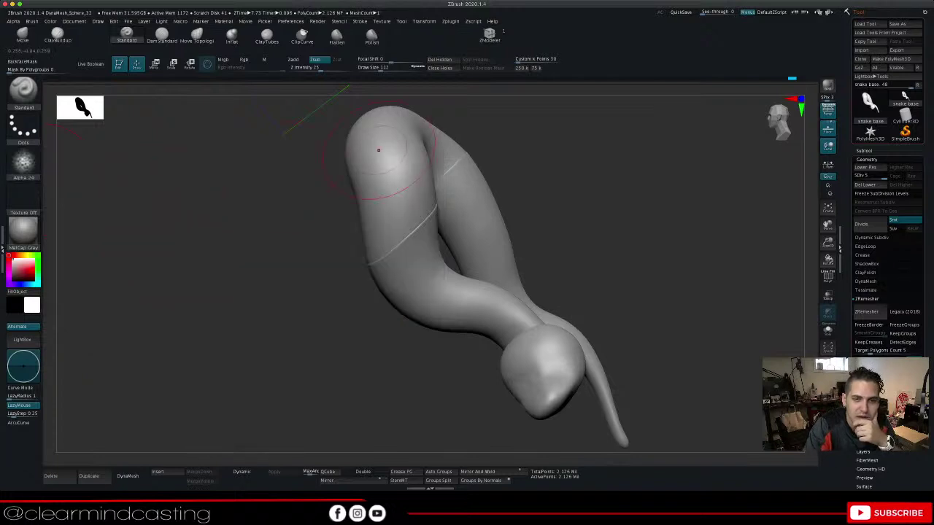
{"action": "left_click_drag", "start_coordinate": [395, 181], "coordinate": [397, 233]}
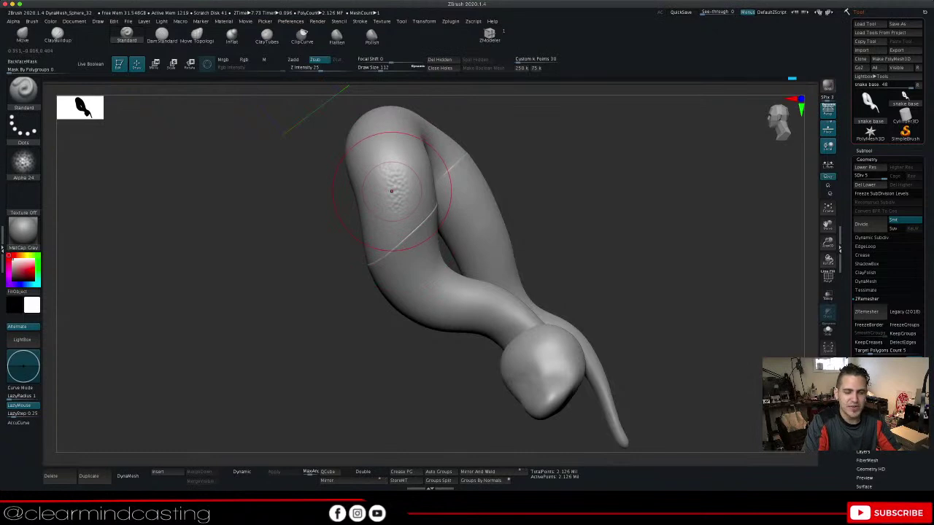
{"action": "key", "text": "ctrl+z"}
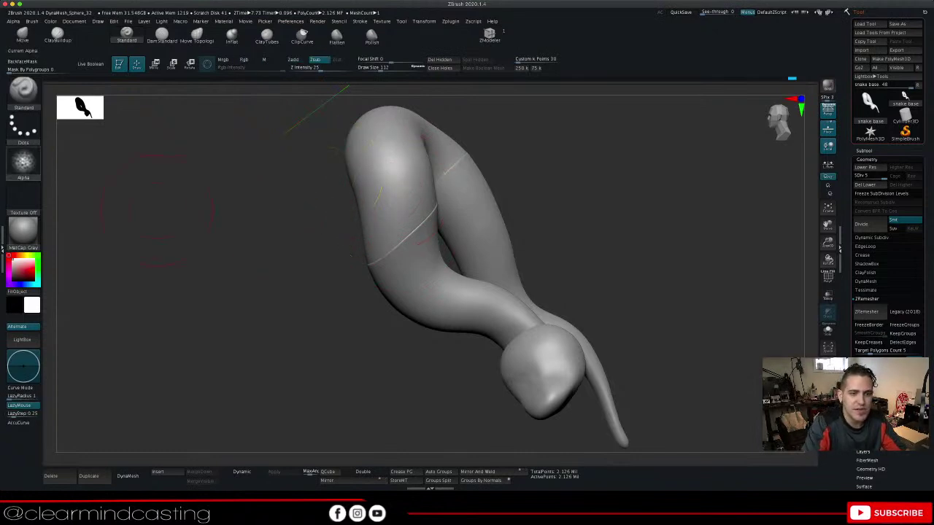
Try the cell-patterned Alpha 25 with a stroke on the upper body and undo it
{"action": "left_click", "coordinate": [23, 164]}
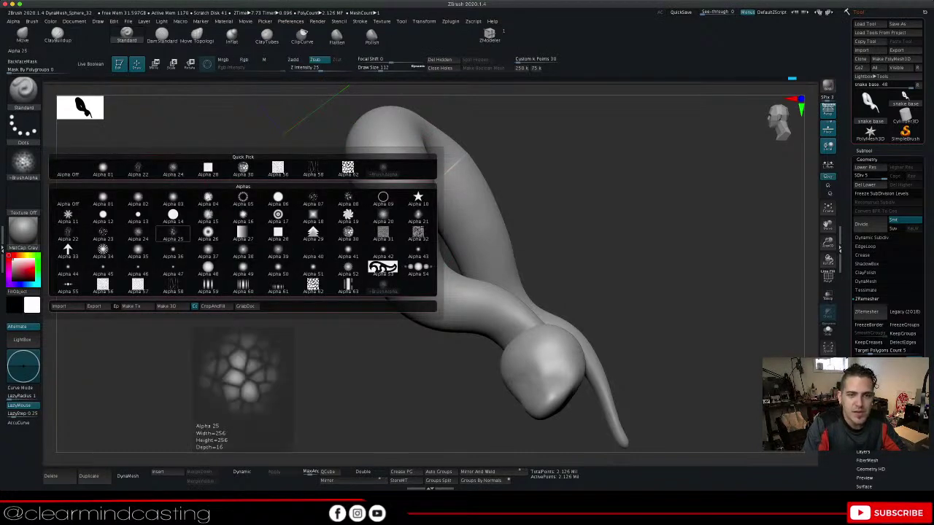
{"action": "left_click", "coordinate": [173, 232]}
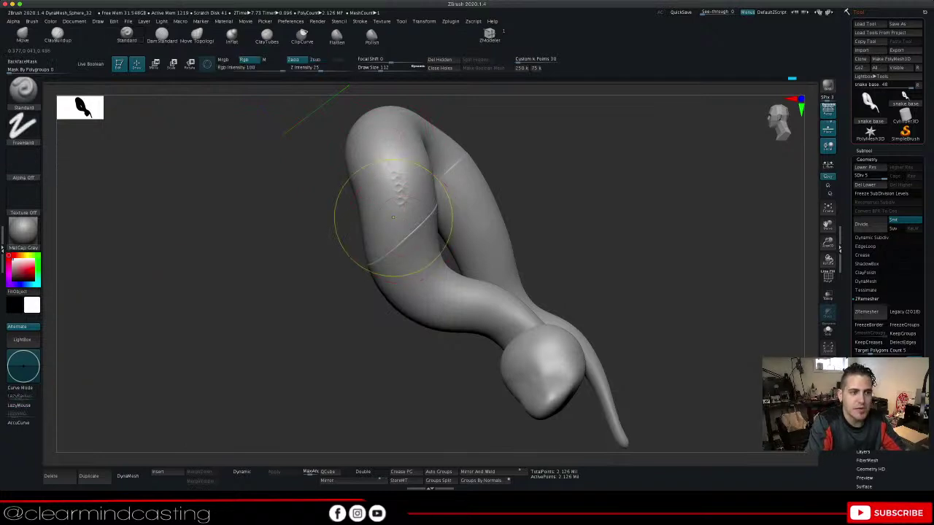
{"action": "left_click", "coordinate": [23, 129]}
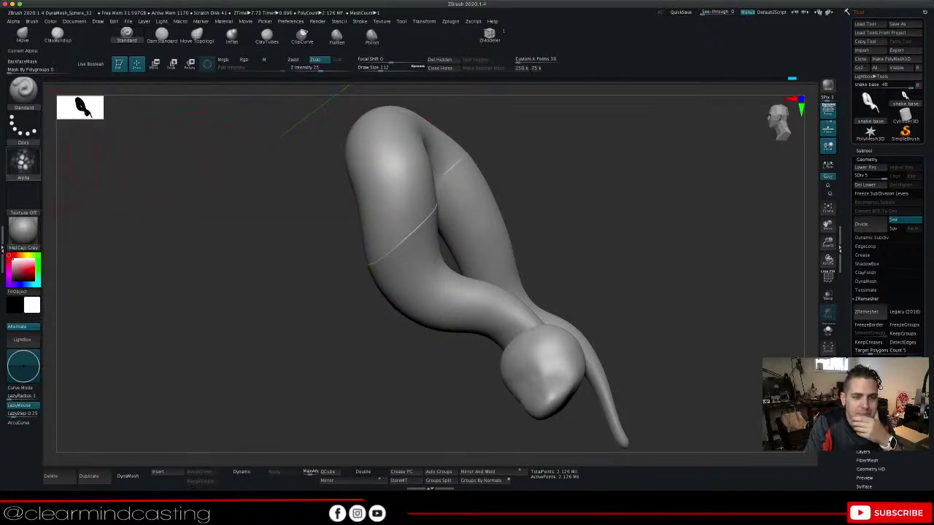
Try the fine-grained Alpha 31 with a stroke down the upper body and undo it
{"action": "left_click", "coordinate": [24, 160]}
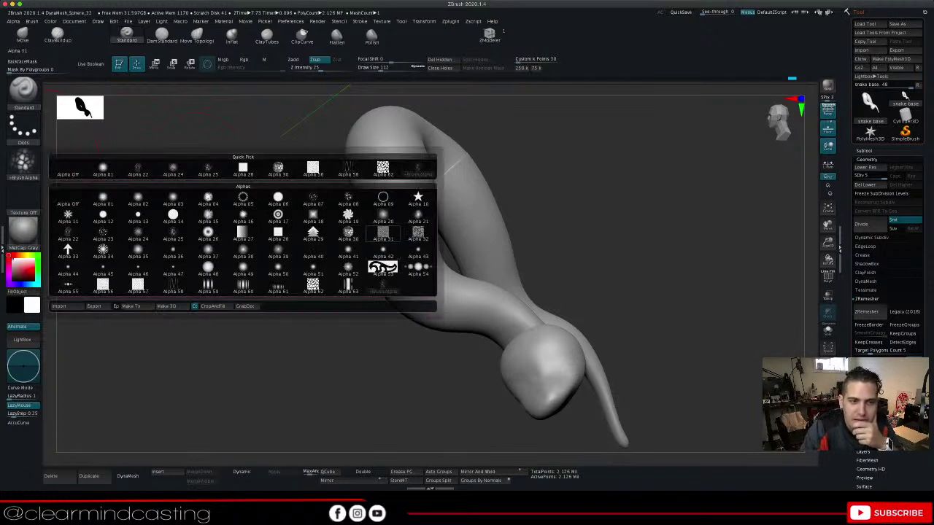
{"action": "left_click", "coordinate": [384, 234]}
{"action": "left_click_drag", "start_coordinate": [392, 186], "coordinate": [399, 228]}
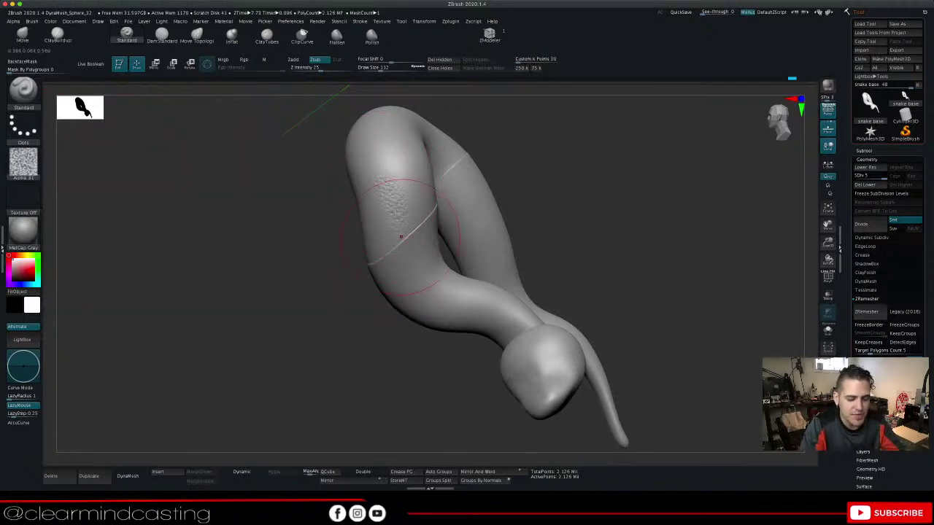
{"action": "key", "text": "super+z"}
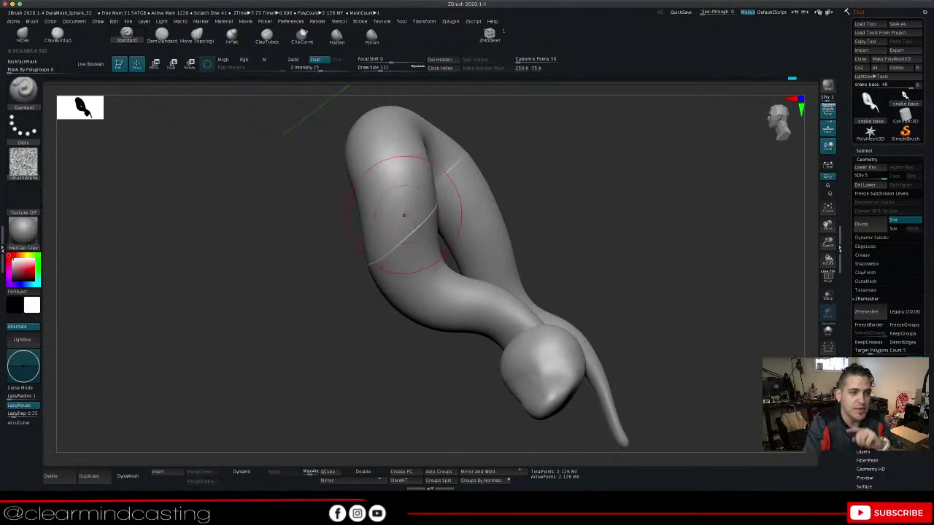
Assign Alpha 20 to the Standard brush and test it on the upper body, undoing the stroke
{"action": "left_click", "coordinate": [23, 162]}
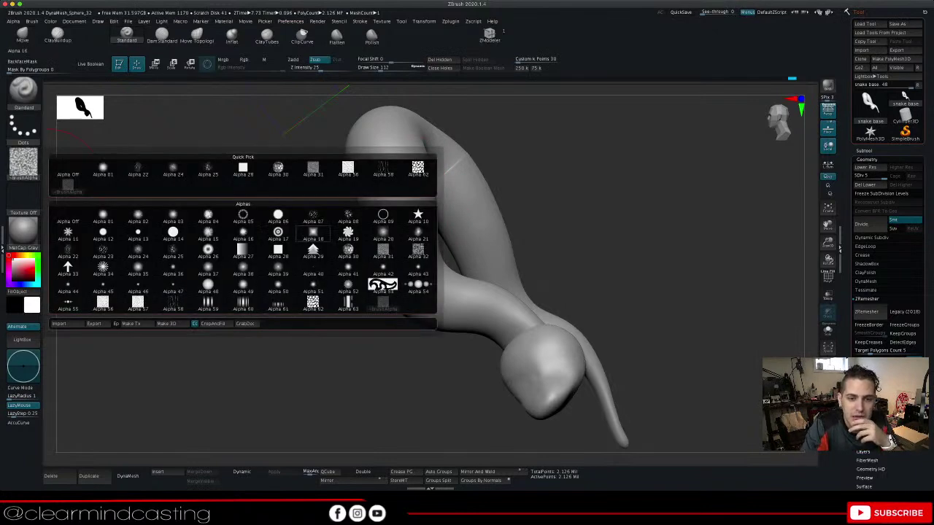
{"action": "left_click", "coordinate": [389, 188]}
{"action": "left_click_drag", "start_coordinate": [383, 170], "coordinate": [386, 176]}
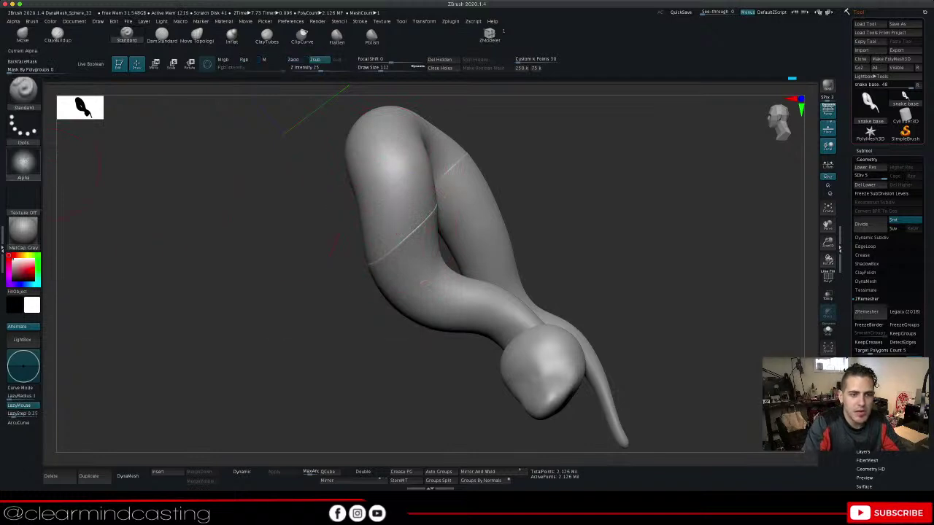
Try the cracked-cell Alpha 62 on the Standard brush with two strokes on the upper body and undo them
{"action": "left_click", "coordinate": [24, 162]}
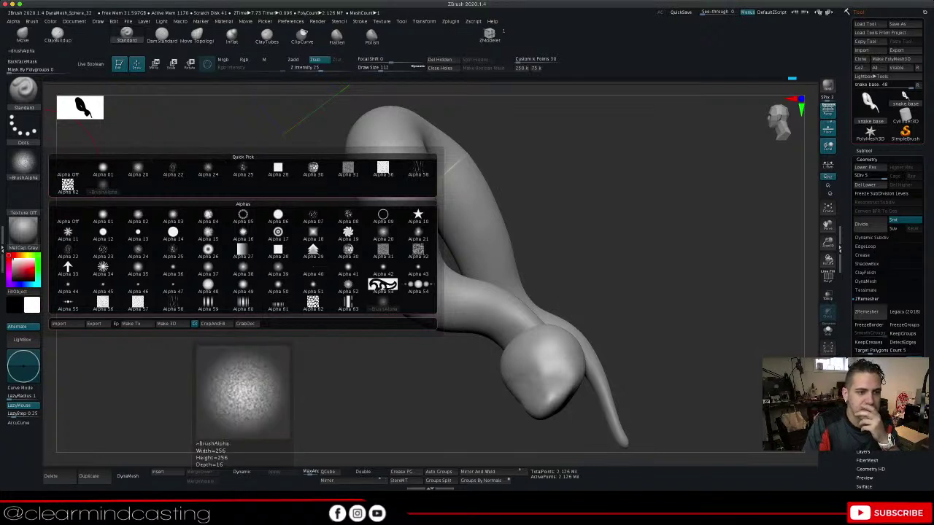
{"action": "left_click", "coordinate": [68, 186]}
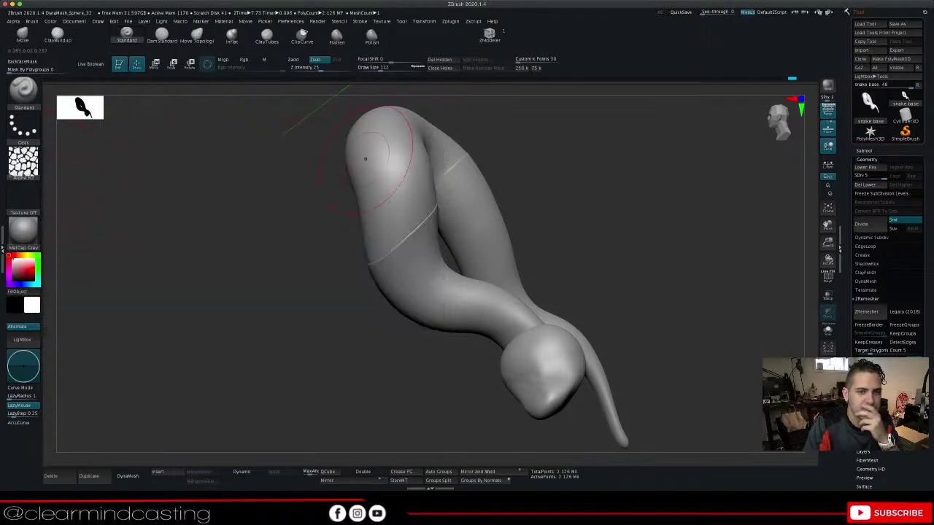
{"action": "left_click_drag", "start_coordinate": [386, 178], "coordinate": [392, 205]}
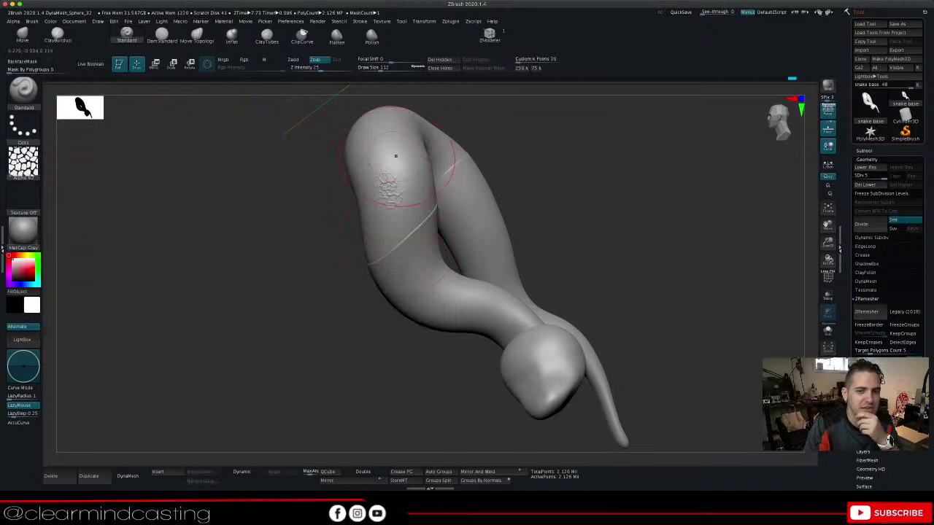
{"action": "mouse_move", "coordinate": [398, 167]}
{"action": "left_mouse_down"}
{"action": "mouse_move", "coordinate": [410, 215]}
{"action": "mouse_move", "coordinate": [402, 269]}
{"action": "left_mouse_up"}
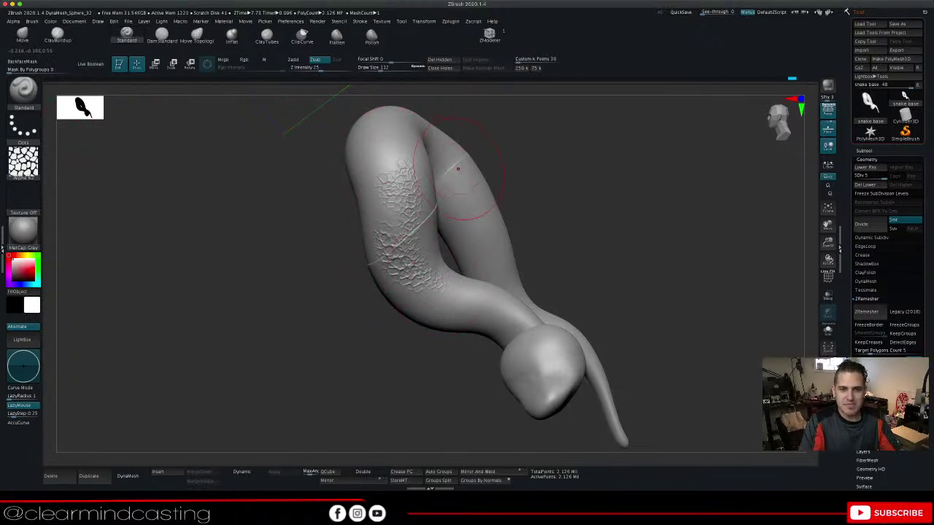
{"action": "key", "text": "ctrl+z"}
{"action": "key", "text": "ctrl+z"}
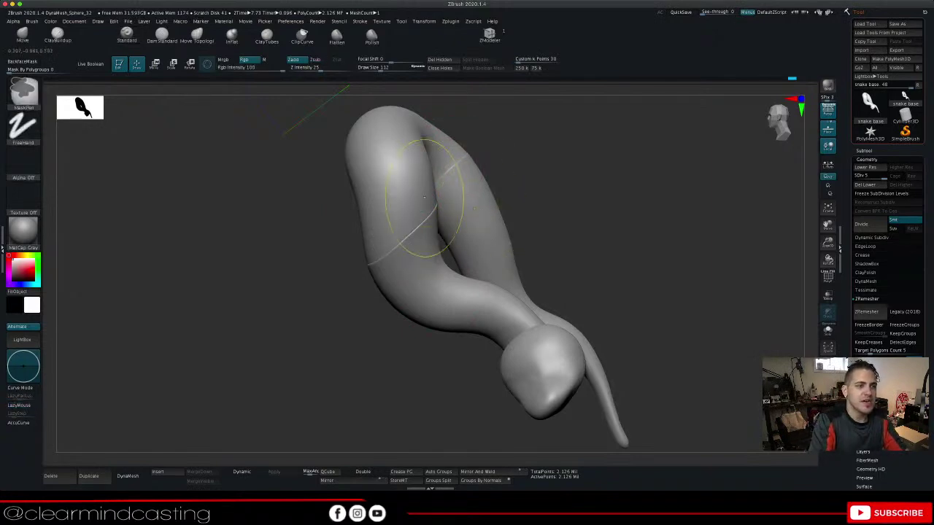
Turn the alpha off for both the Standard brush and the Move Topological brush
{"action": "left_click", "coordinate": [24, 164]}
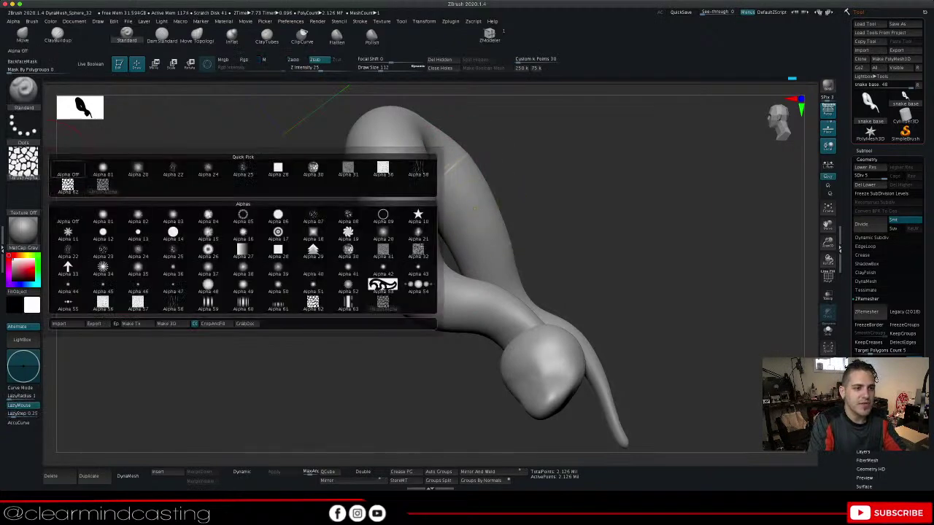
{"action": "left_click", "coordinate": [68, 168]}
{"action": "left_click", "coordinate": [23, 91]}
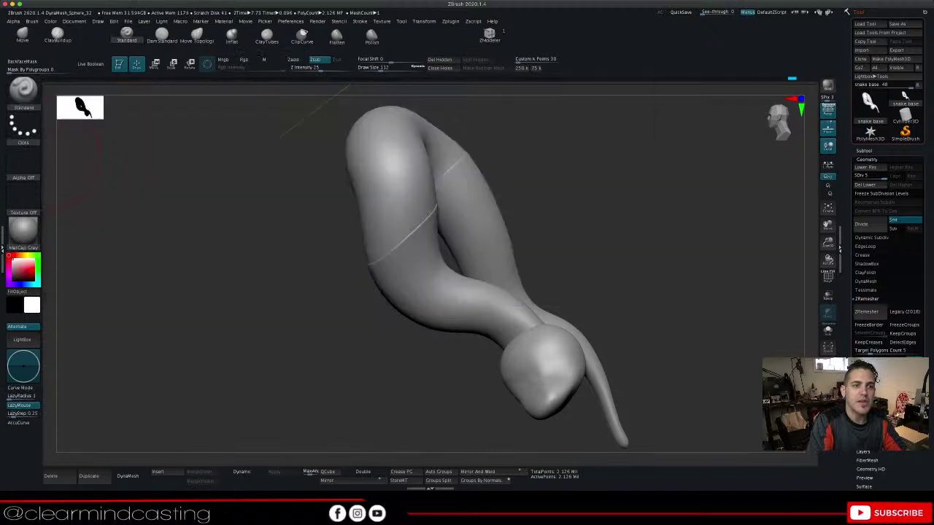
{"action": "left_click", "coordinate": [197, 36]}
{"action": "left_click", "coordinate": [24, 162]}
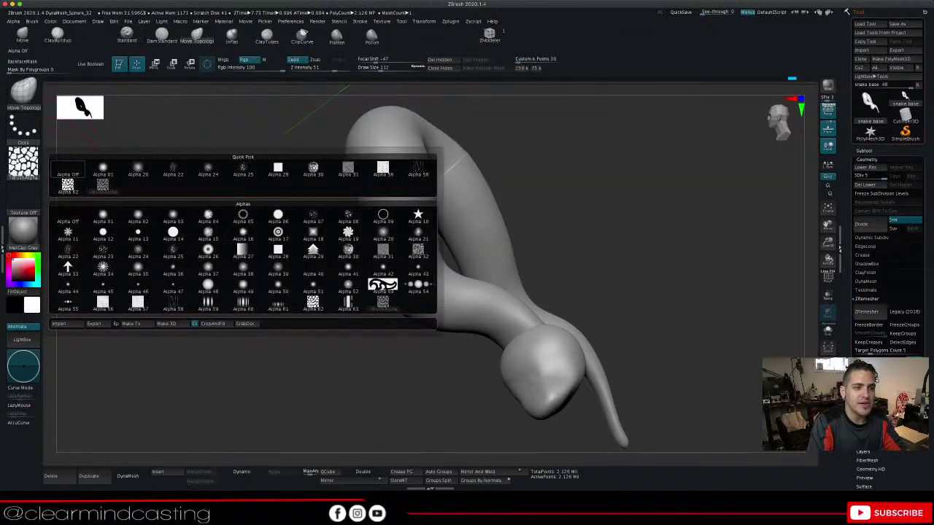
{"action": "left_click", "coordinate": [68, 170]}
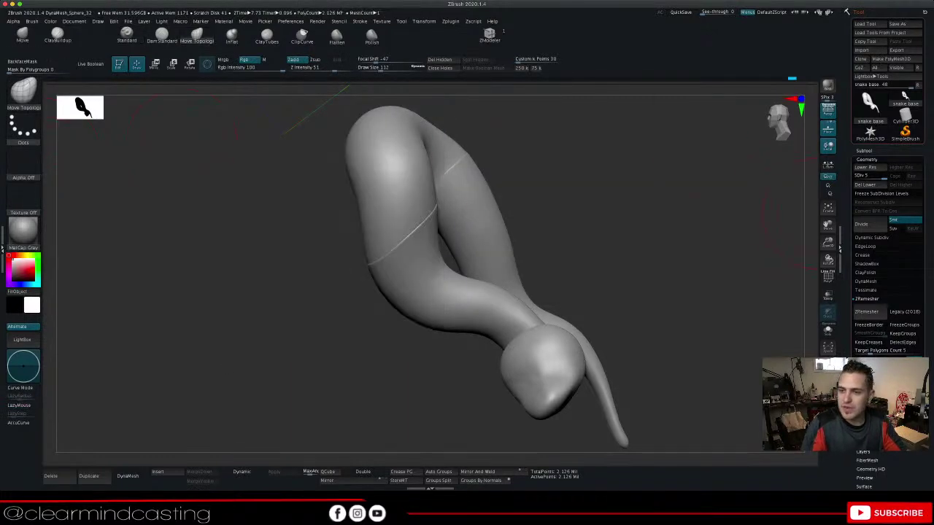
Nudge the side of the head inward and adjust the snout slightly with the Move Topological brush
{"action": "left_click_drag", "start_coordinate": [828, 241], "coordinate": [828, 270]}
{"action": "left_click_drag", "start_coordinate": [828, 225], "coordinate": [706, 182]}
{"action": "left_click_drag", "start_coordinate": [828, 259], "coordinate": [801, 257]}
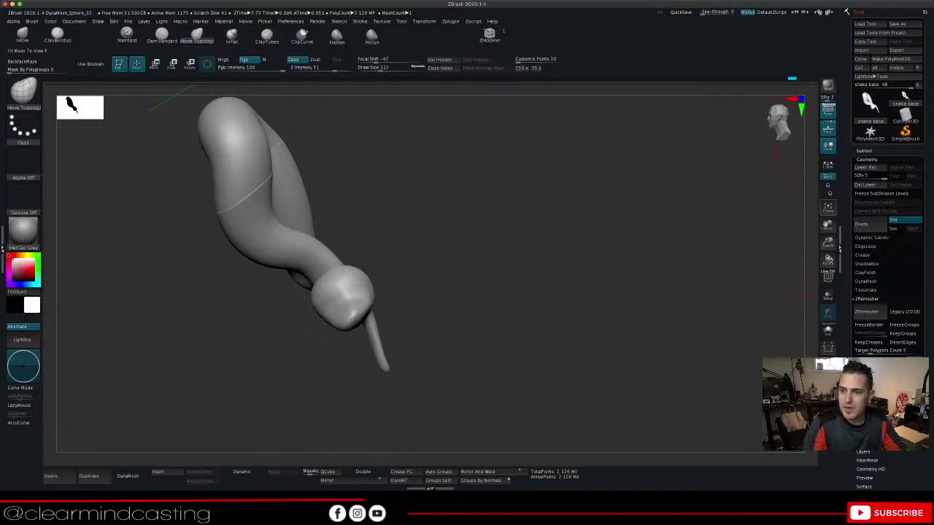
{"action": "left_click", "coordinate": [827, 208]}
{"action": "left_click_drag", "start_coordinate": [828, 225], "coordinate": [883, 223]}
{"action": "mouse_move", "coordinate": [847, 255]}
{"action": "left_mouse_down"}
{"action": "mouse_move", "coordinate": [823, 257]}
{"action": "mouse_move", "coordinate": [857, 255]}
{"action": "mouse_move", "coordinate": [795, 270]}
{"action": "mouse_move", "coordinate": [810, 276]}
{"action": "mouse_move", "coordinate": [801, 264]}
{"action": "left_mouse_up"}
{"action": "mouse_move", "coordinate": [828, 225]}
{"action": "left_mouse_down"}
{"action": "mouse_move", "coordinate": [827, 239]}
{"action": "mouse_move", "coordinate": [803, 164]}
{"action": "left_mouse_up"}
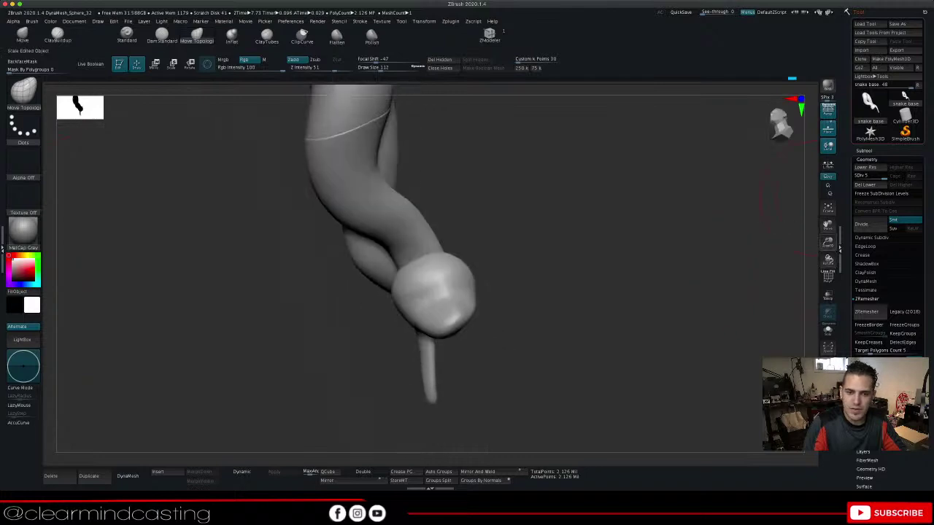
{"action": "mouse_move", "coordinate": [828, 242]}
{"action": "left_mouse_down"}
{"action": "mouse_move", "coordinate": [828, 289]}
{"action": "mouse_move", "coordinate": [828, 244]}
{"action": "mouse_move", "coordinate": [834, 265]}
{"action": "mouse_move", "coordinate": [819, 256]}
{"action": "mouse_move", "coordinate": [827, 267]}
{"action": "left_mouse_up"}
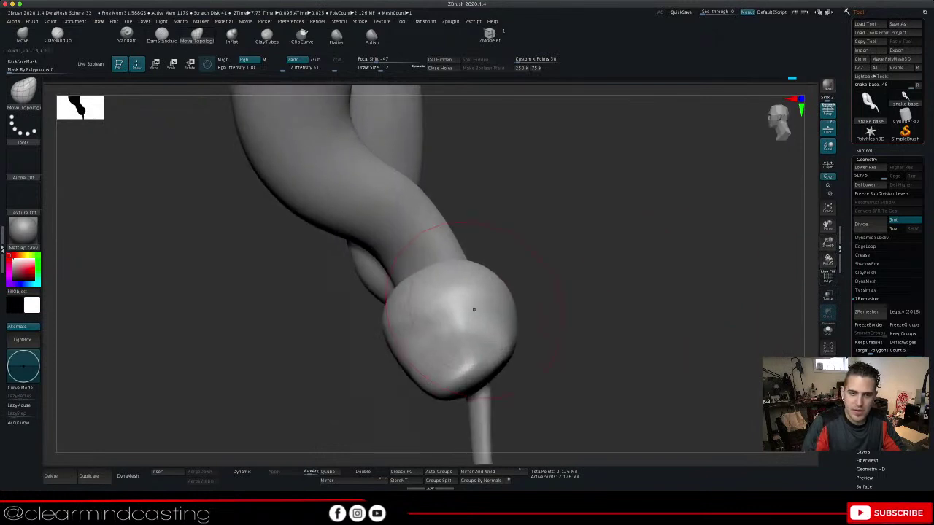
{"action": "left_click_drag", "start_coordinate": [393, 336], "coordinate": [406, 335]}
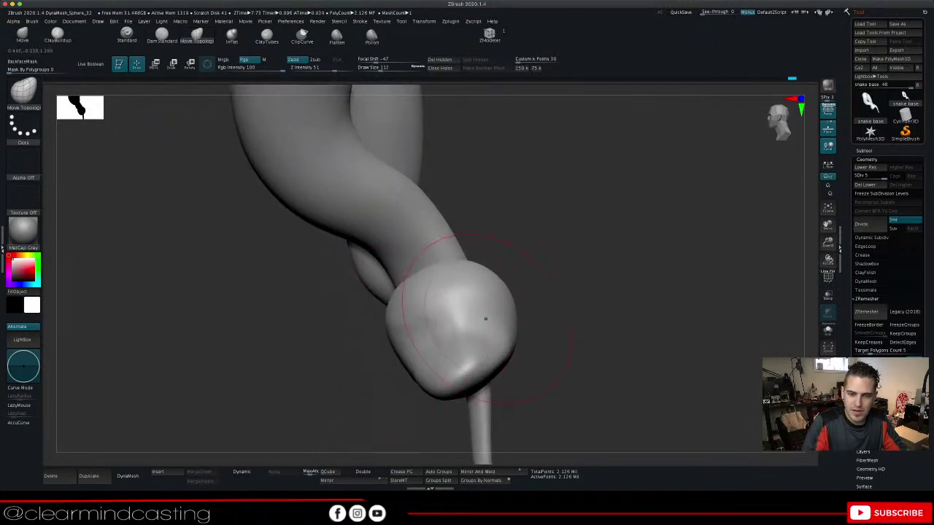
{"action": "left_click_drag", "start_coordinate": [828, 260], "coordinate": [840, 264]}
{"action": "mouse_move", "coordinate": [562, 264]}
{"action": "left_mouse_down"}
{"action": "mouse_move", "coordinate": [573, 267]}
{"action": "mouse_move", "coordinate": [551, 261]}
{"action": "left_mouse_up"}
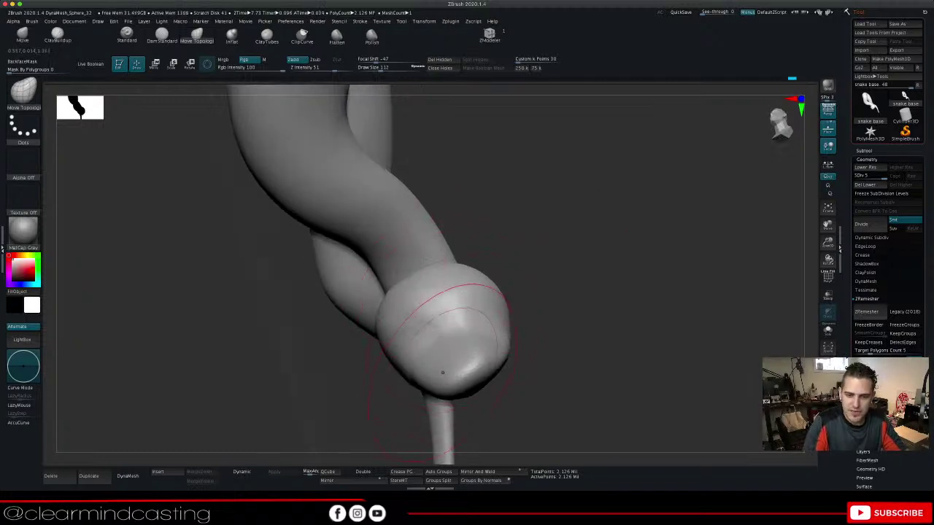
{"action": "left_click_drag", "start_coordinate": [442, 373], "coordinate": [439, 371]}
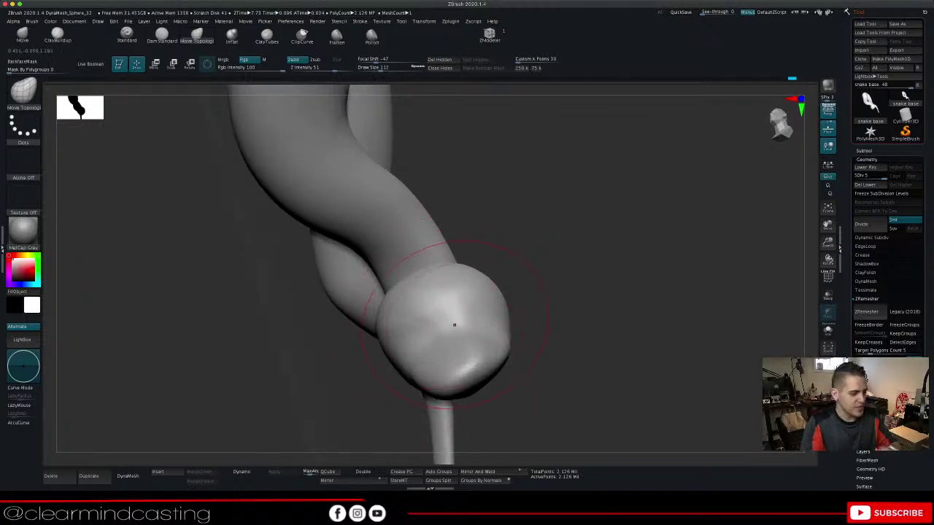
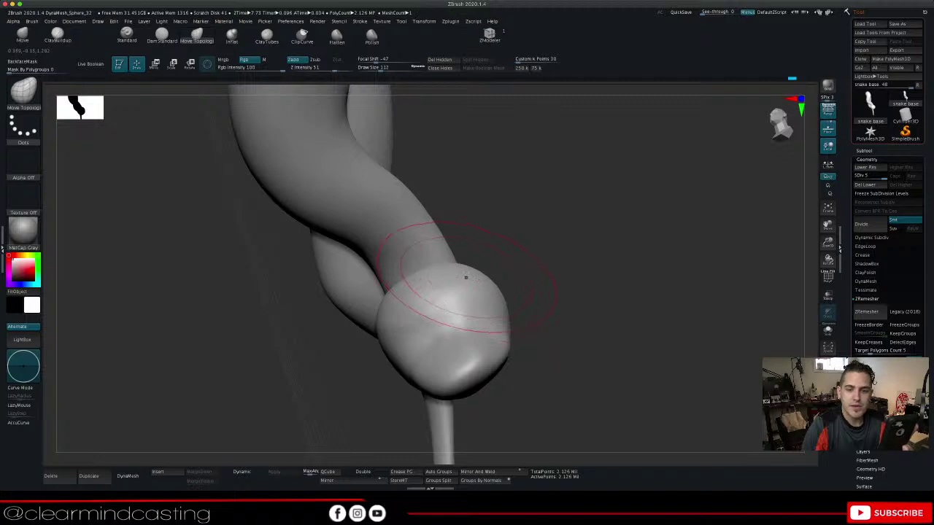
Pull the back corners of the head outward with the Move Topological brush, reducing the draw size to 56
{"action": "left_click_drag", "start_coordinate": [466, 278], "coordinate": [470, 273]}
{"action": "left_click_drag", "start_coordinate": [391, 310], "coordinate": [397, 302]}
{"action": "key", "text": "space"}
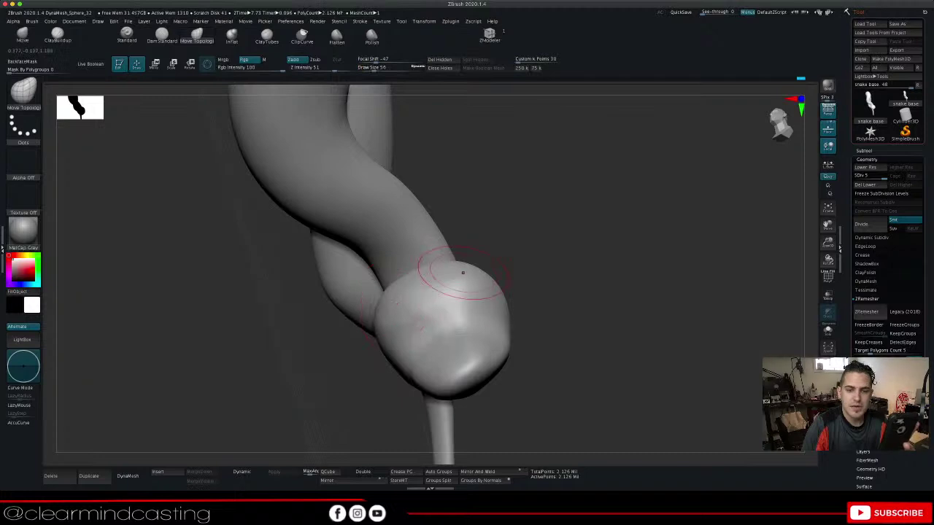
{"action": "left_click_drag", "start_coordinate": [464, 271], "coordinate": [466, 267]}
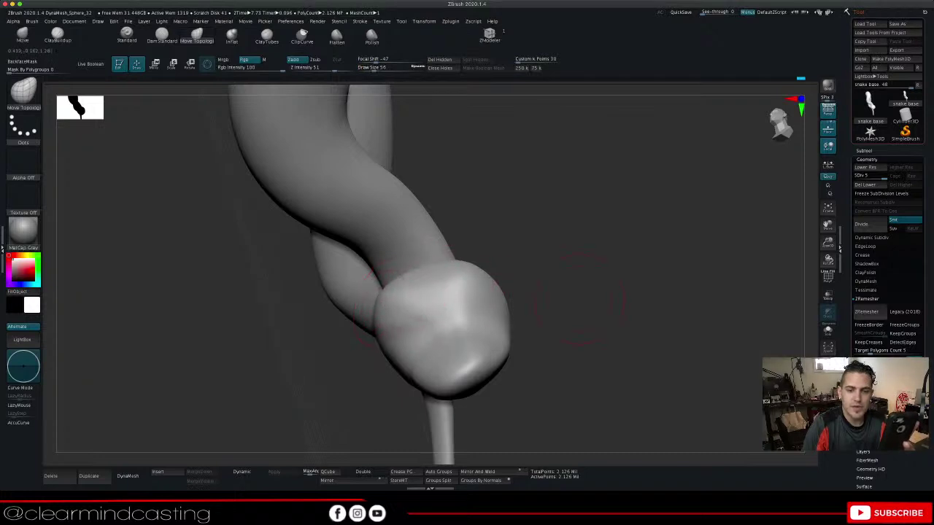
{"action": "left_click_drag", "start_coordinate": [580, 299], "coordinate": [604, 342]}
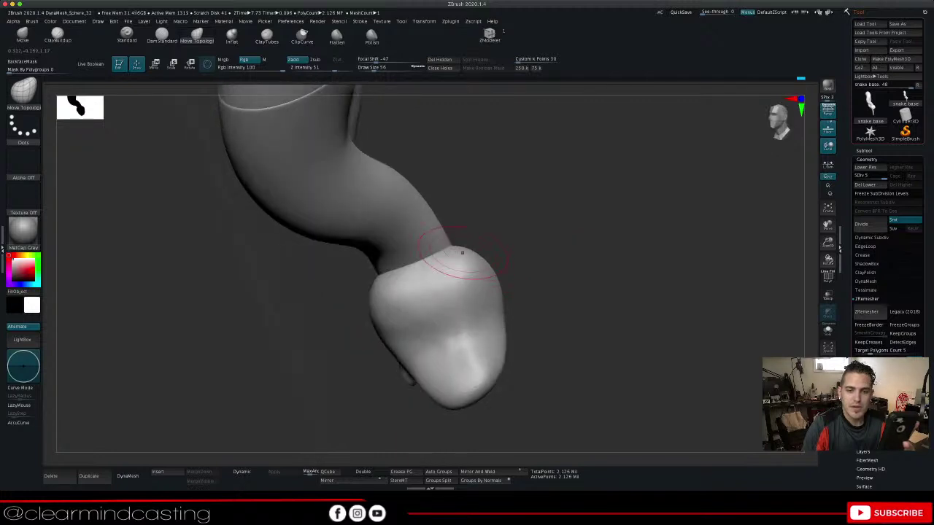
{"action": "left_click_drag", "start_coordinate": [388, 281], "coordinate": [386, 275]}
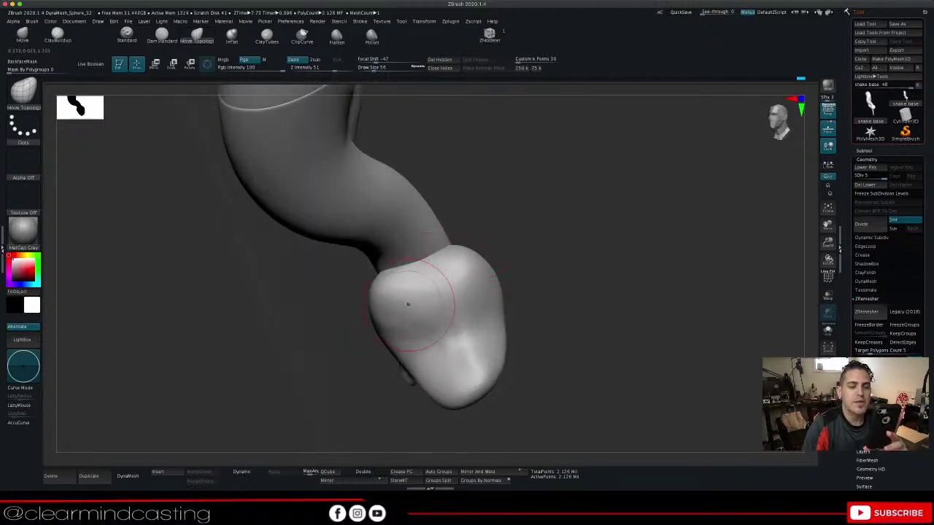
Refine the shape of the snout and lower jaw with small Move Topological strokes
{"action": "mouse_move", "coordinate": [561, 306]}
{"action": "left_mouse_down"}
{"action": "mouse_move", "coordinate": [650, 267]}
{"action": "mouse_move", "coordinate": [733, 277]}
{"action": "mouse_move", "coordinate": [694, 210]}
{"action": "left_mouse_up"}
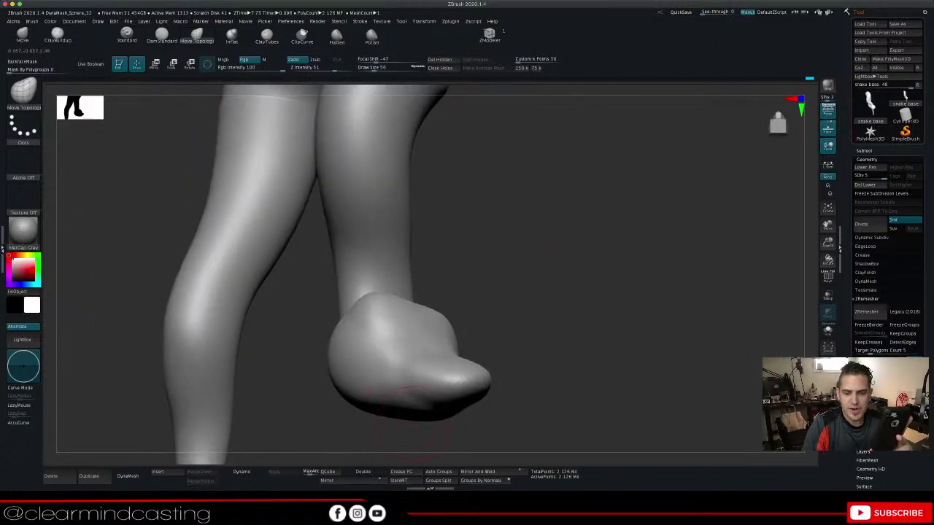
{"action": "mouse_move", "coordinate": [440, 402]}
{"action": "left_mouse_down"}
{"action": "mouse_move", "coordinate": [449, 414]}
{"action": "mouse_move", "coordinate": [429, 415]}
{"action": "mouse_move", "coordinate": [458, 419]}
{"action": "mouse_move", "coordinate": [408, 291]}
{"action": "left_mouse_up"}
{"action": "left_click_drag", "start_coordinate": [475, 411], "coordinate": [481, 420]}
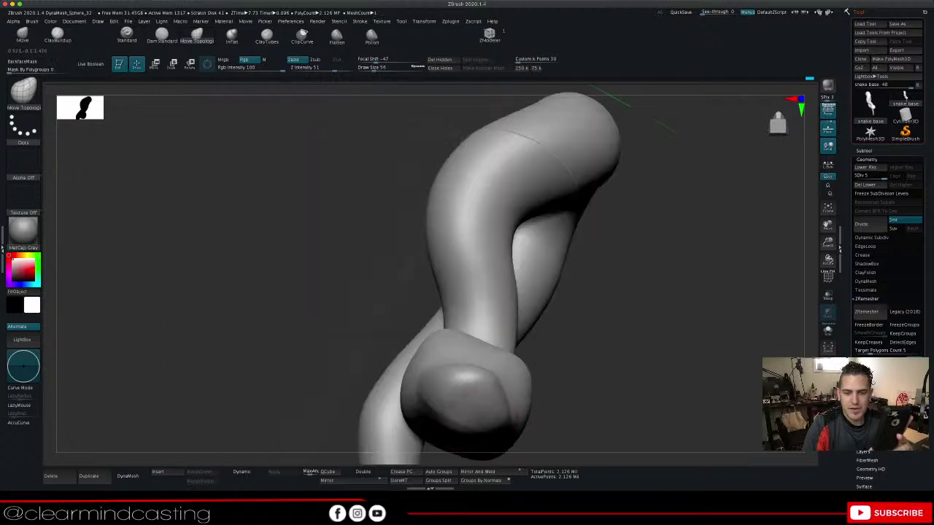
{"action": "left_click_drag", "start_coordinate": [424, 403], "coordinate": [432, 395]}
{"action": "left_click_drag", "start_coordinate": [364, 332], "coordinate": [351, 317]}
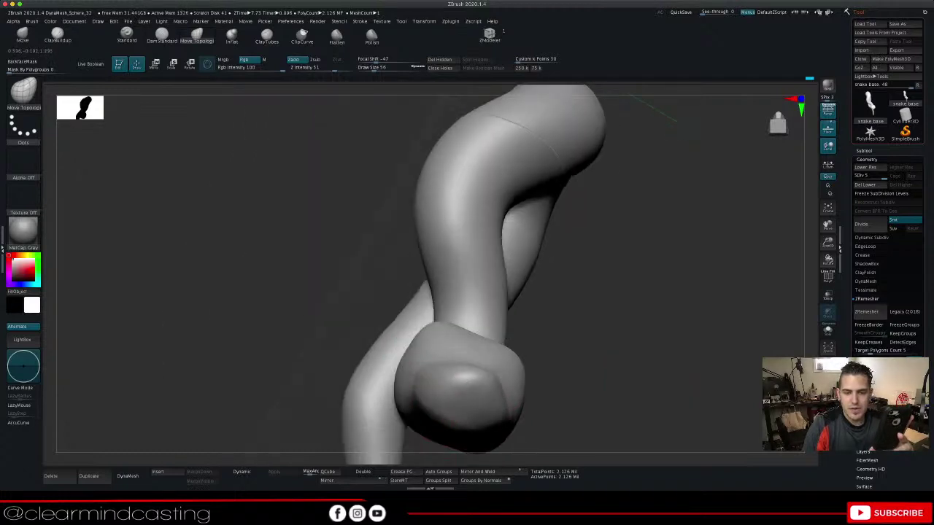
{"action": "left_click_drag", "start_coordinate": [540, 394], "coordinate": [543, 424]}
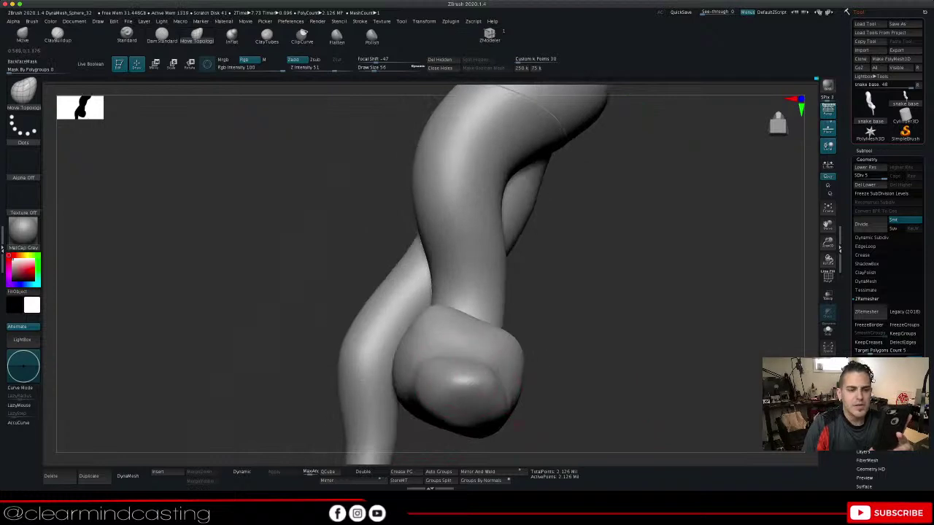
{"action": "left_click_drag", "start_coordinate": [463, 384], "coordinate": [465, 379]}
{"action": "mouse_move", "coordinate": [618, 390]}
{"action": "left_mouse_down"}
{"action": "mouse_move", "coordinate": [600, 370]}
{"action": "mouse_move", "coordinate": [626, 387]}
{"action": "left_mouse_up"}
{"action": "left_click_drag", "start_coordinate": [499, 389], "coordinate": [502, 396]}
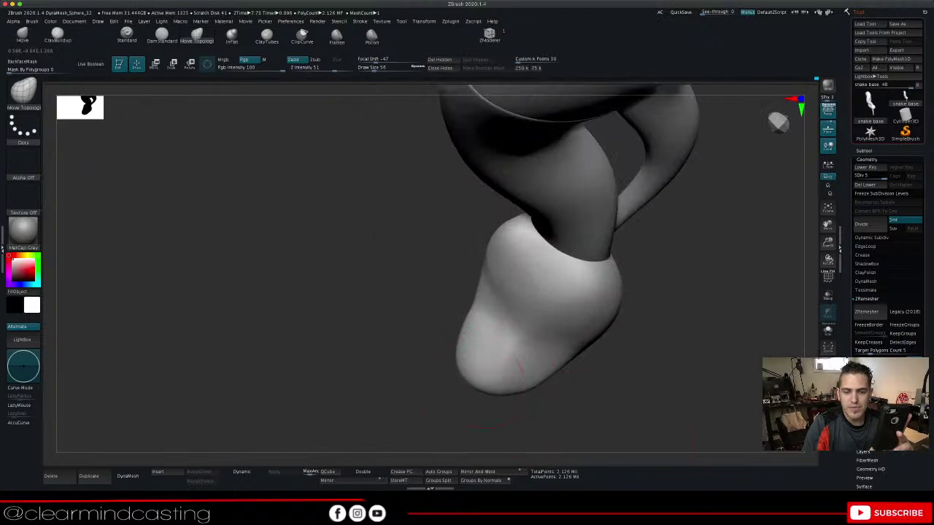
Set the Move Topological draw size to 25 and push a small notch into the tip of the snout
{"action": "key", "text": "space"}
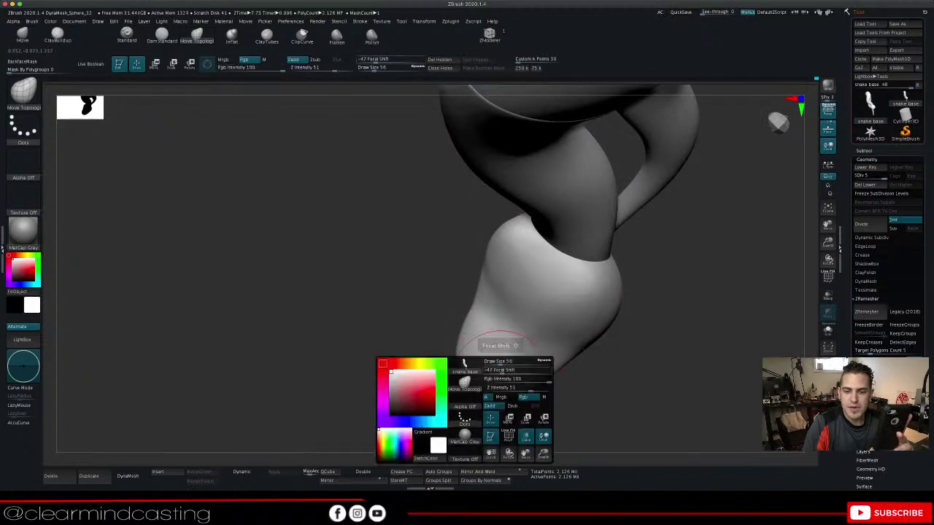
{"action": "mouse_move", "coordinate": [500, 362]}
{"action": "left_mouse_down"}
{"action": "mouse_move", "coordinate": [487, 363]}
{"action": "mouse_move", "coordinate": [483, 394]}
{"action": "left_mouse_up"}
{"action": "mouse_move", "coordinate": [483, 394]}
{"action": "right_mouse_down"}
{"action": "mouse_move", "coordinate": [476, 381]}
{"action": "mouse_move", "coordinate": [478, 389]}
{"action": "right_mouse_up"}
{"action": "key", "text": "space"}
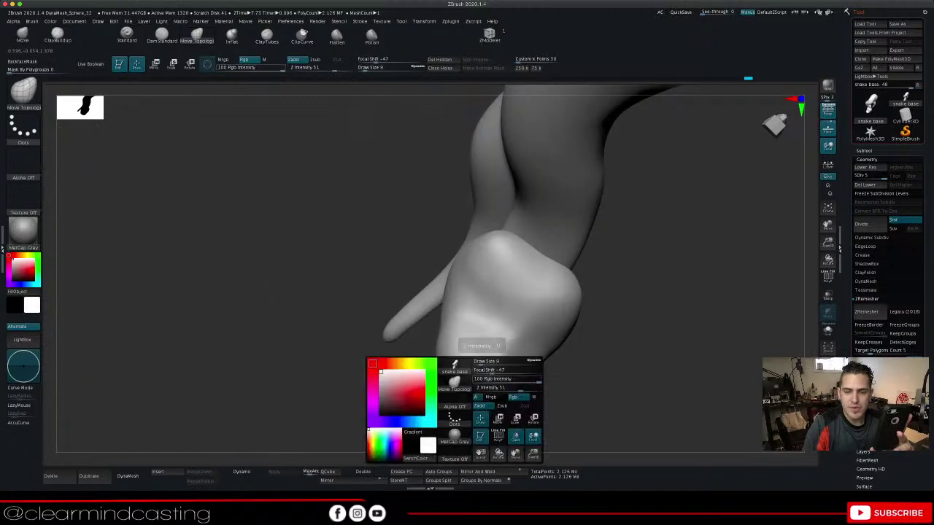
{"action": "left_click_drag", "start_coordinate": [483, 362], "coordinate": [488, 362]}
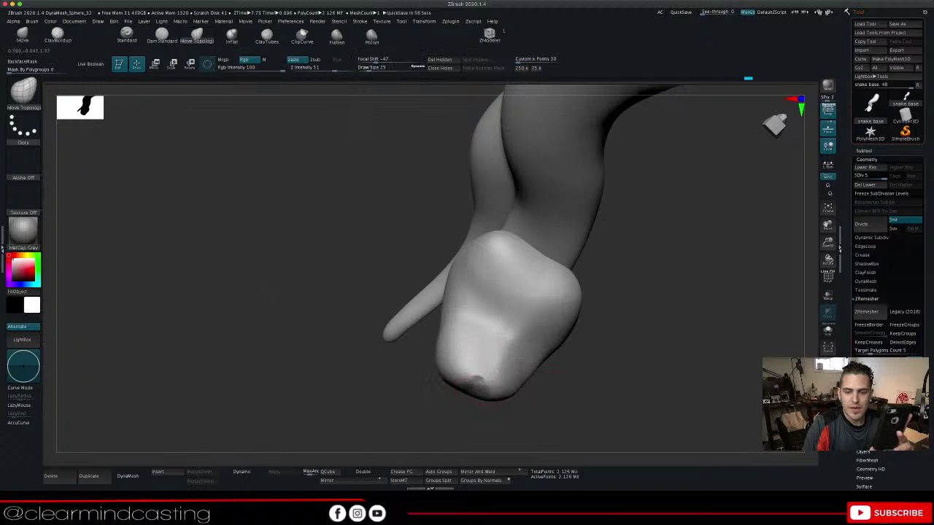
Refine the notch at the snout tip with a small move stroke and smooth its surface
{"action": "right_click_drag", "start_coordinate": [476, 382], "coordinate": [486, 389]}
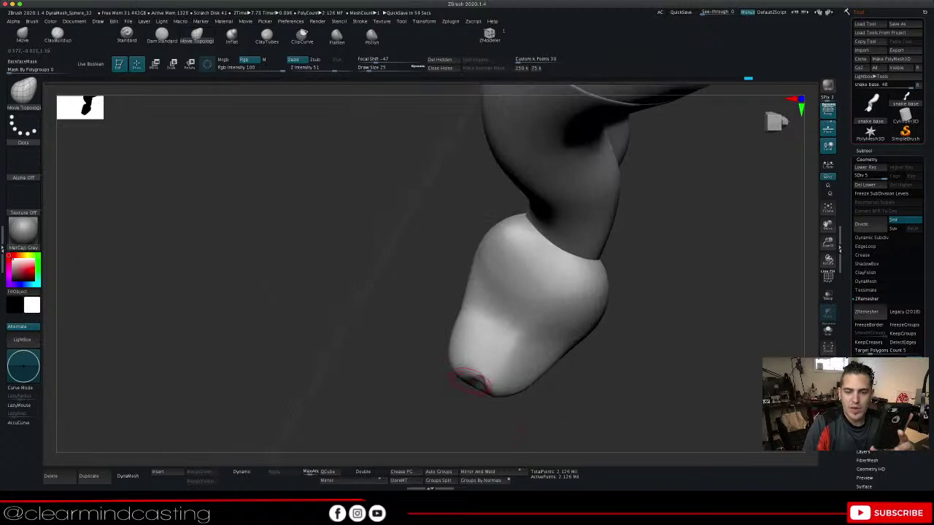
{"action": "right_click_drag", "start_coordinate": [471, 381], "coordinate": [489, 394]}
{"action": "left_click_drag", "start_coordinate": [488, 395], "coordinate": [487, 391]}
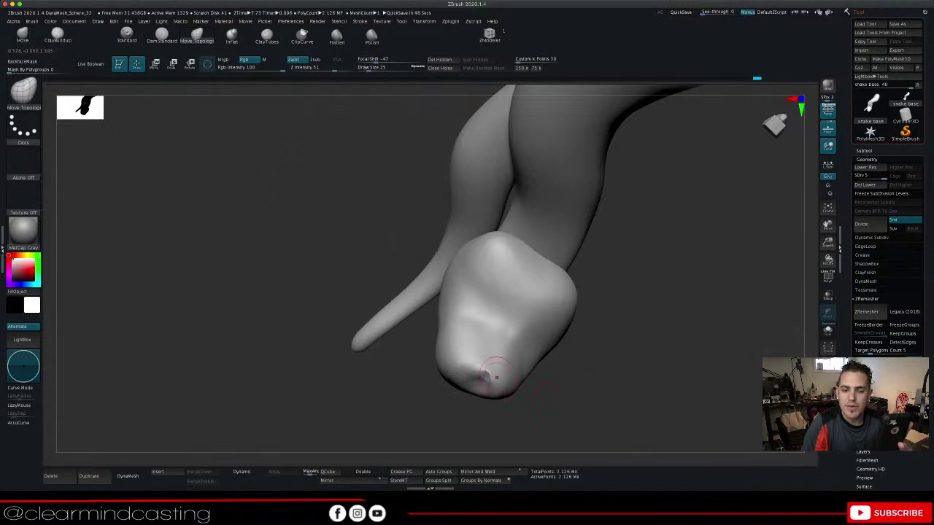
{"action": "right_click_drag", "start_coordinate": [483, 378], "coordinate": [543, 329]}
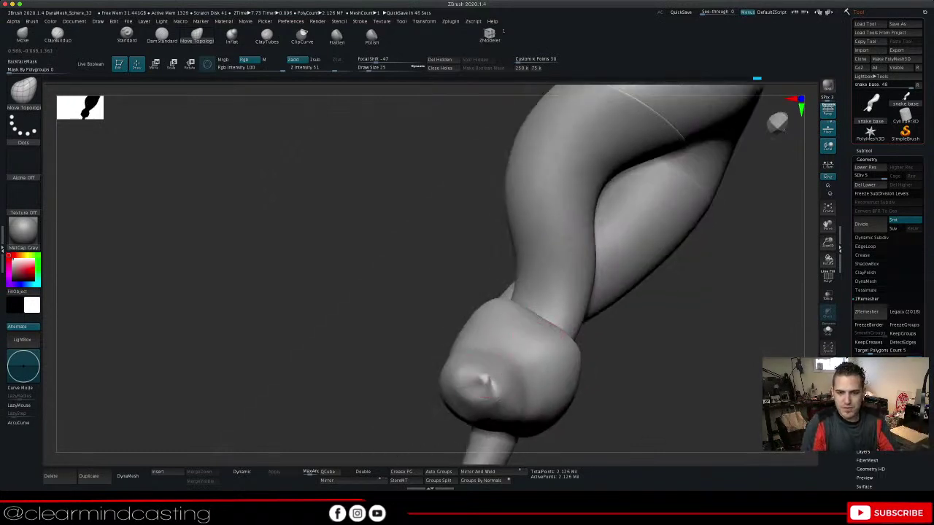
{"action": "left_click_drag", "start_coordinate": [484, 380], "coordinate": [485, 386], "text": "shift"}
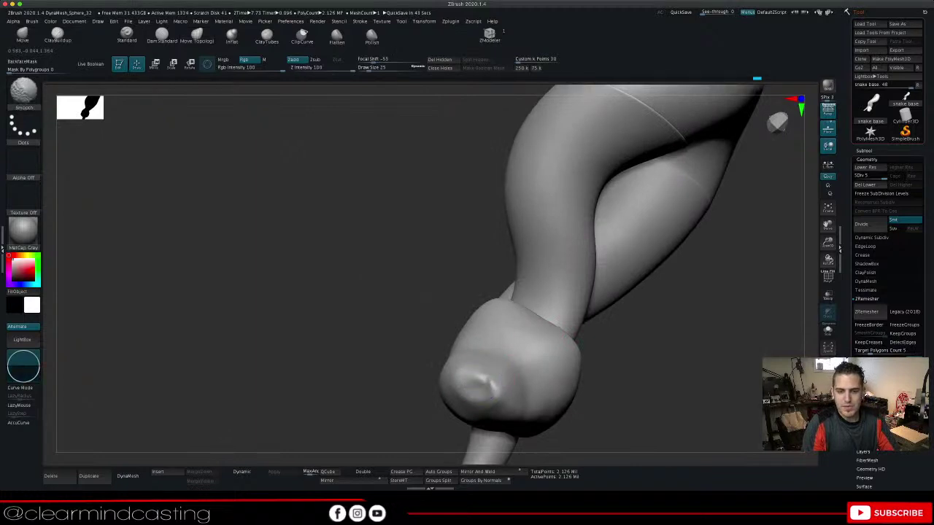
Set the Move Topological draw size to 90 for broad adjustments to the head
{"action": "left_click_drag", "start_coordinate": [595, 350], "coordinate": [635, 381]}
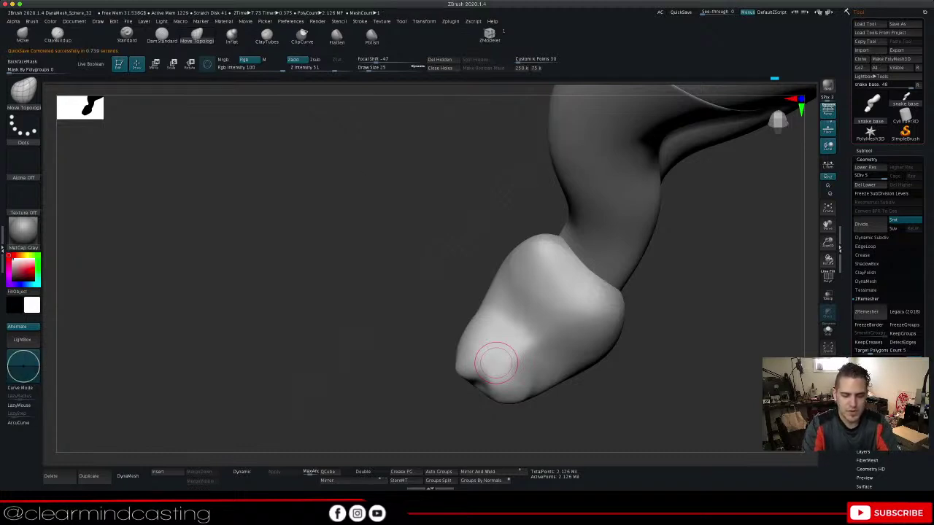
{"action": "mouse_move", "coordinate": [697, 313]}
{"action": "left_mouse_down"}
{"action": "mouse_move", "coordinate": [766, 306]}
{"action": "mouse_move", "coordinate": [675, 295]}
{"action": "left_mouse_up"}
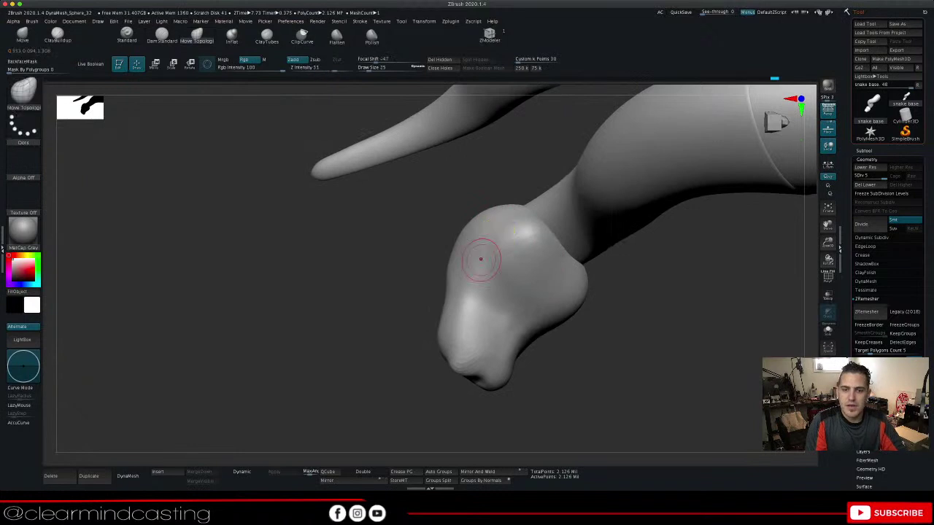
{"action": "key", "text": "space"}
{"action": "mouse_move", "coordinate": [493, 257]}
{"action": "left_mouse_down"}
{"action": "mouse_move", "coordinate": [502, 257]}
{"action": "mouse_move", "coordinate": [492, 219]}
{"action": "left_mouse_up"}
{"action": "mouse_move", "coordinate": [693, 307]}
{"action": "left_mouse_down"}
{"action": "mouse_move", "coordinate": [583, 304]}
{"action": "mouse_move", "coordinate": [620, 285]}
{"action": "left_mouse_up"}
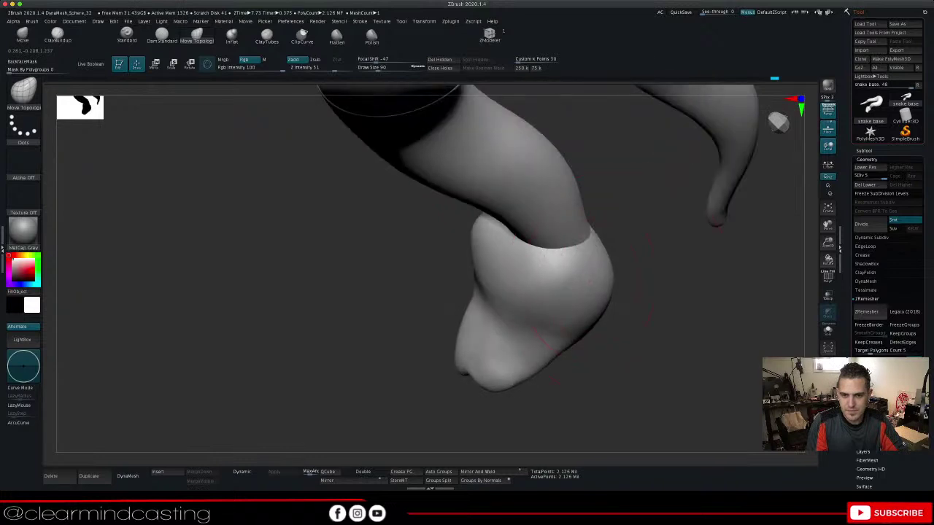
Examine the head's proportions, snout and neck junction from the side, above and behind
{"action": "left_click_drag", "start_coordinate": [730, 281], "coordinate": [668, 278]}
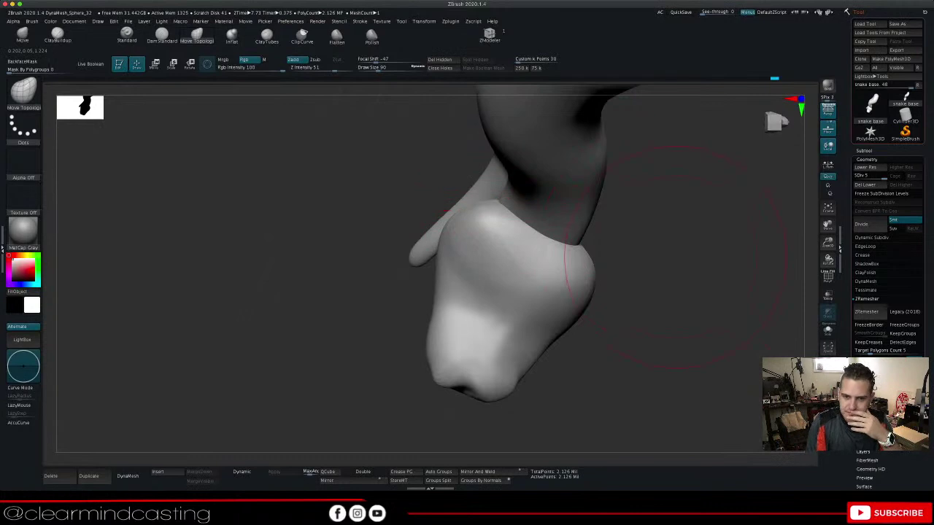
{"action": "mouse_move", "coordinate": [676, 257]}
{"action": "left_mouse_down"}
{"action": "mouse_move", "coordinate": [609, 254]}
{"action": "mouse_move", "coordinate": [653, 252]}
{"action": "left_mouse_up"}
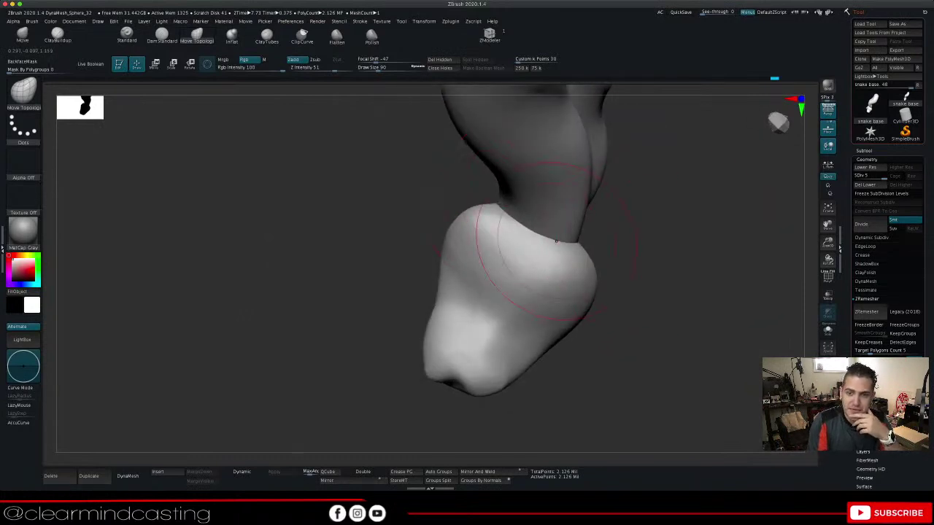
{"action": "left_click_drag", "start_coordinate": [654, 252], "coordinate": [613, 251]}
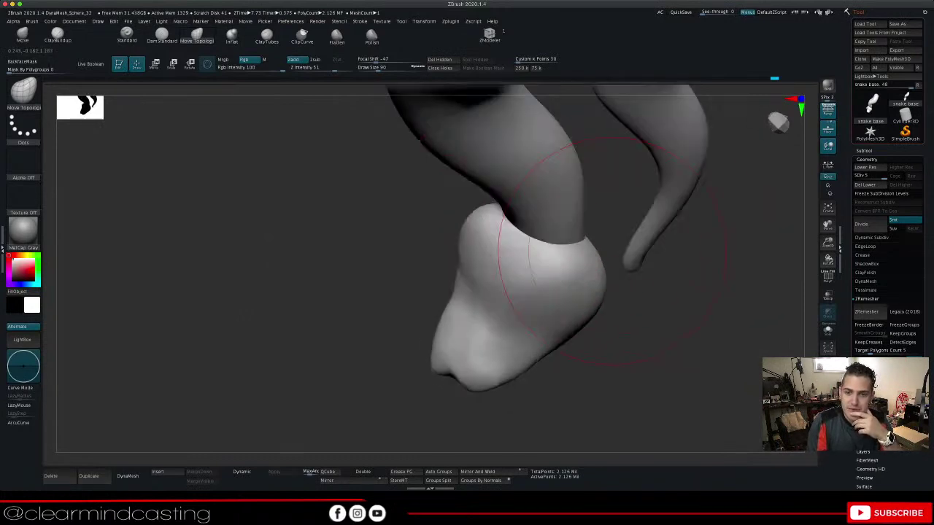
{"action": "left_click_drag", "start_coordinate": [639, 314], "coordinate": [620, 276]}
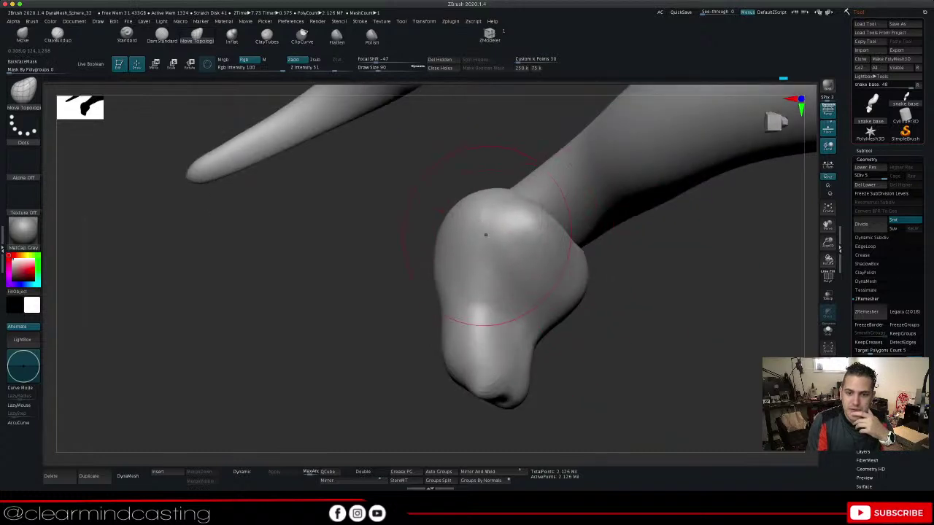
{"action": "left_click_drag", "start_coordinate": [629, 294], "coordinate": [649, 274]}
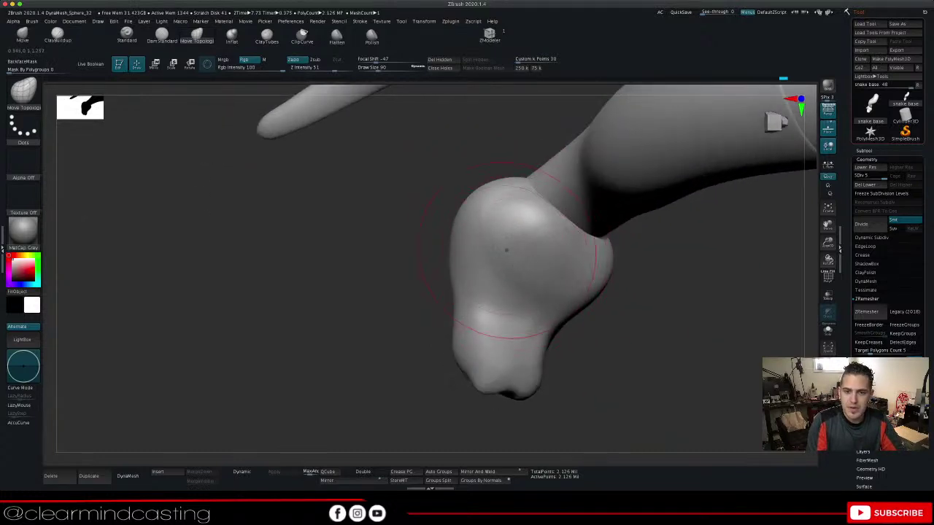
{"action": "key", "text": "shift"}
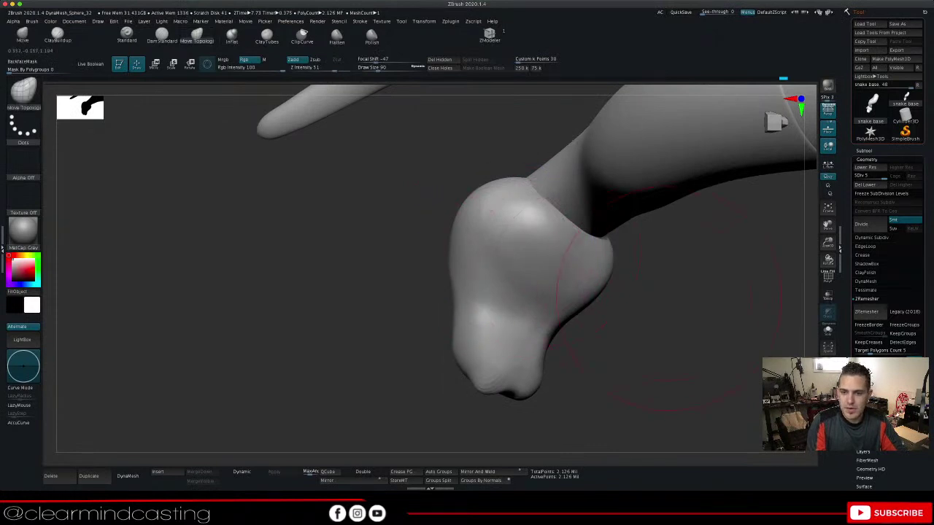
{"action": "left_click_drag", "start_coordinate": [644, 318], "coordinate": [605, 284]}
{"action": "key", "text": "shift"}
{"action": "mouse_move", "coordinate": [618, 270]}
{"action": "right_mouse_down"}
{"action": "mouse_move", "coordinate": [693, 294]}
{"action": "mouse_move", "coordinate": [670, 289]}
{"action": "right_mouse_up"}
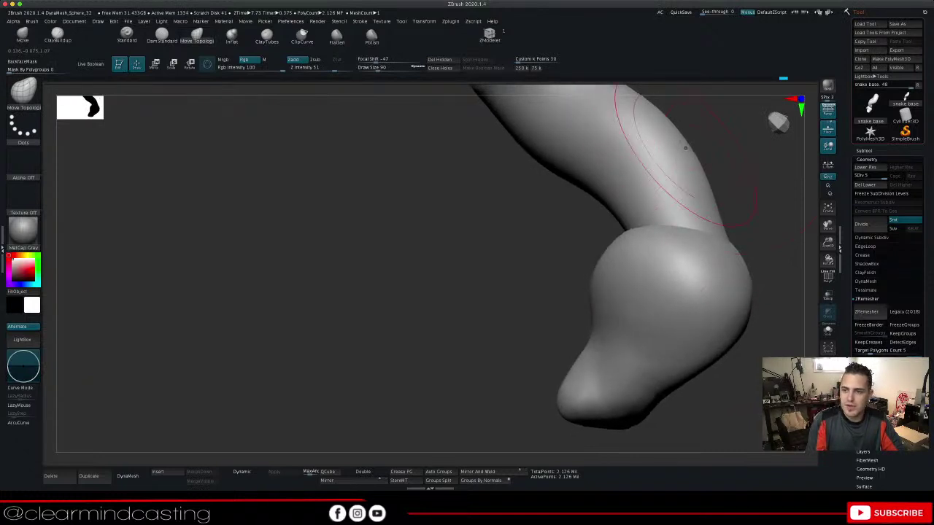
Try to pull the neck's base over the back of the head with Move Topological strokes, and undo the last ones
{"action": "left_click_drag", "start_coordinate": [828, 226], "coordinate": [547, 245]}
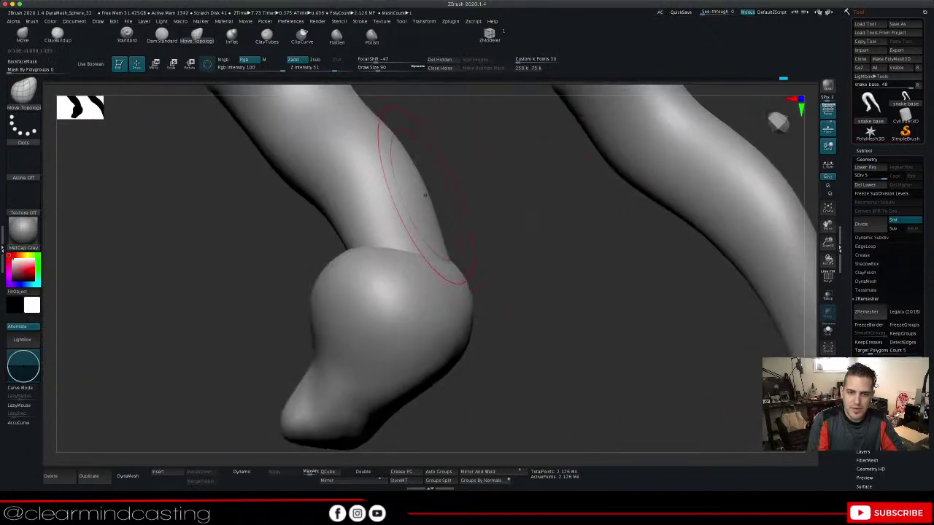
{"action": "mouse_move", "coordinate": [489, 273]}
{"action": "right_mouse_down"}
{"action": "mouse_move", "coordinate": [454, 270]}
{"action": "mouse_move", "coordinate": [462, 269]}
{"action": "right_mouse_up"}
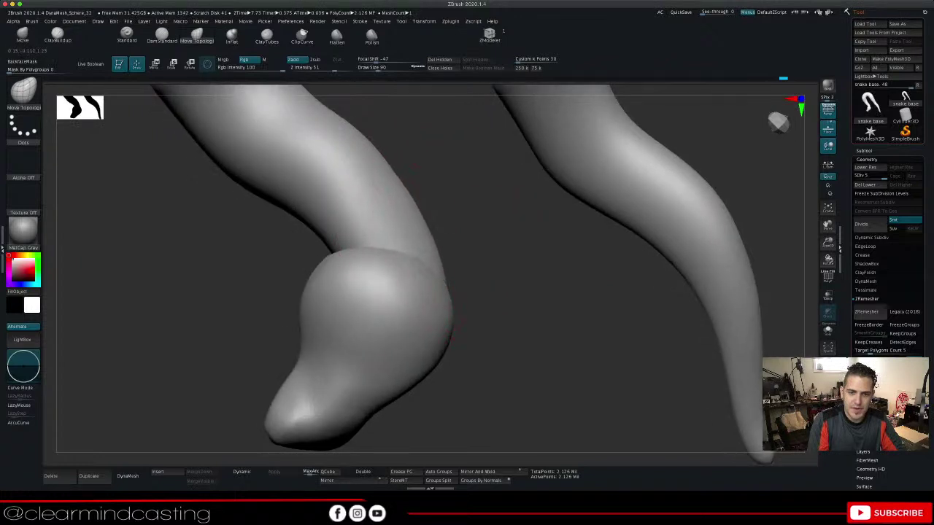
{"action": "right_click_drag", "start_coordinate": [562, 321], "coordinate": [496, 292]}
{"action": "left_click_drag", "start_coordinate": [491, 311], "coordinate": [497, 315]}
{"action": "key", "text": "ctrl+z"}
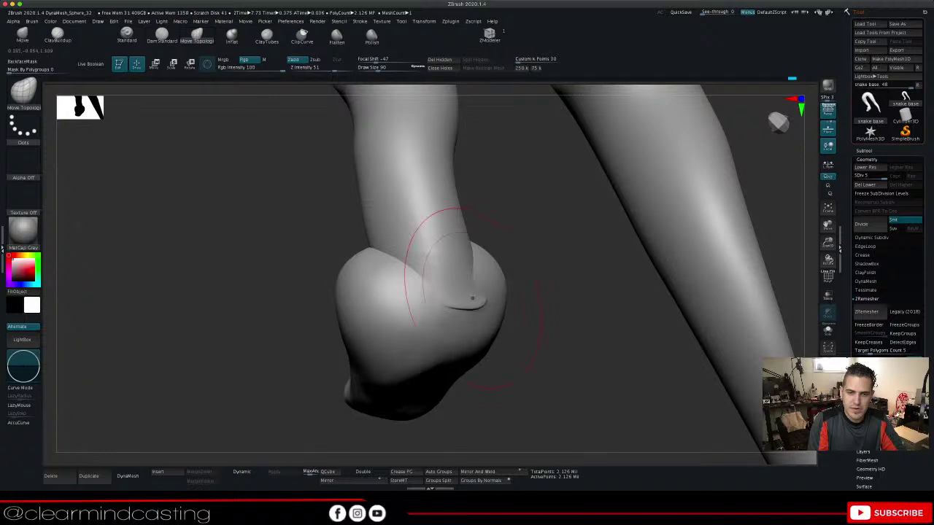
{"action": "key", "text": "ctrl+z"}
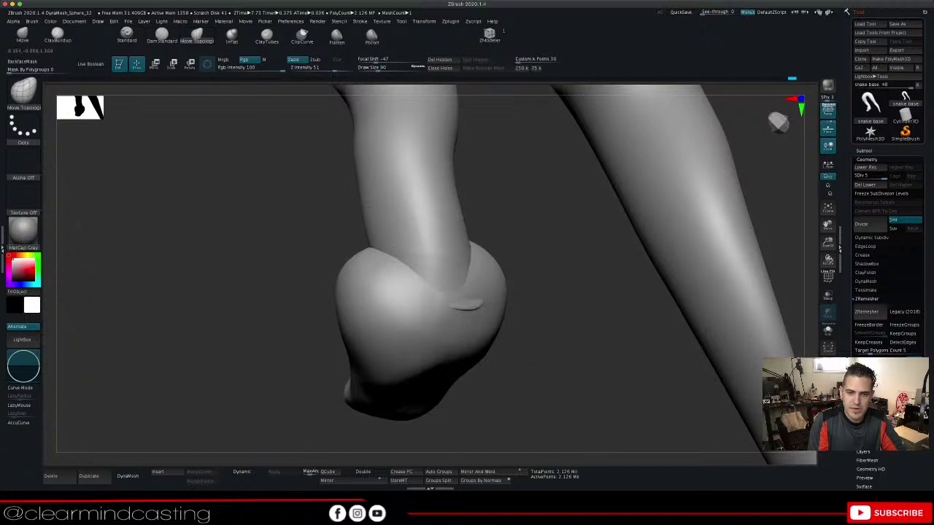
Rework the transition between the neck and the back of the head, undoing several strokes and redoing the last undone one
{"action": "mouse_move", "coordinate": [543, 305]}
{"action": "left_mouse_down"}
{"action": "mouse_move", "coordinate": [532, 323]}
{"action": "mouse_move", "coordinate": [540, 292]}
{"action": "mouse_move", "coordinate": [232, 89]}
{"action": "mouse_move", "coordinate": [467, 117]}
{"action": "mouse_move", "coordinate": [347, 164]}
{"action": "left_mouse_up"}
{"action": "left_click_drag", "start_coordinate": [375, 235], "coordinate": [401, 227]}
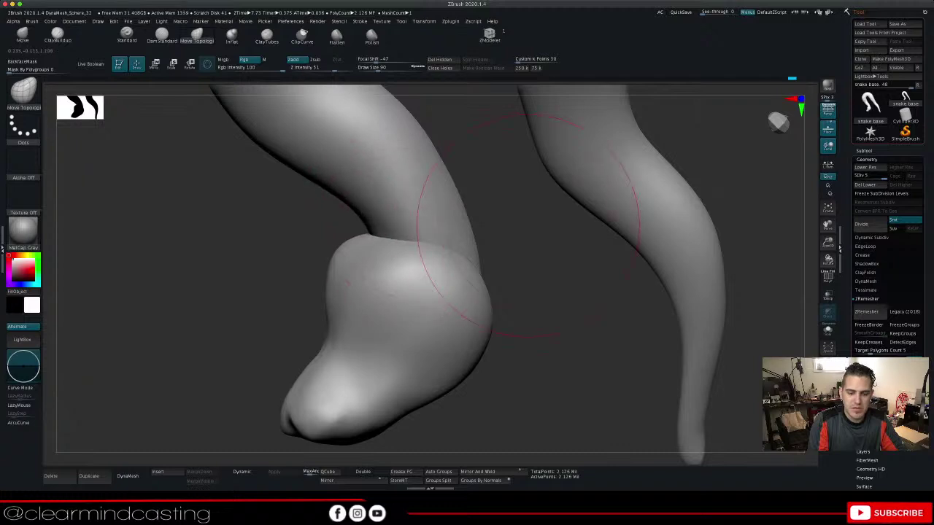
{"action": "left_click_drag", "start_coordinate": [528, 226], "coordinate": [456, 230]}
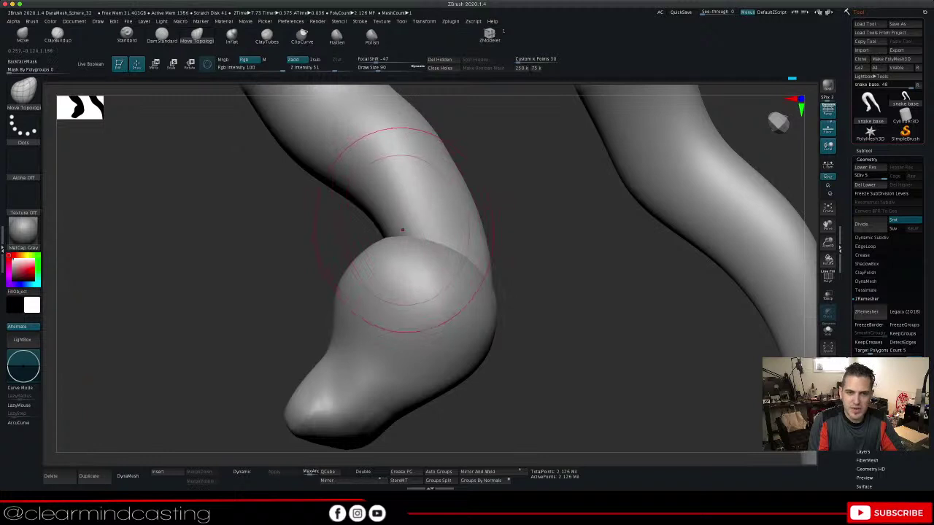
{"action": "key", "text": "ctrl+z"}
{"action": "key", "text": "ctrl+z"}
{"action": "key", "text": "ctrl+z"}
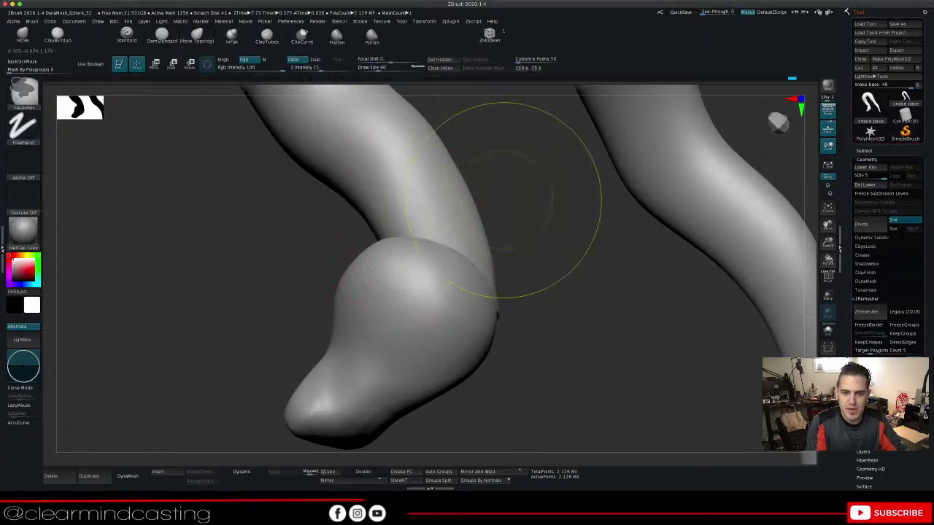
{"action": "key", "text": "ctrl+shift+z"}
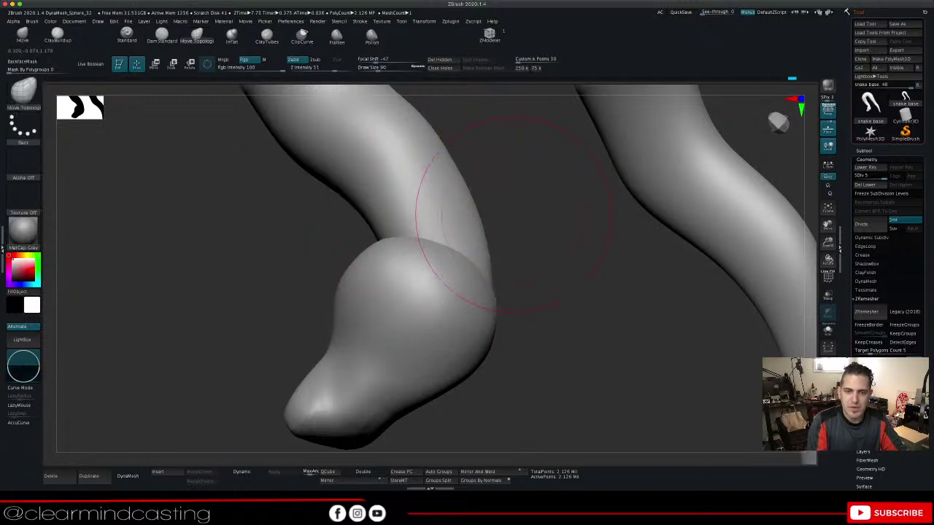
Pull one rear corner of the head outward with small Move Topological strokes beside the neck
{"action": "mouse_move", "coordinate": [532, 241]}
{"action": "left_mouse_down"}
{"action": "mouse_move", "coordinate": [792, 233]}
{"action": "mouse_move", "coordinate": [860, 199]}
{"action": "left_mouse_up"}
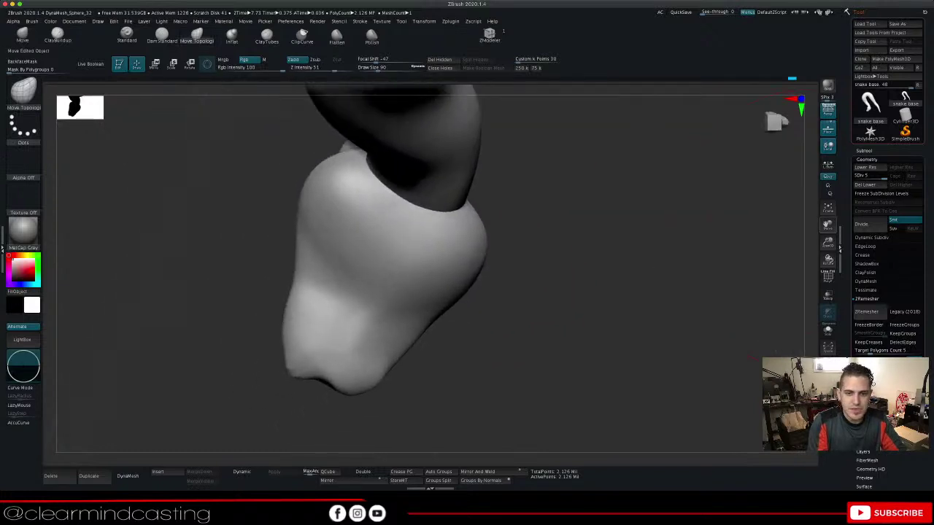
{"action": "left_click_drag", "start_coordinate": [788, 219], "coordinate": [700, 226]}
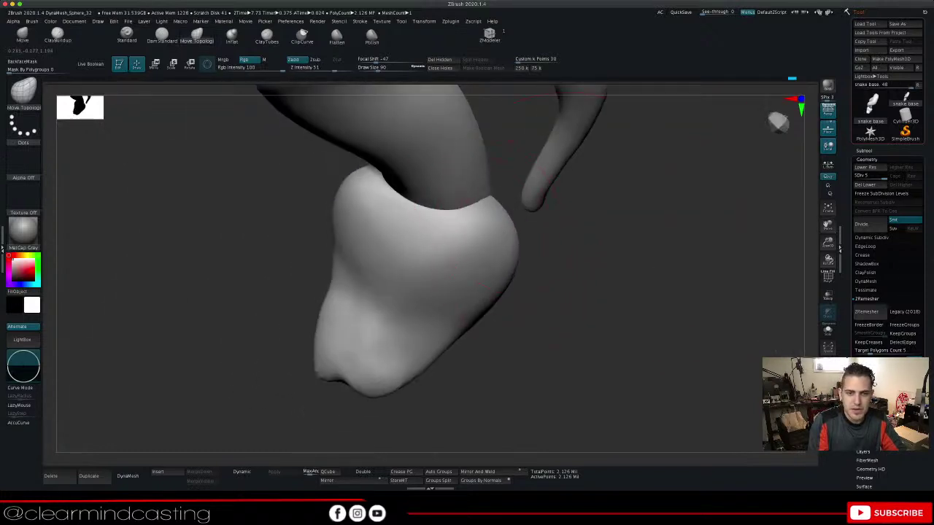
{"action": "mouse_move", "coordinate": [565, 245]}
{"action": "left_mouse_down"}
{"action": "mouse_move", "coordinate": [700, 252]}
{"action": "mouse_move", "coordinate": [551, 260]}
{"action": "left_mouse_up"}
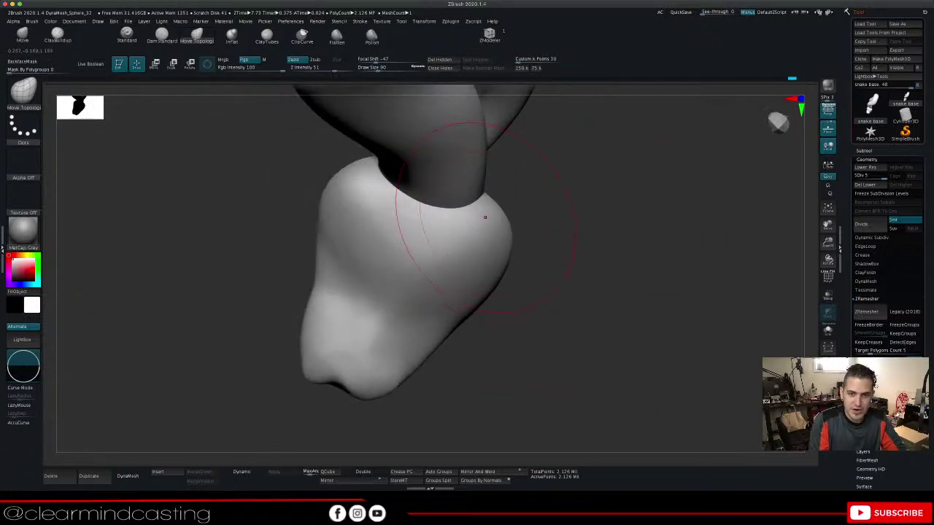
{"action": "left_click_drag", "start_coordinate": [492, 211], "coordinate": [497, 207]}
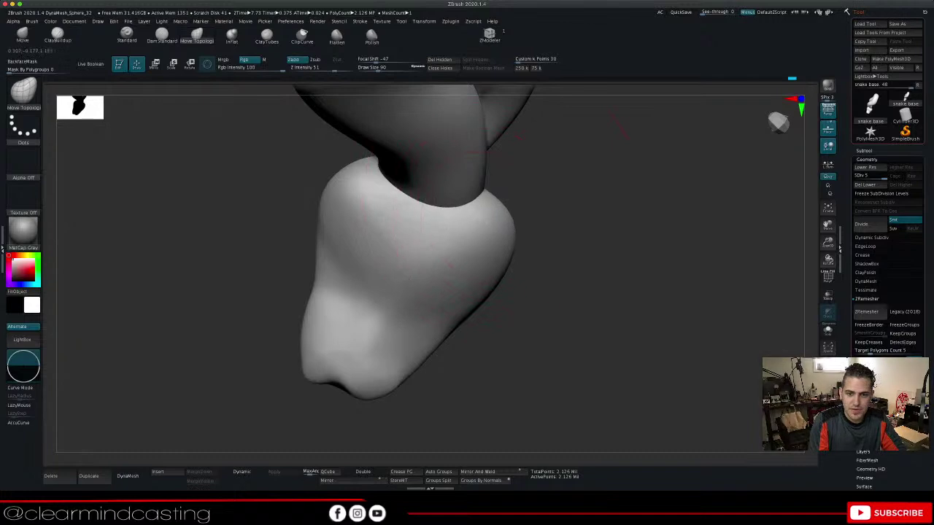
{"action": "left_click_drag", "start_coordinate": [468, 257], "coordinate": [485, 261]}
Pull the opposite rear corner of the head outward to balance its width
{"action": "mouse_move", "coordinate": [556, 245]}
{"action": "left_mouse_down"}
{"action": "mouse_move", "coordinate": [531, 261]}
{"action": "mouse_move", "coordinate": [561, 264]}
{"action": "mouse_move", "coordinate": [552, 283]}
{"action": "left_mouse_up"}
{"action": "left_click_drag", "start_coordinate": [600, 293], "coordinate": [705, 286]}
{"action": "left_click_drag", "start_coordinate": [515, 231], "coordinate": [508, 226]}
{"action": "left_click_drag", "start_coordinate": [435, 197], "coordinate": [429, 194]}
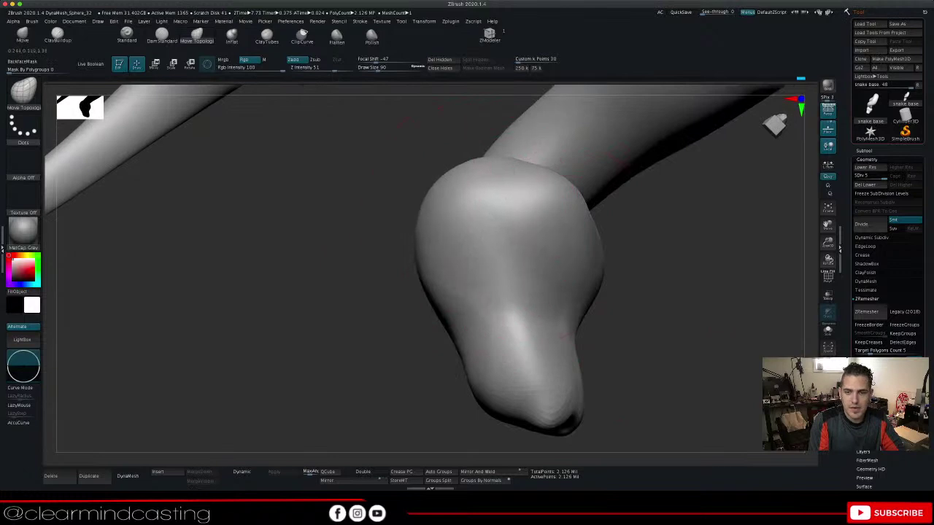
{"action": "mouse_move", "coordinate": [621, 241]}
{"action": "left_mouse_down"}
{"action": "mouse_move", "coordinate": [540, 252]}
{"action": "mouse_move", "coordinate": [562, 248]}
{"action": "left_mouse_up"}
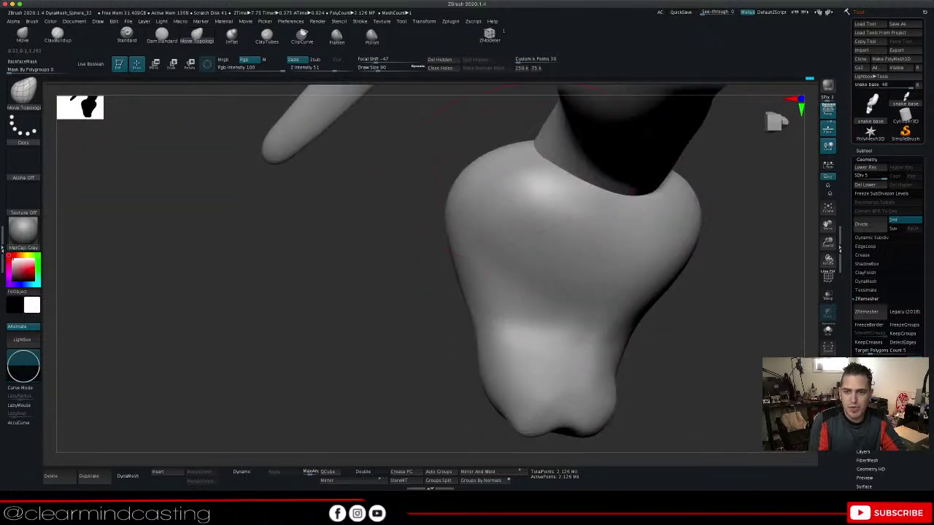
{"action": "left_click_drag", "start_coordinate": [525, 172], "coordinate": [519, 169]}
Lengthen the snout by pulling its tip and both front lobes forward with Move Topological strokes
{"action": "mouse_move", "coordinate": [778, 224]}
{"action": "left_mouse_down"}
{"action": "mouse_move", "coordinate": [791, 222]}
{"action": "mouse_move", "coordinate": [708, 211]}
{"action": "mouse_move", "coordinate": [713, 199]}
{"action": "left_mouse_up"}
{"action": "mouse_move", "coordinate": [748, 232]}
{"action": "left_mouse_down"}
{"action": "mouse_move", "coordinate": [788, 227]}
{"action": "mouse_move", "coordinate": [775, 231]}
{"action": "mouse_move", "coordinate": [792, 212]}
{"action": "mouse_move", "coordinate": [774, 217]}
{"action": "left_mouse_up"}
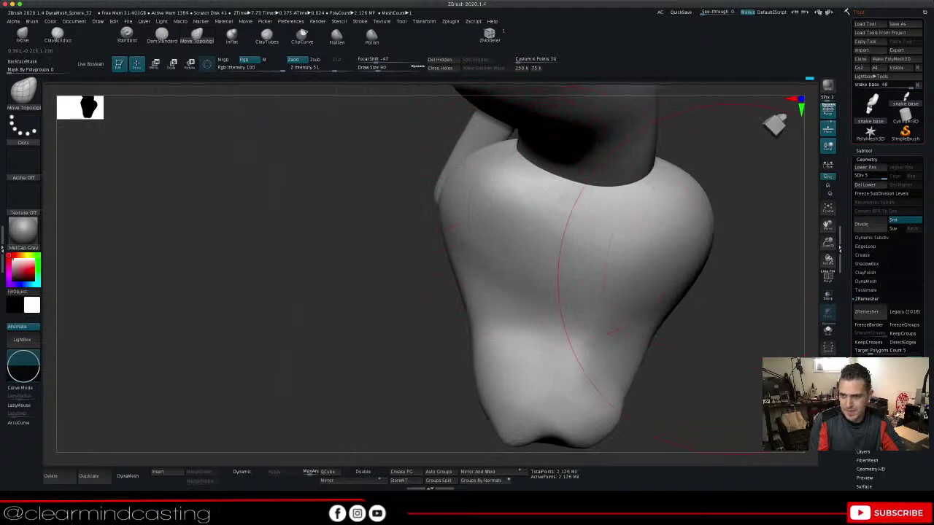
{"action": "left_click_drag", "start_coordinate": [829, 227], "coordinate": [686, 204]}
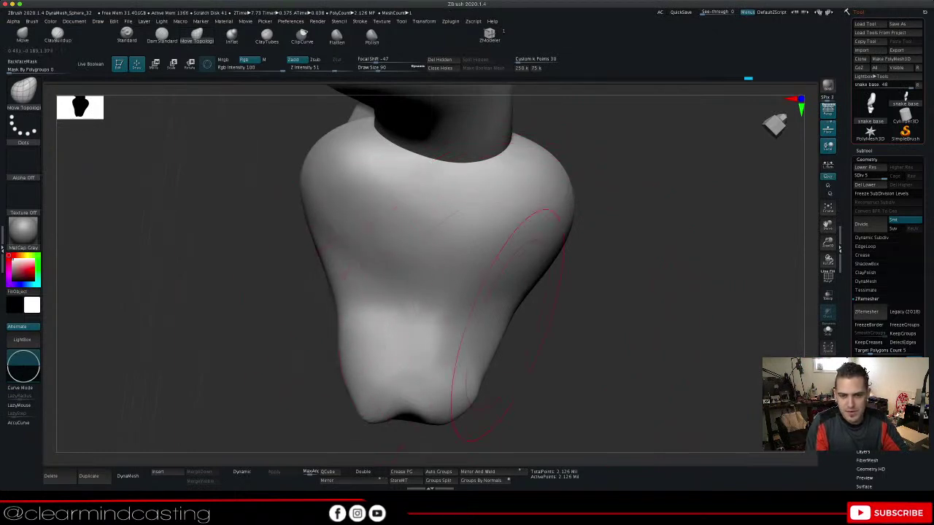
{"action": "mouse_move", "coordinate": [584, 347]}
{"action": "left_mouse_down"}
{"action": "mouse_move", "coordinate": [577, 299]}
{"action": "mouse_move", "coordinate": [558, 356]}
{"action": "left_mouse_up"}
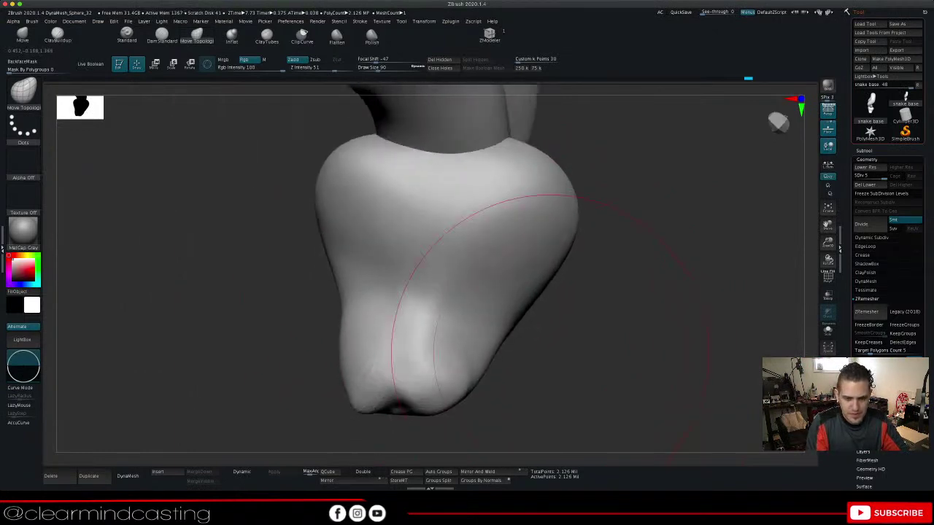
{"action": "left_click_drag", "start_coordinate": [419, 390], "coordinate": [411, 422]}
{"action": "mouse_move", "coordinate": [470, 350]}
{"action": "left_mouse_down"}
{"action": "mouse_move", "coordinate": [483, 362]}
{"action": "mouse_move", "coordinate": [478, 380]}
{"action": "left_mouse_up"}
{"action": "mouse_move", "coordinate": [584, 386]}
{"action": "left_mouse_down"}
{"action": "mouse_move", "coordinate": [595, 299]}
{"action": "mouse_move", "coordinate": [609, 394]}
{"action": "mouse_move", "coordinate": [602, 412]}
{"action": "mouse_move", "coordinate": [604, 401]}
{"action": "left_mouse_up"}
{"action": "left_click_drag", "start_coordinate": [370, 423], "coordinate": [371, 440]}
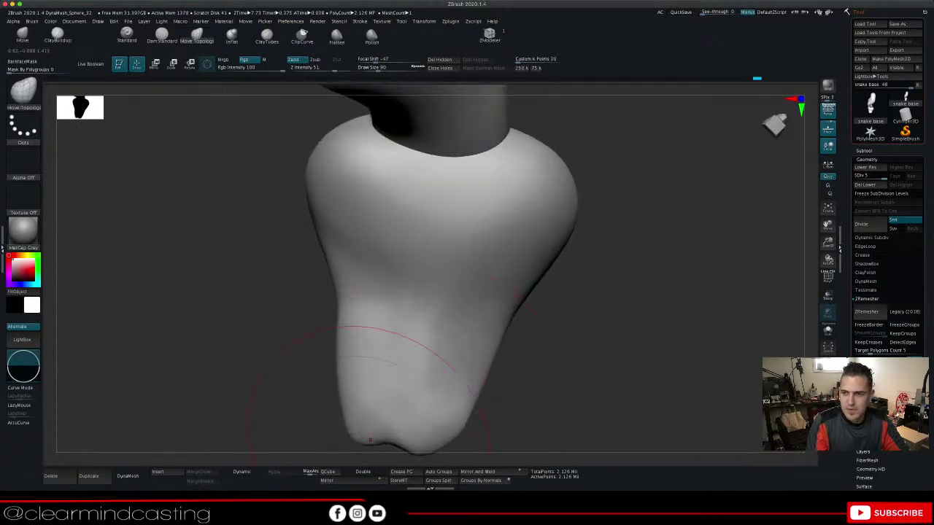
Pull the side of the snout slightly outward and smooth away the notch at its tip
{"action": "left_click_drag", "start_coordinate": [828, 225], "coordinate": [832, 173]}
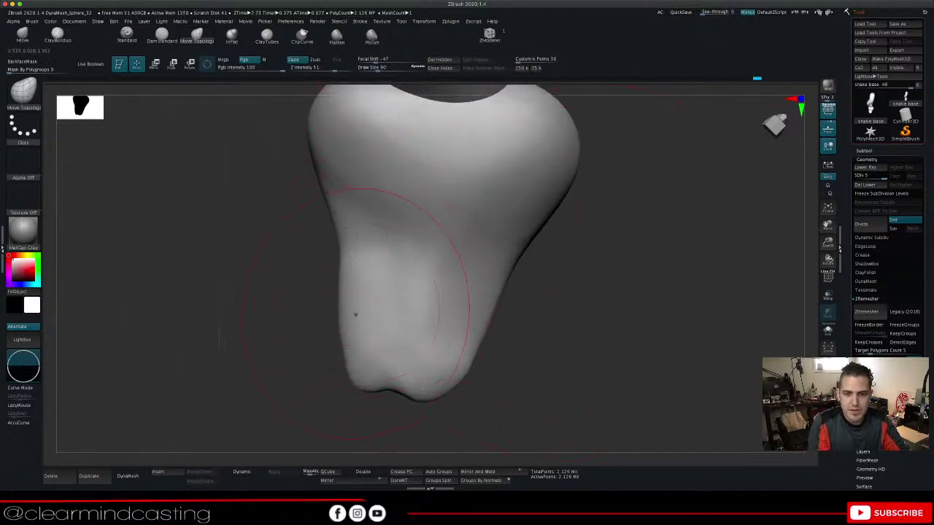
{"action": "left_click_drag", "start_coordinate": [355, 314], "coordinate": [346, 307]}
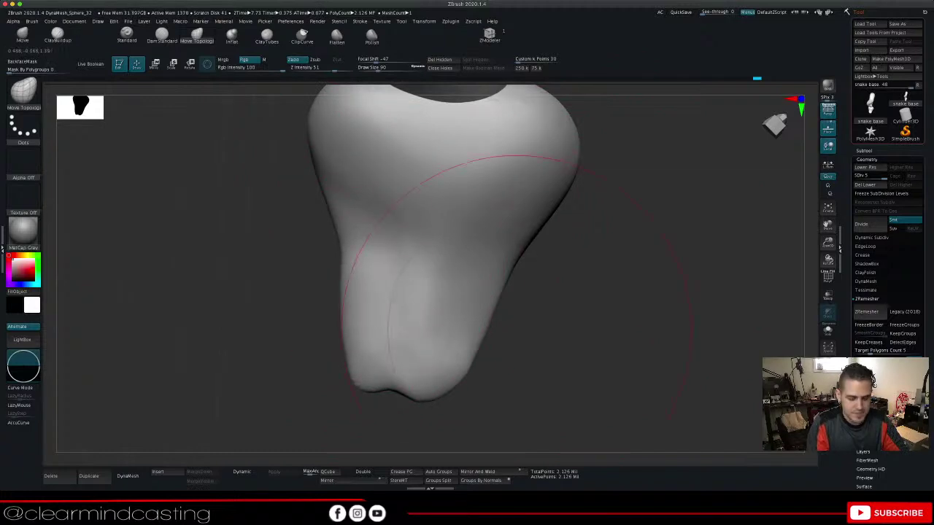
{"action": "left_click_drag", "start_coordinate": [390, 379], "coordinate": [442, 381], "text": "shift"}
Widen the front of the snout by pulling both sides of its tip outward with alternating Move Topological strokes
{"action": "left_click_drag", "start_coordinate": [416, 323], "coordinate": [418, 333]}
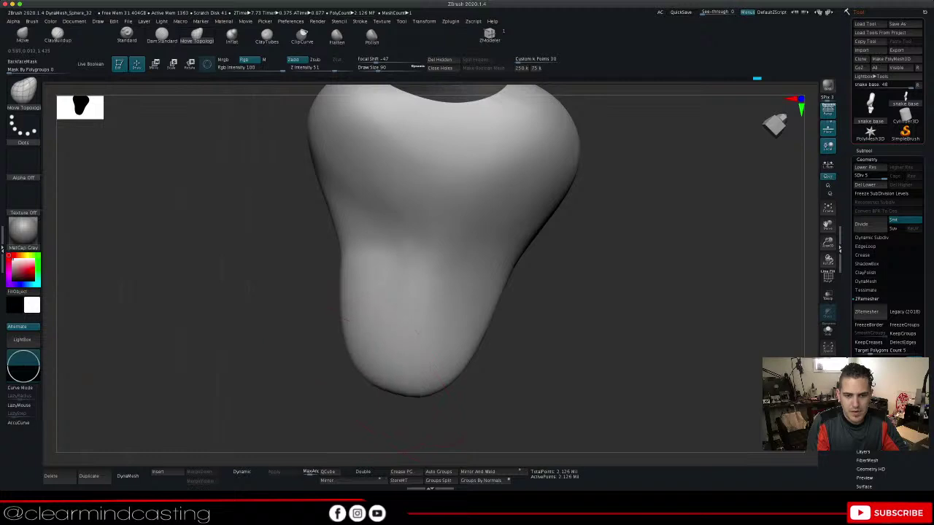
{"action": "left_click_drag", "start_coordinate": [373, 352], "coordinate": [365, 356]}
{"action": "left_click_drag", "start_coordinate": [453, 358], "coordinate": [462, 365]}
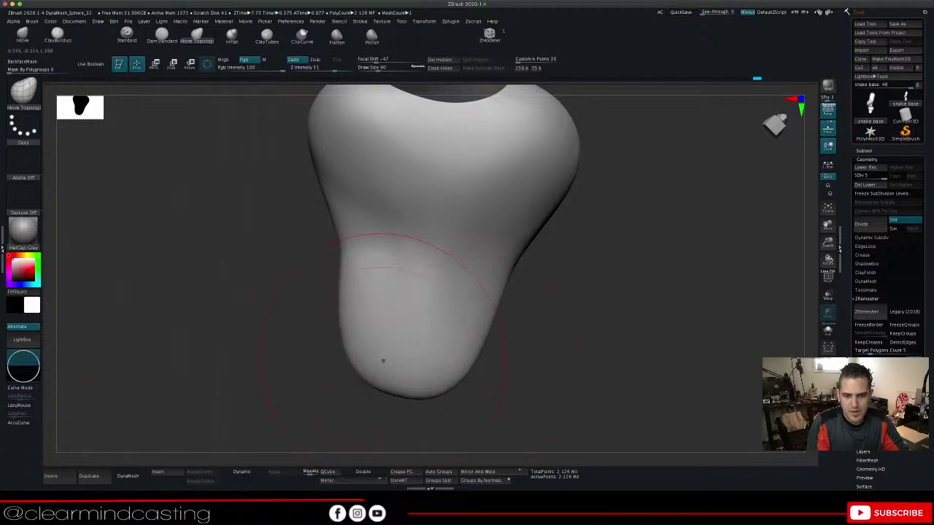
{"action": "left_click_drag", "start_coordinate": [372, 357], "coordinate": [362, 358]}
{"action": "left_click_drag", "start_coordinate": [448, 357], "coordinate": [463, 360]}
{"action": "left_click_drag", "start_coordinate": [367, 353], "coordinate": [362, 355]}
{"action": "left_click_drag", "start_coordinate": [440, 360], "coordinate": [449, 364]}
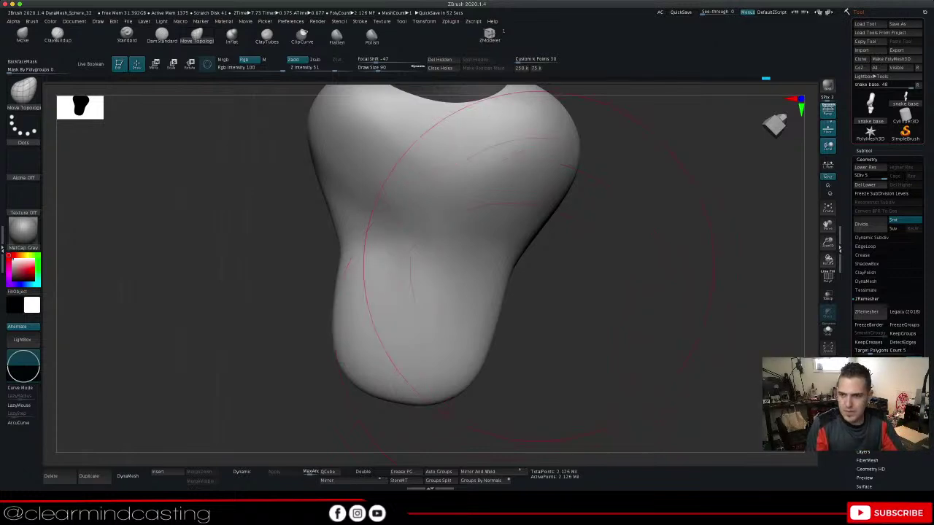
Nudge one side of the snout slightly inward with a Move Topological stroke
{"action": "left_click_drag", "start_coordinate": [828, 243], "coordinate": [822, 239]}
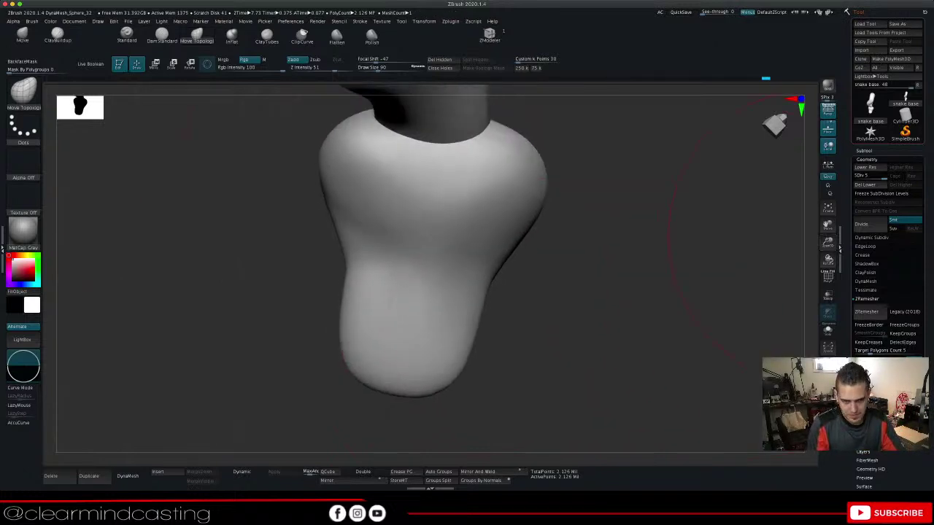
{"action": "mouse_move", "coordinate": [577, 317]}
{"action": "left_mouse_down"}
{"action": "mouse_move", "coordinate": [603, 320]}
{"action": "mouse_move", "coordinate": [567, 314]}
{"action": "mouse_move", "coordinate": [556, 325]}
{"action": "left_mouse_up"}
{"action": "left_click_drag", "start_coordinate": [360, 333], "coordinate": [364, 333]}
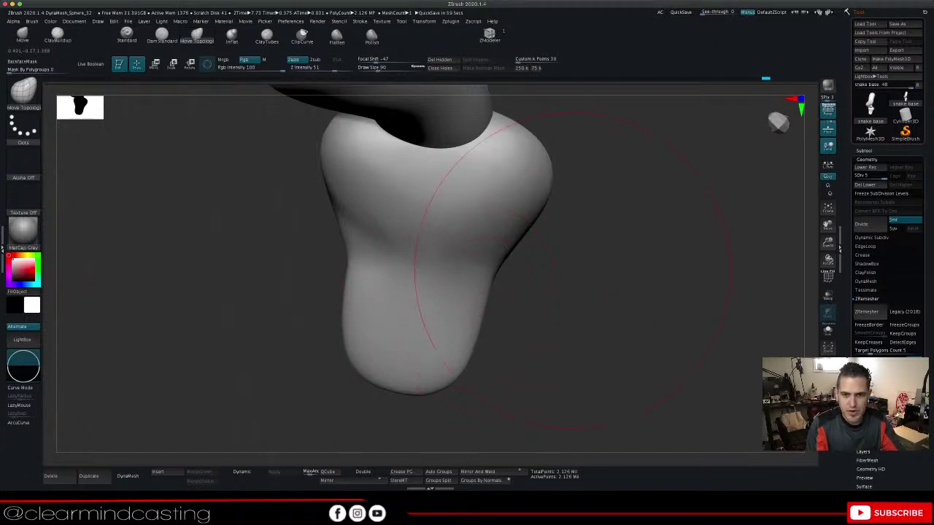
Set the Move Topological brush to a draw size of 31 in Zsub mode for finer work on the snout tip
{"action": "mouse_move", "coordinate": [567, 267]}
{"action": "left_mouse_down"}
{"action": "mouse_move", "coordinate": [519, 291]}
{"action": "mouse_move", "coordinate": [506, 283]}
{"action": "left_mouse_up"}
{"action": "mouse_move", "coordinate": [522, 285]}
{"action": "left_mouse_down"}
{"action": "mouse_move", "coordinate": [566, 268]}
{"action": "mouse_move", "coordinate": [538, 264]}
{"action": "mouse_move", "coordinate": [555, 228]}
{"action": "mouse_move", "coordinate": [585, 226]}
{"action": "mouse_move", "coordinate": [532, 276]}
{"action": "left_mouse_up"}
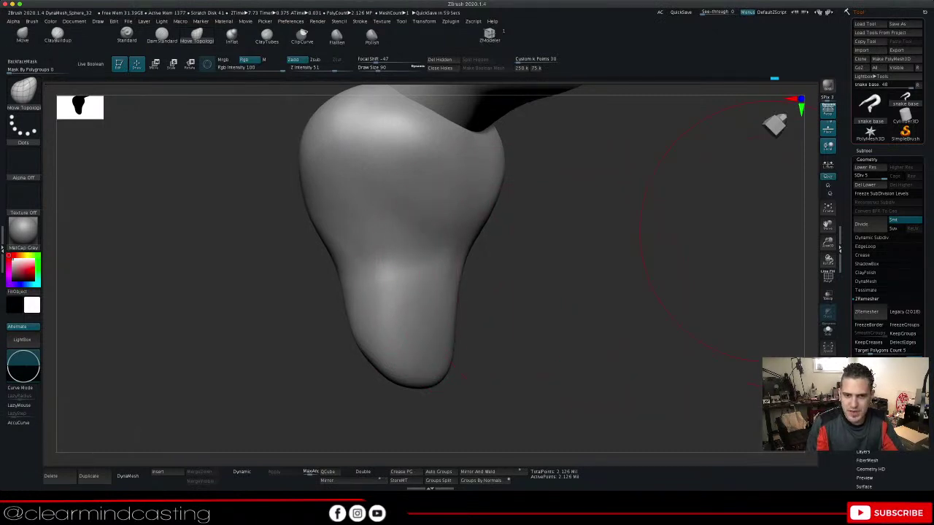
{"action": "mouse_move", "coordinate": [774, 231]}
{"action": "left_mouse_down"}
{"action": "mouse_move", "coordinate": [707, 245]}
{"action": "mouse_move", "coordinate": [686, 215]}
{"action": "left_mouse_up"}
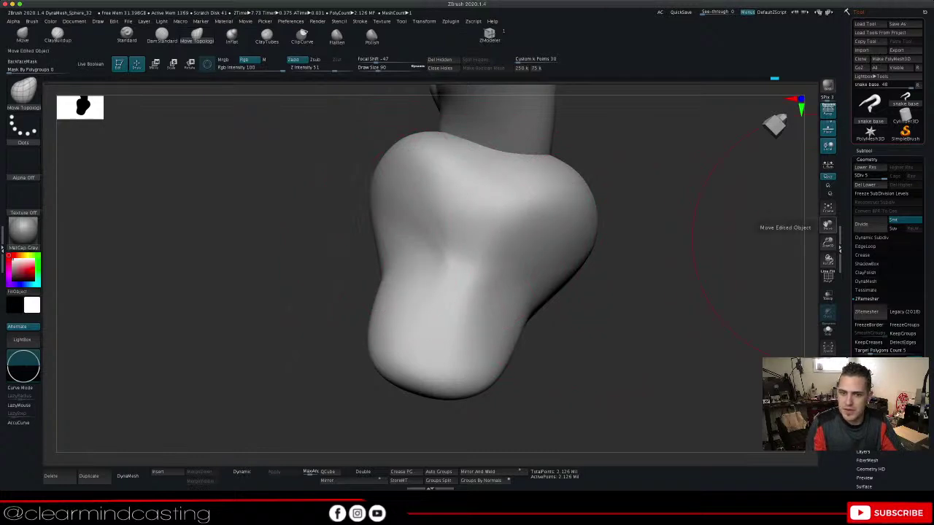
{"action": "mouse_move", "coordinate": [693, 270]}
{"action": "left_mouse_down"}
{"action": "mouse_move", "coordinate": [632, 272]}
{"action": "mouse_move", "coordinate": [704, 266]}
{"action": "mouse_move", "coordinate": [690, 266]}
{"action": "left_mouse_up"}
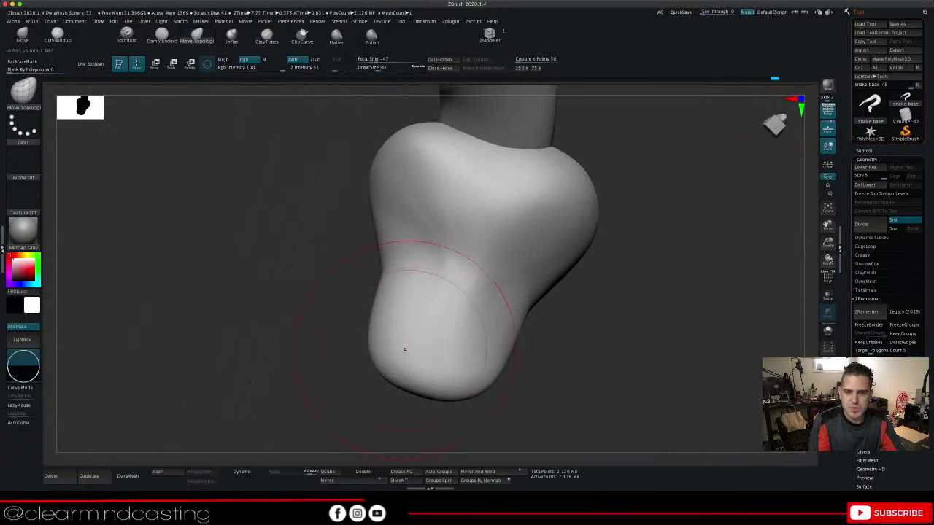
{"action": "key", "text": "space"}
{"action": "left_click_drag", "start_coordinate": [410, 340], "coordinate": [402, 342]}
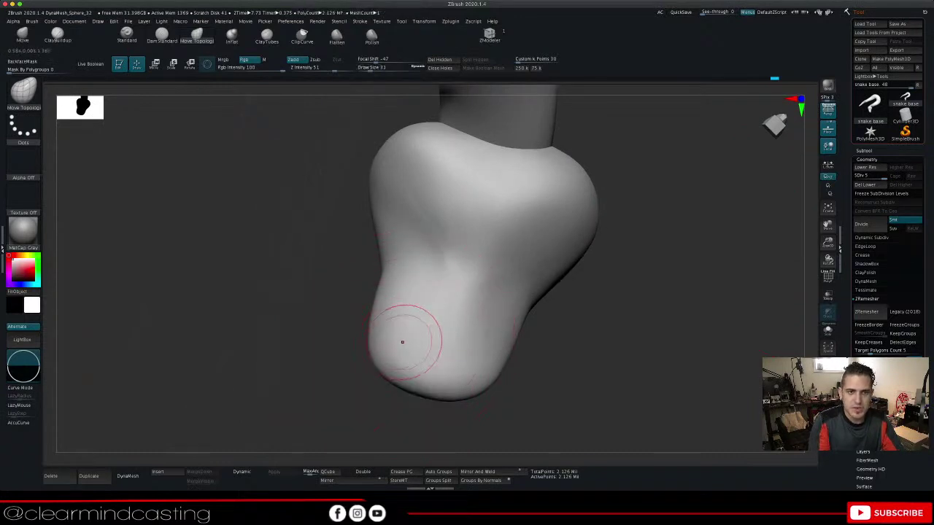
{"action": "left_click", "coordinate": [317, 59]}
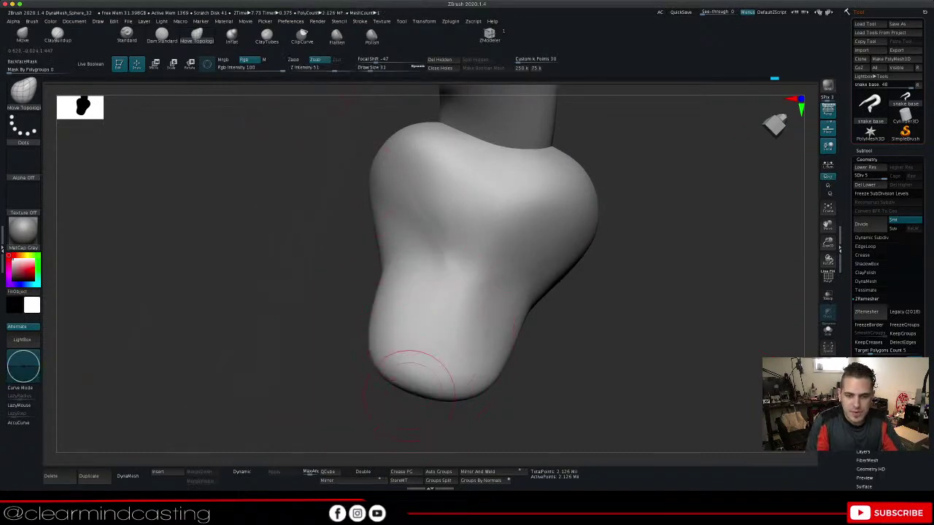
Try to push a notch into the snout tip with Move Topological strokes, varying the Mrgb, Zadd and Zsub modes
{"action": "left_click_drag", "start_coordinate": [416, 397], "coordinate": [417, 379]}
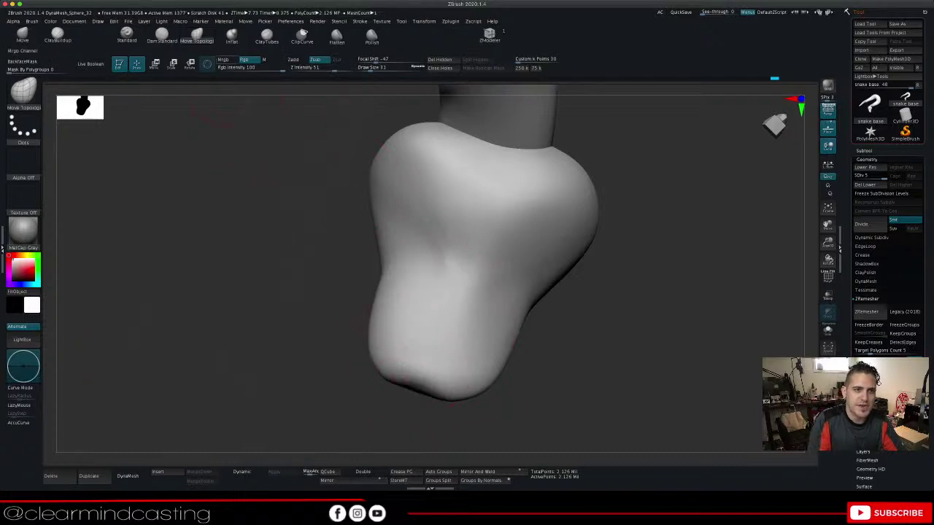
{"action": "left_click", "coordinate": [225, 60]}
{"action": "left_click_drag", "start_coordinate": [569, 318], "coordinate": [569, 274]}
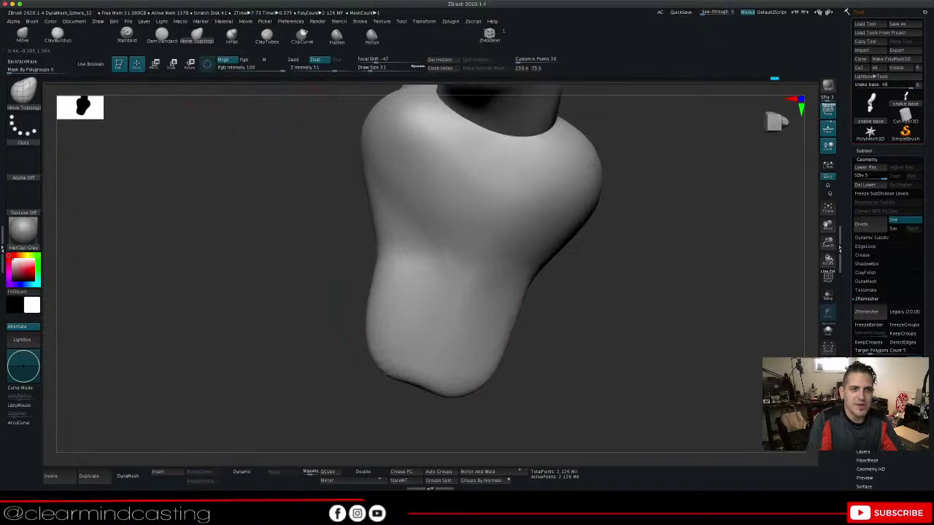
{"action": "left_click_drag", "start_coordinate": [226, 321], "coordinate": [240, 314]}
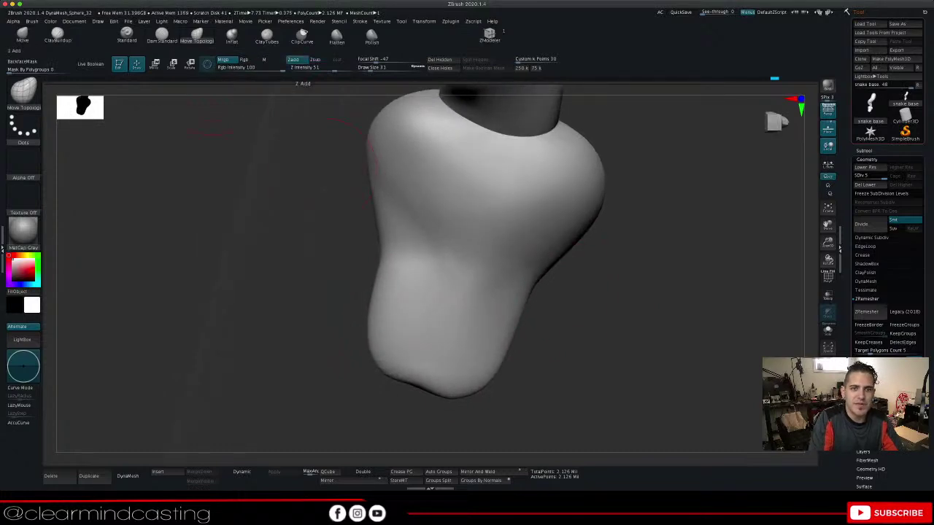
{"action": "left_click", "coordinate": [316, 60]}
{"action": "mouse_move", "coordinate": [557, 384]}
{"action": "left_mouse_down"}
{"action": "mouse_move", "coordinate": [550, 413]}
{"action": "mouse_move", "coordinate": [566, 443]}
{"action": "mouse_move", "coordinate": [580, 442]}
{"action": "mouse_move", "coordinate": [561, 386]}
{"action": "mouse_move", "coordinate": [522, 398]}
{"action": "left_mouse_up"}
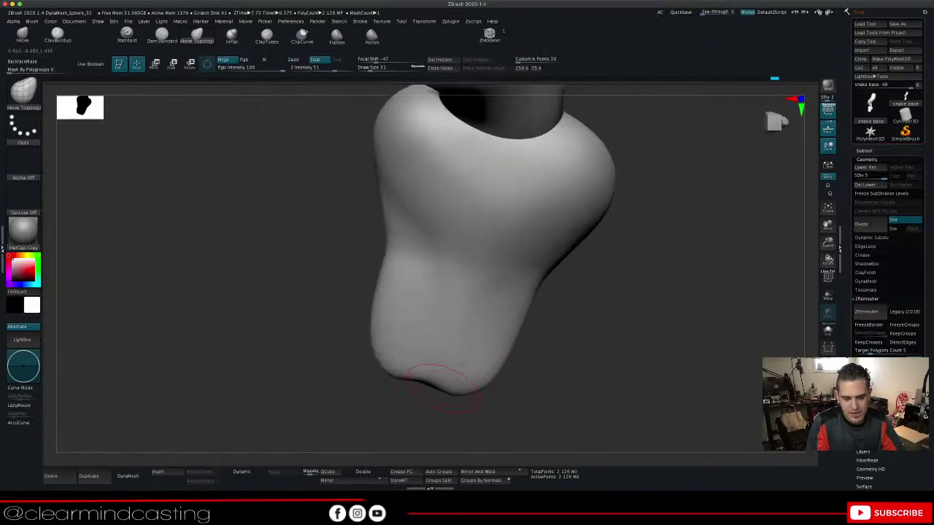
Undo the notch strokes on the snout tip
{"action": "key", "text": "ctrl+z"}
{"action": "key", "text": "ctrl+z"}
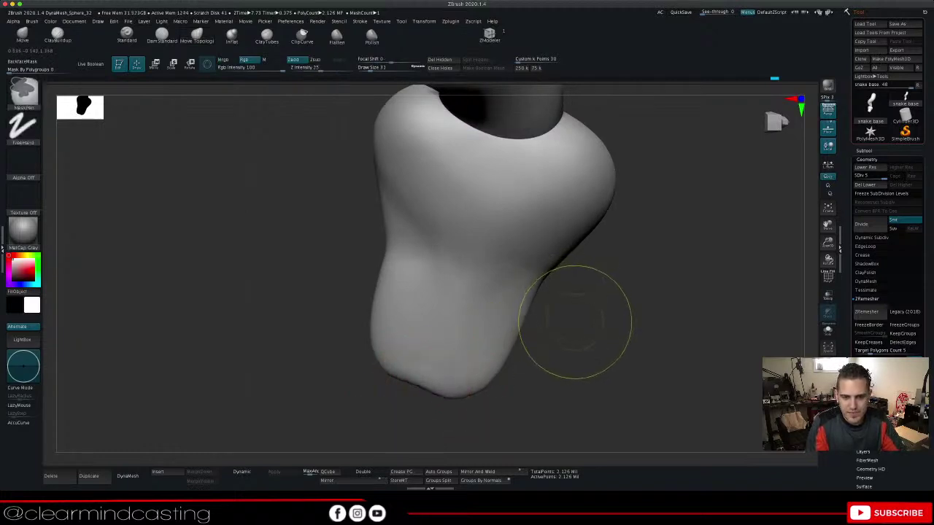
{"action": "key", "text": "ctrl+z"}
Carve a short mouth crease into the front of the snout tip with DamStandard strokes
{"action": "left_click_drag", "start_coordinate": [277, 292], "coordinate": [255, 313]}
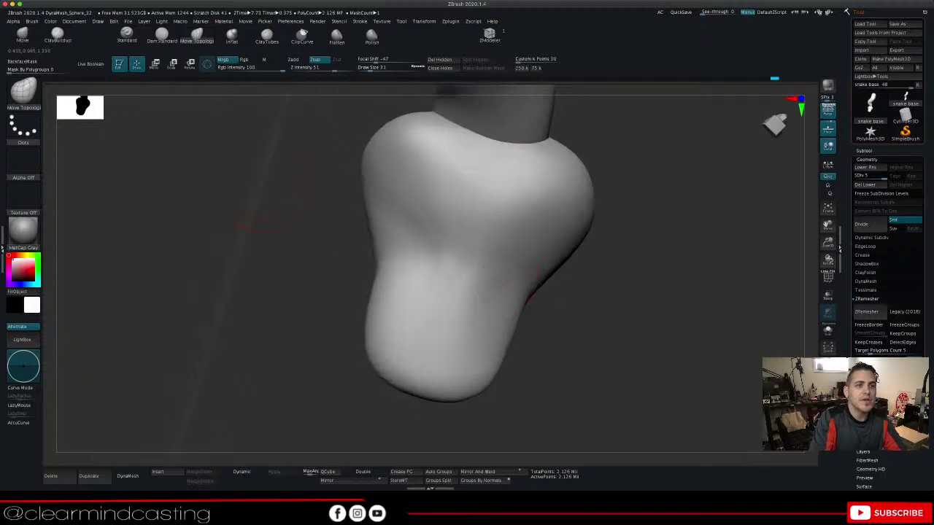
{"action": "left_click", "coordinate": [162, 36]}
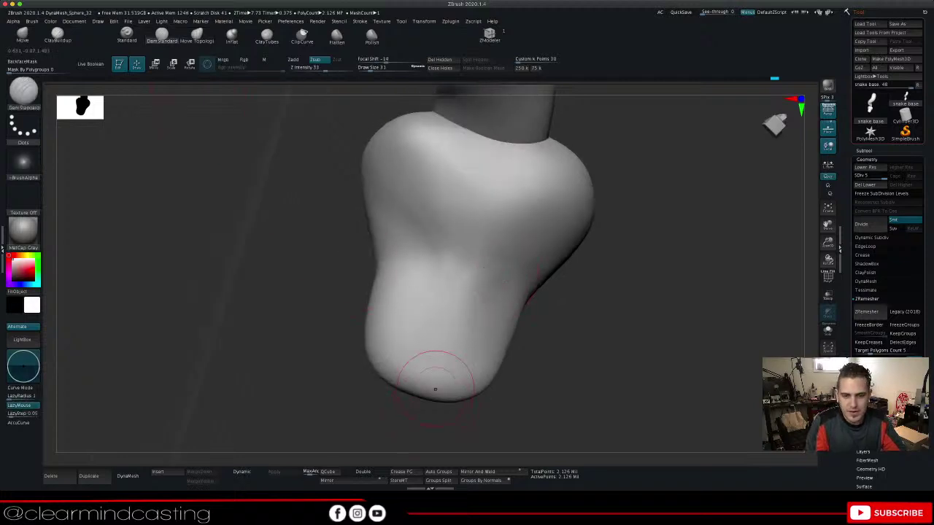
{"action": "left_click_drag", "start_coordinate": [437, 379], "coordinate": [427, 396]}
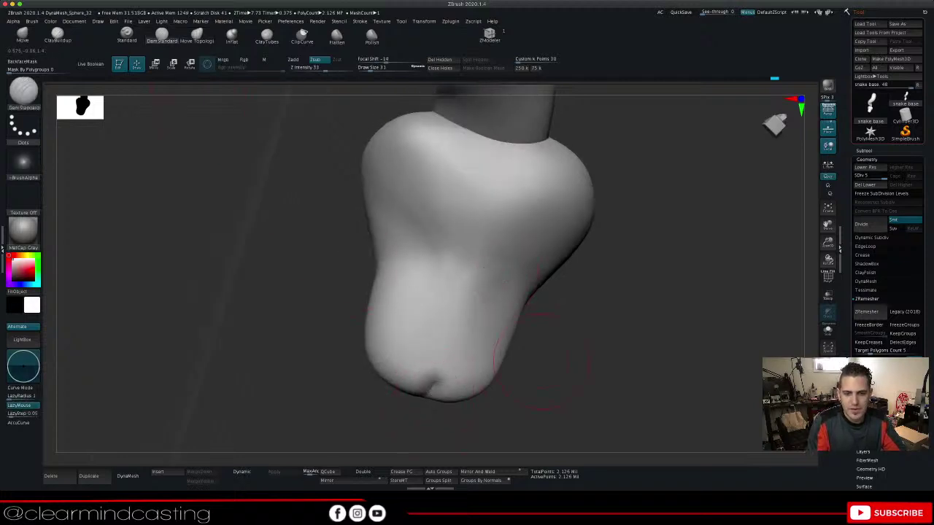
{"action": "mouse_move", "coordinate": [536, 317]}
{"action": "left_mouse_down"}
{"action": "mouse_move", "coordinate": [584, 248]}
{"action": "mouse_move", "coordinate": [594, 252]}
{"action": "left_mouse_up"}
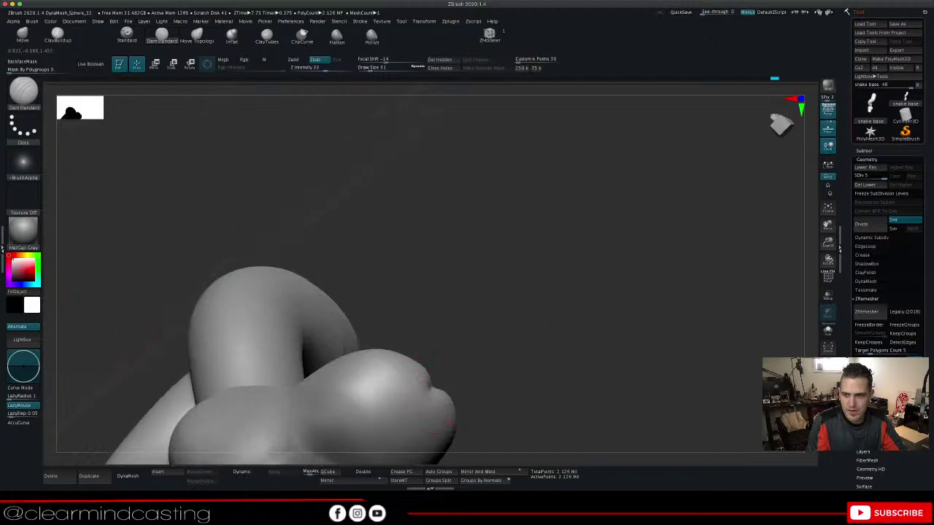
{"action": "left_click_drag", "start_coordinate": [434, 387], "coordinate": [419, 394]}
Smooth the carved crease and the swollen edges around it on the snout tip
{"action": "left_click_drag", "start_coordinate": [827, 226], "coordinate": [883, 85]}
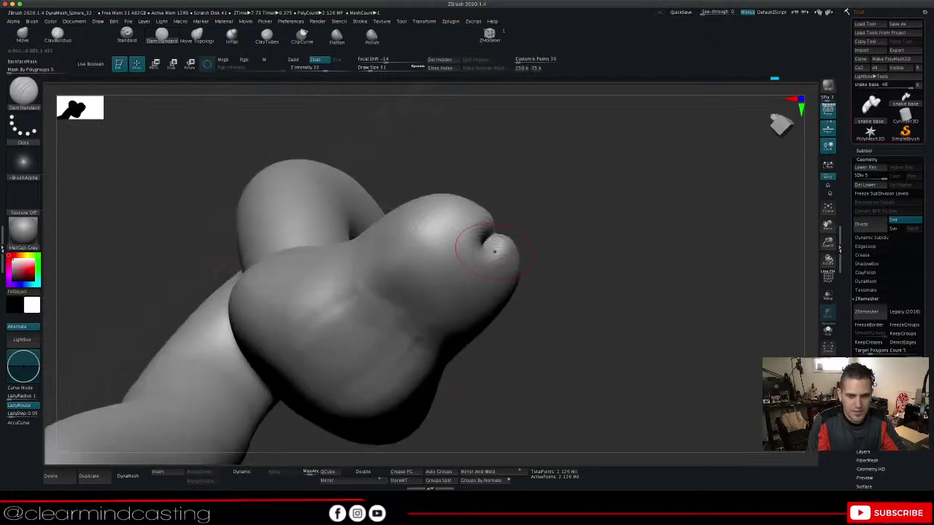
{"action": "left_click_drag", "start_coordinate": [495, 246], "coordinate": [465, 258], "text": "shift"}
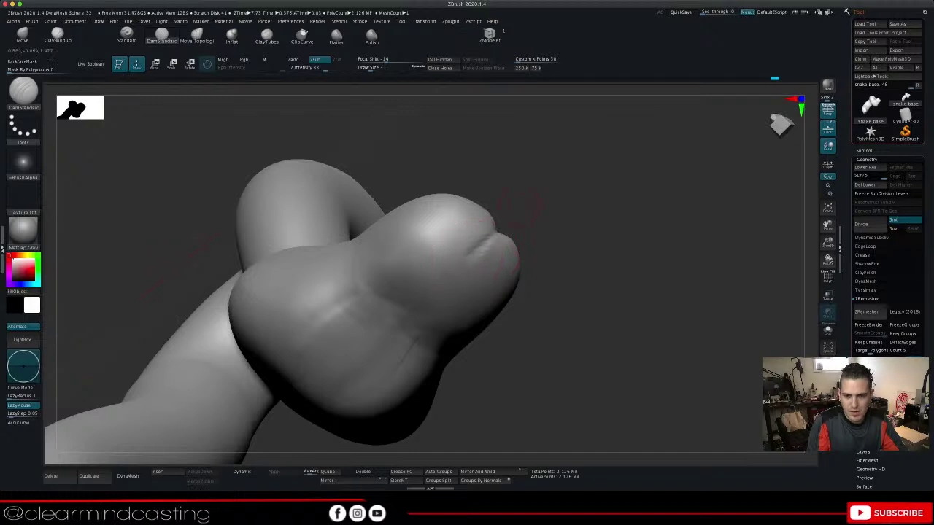
{"action": "left_click_drag", "start_coordinate": [182, 264], "coordinate": [131, 294]}
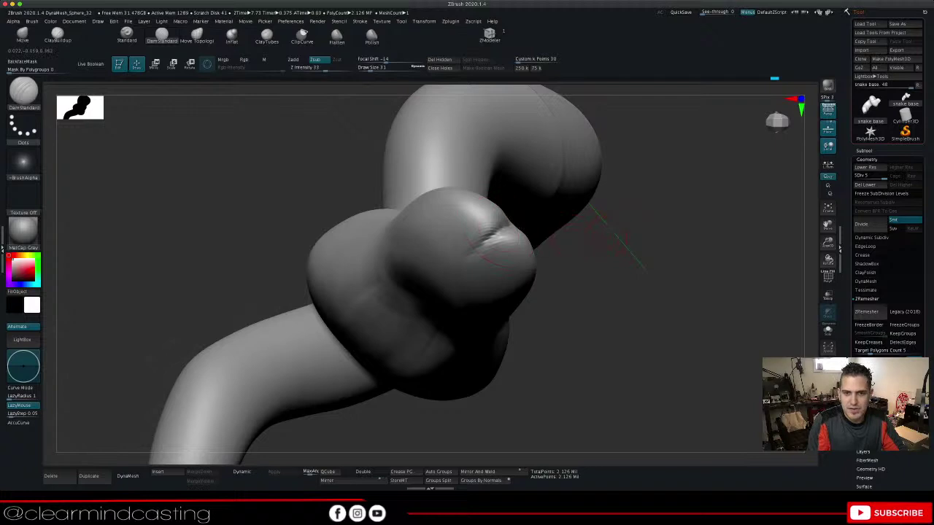
{"action": "mouse_move", "coordinate": [645, 270]}
{"action": "left_mouse_down"}
{"action": "mouse_move", "coordinate": [467, 234]}
{"action": "mouse_move", "coordinate": [488, 230]}
{"action": "left_mouse_up"}
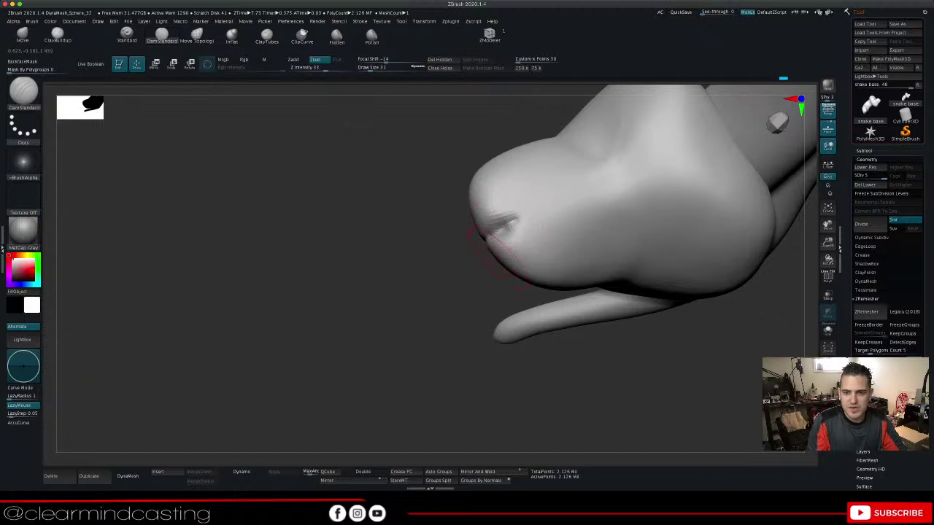
{"action": "mouse_move", "coordinate": [453, 292]}
{"action": "left_mouse_down"}
{"action": "mouse_move", "coordinate": [442, 339]}
{"action": "mouse_move", "coordinate": [449, 310]}
{"action": "left_mouse_up"}
{"action": "left_click_drag", "start_coordinate": [508, 223], "coordinate": [507, 226], "text": "shift"}
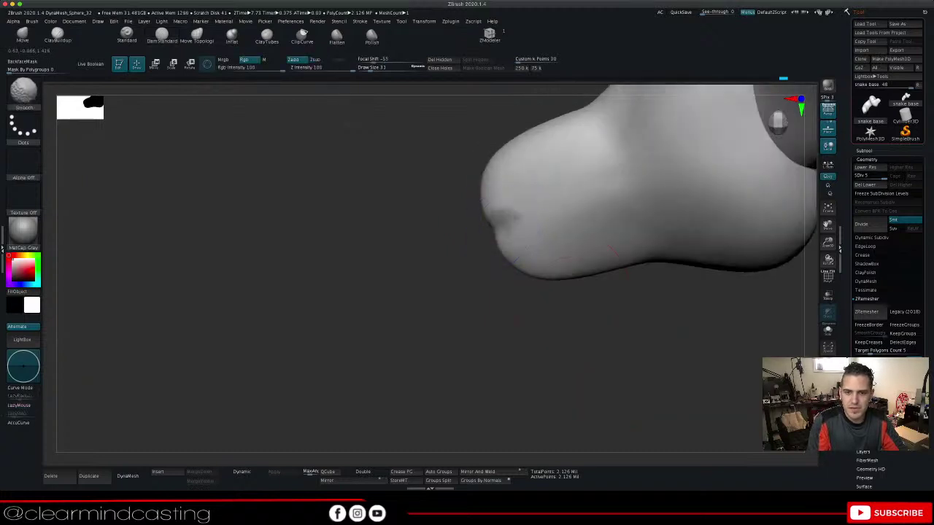
Soften the crease across the snout front, and recut its line with a DamStandard stroke
{"action": "left_click_drag", "start_coordinate": [515, 334], "coordinate": [667, 303]}
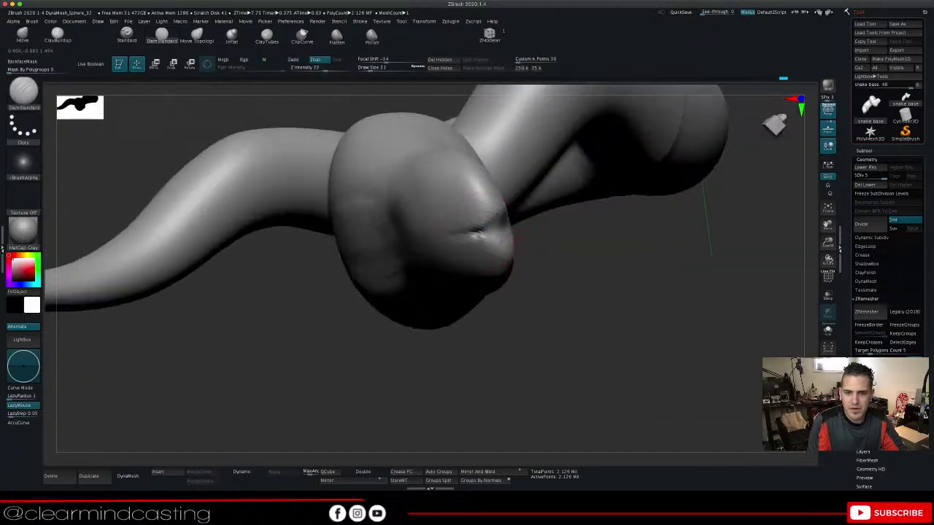
{"action": "mouse_move", "coordinate": [463, 229]}
{"action": "left_mouse_down", "text": "shift"}
{"action": "mouse_move", "coordinate": [478, 233]}
{"action": "mouse_move", "coordinate": [464, 240]}
{"action": "mouse_move", "coordinate": [506, 224]}
{"action": "left_mouse_up", "text": "shift"}
{"action": "left_click_drag", "start_coordinate": [583, 266], "coordinate": [494, 276]}
{"action": "left_click_drag", "start_coordinate": [497, 215], "coordinate": [471, 227]}
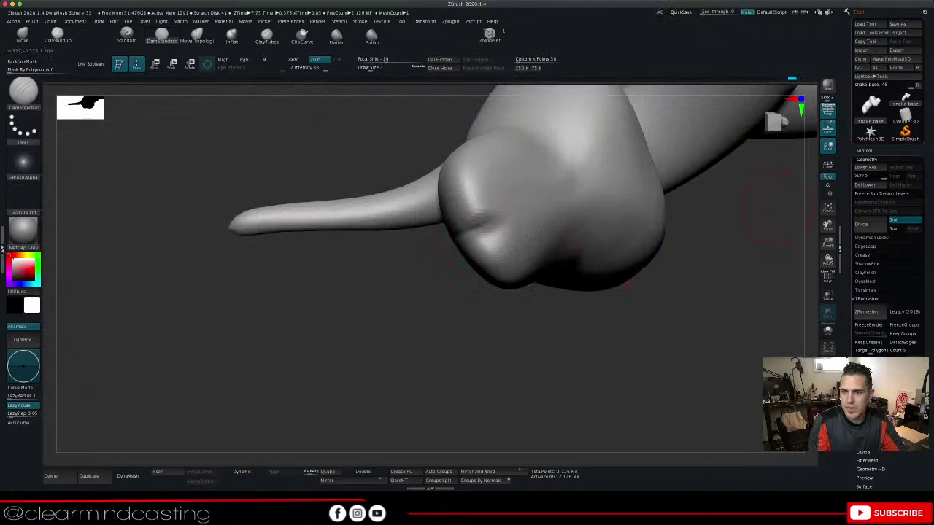
Pull the upper and lower lips beside the crease forward with small Move Topological strokes
{"action": "mouse_move", "coordinate": [828, 226]}
{"action": "left_mouse_down"}
{"action": "mouse_move", "coordinate": [760, 271]}
{"action": "mouse_move", "coordinate": [553, 267]}
{"action": "left_mouse_up"}
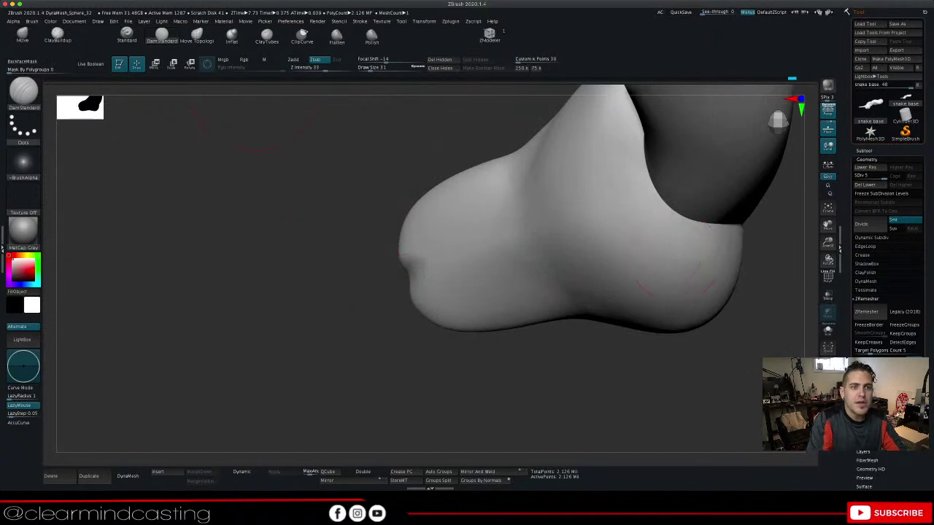
{"action": "left_click", "coordinate": [197, 36]}
{"action": "left_click_drag", "start_coordinate": [343, 299], "coordinate": [321, 300]}
{"action": "left_click_drag", "start_coordinate": [409, 303], "coordinate": [398, 297]}
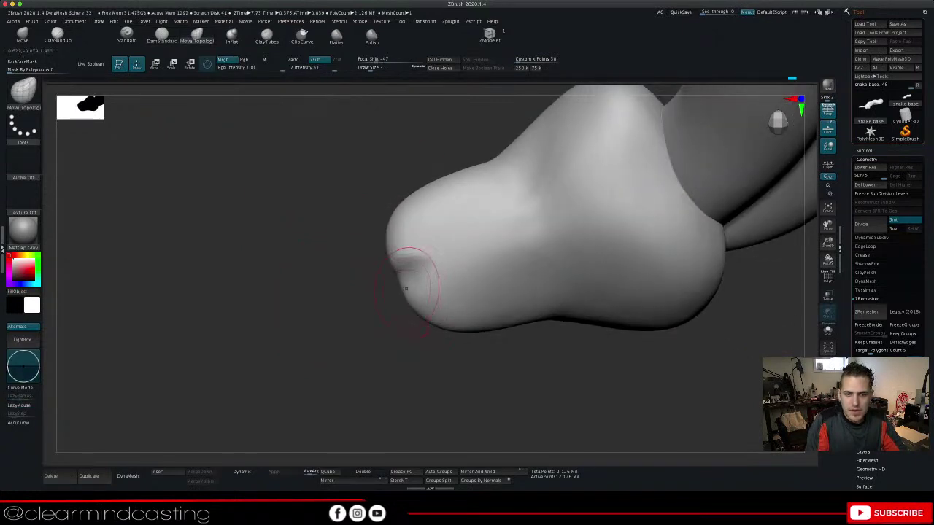
{"action": "left_click_drag", "start_coordinate": [392, 246], "coordinate": [384, 243]}
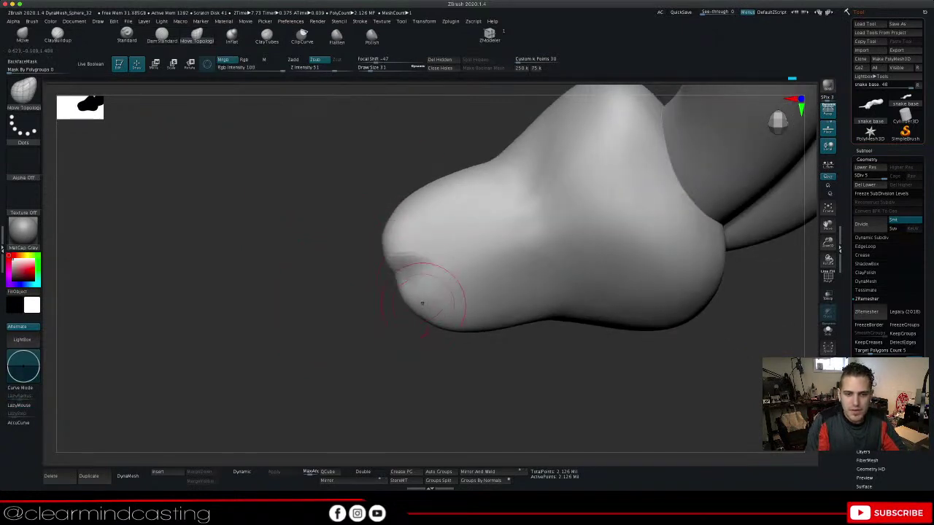
{"action": "left_click_drag", "start_coordinate": [417, 301], "coordinate": [407, 297]}
Shape the front of both lips and move them together to narrow the notch into a thin mouth slit
{"action": "left_click_drag", "start_coordinate": [827, 241], "coordinate": [828, 261]}
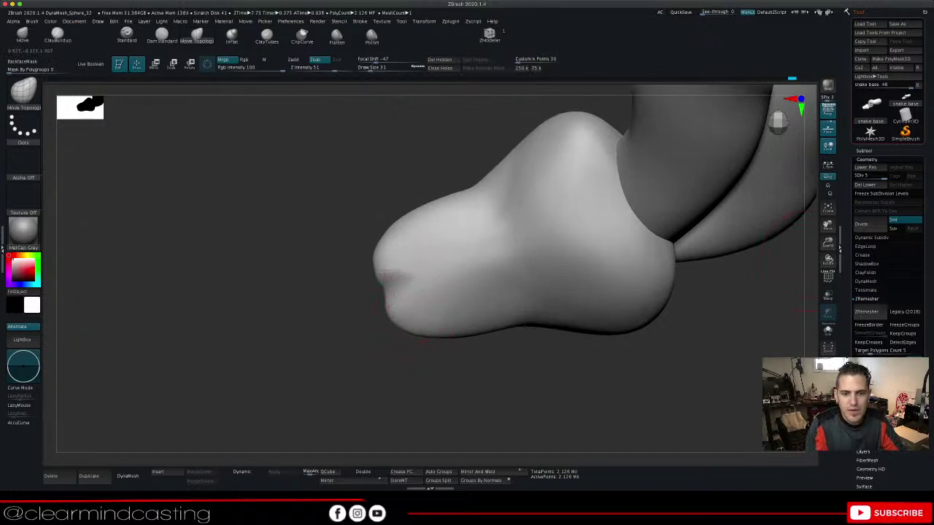
{"action": "left_click_drag", "start_coordinate": [386, 250], "coordinate": [385, 258]}
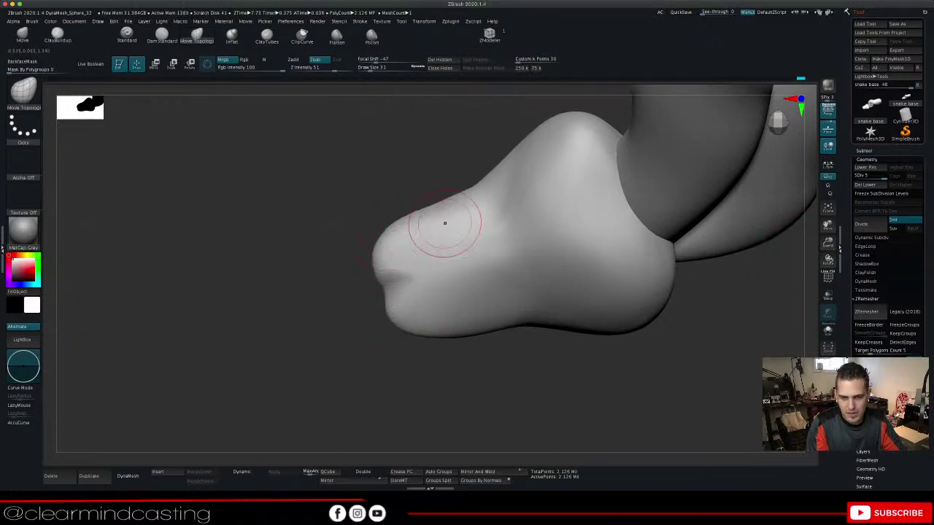
{"action": "mouse_move", "coordinate": [482, 386]}
{"action": "left_mouse_down"}
{"action": "mouse_move", "coordinate": [452, 361]}
{"action": "mouse_move", "coordinate": [442, 376]}
{"action": "left_mouse_up"}
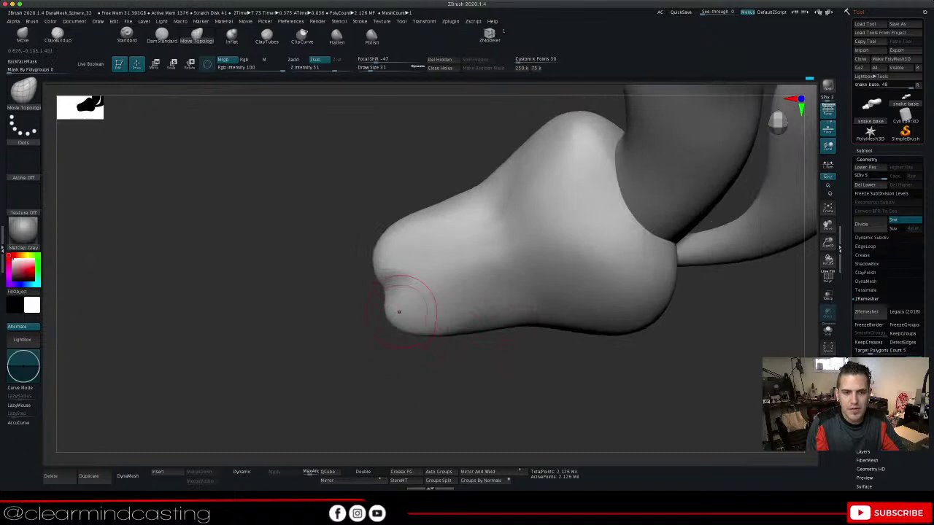
{"action": "left_click_drag", "start_coordinate": [399, 294], "coordinate": [387, 294]}
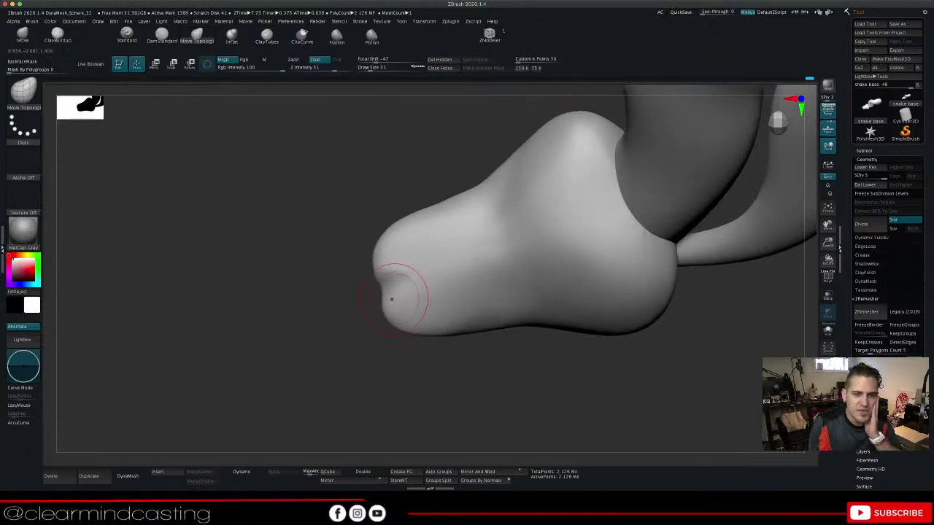
{"action": "mouse_move", "coordinate": [389, 269]}
{"action": "left_mouse_down"}
{"action": "mouse_move", "coordinate": [385, 292]}
{"action": "mouse_move", "coordinate": [381, 285]}
{"action": "left_mouse_up"}
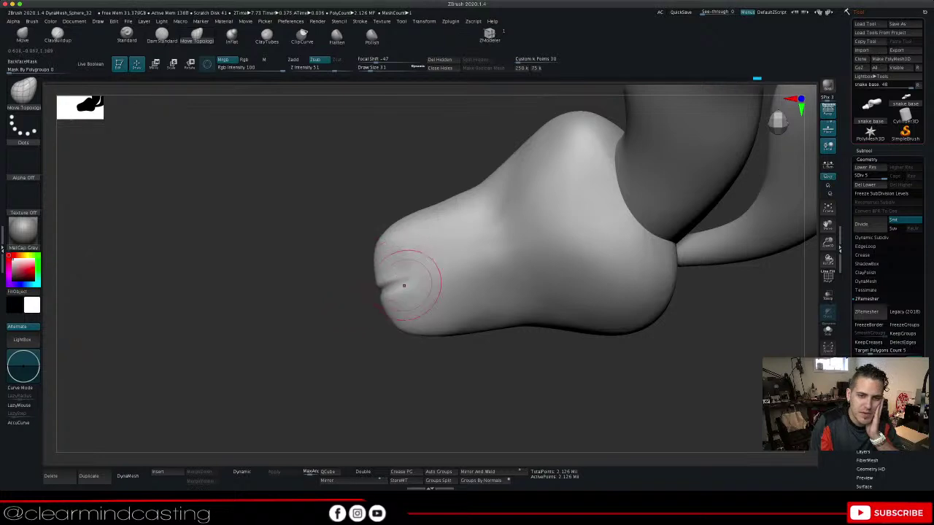
{"action": "left_click_drag", "start_coordinate": [389, 293], "coordinate": [400, 281]}
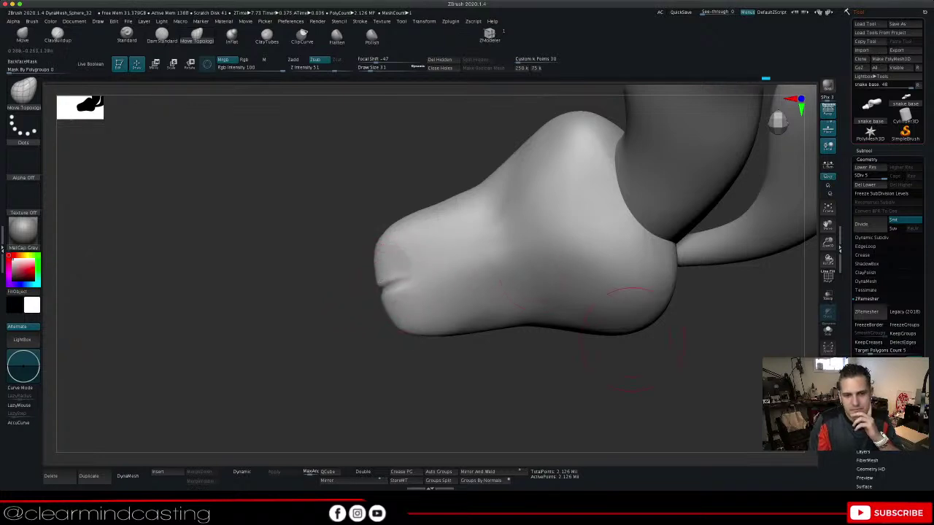
Nudge the inner end of the mouth slit slightly back and up with a Move Topological stroke
{"action": "mouse_move", "coordinate": [632, 341]}
{"action": "left_mouse_down"}
{"action": "mouse_move", "coordinate": [729, 344]}
{"action": "mouse_move", "coordinate": [643, 340]}
{"action": "left_mouse_up"}
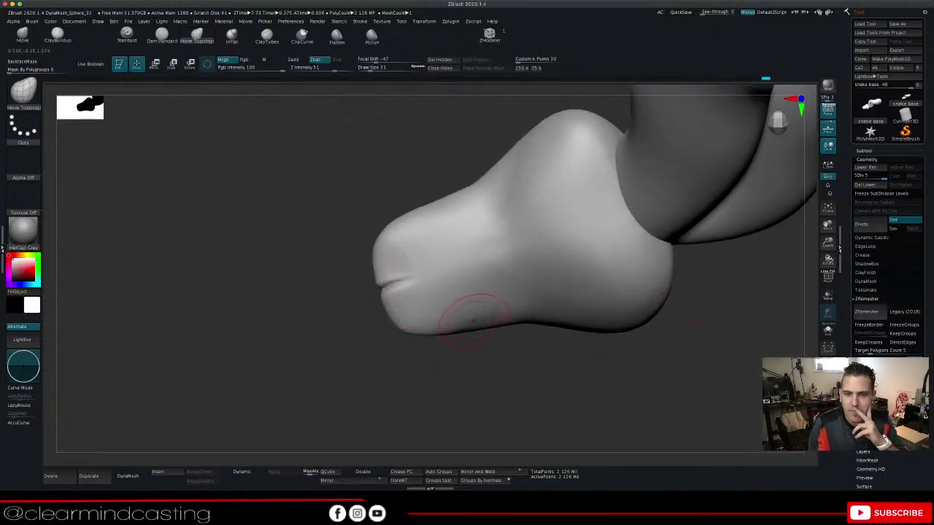
{"action": "mouse_move", "coordinate": [487, 380]}
{"action": "left_mouse_down"}
{"action": "mouse_move", "coordinate": [511, 361]}
{"action": "mouse_move", "coordinate": [598, 374]}
{"action": "mouse_move", "coordinate": [531, 366]}
{"action": "mouse_move", "coordinate": [536, 387]}
{"action": "mouse_move", "coordinate": [531, 379]}
{"action": "mouse_move", "coordinate": [561, 381]}
{"action": "mouse_move", "coordinate": [493, 371]}
{"action": "mouse_move", "coordinate": [509, 378]}
{"action": "mouse_move", "coordinate": [504, 390]}
{"action": "mouse_move", "coordinate": [487, 387]}
{"action": "mouse_move", "coordinate": [537, 376]}
{"action": "mouse_move", "coordinate": [558, 400]}
{"action": "mouse_move", "coordinate": [609, 401]}
{"action": "mouse_move", "coordinate": [621, 387]}
{"action": "mouse_move", "coordinate": [603, 362]}
{"action": "mouse_move", "coordinate": [540, 369]}
{"action": "mouse_move", "coordinate": [412, 358]}
{"action": "left_mouse_up"}
{"action": "left_click_drag", "start_coordinate": [408, 285], "coordinate": [412, 279]}
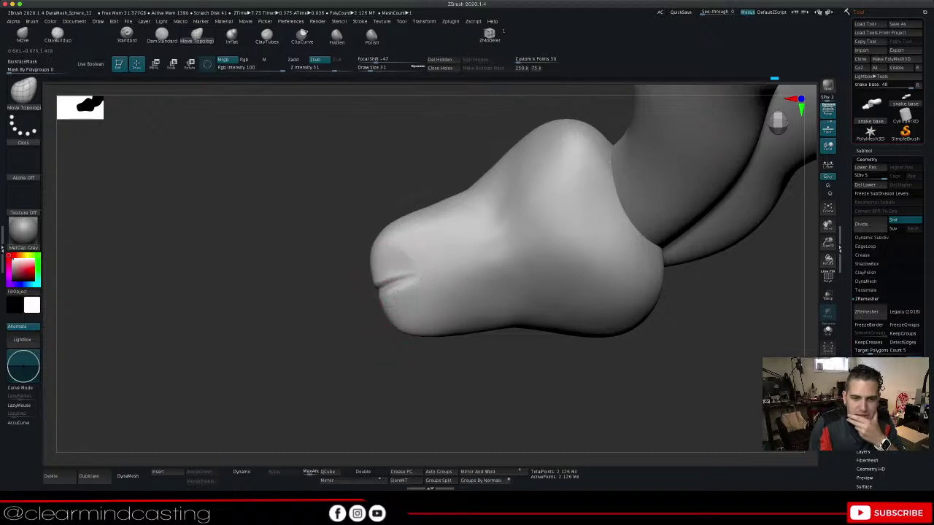
Smooth the pinched surface around the mouth slit at the snout tip
{"action": "mouse_move", "coordinate": [503, 359]}
{"action": "left_mouse_down"}
{"action": "mouse_move", "coordinate": [512, 361]}
{"action": "mouse_move", "coordinate": [490, 380]}
{"action": "mouse_move", "coordinate": [493, 398]}
{"action": "mouse_move", "coordinate": [488, 381]}
{"action": "left_mouse_up"}
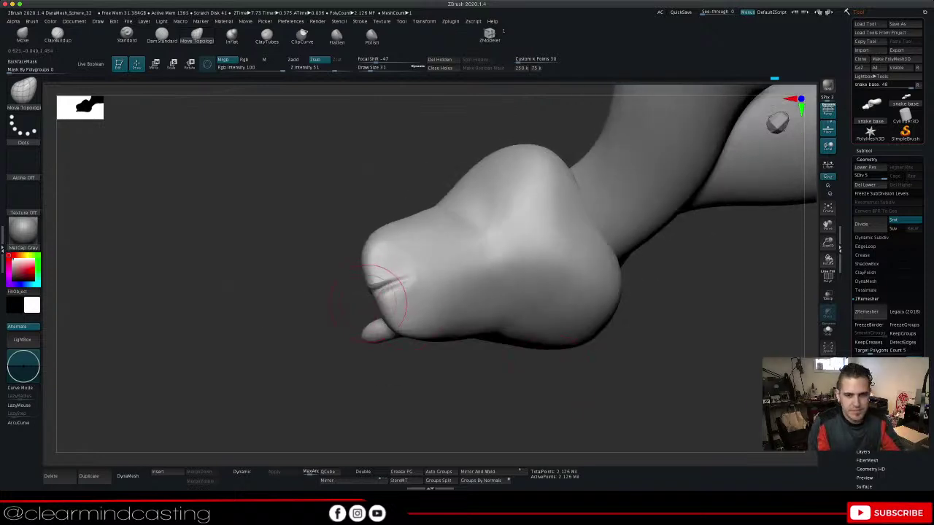
{"action": "left_click_drag", "start_coordinate": [381, 269], "coordinate": [387, 291], "text": "shift"}
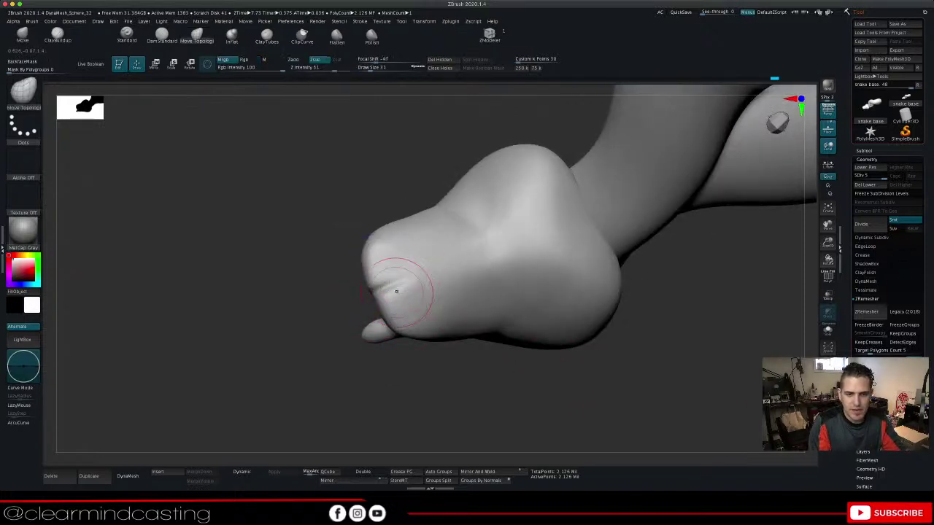
{"action": "mouse_move", "coordinate": [438, 395]}
{"action": "left_mouse_down"}
{"action": "mouse_move", "coordinate": [461, 385]}
{"action": "mouse_move", "coordinate": [459, 373]}
{"action": "left_mouse_up"}
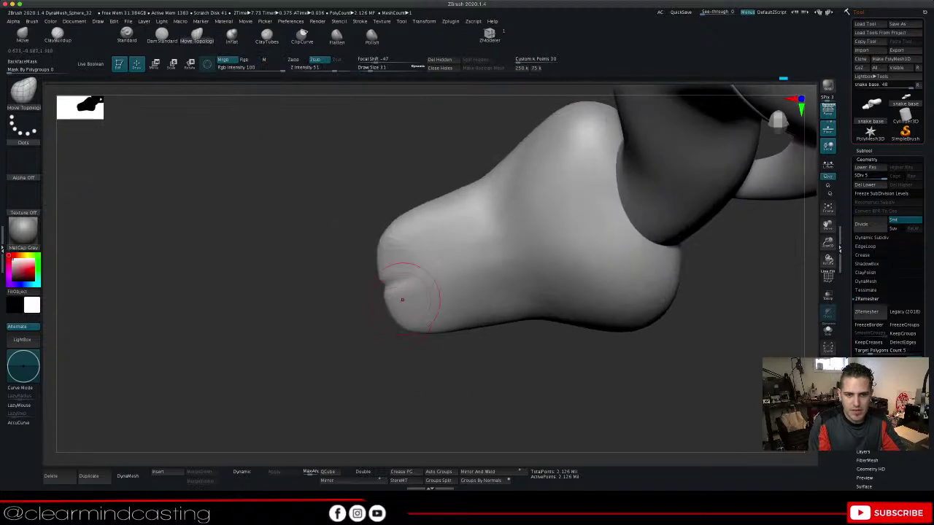
Remesh the snake with ZRemesher at target polygon count 5 and subdivide the new mesh to level 3
{"action": "left_click", "coordinate": [870, 224]}
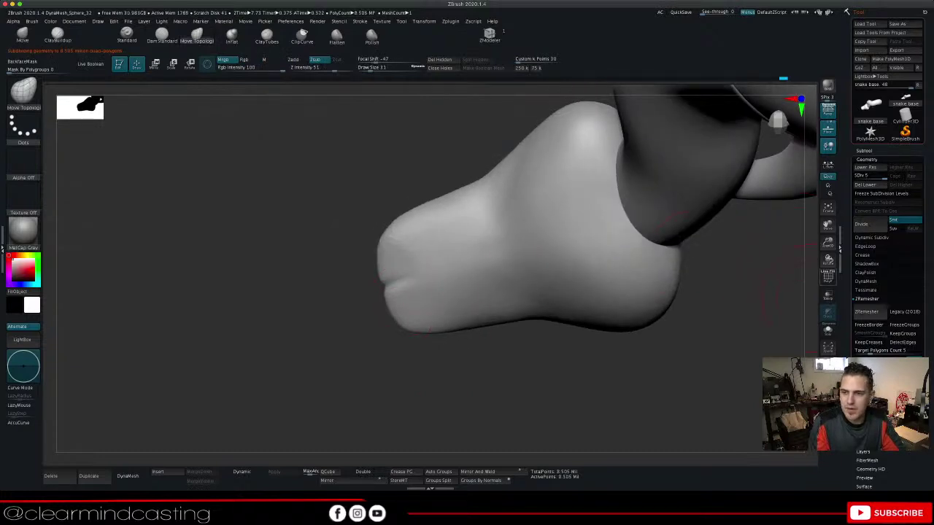
{"action": "left_click", "coordinate": [829, 277]}
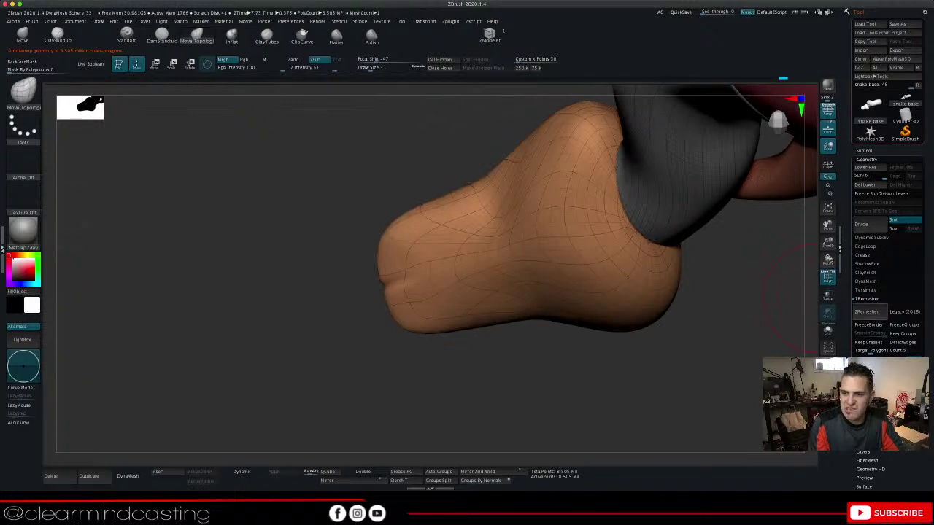
{"action": "left_click", "coordinate": [868, 312]}
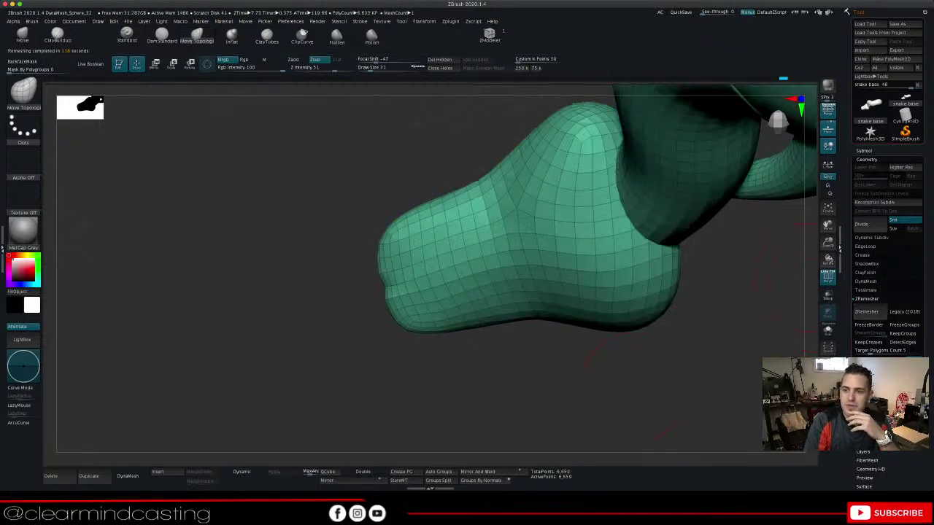
{"action": "key", "text": "ctrl+d"}
{"action": "left_click", "coordinate": [828, 278]}
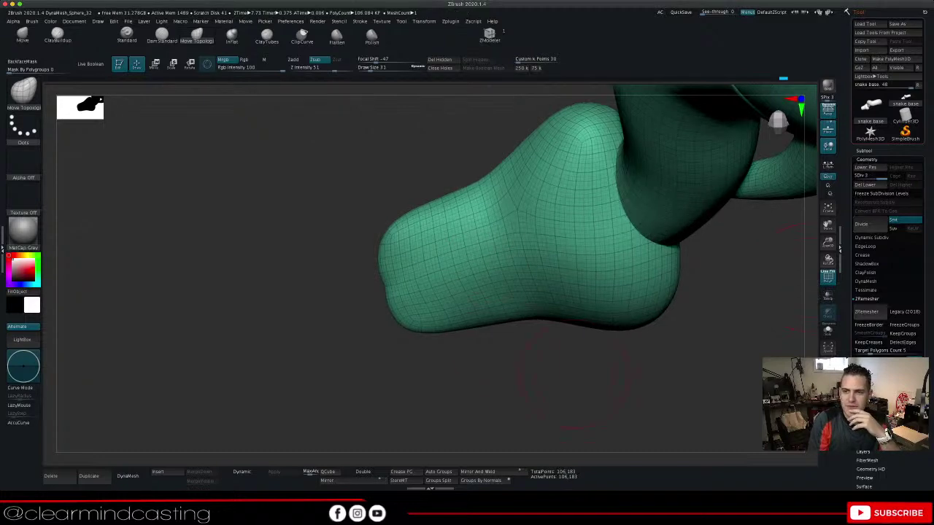
Hide the wireframe and examine the remeshed snake's head, snout, neck and tail from several angles
{"action": "left_click_drag", "start_coordinate": [573, 375], "coordinate": [897, 381]}
{"action": "left_click_drag", "start_coordinate": [821, 313], "coordinate": [698, 323]}
{"action": "left_click_drag", "start_coordinate": [828, 242], "coordinate": [931, 257]}
{"action": "left_click_drag", "start_coordinate": [475, 306], "coordinate": [546, 397]}
{"action": "left_click", "coordinate": [829, 277]}
{"action": "left_click_drag", "start_coordinate": [746, 239], "coordinate": [697, 257]}
{"action": "left_click_drag", "start_coordinate": [682, 436], "coordinate": [623, 450]}
{"action": "left_click_drag", "start_coordinate": [828, 243], "coordinate": [824, 208]}
{"action": "mouse_move", "coordinate": [763, 234]}
{"action": "left_mouse_down"}
{"action": "mouse_move", "coordinate": [705, 255]}
{"action": "mouse_move", "coordinate": [766, 251]}
{"action": "left_mouse_up"}
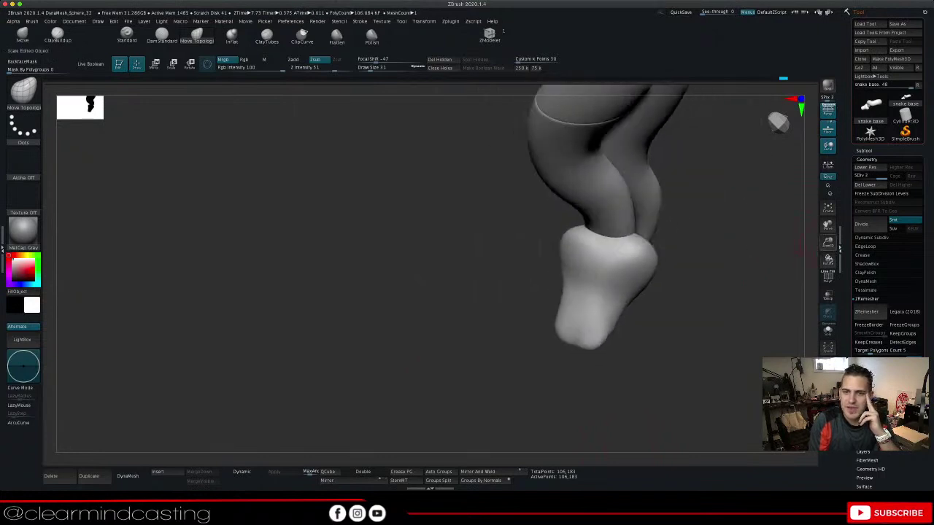
{"action": "mouse_move", "coordinate": [829, 242]}
{"action": "left_mouse_down"}
{"action": "mouse_move", "coordinate": [828, 210]}
{"action": "mouse_move", "coordinate": [828, 260]}
{"action": "left_mouse_up"}
{"action": "left_click_drag", "start_coordinate": [828, 225], "coordinate": [673, 308]}
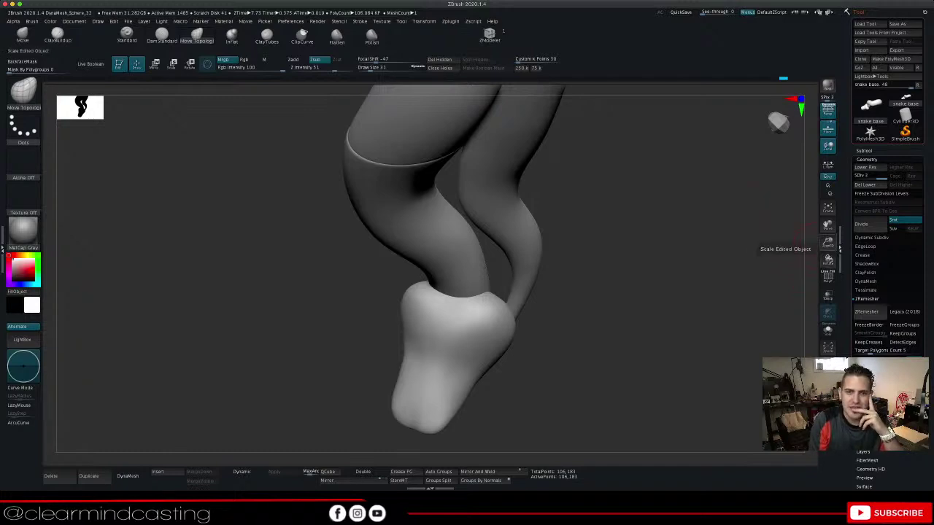
{"action": "left_click_drag", "start_coordinate": [829, 243], "coordinate": [826, 235]}
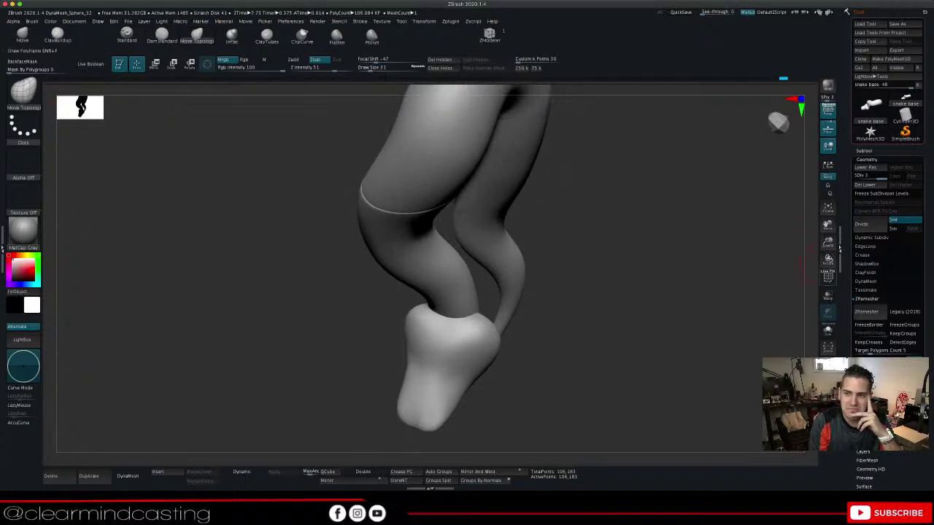
{"action": "left_click_drag", "start_coordinate": [828, 226], "coordinate": [845, 187]}
{"action": "left_click_drag", "start_coordinate": [715, 293], "coordinate": [754, 264]}
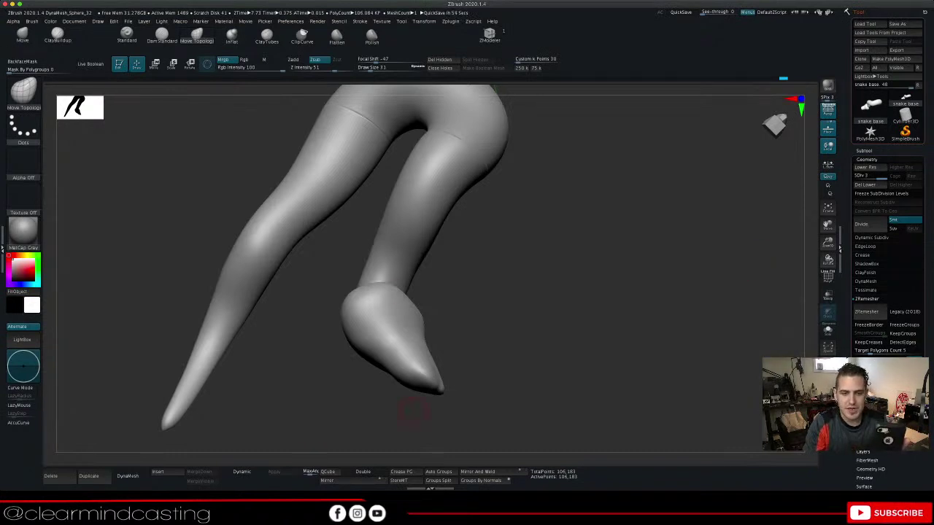
{"action": "left_click_drag", "start_coordinate": [480, 384], "coordinate": [495, 365]}
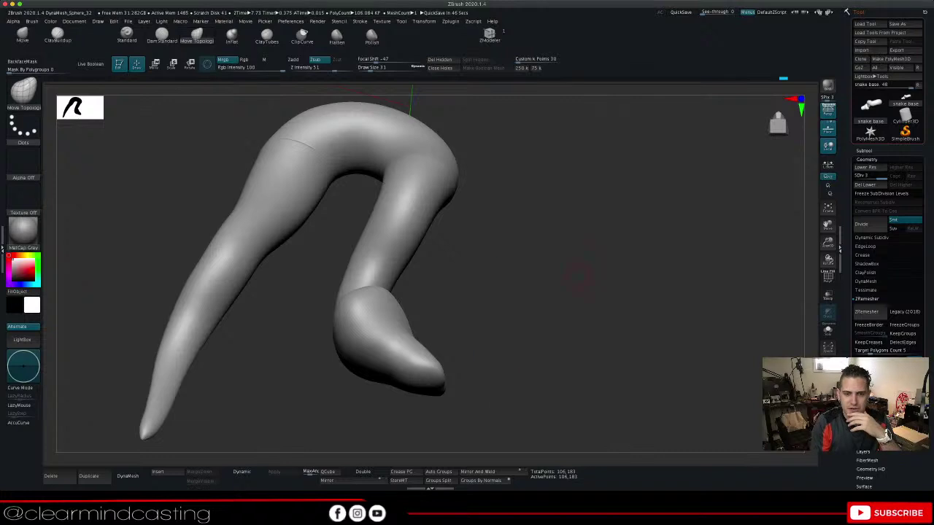
{"action": "left_click_drag", "start_coordinate": [579, 276], "coordinate": [621, 247]}
{"action": "left_click_drag", "start_coordinate": [828, 225], "coordinate": [835, 139]}
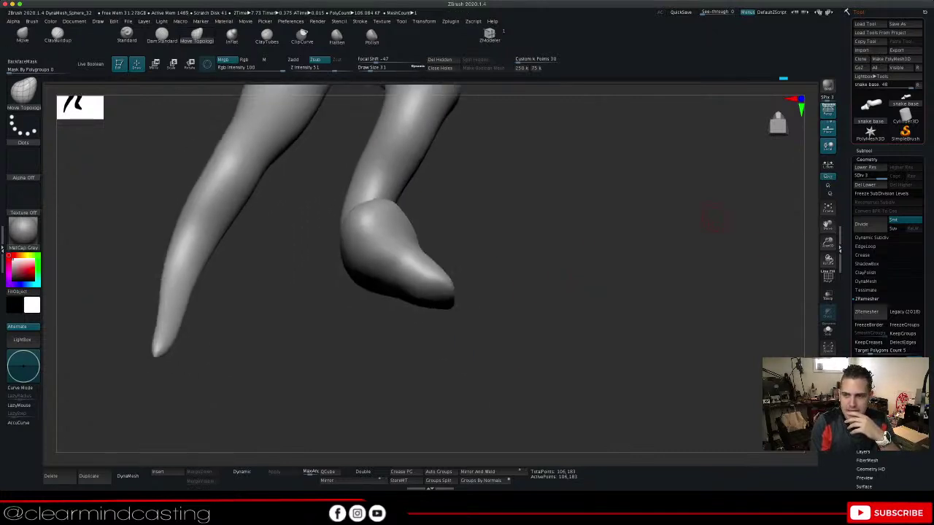
{"action": "left_click_drag", "start_coordinate": [828, 242], "coordinate": [829, 271]}
{"action": "mouse_move", "coordinate": [730, 281]}
{"action": "left_mouse_down"}
{"action": "mouse_move", "coordinate": [697, 273]}
{"action": "mouse_move", "coordinate": [686, 248]}
{"action": "left_mouse_up"}
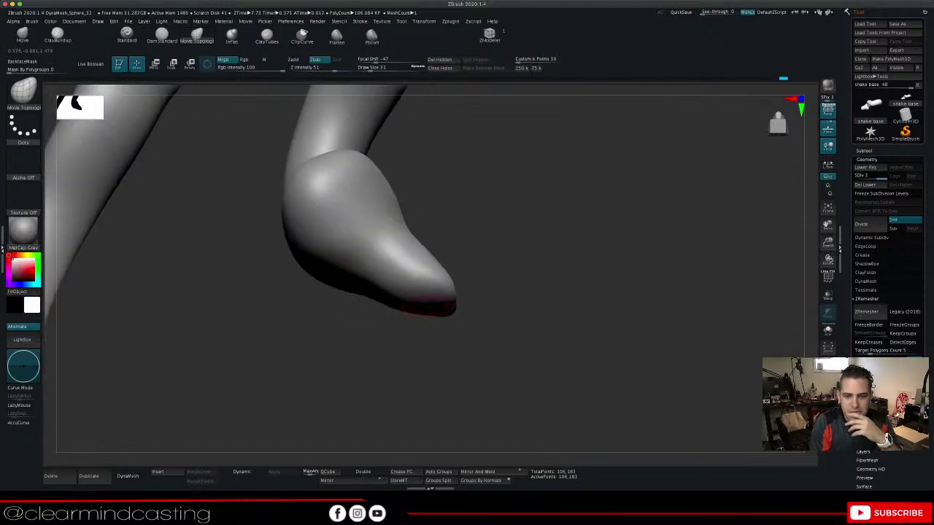
Try a Move Topological stroke at draw size 74 beneath a masked snout tip, undo it and clear the mask
{"action": "key", "text": "ctrl"}
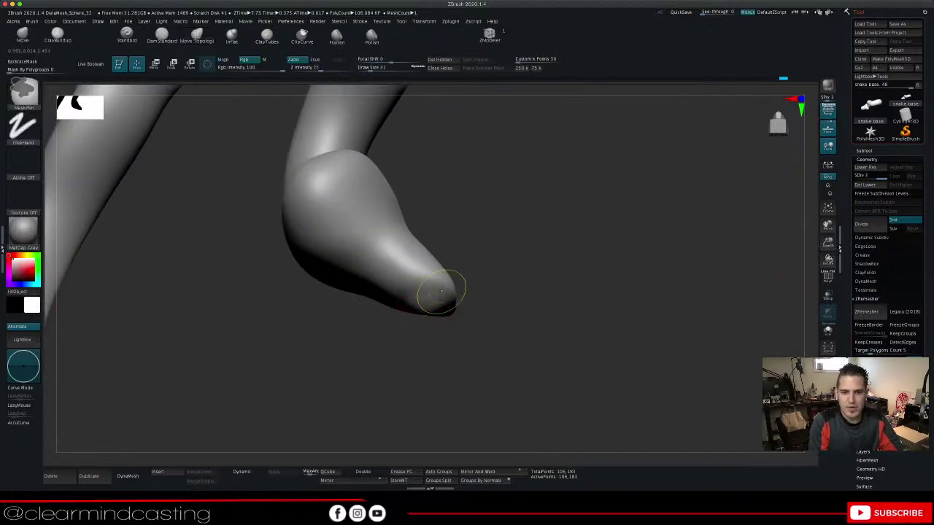
{"action": "key", "text": "shift"}
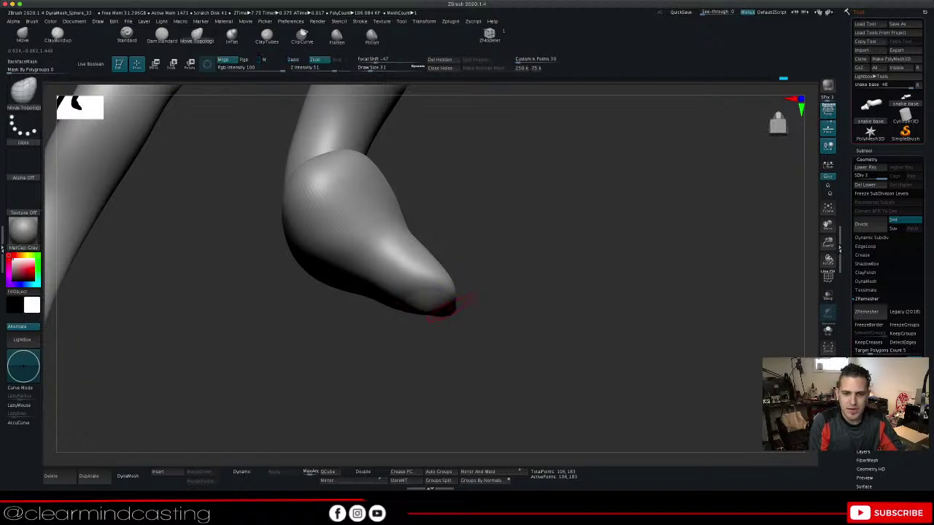
{"action": "key", "text": "space"}
{"action": "mouse_move", "coordinate": [446, 309]}
{"action": "left_mouse_down"}
{"action": "mouse_move", "coordinate": [456, 309]}
{"action": "mouse_move", "coordinate": [462, 263]}
{"action": "mouse_move", "coordinate": [499, 255]}
{"action": "mouse_move", "coordinate": [492, 247]}
{"action": "left_mouse_up"}
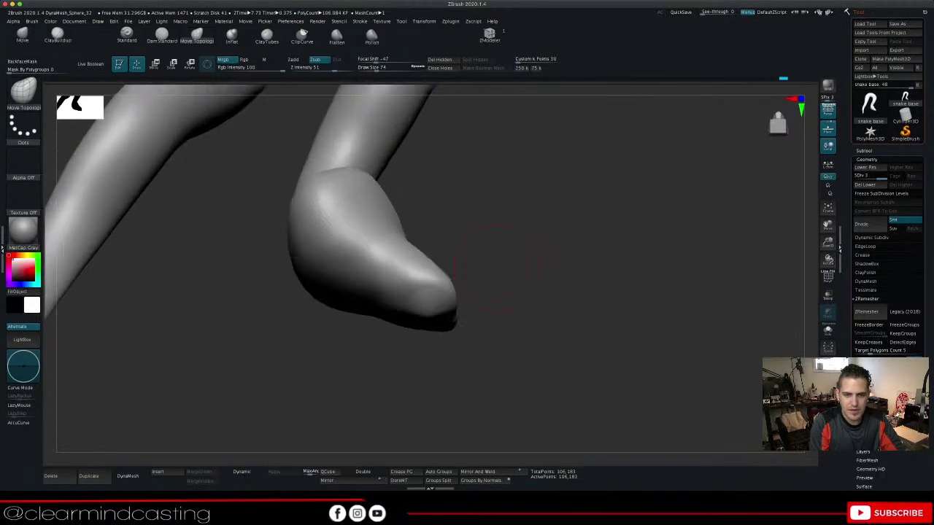
{"action": "key", "text": "ctrl"}
{"action": "left_click_drag", "start_coordinate": [437, 317], "coordinate": [442, 329]}
{"action": "key", "text": "ctrl+z"}
{"action": "left_click_drag", "start_coordinate": [506, 283], "coordinate": [507, 317], "text": "ctrl"}
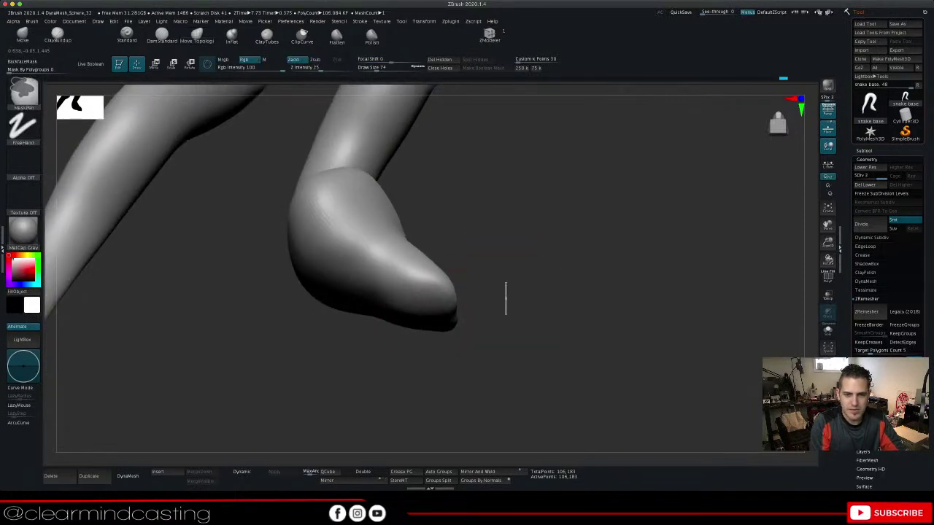
Reshape the rear corner and underside of the head near the neck with small Move Topological strokes
{"action": "mouse_move", "coordinate": [549, 287]}
{"action": "left_mouse_down"}
{"action": "mouse_move", "coordinate": [511, 274]}
{"action": "mouse_move", "coordinate": [506, 314]}
{"action": "mouse_move", "coordinate": [503, 281]}
{"action": "mouse_move", "coordinate": [480, 293]}
{"action": "mouse_move", "coordinate": [478, 282]}
{"action": "mouse_move", "coordinate": [489, 280]}
{"action": "left_mouse_up"}
{"action": "left_click_drag", "start_coordinate": [296, 269], "coordinate": [303, 259]}
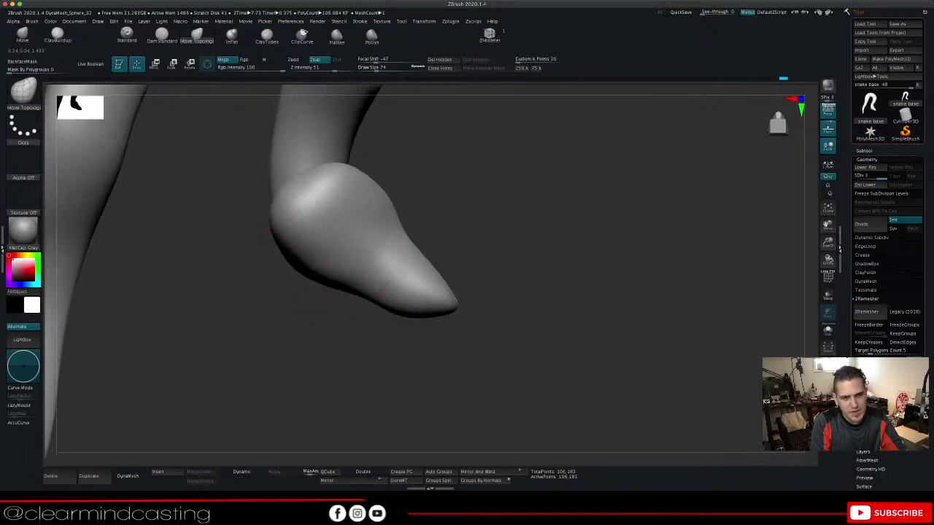
{"action": "left_click_drag", "start_coordinate": [482, 263], "coordinate": [441, 241]}
{"action": "mouse_move", "coordinate": [247, 283]}
{"action": "left_mouse_down"}
{"action": "mouse_move", "coordinate": [232, 247]}
{"action": "mouse_move", "coordinate": [241, 256]}
{"action": "mouse_move", "coordinate": [241, 213]}
{"action": "left_mouse_up"}
{"action": "left_click_drag", "start_coordinate": [253, 263], "coordinate": [253, 276]}
{"action": "mouse_move", "coordinate": [483, 234]}
{"action": "left_mouse_down"}
{"action": "mouse_move", "coordinate": [436, 273]}
{"action": "mouse_move", "coordinate": [494, 227]}
{"action": "mouse_move", "coordinate": [482, 217]}
{"action": "mouse_move", "coordinate": [454, 241]}
{"action": "mouse_move", "coordinate": [487, 215]}
{"action": "left_mouse_up"}
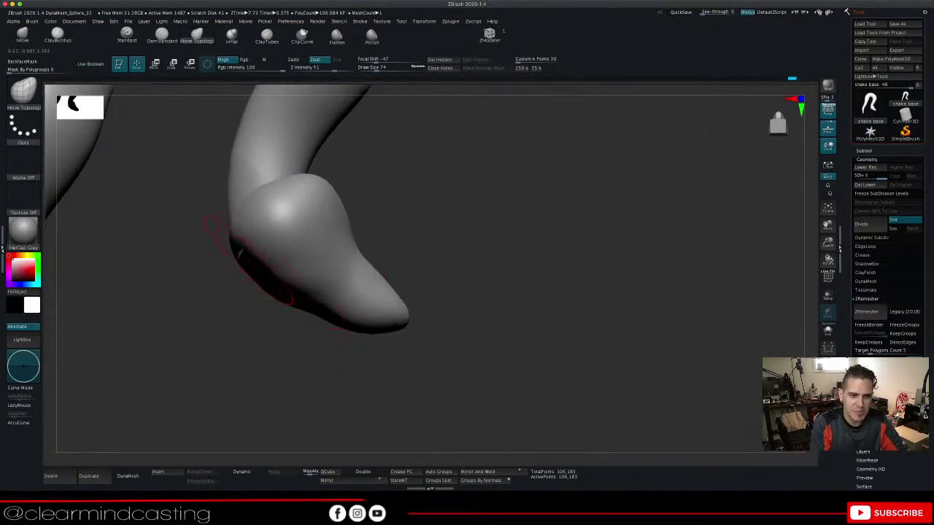
{"action": "left_click_drag", "start_coordinate": [253, 255], "coordinate": [251, 259]}
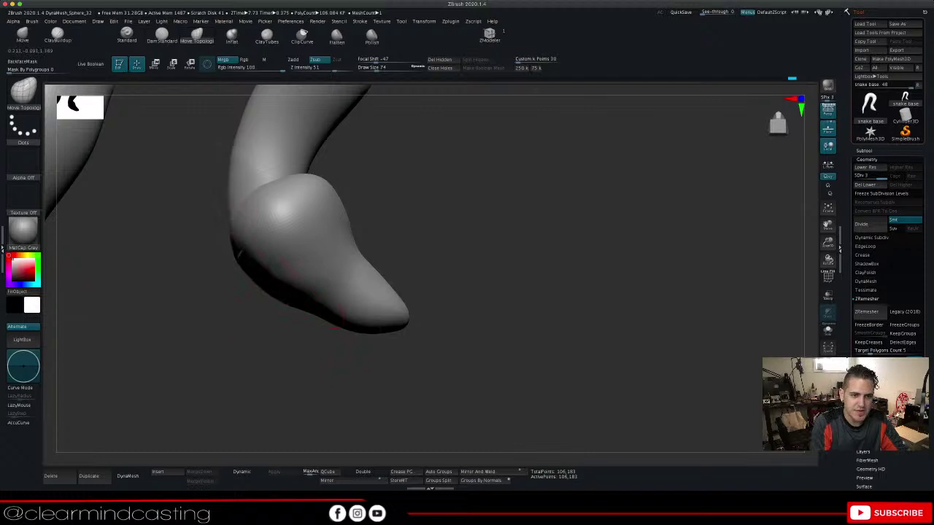
{"action": "left_click_drag", "start_coordinate": [233, 221], "coordinate": [233, 210]}
{"action": "left_click_drag", "start_coordinate": [240, 254], "coordinate": [243, 252]}
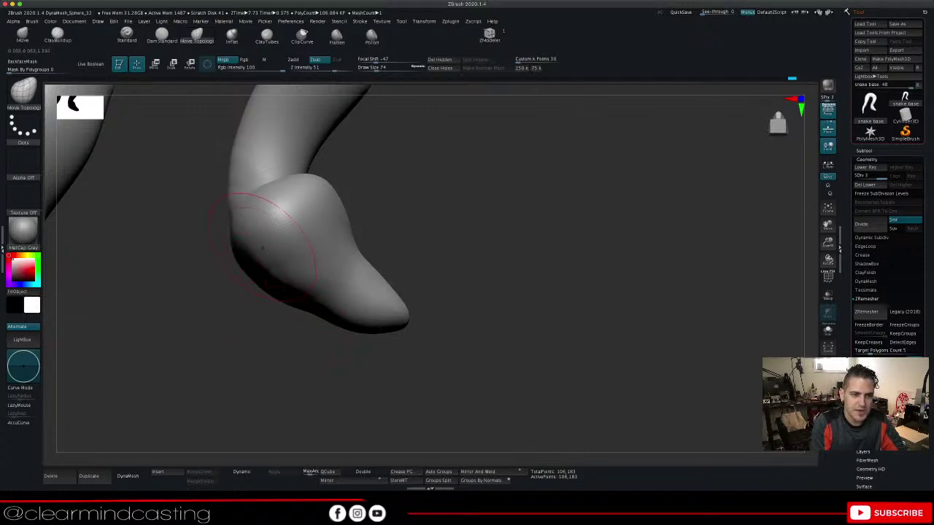
{"action": "left_click_drag", "start_coordinate": [236, 207], "coordinate": [231, 204]}
Examine the head's rear corners, underside and neck junction from several angles
{"action": "mouse_move", "coordinate": [467, 314]}
{"action": "left_mouse_down"}
{"action": "mouse_move", "coordinate": [562, 318]}
{"action": "mouse_move", "coordinate": [635, 299]}
{"action": "mouse_move", "coordinate": [551, 267]}
{"action": "left_mouse_up"}
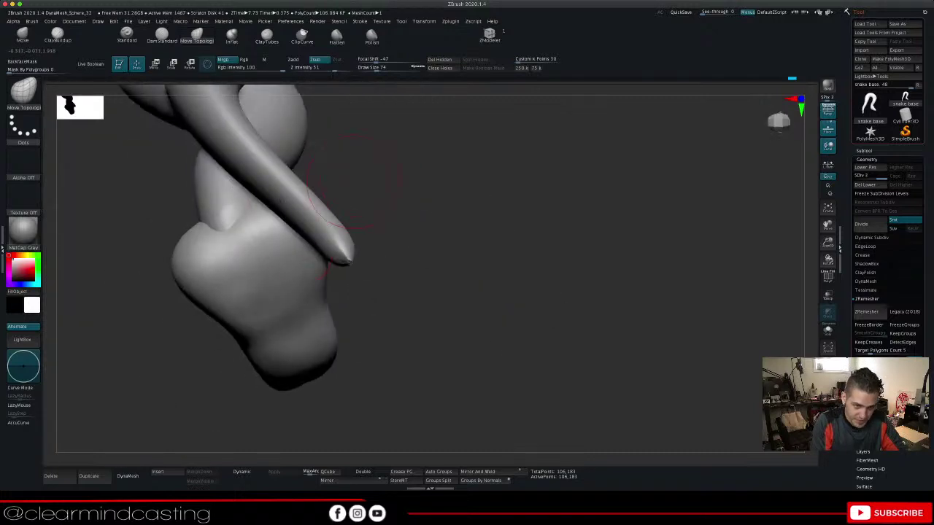
{"action": "left_click_drag", "start_coordinate": [438, 292], "coordinate": [526, 292]}
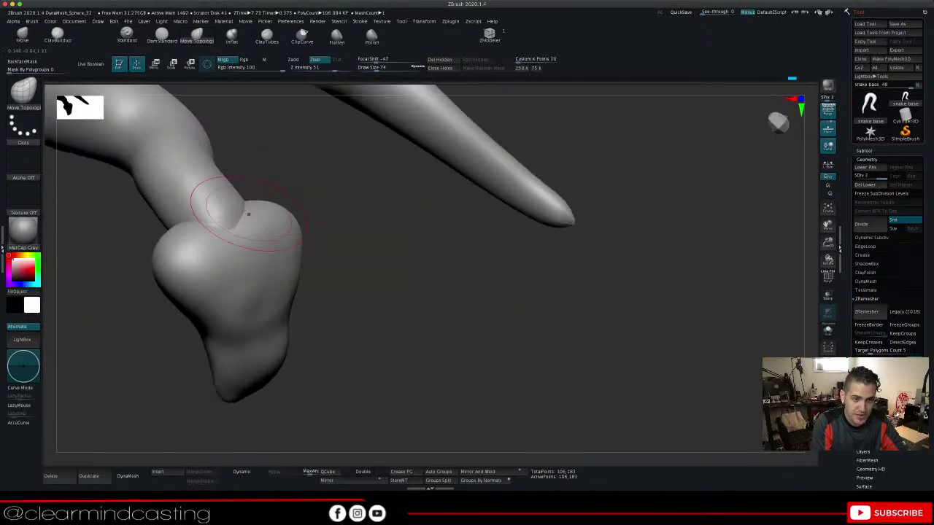
{"action": "left_click_drag", "start_coordinate": [408, 208], "coordinate": [310, 190]}
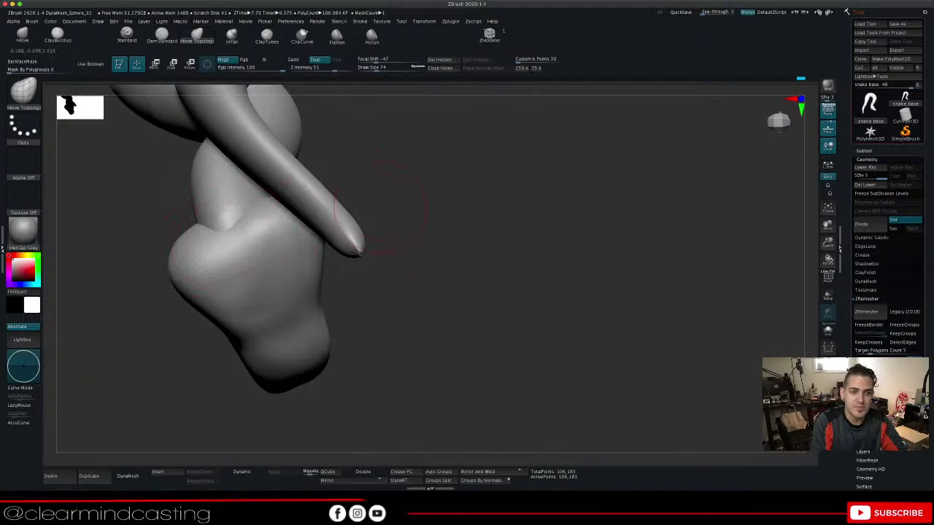
{"action": "left_click_drag", "start_coordinate": [446, 219], "coordinate": [384, 220]}
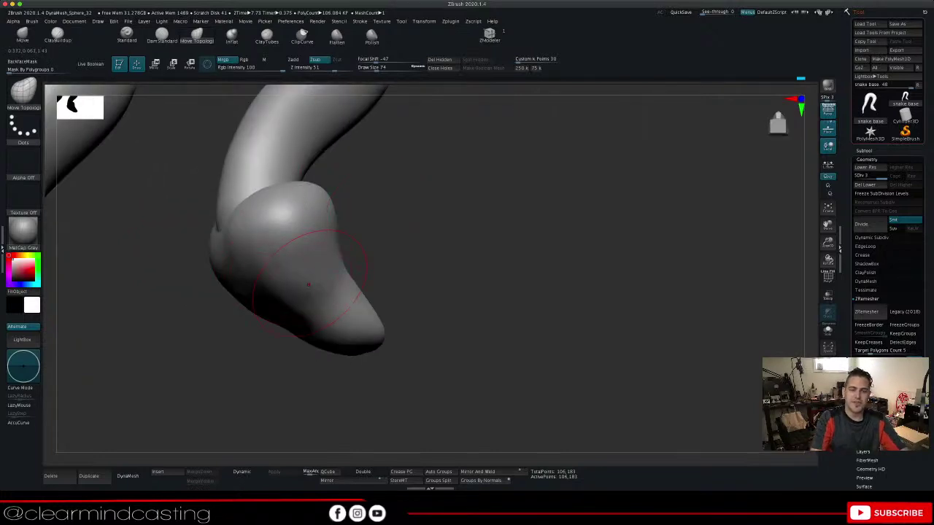
{"action": "mouse_move", "coordinate": [438, 292]}
{"action": "left_mouse_down"}
{"action": "mouse_move", "coordinate": [372, 314]}
{"action": "mouse_move", "coordinate": [423, 306]}
{"action": "mouse_move", "coordinate": [431, 281]}
{"action": "mouse_move", "coordinate": [383, 255]}
{"action": "left_mouse_up"}
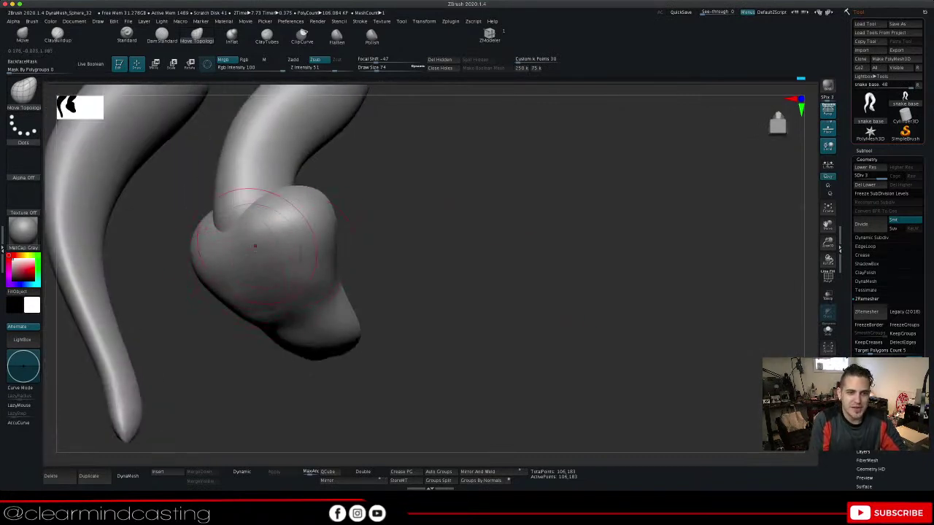
{"action": "mouse_move", "coordinate": [247, 243]}
{"action": "right_mouse_down"}
{"action": "mouse_move", "coordinate": [350, 237]}
{"action": "mouse_move", "coordinate": [321, 223]}
{"action": "mouse_move", "coordinate": [252, 226]}
{"action": "mouse_move", "coordinate": [266, 237]}
{"action": "right_mouse_up"}
{"action": "mouse_move", "coordinate": [504, 218]}
{"action": "left_mouse_down"}
{"action": "mouse_move", "coordinate": [613, 216]}
{"action": "mouse_move", "coordinate": [500, 216]}
{"action": "left_mouse_up"}
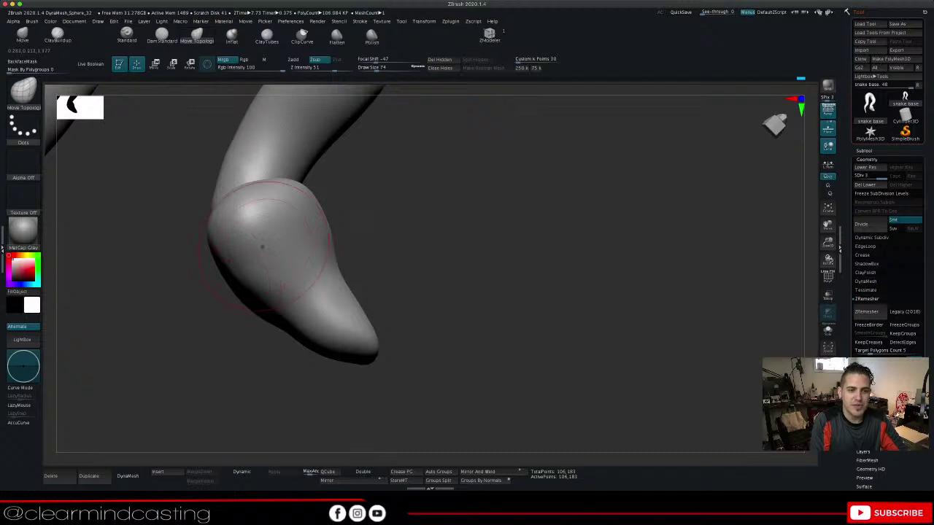
{"action": "mouse_move", "coordinate": [392, 205]}
{"action": "left_mouse_down"}
{"action": "mouse_move", "coordinate": [295, 205]}
{"action": "mouse_move", "coordinate": [329, 206]}
{"action": "left_mouse_up"}
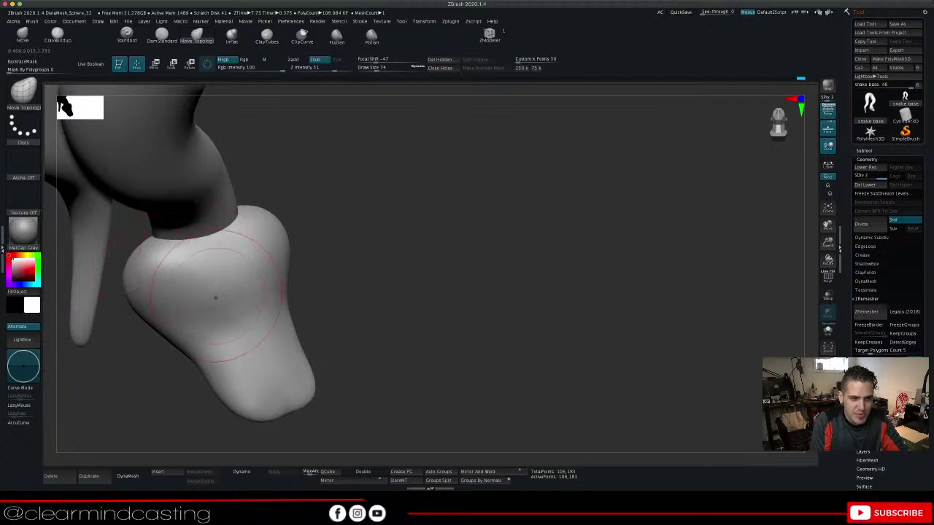
{"action": "mouse_move", "coordinate": [372, 245]}
{"action": "left_mouse_down"}
{"action": "mouse_move", "coordinate": [306, 246]}
{"action": "mouse_move", "coordinate": [387, 246]}
{"action": "mouse_move", "coordinate": [303, 247]}
{"action": "mouse_move", "coordinate": [390, 250]}
{"action": "mouse_move", "coordinate": [365, 264]}
{"action": "mouse_move", "coordinate": [314, 252]}
{"action": "left_mouse_up"}
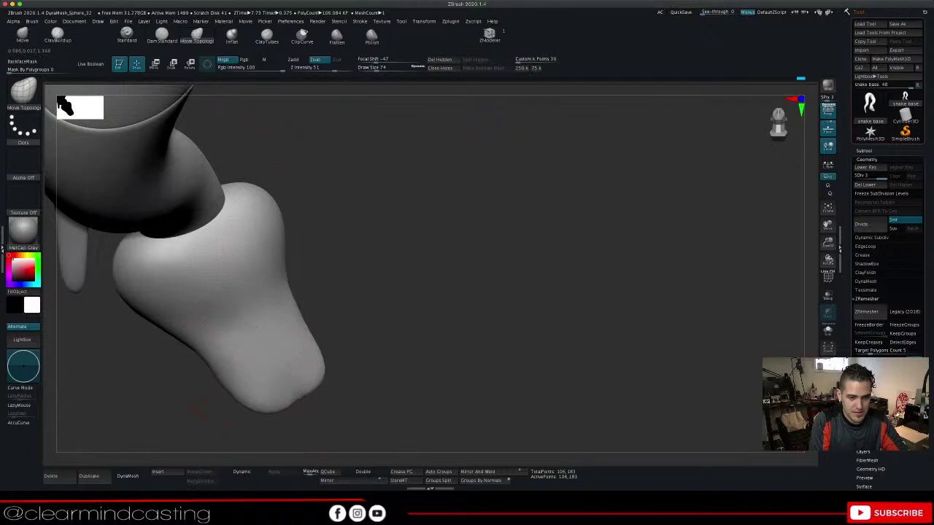
{"action": "left_click_drag", "start_coordinate": [340, 286], "coordinate": [314, 284]}
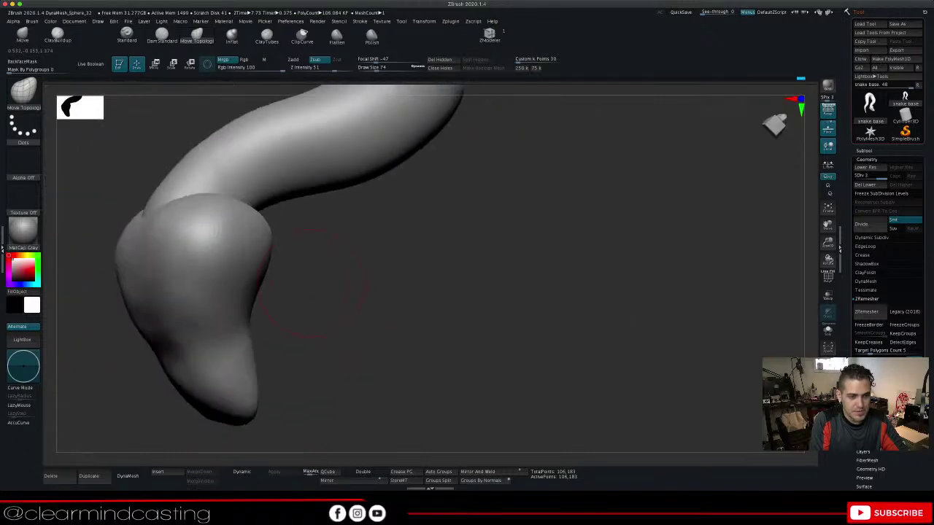
Adjust the lower edge of the snout tip with short Move Topological strokes
{"action": "left_click_drag", "start_coordinate": [416, 277], "coordinate": [425, 258]}
{"action": "left_click_drag", "start_coordinate": [828, 226], "coordinate": [924, 186]}
{"action": "left_click_drag", "start_coordinate": [686, 241], "coordinate": [751, 233]}
{"action": "mouse_move", "coordinate": [565, 281]}
{"action": "left_mouse_down"}
{"action": "mouse_move", "coordinate": [476, 290]}
{"action": "mouse_move", "coordinate": [491, 293]}
{"action": "left_mouse_up"}
{"action": "left_click_drag", "start_coordinate": [382, 340], "coordinate": [374, 344]}
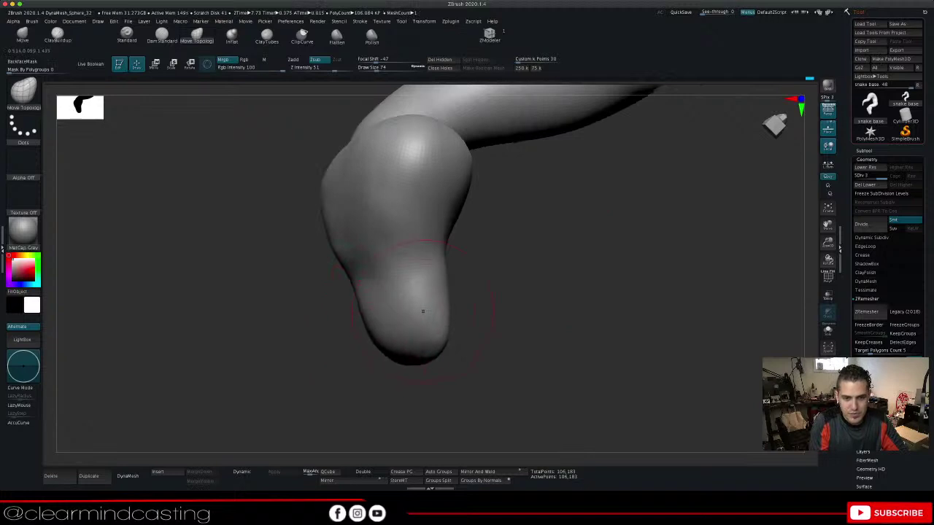
{"action": "left_click_drag", "start_coordinate": [496, 315], "coordinate": [457, 337]}
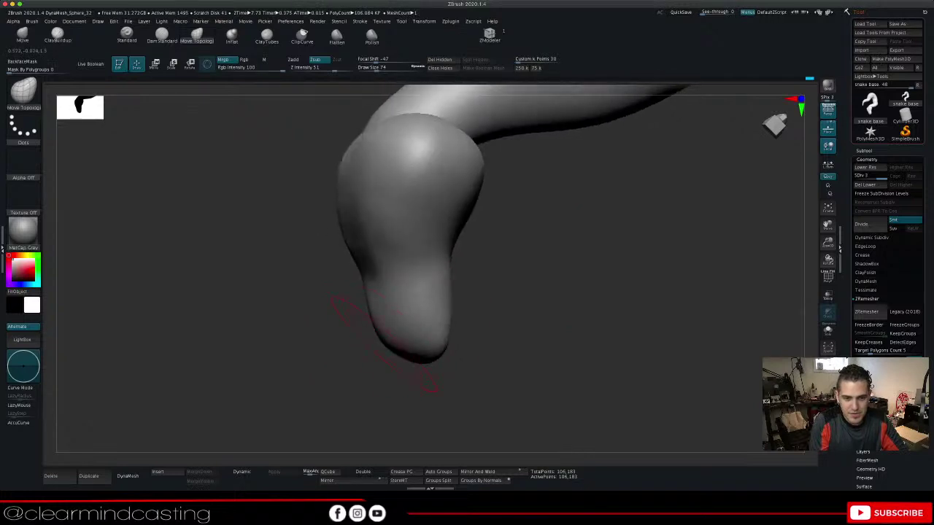
{"action": "left_click_drag", "start_coordinate": [384, 345], "coordinate": [386, 345]}
Carve a small mouth line at the snout tip and dot two eyes on the head with DamStandard at draw size 11
{"action": "mouse_move", "coordinate": [503, 314]}
{"action": "left_mouse_down"}
{"action": "mouse_move", "coordinate": [537, 303]}
{"action": "mouse_move", "coordinate": [524, 295]}
{"action": "mouse_move", "coordinate": [566, 272]}
{"action": "mouse_move", "coordinate": [505, 252]}
{"action": "left_mouse_up"}
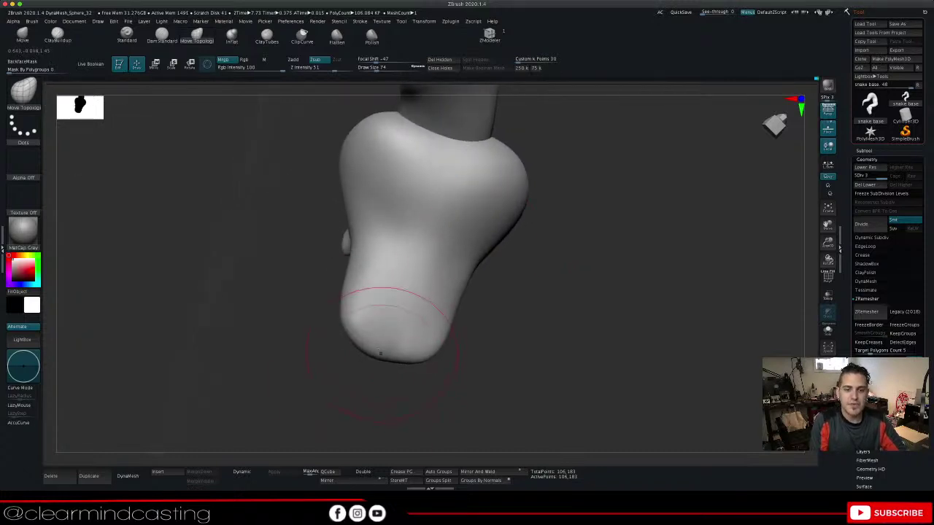
{"action": "mouse_move", "coordinate": [502, 316]}
{"action": "left_mouse_down"}
{"action": "mouse_move", "coordinate": [548, 291]}
{"action": "mouse_move", "coordinate": [499, 263]}
{"action": "left_mouse_up"}
{"action": "left_click_drag", "start_coordinate": [409, 249], "coordinate": [464, 275]}
{"action": "mouse_move", "coordinate": [348, 356]}
{"action": "left_mouse_down"}
{"action": "mouse_move", "coordinate": [289, 283]}
{"action": "mouse_move", "coordinate": [313, 232]}
{"action": "mouse_move", "coordinate": [310, 197]}
{"action": "left_mouse_up"}
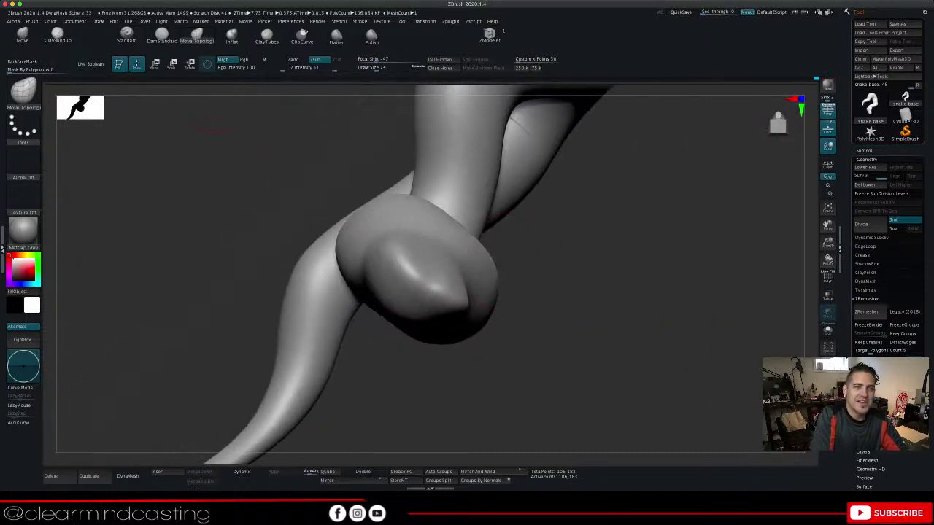
{"action": "left_click", "coordinate": [162, 34]}
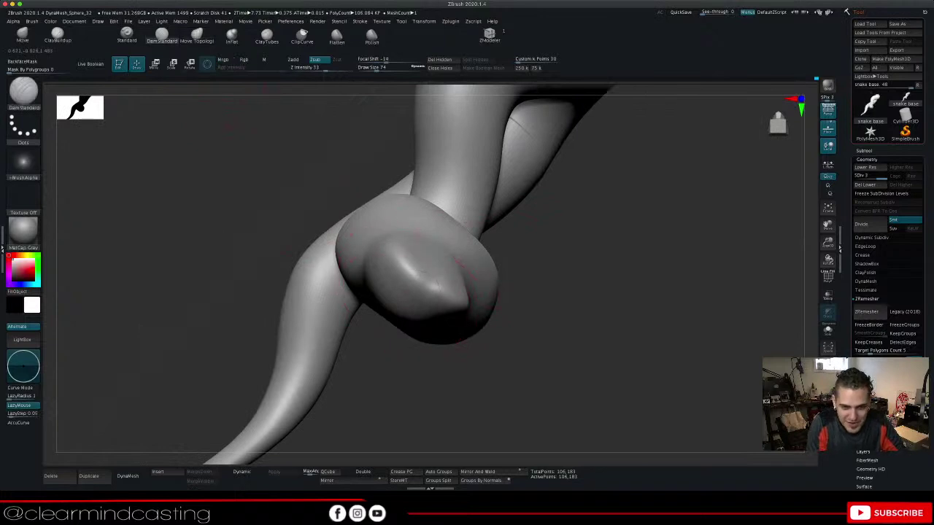
{"action": "mouse_move", "coordinate": [412, 291]}
{"action": "left_mouse_down"}
{"action": "mouse_move", "coordinate": [422, 282]}
{"action": "mouse_move", "coordinate": [395, 301]}
{"action": "mouse_move", "coordinate": [413, 304]}
{"action": "mouse_move", "coordinate": [398, 289]}
{"action": "left_mouse_up"}
{"action": "key", "text": "ctrl+z"}
{"action": "key", "text": "space"}
{"action": "mouse_move", "coordinate": [555, 321]}
{"action": "left_mouse_down"}
{"action": "mouse_move", "coordinate": [467, 387]}
{"action": "mouse_move", "coordinate": [529, 357]}
{"action": "mouse_move", "coordinate": [503, 376]}
{"action": "left_mouse_up"}
{"action": "left_click_drag", "start_coordinate": [437, 191], "coordinate": [431, 184]}
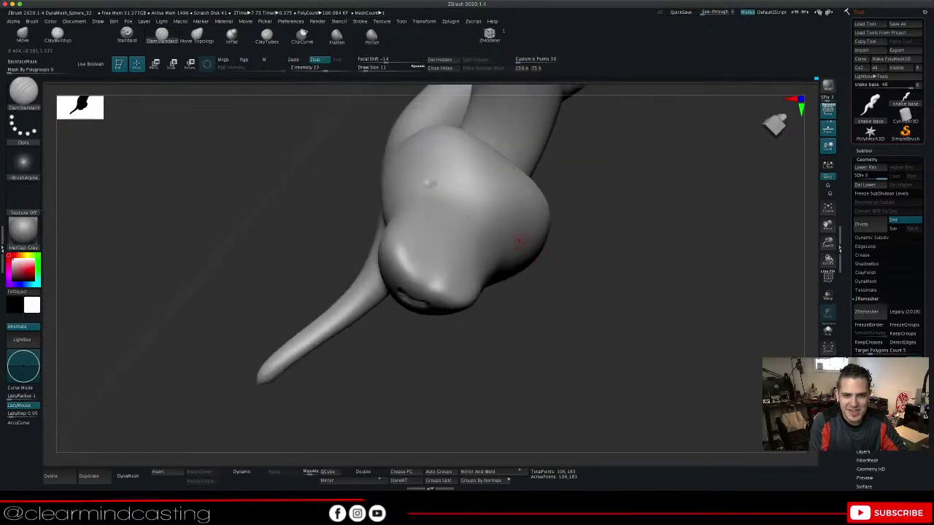
{"action": "left_click_drag", "start_coordinate": [502, 243], "coordinate": [499, 239]}
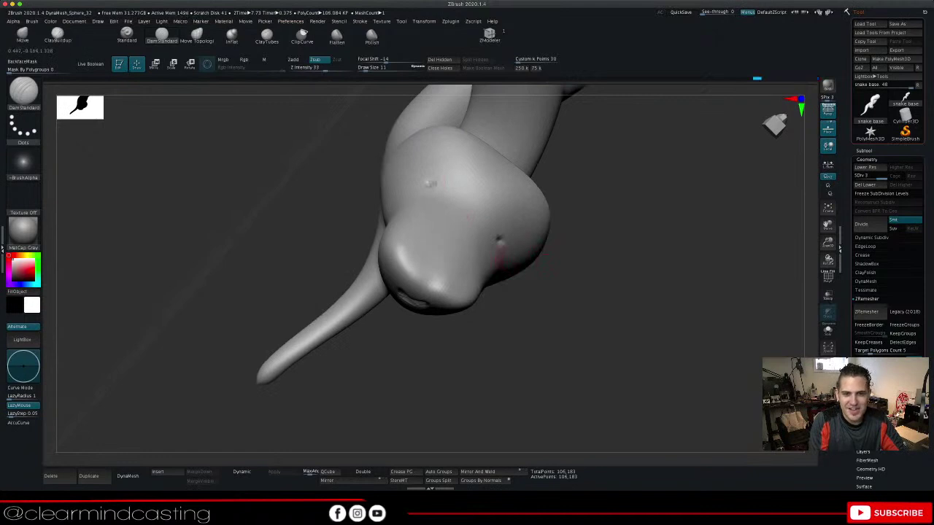
Undo the two eye dots and the mouth line carved into the snout
{"action": "key", "text": "ctrl+z"}
{"action": "key", "text": "ctrl+z"}
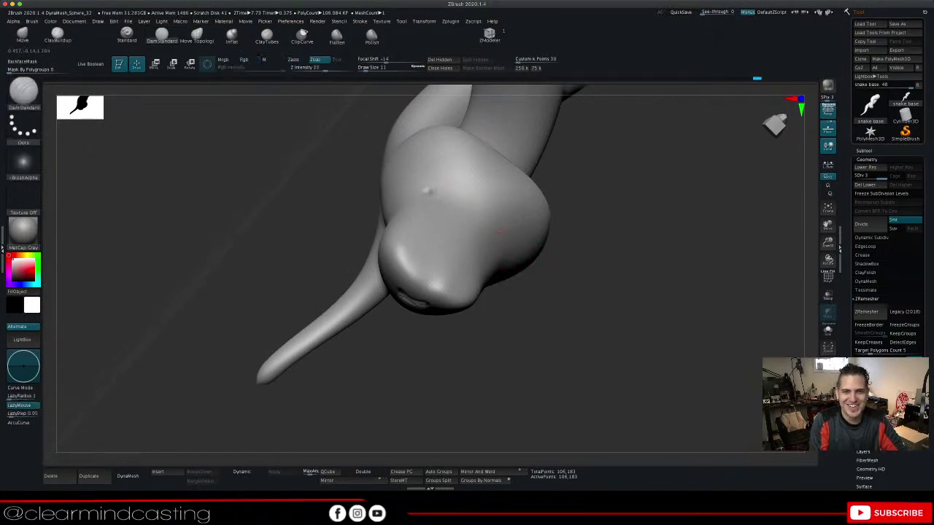
{"action": "mouse_move", "coordinate": [628, 239]}
{"action": "left_mouse_down"}
{"action": "mouse_move", "coordinate": [584, 197]}
{"action": "mouse_move", "coordinate": [679, 193]}
{"action": "mouse_move", "coordinate": [648, 201]}
{"action": "mouse_move", "coordinate": [641, 227]}
{"action": "mouse_move", "coordinate": [693, 237]}
{"action": "mouse_move", "coordinate": [679, 251]}
{"action": "left_mouse_up"}
{"action": "key", "text": "ctrl+z"}
{"action": "key", "text": "ctrl+z"}
{"action": "left_click_drag", "start_coordinate": [434, 252], "coordinate": [403, 290]}
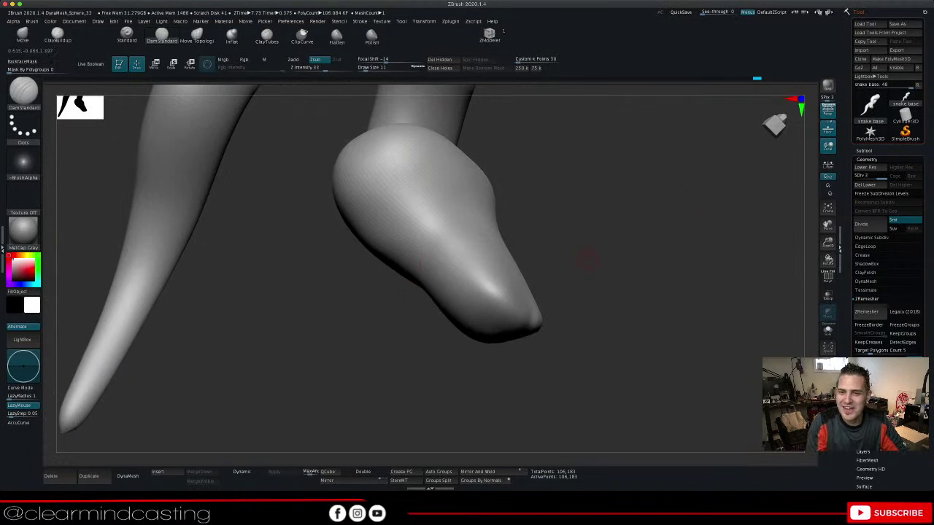
Reduce the DamStandard draw size to 7 and divide the mesh once to subdivision level 4
{"action": "key", "text": "space"}
{"action": "mouse_move", "coordinate": [588, 259]}
{"action": "left_mouse_down"}
{"action": "mouse_move", "coordinate": [600, 261]}
{"action": "mouse_move", "coordinate": [578, 261]}
{"action": "mouse_move", "coordinate": [615, 264]}
{"action": "mouse_move", "coordinate": [591, 272]}
{"action": "mouse_move", "coordinate": [607, 273]}
{"action": "mouse_move", "coordinate": [582, 271]}
{"action": "left_mouse_up"}
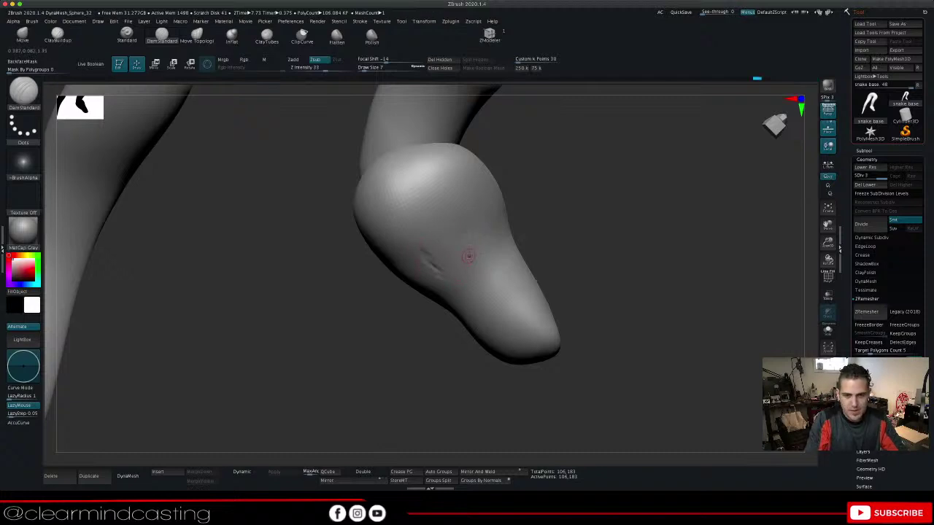
{"action": "left_click", "coordinate": [868, 224]}
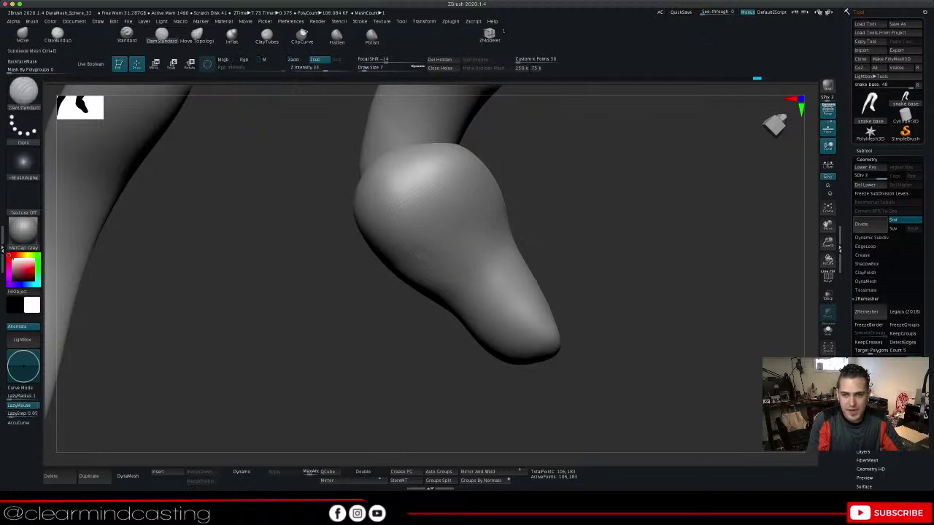
Try carving a fine mouth line at the snout tip with DamStandard at draw size 7, and undo it
{"action": "left_click_drag", "start_coordinate": [828, 260], "coordinate": [781, 159]}
{"action": "mouse_move", "coordinate": [504, 217]}
{"action": "left_mouse_down"}
{"action": "mouse_move", "coordinate": [538, 223]}
{"action": "mouse_move", "coordinate": [491, 223]}
{"action": "left_mouse_up"}
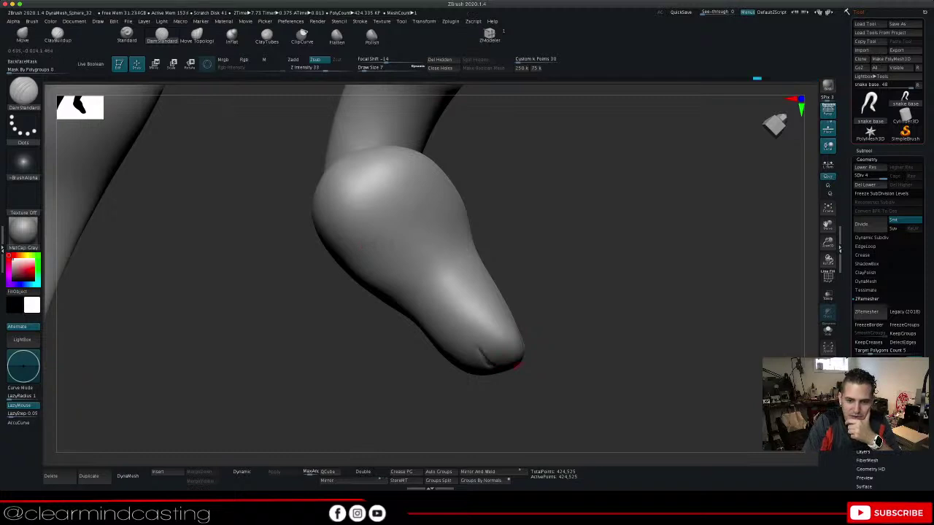
{"action": "key", "text": "ctrl+z"}
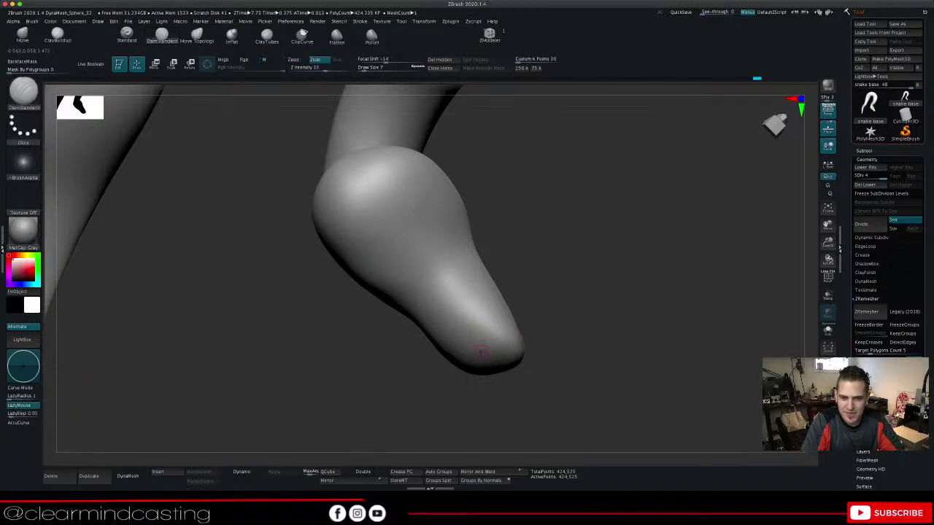
{"action": "key", "text": "ctrl+z"}
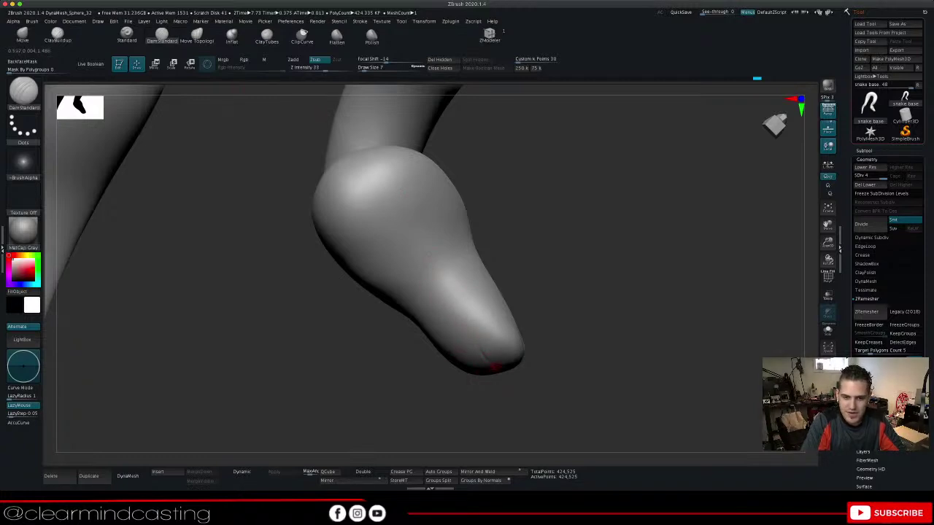
{"action": "key", "text": "ctrl"}
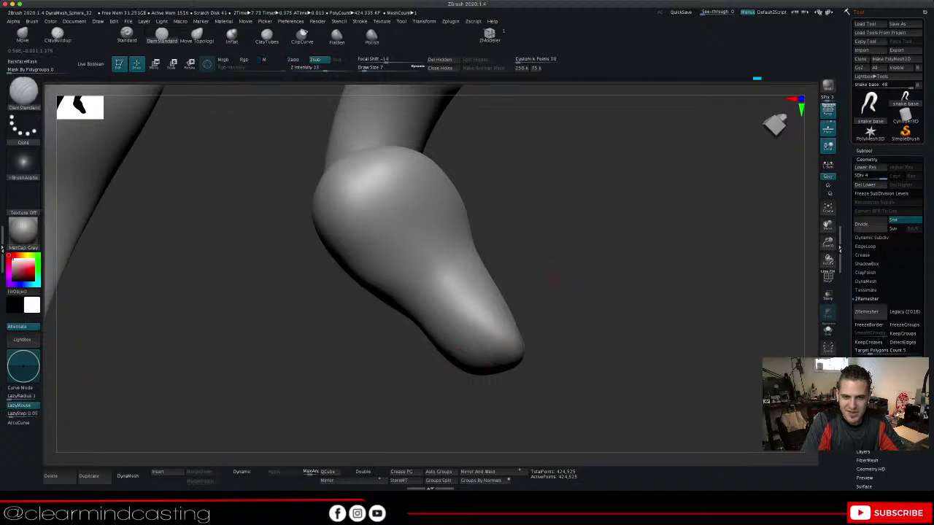
{"action": "mouse_move", "coordinate": [556, 285]}
{"action": "left_mouse_down"}
{"action": "mouse_move", "coordinate": [595, 292]}
{"action": "mouse_move", "coordinate": [610, 279]}
{"action": "left_mouse_up"}
{"action": "key", "text": "ctrl"}
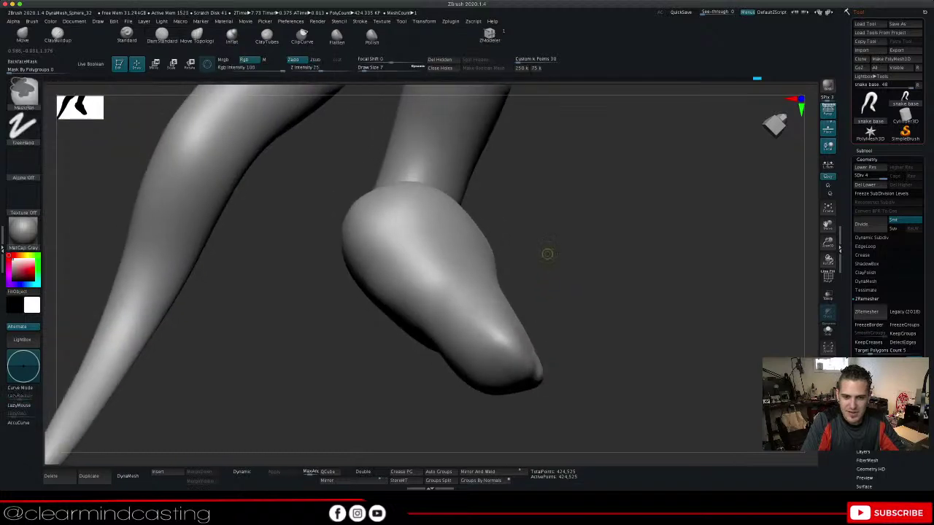
Try dotting small marks on the snout with DamStandard at draw size 7, and undo them
{"action": "mouse_move", "coordinate": [547, 263]}
{"action": "left_mouse_down"}
{"action": "mouse_move", "coordinate": [548, 303]}
{"action": "mouse_move", "coordinate": [533, 274]}
{"action": "mouse_move", "coordinate": [558, 281]}
{"action": "mouse_move", "coordinate": [544, 281]}
{"action": "left_mouse_up"}
{"action": "left_click_drag", "start_coordinate": [615, 347], "coordinate": [610, 332]}
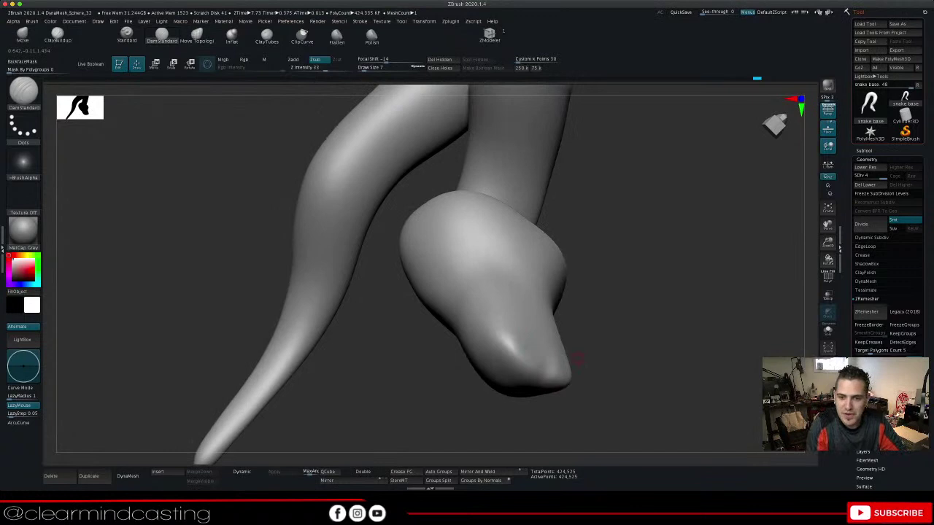
{"action": "mouse_move", "coordinate": [577, 358]}
{"action": "left_mouse_down"}
{"action": "mouse_move", "coordinate": [536, 358]}
{"action": "mouse_move", "coordinate": [580, 356]}
{"action": "left_mouse_up"}
{"action": "left_click_drag", "start_coordinate": [828, 225], "coordinate": [754, 156]}
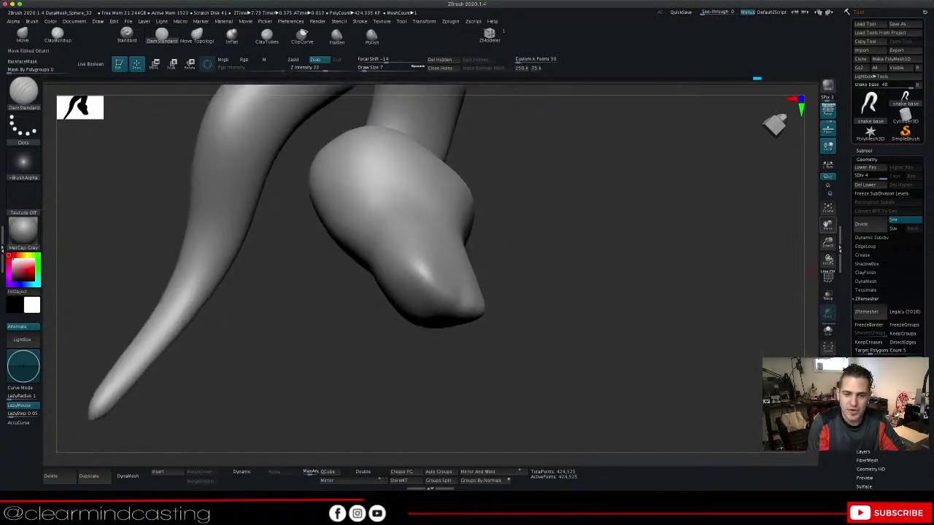
{"action": "left_click_drag", "start_coordinate": [812, 273], "coordinate": [814, 283]}
{"action": "left_click_drag", "start_coordinate": [537, 282], "coordinate": [522, 262]}
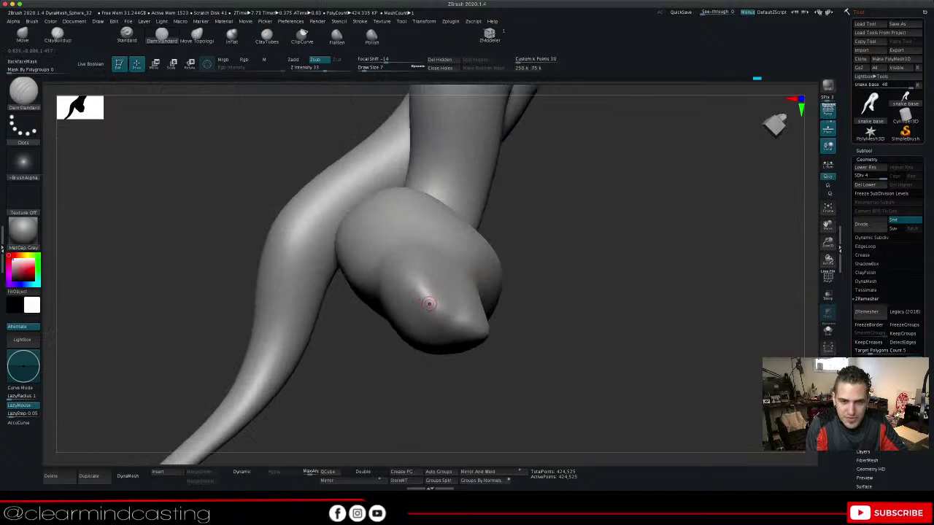
{"action": "left_click_drag", "start_coordinate": [529, 309], "coordinate": [506, 313]}
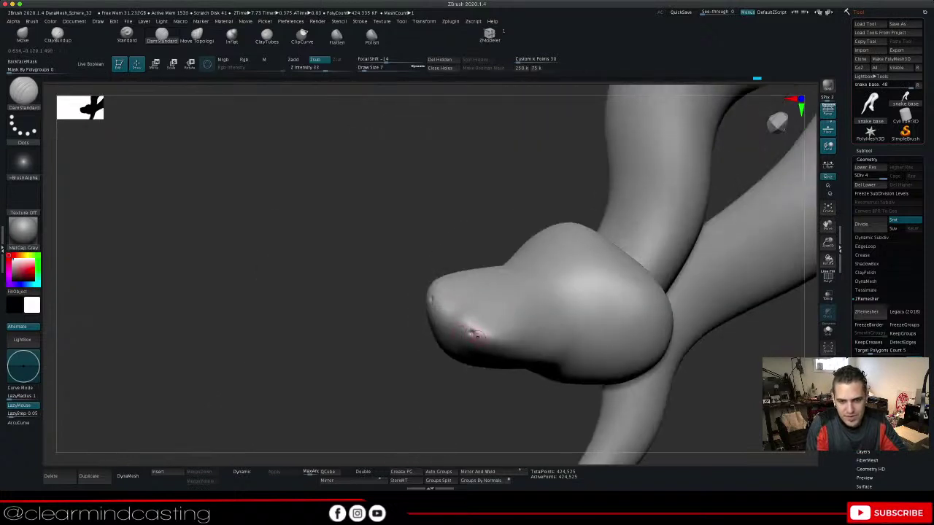
{"action": "mouse_move", "coordinate": [477, 374]}
{"action": "left_mouse_down"}
{"action": "mouse_move", "coordinate": [544, 371]}
{"action": "mouse_move", "coordinate": [517, 368]}
{"action": "left_mouse_up"}
{"action": "key", "text": "ctrl+z"}
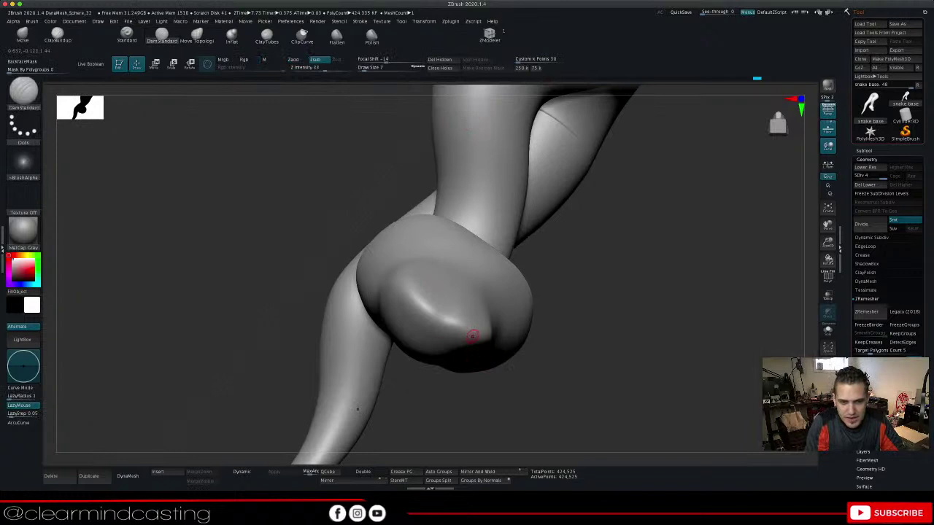
{"action": "key", "text": "ctrl+z"}
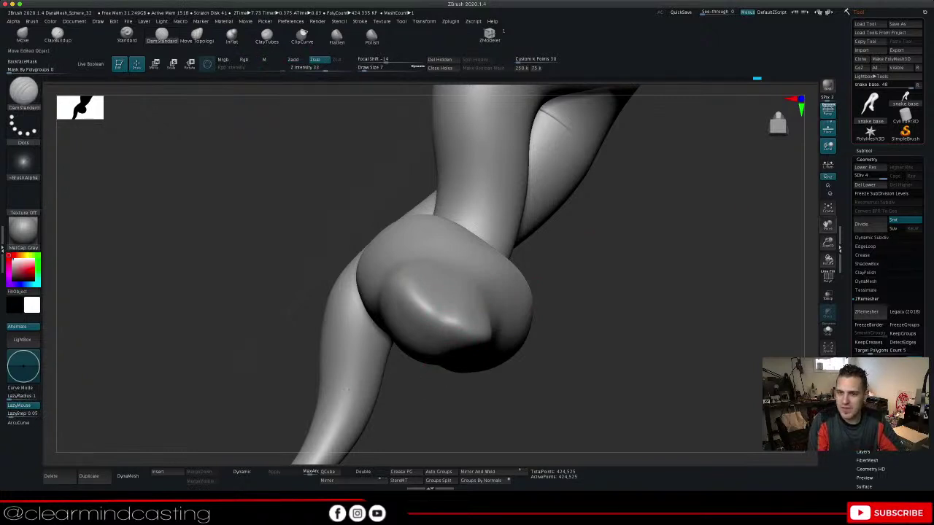
Rotate and reposition the whole snake with the Move gizmo so its body shows as an open arch
{"action": "left_click_drag", "start_coordinate": [827, 225], "coordinate": [784, 181]}
{"action": "left_click_drag", "start_coordinate": [628, 226], "coordinate": [639, 302]}
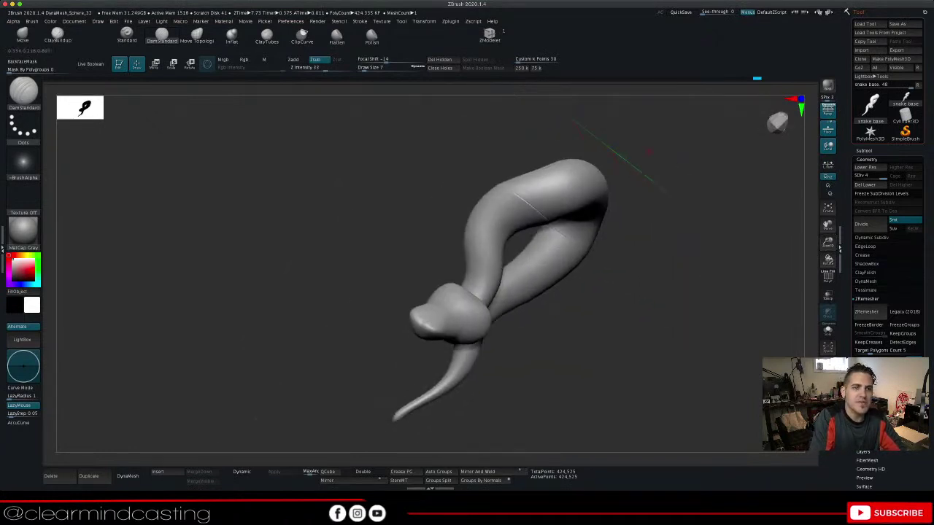
{"action": "key", "text": "w"}
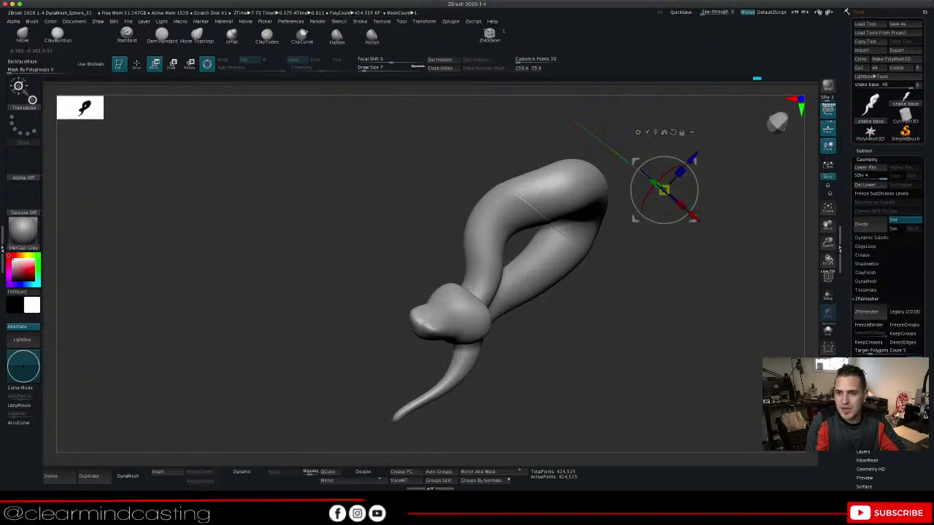
{"action": "mouse_move", "coordinate": [698, 190]}
{"action": "left_mouse_down"}
{"action": "mouse_move", "coordinate": [683, 218]}
{"action": "mouse_move", "coordinate": [697, 192]}
{"action": "left_mouse_up"}
{"action": "left_click_drag", "start_coordinate": [709, 292], "coordinate": [692, 274]}
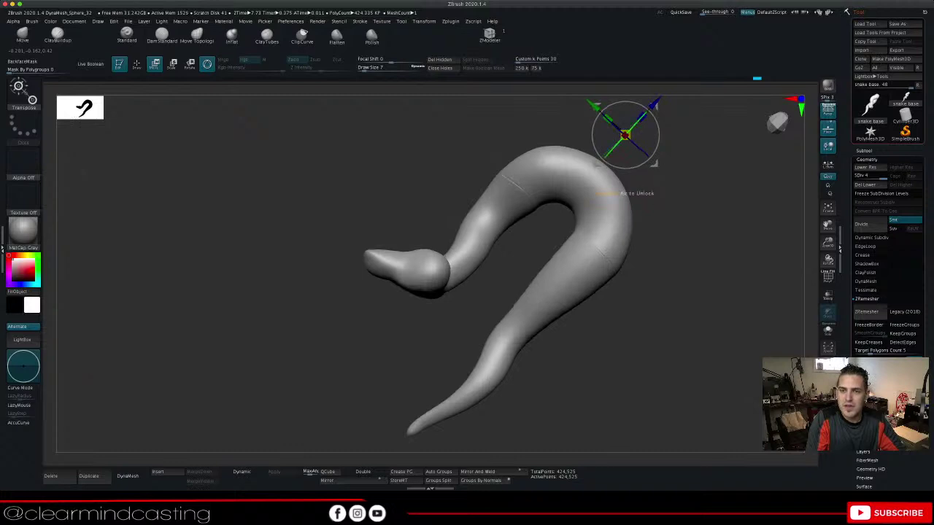
{"action": "left_click_drag", "start_coordinate": [633, 126], "coordinate": [649, 109]}
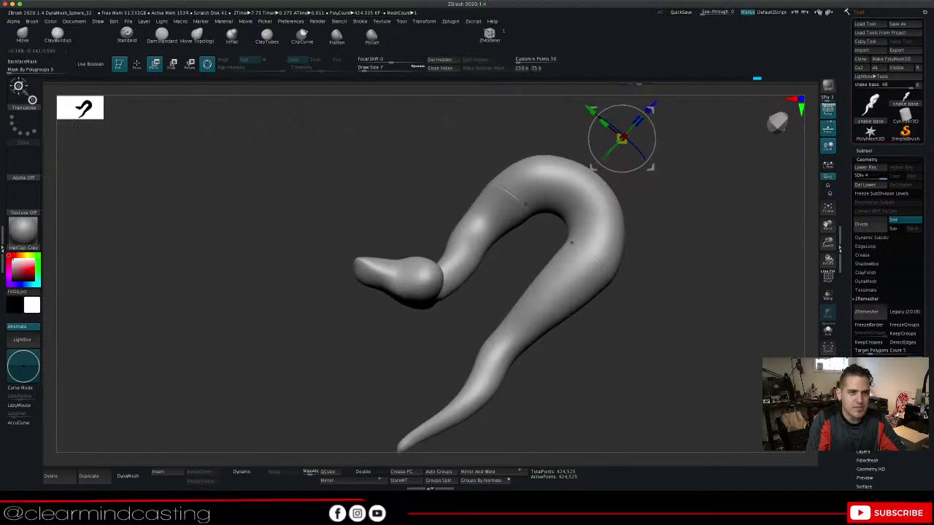
Try manipulating the snake with the gizmo in Scale mode, undo the change, and shift the snake slightly
{"action": "key", "text": "e"}
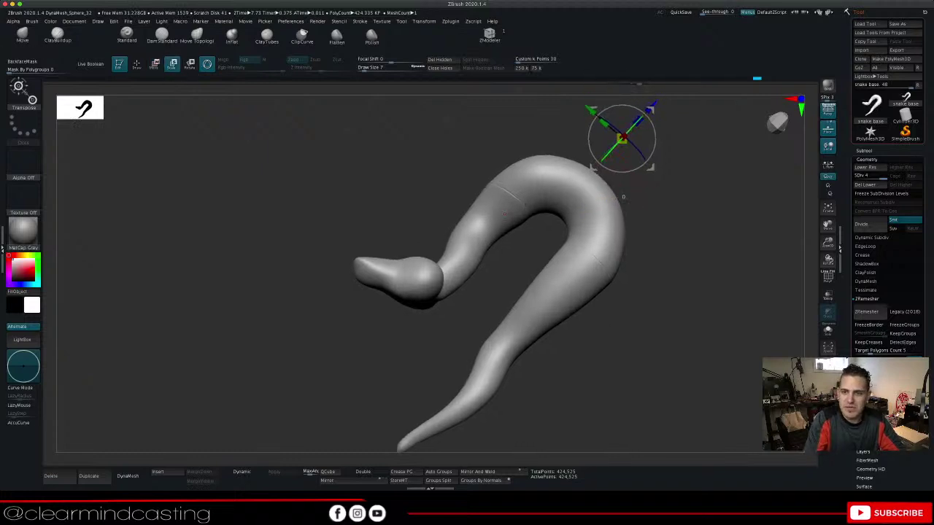
{"action": "left_click_drag", "start_coordinate": [653, 110], "coordinate": [705, 75]}
{"action": "left_click_drag", "start_coordinate": [645, 133], "coordinate": [582, 186]}
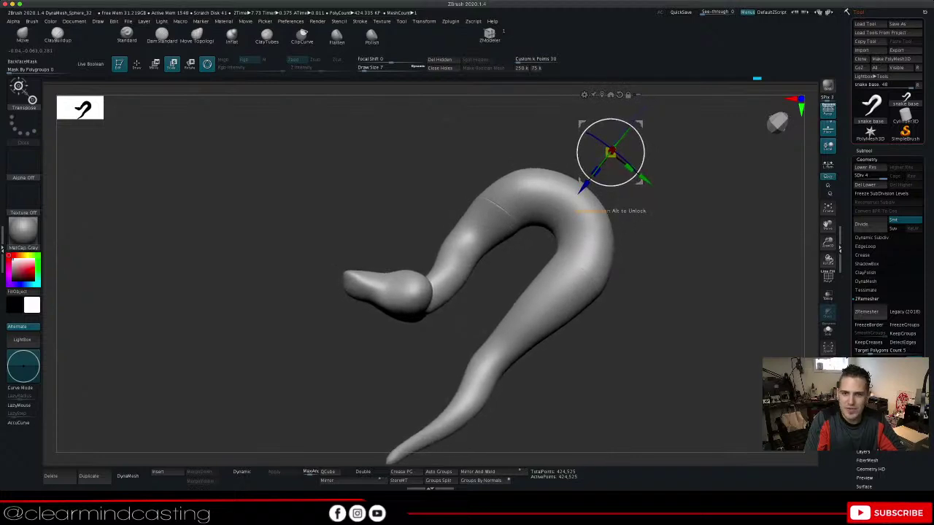
{"action": "key", "text": "super+z"}
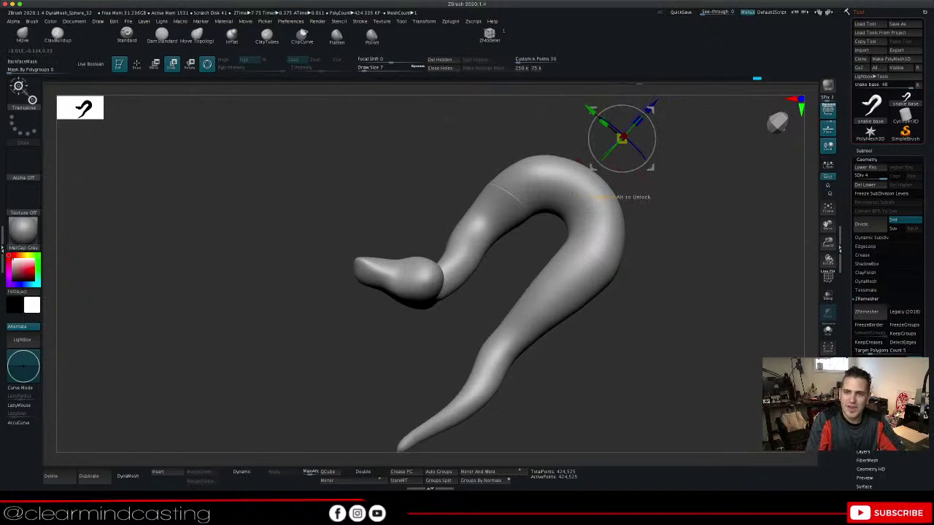
{"action": "mouse_move", "coordinate": [593, 170]}
{"action": "left_mouse_down"}
{"action": "mouse_move", "coordinate": [601, 180]}
{"action": "mouse_move", "coordinate": [582, 171]}
{"action": "left_mouse_up"}
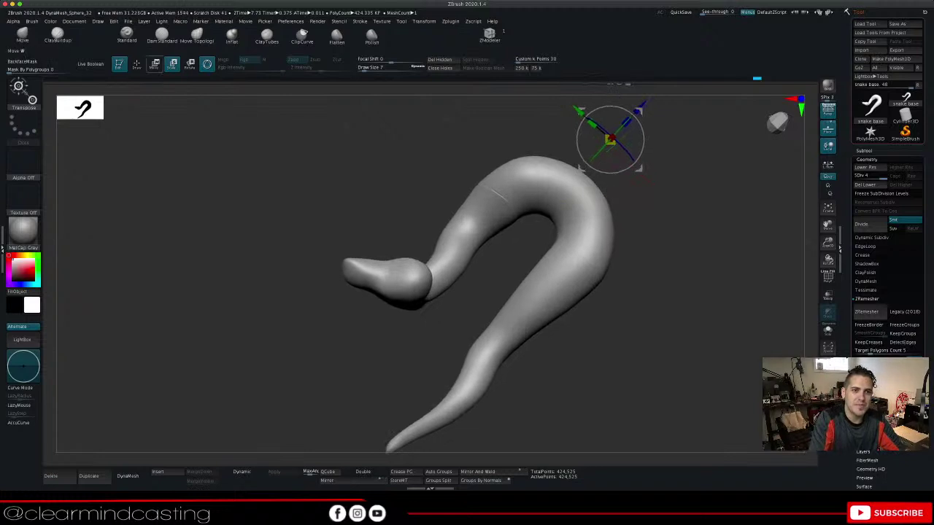
Return to Move mode and activate symmetry on the X, Y and Z axes
{"action": "left_click", "coordinate": [155, 65]}
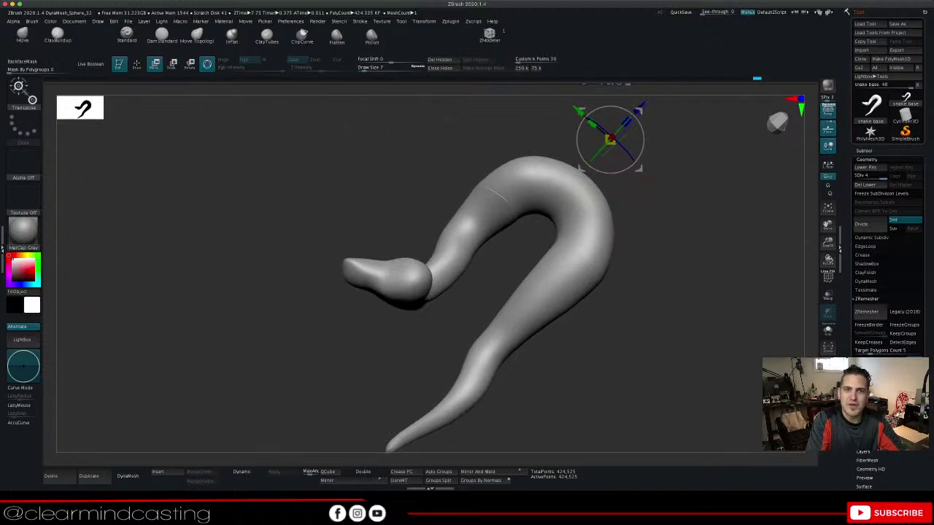
{"action": "mouse_move", "coordinate": [424, 22]}
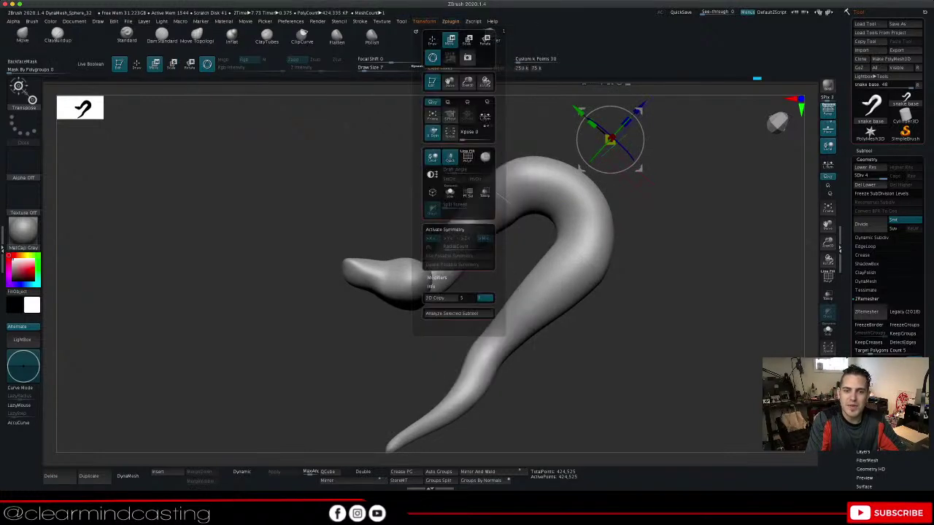
{"action": "left_click", "coordinate": [459, 229]}
{"action": "left_click", "coordinate": [449, 239]}
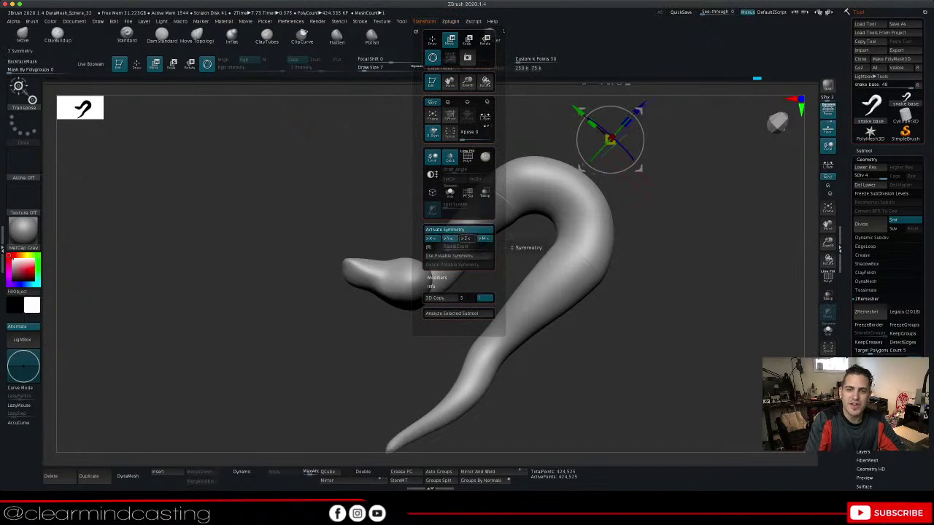
{"action": "left_click", "coordinate": [467, 239]}
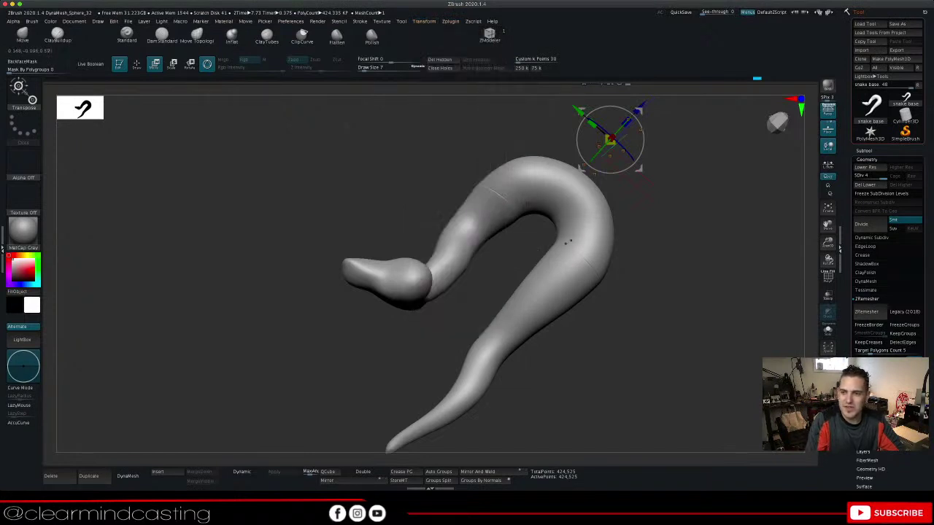
{"action": "left_click_drag", "start_coordinate": [827, 226], "coordinate": [827, 197]}
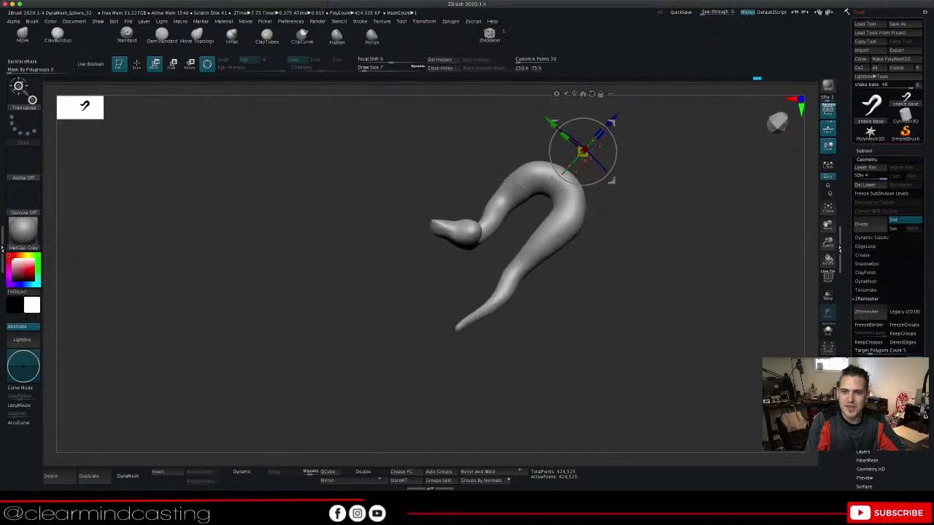
Try repositioning the gizmo at the mirrored symmetry points, and undo the change
{"action": "key", "text": "q"}
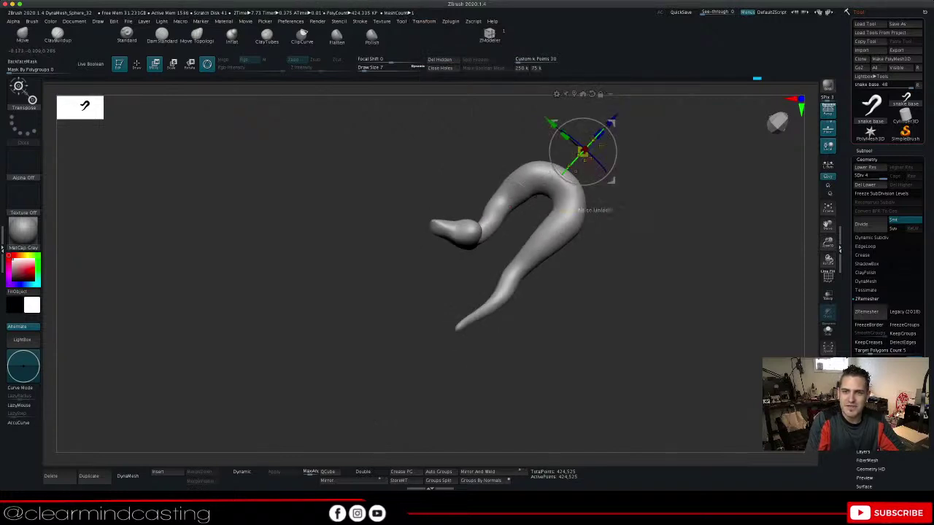
{"action": "left_click", "coordinate": [575, 172], "text": "alt"}
{"action": "left_click", "coordinate": [600, 146], "text": "alt"}
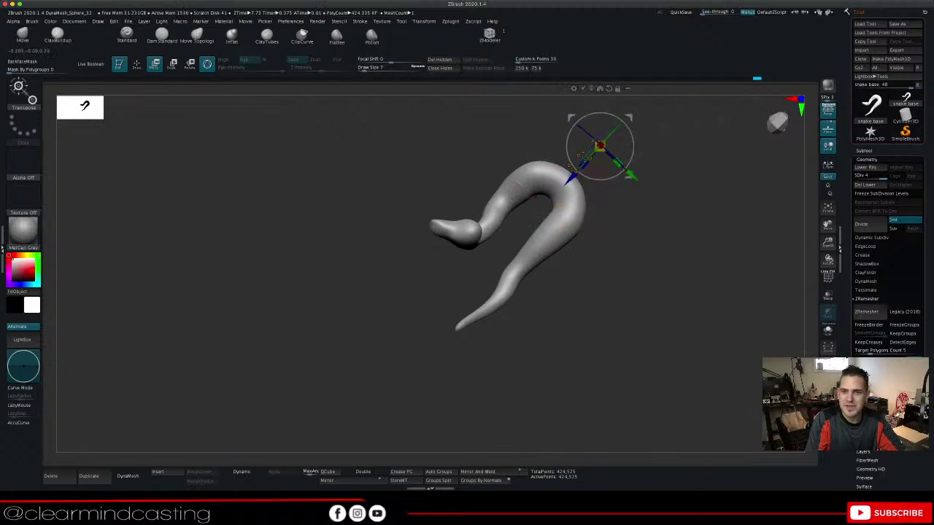
{"action": "key", "text": "ctrl+z"}
Disable Y and Z symmetry and deactivate symmetry altogether
{"action": "left_click", "coordinate": [424, 21]}
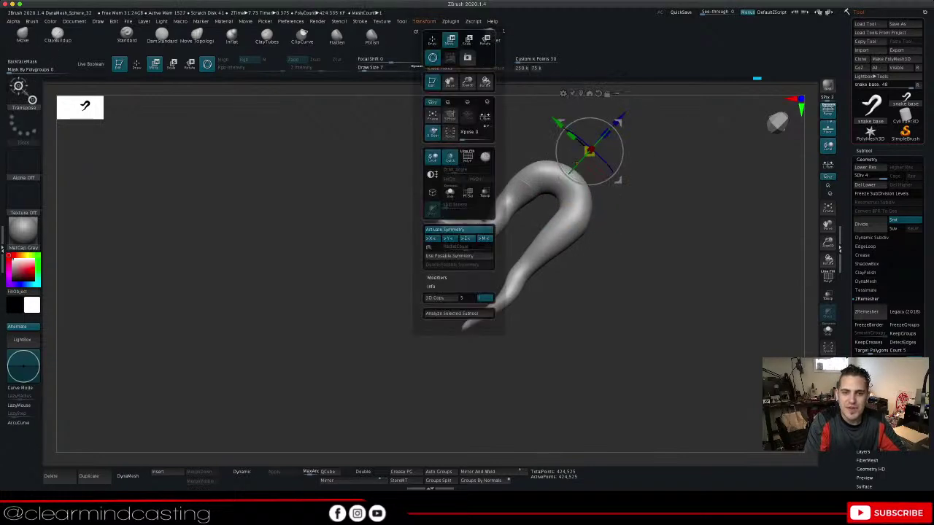
{"action": "left_click", "coordinate": [450, 238]}
{"action": "left_click", "coordinate": [467, 239]}
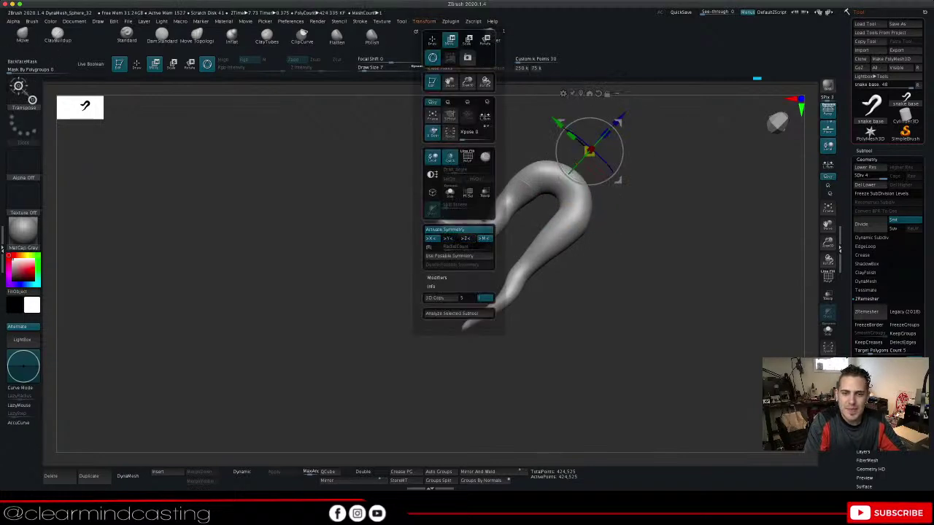
{"action": "left_click", "coordinate": [467, 230]}
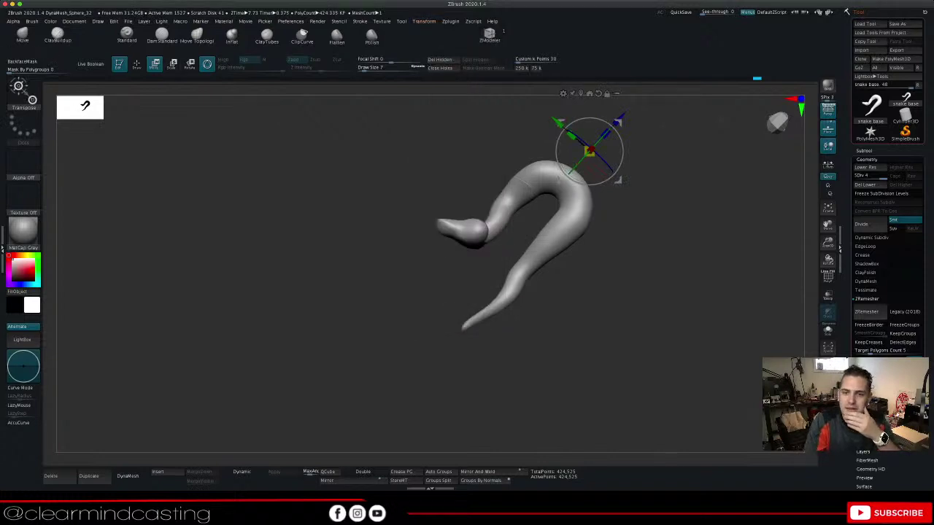
Rotate the whole snake with the gizmo and shift it along the gizmo's blue axis
{"action": "mouse_move", "coordinate": [408, 321]}
{"action": "left_mouse_down"}
{"action": "mouse_move", "coordinate": [358, 321]}
{"action": "mouse_move", "coordinate": [445, 365]}
{"action": "mouse_move", "coordinate": [405, 324]}
{"action": "left_mouse_up"}
{"action": "left_click_drag", "start_coordinate": [589, 208], "coordinate": [584, 168]}
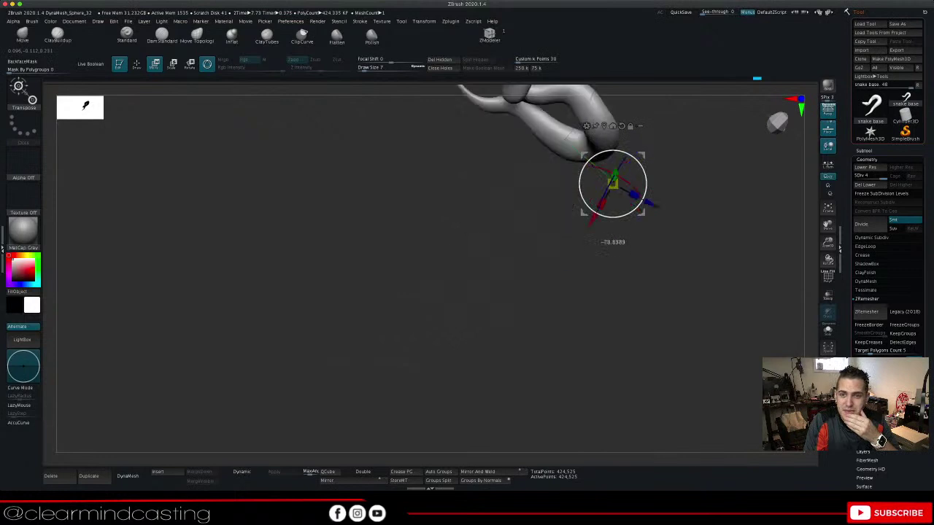
{"action": "left_click_drag", "start_coordinate": [643, 198], "coordinate": [729, 288]}
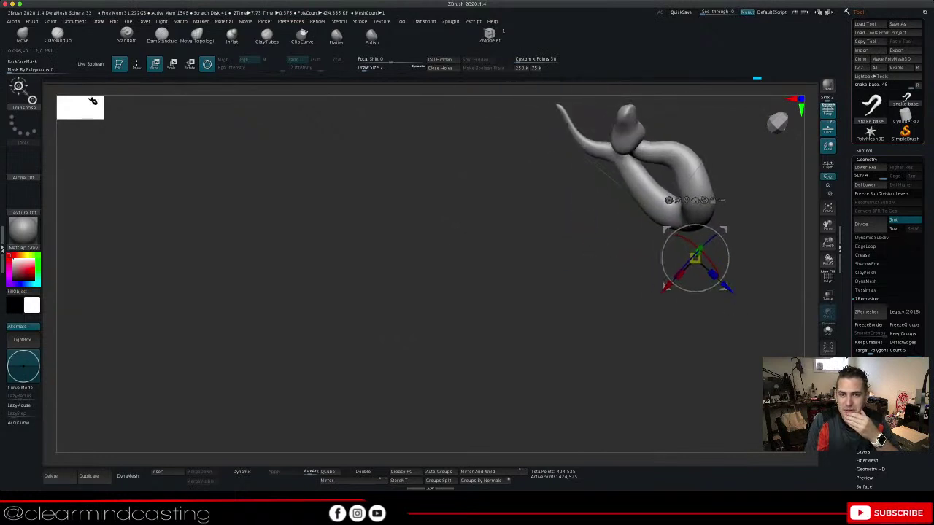
Nudge the whole snake along the gizmo's red axis and along its green axis to reposition it
{"action": "left_click_drag", "start_coordinate": [412, 337], "coordinate": [384, 412]}
{"action": "left_click_drag", "start_coordinate": [384, 412], "coordinate": [402, 391]}
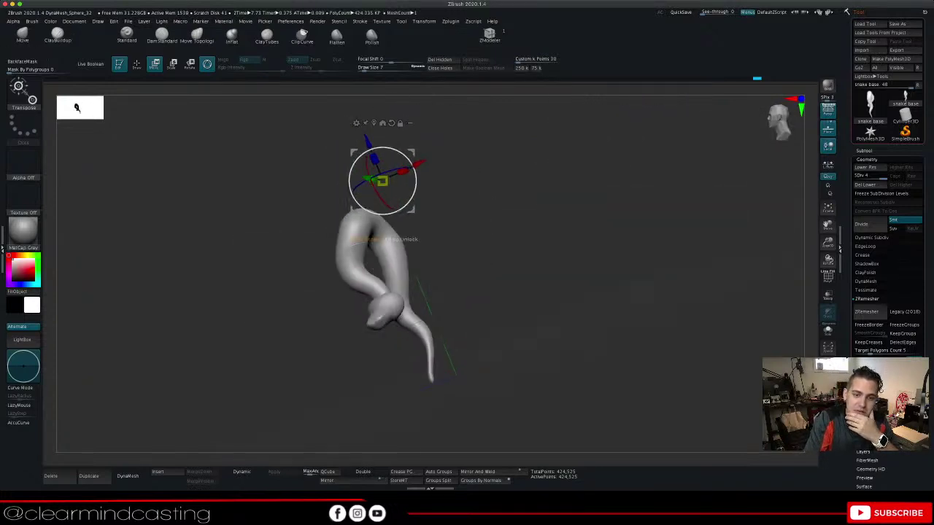
{"action": "left_click_drag", "start_coordinate": [420, 163], "coordinate": [441, 151]}
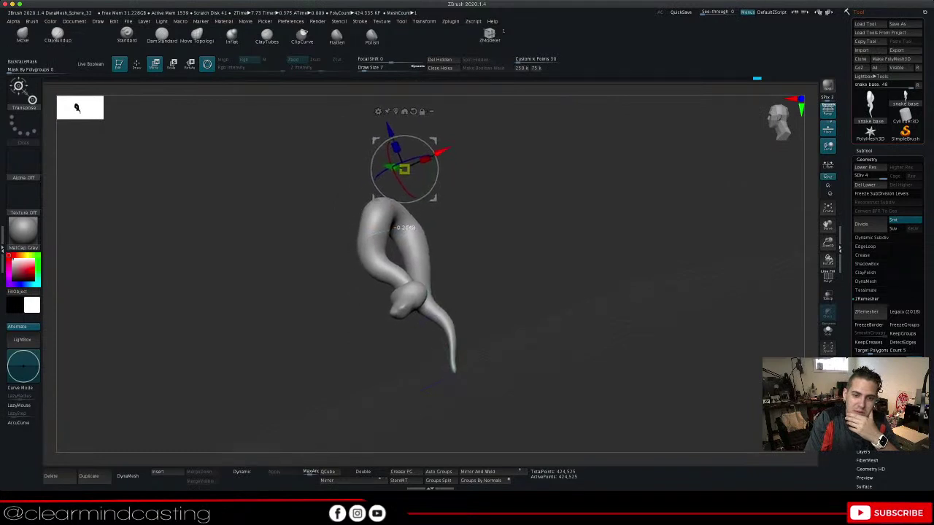
{"action": "left_click_drag", "start_coordinate": [77, 108], "coordinate": [78, 107]}
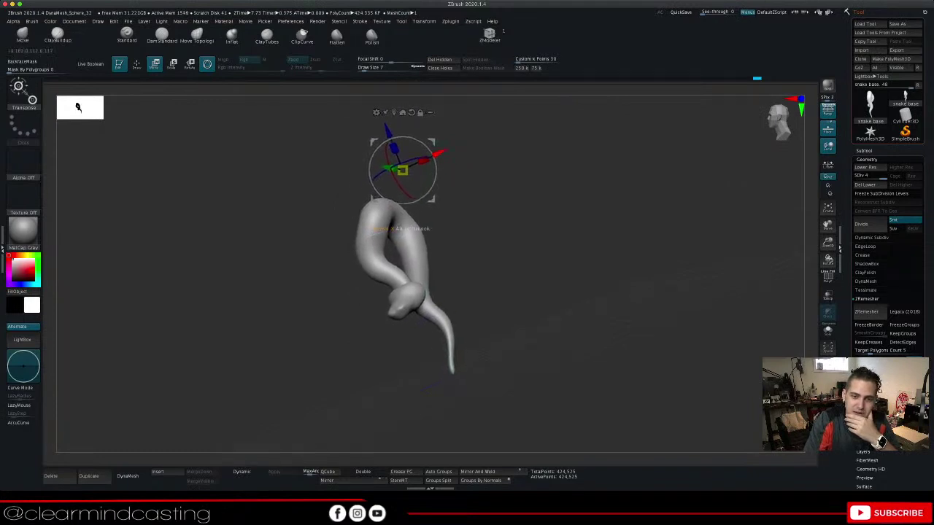
{"action": "left_click_drag", "start_coordinate": [510, 394], "coordinate": [516, 393]}
{"action": "left_click_drag", "start_coordinate": [78, 107], "coordinate": [78, 109]}
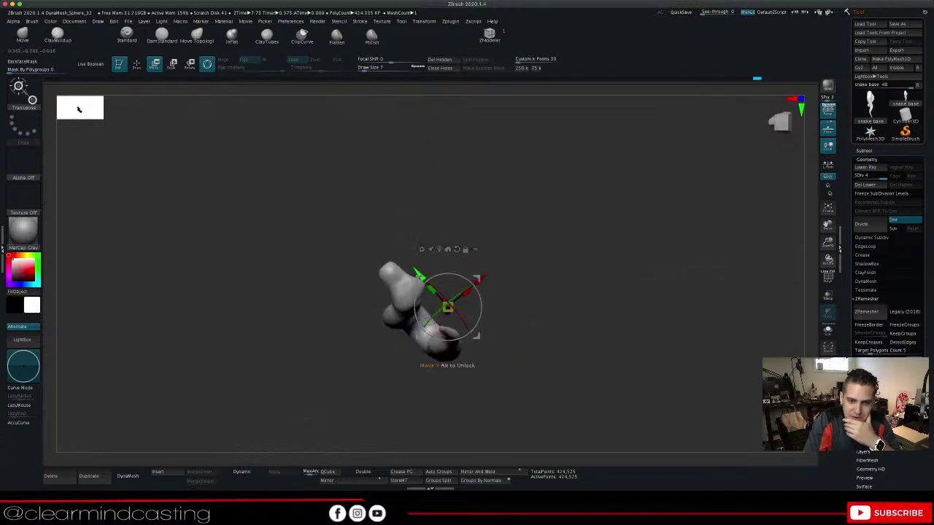
{"action": "left_click_drag", "start_coordinate": [419, 274], "coordinate": [416, 271]}
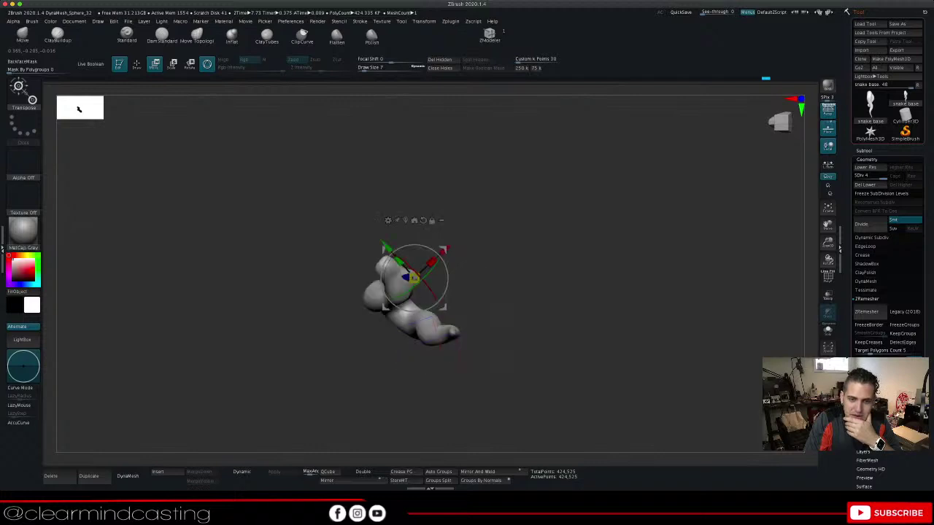
Return to Draw mode with the DamStandard brush and bring the snake's head into view
{"action": "left_click_drag", "start_coordinate": [554, 350], "coordinate": [646, 310]}
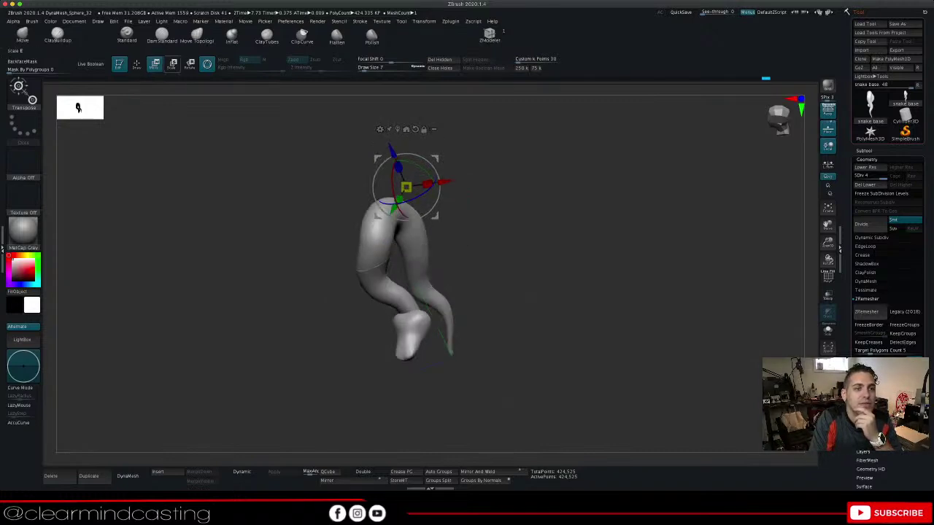
{"action": "left_click", "coordinate": [136, 65]}
{"action": "mouse_move", "coordinate": [555, 313]}
{"action": "left_mouse_down"}
{"action": "mouse_move", "coordinate": [620, 303]}
{"action": "mouse_move", "coordinate": [559, 306]}
{"action": "mouse_move", "coordinate": [602, 328]}
{"action": "mouse_move", "coordinate": [592, 387]}
{"action": "left_mouse_up"}
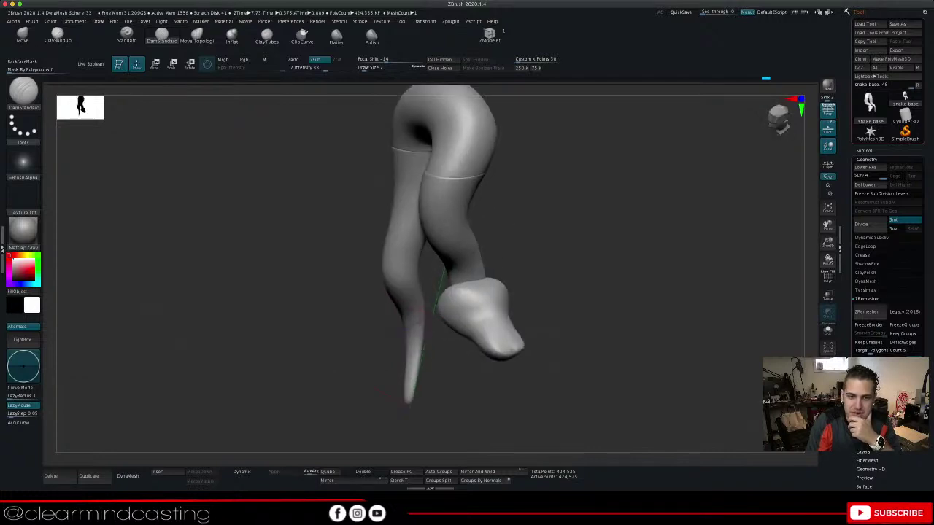
Switch to the Move Topological brush and set its draw size to 37 for reshaping the snake's snout
{"action": "left_click_drag", "start_coordinate": [592, 350], "coordinate": [558, 324]}
{"action": "left_click_drag", "start_coordinate": [640, 289], "coordinate": [649, 307]}
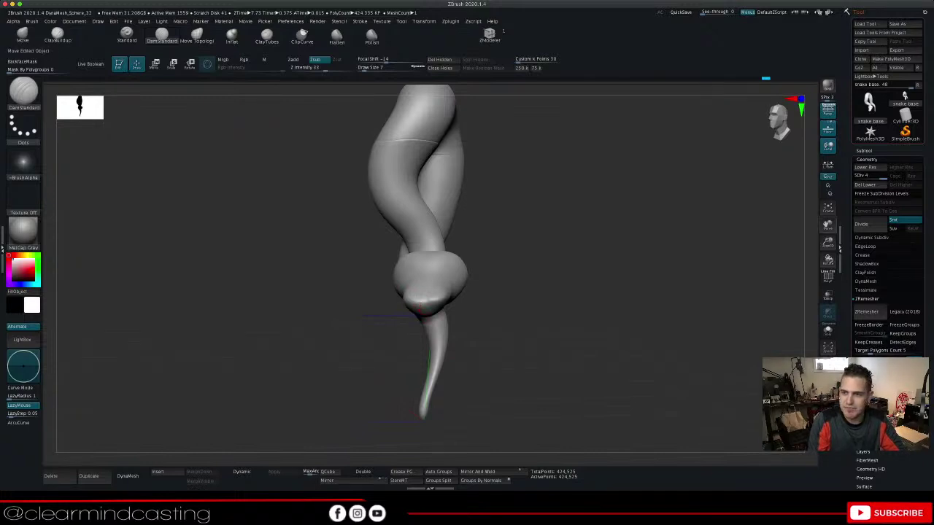
{"action": "right_click_drag", "start_coordinate": [429, 314], "coordinate": [452, 237], "text": "ctrl"}
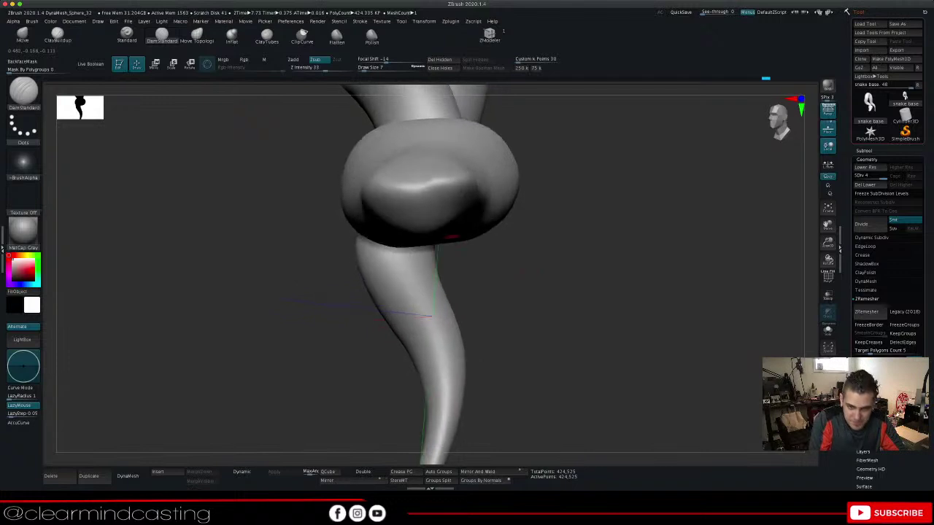
{"action": "left_click", "coordinate": [197, 36]}
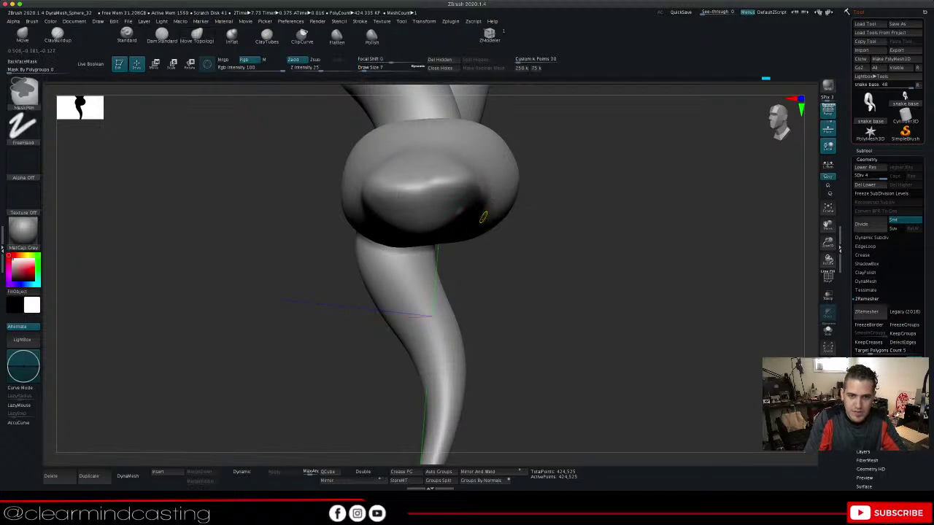
{"action": "key", "text": "space"}
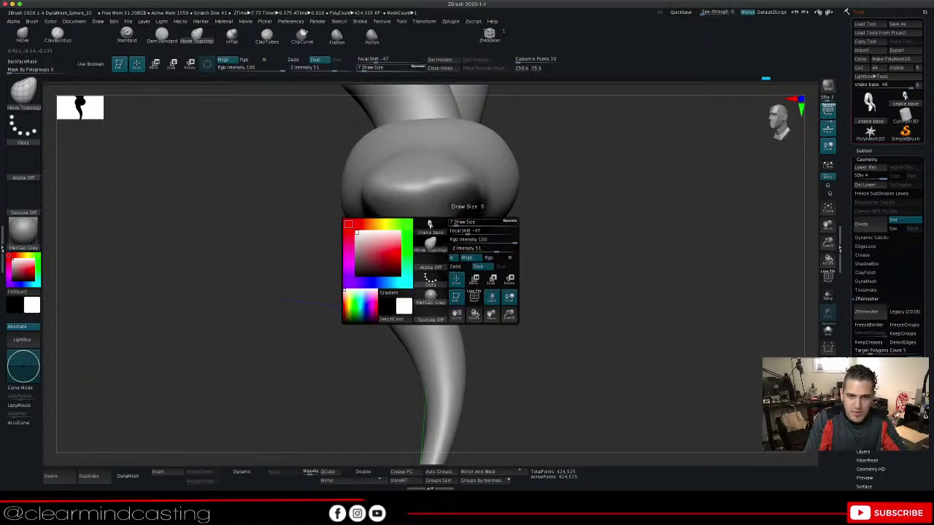
{"action": "left_click", "coordinate": [470, 223]}
{"action": "key", "text": "space"}
{"action": "left_click_drag", "start_coordinate": [469, 229], "coordinate": [462, 228]}
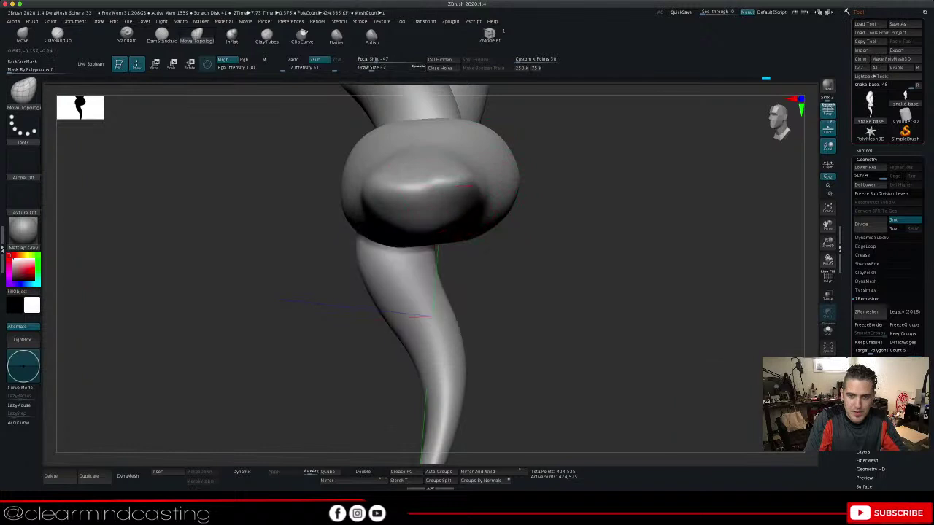
Push and pull the snout's front edge and sides with Move Topological to give it a flatter, broader tip
{"action": "mouse_move", "coordinate": [459, 211]}
{"action": "right_mouse_down"}
{"action": "mouse_move", "coordinate": [454, 150]}
{"action": "mouse_move", "coordinate": [474, 132]}
{"action": "mouse_move", "coordinate": [427, 182]}
{"action": "mouse_move", "coordinate": [440, 176]}
{"action": "right_mouse_up"}
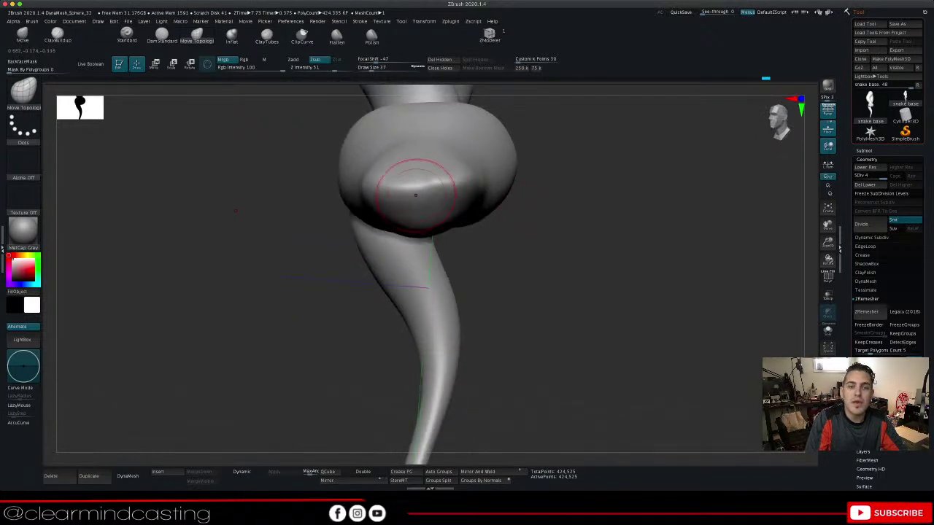
{"action": "left_click_drag", "start_coordinate": [416, 195], "coordinate": [436, 188]}
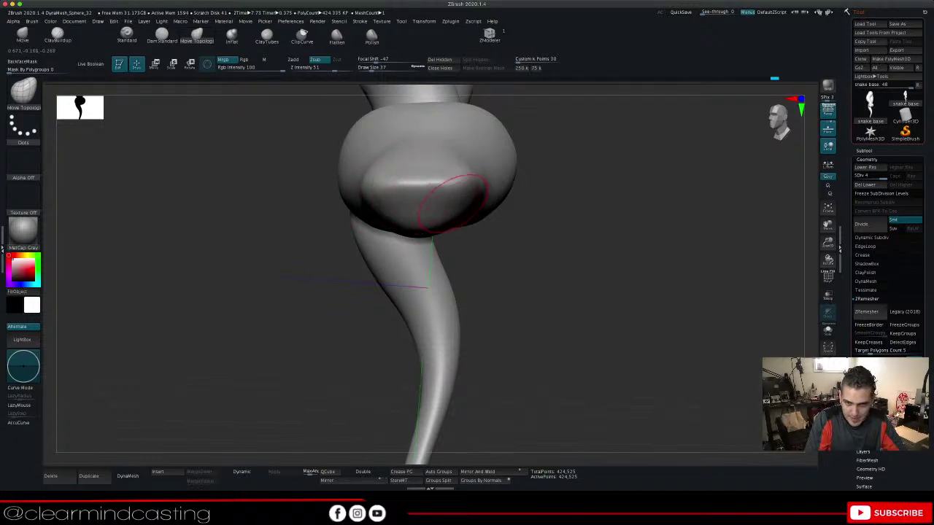
{"action": "left_click_drag", "start_coordinate": [476, 197], "coordinate": [441, 184]}
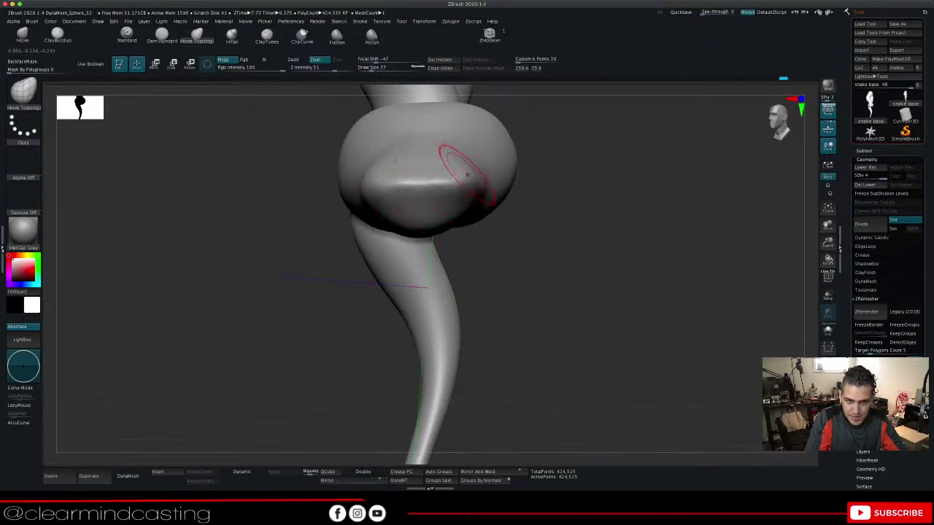
Smooth the top and front edge of the snake's snout
{"action": "right_click_drag", "start_coordinate": [467, 169], "coordinate": [462, 207]}
{"action": "mouse_move", "coordinate": [563, 193]}
{"action": "left_mouse_down"}
{"action": "mouse_move", "coordinate": [534, 174]}
{"action": "mouse_move", "coordinate": [562, 228]}
{"action": "mouse_move", "coordinate": [568, 209]}
{"action": "left_mouse_up"}
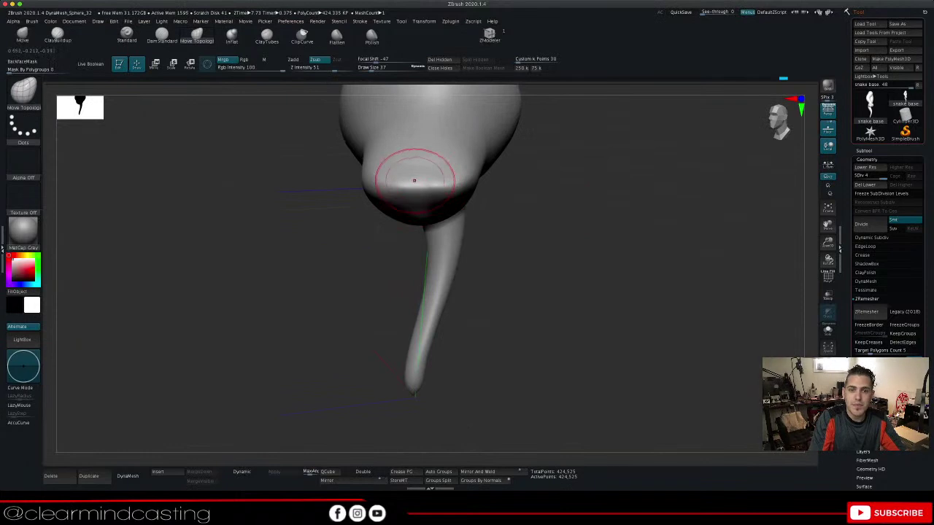
{"action": "left_click_drag", "start_coordinate": [425, 170], "coordinate": [438, 174], "text": "shift"}
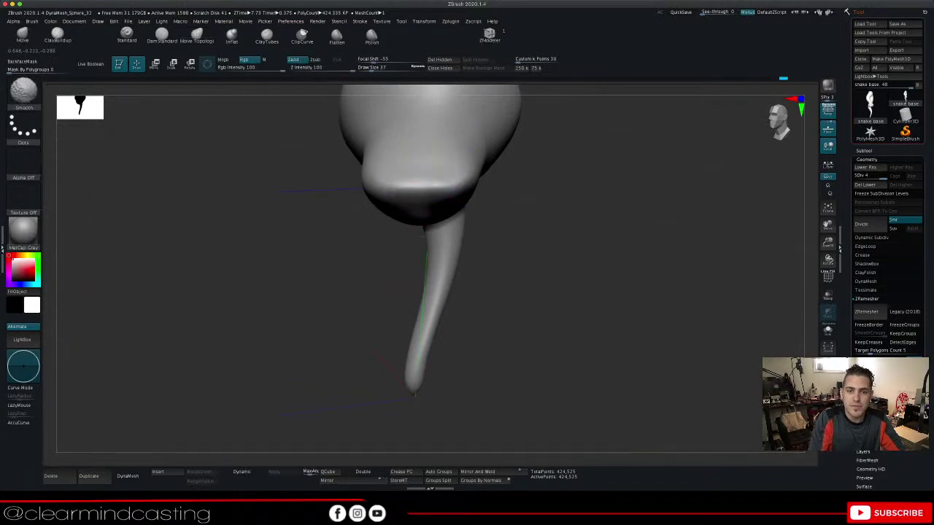
{"action": "mouse_move", "coordinate": [438, 175]}
{"action": "right_mouse_down"}
{"action": "mouse_move", "coordinate": [428, 137]}
{"action": "mouse_move", "coordinate": [435, 149]}
{"action": "right_mouse_up"}
{"action": "mouse_move", "coordinate": [410, 193]}
{"action": "left_mouse_down", "text": "shift"}
{"action": "mouse_move", "coordinate": [398, 185]}
{"action": "mouse_move", "coordinate": [420, 187]}
{"action": "left_mouse_up", "text": "shift"}
{"action": "mouse_move", "coordinate": [594, 175]}
{"action": "left_mouse_down"}
{"action": "mouse_move", "coordinate": [675, 171]}
{"action": "mouse_move", "coordinate": [650, 116]}
{"action": "mouse_move", "coordinate": [679, 208]}
{"action": "mouse_move", "coordinate": [604, 225]}
{"action": "mouse_move", "coordinate": [616, 219]}
{"action": "left_mouse_up"}
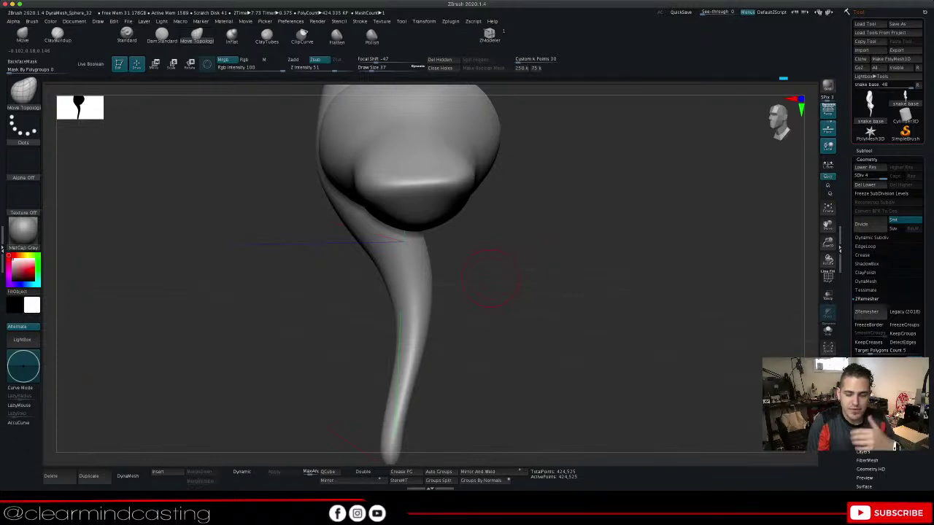
Check the snout's shape from the side and from farther away, and switch to the DamStandard brush for carving details
{"action": "left_click_drag", "start_coordinate": [488, 279], "coordinate": [520, 280]}
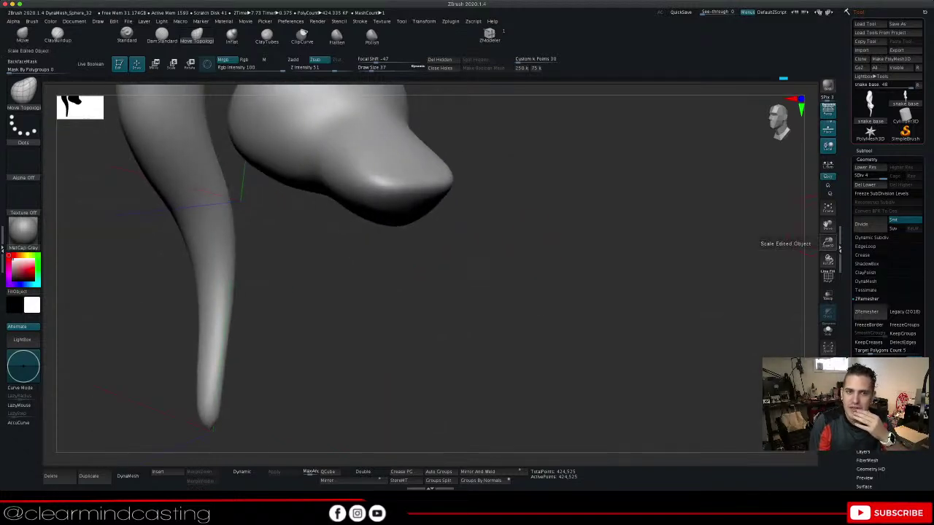
{"action": "left_click_drag", "start_coordinate": [829, 242], "coordinate": [774, 243]}
{"action": "left_click_drag", "start_coordinate": [592, 241], "coordinate": [620, 239]}
{"action": "left_click_drag", "start_coordinate": [828, 225], "coordinate": [916, 327]}
{"action": "left_click_drag", "start_coordinate": [635, 270], "coordinate": [606, 273]}
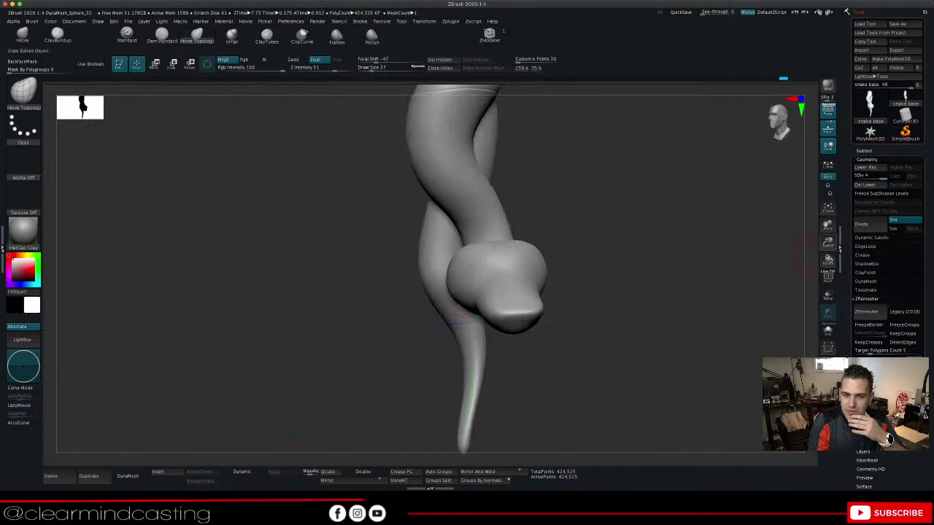
{"action": "left_click_drag", "start_coordinate": [828, 242], "coordinate": [852, 317]}
{"action": "left_click_drag", "start_coordinate": [759, 270], "coordinate": [729, 251]}
{"action": "left_click", "coordinate": [162, 35]}
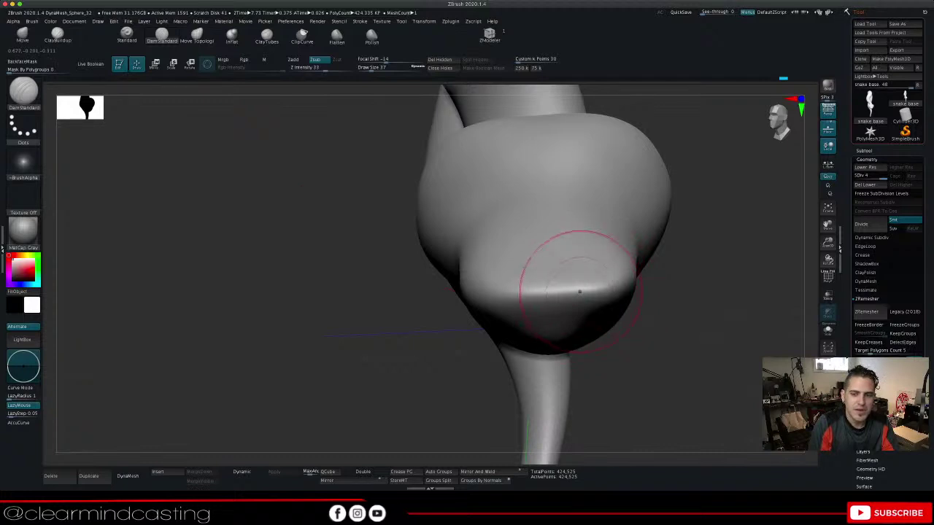
Try placing two nostril dimples close together on the snout's front edge, and undo them
{"action": "left_click", "coordinate": [580, 293]}
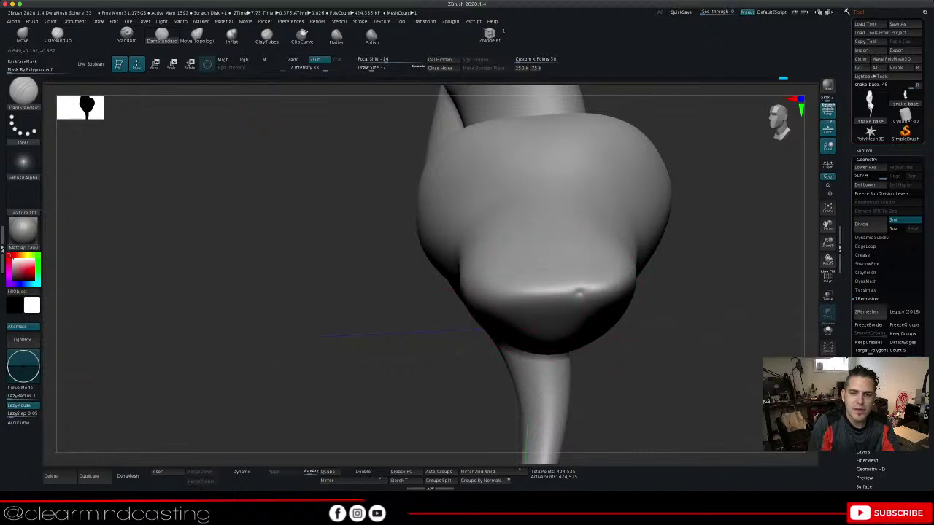
{"action": "left_click", "coordinate": [524, 294]}
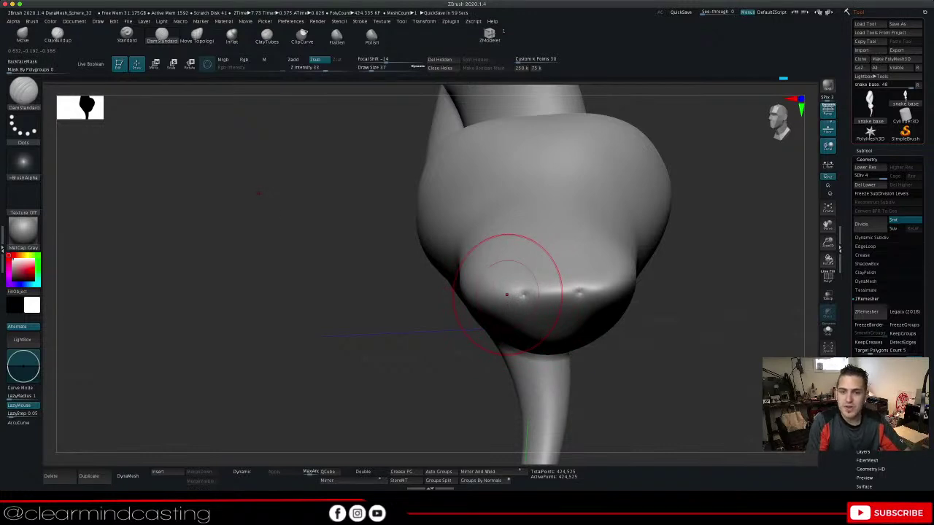
{"action": "key", "text": "ctrl+z"}
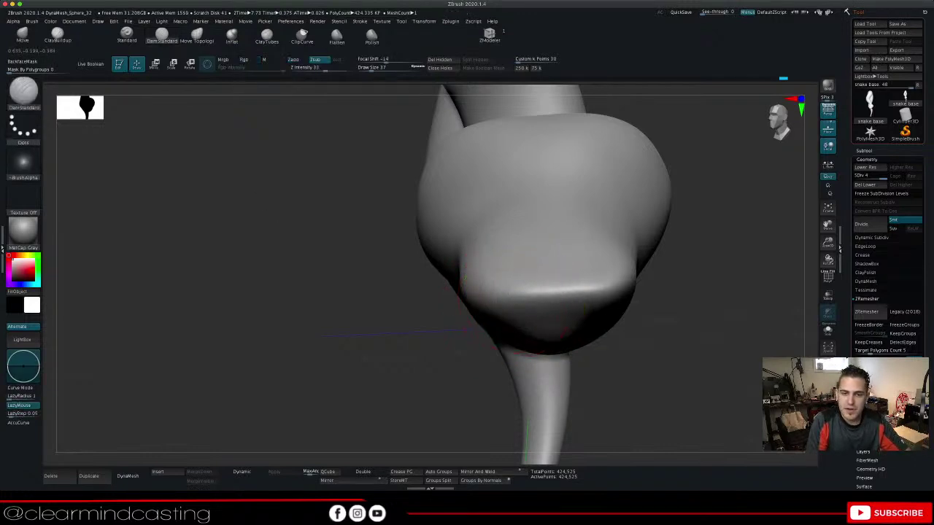
Carve two nostrils farther apart on the snout's front edge with DamStandard, undoing the excess on the last stroke
{"action": "left_click_drag", "start_coordinate": [513, 291], "coordinate": [508, 296]}
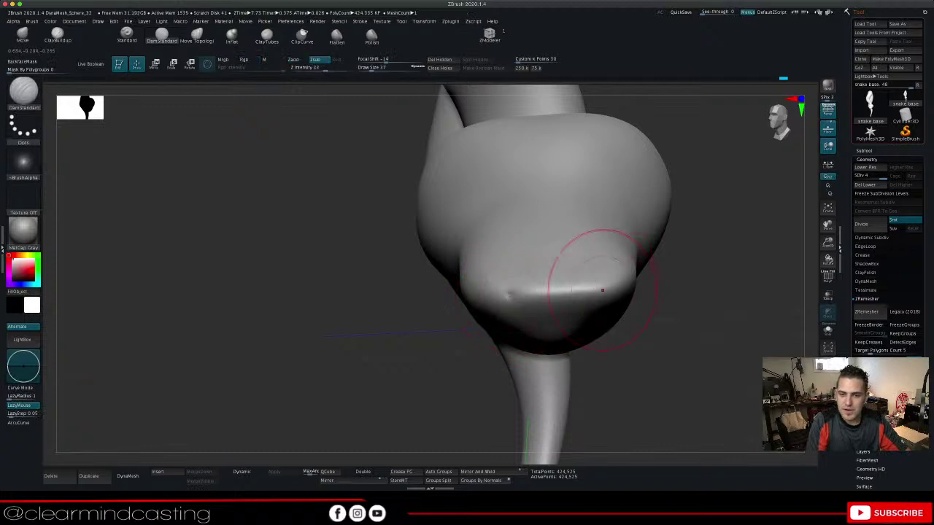
{"action": "left_click_drag", "start_coordinate": [597, 290], "coordinate": [592, 297]}
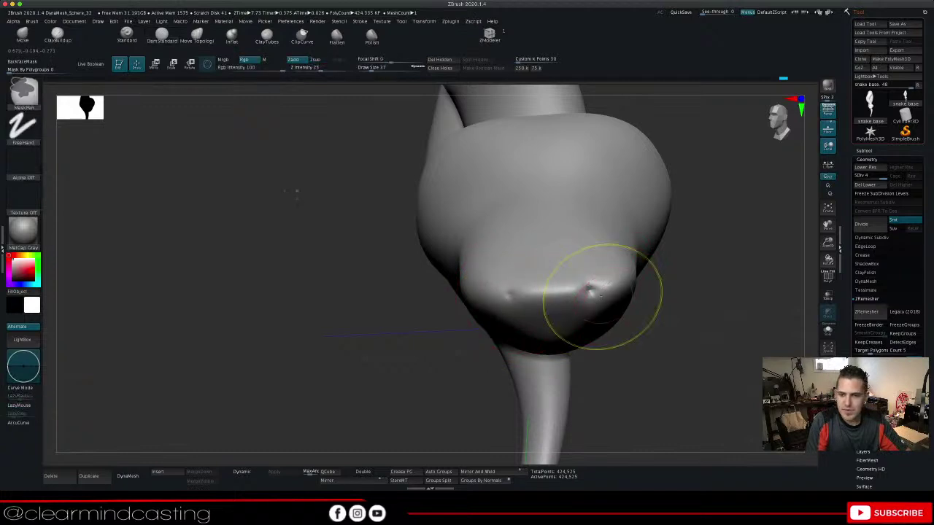
{"action": "key", "text": "ctrl+z"}
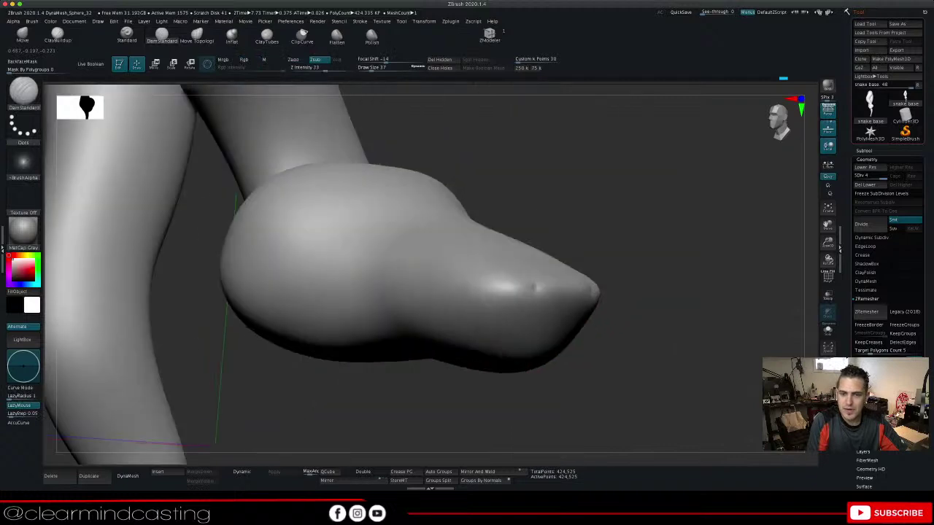
Inspect the nostrils from the front and side, and set the DamStandard draw size to 23 for the mouth line
{"action": "mouse_move", "coordinate": [686, 277]}
{"action": "left_mouse_down"}
{"action": "mouse_move", "coordinate": [503, 274]}
{"action": "mouse_move", "coordinate": [445, 284]}
{"action": "mouse_move", "coordinate": [503, 431]}
{"action": "mouse_move", "coordinate": [537, 351]}
{"action": "mouse_move", "coordinate": [577, 321]}
{"action": "mouse_move", "coordinate": [635, 317]}
{"action": "mouse_move", "coordinate": [602, 314]}
{"action": "mouse_move", "coordinate": [686, 297]}
{"action": "mouse_move", "coordinate": [525, 303]}
{"action": "left_mouse_up"}
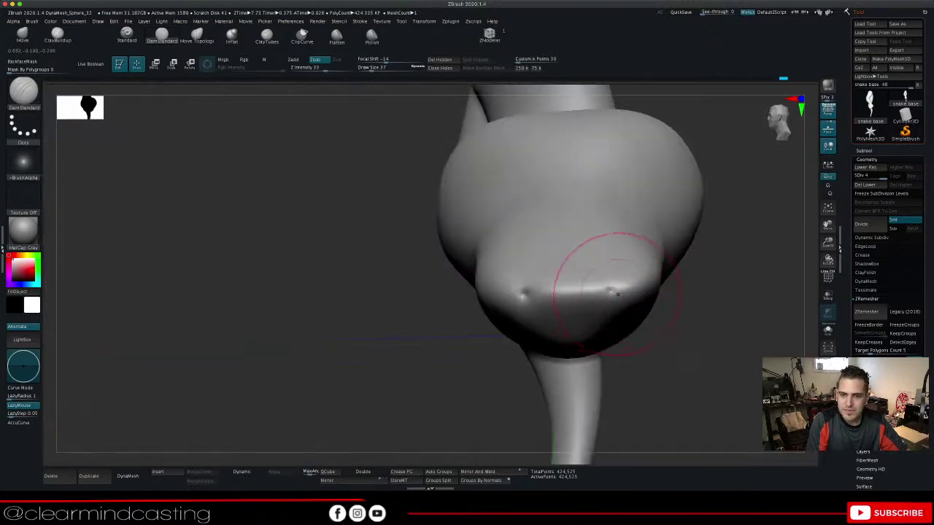
{"action": "mouse_move", "coordinate": [679, 314]}
{"action": "left_mouse_down"}
{"action": "mouse_move", "coordinate": [788, 310]}
{"action": "mouse_move", "coordinate": [740, 301]}
{"action": "left_mouse_up"}
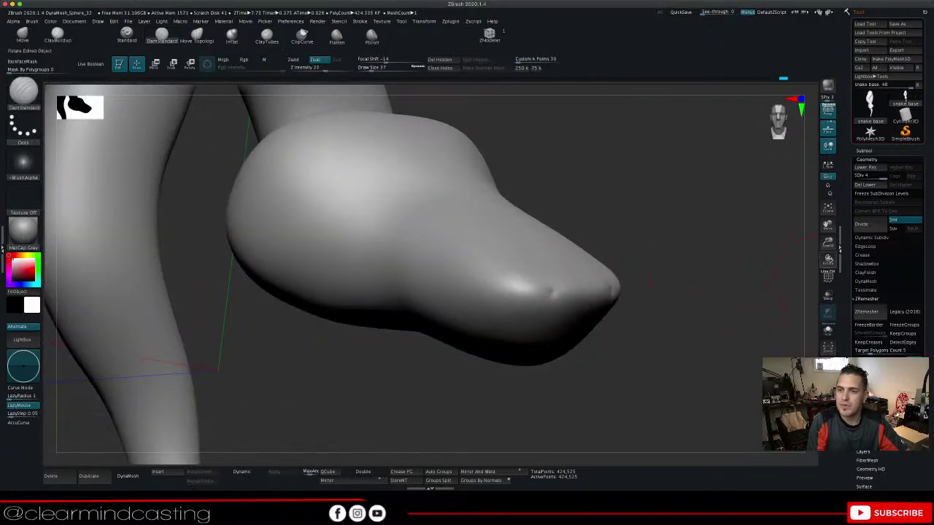
{"action": "left_click_drag", "start_coordinate": [828, 242], "coordinate": [802, 205]}
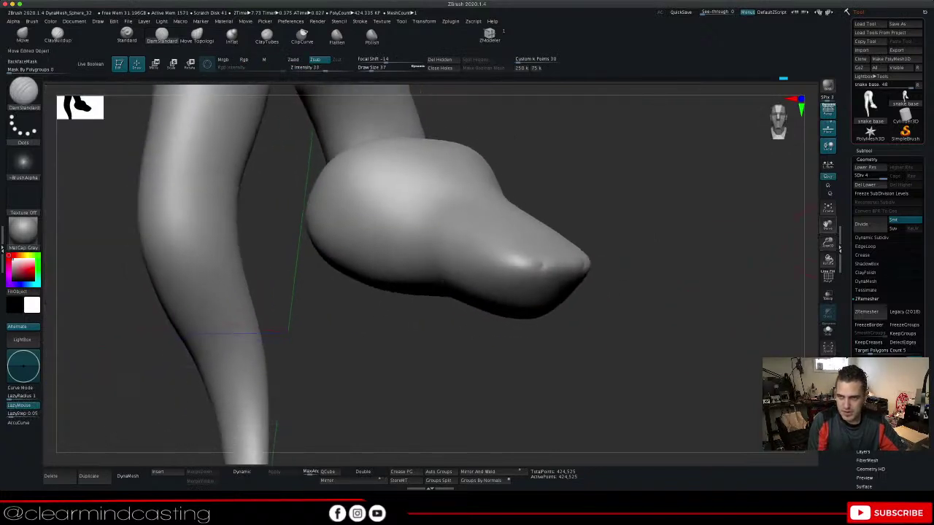
{"action": "left_click_drag", "start_coordinate": [700, 292], "coordinate": [745, 284]}
{"action": "left_click_drag", "start_coordinate": [699, 264], "coordinate": [684, 262]}
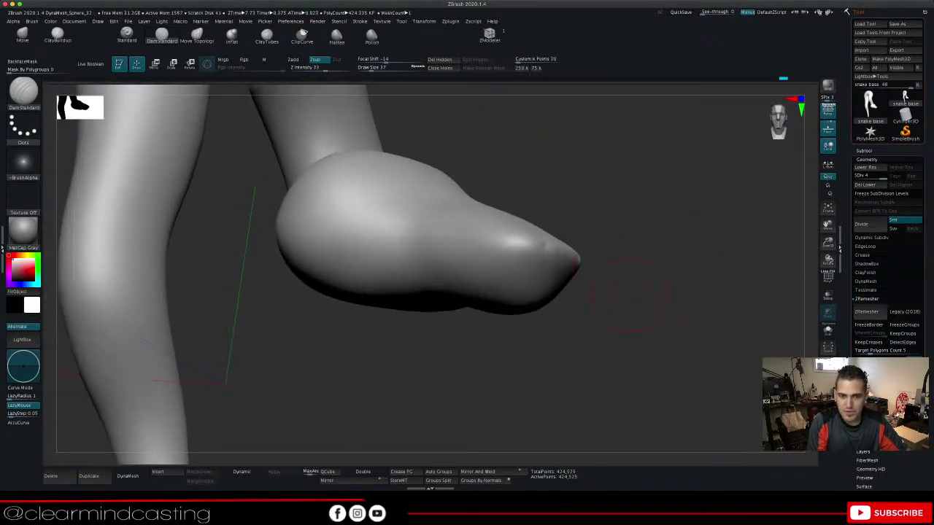
{"action": "mouse_move", "coordinate": [633, 294]}
{"action": "left_mouse_down"}
{"action": "mouse_move", "coordinate": [663, 295]}
{"action": "mouse_move", "coordinate": [613, 281]}
{"action": "mouse_move", "coordinate": [639, 277]}
{"action": "left_mouse_up"}
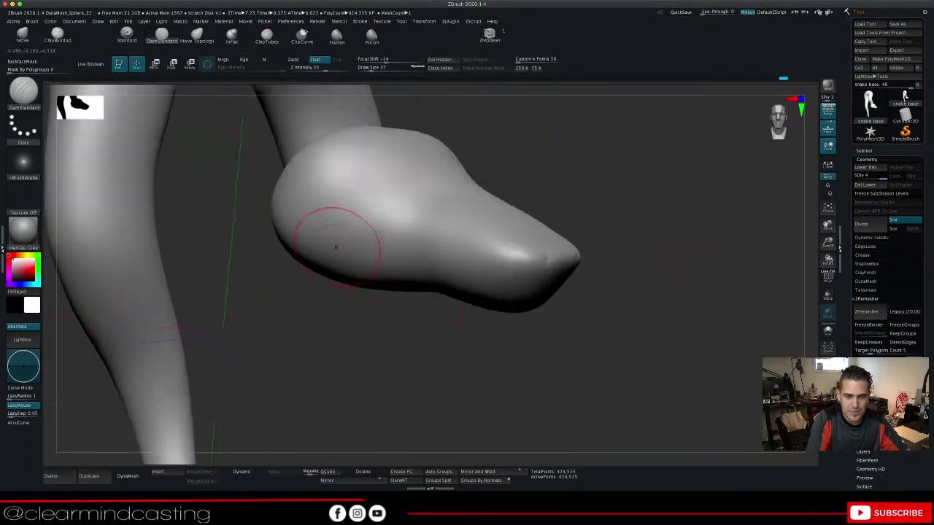
{"action": "key", "text": "space"}
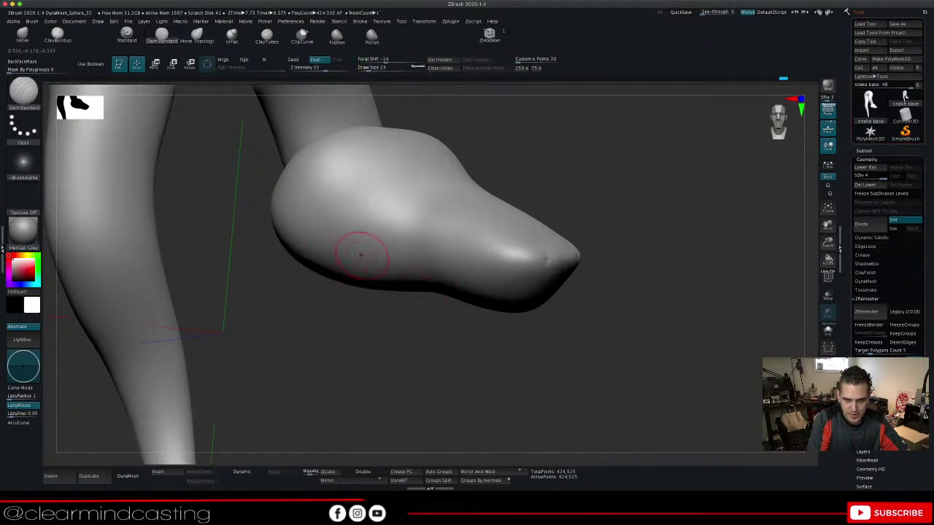
{"action": "left_click_drag", "start_coordinate": [436, 343], "coordinate": [441, 346]}
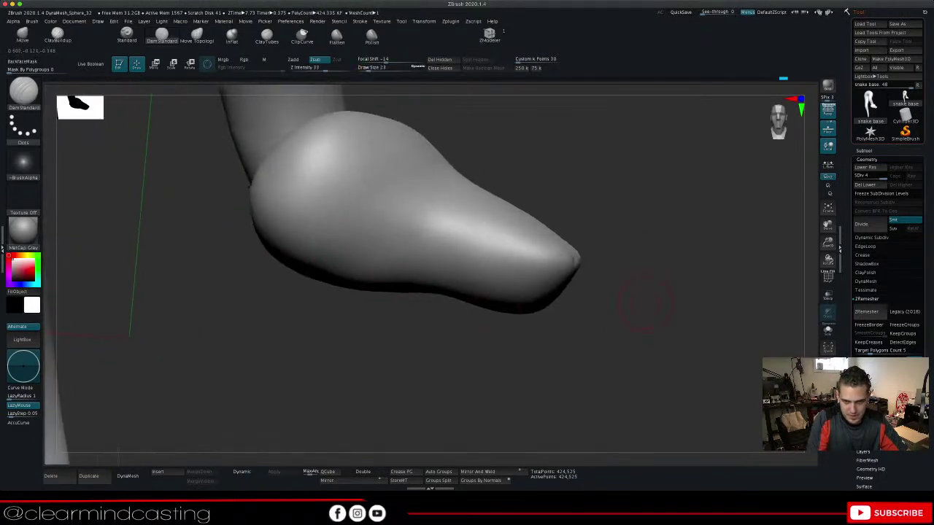
{"action": "mouse_move", "coordinate": [645, 303]}
{"action": "left_mouse_down"}
{"action": "mouse_move", "coordinate": [673, 304]}
{"action": "mouse_move", "coordinate": [653, 303]}
{"action": "left_mouse_up"}
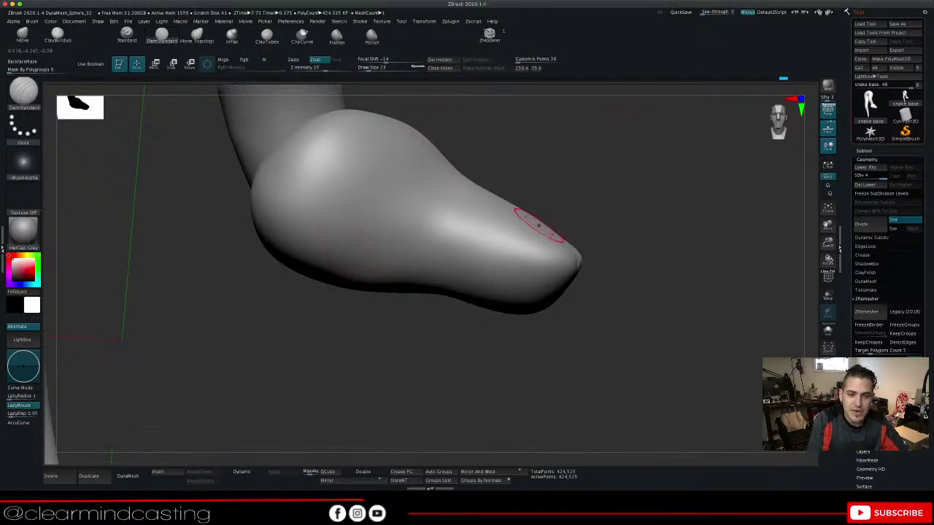
Try carving the mouth line along the side of the head to the snout, and undo the stroke
{"action": "mouse_move", "coordinate": [344, 242]}
{"action": "left_mouse_down"}
{"action": "mouse_move", "coordinate": [407, 247]}
{"action": "mouse_move", "coordinate": [539, 301]}
{"action": "left_mouse_up"}
{"action": "mouse_move", "coordinate": [600, 224]}
{"action": "left_mouse_down"}
{"action": "mouse_move", "coordinate": [627, 229]}
{"action": "mouse_move", "coordinate": [585, 227]}
{"action": "left_mouse_up"}
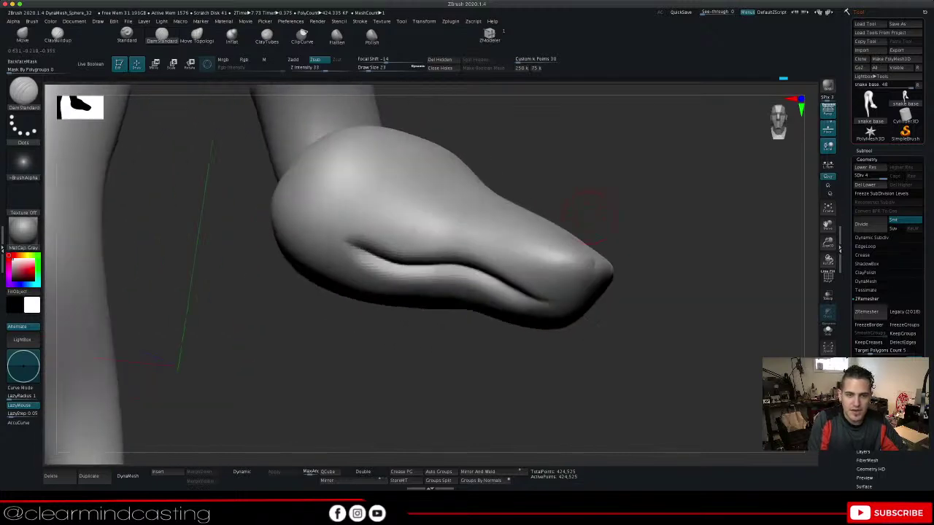
{"action": "key", "text": "ctrl+z"}
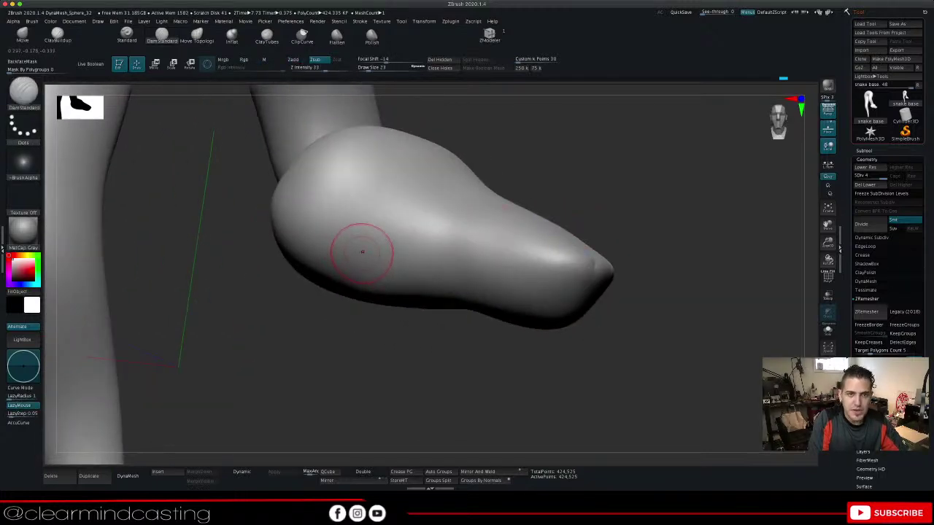
Try a fainter mouth line along the jaw with Z Intensity 10, and undo the stroke
{"action": "left_click_drag", "start_coordinate": [325, 69], "coordinate": [312, 69]}
{"action": "left_click_drag", "start_coordinate": [345, 251], "coordinate": [444, 279]}
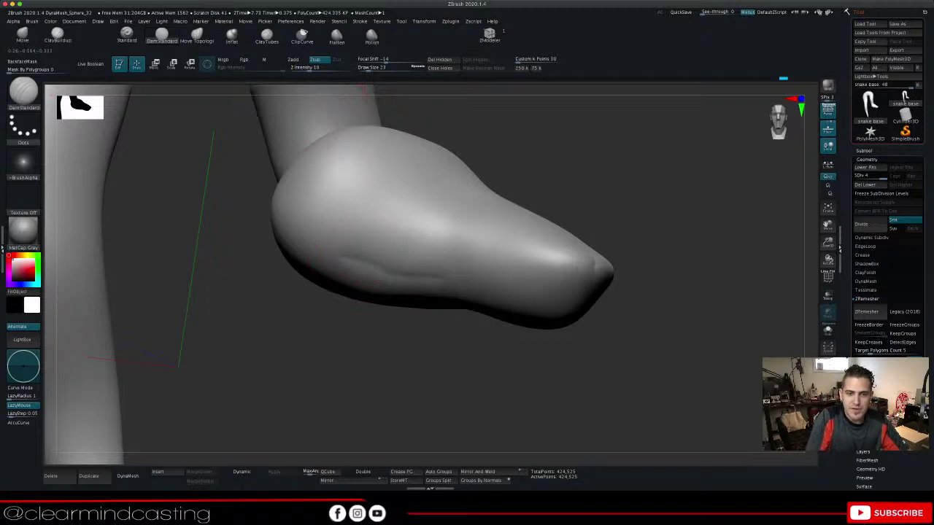
{"action": "key", "text": "ctrl+z"}
Try the mouth line along the side of the head with Z Intensity 15, and undo the stroke
{"action": "left_click", "coordinate": [315, 68]}
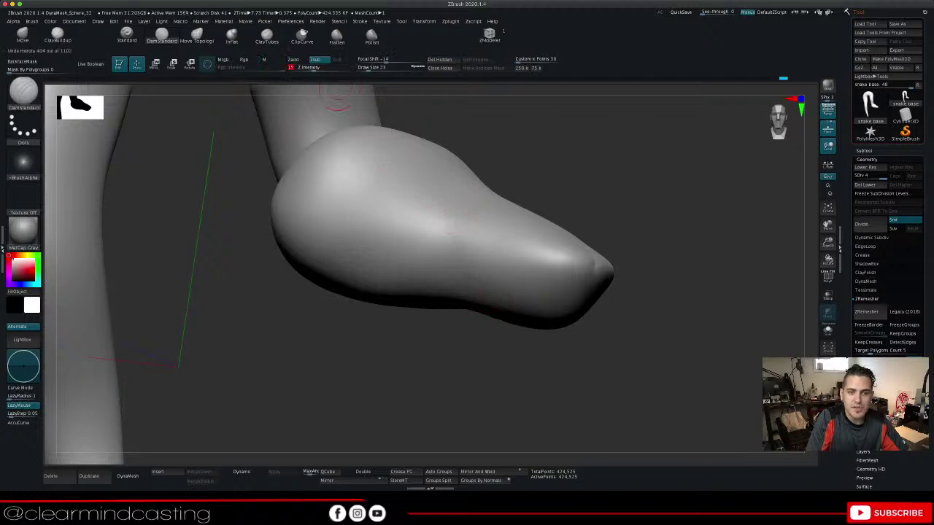
{"action": "left_click_drag", "start_coordinate": [345, 262], "coordinate": [512, 290]}
{"action": "mouse_move", "coordinate": [541, 372]}
{"action": "left_mouse_down"}
{"action": "mouse_move", "coordinate": [515, 281]}
{"action": "mouse_move", "coordinate": [478, 365]}
{"action": "left_mouse_up"}
{"action": "key", "text": "ctrl+z"}
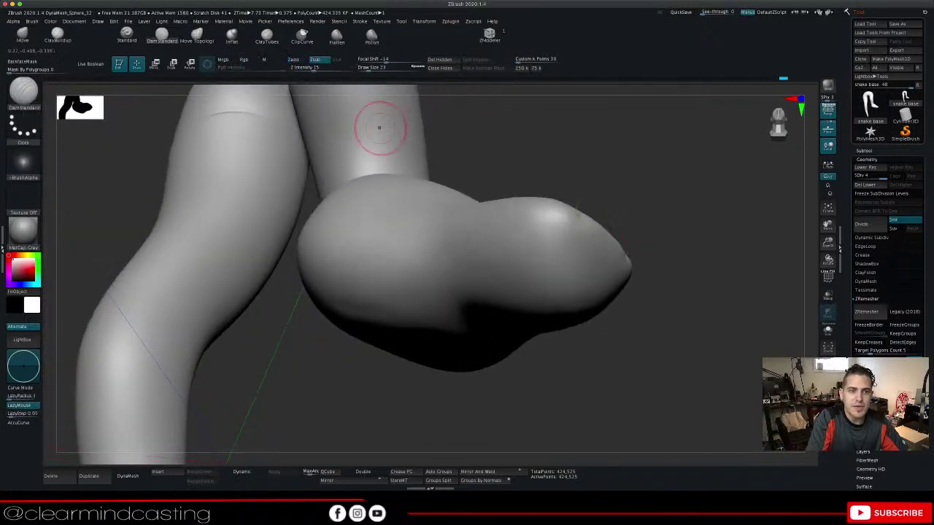
Try the mouth line along the side of the head with Z Intensity 23, and undo the stroke
{"action": "left_click", "coordinate": [317, 68]}
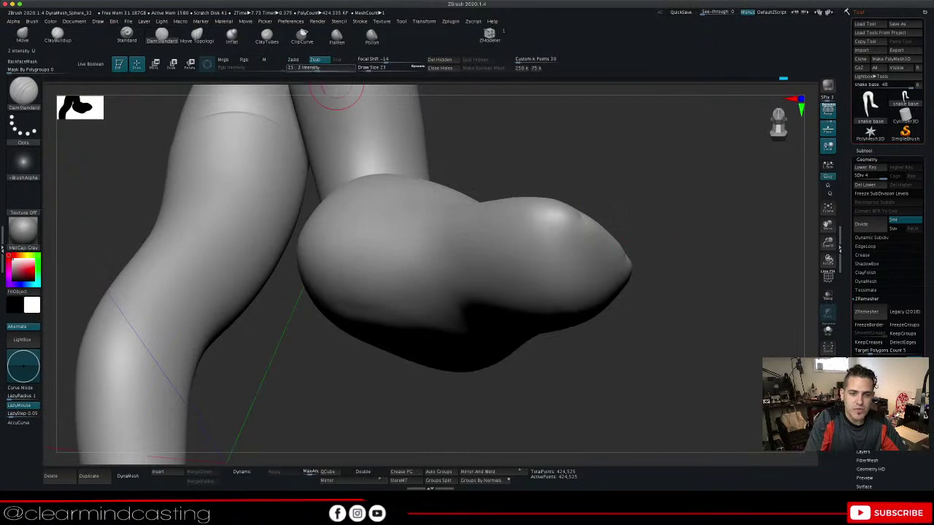
{"action": "left_click_drag", "start_coordinate": [365, 285], "coordinate": [473, 262]}
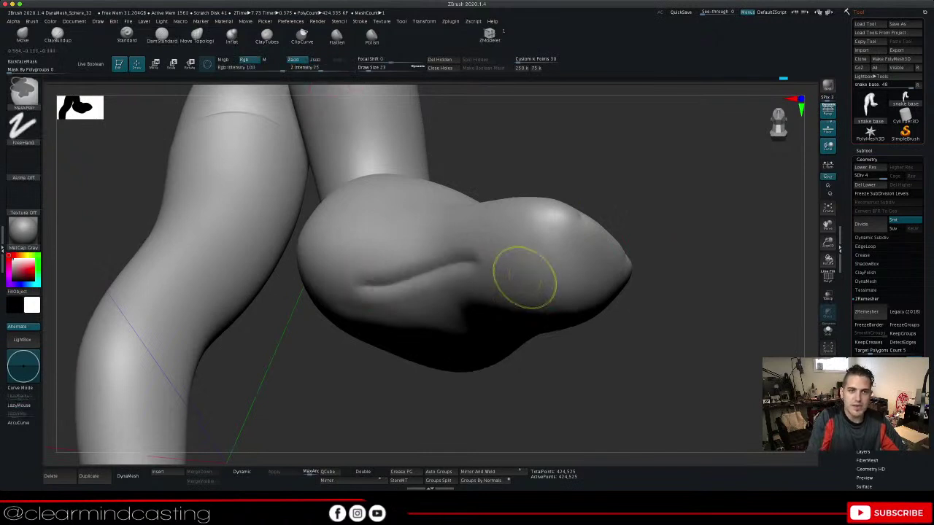
{"action": "key", "text": "ctrl+z"}
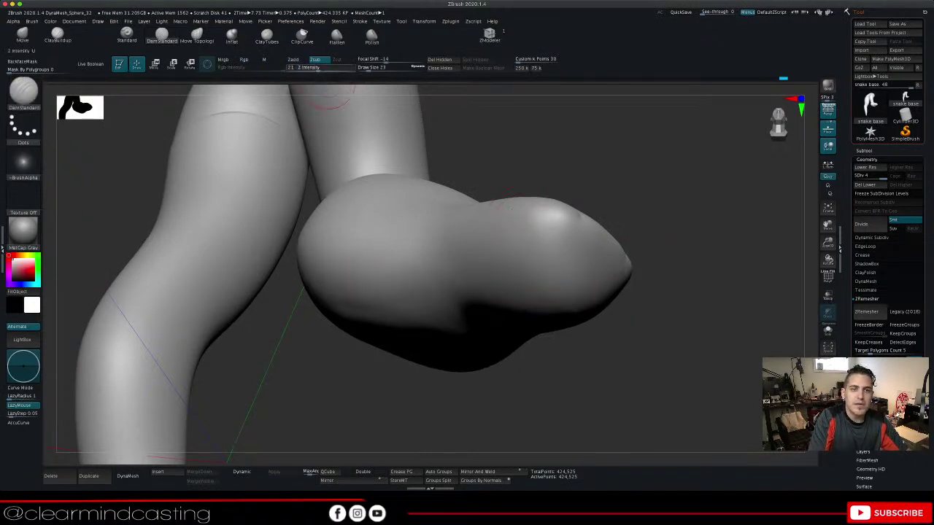
Lower the DamStandard Z Intensity to 19, try a short mouth line on the rear jaw, and undo the stroke
{"action": "left_click_drag", "start_coordinate": [326, 69], "coordinate": [324, 69]}
{"action": "left_click_drag", "start_coordinate": [383, 286], "coordinate": [452, 254]}
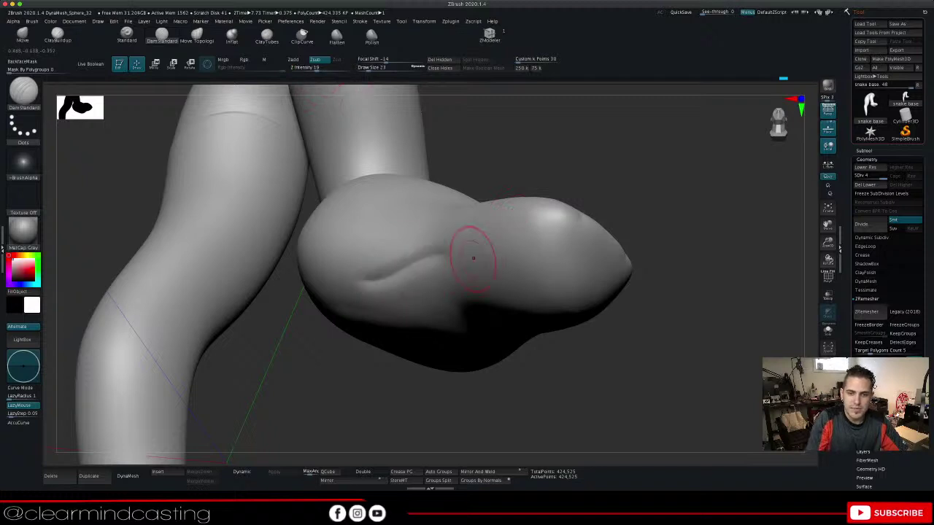
{"action": "mouse_move", "coordinate": [660, 164]}
{"action": "left_mouse_down"}
{"action": "mouse_move", "coordinate": [682, 219]}
{"action": "mouse_move", "coordinate": [719, 229]}
{"action": "mouse_move", "coordinate": [667, 237]}
{"action": "mouse_move", "coordinate": [691, 249]}
{"action": "left_mouse_up"}
{"action": "key", "text": "ctrl+z"}
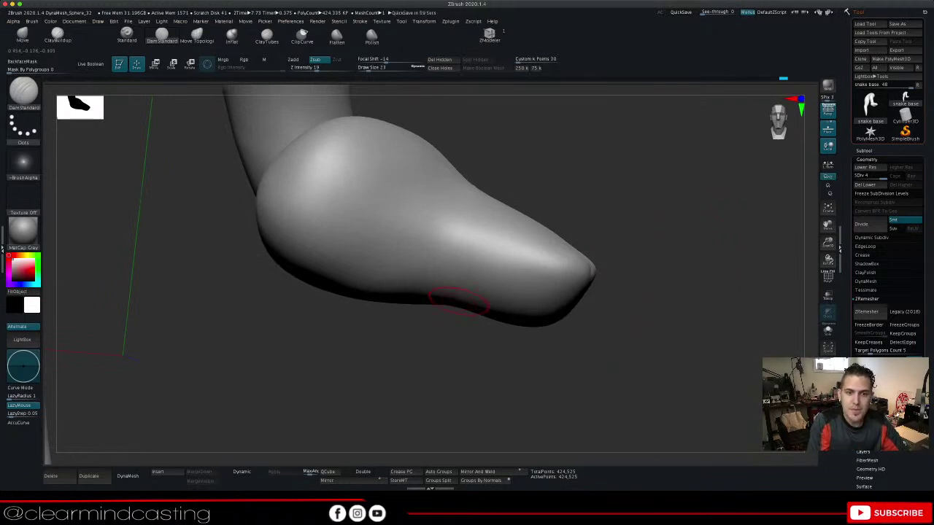
Try several full-length mouth lines from the back of the jaw to the snout, undoing each stroke
{"action": "left_click_drag", "start_coordinate": [356, 246], "coordinate": [545, 300]}
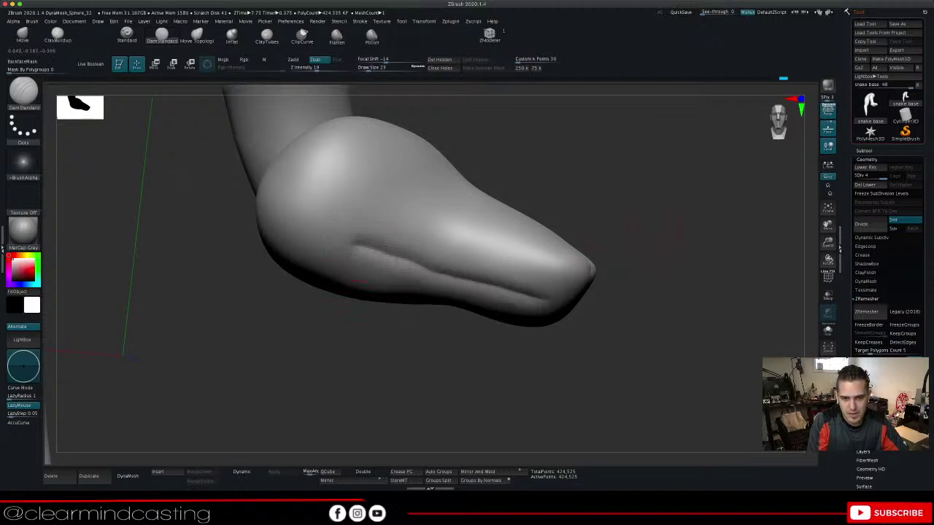
{"action": "mouse_move", "coordinate": [667, 248]}
{"action": "left_mouse_down"}
{"action": "mouse_move", "coordinate": [678, 232]}
{"action": "mouse_move", "coordinate": [651, 218]}
{"action": "left_mouse_up"}
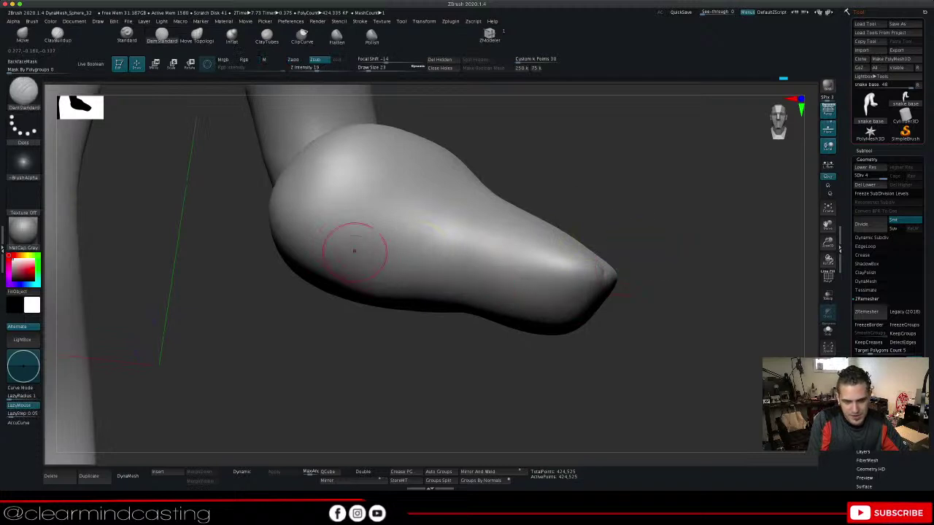
{"action": "mouse_move", "coordinate": [360, 252]}
{"action": "left_mouse_down"}
{"action": "mouse_move", "coordinate": [443, 270]}
{"action": "mouse_move", "coordinate": [563, 313]}
{"action": "left_mouse_up"}
{"action": "mouse_move", "coordinate": [679, 212]}
{"action": "left_mouse_down"}
{"action": "mouse_move", "coordinate": [605, 226]}
{"action": "mouse_move", "coordinate": [690, 213]}
{"action": "mouse_move", "coordinate": [591, 168]}
{"action": "mouse_move", "coordinate": [632, 244]}
{"action": "mouse_move", "coordinate": [679, 282]}
{"action": "left_mouse_up"}
{"action": "key", "text": "ctrl+z"}
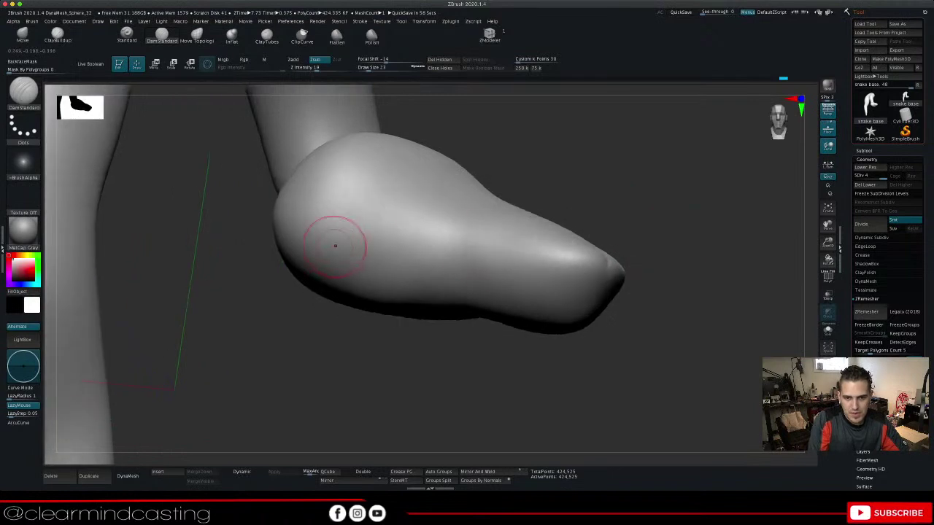
{"action": "left_click_drag", "start_coordinate": [590, 202], "coordinate": [614, 254]}
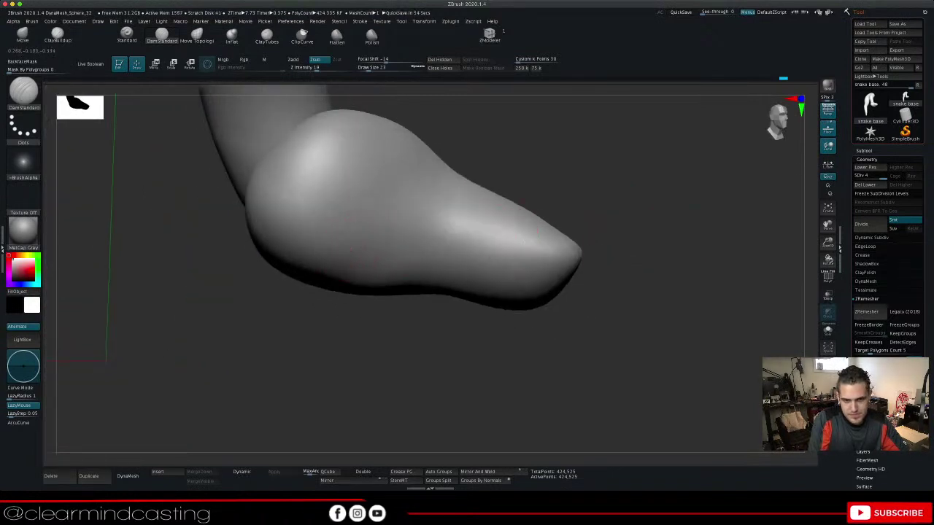
{"action": "mouse_move", "coordinate": [358, 248]}
{"action": "left_mouse_down"}
{"action": "mouse_move", "coordinate": [525, 281]}
{"action": "mouse_move", "coordinate": [611, 257]}
{"action": "left_mouse_up"}
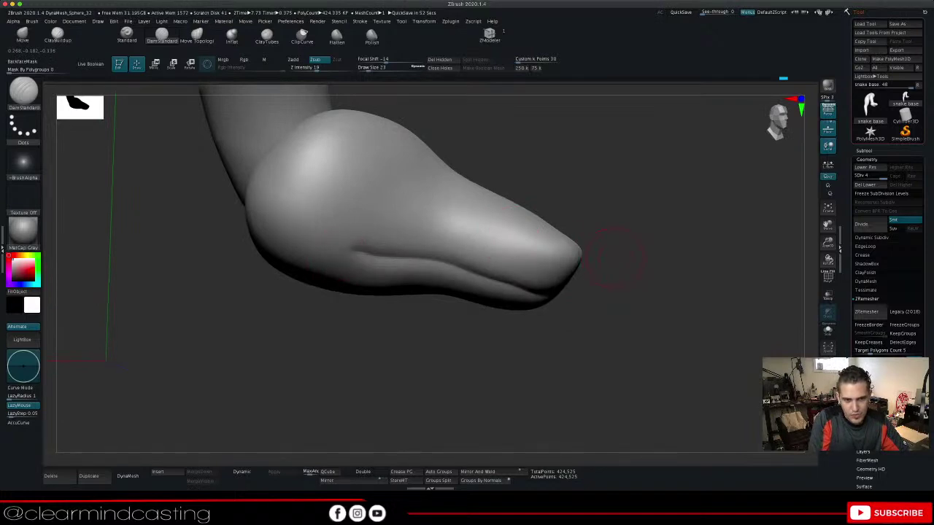
{"action": "key", "text": "ctrl+z"}
{"action": "mouse_move", "coordinate": [349, 241]}
{"action": "left_mouse_down"}
{"action": "mouse_move", "coordinate": [391, 268]}
{"action": "mouse_move", "coordinate": [559, 300]}
{"action": "left_mouse_up"}
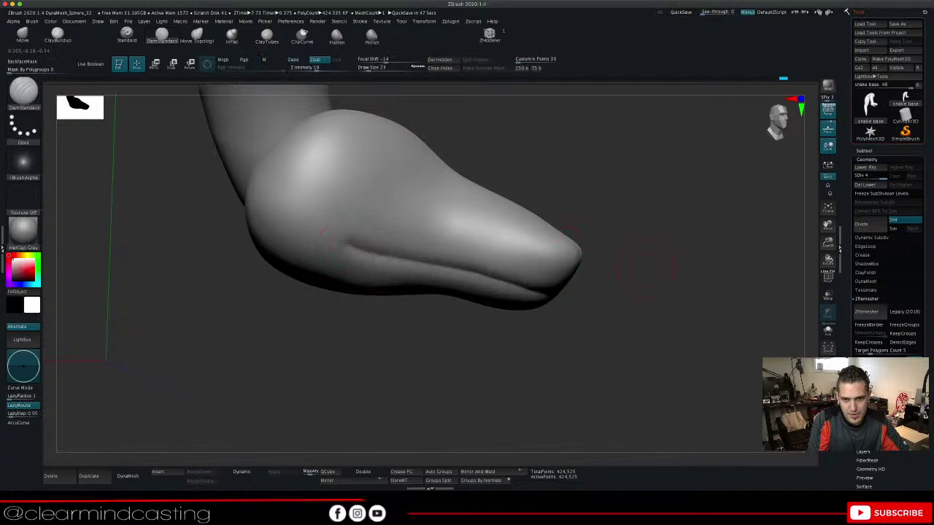
{"action": "mouse_move", "coordinate": [648, 266]}
{"action": "left_mouse_down"}
{"action": "mouse_move", "coordinate": [570, 248]}
{"action": "mouse_move", "coordinate": [646, 264]}
{"action": "mouse_move", "coordinate": [651, 254]}
{"action": "mouse_move", "coordinate": [639, 266]}
{"action": "mouse_move", "coordinate": [652, 266]}
{"action": "left_mouse_up"}
{"action": "key", "text": "ctrl+z"}
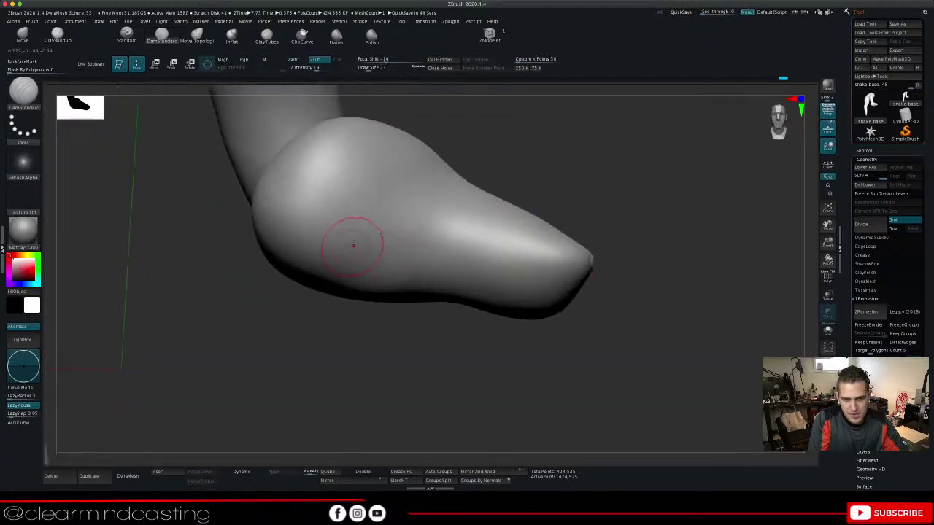
Carve the mouth line from the back of the jaw to the snout and smooth its rear end
{"action": "left_click_drag", "start_coordinate": [357, 248], "coordinate": [591, 310]}
{"action": "mouse_move", "coordinate": [678, 244]}
{"action": "left_mouse_down"}
{"action": "mouse_move", "coordinate": [633, 247]}
{"action": "mouse_move", "coordinate": [683, 256]}
{"action": "mouse_move", "coordinate": [668, 251]}
{"action": "left_mouse_up"}
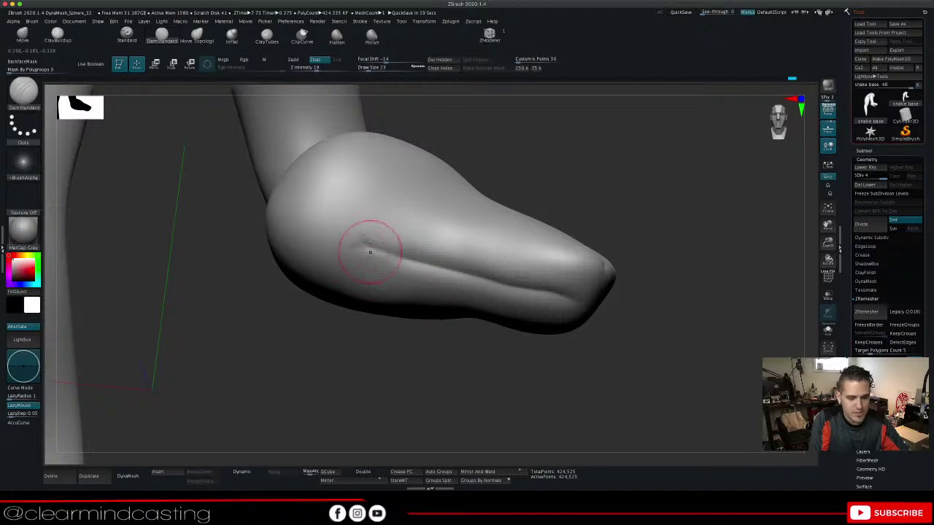
{"action": "left_click_drag", "start_coordinate": [352, 249], "coordinate": [381, 250], "text": "shift"}
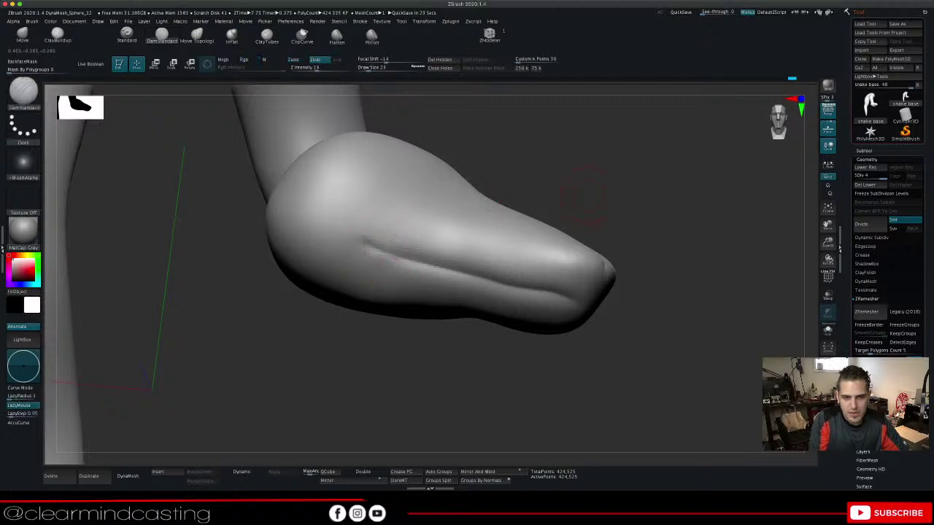
{"action": "mouse_move", "coordinate": [584, 212]}
{"action": "left_mouse_down"}
{"action": "mouse_move", "coordinate": [678, 252]}
{"action": "mouse_move", "coordinate": [657, 247]}
{"action": "left_mouse_up"}
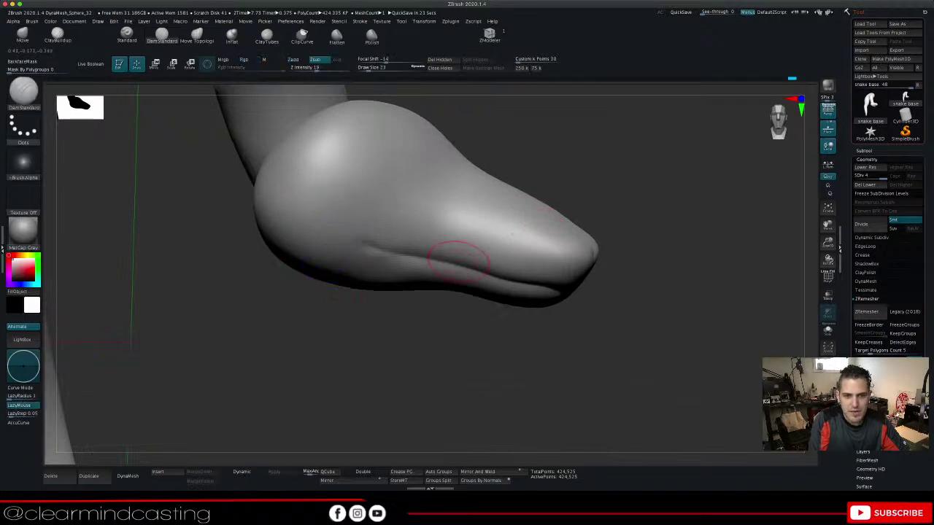
{"action": "mouse_move", "coordinate": [620, 336]}
{"action": "left_mouse_down"}
{"action": "mouse_move", "coordinate": [657, 248]}
{"action": "mouse_move", "coordinate": [650, 255]}
{"action": "mouse_move", "coordinate": [635, 222]}
{"action": "mouse_move", "coordinate": [642, 227]}
{"action": "left_mouse_up"}
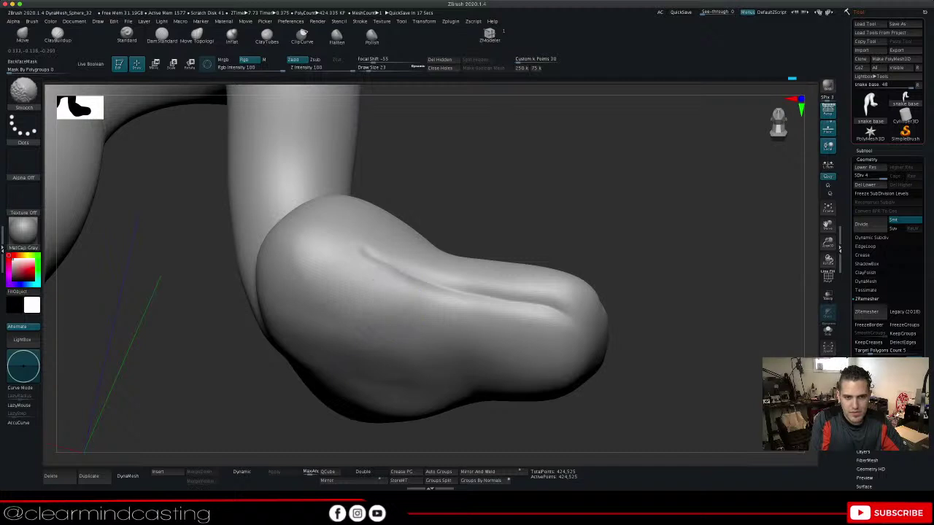
{"action": "left_click_drag", "start_coordinate": [552, 204], "coordinate": [569, 244]}
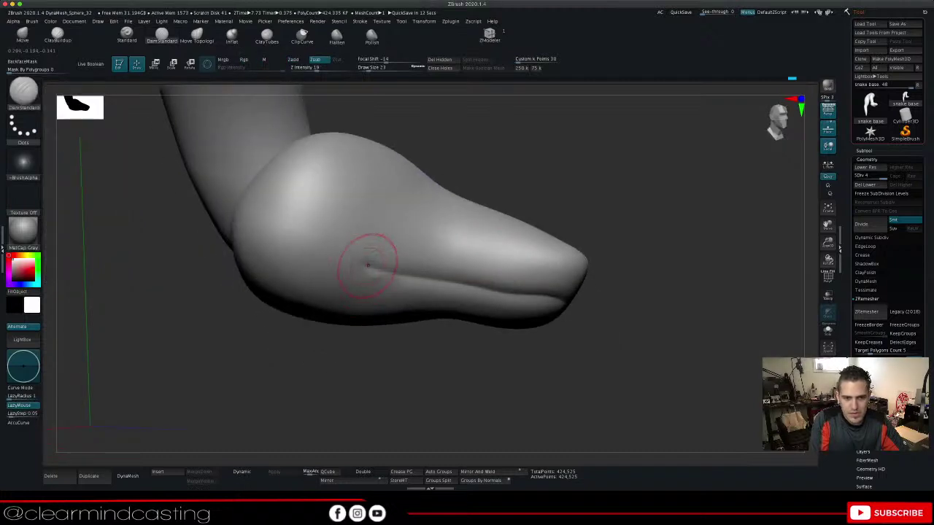
Continue the mouth line around the front of the snout with DamStandard, joining it to the line carved along the side
{"action": "left_click_drag", "start_coordinate": [628, 232], "coordinate": [638, 292]}
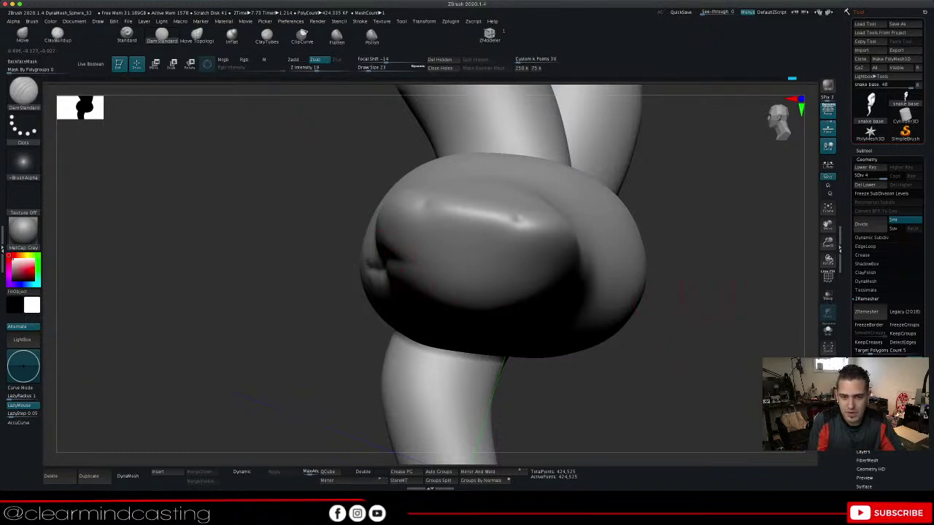
{"action": "mouse_move", "coordinate": [708, 292]}
{"action": "left_mouse_down"}
{"action": "mouse_move", "coordinate": [737, 329]}
{"action": "mouse_move", "coordinate": [723, 310]}
{"action": "left_mouse_up"}
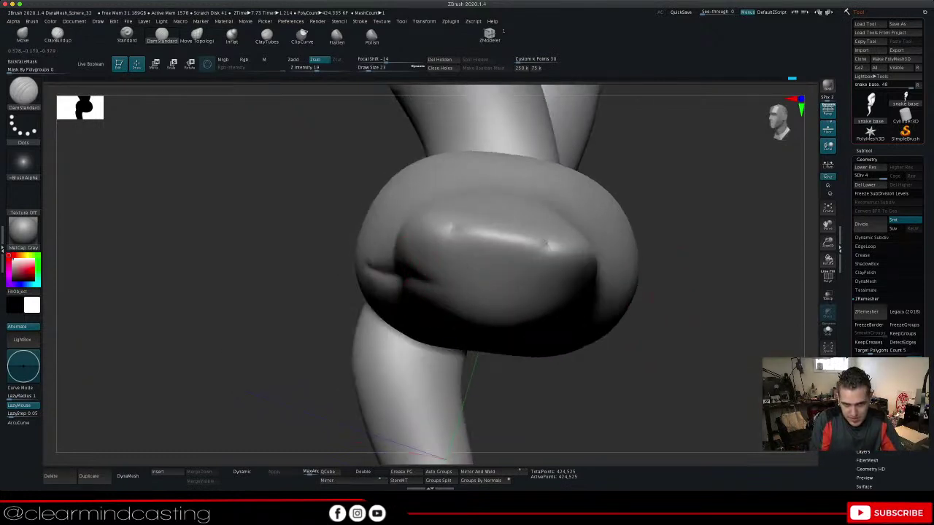
{"action": "mouse_move", "coordinate": [423, 281]}
{"action": "left_mouse_down"}
{"action": "mouse_move", "coordinate": [500, 273]}
{"action": "mouse_move", "coordinate": [520, 280]}
{"action": "mouse_move", "coordinate": [534, 303]}
{"action": "left_mouse_up"}
{"action": "left_click_drag", "start_coordinate": [678, 301], "coordinate": [584, 296]}
{"action": "left_click_drag", "start_coordinate": [394, 312], "coordinate": [419, 309]}
{"action": "left_click_drag", "start_coordinate": [521, 280], "coordinate": [554, 296]}
{"action": "mouse_move", "coordinate": [350, 314]}
{"action": "left_mouse_down"}
{"action": "mouse_move", "coordinate": [576, 321]}
{"action": "mouse_move", "coordinate": [547, 317]}
{"action": "left_mouse_up"}
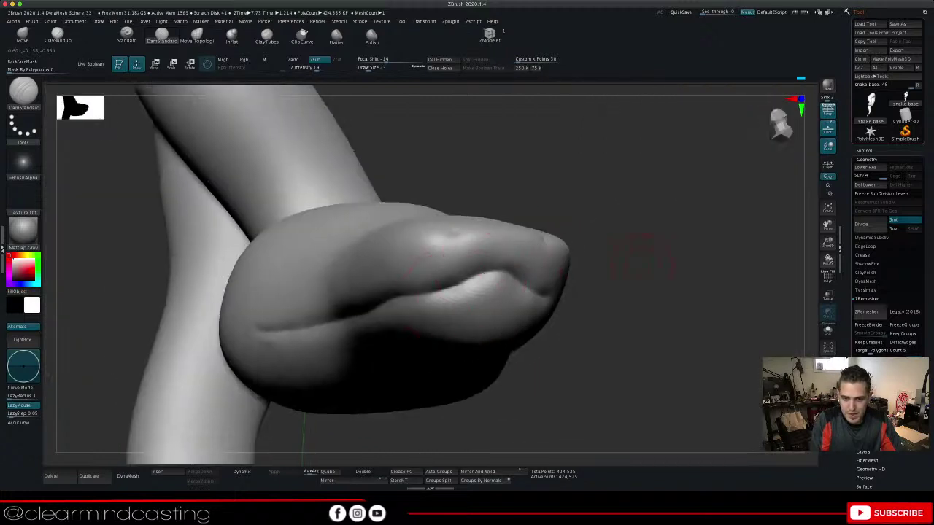
Try extending the mouth line from the snout onto the uncarved side of the head, and undo the stroke
{"action": "left_click_drag", "start_coordinate": [642, 255], "coordinate": [544, 270]}
{"action": "mouse_move", "coordinate": [627, 292]}
{"action": "left_mouse_down"}
{"action": "mouse_move", "coordinate": [712, 328]}
{"action": "mouse_move", "coordinate": [730, 305]}
{"action": "mouse_move", "coordinate": [706, 272]}
{"action": "mouse_move", "coordinate": [529, 270]}
{"action": "mouse_move", "coordinate": [522, 255]}
{"action": "mouse_move", "coordinate": [762, 263]}
{"action": "mouse_move", "coordinate": [675, 274]}
{"action": "mouse_move", "coordinate": [489, 259]}
{"action": "left_mouse_up"}
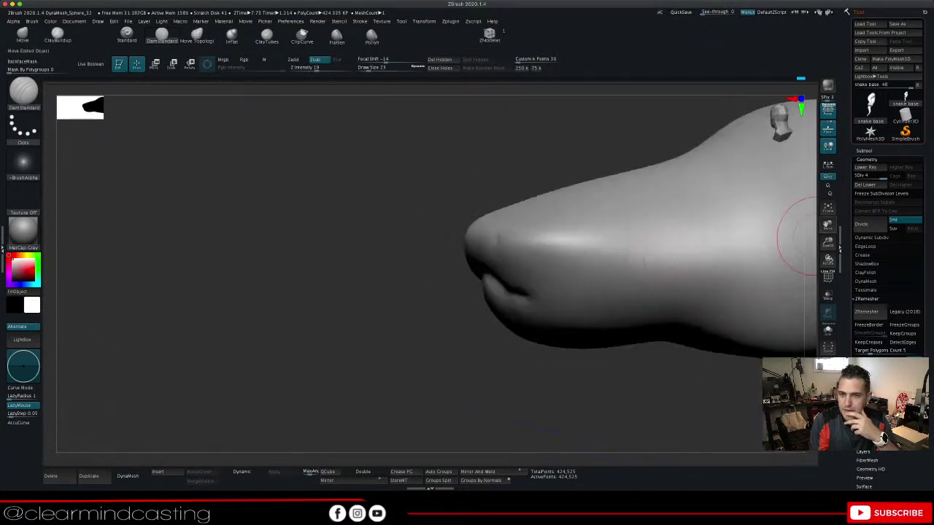
{"action": "left_click_drag", "start_coordinate": [828, 226], "coordinate": [574, 165]}
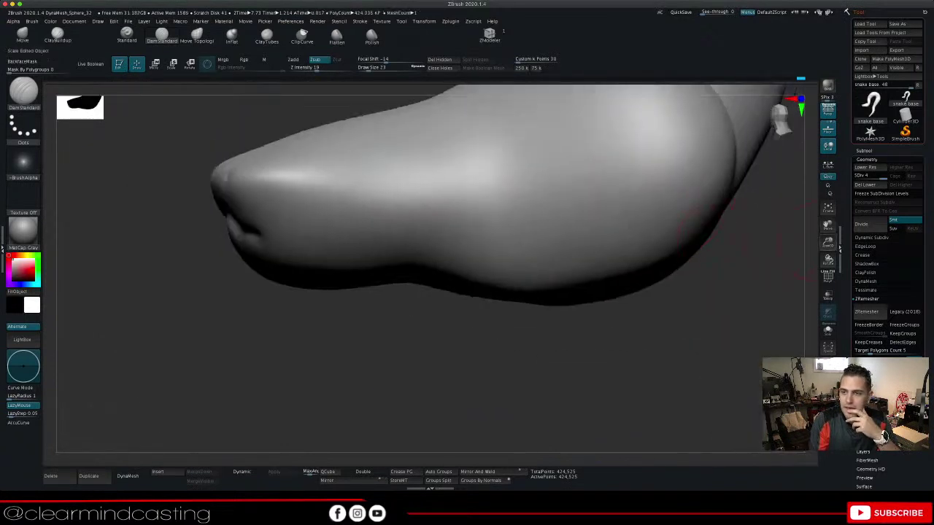
{"action": "left_click_drag", "start_coordinate": [828, 242], "coordinate": [827, 225]}
{"action": "left_click_drag", "start_coordinate": [642, 306], "coordinate": [639, 256]}
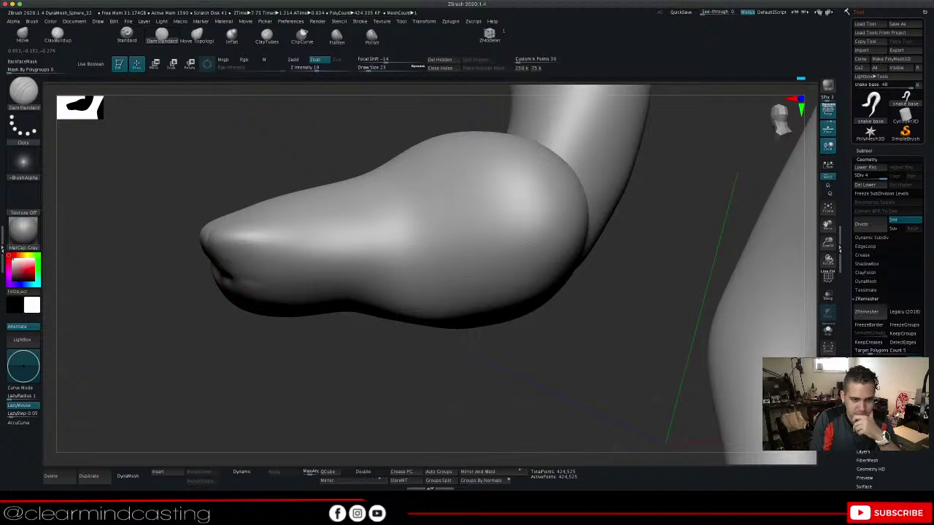
{"action": "left_click_drag", "start_coordinate": [229, 278], "coordinate": [272, 276]}
{"action": "key", "text": "ctrl+z"}
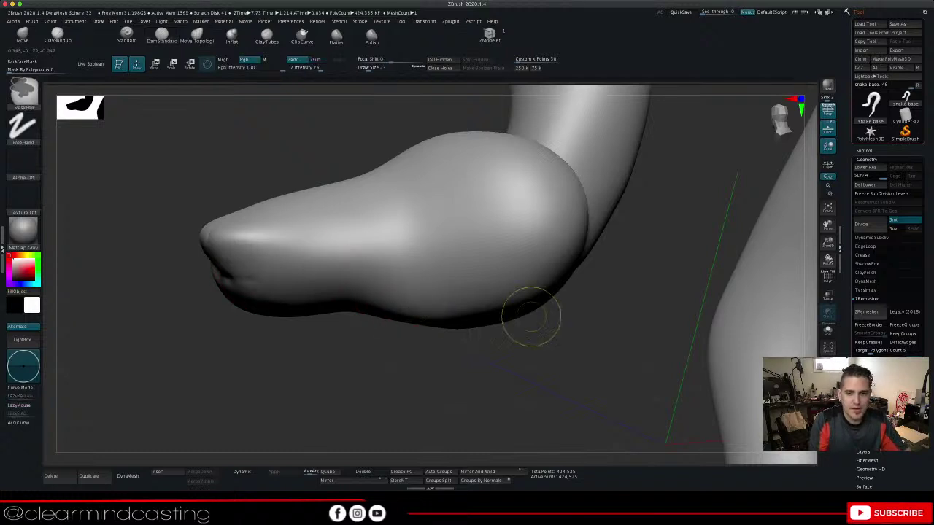
Carve a matching mouth line on the uncarved side, from the back of the jaw to the front of the snout
{"action": "mouse_move", "coordinate": [584, 329]}
{"action": "left_mouse_down"}
{"action": "mouse_move", "coordinate": [649, 318]}
{"action": "mouse_move", "coordinate": [577, 332]}
{"action": "mouse_move", "coordinate": [782, 254]}
{"action": "left_mouse_up"}
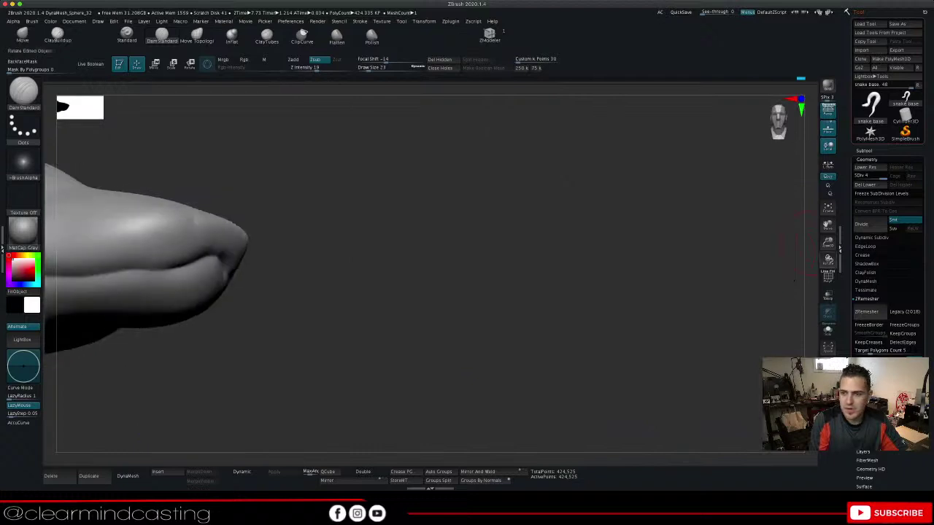
{"action": "left_click_drag", "start_coordinate": [626, 251], "coordinate": [606, 257]}
{"action": "left_click_drag", "start_coordinate": [829, 225], "coordinate": [927, 233]}
{"action": "mouse_move", "coordinate": [828, 226]}
{"action": "left_mouse_down"}
{"action": "mouse_move", "coordinate": [857, 255]}
{"action": "mouse_move", "coordinate": [879, 251]}
{"action": "mouse_move", "coordinate": [807, 267]}
{"action": "left_mouse_up"}
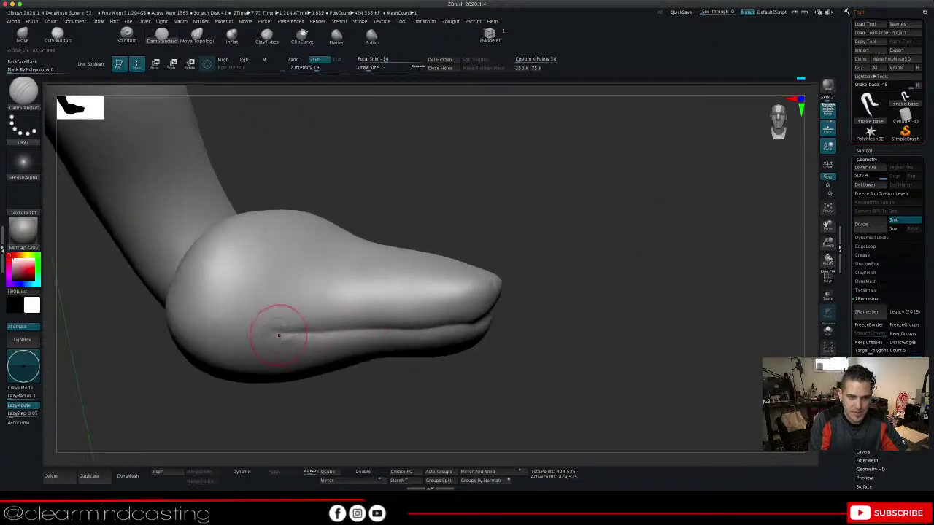
{"action": "left_click_drag", "start_coordinate": [539, 272], "coordinate": [314, 272]}
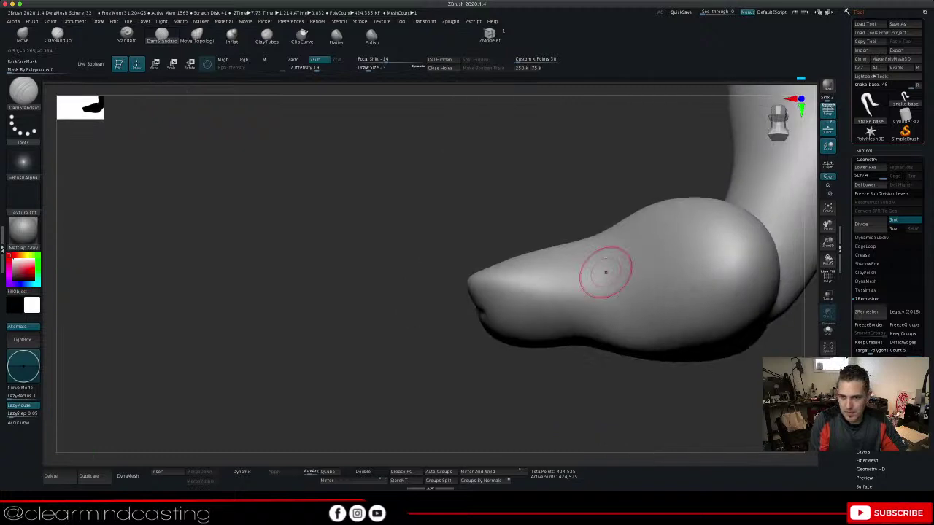
{"action": "left_click_drag", "start_coordinate": [656, 302], "coordinate": [480, 315]}
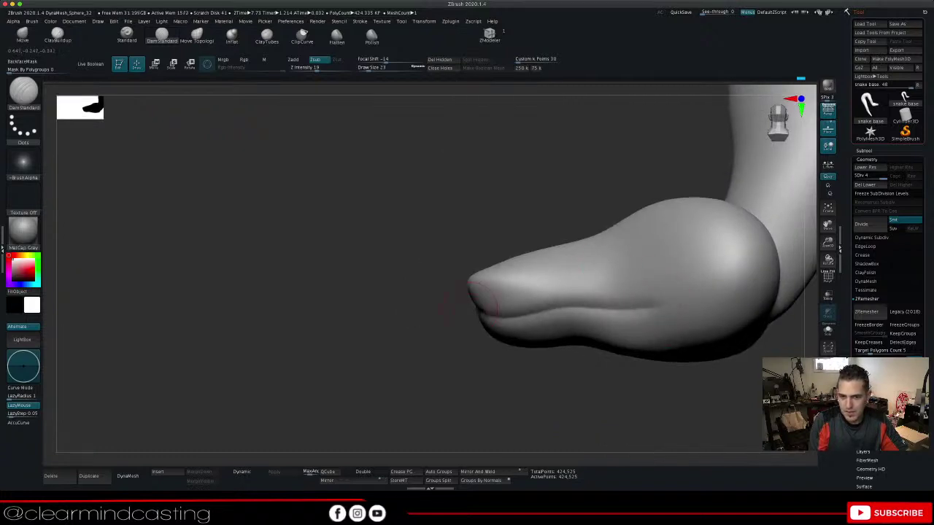
Check the newly carved mouth line from several angles and refine the groove where it runs into the snout
{"action": "mouse_move", "coordinate": [578, 407]}
{"action": "left_mouse_down"}
{"action": "mouse_move", "coordinate": [704, 400]}
{"action": "mouse_move", "coordinate": [675, 376]}
{"action": "mouse_move", "coordinate": [631, 368]}
{"action": "mouse_move", "coordinate": [682, 373]}
{"action": "mouse_move", "coordinate": [627, 380]}
{"action": "mouse_move", "coordinate": [705, 369]}
{"action": "mouse_move", "coordinate": [671, 354]}
{"action": "mouse_move", "coordinate": [624, 354]}
{"action": "mouse_move", "coordinate": [722, 357]}
{"action": "mouse_move", "coordinate": [607, 351]}
{"action": "left_mouse_up"}
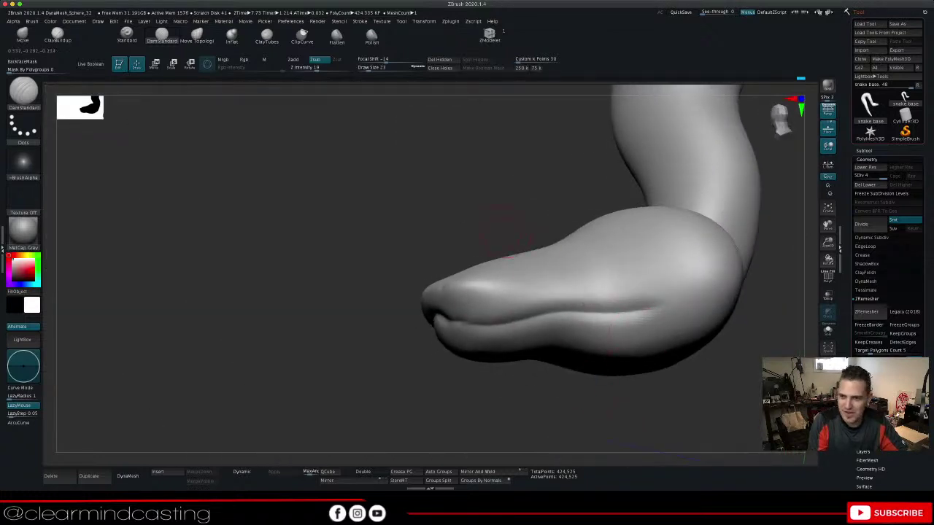
{"action": "left_click_drag", "start_coordinate": [828, 226], "coordinate": [679, 191]}
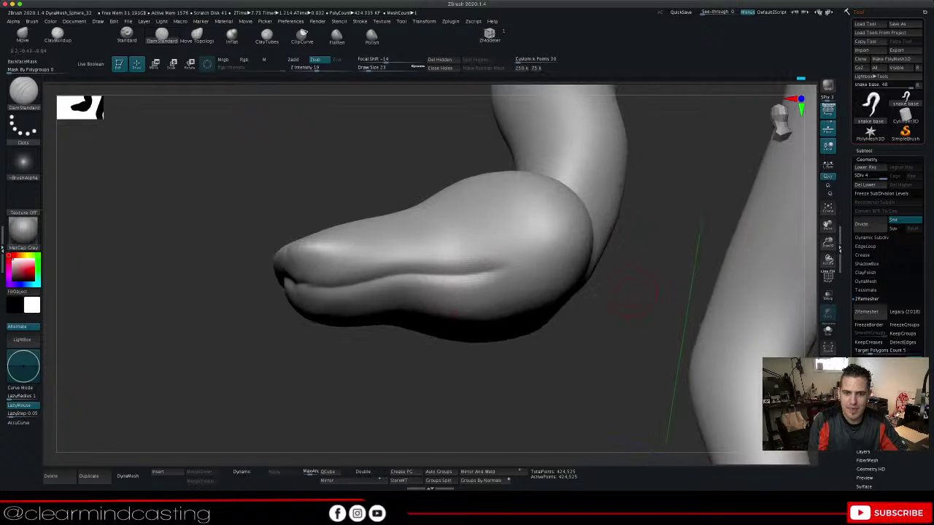
{"action": "mouse_move", "coordinate": [719, 237]}
{"action": "left_mouse_down"}
{"action": "mouse_move", "coordinate": [741, 191]}
{"action": "mouse_move", "coordinate": [784, 150]}
{"action": "mouse_move", "coordinate": [723, 159]}
{"action": "mouse_move", "coordinate": [739, 169]}
{"action": "mouse_move", "coordinate": [784, 153]}
{"action": "mouse_move", "coordinate": [723, 164]}
{"action": "mouse_move", "coordinate": [719, 233]}
{"action": "mouse_move", "coordinate": [689, 252]}
{"action": "mouse_move", "coordinate": [671, 237]}
{"action": "left_mouse_up"}
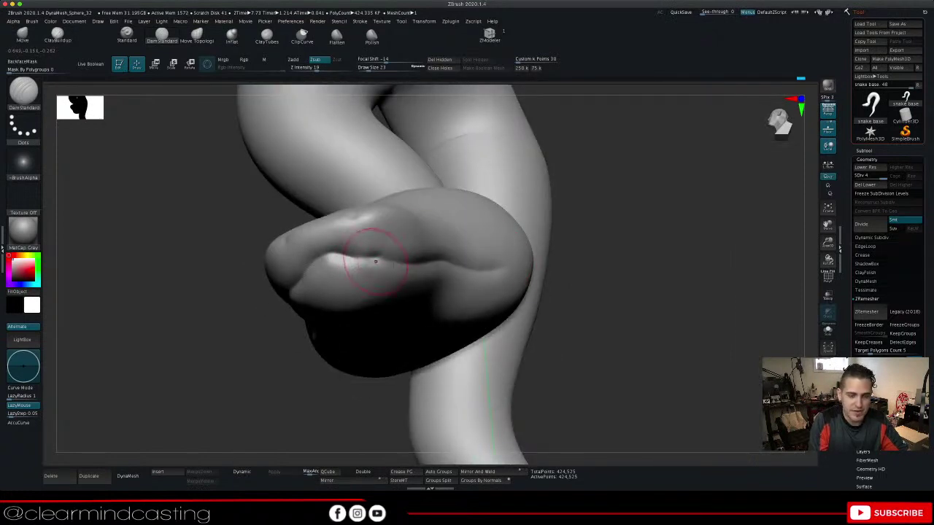
{"action": "key", "text": "ctrl"}
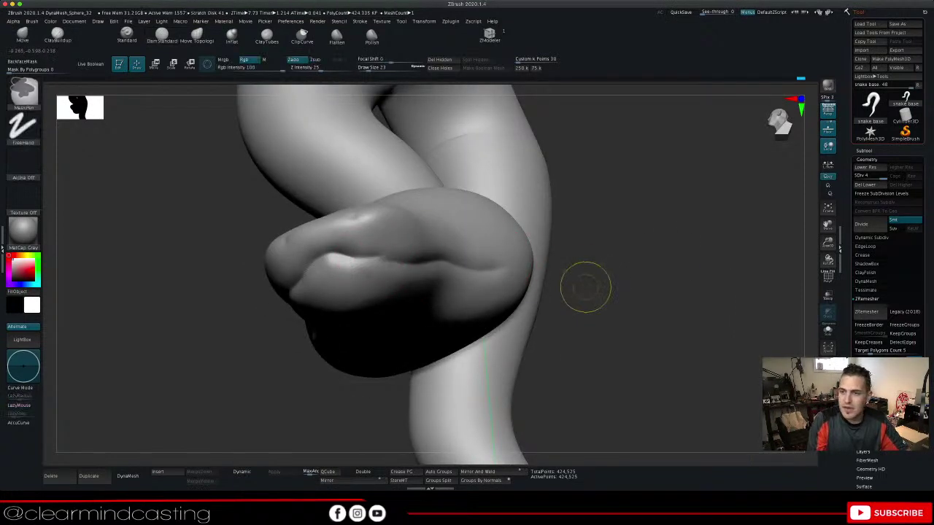
{"action": "left_click_drag", "start_coordinate": [827, 225], "coordinate": [912, 263]}
{"action": "mouse_move", "coordinate": [828, 259]}
{"action": "left_mouse_down"}
{"action": "mouse_move", "coordinate": [868, 252]}
{"action": "mouse_move", "coordinate": [745, 244]}
{"action": "mouse_move", "coordinate": [778, 223]}
{"action": "left_mouse_up"}
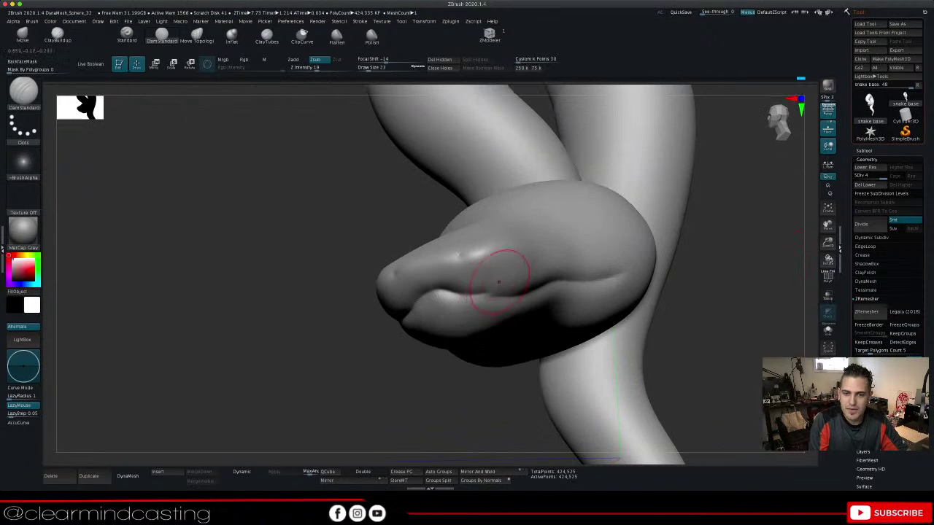
{"action": "key", "text": "shift"}
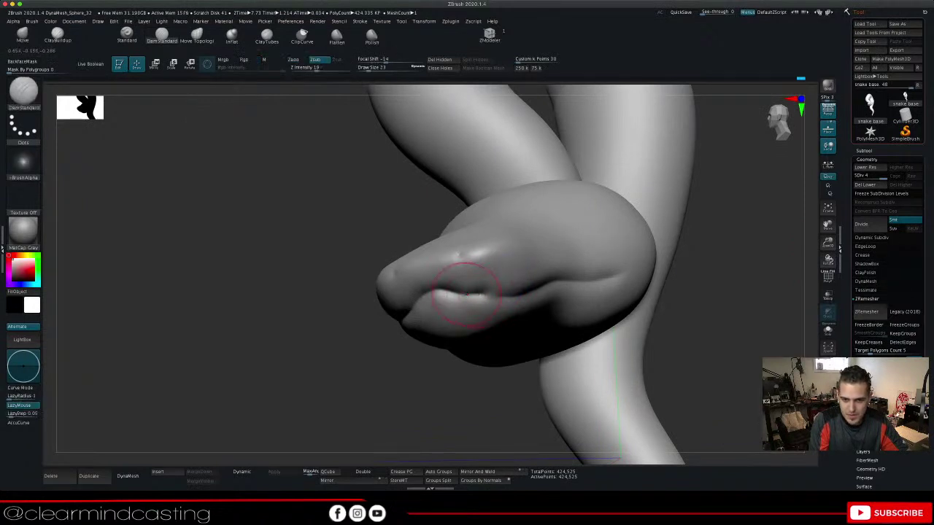
{"action": "right_click_drag", "start_coordinate": [571, 285], "coordinate": [634, 256]}
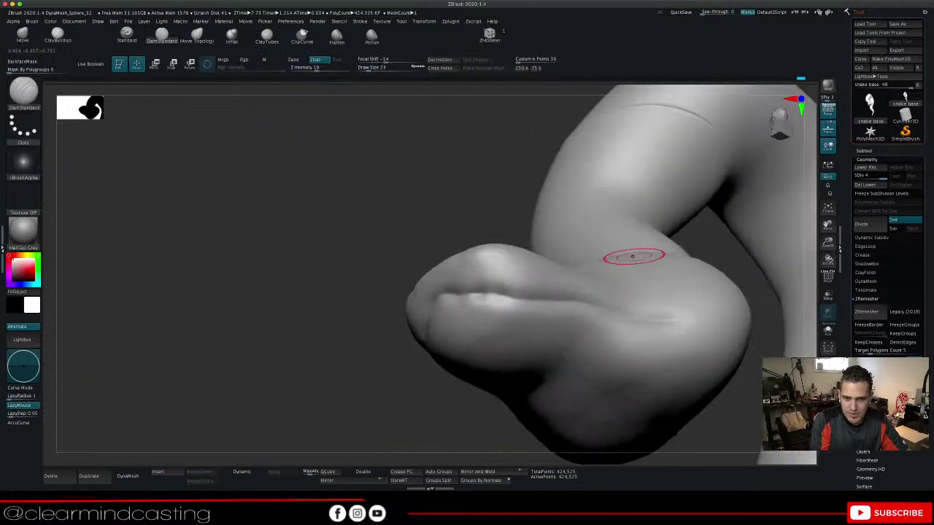
Touch up the mouth groove beside the snout with a short DamStandard stroke
{"action": "mouse_move", "coordinate": [512, 300]}
{"action": "left_mouse_down"}
{"action": "mouse_move", "coordinate": [475, 302]}
{"action": "mouse_move", "coordinate": [521, 300]}
{"action": "left_mouse_up"}
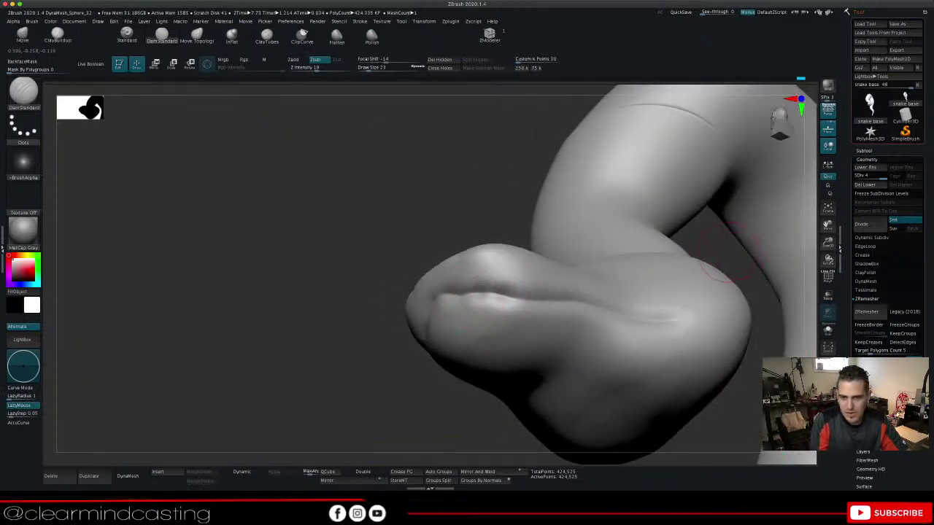
{"action": "mouse_move", "coordinate": [725, 284]}
{"action": "right_mouse_down"}
{"action": "mouse_move", "coordinate": [702, 337]}
{"action": "mouse_move", "coordinate": [792, 368]}
{"action": "right_mouse_up"}
{"action": "mouse_move", "coordinate": [642, 358]}
{"action": "left_mouse_down"}
{"action": "mouse_move", "coordinate": [766, 332]}
{"action": "mouse_move", "coordinate": [657, 348]}
{"action": "left_mouse_up"}
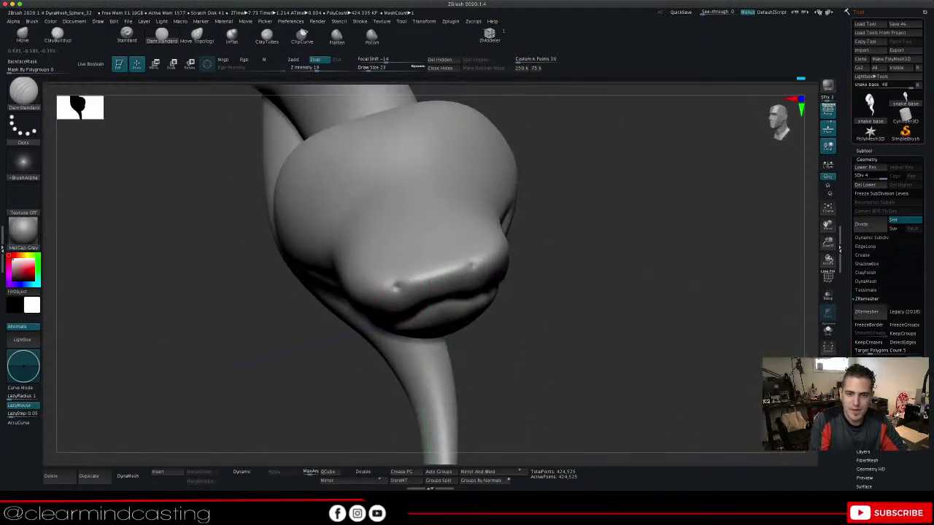
Refine the nostrils with DamStandard, reducing the draw size to 3, and check the snout from several angles
{"action": "left_click_drag", "start_coordinate": [473, 260], "coordinate": [473, 267]}
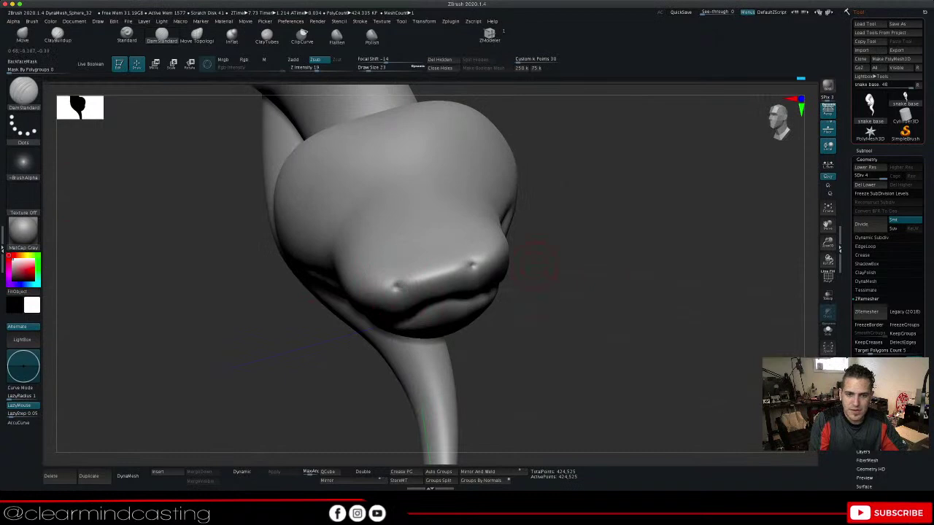
{"action": "mouse_move", "coordinate": [555, 274]}
{"action": "left_mouse_down"}
{"action": "mouse_move", "coordinate": [631, 272]}
{"action": "mouse_move", "coordinate": [573, 284]}
{"action": "mouse_move", "coordinate": [513, 281]}
{"action": "left_mouse_up"}
{"action": "key", "text": "space"}
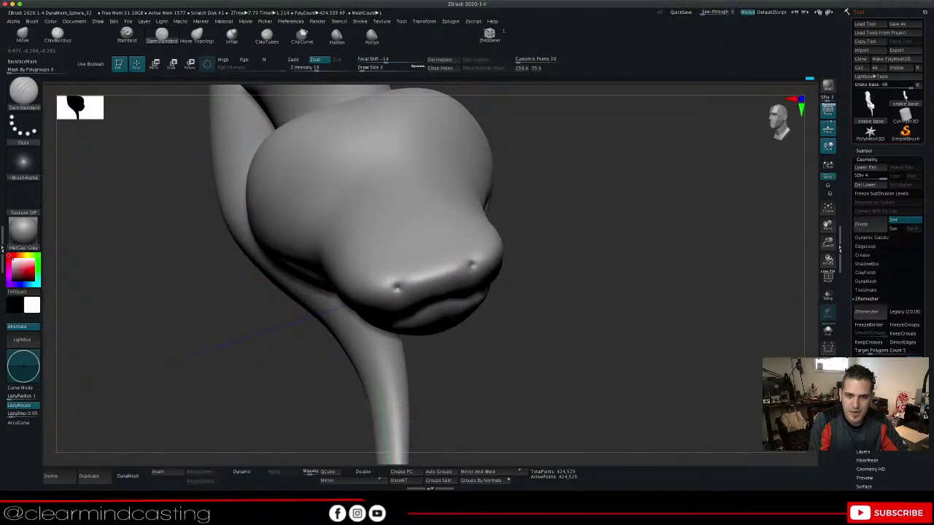
{"action": "left_click_drag", "start_coordinate": [558, 281], "coordinate": [624, 276]}
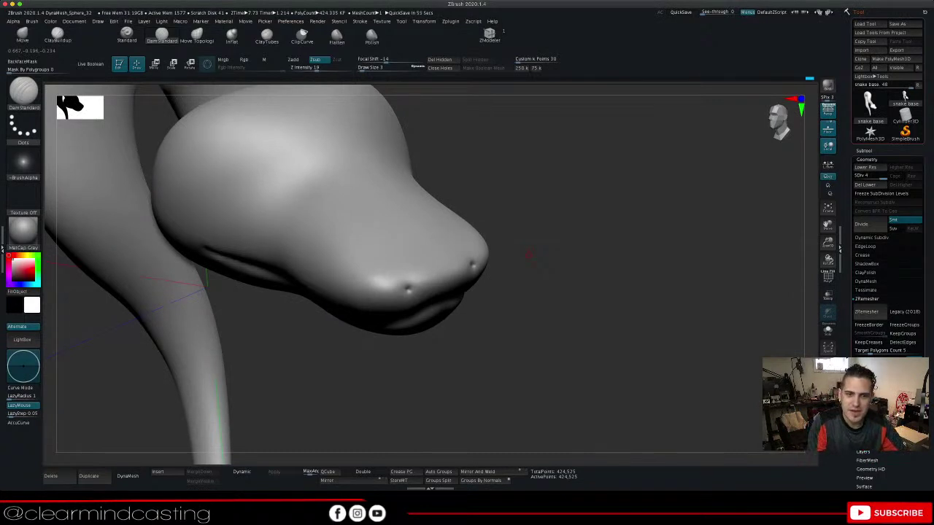
{"action": "left_click_drag", "start_coordinate": [621, 292], "coordinate": [540, 372]}
{"action": "left_click_drag", "start_coordinate": [494, 284], "coordinate": [627, 295]}
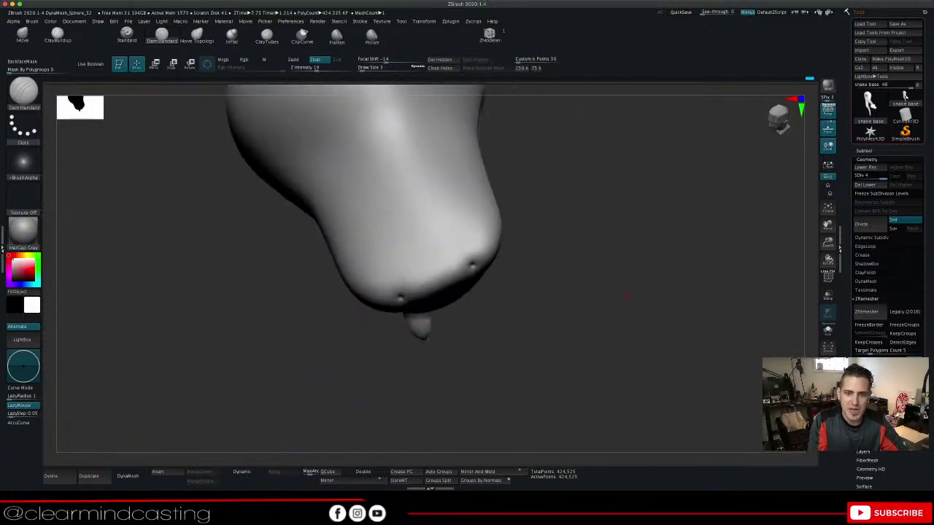
{"action": "left_click_drag", "start_coordinate": [540, 335], "coordinate": [440, 264]}
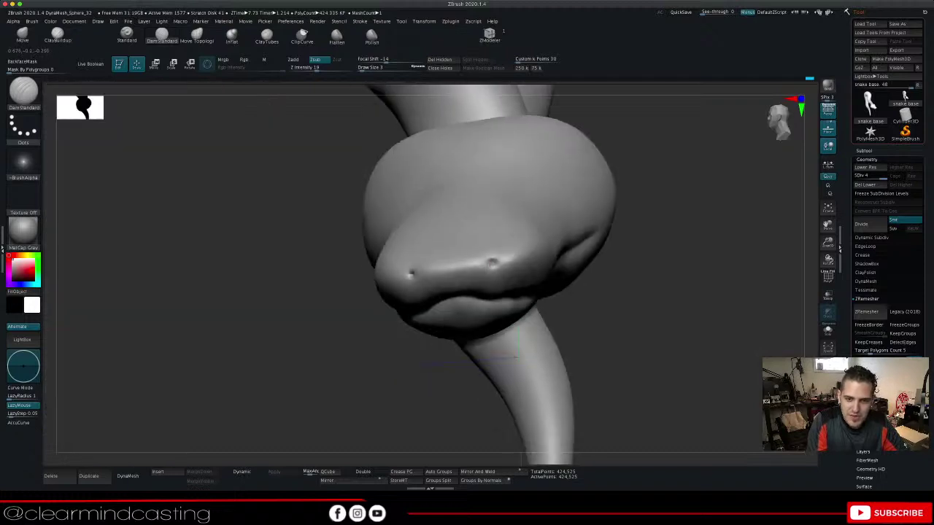
{"action": "right_click_drag", "start_coordinate": [516, 357], "coordinate": [508, 301]}
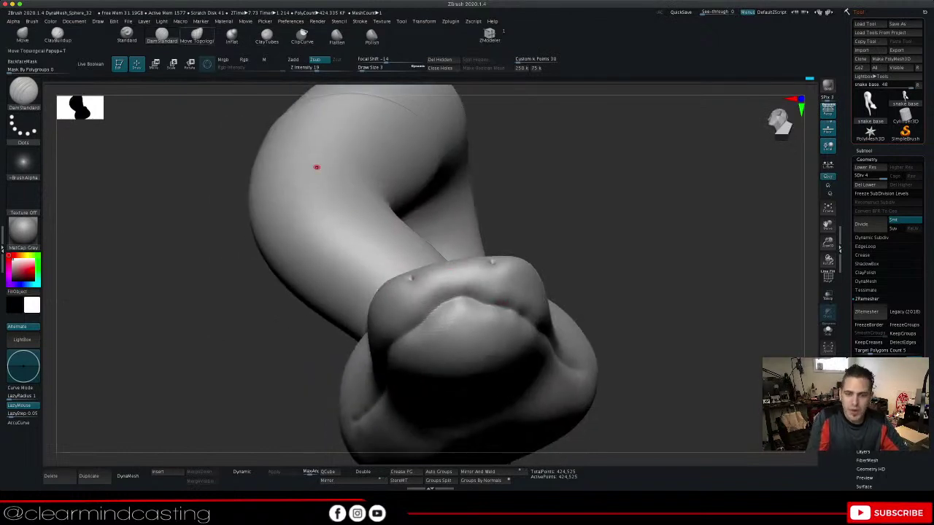
Switch to the Move Topological brush with a draw size of 11 to adjust the upper lip below the nostril
{"action": "key", "text": "b"}
{"action": "key", "text": "m"}
{"action": "key", "text": "t"}
{"action": "key", "text": "space"}
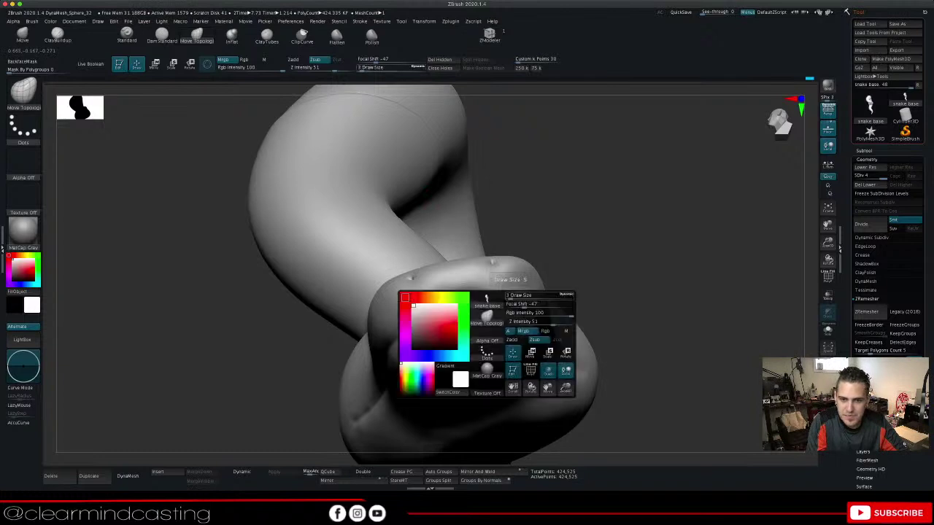
{"action": "left_click_drag", "start_coordinate": [506, 296], "coordinate": [515, 298]}
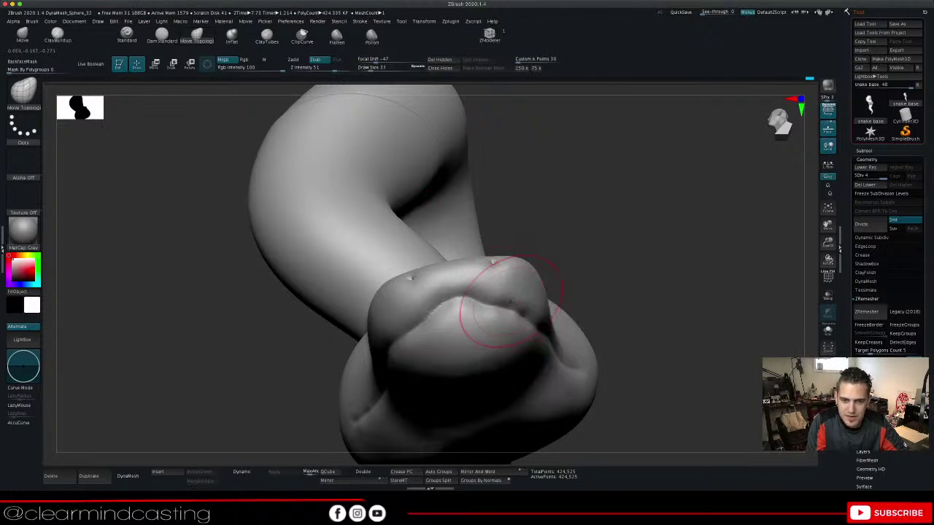
{"action": "key", "text": "space"}
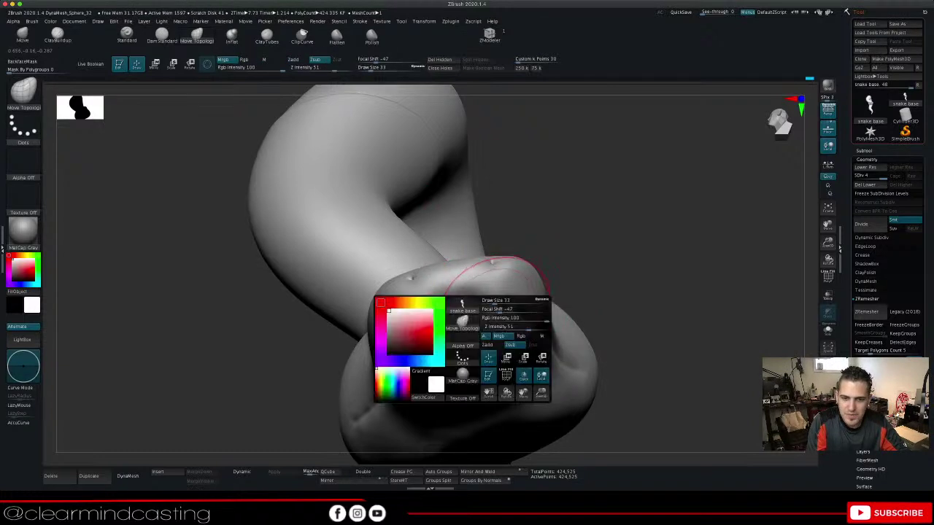
{"action": "mouse_move", "coordinate": [513, 300]}
{"action": "left_mouse_down"}
{"action": "mouse_move", "coordinate": [487, 299]}
{"action": "mouse_move", "coordinate": [500, 300]}
{"action": "left_mouse_up"}
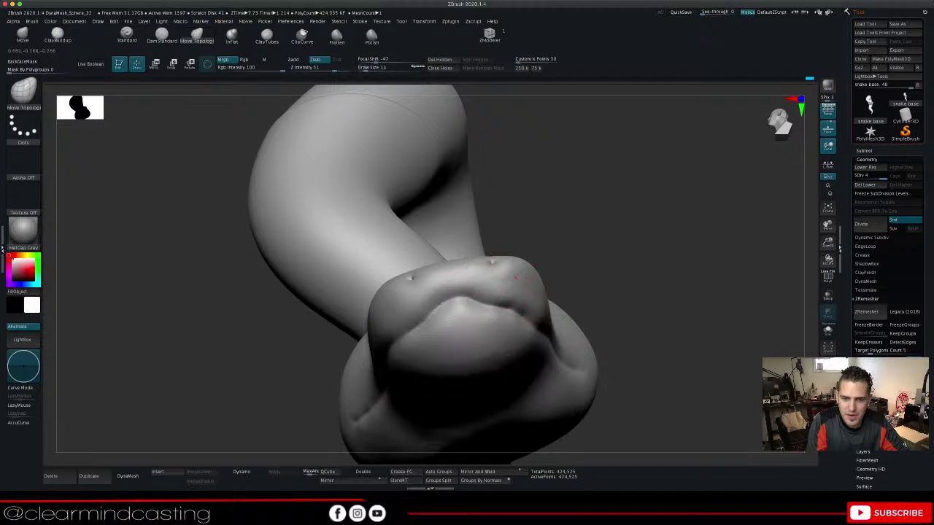
{"action": "right_click_drag", "start_coordinate": [524, 306], "coordinate": [502, 312]}
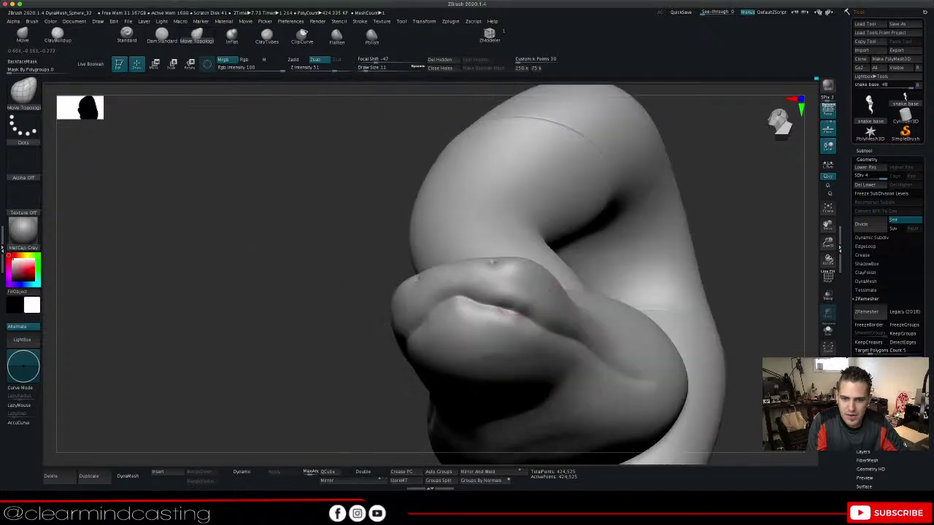
Smooth the uneven lip edge below the nostril, undo the first pass, and smooth it again with a shorter stroke
{"action": "left_click_drag", "start_coordinate": [527, 302], "coordinate": [502, 303], "text": "shift"}
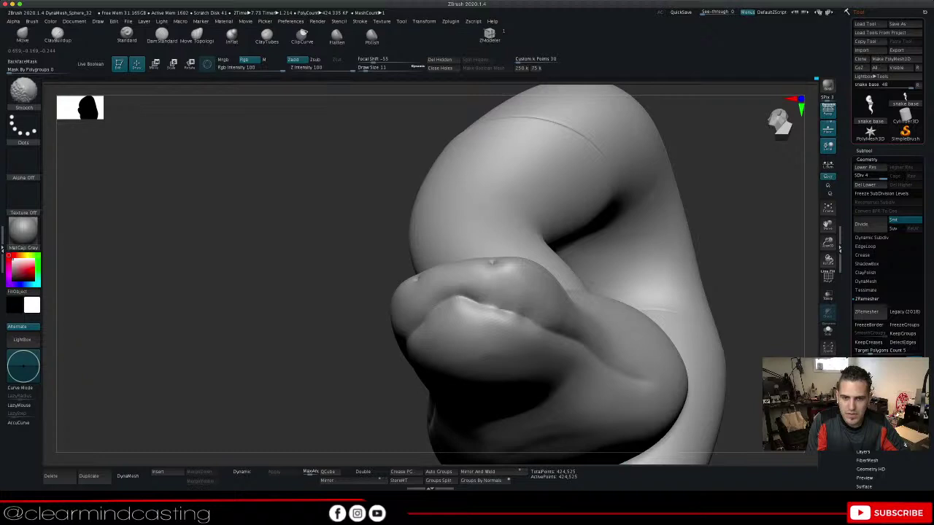
{"action": "key", "text": "ctrl+z"}
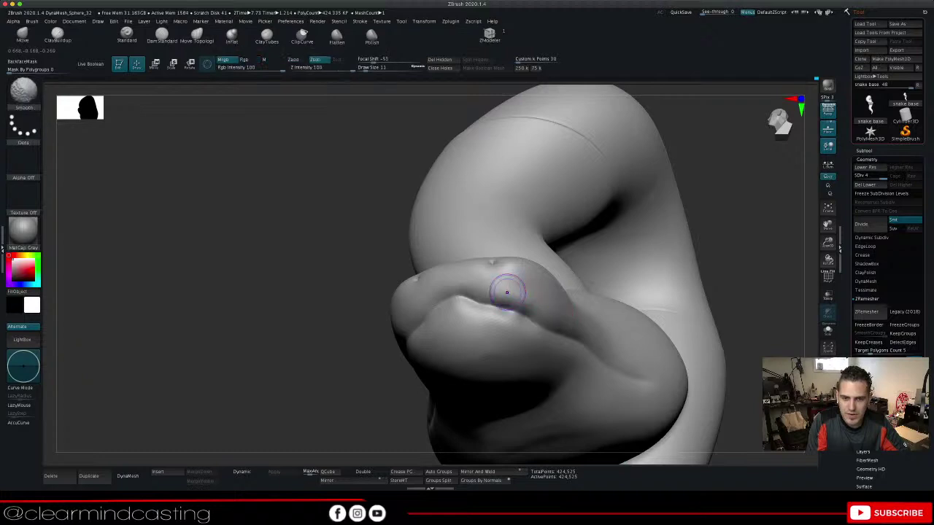
{"action": "left_click_drag", "start_coordinate": [507, 293], "coordinate": [506, 297], "text": "shift"}
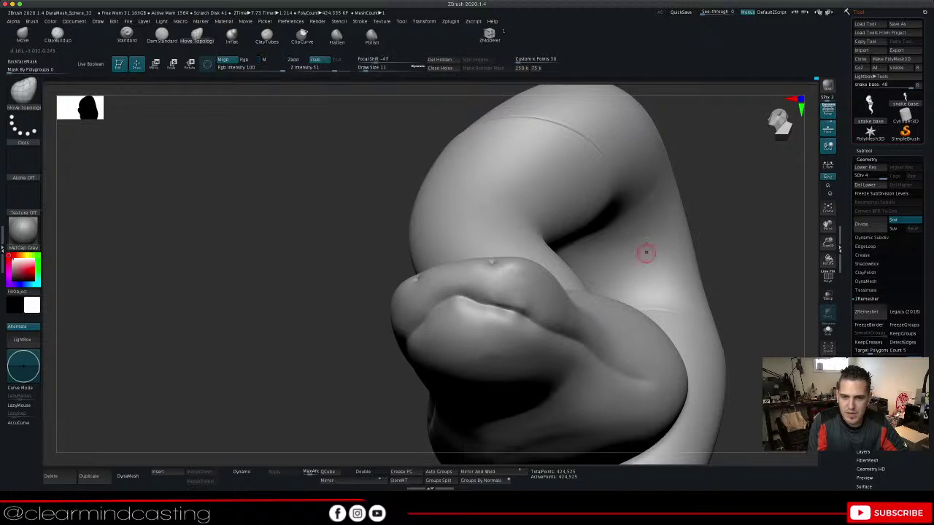
Reshape the lip line behind the nostril with Move Topological at draw size 23 and focal shift -75
{"action": "left_click_drag", "start_coordinate": [729, 237], "coordinate": [678, 306]}
{"action": "key", "text": "shift"}
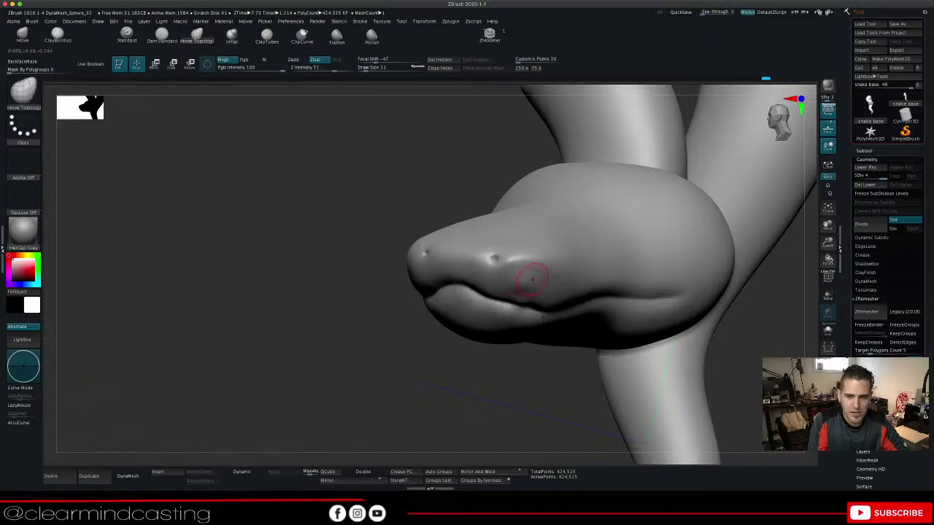
{"action": "key", "text": "ctrl"}
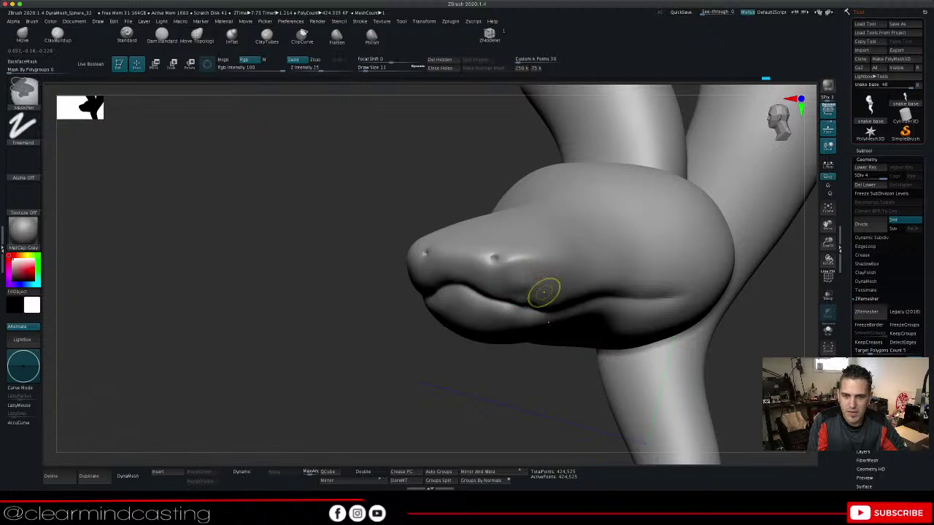
{"action": "key", "text": "space"}
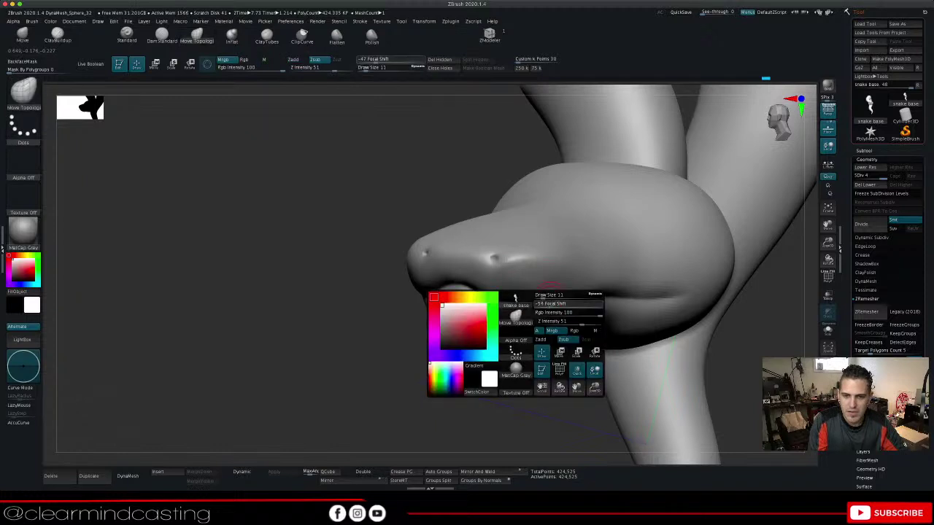
{"action": "left_click_drag", "start_coordinate": [549, 302], "coordinate": [546, 303]}
{"action": "left_click_drag", "start_coordinate": [547, 296], "coordinate": [556, 296]}
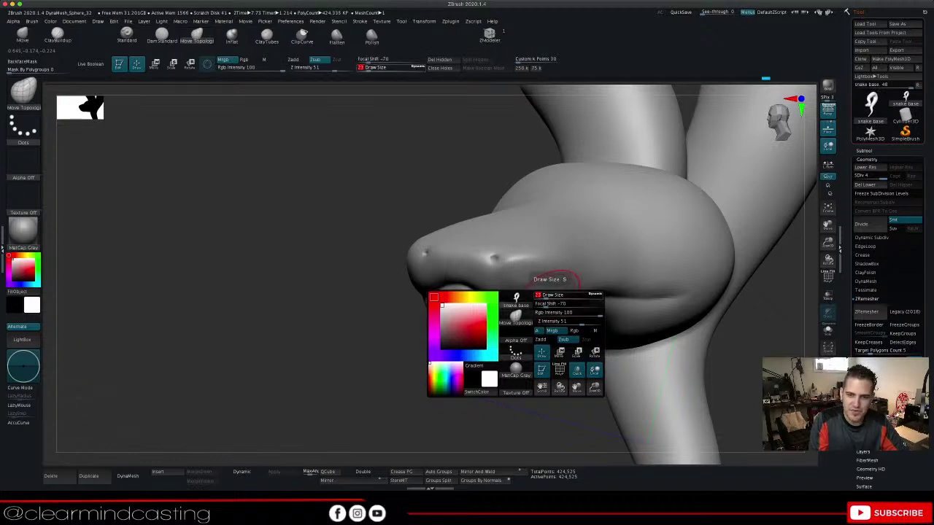
{"action": "key", "text": "o"}
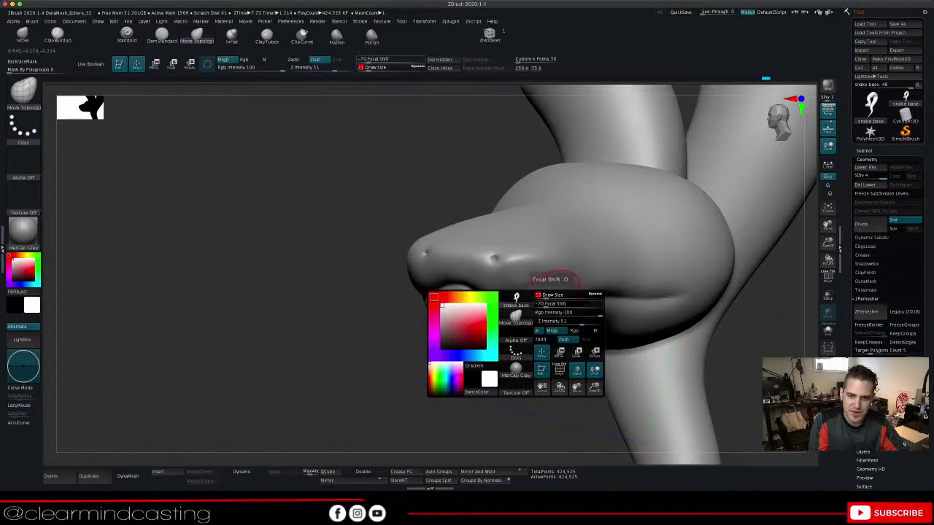
{"action": "key", "text": "Return"}
{"action": "left_click", "coordinate": [550, 302]}
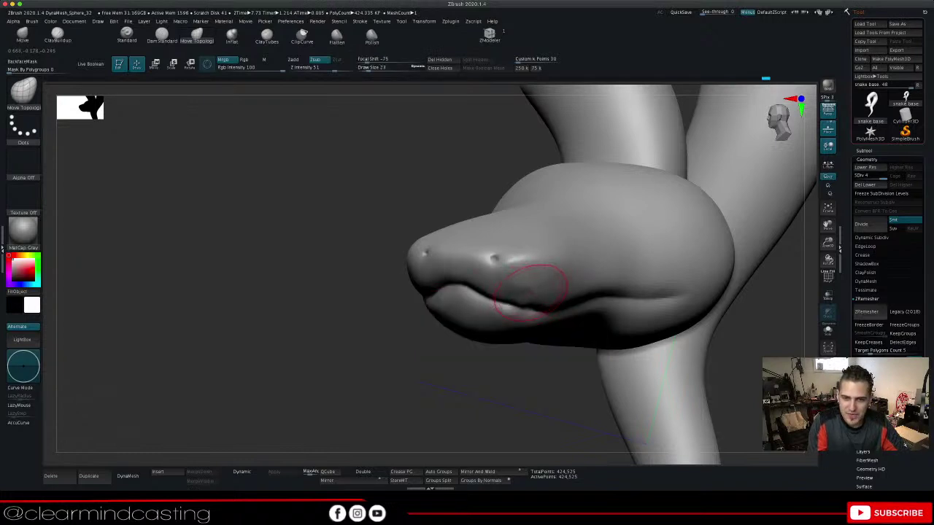
{"action": "key", "text": "shift"}
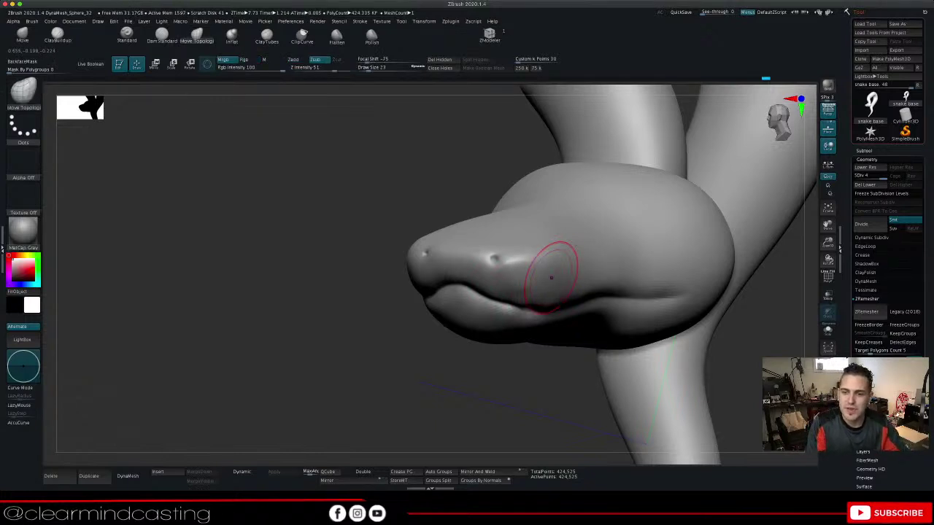
Return to DamStandard and smooth the rough spot in the mouth groove below the nostril
{"action": "mouse_move", "coordinate": [745, 343]}
{"action": "left_mouse_down"}
{"action": "mouse_move", "coordinate": [791, 347]}
{"action": "mouse_move", "coordinate": [745, 314]}
{"action": "mouse_move", "coordinate": [795, 326]}
{"action": "mouse_move", "coordinate": [778, 329]}
{"action": "left_mouse_up"}
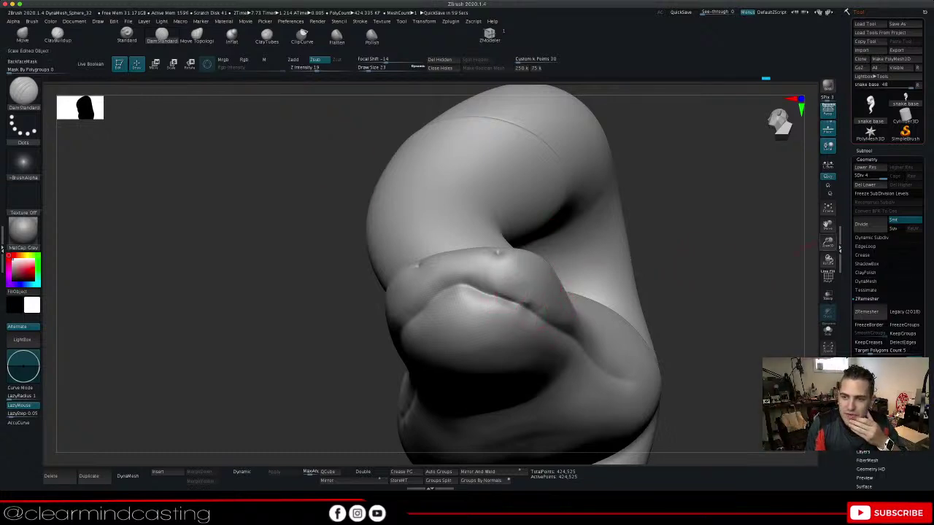
{"action": "left_click_drag", "start_coordinate": [827, 226], "coordinate": [766, 174]}
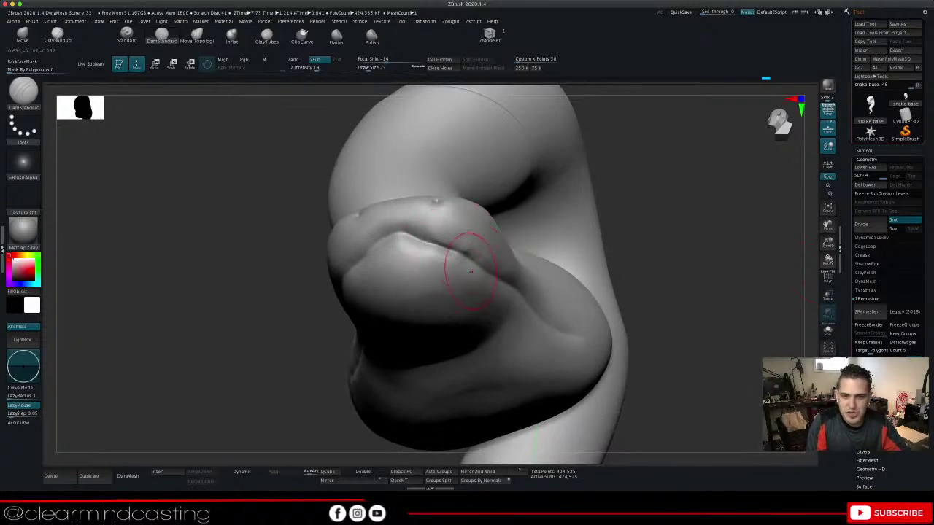
{"action": "key", "text": "shift"}
{"action": "left_click_drag", "start_coordinate": [469, 243], "coordinate": [464, 241], "text": "shift"}
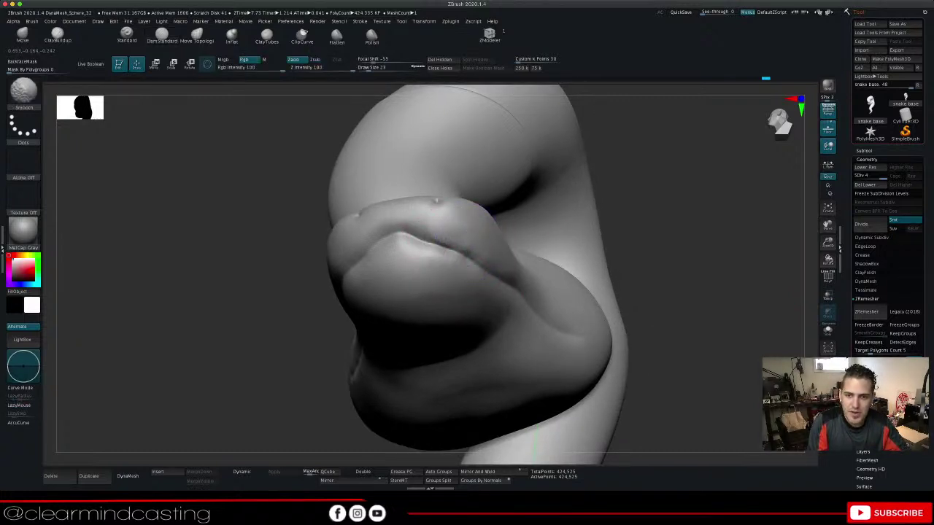
{"action": "left_click_drag", "start_coordinate": [651, 179], "coordinate": [654, 228]}
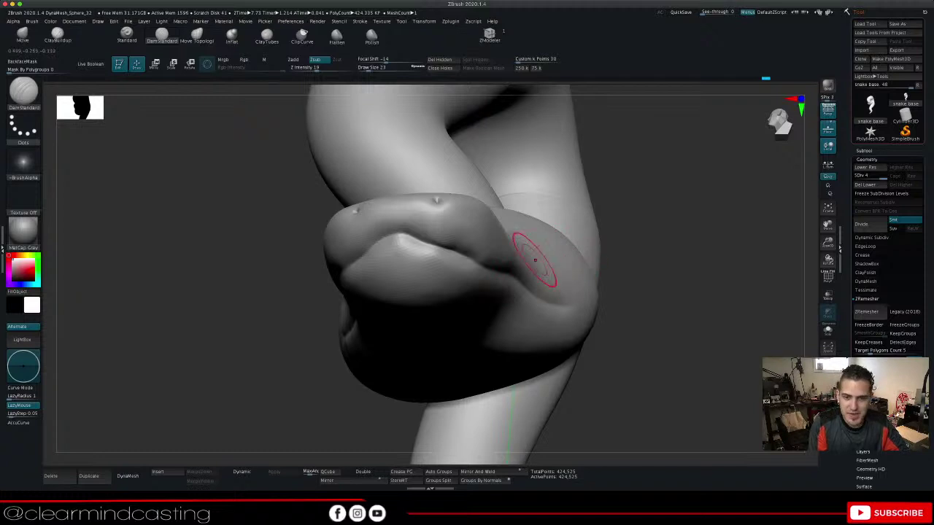
Adjust the lip along the side of the mouth with the Move Topological brush, checking its shape from below
{"action": "mouse_move", "coordinate": [635, 208]}
{"action": "left_mouse_down"}
{"action": "mouse_move", "coordinate": [482, 252]}
{"action": "mouse_move", "coordinate": [584, 266]}
{"action": "mouse_move", "coordinate": [657, 259]}
{"action": "mouse_move", "coordinate": [693, 270]}
{"action": "mouse_move", "coordinate": [657, 244]}
{"action": "mouse_move", "coordinate": [467, 248]}
{"action": "left_mouse_up"}
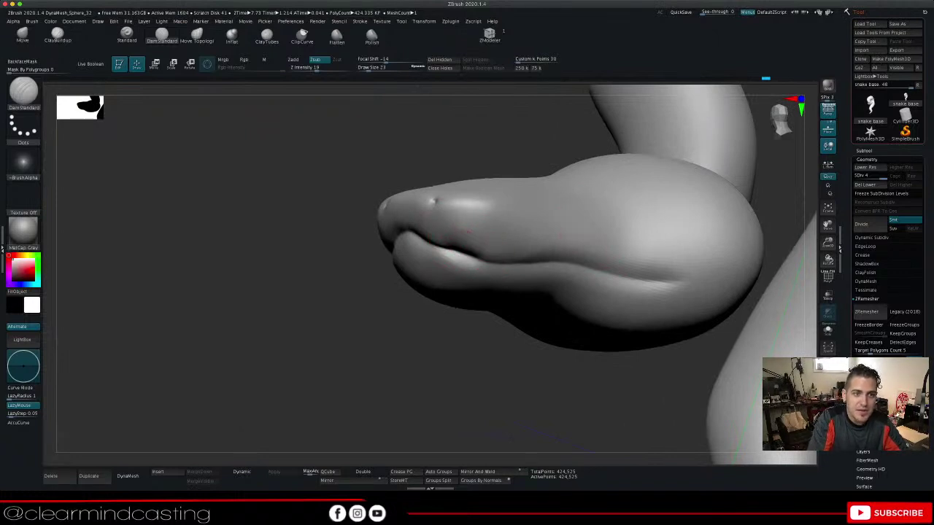
{"action": "left_click", "coordinate": [198, 35]}
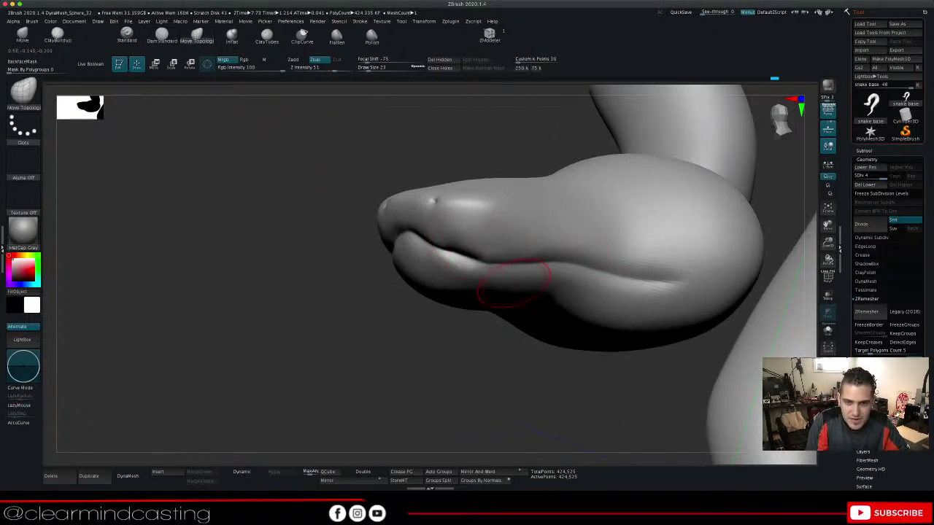
{"action": "mouse_move", "coordinate": [350, 350]}
{"action": "left_mouse_down"}
{"action": "mouse_move", "coordinate": [405, 321]}
{"action": "mouse_move", "coordinate": [442, 280]}
{"action": "mouse_move", "coordinate": [444, 241]}
{"action": "left_mouse_up"}
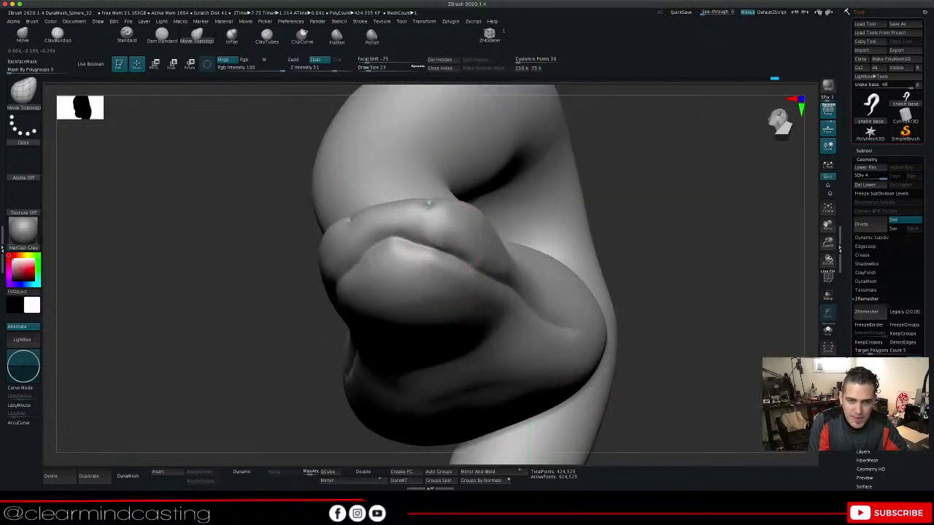
{"action": "mouse_move", "coordinate": [292, 292]}
{"action": "left_mouse_down"}
{"action": "mouse_move", "coordinate": [408, 328]}
{"action": "mouse_move", "coordinate": [285, 321]}
{"action": "left_mouse_up"}
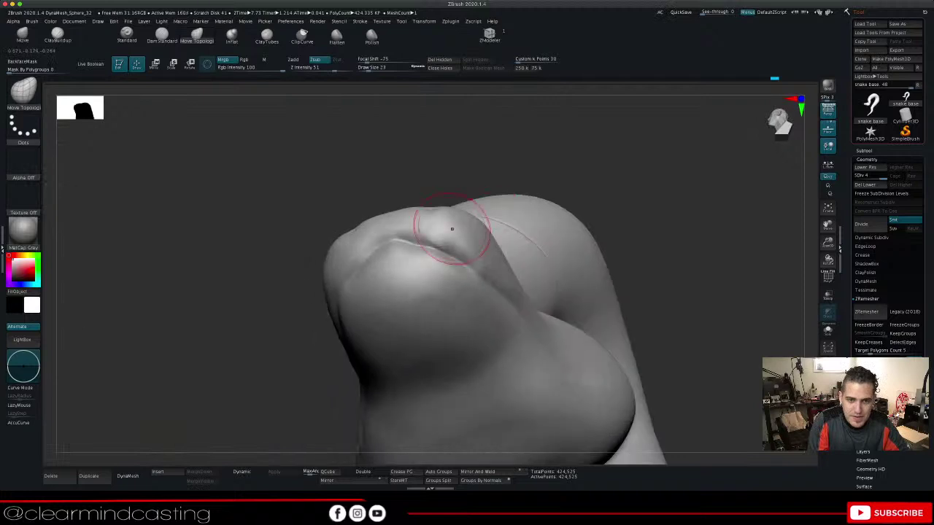
Reduce the draw size to 9 and smooth the mouth edge at the front of the snout
{"action": "key", "text": "space"}
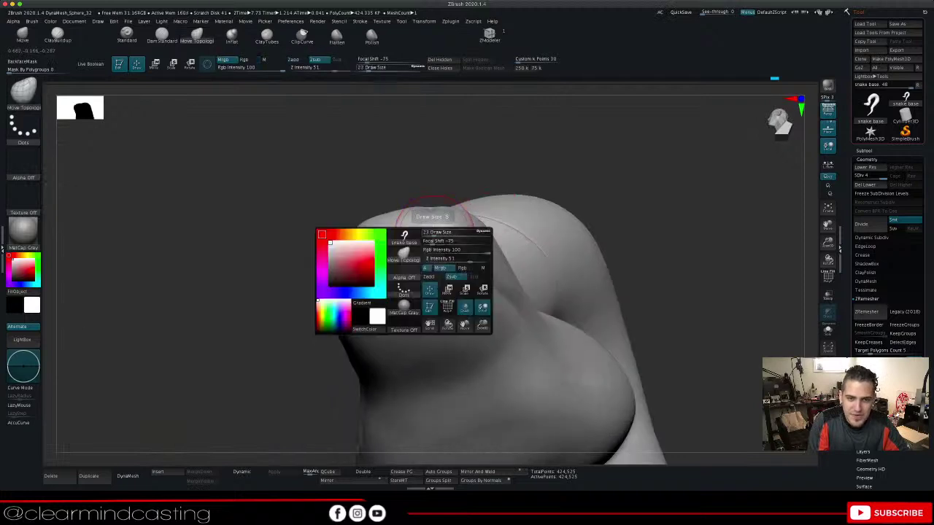
{"action": "key", "text": "shift"}
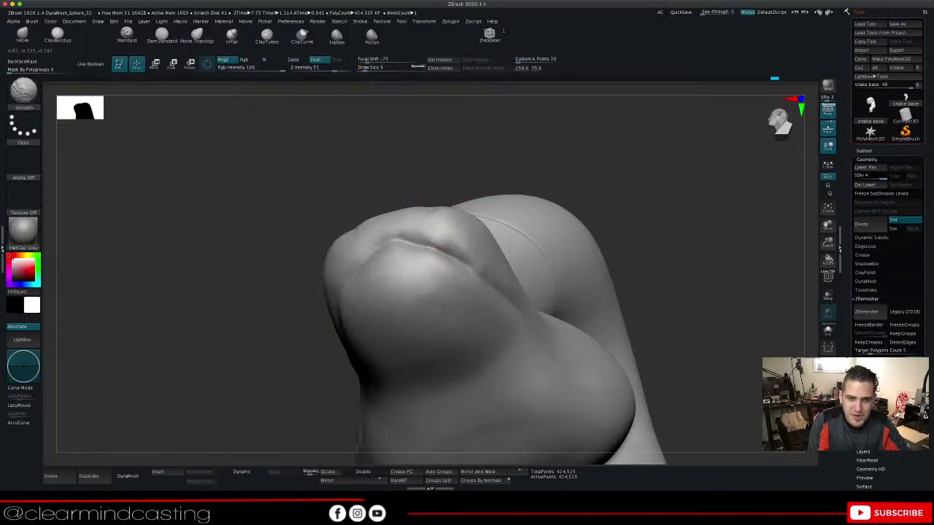
{"action": "left_click_drag", "start_coordinate": [426, 226], "coordinate": [430, 229], "text": "shift"}
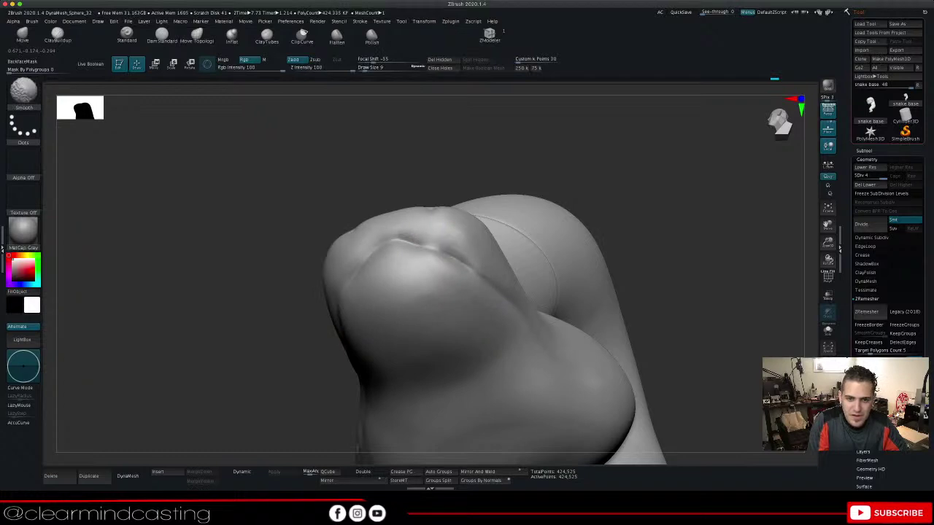
{"action": "left_click_drag", "start_coordinate": [415, 238], "coordinate": [434, 244], "text": "shift"}
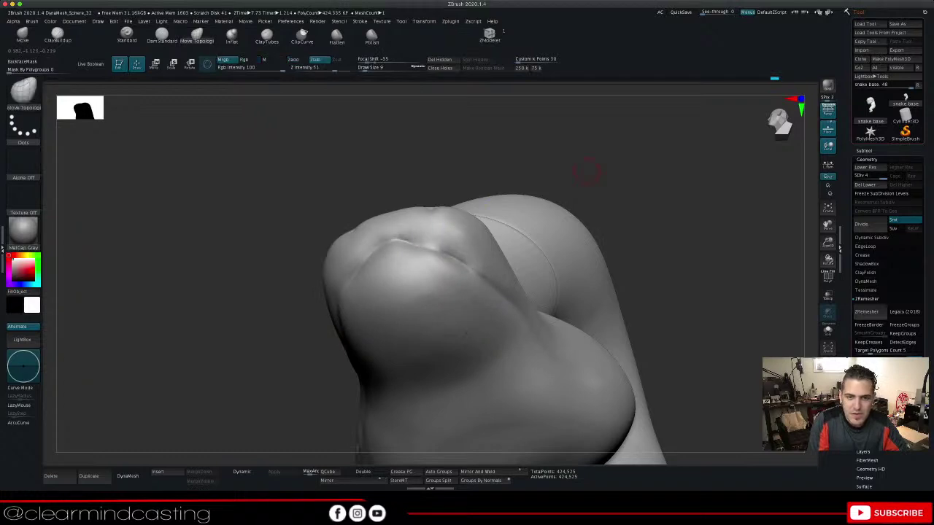
Smooth the upper lip along the mouth line and try a small Move Topological adjustment behind the nostril
{"action": "mouse_move", "coordinate": [590, 177]}
{"action": "left_mouse_down"}
{"action": "mouse_move", "coordinate": [556, 212]}
{"action": "mouse_move", "coordinate": [503, 219]}
{"action": "left_mouse_up"}
{"action": "left_click_drag", "start_coordinate": [442, 221], "coordinate": [428, 235], "text": "shift"}
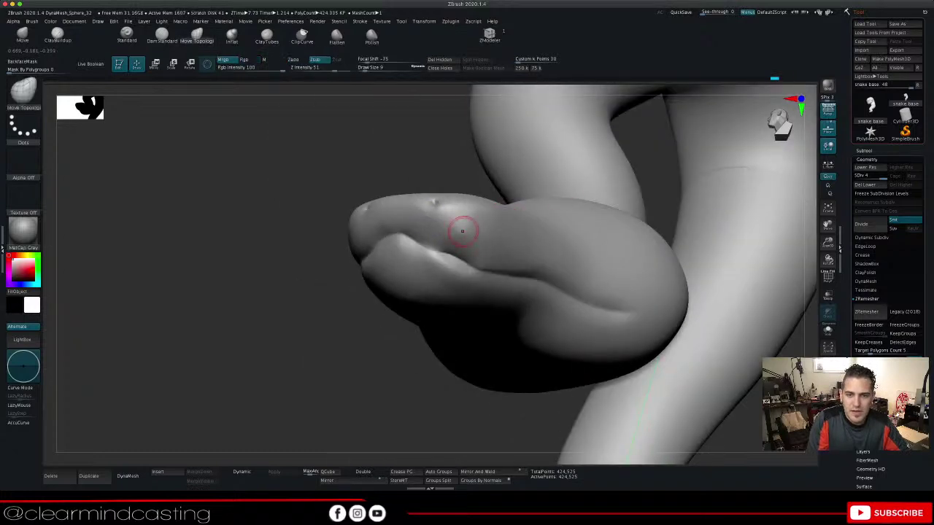
{"action": "left_click_drag", "start_coordinate": [462, 228], "coordinate": [465, 239]}
{"action": "key", "text": "ctrl+z"}
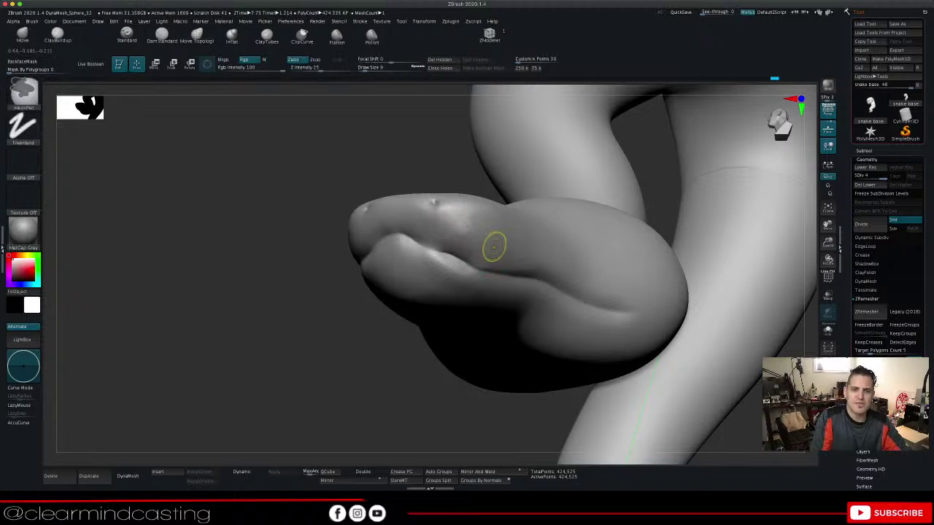
{"action": "key", "text": "shift"}
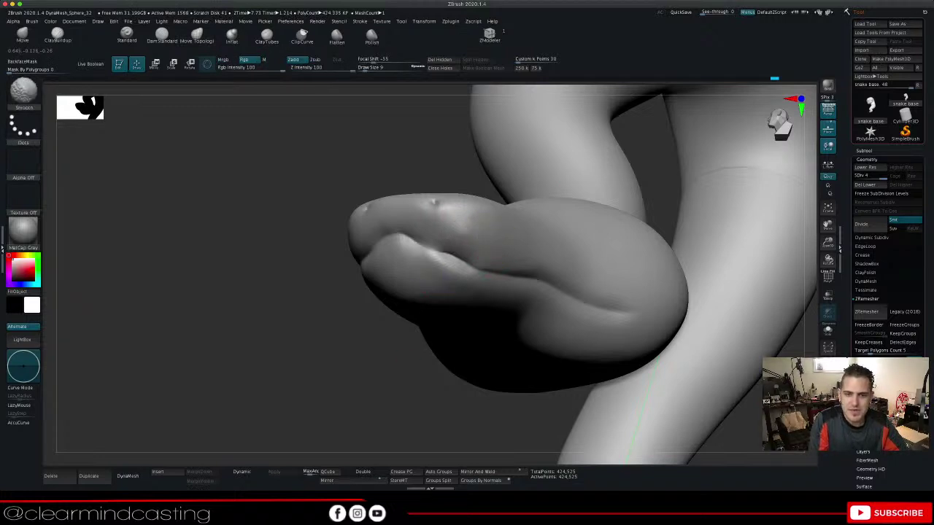
{"action": "key", "text": "ctrl+z"}
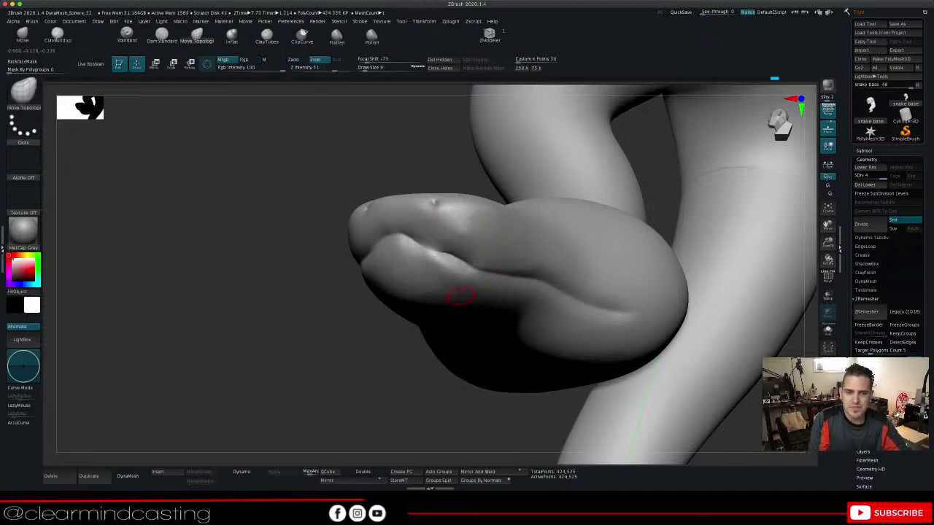
Examine the mouth, head and surrounding body from the front, below and above with the DamStandard brush selected
{"action": "left_click_drag", "start_coordinate": [314, 339], "coordinate": [362, 338]}
{"action": "key", "text": "b"}
{"action": "key", "text": "d"}
{"action": "key", "text": "s"}
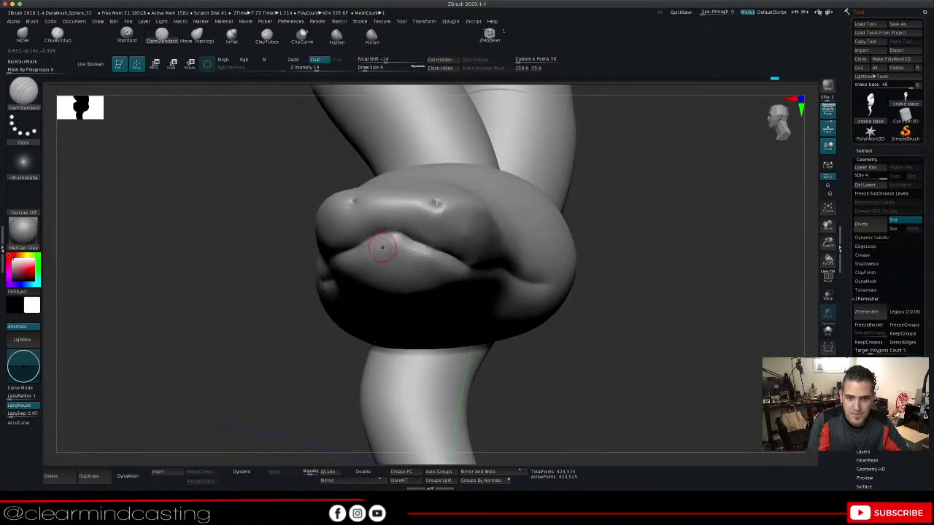
{"action": "left_click_drag", "start_coordinate": [632, 268], "coordinate": [631, 237]}
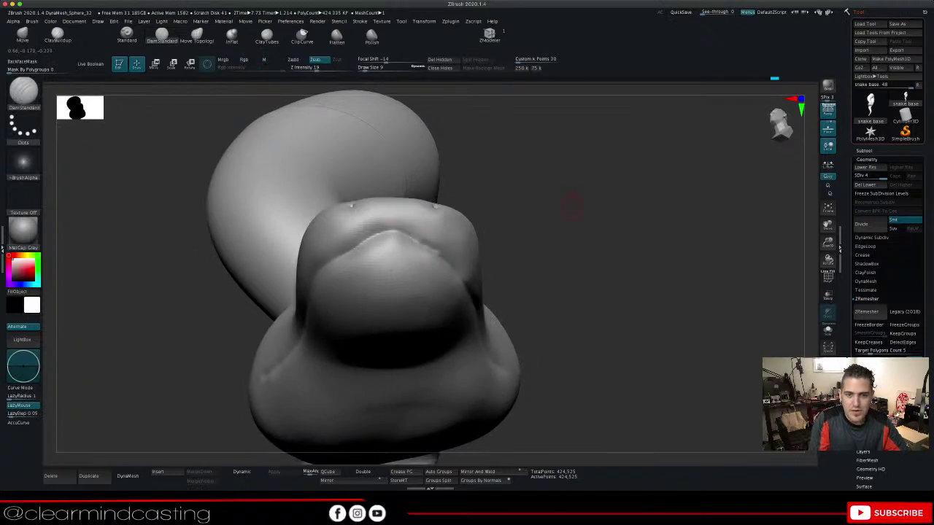
{"action": "left_click_drag", "start_coordinate": [573, 202], "coordinate": [599, 272]}
{"action": "left_click_drag", "start_coordinate": [829, 225], "coordinate": [822, 226]}
{"action": "left_click_drag", "start_coordinate": [599, 272], "coordinate": [671, 273]}
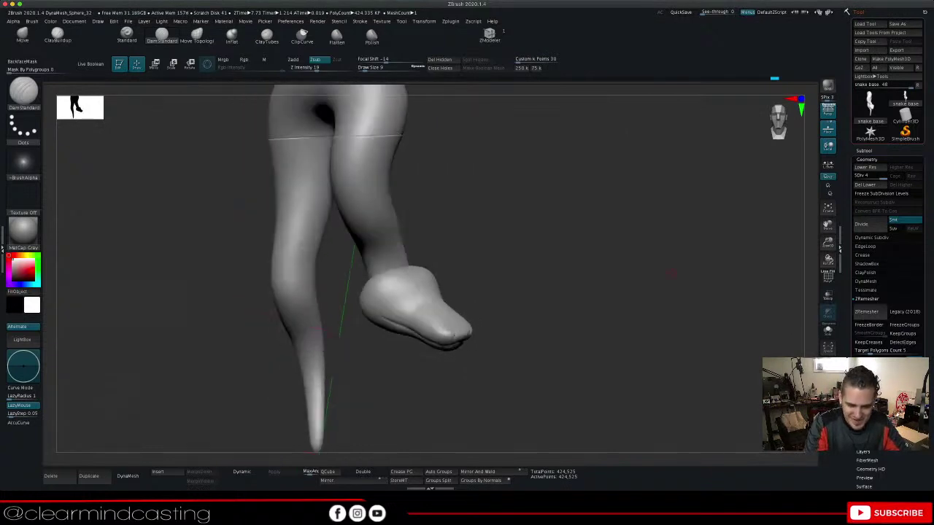
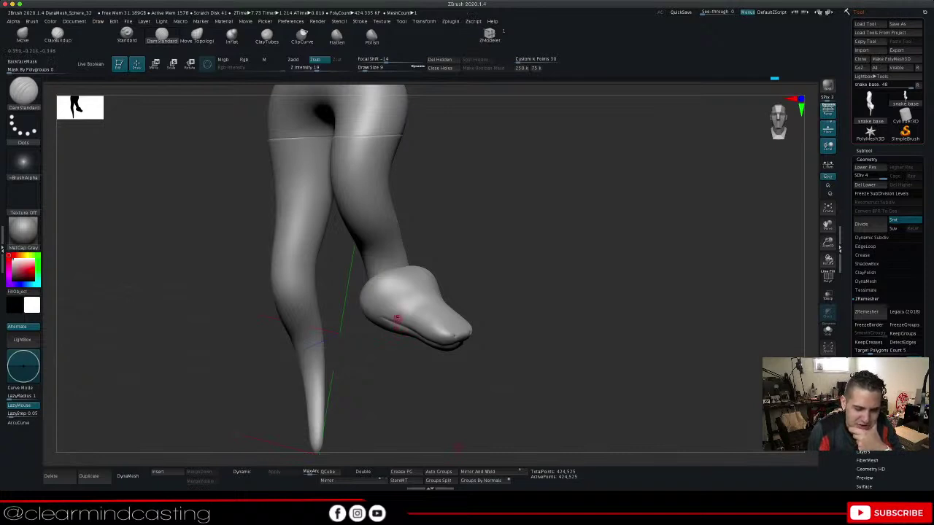
{"action": "left_click_drag", "start_coordinate": [540, 271], "coordinate": [473, 350]}
{"action": "left_click_drag", "start_coordinate": [643, 196], "coordinate": [660, 263], "text": "alt"}
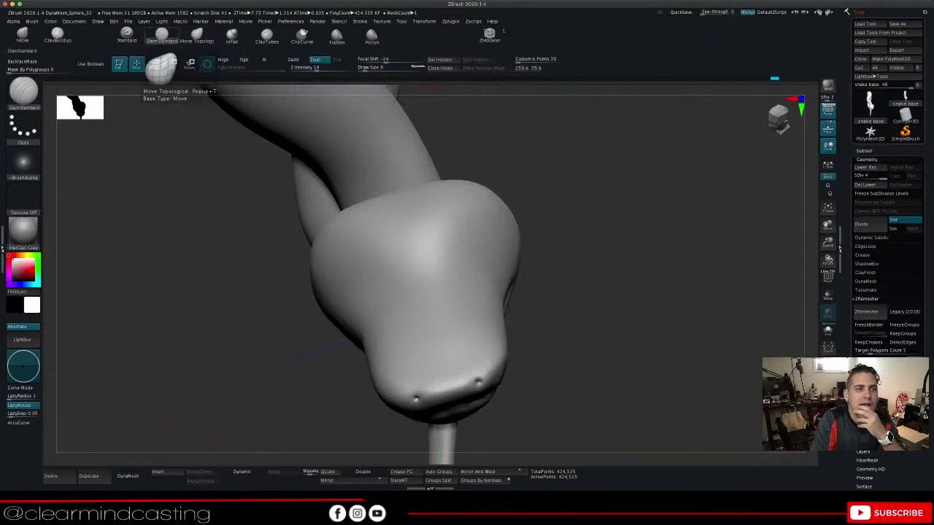
Try a ClayBuildup stroke at draw size 9 on the upper side of the head
{"action": "left_click", "coordinate": [58, 36]}
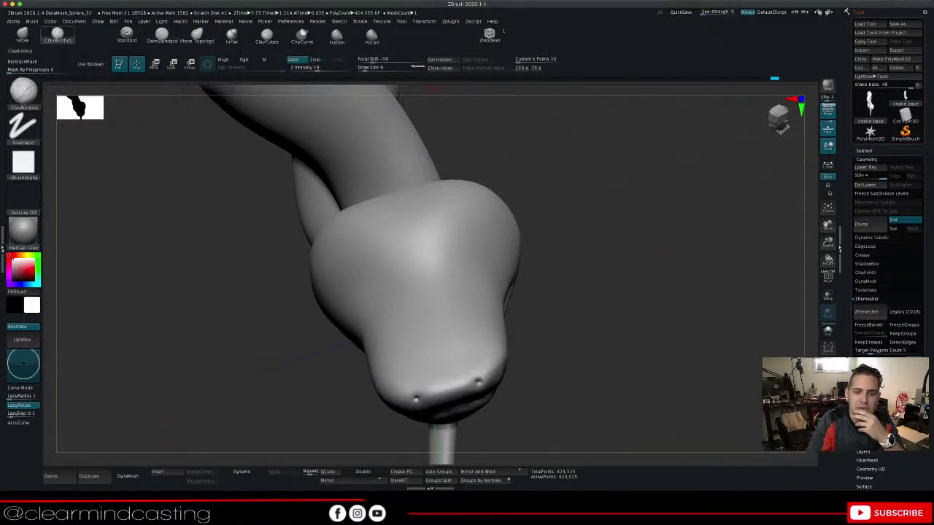
{"action": "left_click_drag", "start_coordinate": [547, 217], "coordinate": [620, 221]}
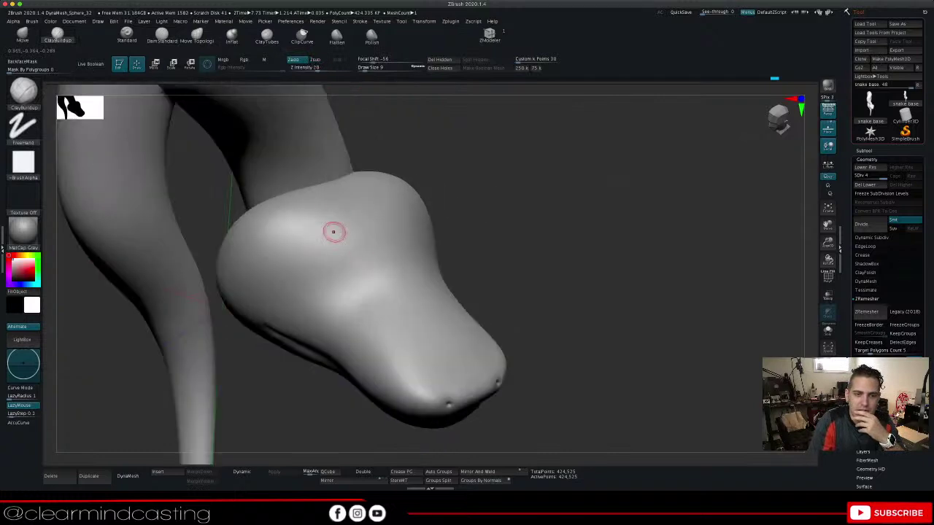
{"action": "mouse_move", "coordinate": [345, 236]}
{"action": "left_mouse_down"}
{"action": "mouse_move", "coordinate": [351, 261]}
{"action": "mouse_move", "coordinate": [372, 279]}
{"action": "left_mouse_up"}
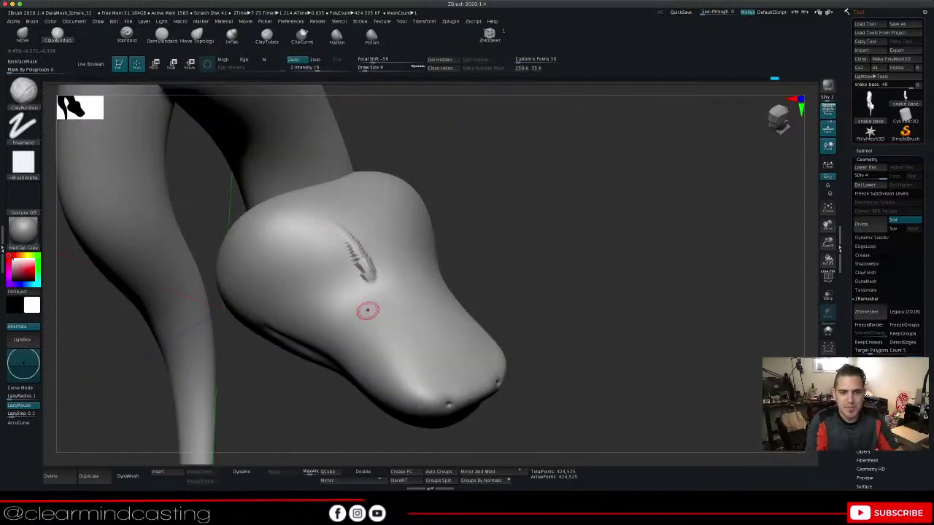
{"action": "key", "text": "ctrl+z"}
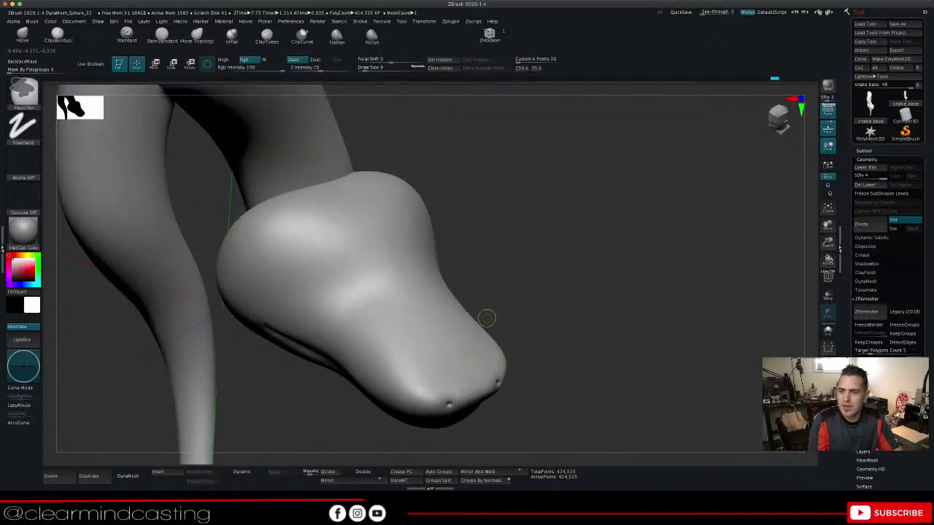
Check the head's polyframe, and try a ClayBuildup stroke on the head with the mesh divided to subdivision level 5
{"action": "left_click", "coordinate": [828, 276]}
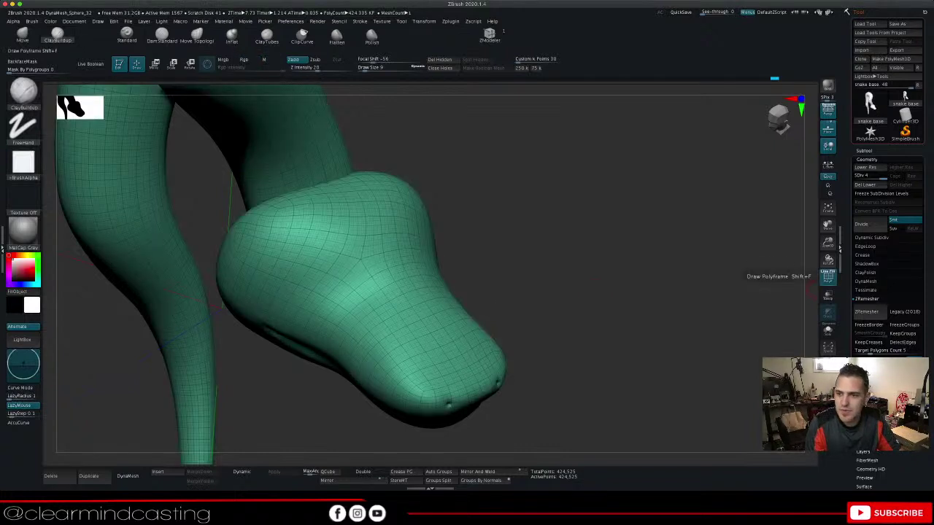
{"action": "left_click", "coordinate": [828, 276]}
{"action": "key", "text": "ctrl+d"}
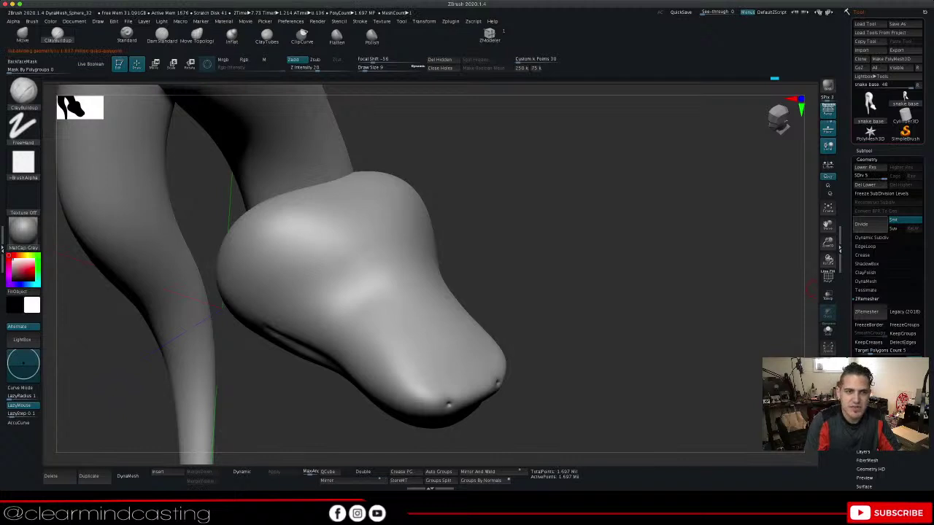
{"action": "left_click_drag", "start_coordinate": [317, 207], "coordinate": [356, 260]}
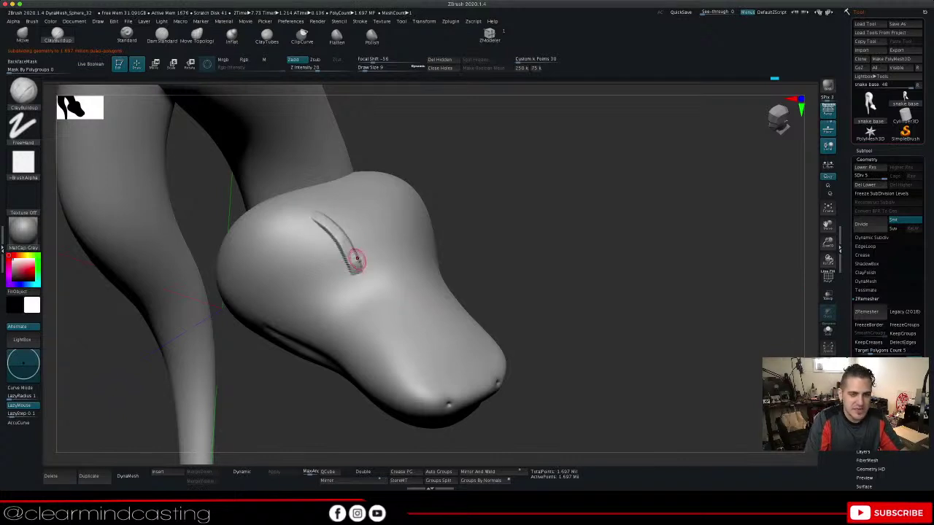
{"action": "key", "text": "ctrl+z"}
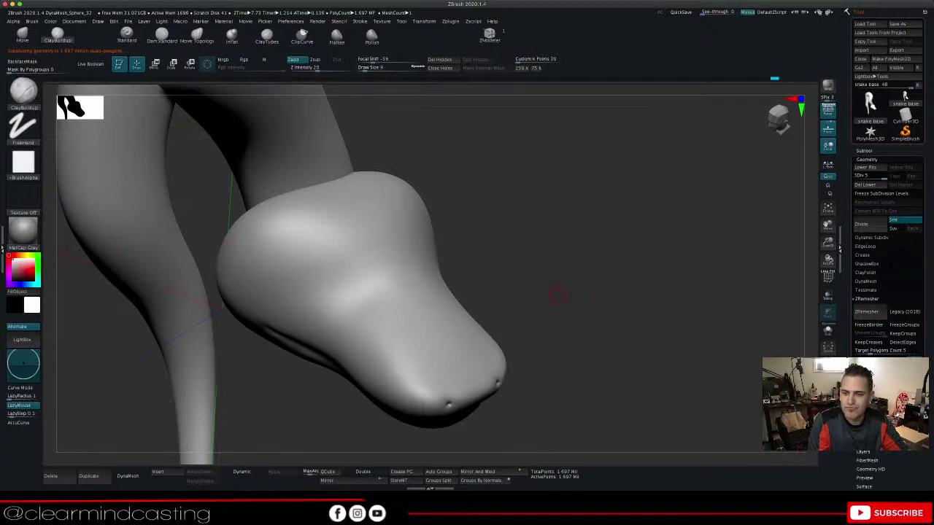
Return to subdivision level 4 and try another ClayBuildup stroke on the upper side of the head
{"action": "key", "text": "shift+d"}
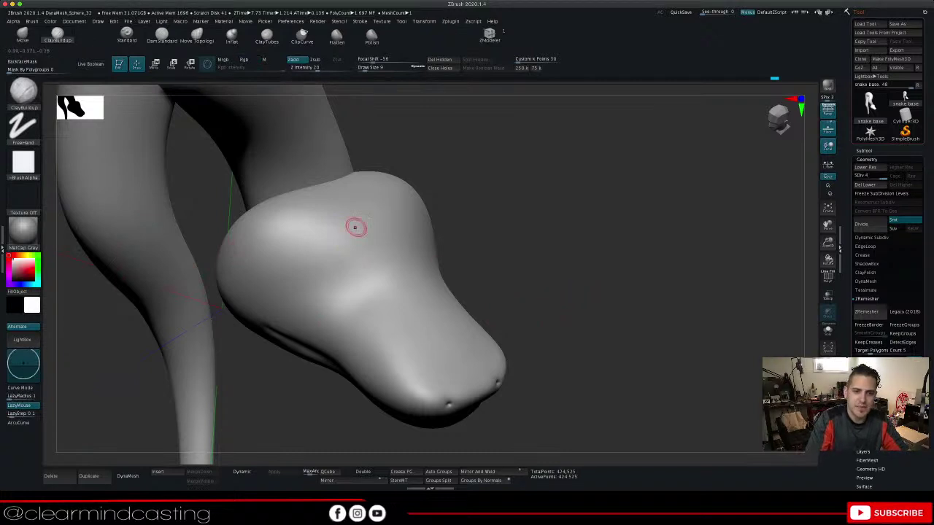
{"action": "left_click_drag", "start_coordinate": [331, 222], "coordinate": [363, 277]}
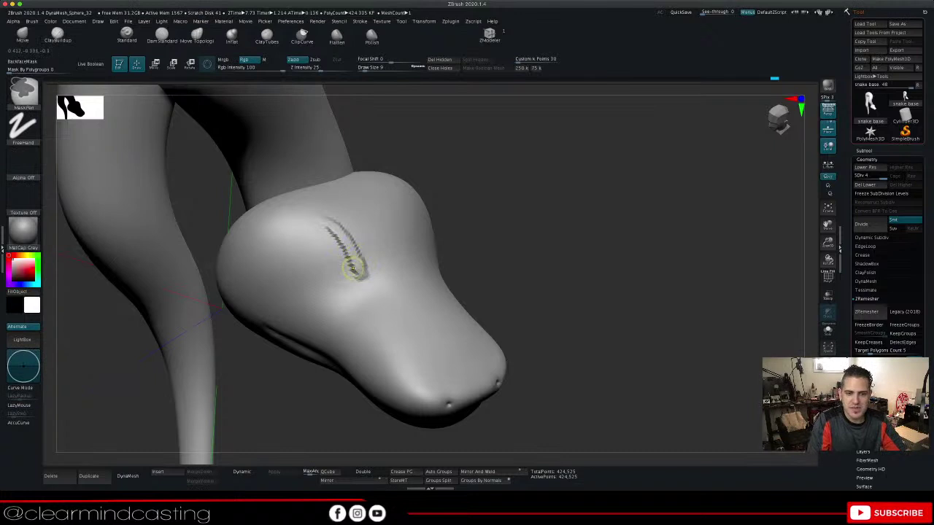
{"action": "key", "text": "ctrl+z"}
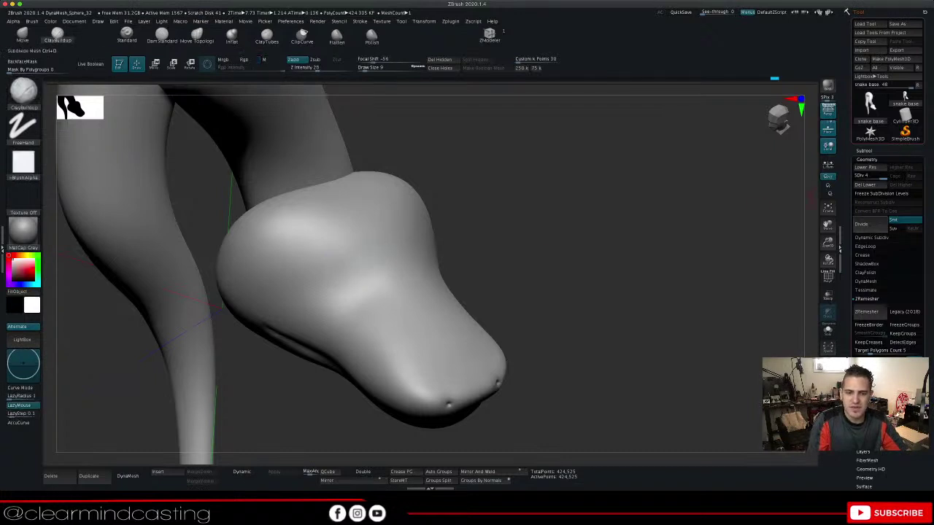
Divide the mesh to subdivision level 5 and set ClayBuildup to draw size 41 with its alpha off
{"action": "left_click", "coordinate": [869, 224]}
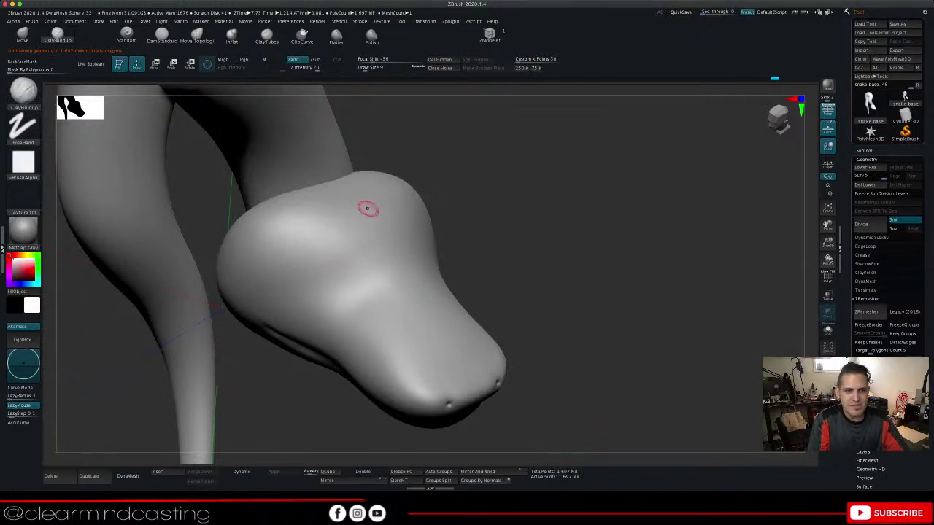
{"action": "key", "text": "space"}
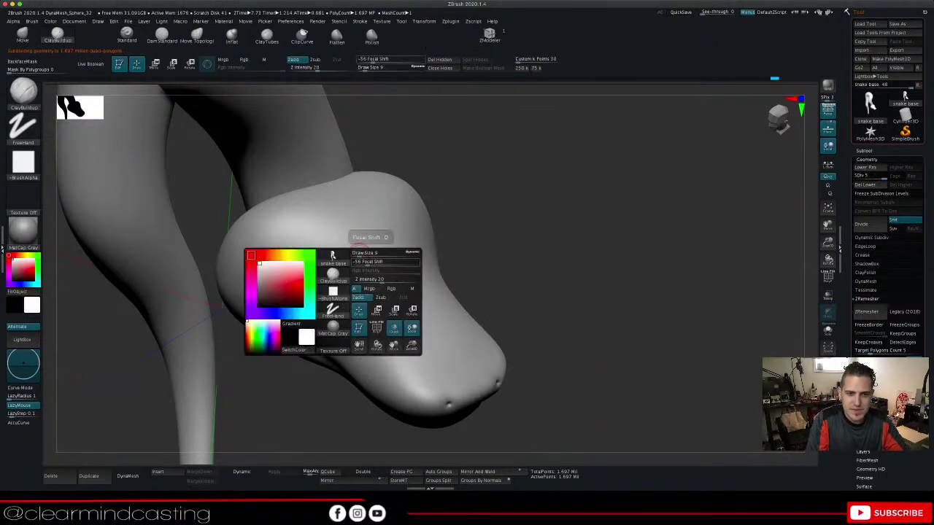
{"action": "mouse_move", "coordinate": [358, 255]}
{"action": "left_mouse_down"}
{"action": "mouse_move", "coordinate": [374, 256]}
{"action": "mouse_move", "coordinate": [365, 255]}
{"action": "mouse_move", "coordinate": [378, 283]}
{"action": "left_mouse_up"}
{"action": "mouse_move", "coordinate": [341, 256]}
{"action": "left_mouse_down", "text": "shift"}
{"action": "mouse_move", "coordinate": [340, 209]}
{"action": "mouse_move", "coordinate": [359, 242]}
{"action": "left_mouse_up", "text": "shift"}
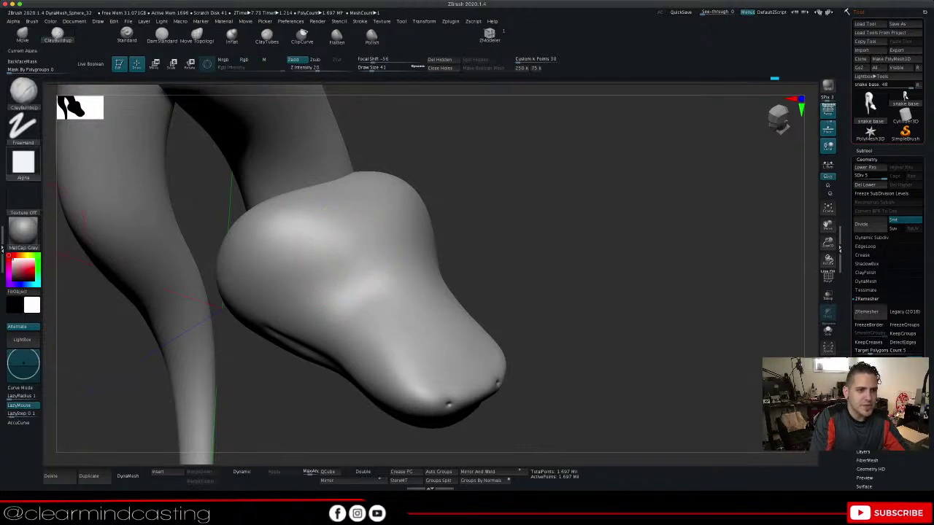
{"action": "left_click", "coordinate": [25, 163]}
{"action": "left_click", "coordinate": [71, 169]}
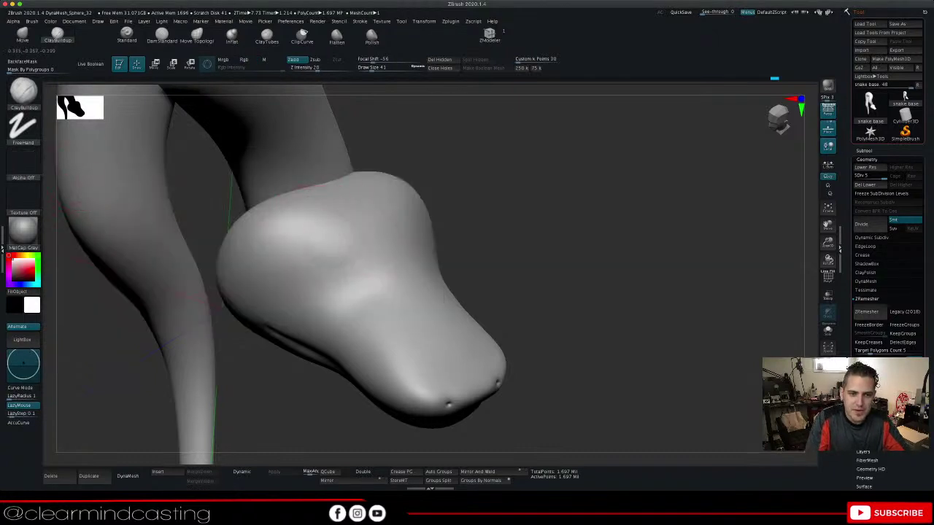
Try building up a rounded bulge on the upper side of the head with ClayBuildup and reduce the draw size to 20
{"action": "left_click_drag", "start_coordinate": [336, 239], "coordinate": [352, 257]}
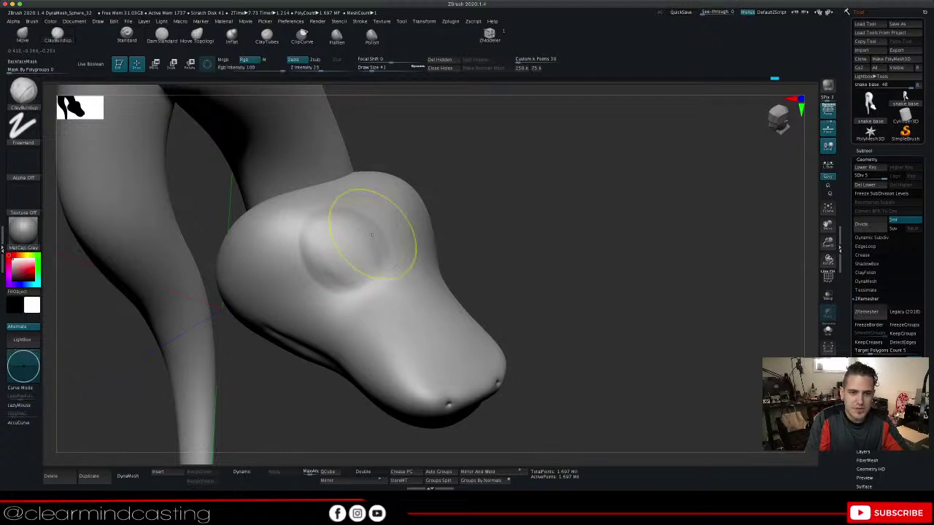
{"action": "key", "text": "space"}
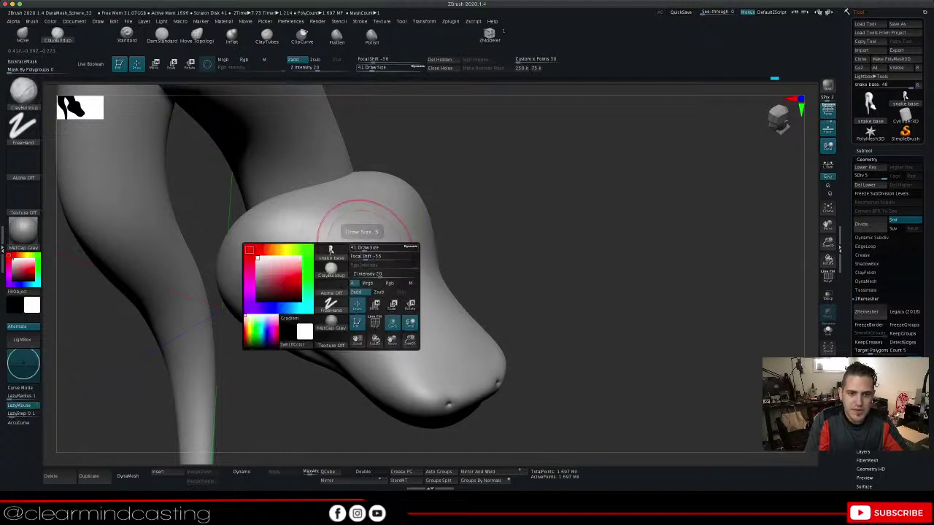
{"action": "left_click_drag", "start_coordinate": [364, 248], "coordinate": [354, 267]}
{"action": "key", "text": "ctrl+z"}
{"action": "left_click_drag", "start_coordinate": [500, 177], "coordinate": [396, 188]}
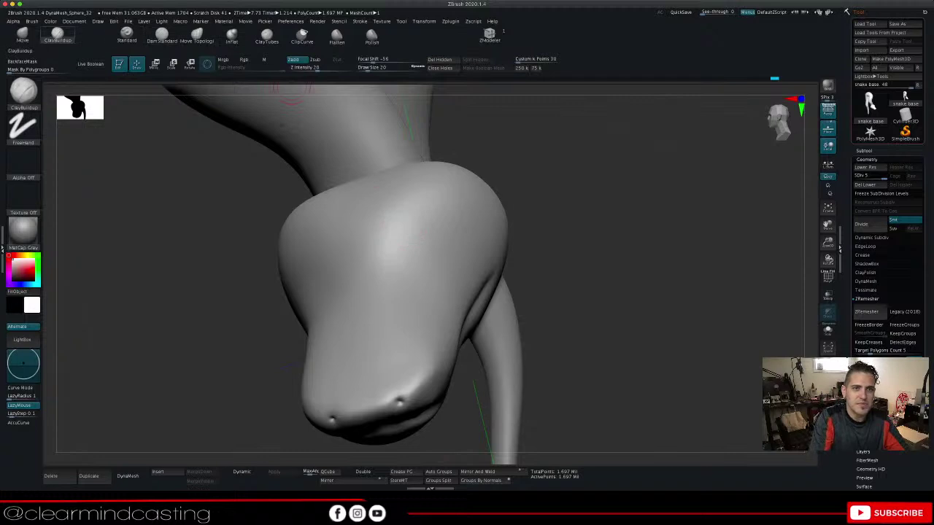
Lower the mesh to subdivision level 4 and try reshaping the top of the head with the Move Topological brush
{"action": "left_click", "coordinate": [196, 35]}
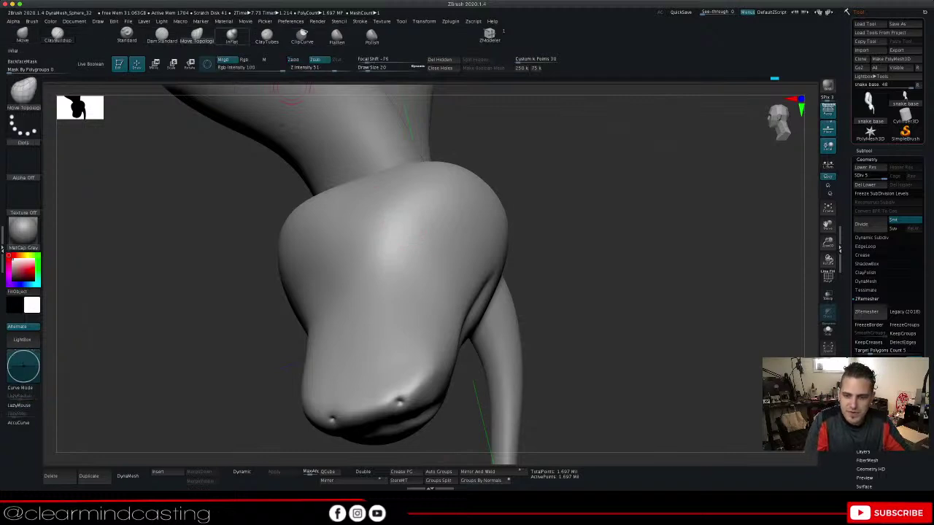
{"action": "key", "text": "shift+d"}
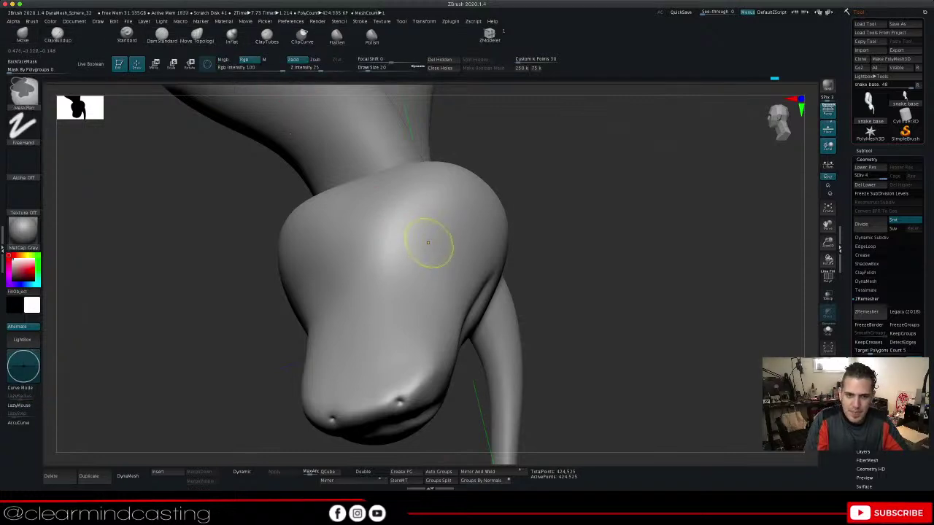
{"action": "left_click_drag", "start_coordinate": [413, 229], "coordinate": [417, 225]}
{"action": "key", "text": "ctrl+z"}
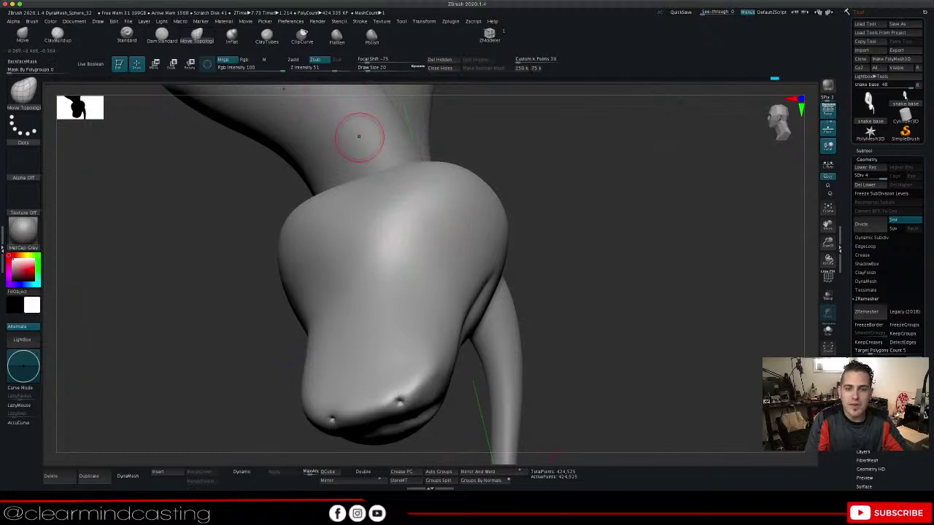
Set the Move Topological focal shift to -4 and try pulling the surface on the upper side of the head
{"action": "key", "text": "space"}
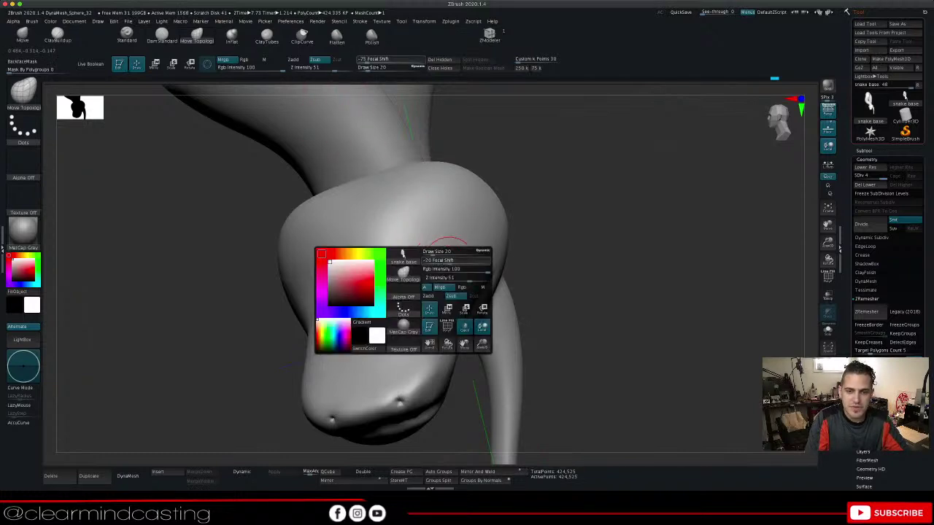
{"action": "left_click_drag", "start_coordinate": [442, 261], "coordinate": [443, 261]}
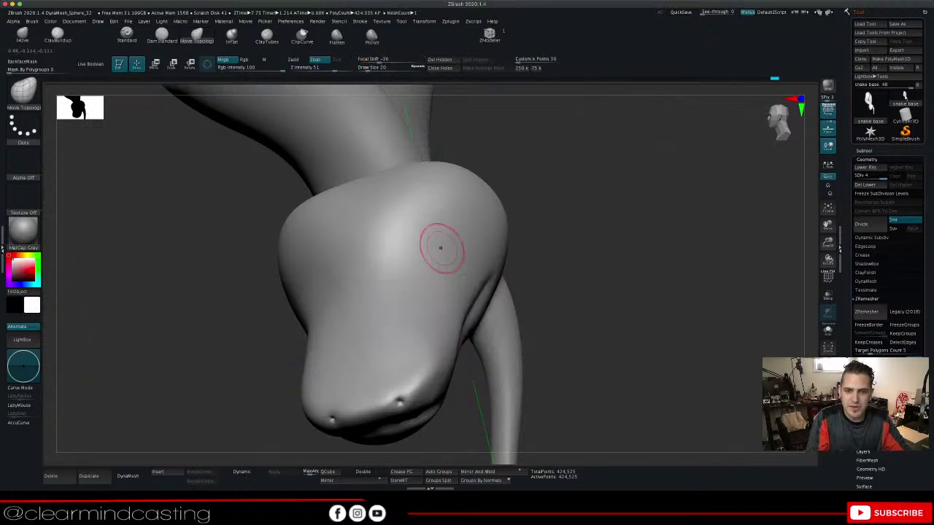
{"action": "key", "text": "space"}
{"action": "mouse_move", "coordinate": [453, 256]}
{"action": "left_mouse_down"}
{"action": "mouse_move", "coordinate": [466, 256]}
{"action": "mouse_move", "coordinate": [440, 225]}
{"action": "left_mouse_up"}
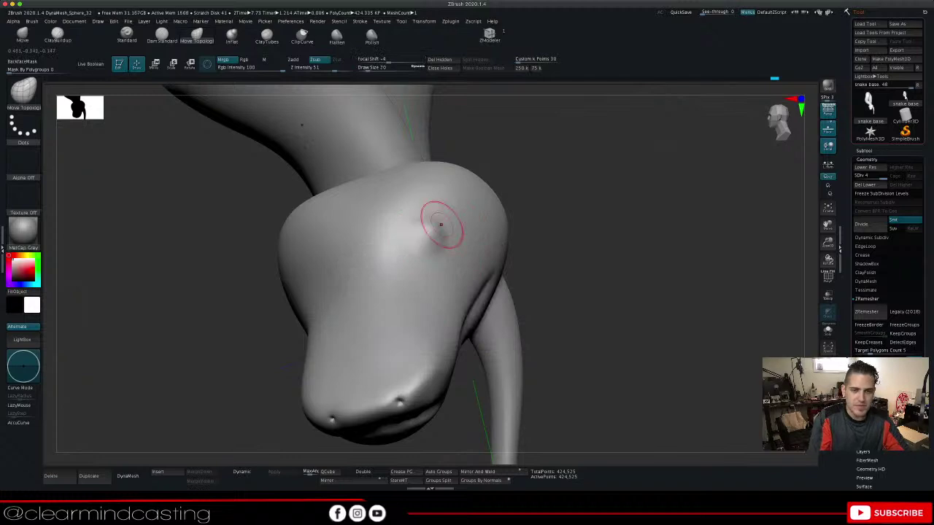
{"action": "key", "text": "ctrl+z"}
{"action": "mouse_move", "coordinate": [572, 150]}
{"action": "left_mouse_down"}
{"action": "mouse_move", "coordinate": [619, 173]}
{"action": "mouse_move", "coordinate": [595, 172]}
{"action": "left_mouse_up"}
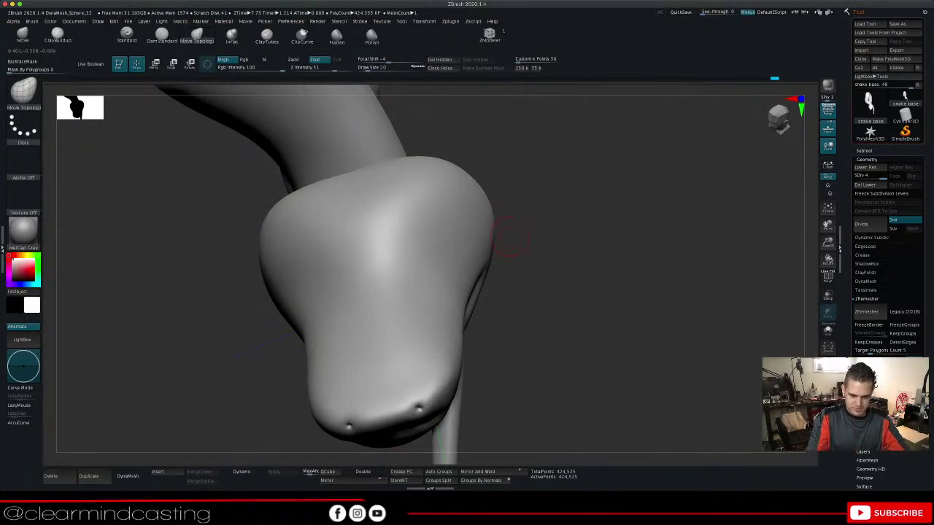
{"action": "mouse_move", "coordinate": [510, 237]}
{"action": "left_mouse_down"}
{"action": "mouse_move", "coordinate": [447, 199]}
{"action": "mouse_move", "coordinate": [511, 172]}
{"action": "mouse_move", "coordinate": [607, 190]}
{"action": "left_mouse_up"}
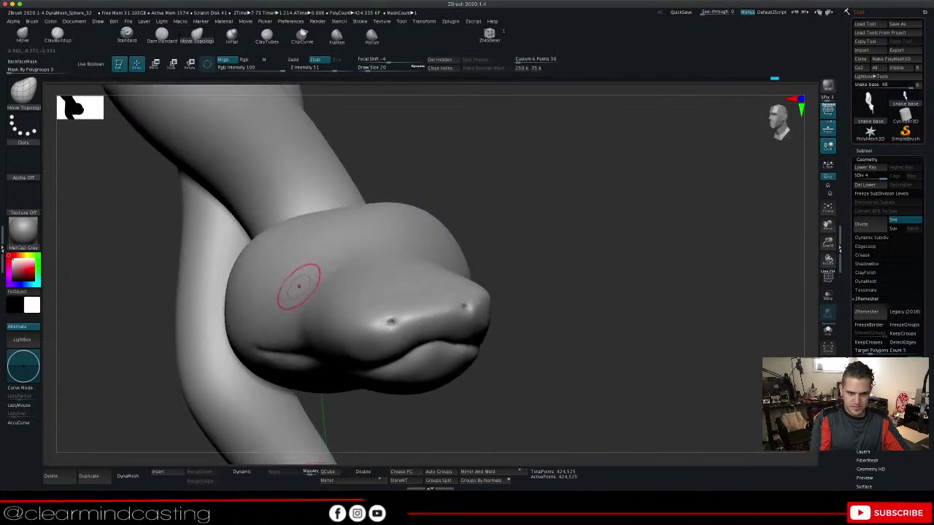
Smooth the upper side of the head and pull out small eye bumps on both sides with the Move Topological brush
{"action": "left_click_drag", "start_coordinate": [303, 280], "coordinate": [275, 273]}
{"action": "mouse_move", "coordinate": [488, 218]}
{"action": "left_mouse_down"}
{"action": "mouse_move", "coordinate": [350, 227]}
{"action": "mouse_move", "coordinate": [457, 253]}
{"action": "left_mouse_up"}
{"action": "mouse_move", "coordinate": [540, 253]}
{"action": "left_mouse_down"}
{"action": "mouse_move", "coordinate": [572, 291]}
{"action": "mouse_move", "coordinate": [591, 350]}
{"action": "mouse_move", "coordinate": [661, 325]}
{"action": "mouse_move", "coordinate": [617, 288]}
{"action": "left_mouse_up"}
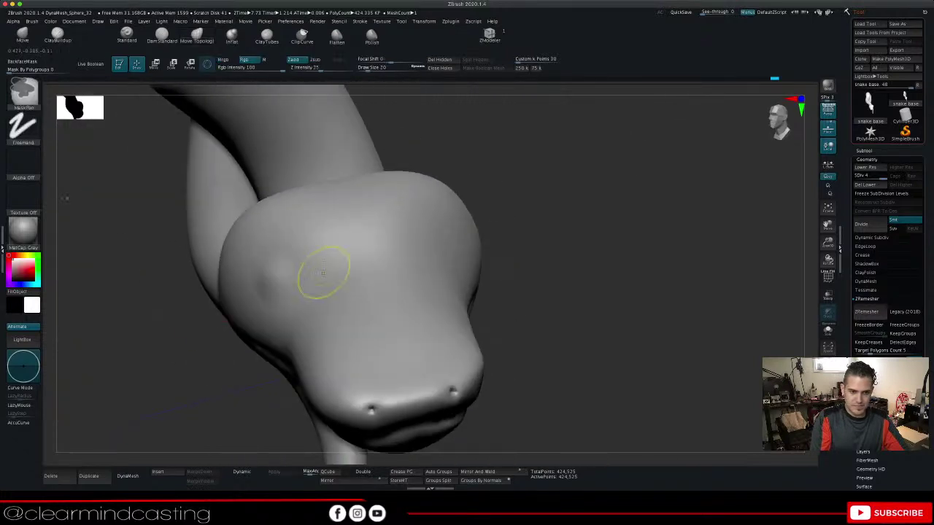
{"action": "left_click_drag", "start_coordinate": [310, 280], "coordinate": [273, 297], "text": "shift"}
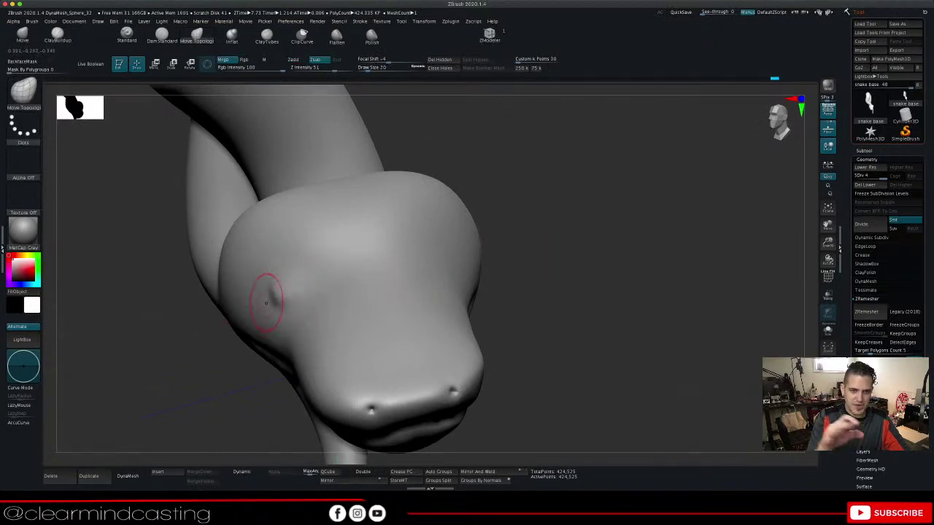
{"action": "mouse_move", "coordinate": [583, 216]}
{"action": "left_mouse_down"}
{"action": "mouse_move", "coordinate": [581, 266]}
{"action": "mouse_move", "coordinate": [551, 276]}
{"action": "left_mouse_up"}
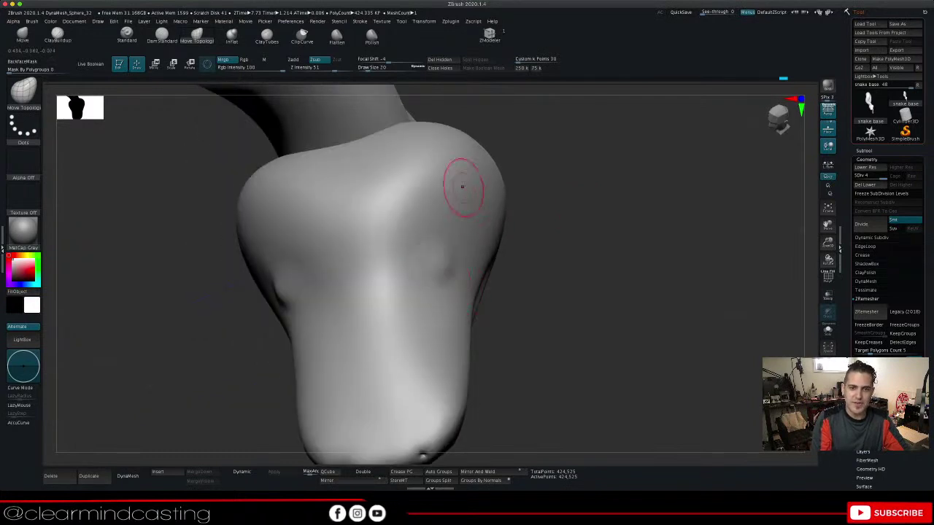
{"action": "mouse_move", "coordinate": [554, 246]}
{"action": "left_mouse_down"}
{"action": "mouse_move", "coordinate": [604, 248]}
{"action": "mouse_move", "coordinate": [549, 228]}
{"action": "mouse_move", "coordinate": [570, 225]}
{"action": "mouse_move", "coordinate": [553, 228]}
{"action": "left_mouse_up"}
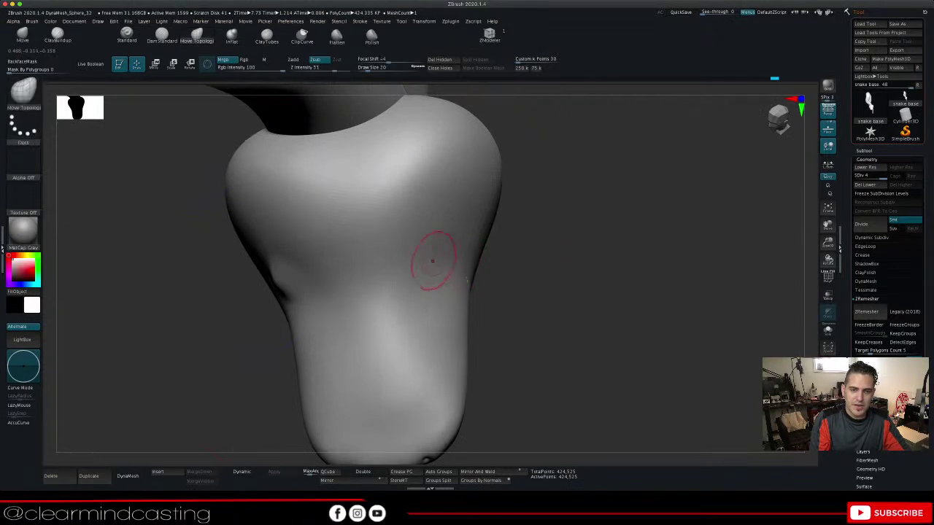
{"action": "mouse_move", "coordinate": [520, 286]}
{"action": "left_mouse_down"}
{"action": "mouse_move", "coordinate": [570, 289]}
{"action": "mouse_move", "coordinate": [544, 285]}
{"action": "mouse_move", "coordinate": [543, 205]}
{"action": "mouse_move", "coordinate": [600, 222]}
{"action": "mouse_move", "coordinate": [542, 264]}
{"action": "mouse_move", "coordinate": [499, 257]}
{"action": "left_mouse_up"}
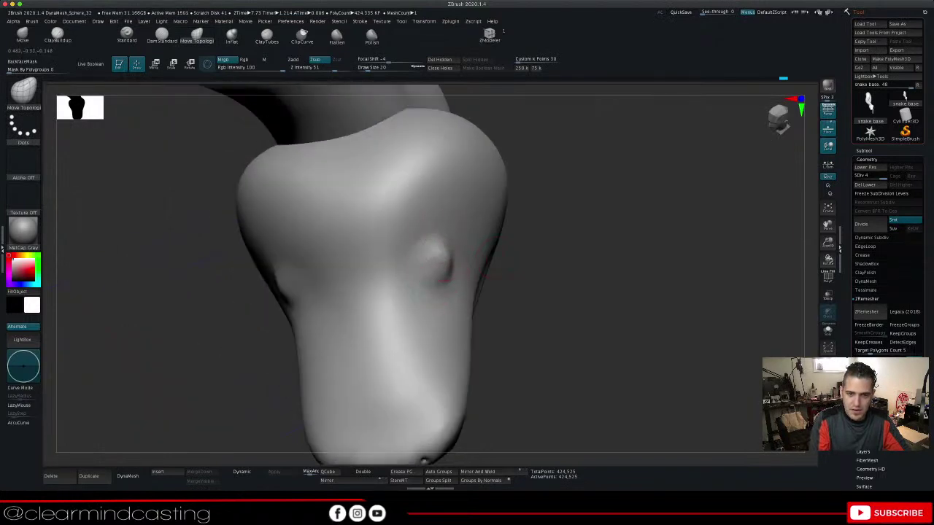
{"action": "left_click_drag", "start_coordinate": [513, 259], "coordinate": [463, 268]}
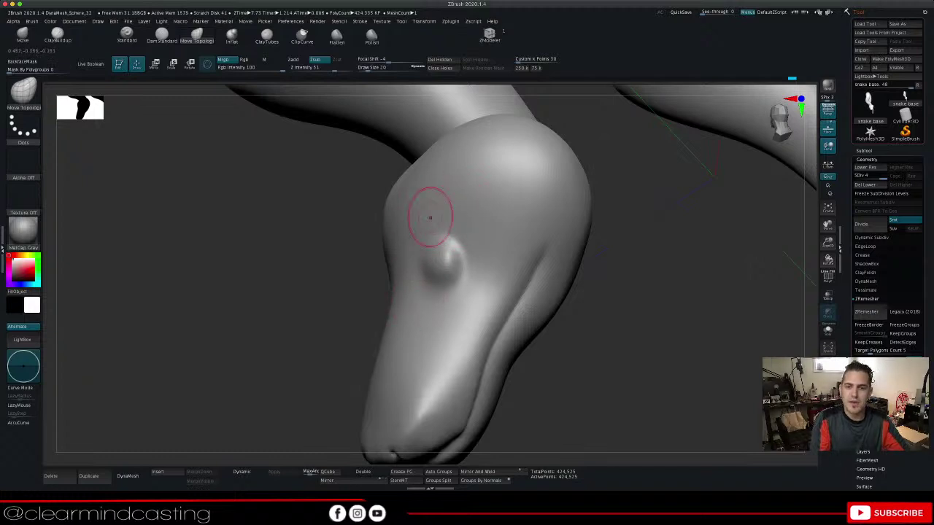
Pull the eye bumps further outward and shape them into rounded bulges with the Move Topological brush
{"action": "left_click_drag", "start_coordinate": [602, 288], "coordinate": [692, 310]}
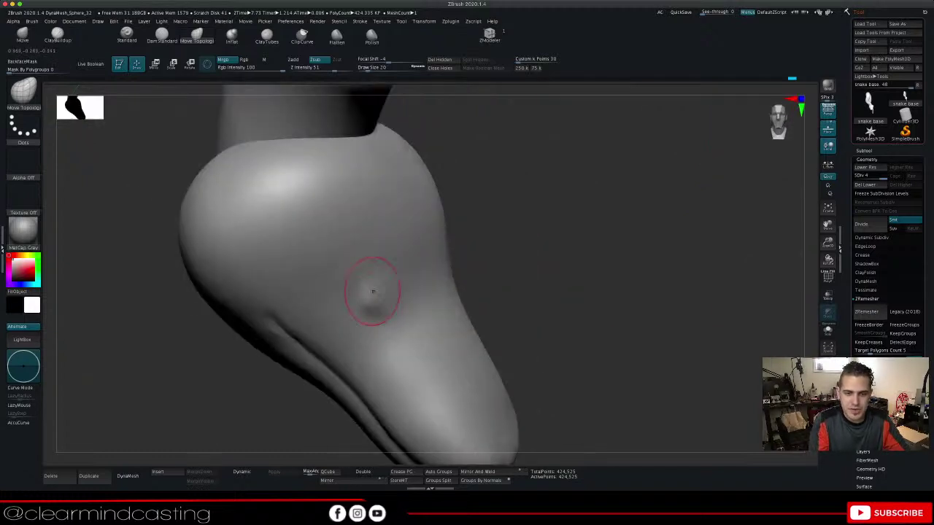
{"action": "left_click_drag", "start_coordinate": [374, 291], "coordinate": [378, 293]}
{"action": "left_click_drag", "start_coordinate": [554, 241], "coordinate": [576, 313]}
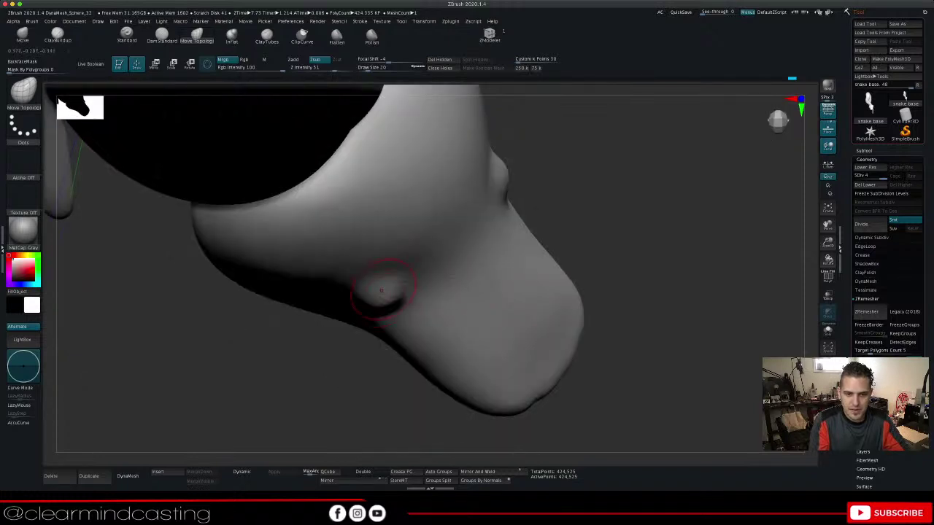
{"action": "left_click_drag", "start_coordinate": [544, 195], "coordinate": [403, 281]}
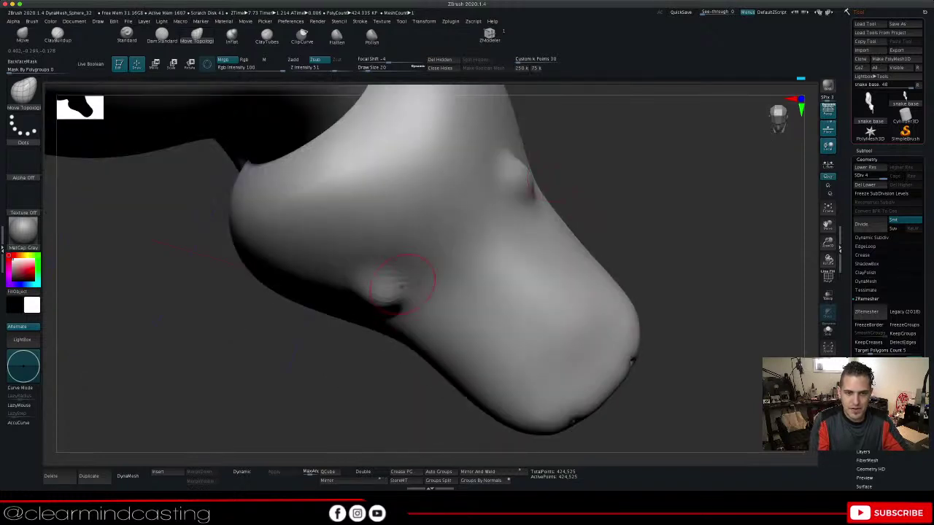
{"action": "mouse_move", "coordinate": [292, 380]}
{"action": "left_mouse_down"}
{"action": "mouse_move", "coordinate": [394, 289]}
{"action": "mouse_move", "coordinate": [384, 297]}
{"action": "left_mouse_up"}
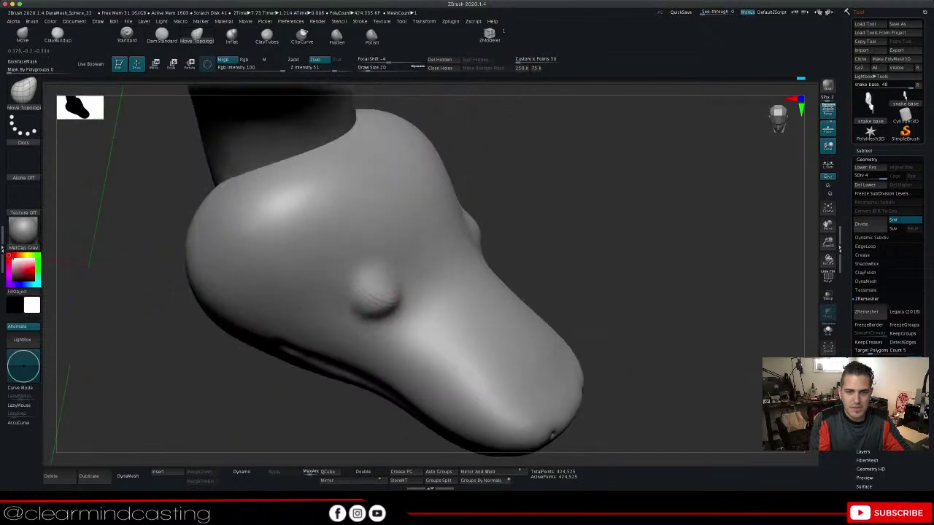
{"action": "mouse_move", "coordinate": [554, 234]}
{"action": "left_mouse_down"}
{"action": "mouse_move", "coordinate": [503, 299]}
{"action": "mouse_move", "coordinate": [558, 252]}
{"action": "mouse_move", "coordinate": [546, 196]}
{"action": "left_mouse_up"}
Carve a crease around the base of the eye bulge with the DamStandard brush
{"action": "left_click", "coordinate": [162, 37]}
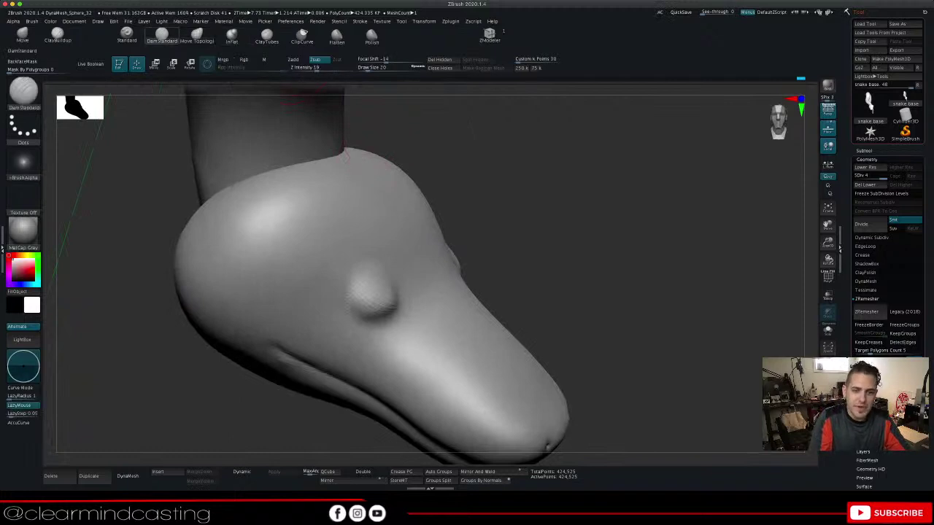
{"action": "mouse_move", "coordinate": [357, 277]}
{"action": "left_mouse_down"}
{"action": "mouse_move", "coordinate": [347, 291]}
{"action": "mouse_move", "coordinate": [401, 312]}
{"action": "mouse_move", "coordinate": [362, 272]}
{"action": "mouse_move", "coordinate": [348, 294]}
{"action": "left_mouse_up"}
{"action": "mouse_move", "coordinate": [536, 228]}
{"action": "left_mouse_down"}
{"action": "mouse_move", "coordinate": [438, 255]}
{"action": "mouse_move", "coordinate": [524, 226]}
{"action": "mouse_move", "coordinate": [501, 276]}
{"action": "mouse_move", "coordinate": [551, 249]}
{"action": "left_mouse_up"}
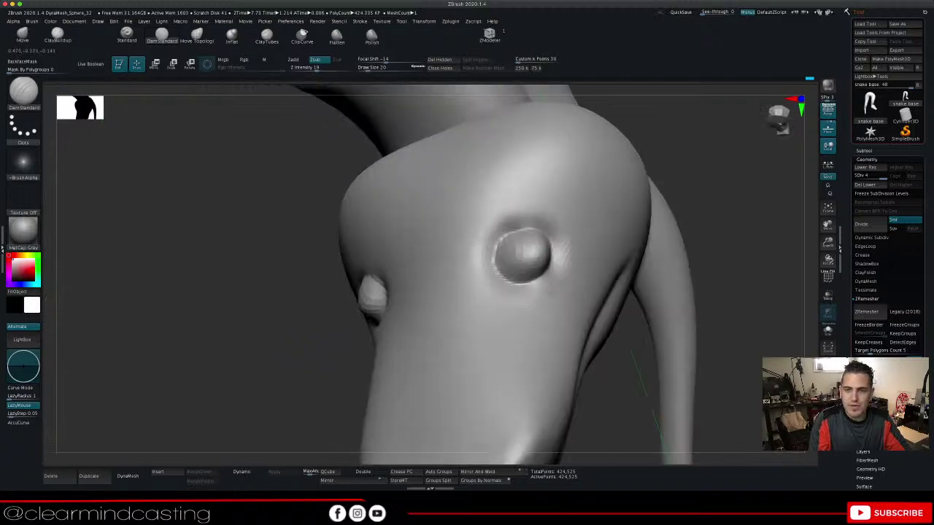
{"action": "mouse_move", "coordinate": [701, 234]}
{"action": "left_mouse_down"}
{"action": "mouse_move", "coordinate": [783, 259]}
{"action": "mouse_move", "coordinate": [686, 234]}
{"action": "mouse_move", "coordinate": [708, 219]}
{"action": "left_mouse_up"}
Reshape the eye bulge into a rounder, more protruding eyeball with the Move Topological brush
{"action": "left_click", "coordinate": [197, 36]}
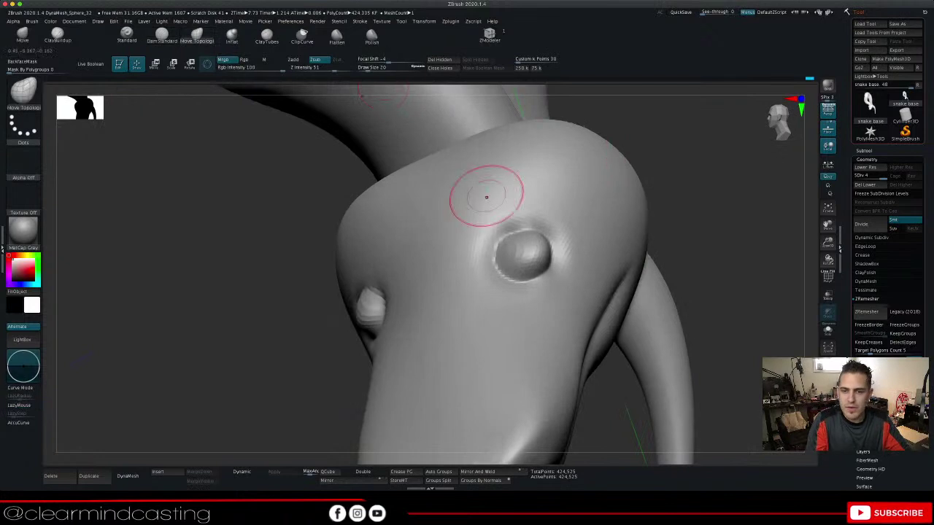
{"action": "mouse_move", "coordinate": [527, 255]}
{"action": "left_mouse_down"}
{"action": "mouse_move", "coordinate": [524, 247]}
{"action": "mouse_move", "coordinate": [531, 254]}
{"action": "mouse_move", "coordinate": [518, 264]}
{"action": "left_mouse_up"}
{"action": "mouse_move", "coordinate": [722, 197]}
{"action": "left_mouse_down"}
{"action": "mouse_move", "coordinate": [671, 191]}
{"action": "mouse_move", "coordinate": [781, 233]}
{"action": "left_mouse_up"}
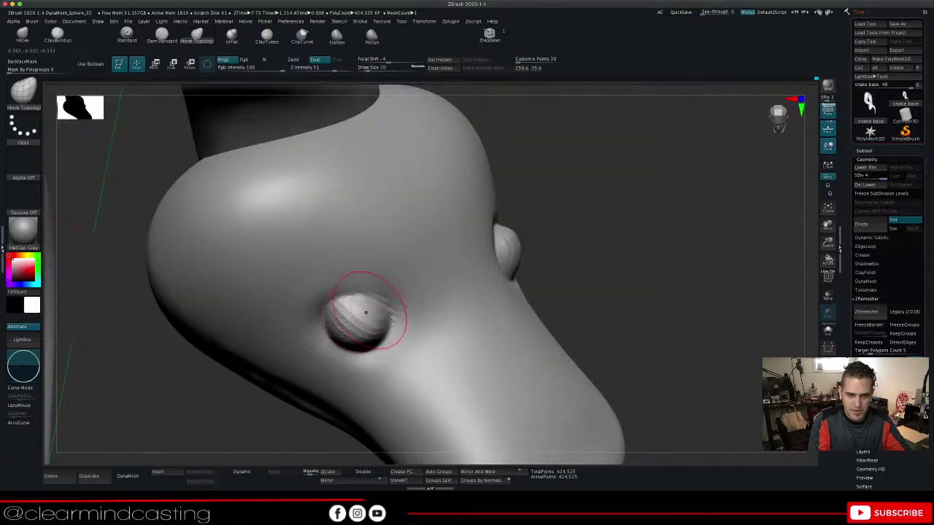
{"action": "mouse_move", "coordinate": [366, 312]}
{"action": "left_mouse_down"}
{"action": "mouse_move", "coordinate": [371, 325]}
{"action": "mouse_move", "coordinate": [386, 323]}
{"action": "left_mouse_up"}
{"action": "key", "text": "shift"}
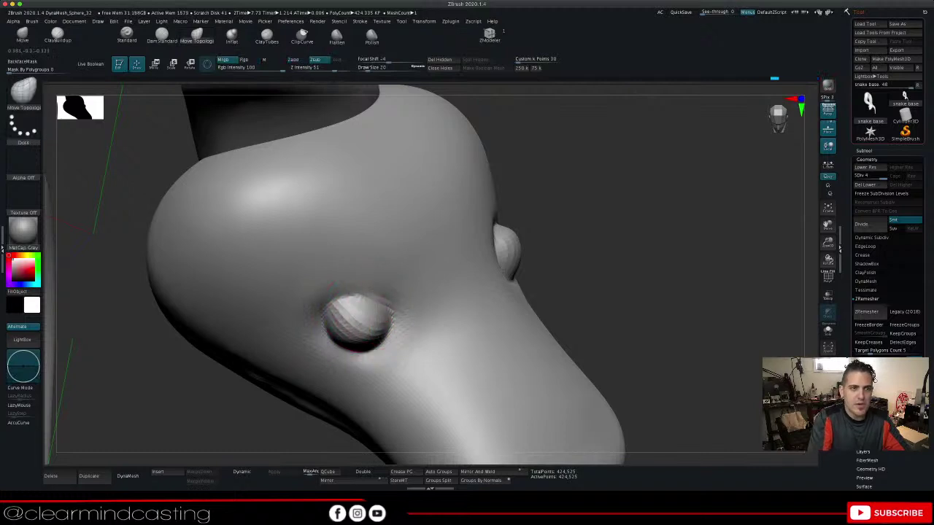
Deepen the crease along the upper edge of the eyeball with the DamStandard brush
{"action": "left_click", "coordinate": [162, 35]}
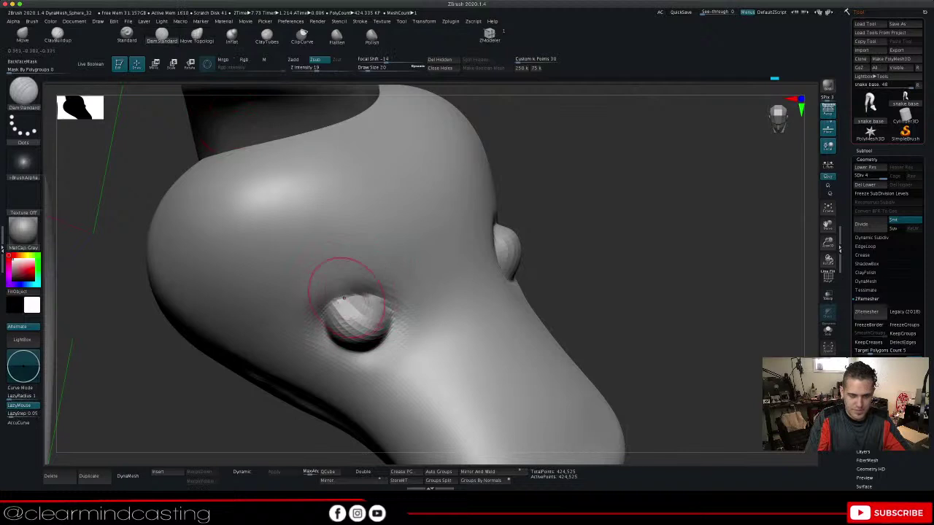
{"action": "key", "text": "ctrl"}
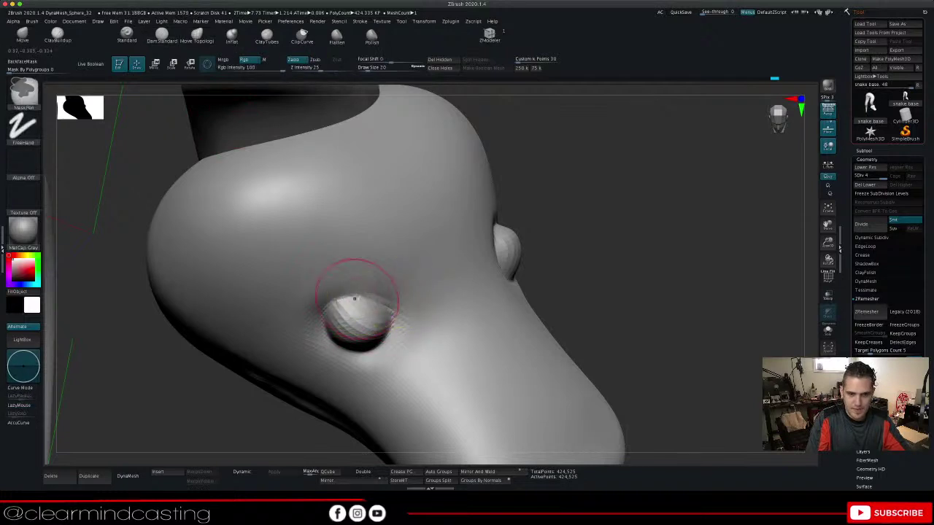
{"action": "mouse_move", "coordinate": [367, 298]}
{"action": "left_mouse_down"}
{"action": "mouse_move", "coordinate": [392, 307]}
{"action": "mouse_move", "coordinate": [340, 320]}
{"action": "left_mouse_up"}
{"action": "mouse_move", "coordinate": [601, 216]}
{"action": "left_mouse_down"}
{"action": "mouse_move", "coordinate": [547, 226]}
{"action": "mouse_move", "coordinate": [481, 212]}
{"action": "mouse_move", "coordinate": [566, 229]}
{"action": "mouse_move", "coordinate": [577, 220]}
{"action": "mouse_move", "coordinate": [511, 222]}
{"action": "mouse_move", "coordinate": [515, 244]}
{"action": "left_mouse_up"}
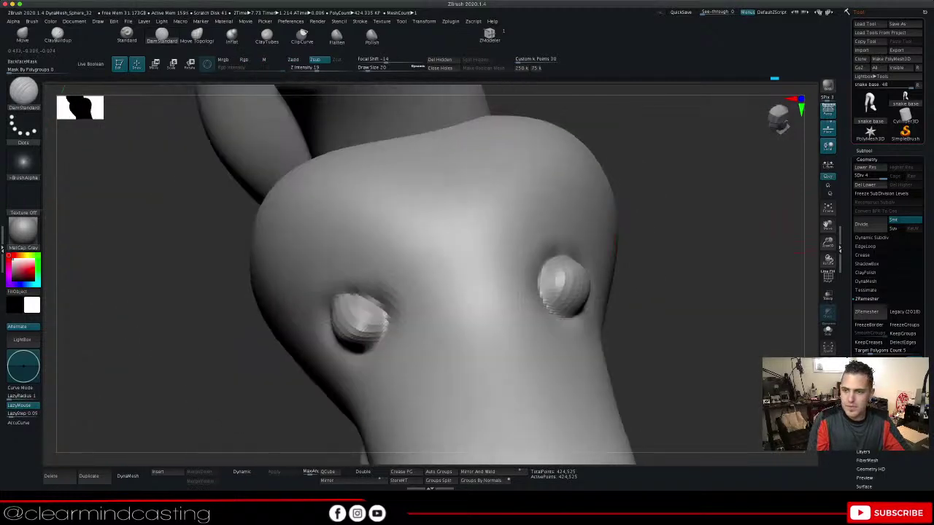
Examine the placement and proportions of the eyes on the head from several angles and distances
{"action": "left_click_drag", "start_coordinate": [827, 225], "coordinate": [815, 226]}
{"action": "left_click_drag", "start_coordinate": [657, 249], "coordinate": [621, 146], "text": "alt"}
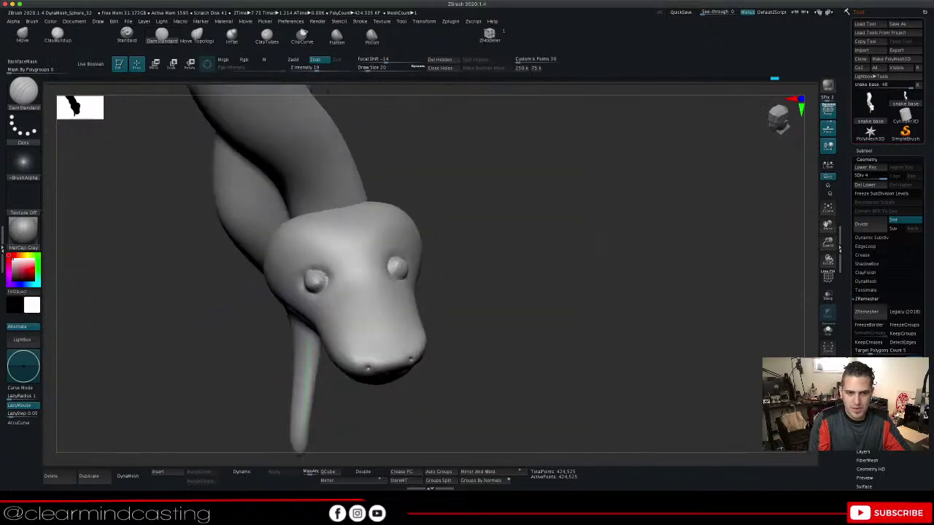
{"action": "mouse_move", "coordinate": [554, 226]}
{"action": "left_mouse_down"}
{"action": "mouse_move", "coordinate": [672, 229]}
{"action": "mouse_move", "coordinate": [570, 237]}
{"action": "mouse_move", "coordinate": [541, 263]}
{"action": "mouse_move", "coordinate": [536, 252]}
{"action": "left_mouse_up"}
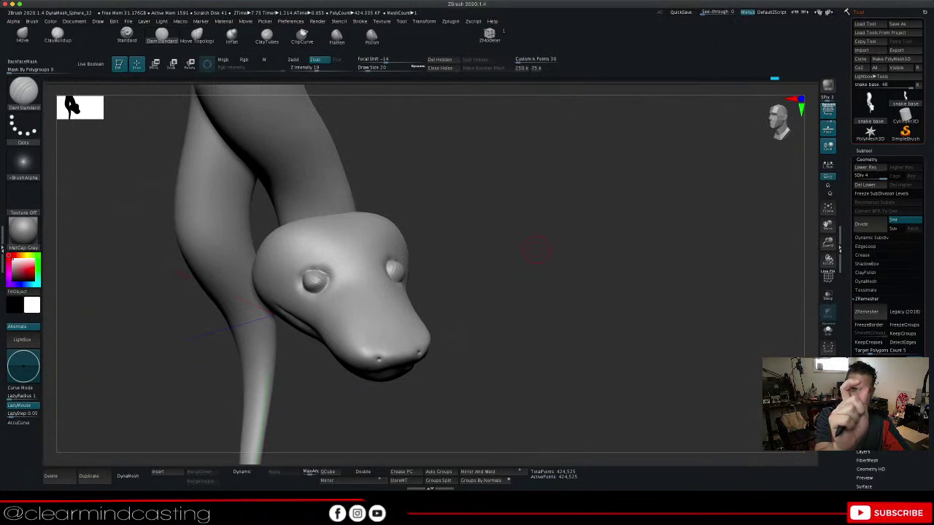
{"action": "left_click_drag", "start_coordinate": [536, 250], "coordinate": [503, 265]}
{"action": "left_click_drag", "start_coordinate": [829, 226], "coordinate": [878, 220]}
{"action": "left_click_drag", "start_coordinate": [828, 242], "coordinate": [828, 298]}
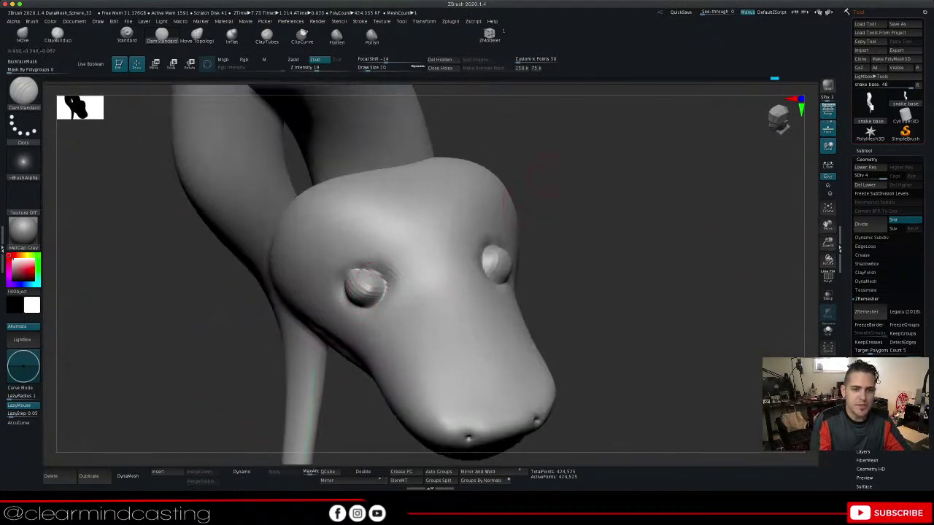
{"action": "left_click_drag", "start_coordinate": [529, 178], "coordinate": [546, 166]}
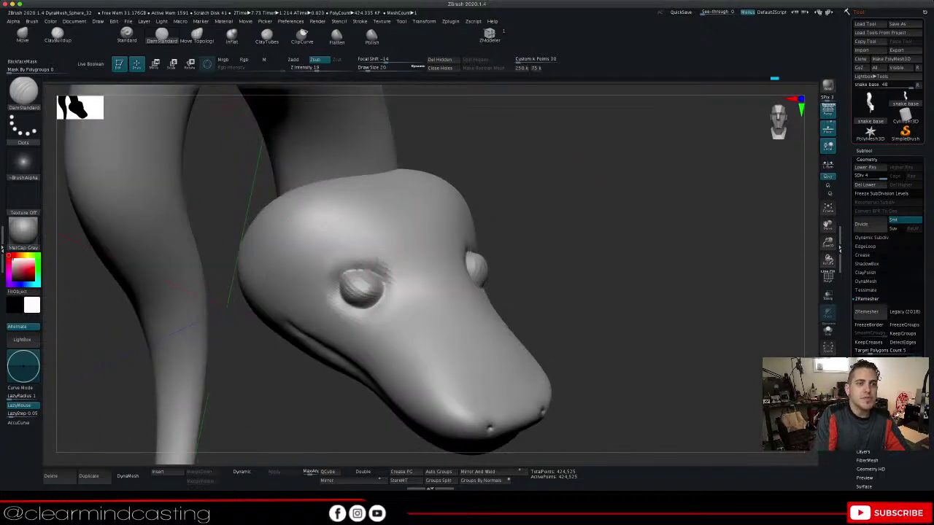
Adjust the eyeball's shape and position with the Move Topological brush and check both eyes from several angles
{"action": "left_click", "coordinate": [197, 36]}
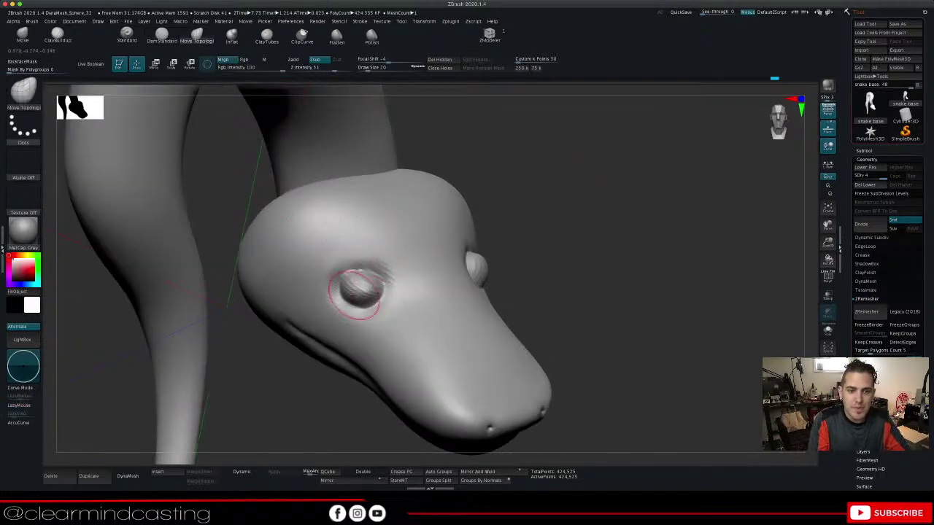
{"action": "left_click_drag", "start_coordinate": [354, 294], "coordinate": [378, 261]}
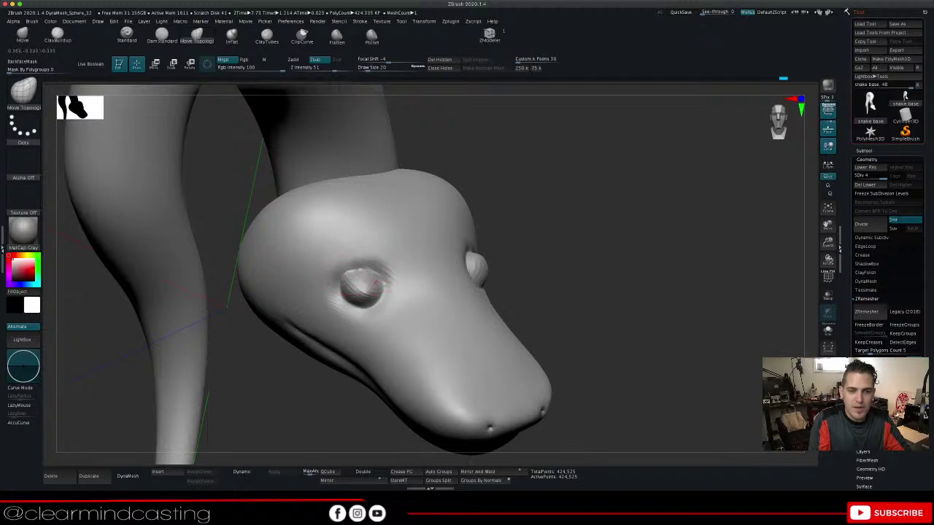
{"action": "mouse_move", "coordinate": [367, 276]}
{"action": "right_mouse_down"}
{"action": "mouse_move", "coordinate": [292, 292]}
{"action": "mouse_move", "coordinate": [328, 244]}
{"action": "mouse_move", "coordinate": [361, 230]}
{"action": "mouse_move", "coordinate": [371, 259]}
{"action": "right_mouse_up"}
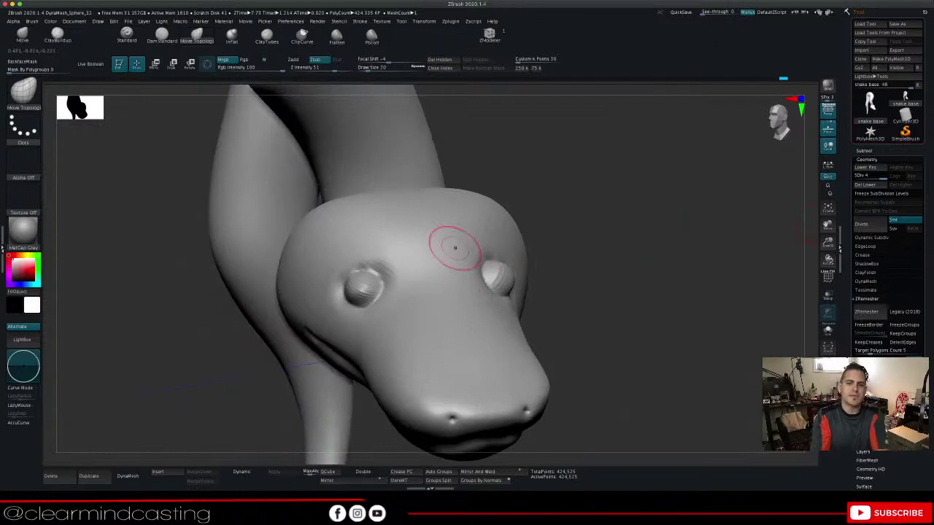
{"action": "right_click_drag", "start_coordinate": [473, 282], "coordinate": [413, 314]}
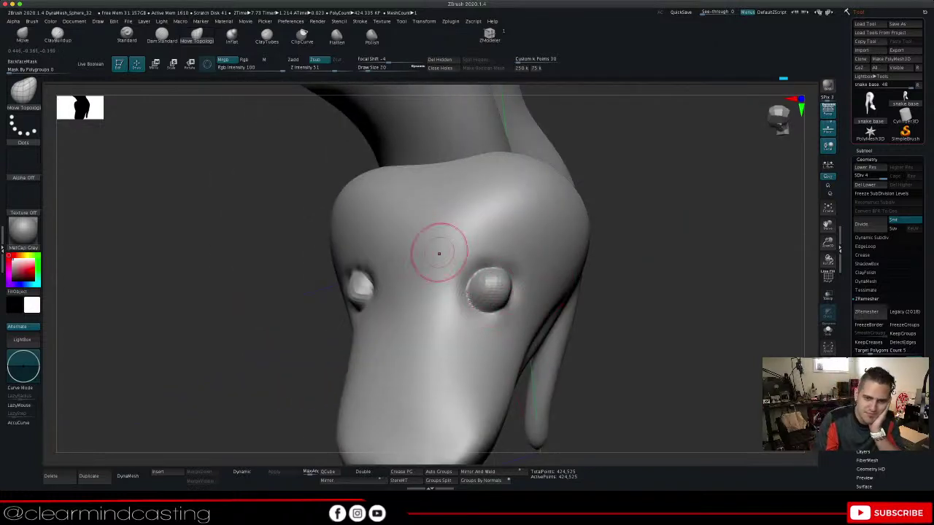
{"action": "left_click_drag", "start_coordinate": [675, 254], "coordinate": [671, 218]}
{"action": "left_click_drag", "start_coordinate": [504, 131], "coordinate": [554, 153]}
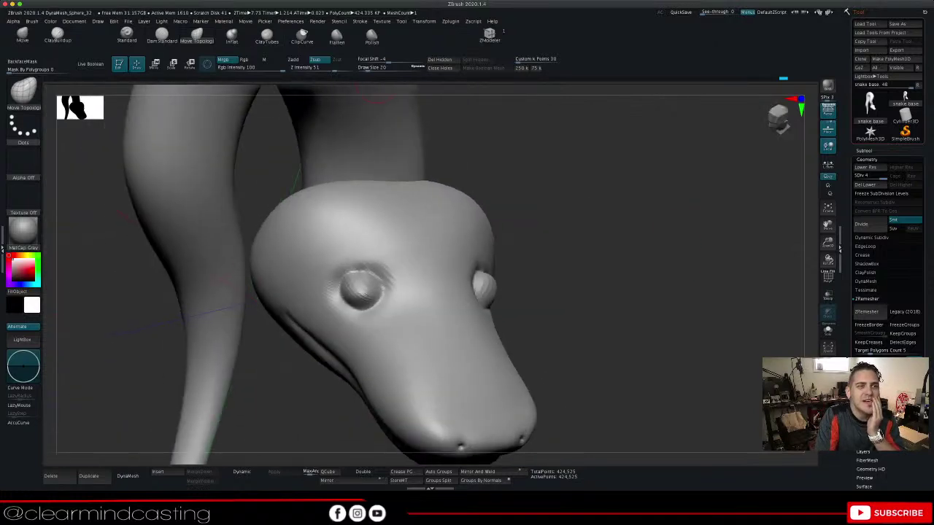
Refine the crease over the upper front edge of the eye with the DamStandard brush
{"action": "left_click", "coordinate": [162, 35]}
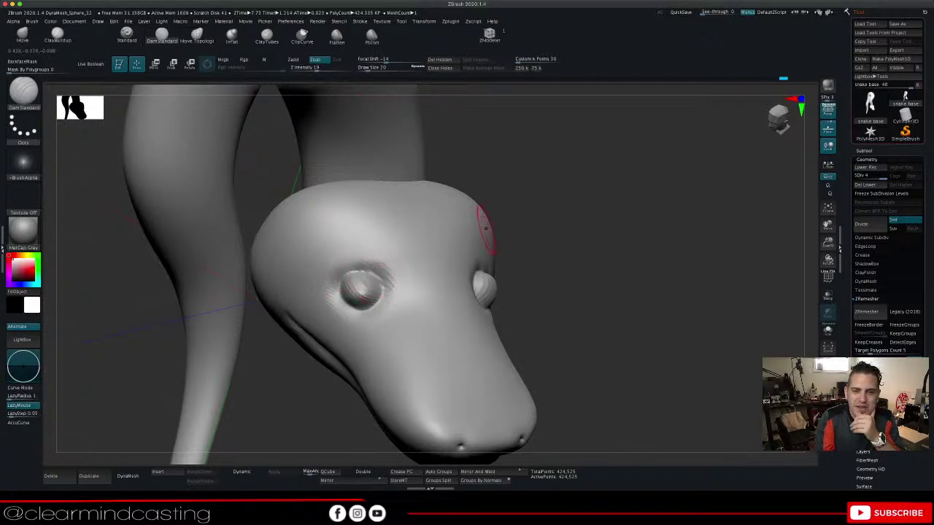
{"action": "mouse_move", "coordinate": [605, 223]}
{"action": "left_mouse_down"}
{"action": "mouse_move", "coordinate": [563, 226]}
{"action": "mouse_move", "coordinate": [590, 235]}
{"action": "left_mouse_up"}
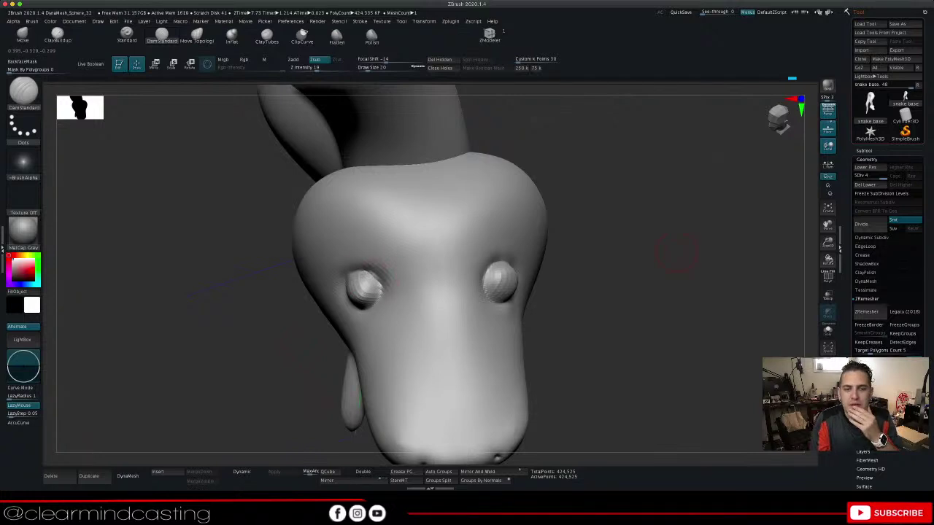
{"action": "left_click_drag", "start_coordinate": [677, 252], "coordinate": [698, 233]}
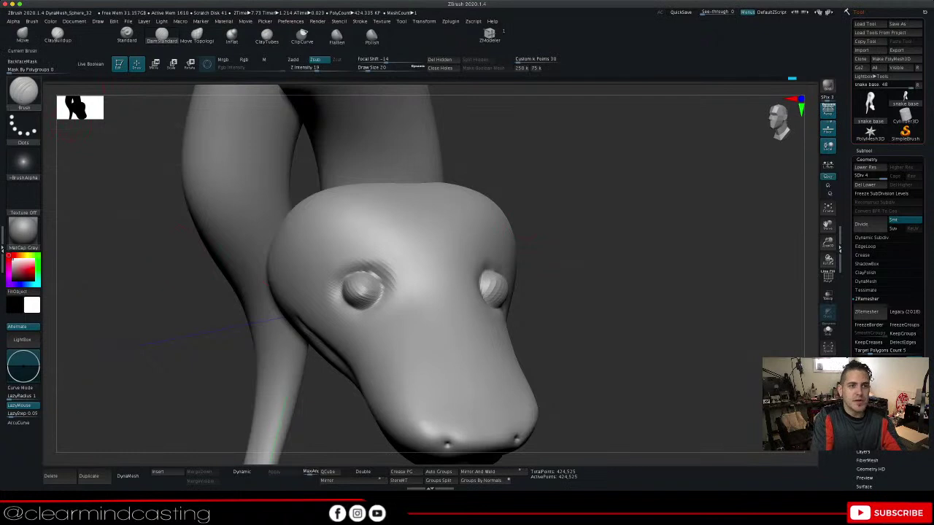
Try building up a brow form between the eyes with the ClayBuildup brush, and undo the strokes
{"action": "left_click", "coordinate": [23, 92]}
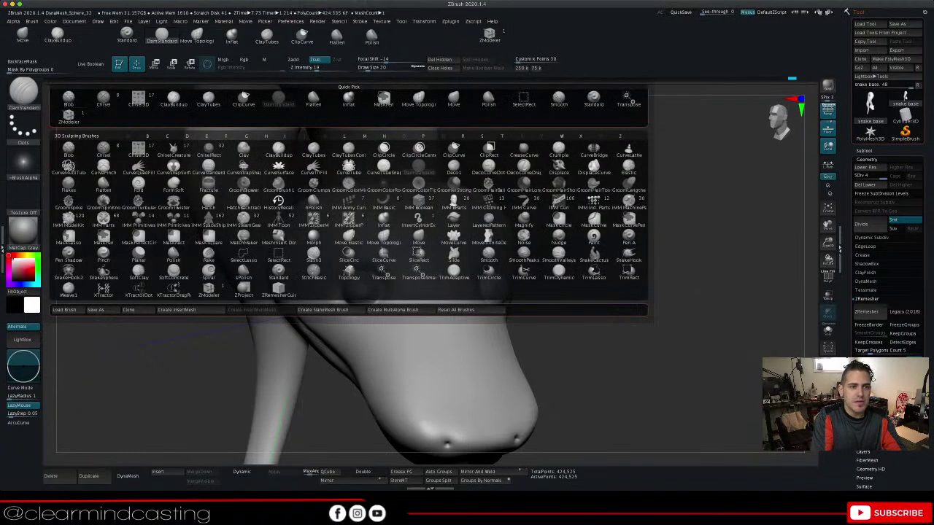
{"action": "left_click", "coordinate": [173, 99]}
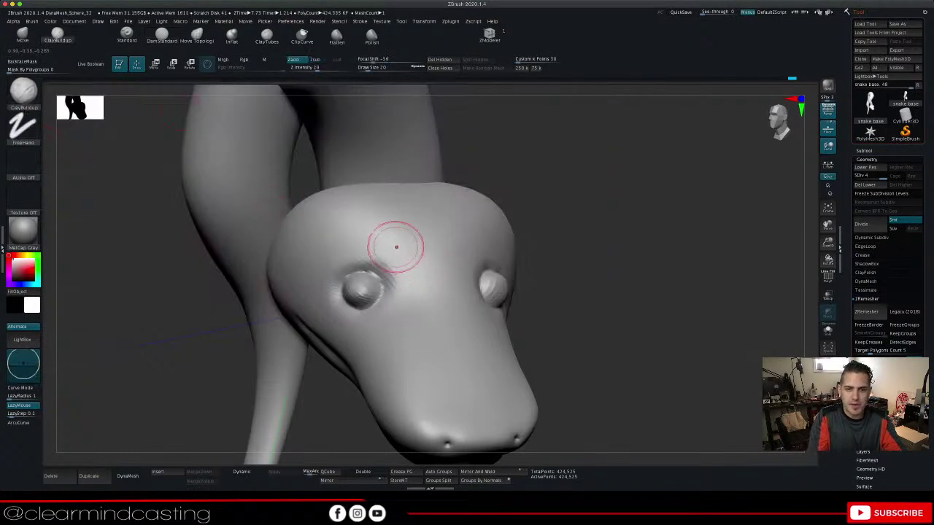
{"action": "mouse_move", "coordinate": [399, 251]}
{"action": "left_mouse_down"}
{"action": "mouse_move", "coordinate": [414, 289]}
{"action": "mouse_move", "coordinate": [409, 315]}
{"action": "left_mouse_up"}
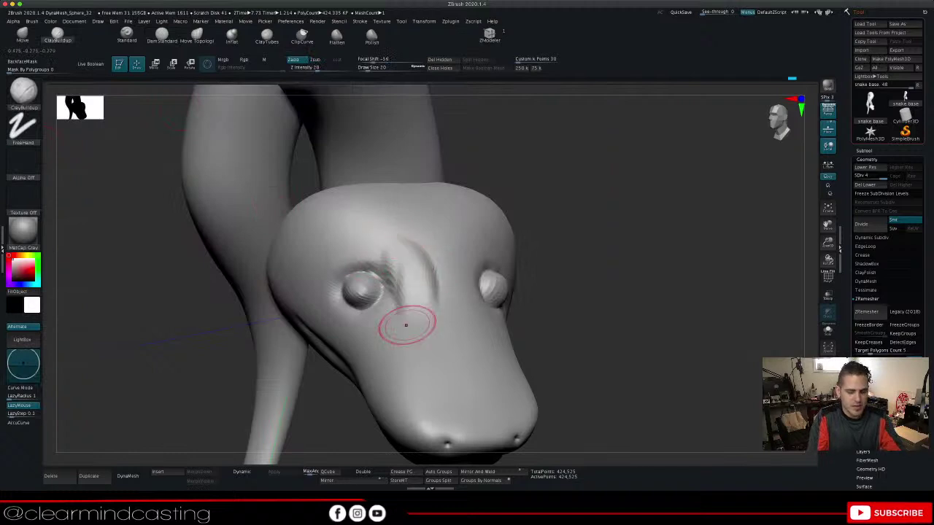
{"action": "key", "text": "ctrl+z"}
{"action": "key", "text": "ctrl+z"}
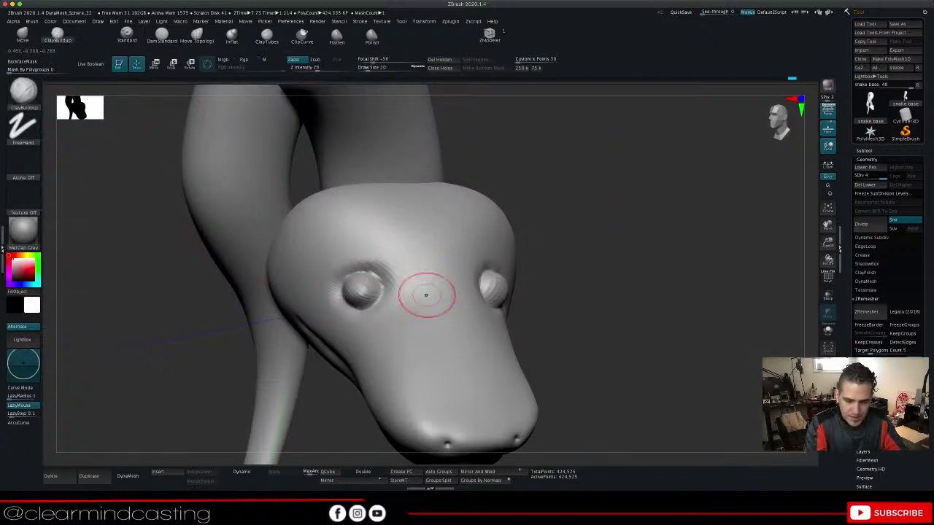
Set the ClayBuildup brush's focal shift to -42 and draw size to 33, and try a brow stroke around the eye's inner side
{"action": "left_click_drag", "start_coordinate": [751, 212], "coordinate": [797, 218]}
{"action": "key", "text": "space"}
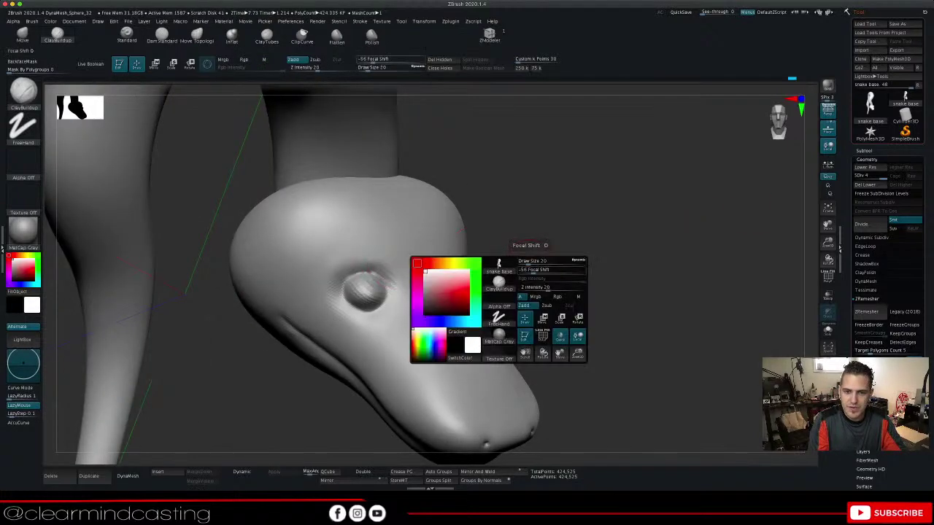
{"action": "left_click_drag", "start_coordinate": [533, 271], "coordinate": [537, 271]}
{"action": "left_click_drag", "start_coordinate": [528, 262], "coordinate": [530, 262]}
{"action": "mouse_move", "coordinate": [363, 242]}
{"action": "left_mouse_down"}
{"action": "mouse_move", "coordinate": [384, 268]}
{"action": "mouse_move", "coordinate": [395, 324]}
{"action": "left_mouse_up"}
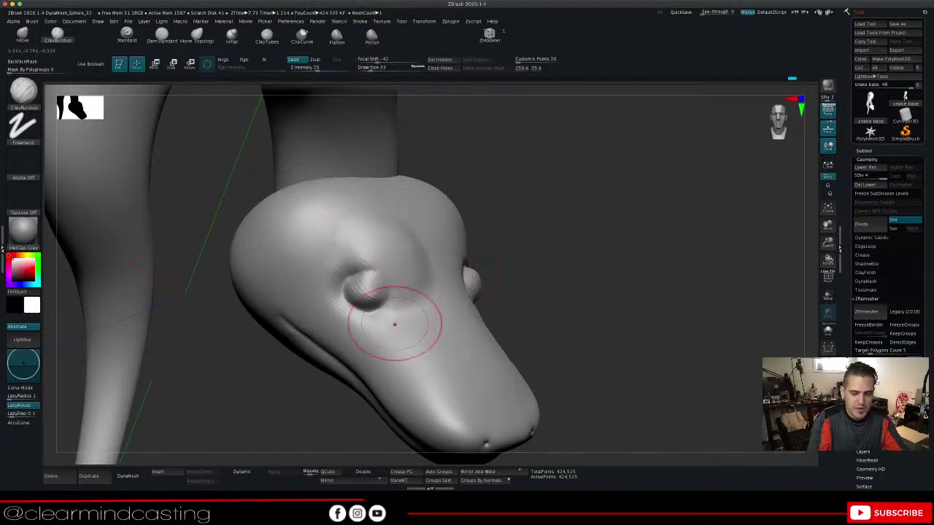
Reduce the draw size to 22, try curved brow strokes beside the eye, and undo the unwanted ones
{"action": "key", "text": "space"}
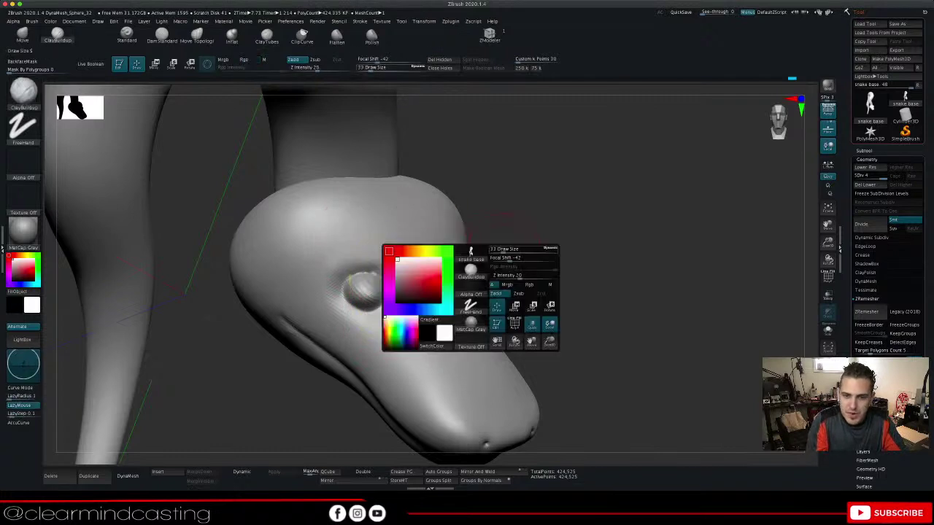
{"action": "left_click_drag", "start_coordinate": [503, 250], "coordinate": [499, 250]}
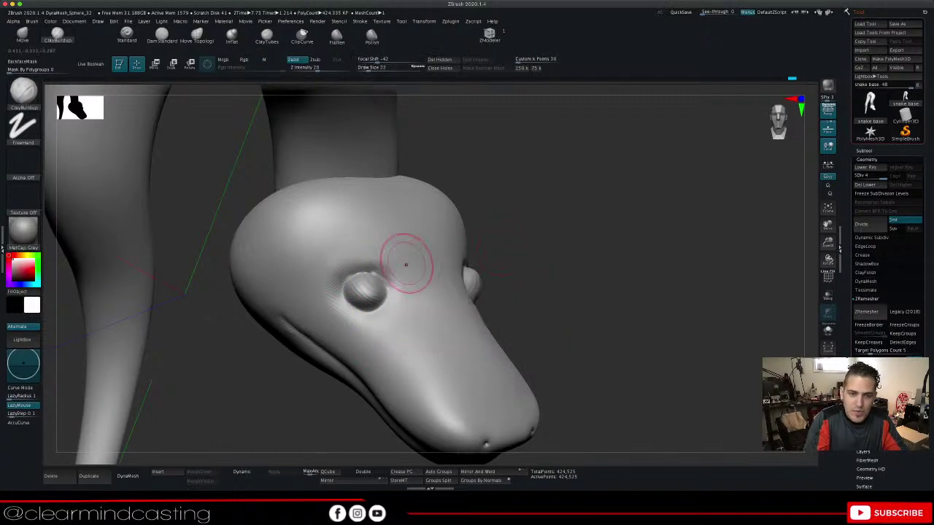
{"action": "left_click_drag", "start_coordinate": [368, 246], "coordinate": [405, 287]}
{"action": "key", "text": "ctrl+z"}
{"action": "key", "text": "ctrl+z"}
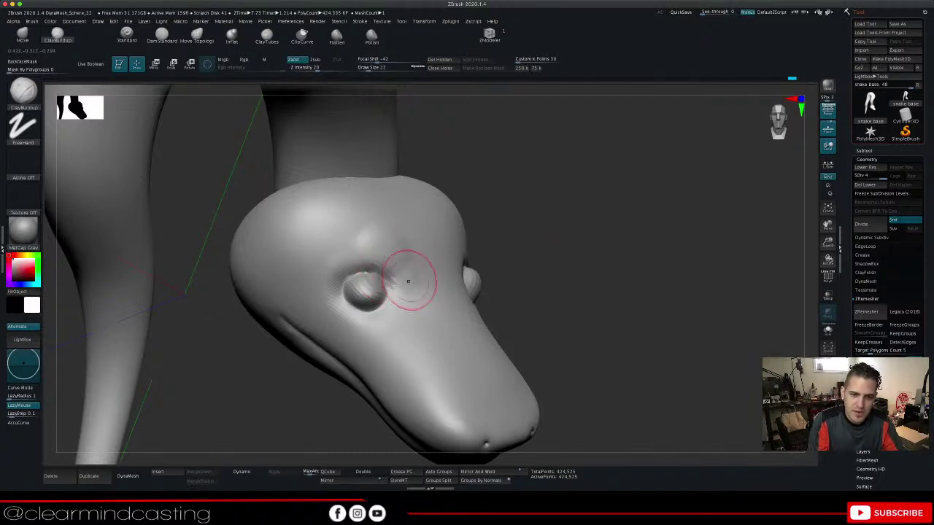
{"action": "mouse_move", "coordinate": [382, 246]}
{"action": "left_mouse_down"}
{"action": "mouse_move", "coordinate": [419, 292]}
{"action": "mouse_move", "coordinate": [378, 247]}
{"action": "left_mouse_up"}
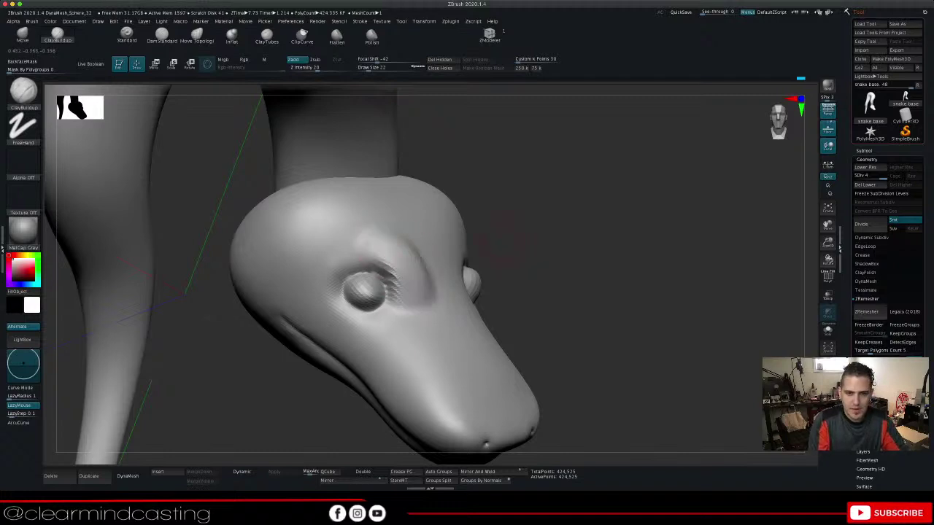
{"action": "key", "text": "ctrl+z"}
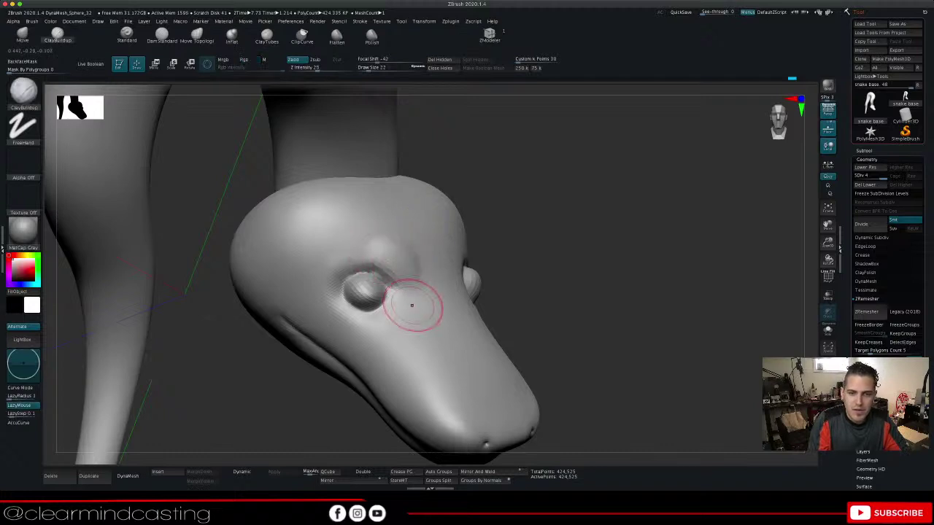
Build up matching brow bumps above the inner sides of both eyes with the ClayBuildup brush, undoing stray strokes
{"action": "mouse_move", "coordinate": [412, 305]}
{"action": "right_mouse_down"}
{"action": "mouse_move", "coordinate": [357, 292]}
{"action": "mouse_move", "coordinate": [376, 277]}
{"action": "right_mouse_up"}
{"action": "left_click_drag", "start_coordinate": [461, 244], "coordinate": [467, 274]}
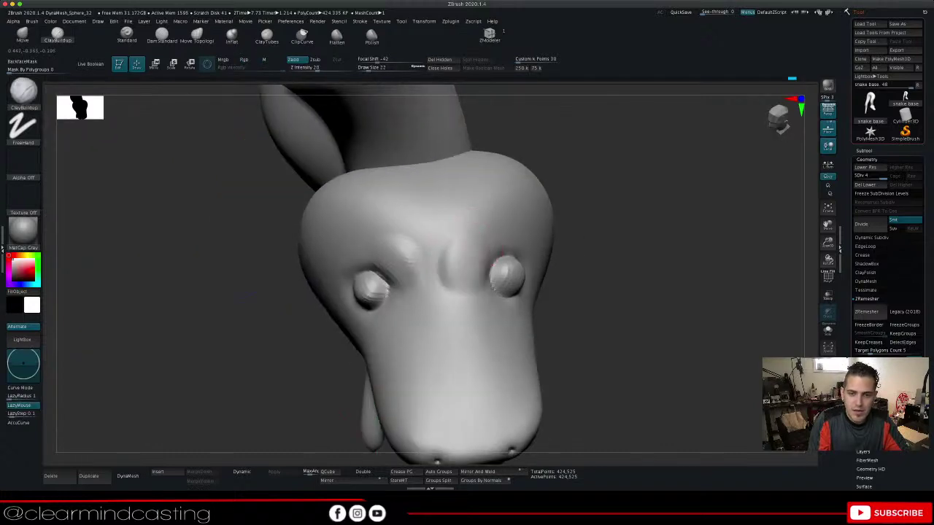
{"action": "key", "text": "ctrl+z"}
{"action": "key", "text": "ctrl+z"}
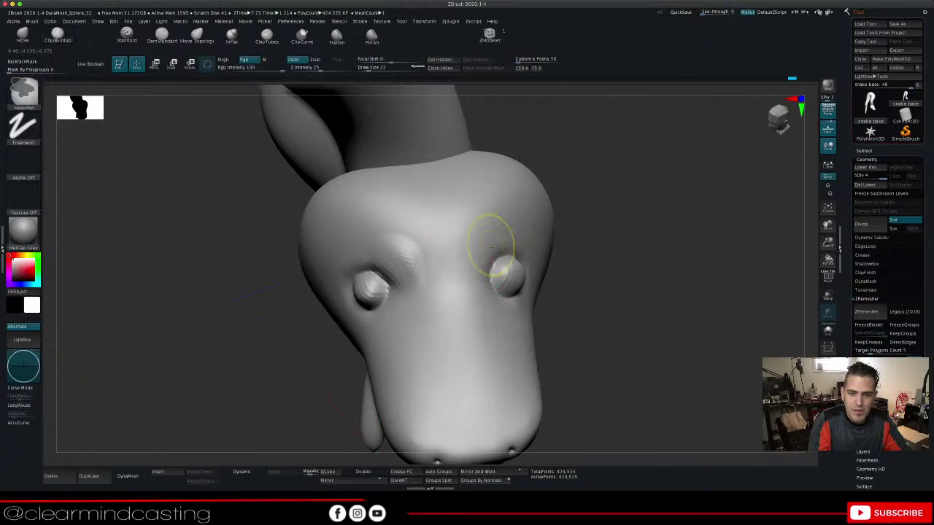
{"action": "right_click_drag", "start_coordinate": [569, 237], "coordinate": [503, 245]}
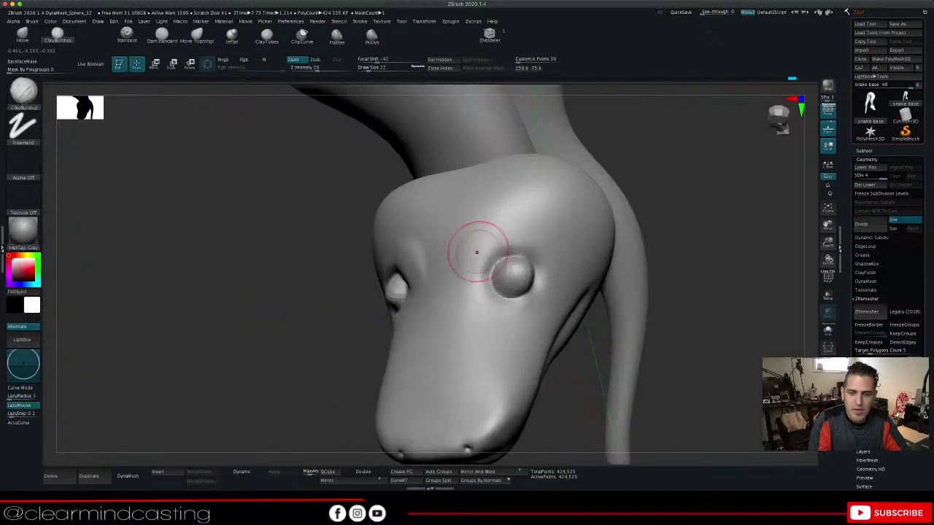
{"action": "left_click_drag", "start_coordinate": [626, 156], "coordinate": [722, 164]}
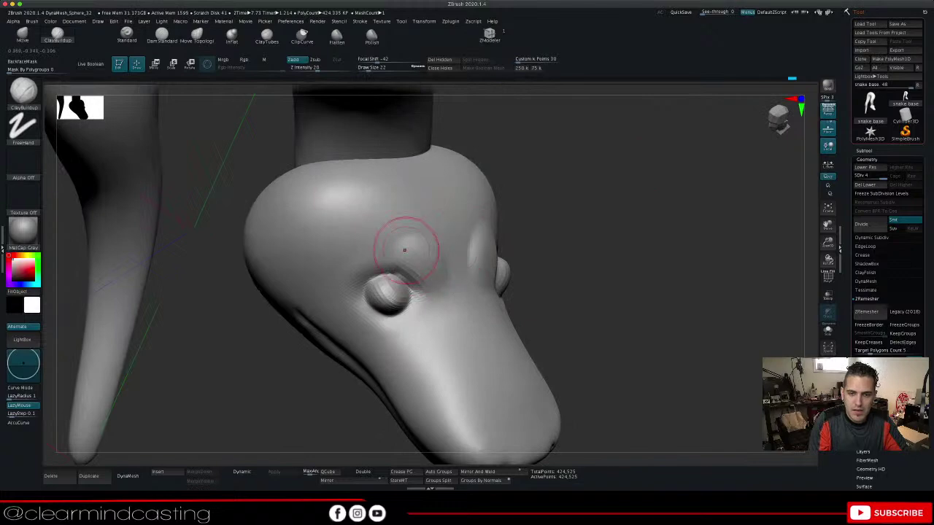
{"action": "mouse_move", "coordinate": [603, 208]}
{"action": "left_mouse_down"}
{"action": "mouse_move", "coordinate": [503, 195]}
{"action": "mouse_move", "coordinate": [624, 192]}
{"action": "mouse_move", "coordinate": [504, 238]}
{"action": "left_mouse_up"}
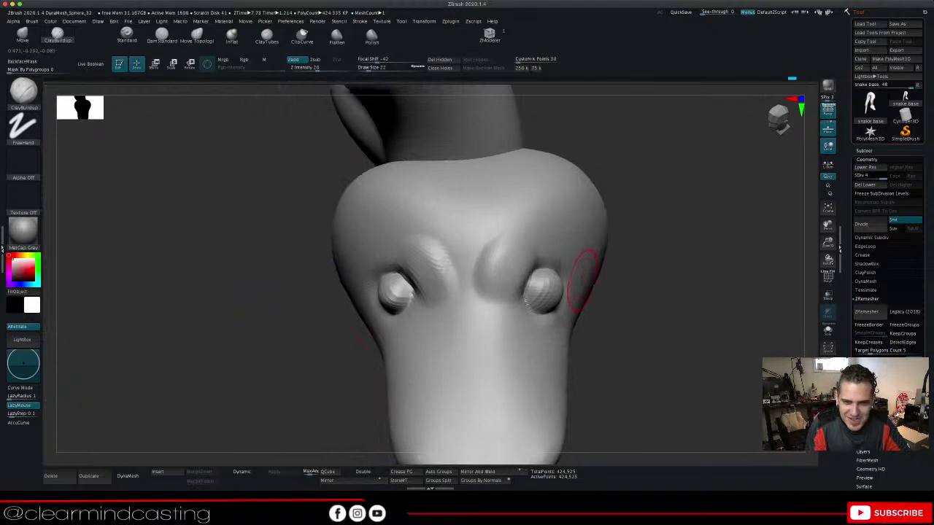
Refine the brow form beside the eye and check both brows from the front and the side
{"action": "left_click_drag", "start_coordinate": [660, 266], "coordinate": [646, 210]}
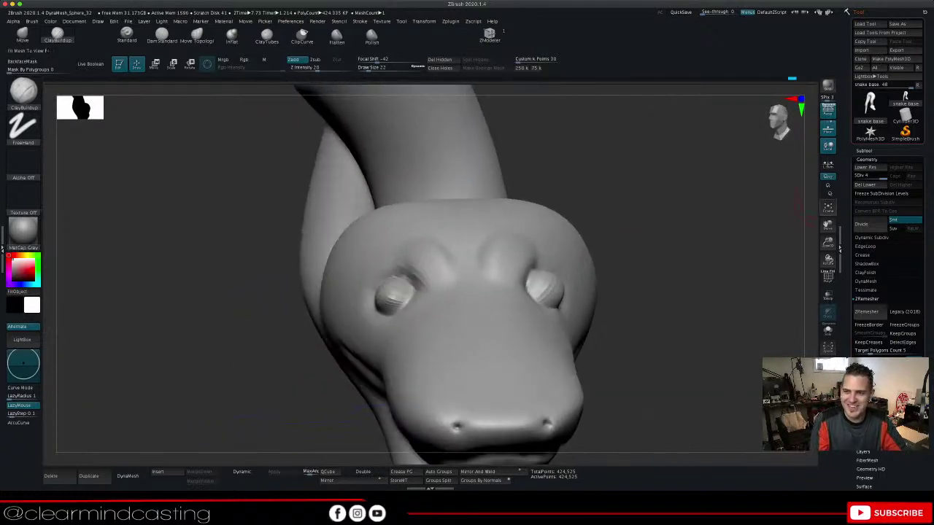
{"action": "left_click_drag", "start_coordinate": [828, 242], "coordinate": [811, 223]}
{"action": "mouse_move", "coordinate": [672, 233]}
{"action": "left_mouse_down"}
{"action": "mouse_move", "coordinate": [729, 232]}
{"action": "mouse_move", "coordinate": [562, 226]}
{"action": "mouse_move", "coordinate": [649, 228]}
{"action": "mouse_move", "coordinate": [682, 212]}
{"action": "mouse_move", "coordinate": [667, 214]}
{"action": "left_mouse_up"}
{"action": "left_click_drag", "start_coordinate": [495, 272], "coordinate": [506, 283]}
{"action": "left_click_drag", "start_coordinate": [657, 227], "coordinate": [599, 235]}
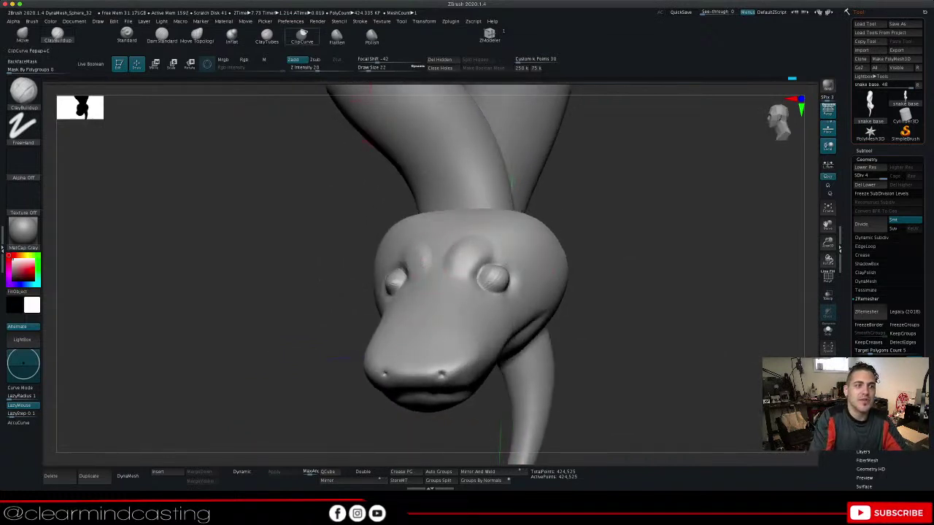
Try carving a center groove down the forehead between the brows with the DamStandard brush, and undo the strokes
{"action": "left_click", "coordinate": [162, 34]}
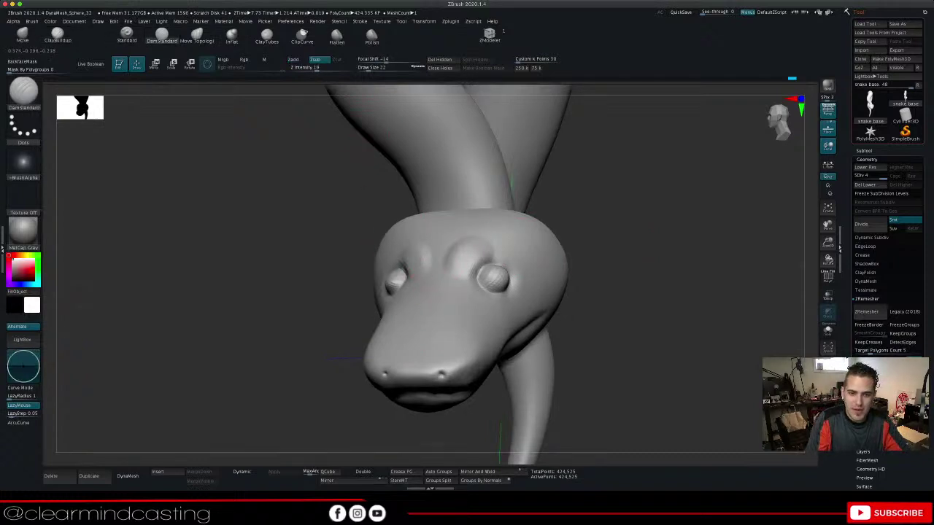
{"action": "left_click_drag", "start_coordinate": [636, 206], "coordinate": [584, 246]}
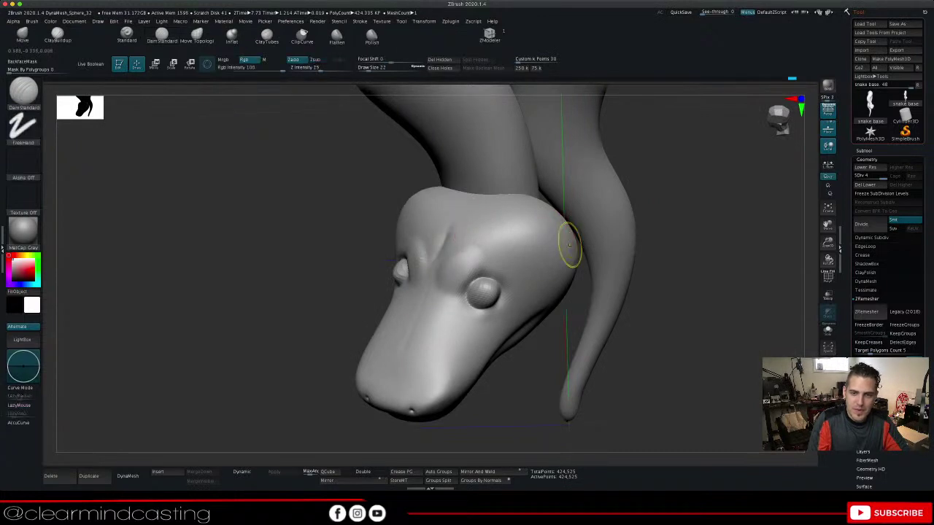
{"action": "left_click_drag", "start_coordinate": [692, 246], "coordinate": [762, 246]}
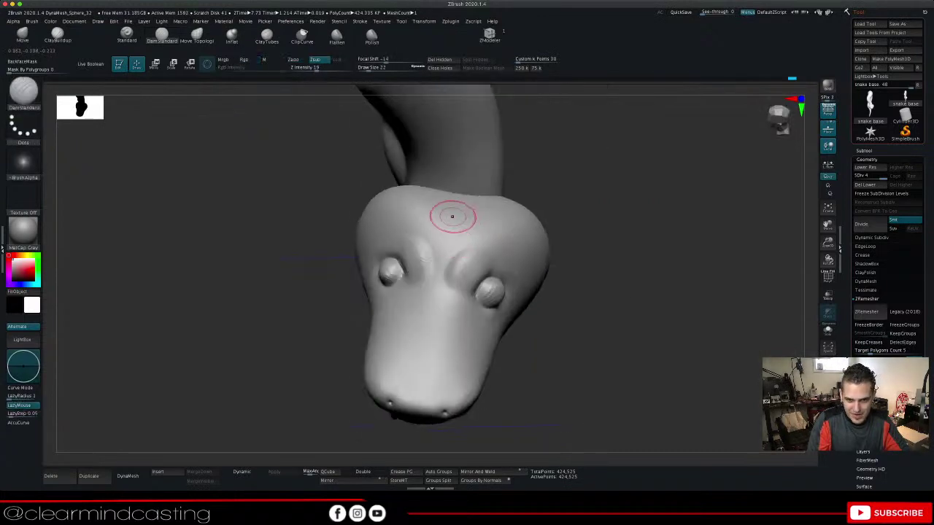
{"action": "left_click_drag", "start_coordinate": [452, 230], "coordinate": [430, 342]}
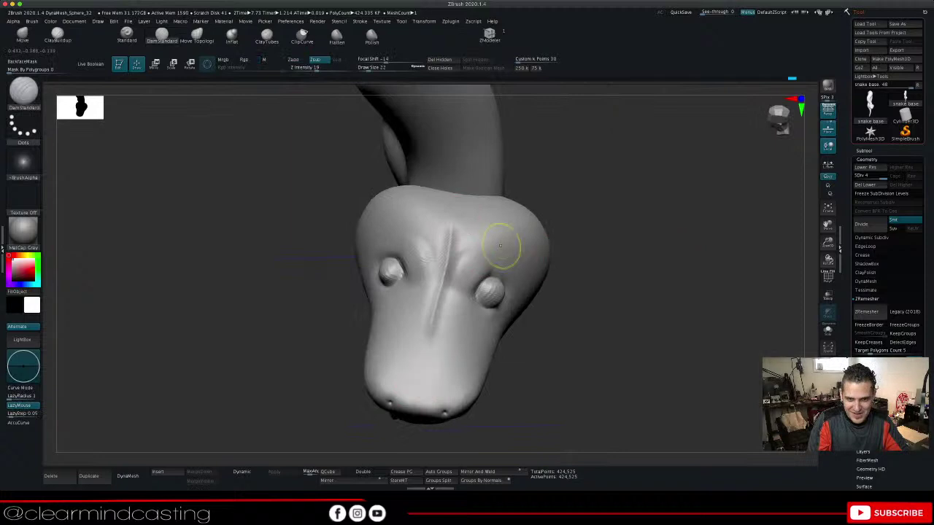
{"action": "key", "text": "ctrl+z"}
{"action": "left_click_drag", "start_coordinate": [446, 277], "coordinate": [437, 318]}
{"action": "key", "text": "ctrl+z"}
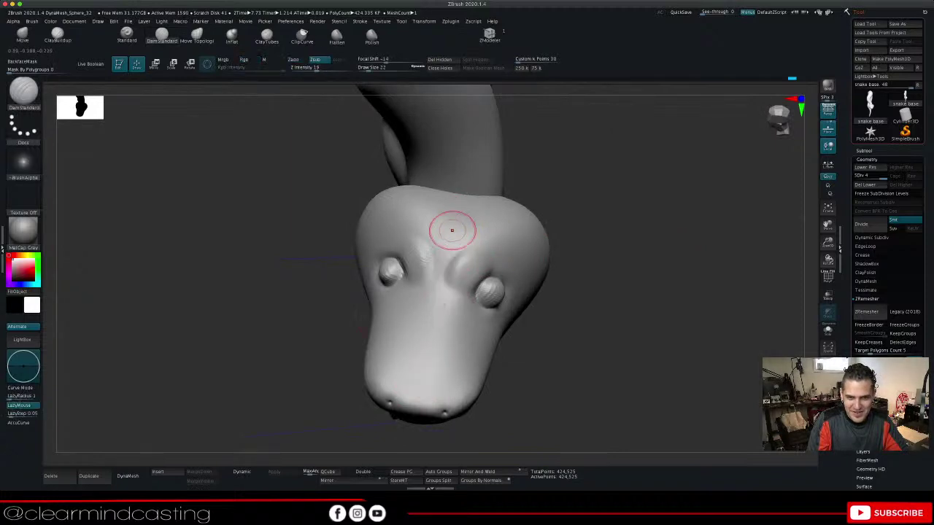
{"action": "left_click_drag", "start_coordinate": [447, 247], "coordinate": [432, 331]}
{"action": "key", "text": "ctrl+z"}
{"action": "key", "text": "ctrl+z"}
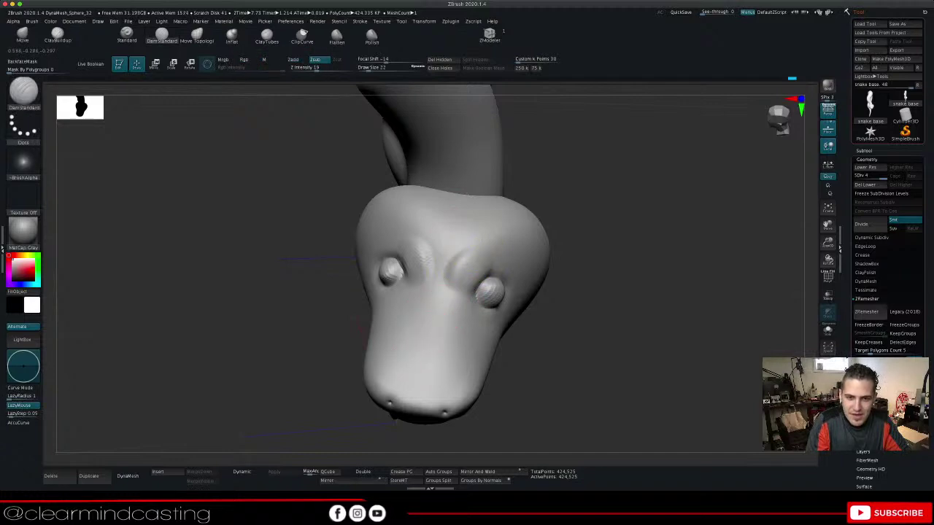
{"action": "key", "text": "ctrl+z"}
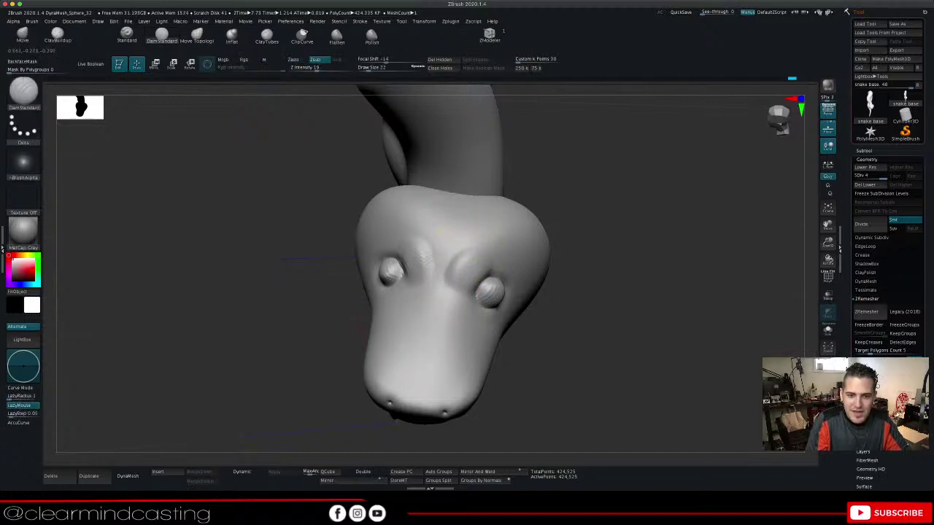
Carve a center crease from the upper snout to the forehead between the brows with the DamStandard brush
{"action": "left_click_drag", "start_coordinate": [434, 333], "coordinate": [447, 248]}
{"action": "key", "text": "ctrl+z"}
{"action": "left_click_drag", "start_coordinate": [432, 334], "coordinate": [446, 239]}
{"action": "mouse_move", "coordinate": [584, 233]}
{"action": "left_mouse_down"}
{"action": "mouse_move", "coordinate": [430, 168]}
{"action": "mouse_move", "coordinate": [482, 213]}
{"action": "mouse_move", "coordinate": [634, 228]}
{"action": "mouse_move", "coordinate": [620, 219]}
{"action": "left_mouse_up"}
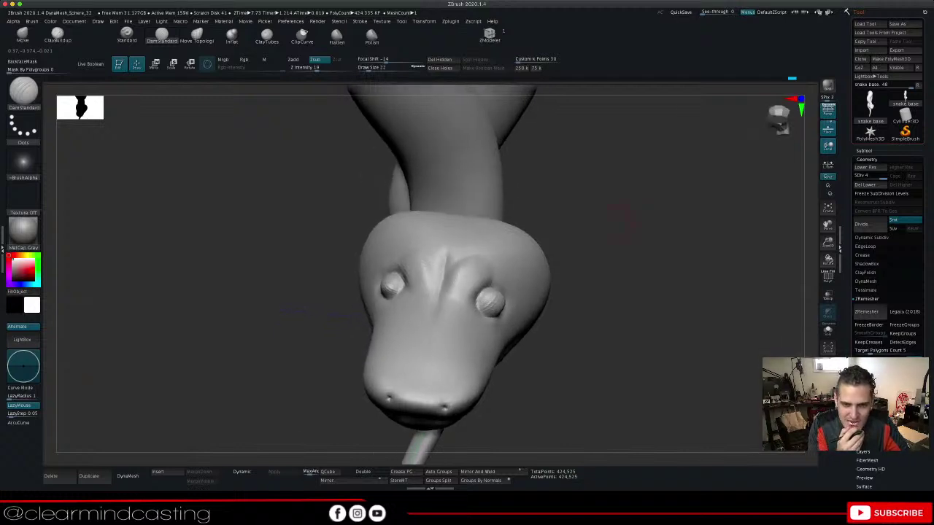
{"action": "left_click_drag", "start_coordinate": [618, 224], "coordinate": [689, 237]}
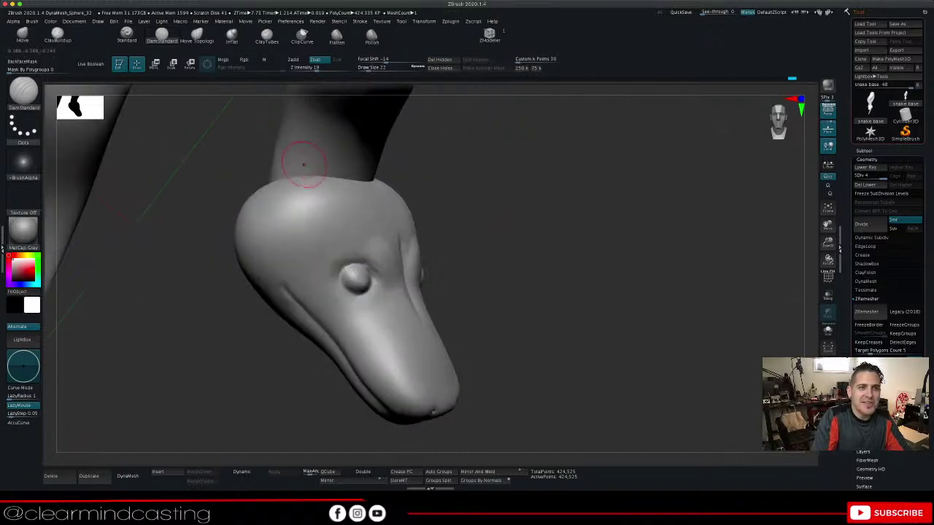
Build up and blend the brow ridges between the eyes and the center crease with the ClayBuildup brush
{"action": "left_click", "coordinate": [197, 36]}
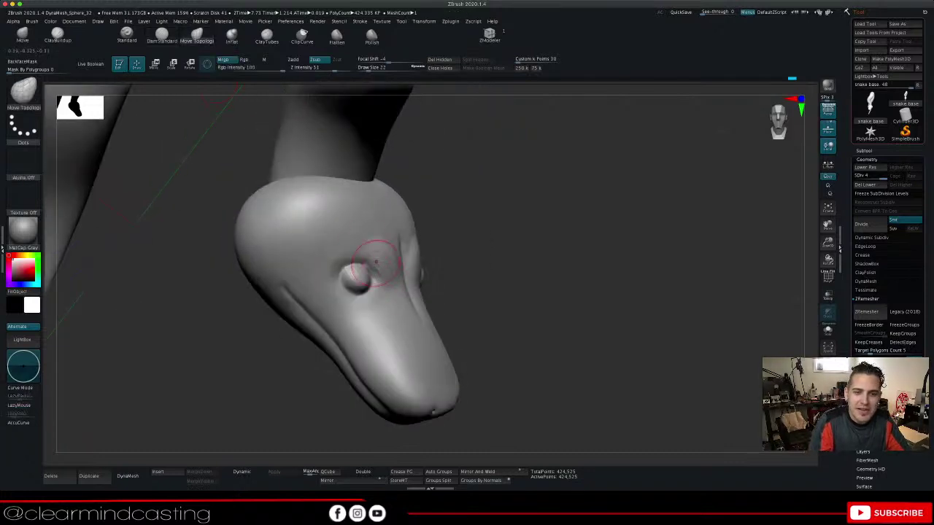
{"action": "key", "text": "ctrl+z"}
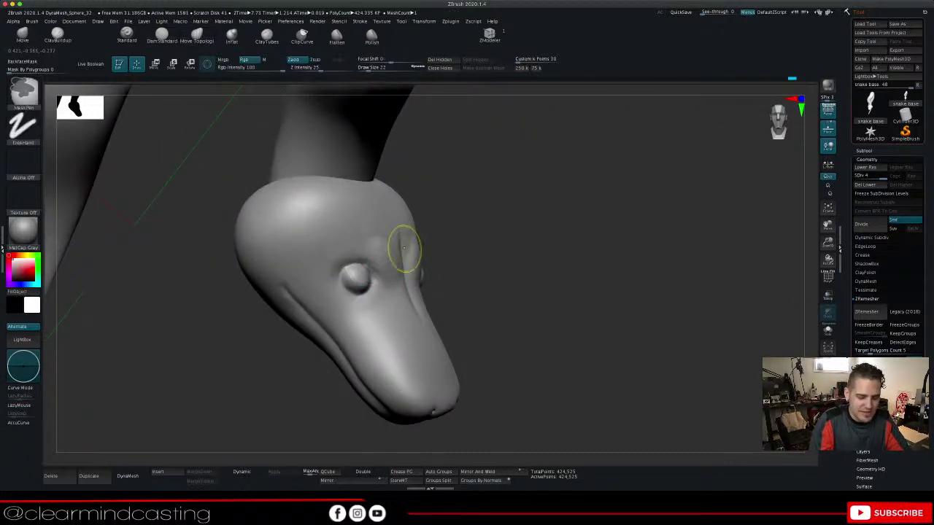
{"action": "key", "text": "b"}
{"action": "key", "text": "c"}
{"action": "key", "text": "b"}
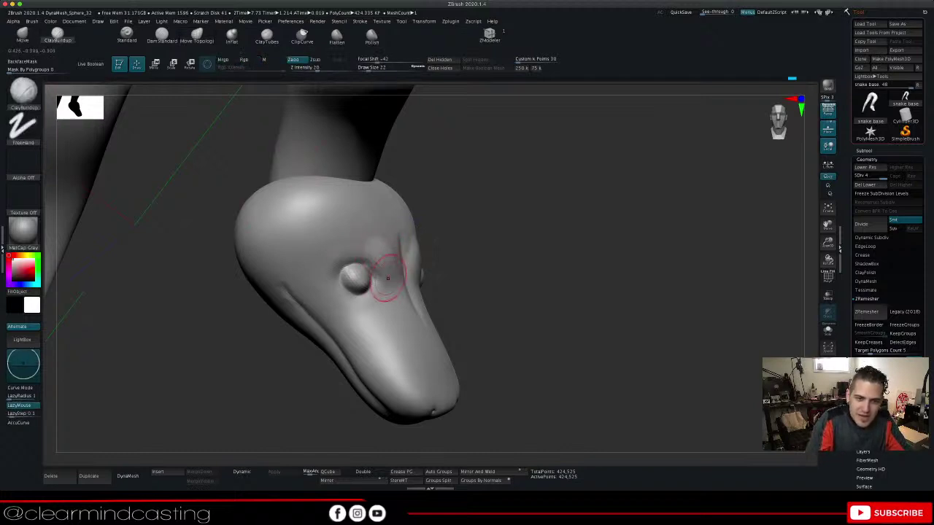
{"action": "left_click_drag", "start_coordinate": [544, 281], "coordinate": [453, 215]}
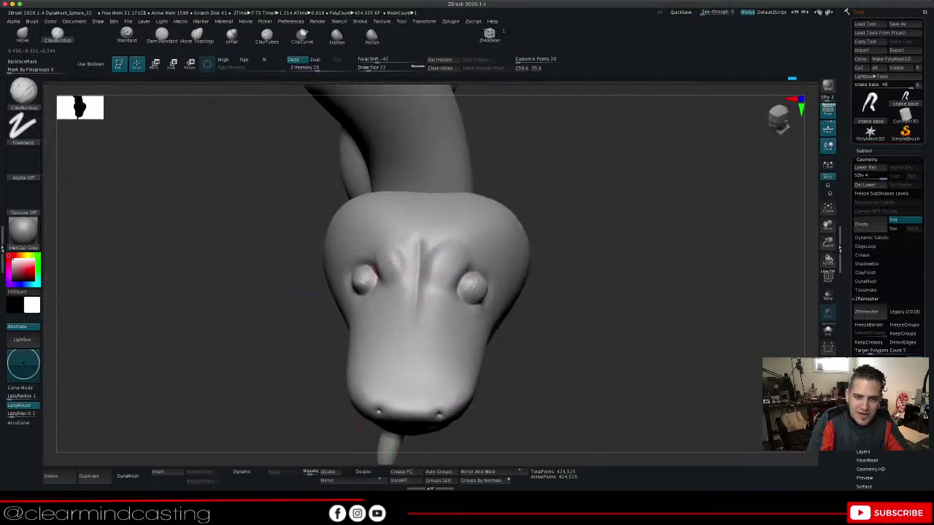
{"action": "left_click_drag", "start_coordinate": [404, 255], "coordinate": [442, 228]}
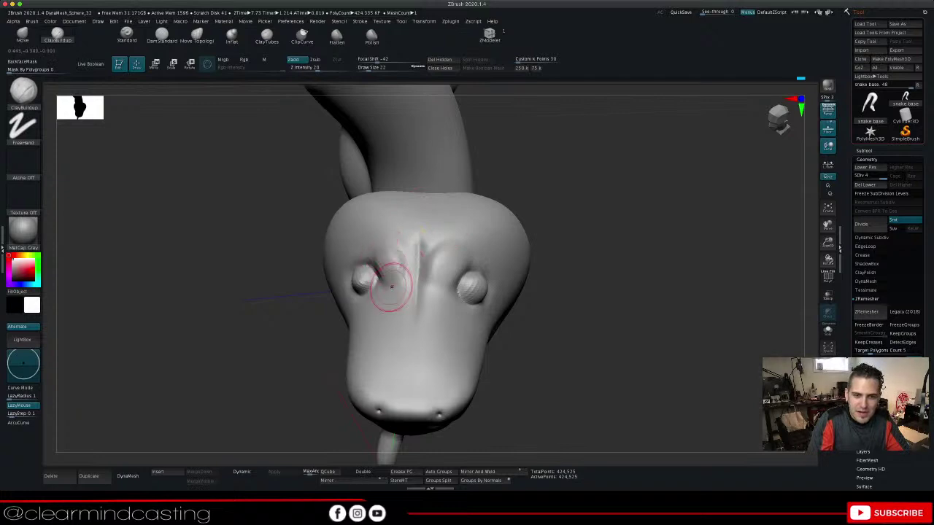
{"action": "left_click_drag", "start_coordinate": [390, 287], "coordinate": [387, 252]}
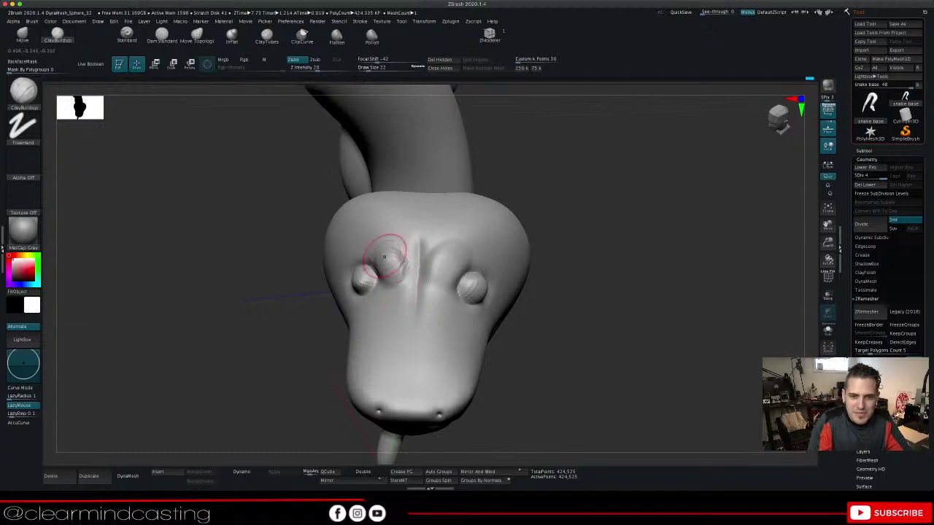
{"action": "left_click_drag", "start_coordinate": [594, 227], "coordinate": [575, 261]}
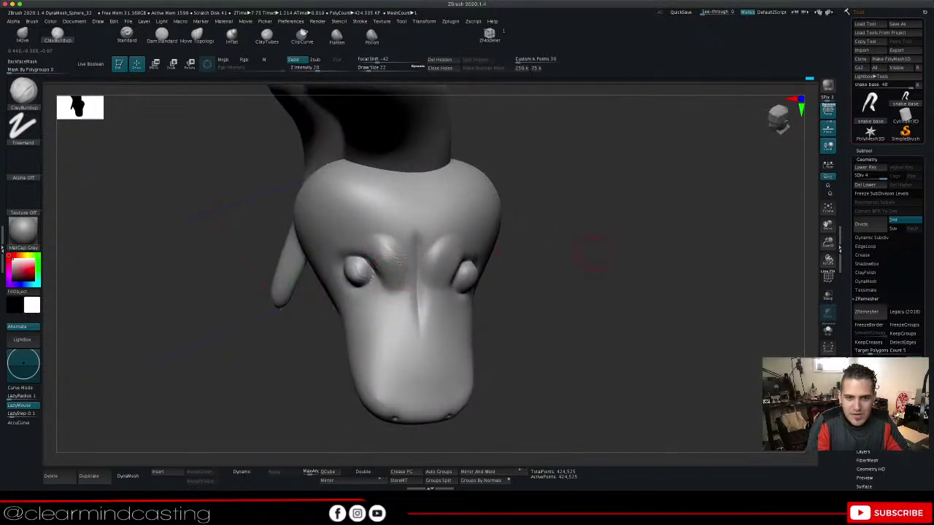
{"action": "mouse_move", "coordinate": [595, 253]}
{"action": "left_mouse_down"}
{"action": "mouse_move", "coordinate": [576, 213]}
{"action": "mouse_move", "coordinate": [544, 198]}
{"action": "mouse_move", "coordinate": [568, 202]}
{"action": "mouse_move", "coordinate": [607, 236]}
{"action": "left_mouse_up"}
{"action": "left_click_drag", "start_coordinate": [395, 262], "coordinate": [390, 272]}
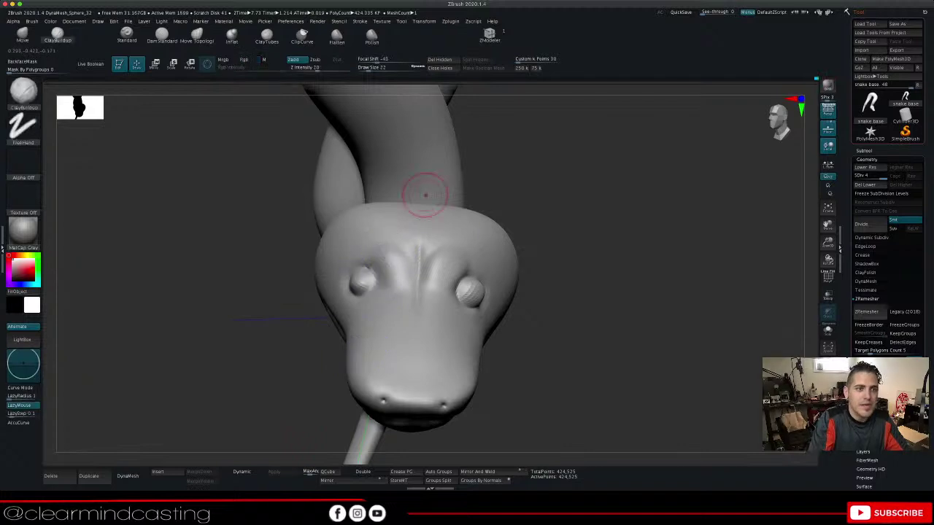
Carve a crease around the eye with the DamStandard brush and smooth the eyeball's surface
{"action": "left_click", "coordinate": [162, 36]}
{"action": "left_click_drag", "start_coordinate": [511, 184], "coordinate": [558, 187]}
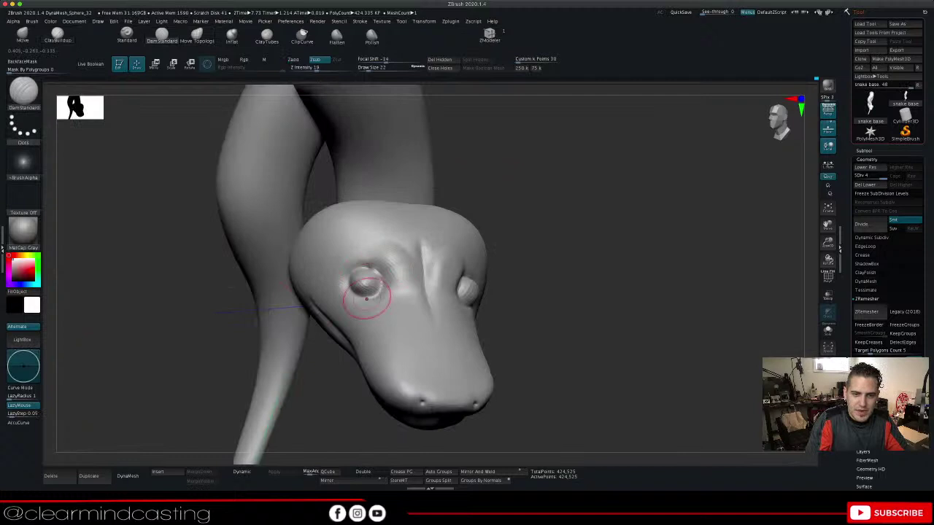
{"action": "mouse_move", "coordinate": [555, 234]}
{"action": "left_mouse_down"}
{"action": "mouse_move", "coordinate": [500, 252]}
{"action": "mouse_move", "coordinate": [503, 230]}
{"action": "mouse_move", "coordinate": [580, 248]}
{"action": "mouse_move", "coordinate": [560, 210]}
{"action": "left_mouse_up"}
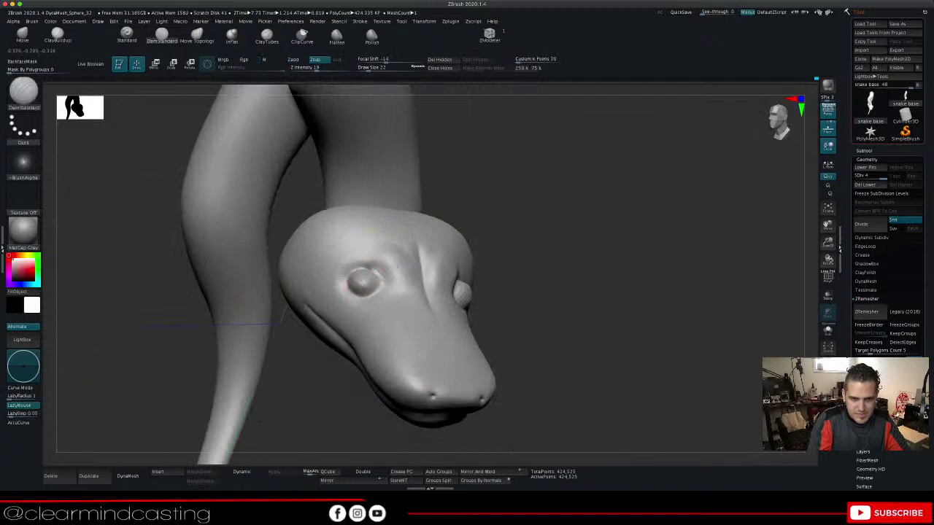
{"action": "mouse_move", "coordinate": [573, 220]}
{"action": "left_mouse_down"}
{"action": "mouse_move", "coordinate": [524, 237]}
{"action": "mouse_move", "coordinate": [527, 247]}
{"action": "left_mouse_up"}
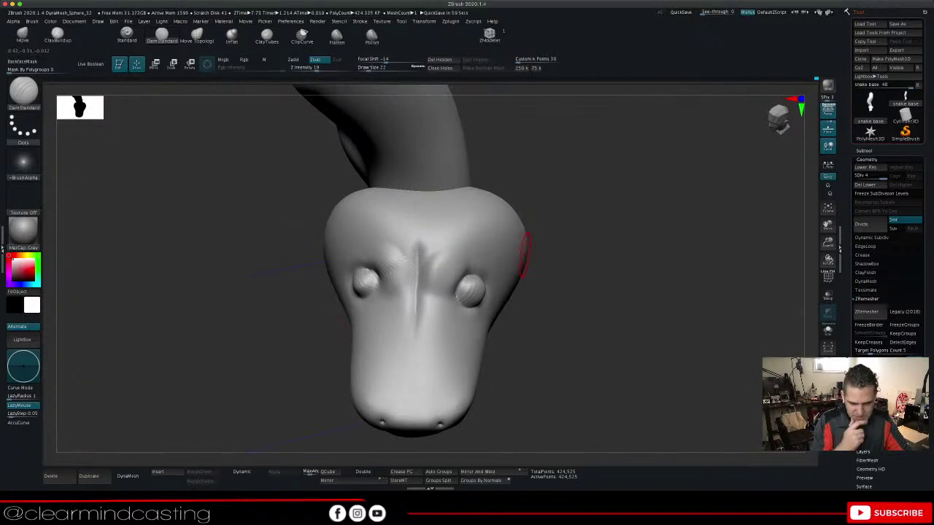
{"action": "left_click_drag", "start_coordinate": [546, 253], "coordinate": [606, 232]}
{"action": "mouse_move", "coordinate": [369, 280]}
{"action": "left_mouse_down", "text": "shift"}
{"action": "mouse_move", "coordinate": [362, 284]}
{"action": "mouse_move", "coordinate": [373, 278]}
{"action": "left_mouse_up", "text": "shift"}
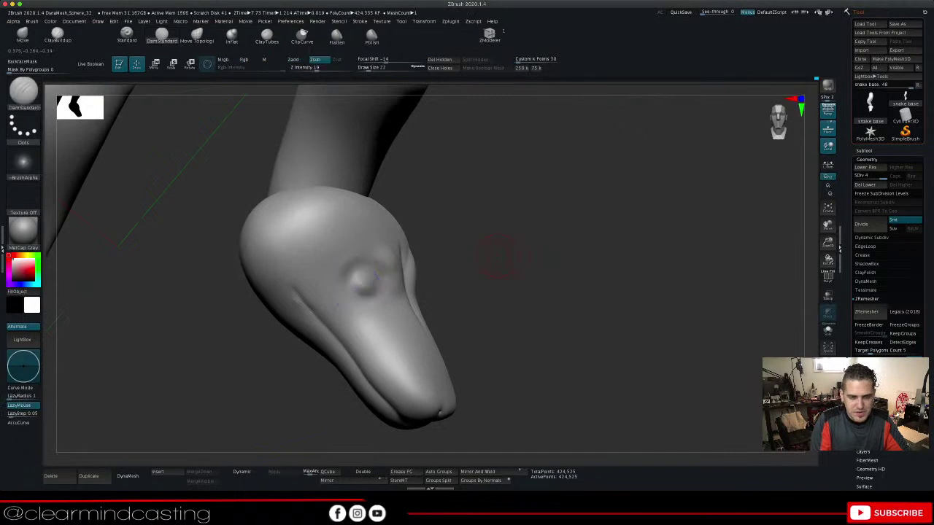
Undo the last eye stroke and smooth the surface of the snake's eyeballs and the skin around them
{"action": "key", "text": "ctrl+z"}
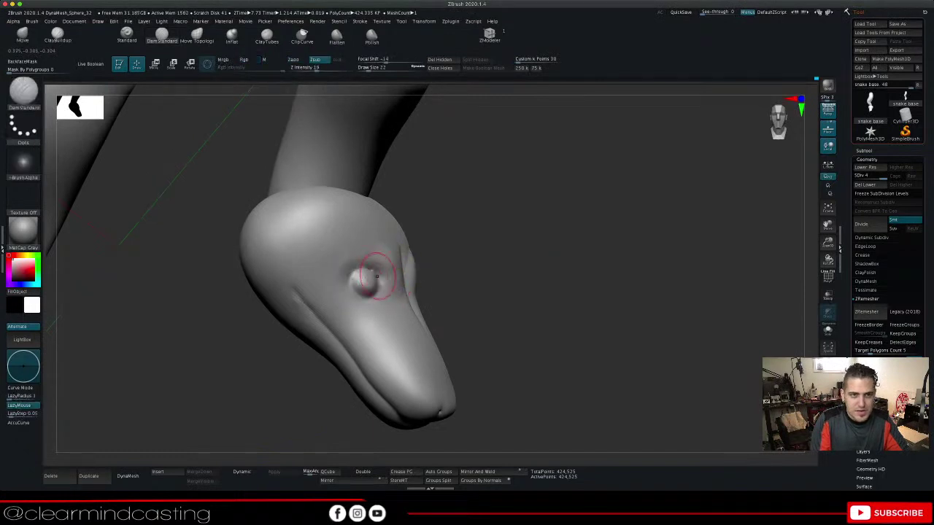
{"action": "left_click_drag", "start_coordinate": [445, 256], "coordinate": [458, 313]}
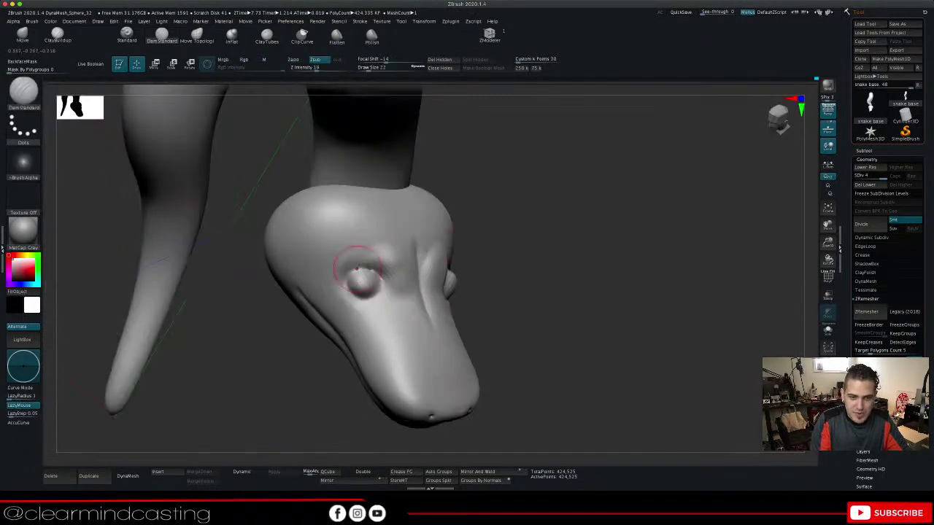
{"action": "mouse_move", "coordinate": [362, 270]}
{"action": "left_mouse_down", "text": "shift"}
{"action": "mouse_move", "coordinate": [384, 288]}
{"action": "mouse_move", "coordinate": [372, 305]}
{"action": "mouse_move", "coordinate": [340, 280]}
{"action": "mouse_move", "coordinate": [369, 264]}
{"action": "mouse_move", "coordinate": [359, 304]}
{"action": "left_mouse_up", "text": "shift"}
{"action": "mouse_move", "coordinate": [549, 250]}
{"action": "left_mouse_down"}
{"action": "mouse_move", "coordinate": [481, 256]}
{"action": "mouse_move", "coordinate": [544, 252]}
{"action": "left_mouse_up"}
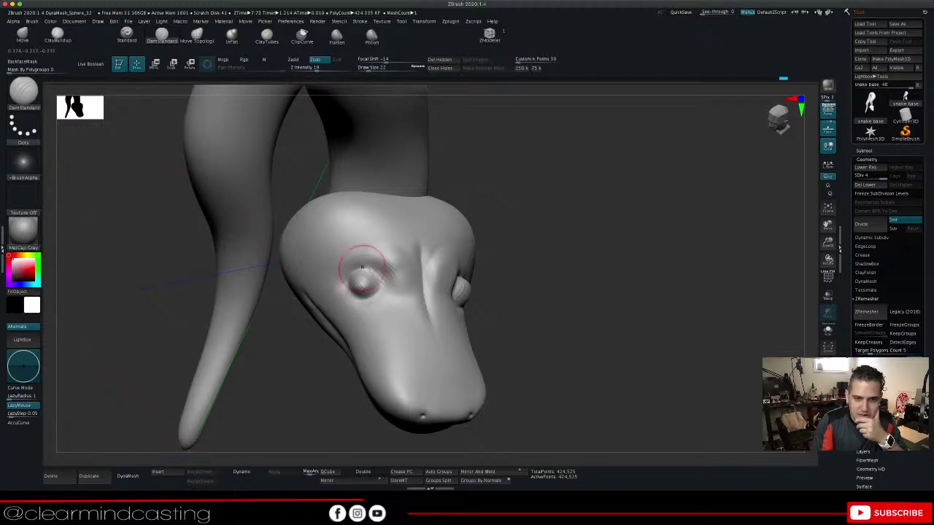
{"action": "left_click_drag", "start_coordinate": [552, 254], "coordinate": [463, 267]}
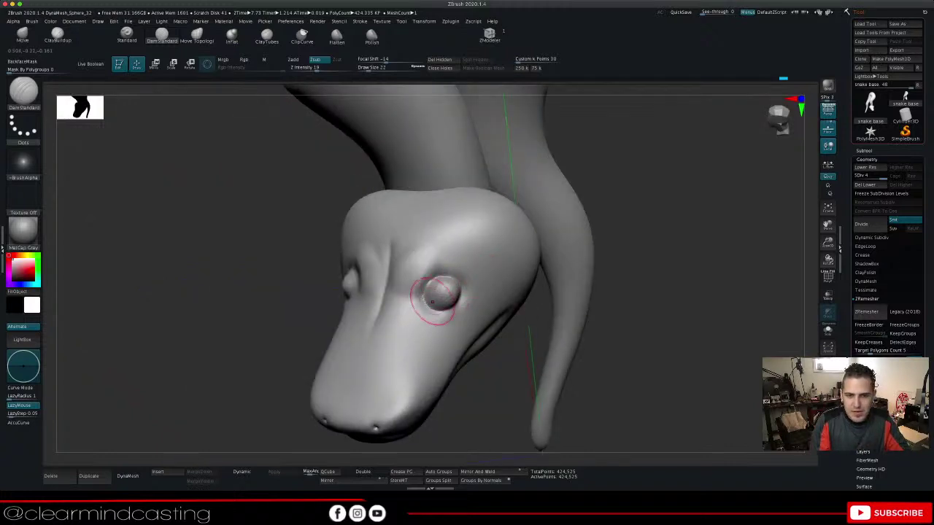
{"action": "mouse_move", "coordinate": [429, 299]}
{"action": "left_mouse_down", "text": "shift"}
{"action": "mouse_move", "coordinate": [447, 310]}
{"action": "mouse_move", "coordinate": [475, 281]}
{"action": "mouse_move", "coordinate": [429, 286]}
{"action": "mouse_move", "coordinate": [448, 298]}
{"action": "left_mouse_up", "text": "shift"}
{"action": "left_click_drag", "start_coordinate": [632, 221], "coordinate": [548, 227]}
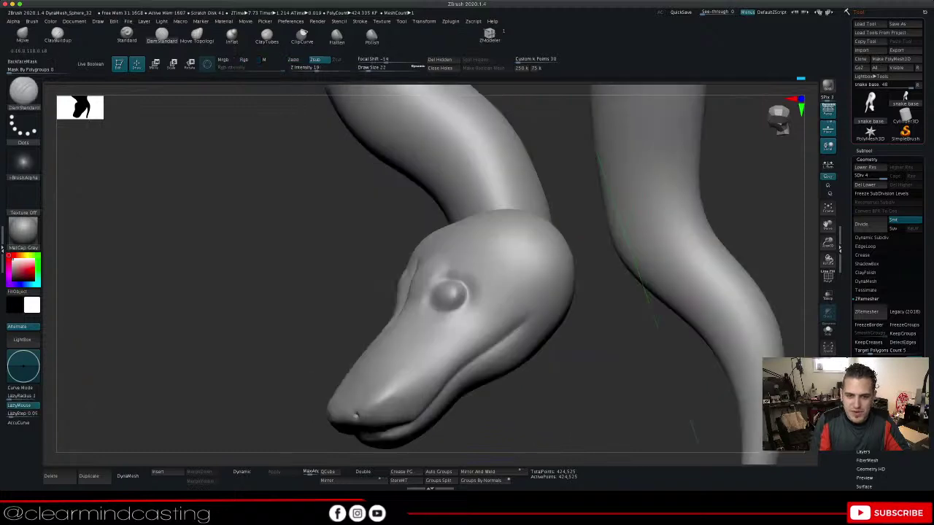
{"action": "mouse_move", "coordinate": [450, 309]}
{"action": "left_mouse_down", "text": "shift"}
{"action": "mouse_move", "coordinate": [466, 298]}
{"action": "mouse_move", "coordinate": [439, 289]}
{"action": "mouse_move", "coordinate": [463, 284]}
{"action": "left_mouse_up", "text": "shift"}
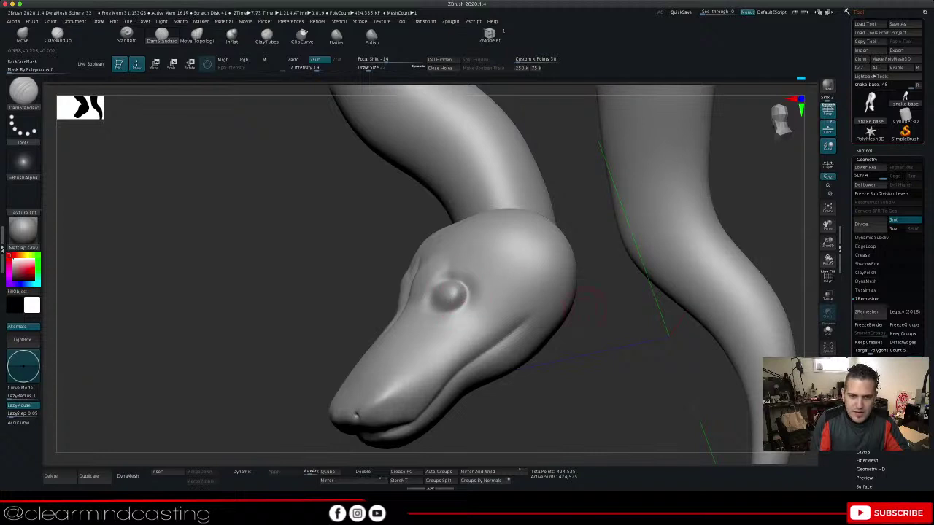
{"action": "left_click_drag", "start_coordinate": [586, 308], "coordinate": [626, 335]}
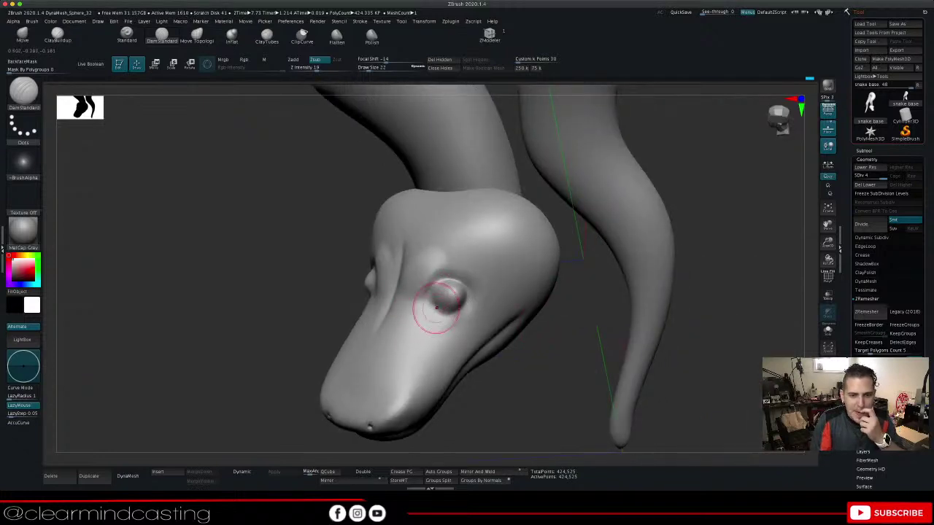
{"action": "mouse_move", "coordinate": [577, 329]}
{"action": "left_mouse_down"}
{"action": "mouse_move", "coordinate": [667, 321]}
{"action": "mouse_move", "coordinate": [602, 354]}
{"action": "mouse_move", "coordinate": [563, 342]}
{"action": "mouse_move", "coordinate": [620, 318]}
{"action": "mouse_move", "coordinate": [517, 324]}
{"action": "left_mouse_up"}
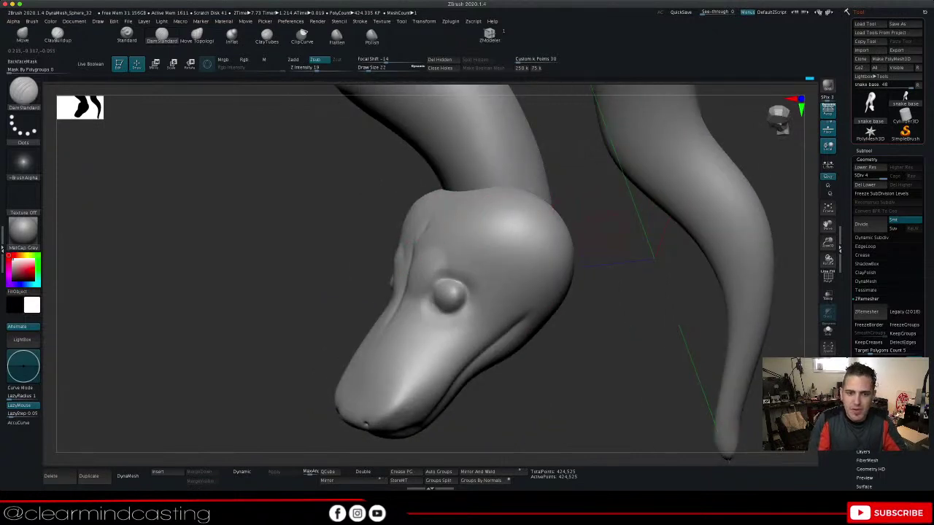
Carve the center crease from between the brows up over the back of the head with the DamStandard brush
{"action": "left_click_drag", "start_coordinate": [610, 232], "coordinate": [600, 248]}
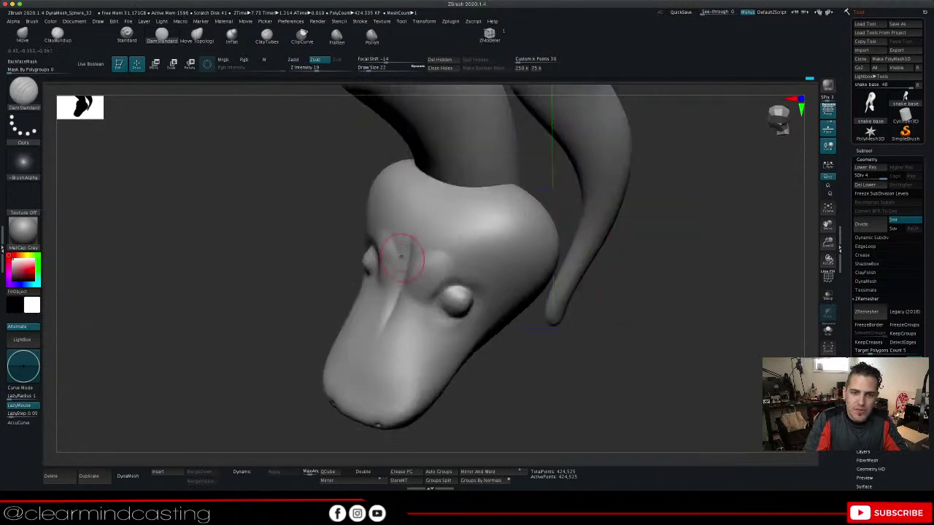
{"action": "left_click_drag", "start_coordinate": [401, 256], "coordinate": [430, 211]}
{"action": "key", "text": "ctrl+z"}
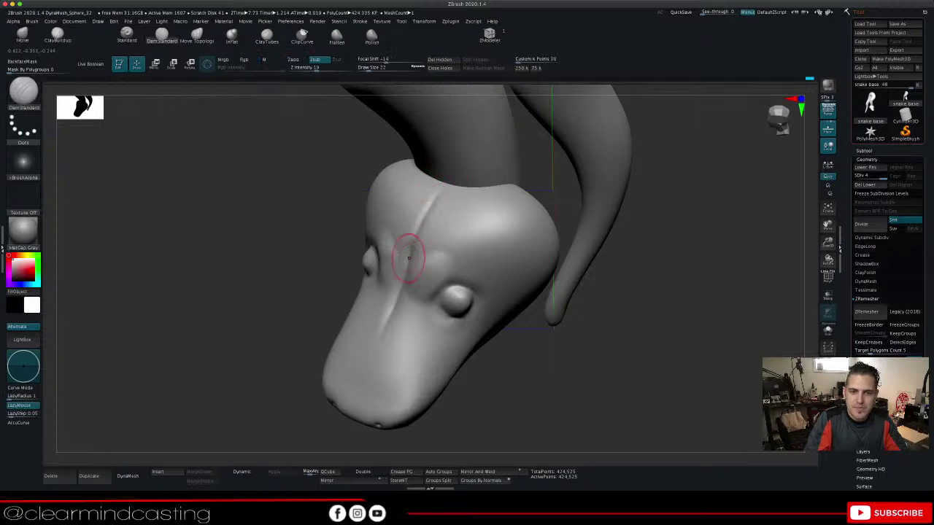
{"action": "left_click_drag", "start_coordinate": [418, 225], "coordinate": [440, 184]}
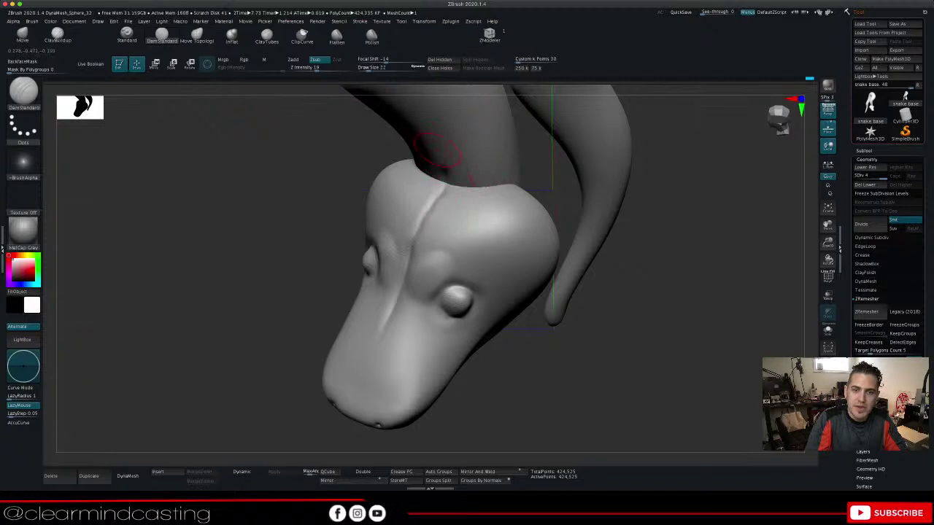
{"action": "right_click_drag", "start_coordinate": [531, 202], "coordinate": [440, 165]}
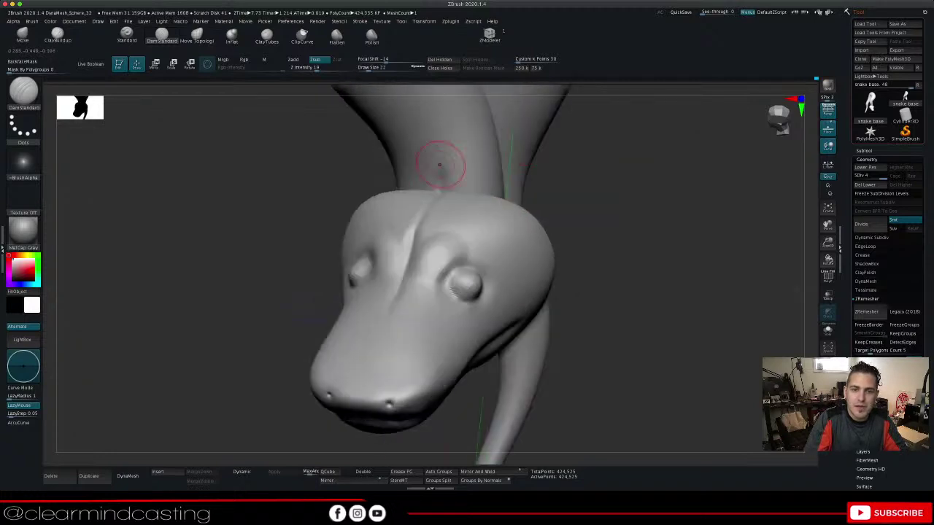
Try extending the center crease onto the neck behind the head, and undo the stray strokes
{"action": "left_click_drag", "start_coordinate": [441, 178], "coordinate": [429, 126]}
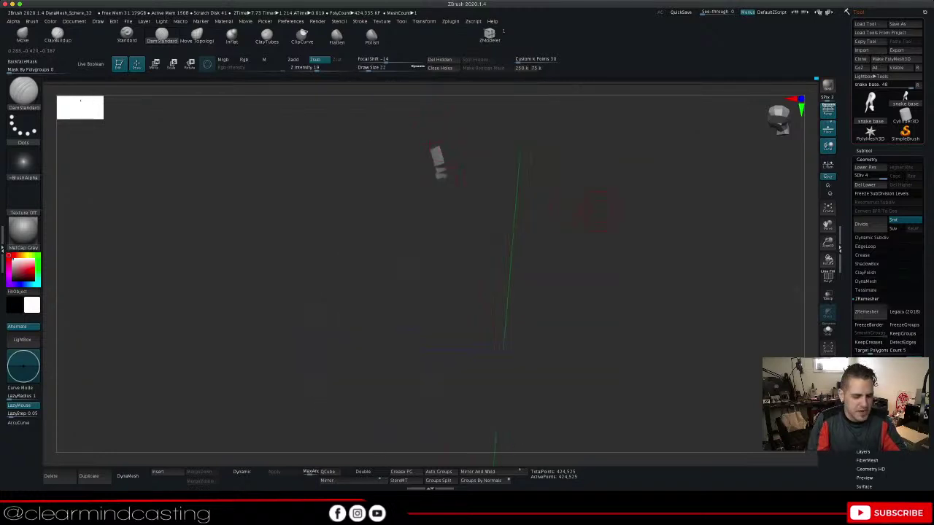
{"action": "key", "text": "ctrl+z"}
{"action": "left_click_drag", "start_coordinate": [726, 191], "coordinate": [682, 193]}
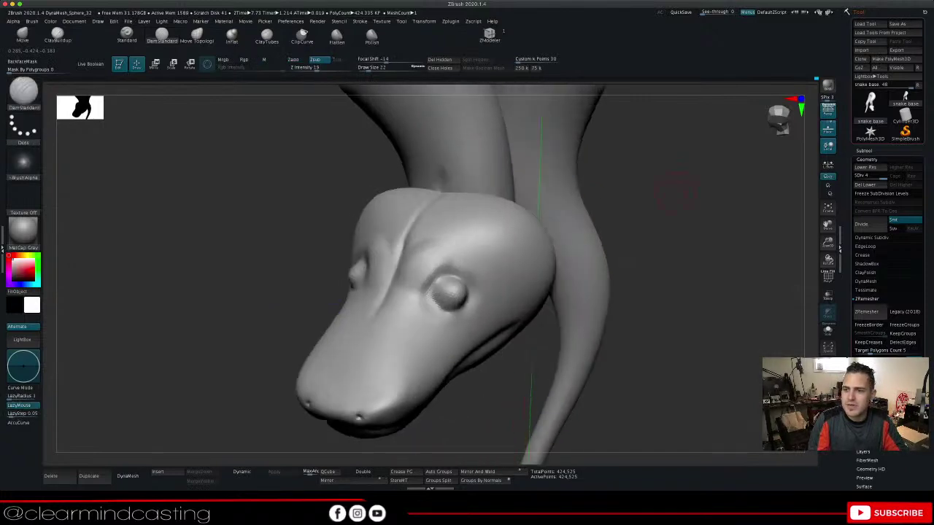
{"action": "left_click_drag", "start_coordinate": [817, 212], "coordinate": [785, 259], "text": "alt"}
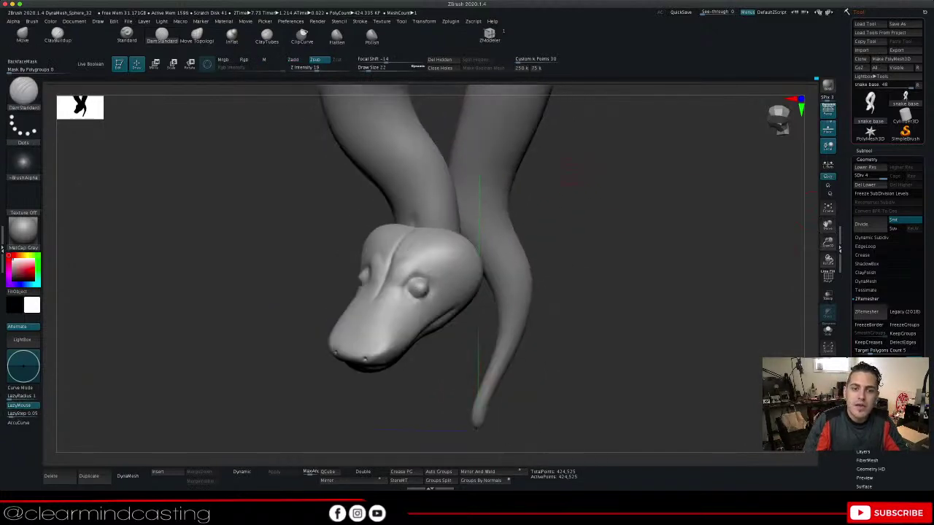
{"action": "mouse_move", "coordinate": [570, 173]}
{"action": "left_mouse_down"}
{"action": "mouse_move", "coordinate": [620, 175]}
{"action": "mouse_move", "coordinate": [572, 160]}
{"action": "left_mouse_up"}
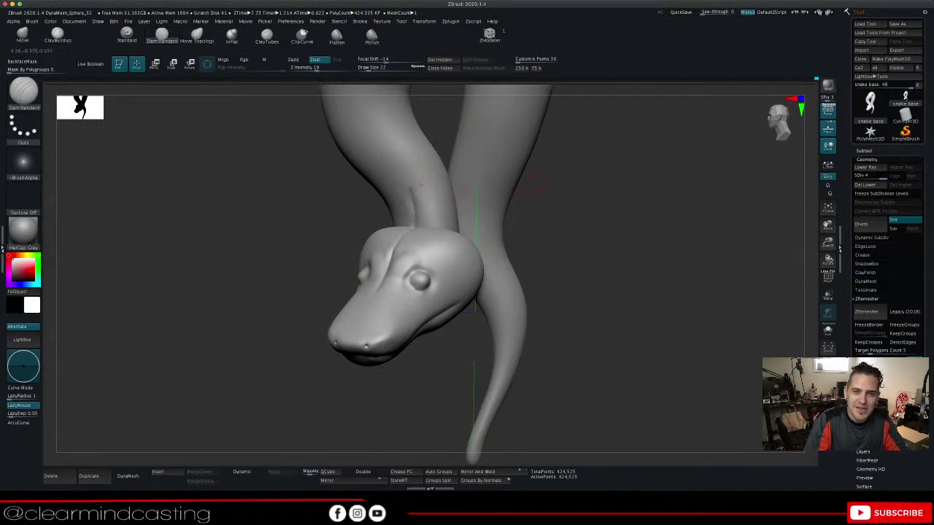
{"action": "mouse_move", "coordinate": [536, 183]}
{"action": "left_mouse_down"}
{"action": "mouse_move", "coordinate": [618, 175]}
{"action": "mouse_move", "coordinate": [555, 179]}
{"action": "left_mouse_up"}
{"action": "key", "text": "ctrl+z"}
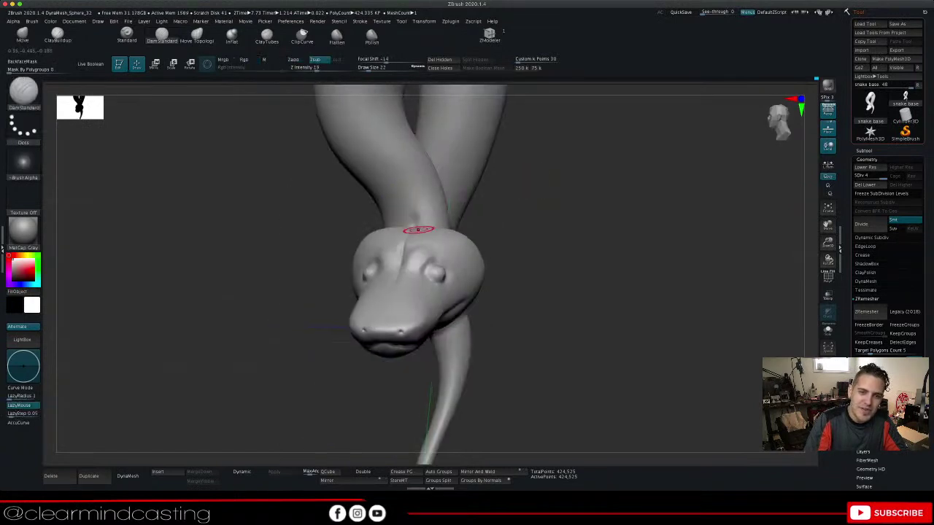
{"action": "key", "text": "ctrl+z"}
{"action": "key", "text": "ctrl+z"}
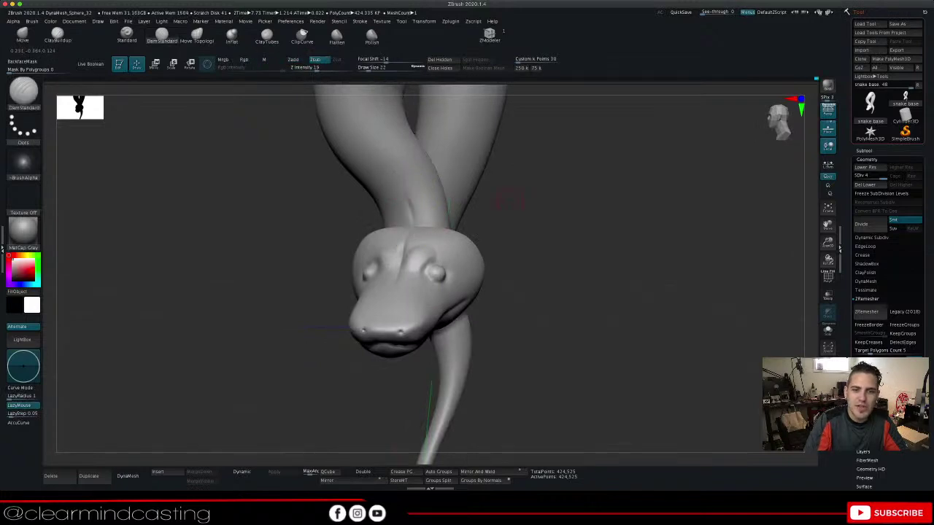
Smooth the eyeballs and the brow ridge beside the center crease
{"action": "left_click_drag", "start_coordinate": [509, 200], "coordinate": [489, 225]}
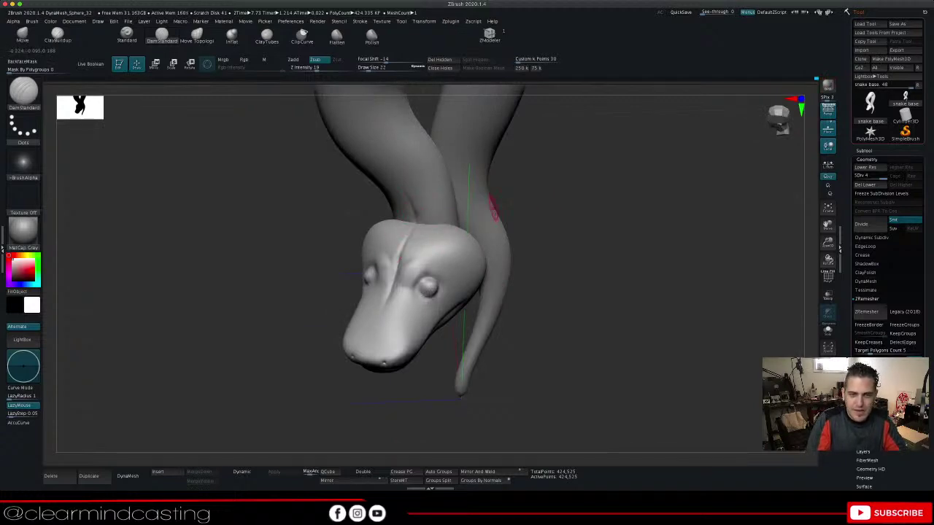
{"action": "key", "text": "shift"}
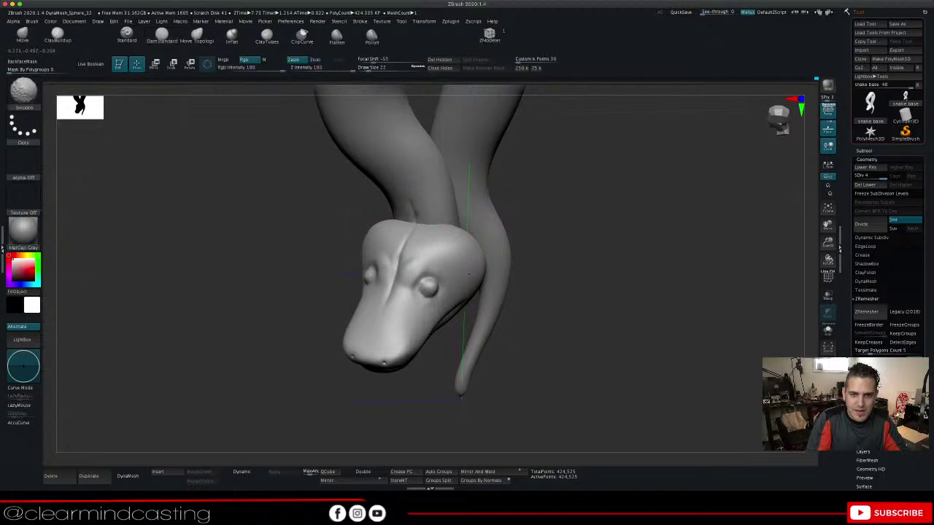
{"action": "mouse_move", "coordinate": [584, 307]}
{"action": "left_mouse_down"}
{"action": "mouse_move", "coordinate": [678, 274]}
{"action": "mouse_move", "coordinate": [583, 270]}
{"action": "mouse_move", "coordinate": [591, 310]}
{"action": "mouse_move", "coordinate": [620, 281]}
{"action": "mouse_move", "coordinate": [587, 270]}
{"action": "mouse_move", "coordinate": [572, 292]}
{"action": "left_mouse_up"}
{"action": "left_click_drag", "start_coordinate": [828, 242], "coordinate": [826, 268]}
{"action": "left_click_drag", "start_coordinate": [828, 224], "coordinate": [797, 146]}
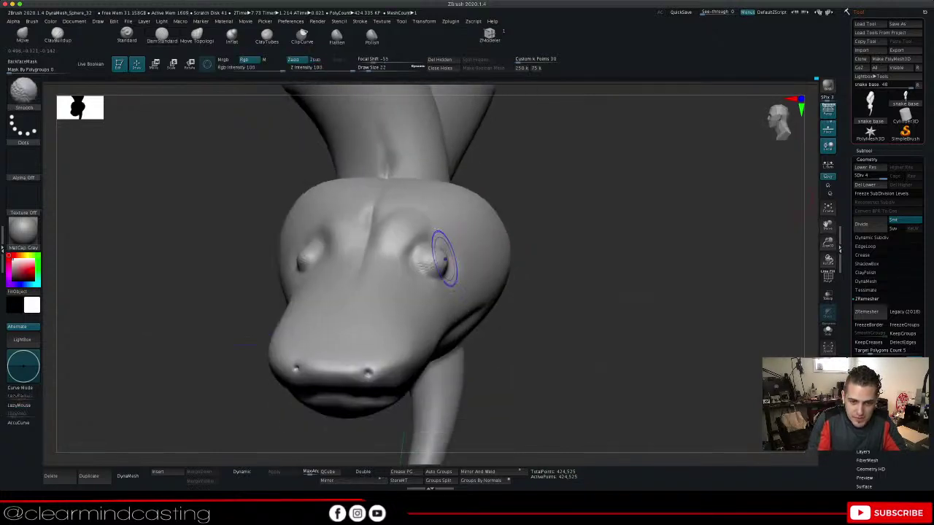
{"action": "mouse_move", "coordinate": [436, 261]}
{"action": "left_mouse_down", "text": "shift"}
{"action": "mouse_move", "coordinate": [425, 264]}
{"action": "mouse_move", "coordinate": [435, 258]}
{"action": "left_mouse_up", "text": "shift"}
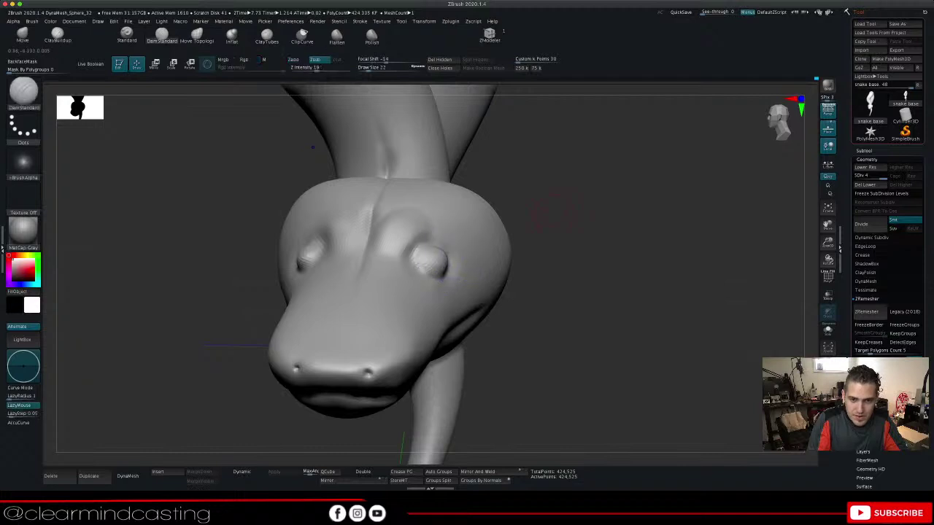
{"action": "left_click_drag", "start_coordinate": [553, 210], "coordinate": [471, 226]}
{"action": "left_click_drag", "start_coordinate": [442, 265], "coordinate": [446, 265], "text": "shift"}
{"action": "left_click_drag", "start_coordinate": [506, 344], "coordinate": [628, 343]}
{"action": "mouse_move", "coordinate": [383, 249]}
{"action": "left_mouse_down", "text": "shift"}
{"action": "mouse_move", "coordinate": [367, 247]}
{"action": "mouse_move", "coordinate": [385, 244]}
{"action": "left_mouse_up", "text": "shift"}
Carve a crease along the inner and upper edge of the eye with the DamStandard brush
{"action": "mouse_move", "coordinate": [526, 219]}
{"action": "left_mouse_down"}
{"action": "mouse_move", "coordinate": [467, 237]}
{"action": "mouse_move", "coordinate": [405, 292]}
{"action": "mouse_move", "coordinate": [531, 220]}
{"action": "mouse_move", "coordinate": [536, 228]}
{"action": "left_mouse_up"}
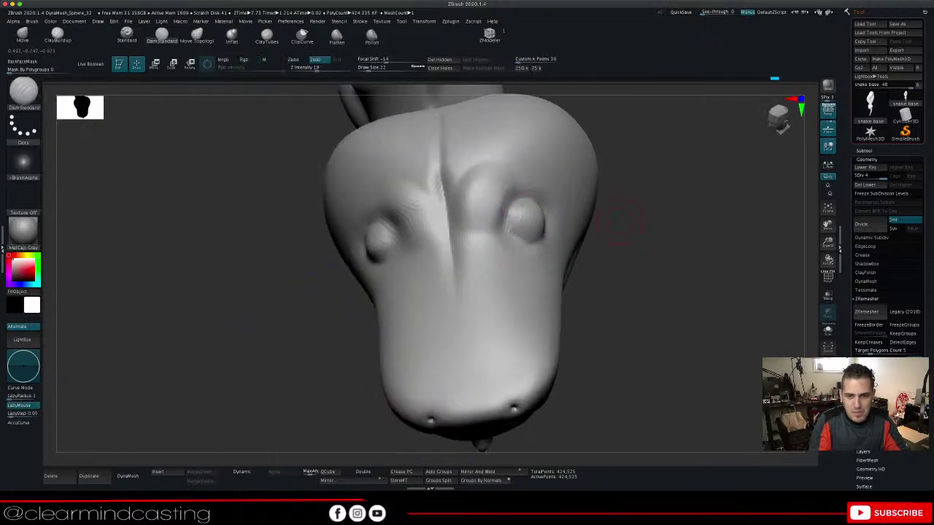
{"action": "mouse_move", "coordinate": [632, 218]}
{"action": "left_mouse_down"}
{"action": "mouse_move", "coordinate": [701, 201]}
{"action": "mouse_move", "coordinate": [629, 226]}
{"action": "mouse_move", "coordinate": [610, 244]}
{"action": "left_mouse_up"}
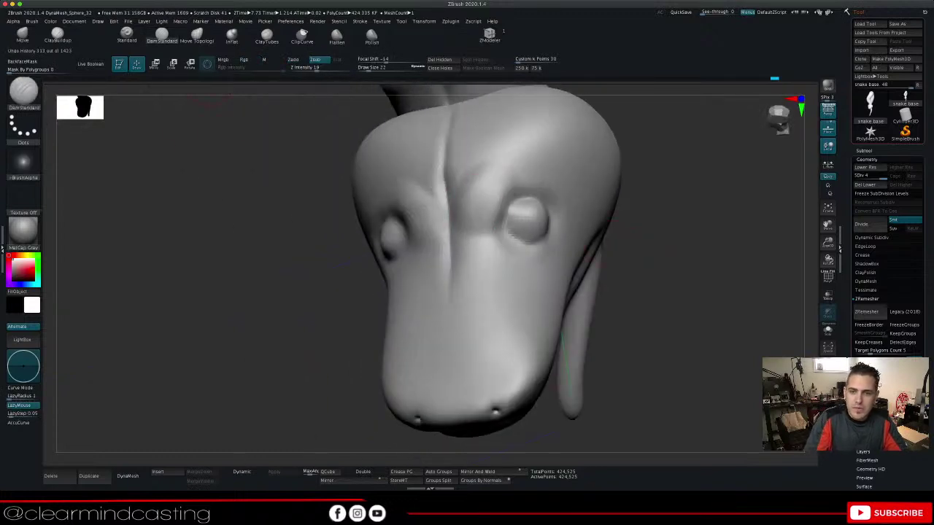
{"action": "mouse_move", "coordinate": [505, 223]}
{"action": "left_mouse_down"}
{"action": "mouse_move", "coordinate": [510, 205]}
{"action": "mouse_move", "coordinate": [538, 202]}
{"action": "left_mouse_up"}
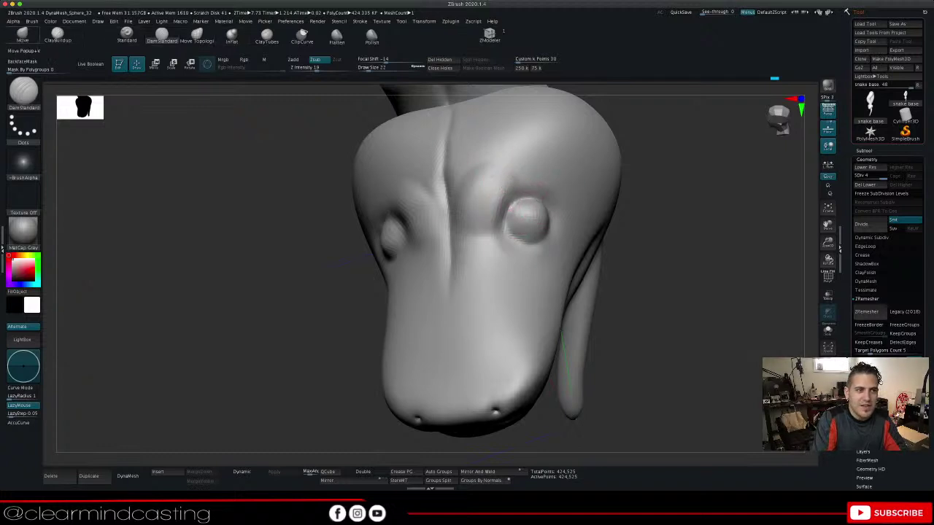
Build up the brow ridge above the eye with the ClayBuildup brush, undoing the last stroke beside the center crease
{"action": "left_click", "coordinate": [57, 35]}
{"action": "left_click_drag", "start_coordinate": [692, 241], "coordinate": [773, 240]}
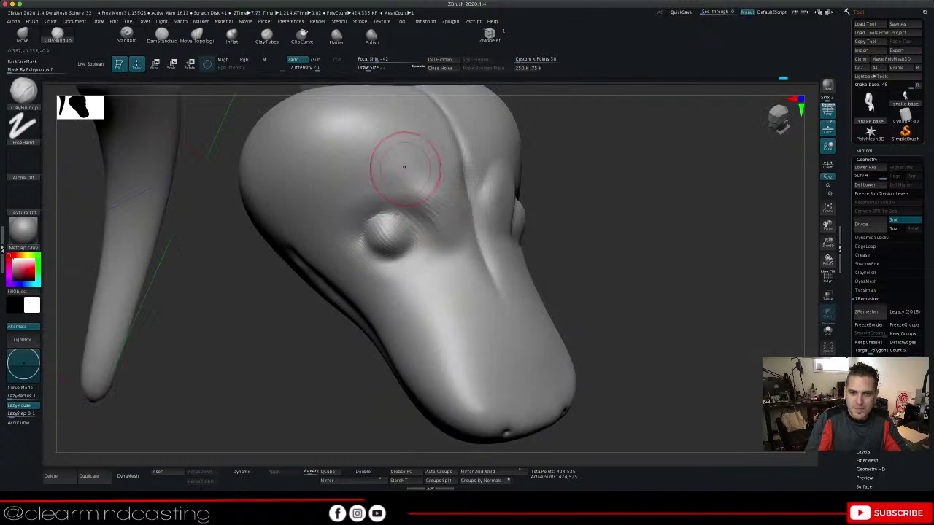
{"action": "mouse_move", "coordinate": [402, 162]}
{"action": "left_mouse_down"}
{"action": "mouse_move", "coordinate": [414, 180]}
{"action": "mouse_move", "coordinate": [425, 177]}
{"action": "left_mouse_up"}
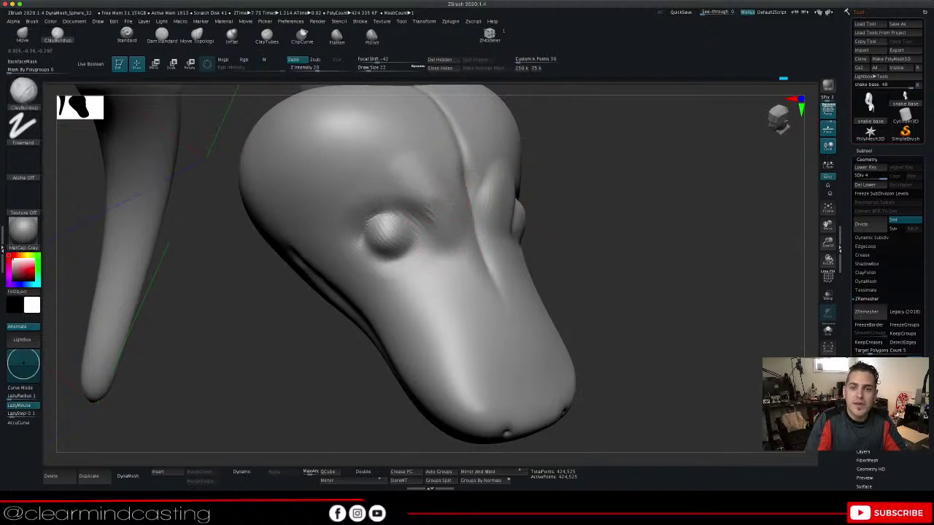
{"action": "left_click_drag", "start_coordinate": [672, 197], "coordinate": [514, 179]}
{"action": "left_click_drag", "start_coordinate": [504, 124], "coordinate": [484, 167]}
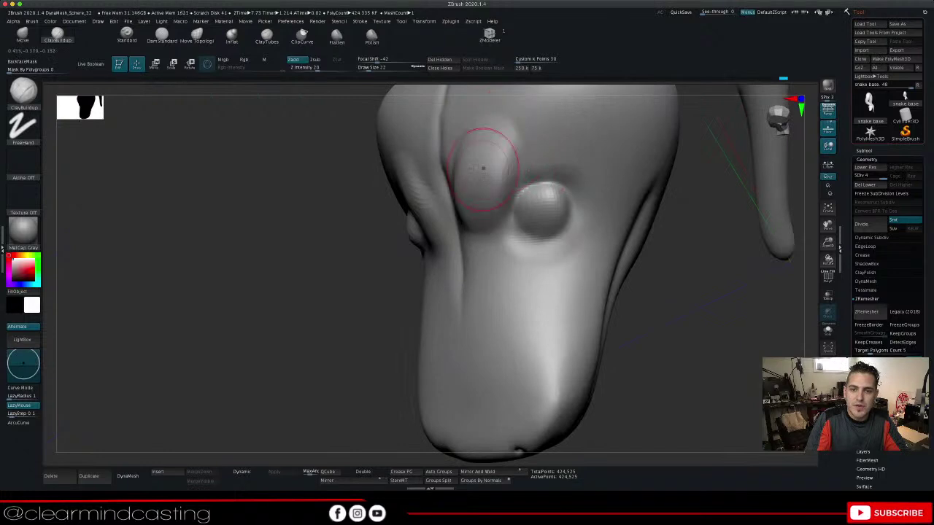
{"action": "key", "text": "ctrl+z"}
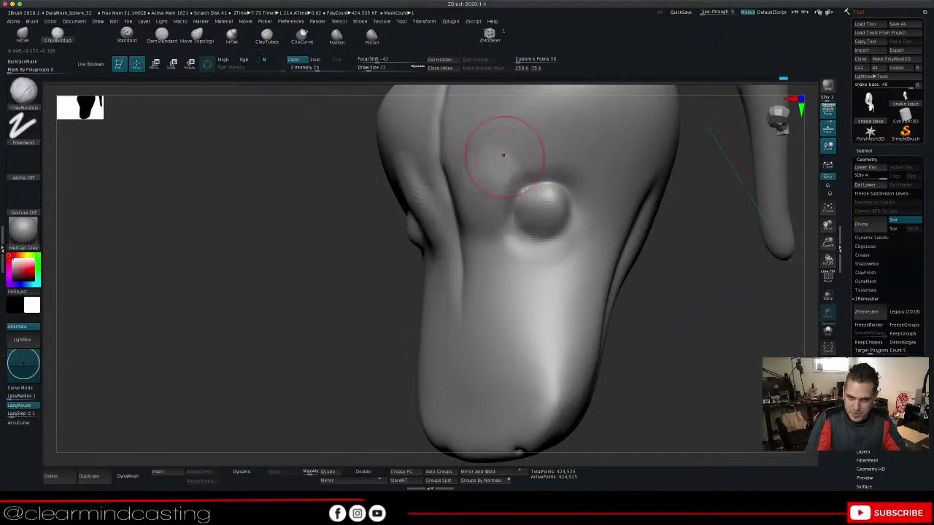
Examine the eyes, brow ridges and mouth line of the snake's head from above and from the side
{"action": "left_click_drag", "start_coordinate": [682, 303], "coordinate": [706, 285]}
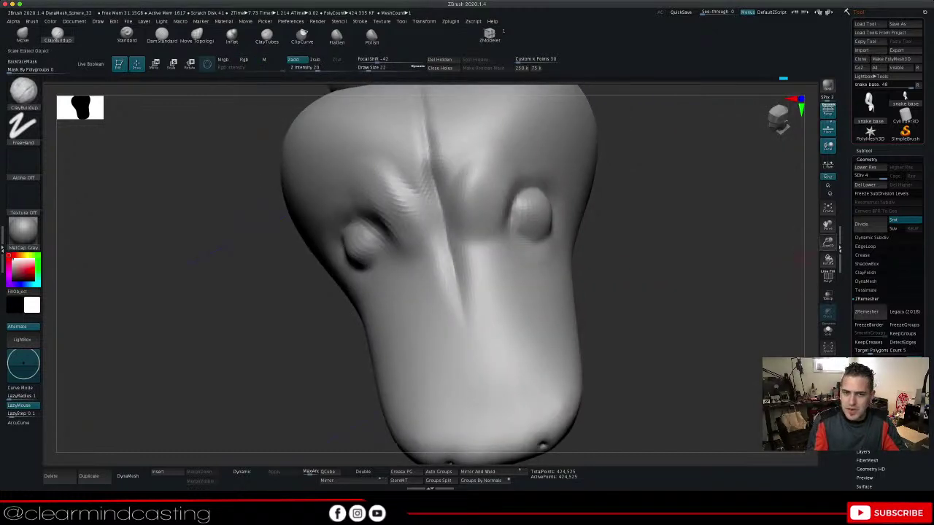
{"action": "mouse_move", "coordinate": [829, 242]}
{"action": "left_mouse_down"}
{"action": "mouse_move", "coordinate": [826, 213]}
{"action": "mouse_move", "coordinate": [826, 232]}
{"action": "left_mouse_up"}
{"action": "left_click_drag", "start_coordinate": [657, 306], "coordinate": [730, 273]}
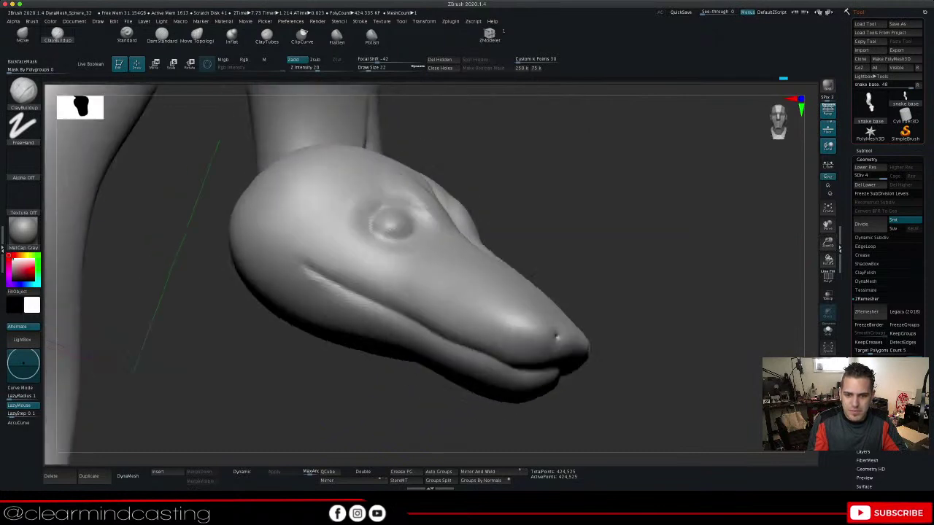
{"action": "left_click_drag", "start_coordinate": [773, 230], "coordinate": [755, 248]}
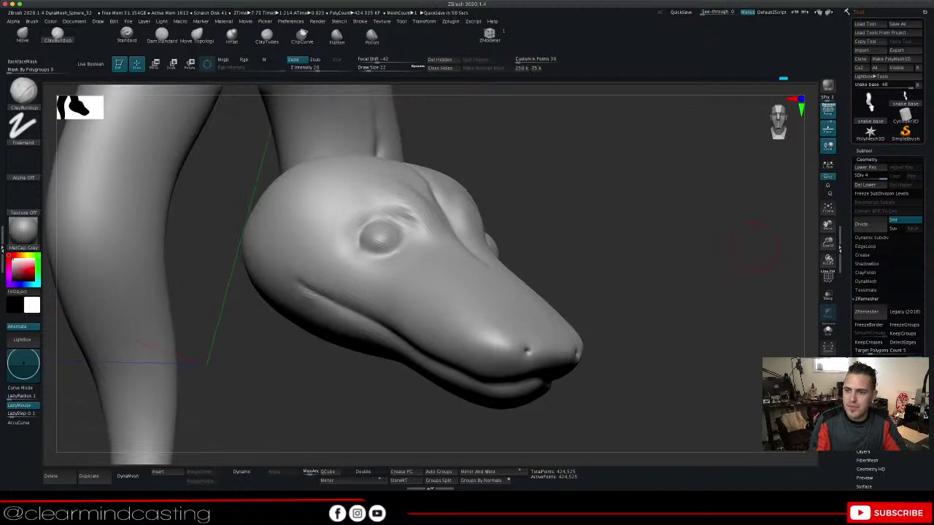
{"action": "mouse_move", "coordinate": [827, 242]}
{"action": "left_mouse_down"}
{"action": "mouse_move", "coordinate": [827, 222]}
{"action": "mouse_move", "coordinate": [826, 243]}
{"action": "left_mouse_up"}
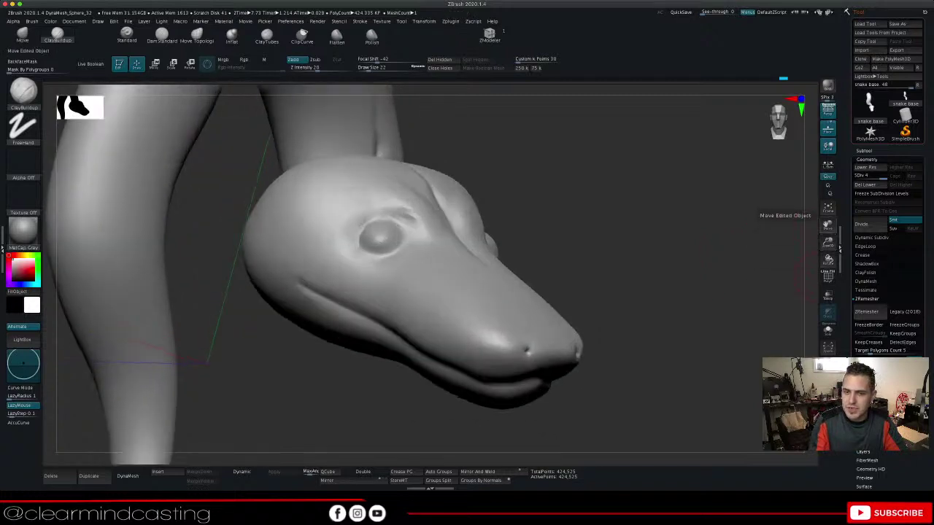
{"action": "left_click_drag", "start_coordinate": [827, 225], "coordinate": [738, 165]}
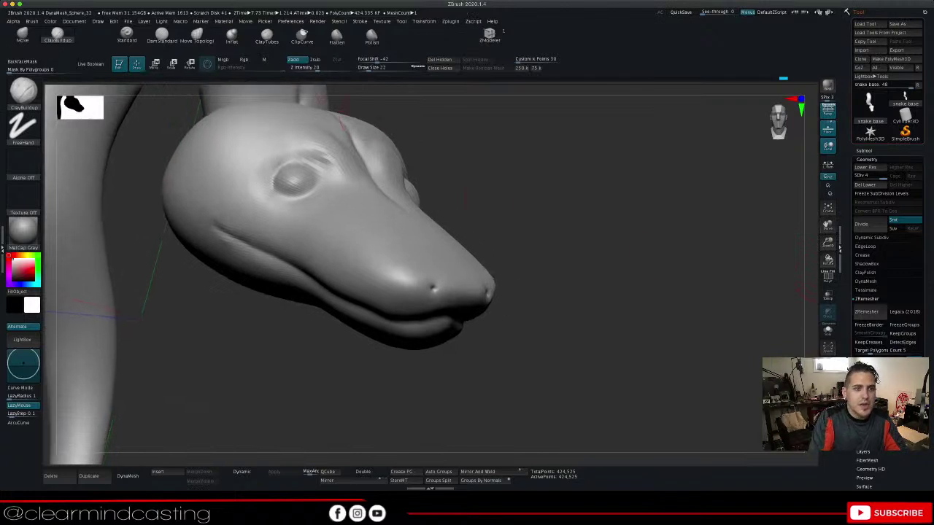
Adjust the snout's surface just above the nostrils with the Move Topological brush, checking its shape from several sides
{"action": "left_click", "coordinate": [196, 36]}
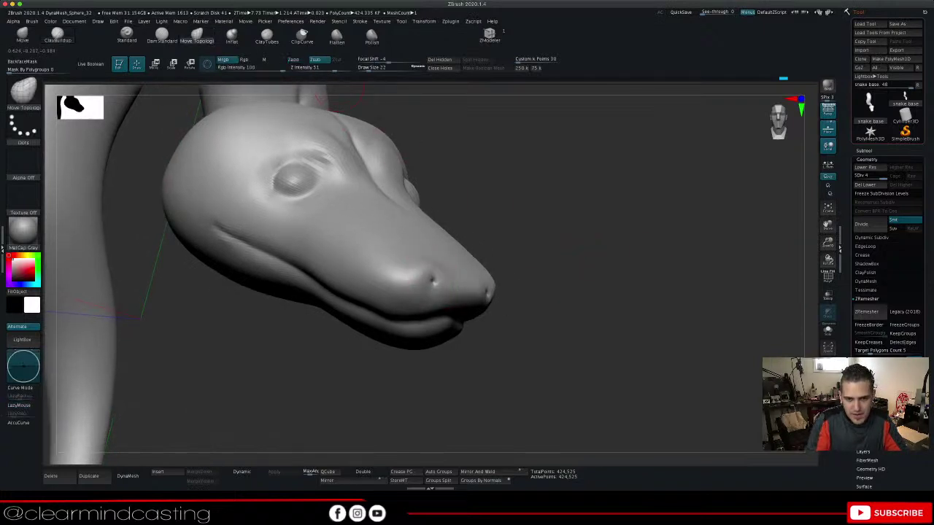
{"action": "left_click_drag", "start_coordinate": [591, 252], "coordinate": [516, 286]}
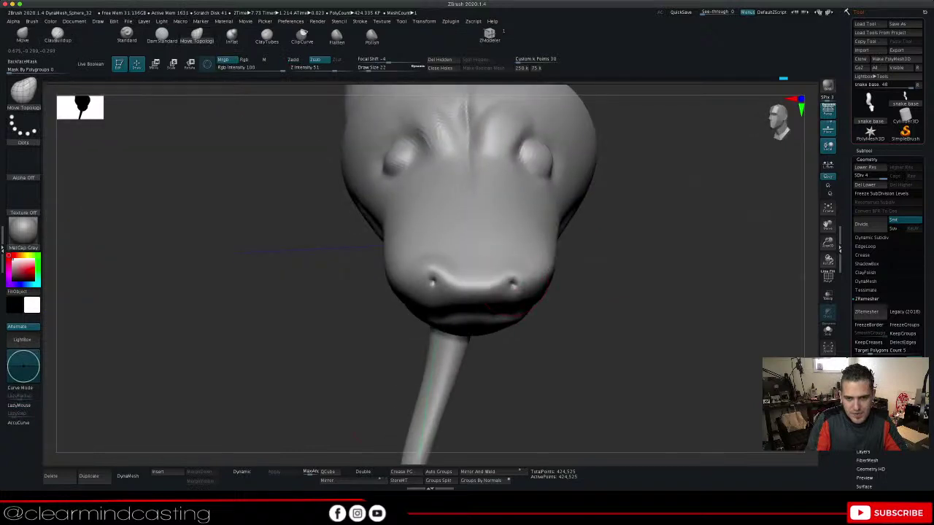
{"action": "left_click_drag", "start_coordinate": [602, 271], "coordinate": [689, 285]}
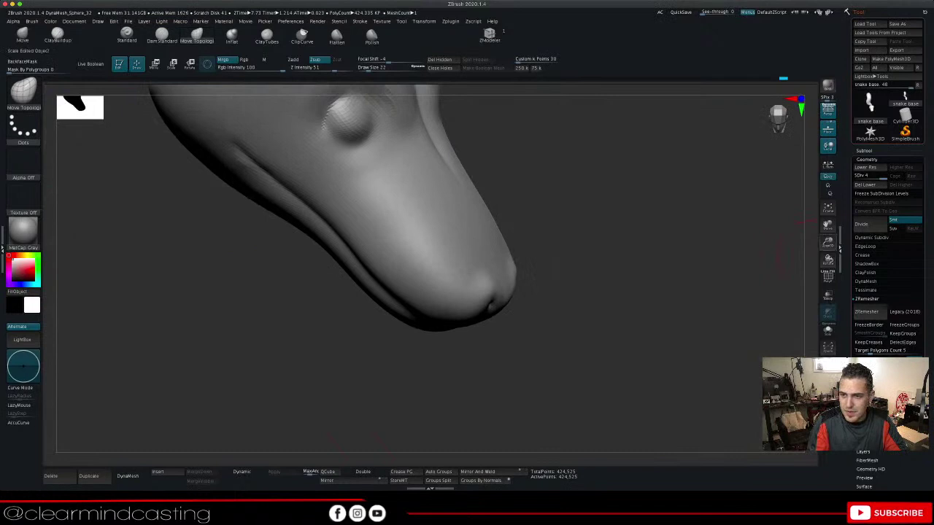
{"action": "left_click_drag", "start_coordinate": [828, 225], "coordinate": [766, 204]}
{"action": "left_click_drag", "start_coordinate": [827, 245], "coordinate": [826, 238]}
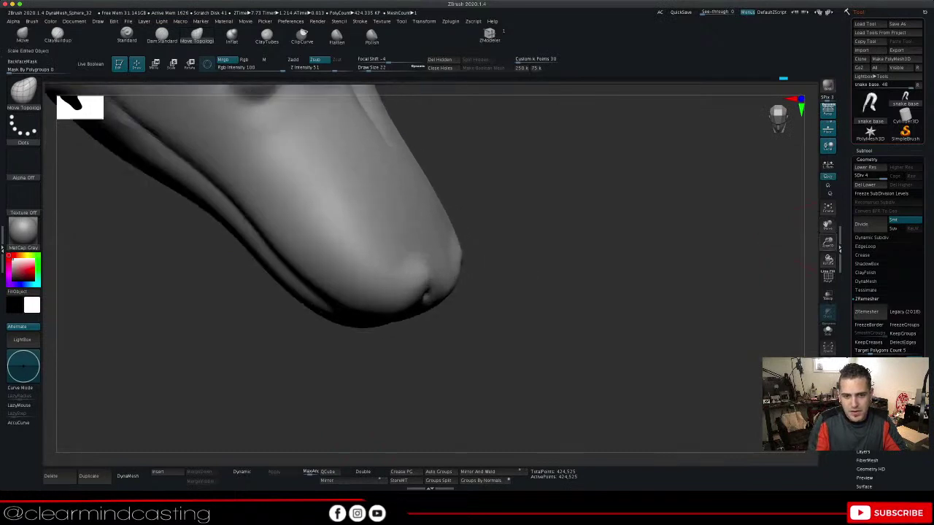
{"action": "mouse_move", "coordinate": [686, 292]}
{"action": "left_mouse_down"}
{"action": "mouse_move", "coordinate": [649, 266]}
{"action": "mouse_move", "coordinate": [591, 252]}
{"action": "mouse_move", "coordinate": [600, 239]}
{"action": "mouse_move", "coordinate": [648, 245]}
{"action": "mouse_move", "coordinate": [690, 255]}
{"action": "mouse_move", "coordinate": [707, 278]}
{"action": "left_mouse_up"}
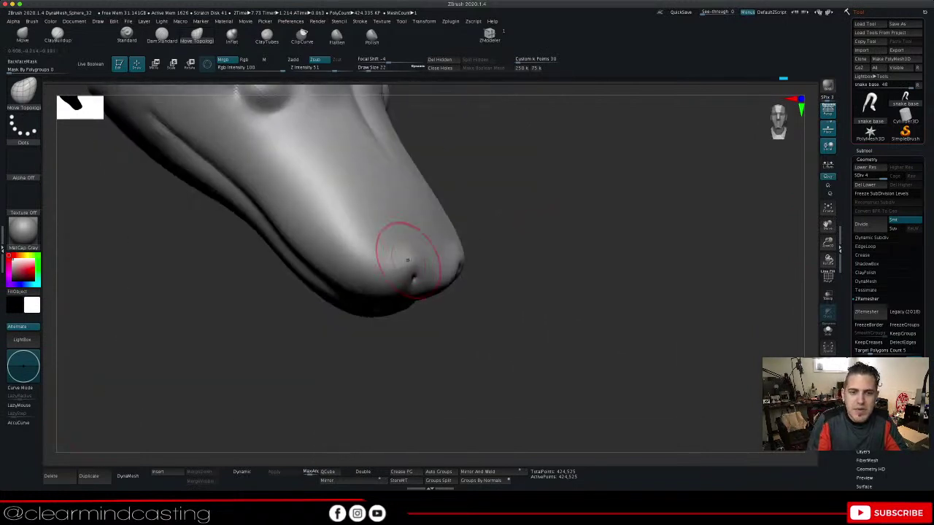
{"action": "left_click_drag", "start_coordinate": [554, 255], "coordinate": [483, 240]}
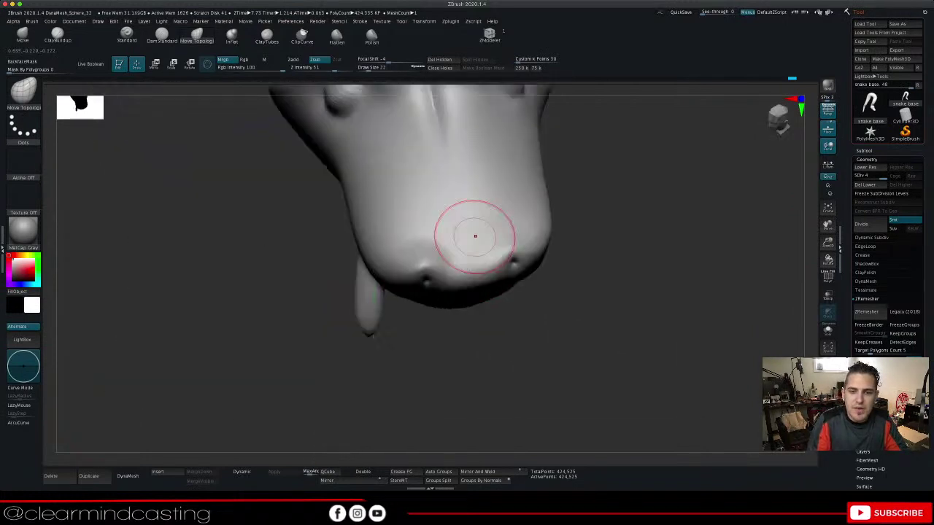
{"action": "left_click_drag", "start_coordinate": [584, 244], "coordinate": [482, 257]}
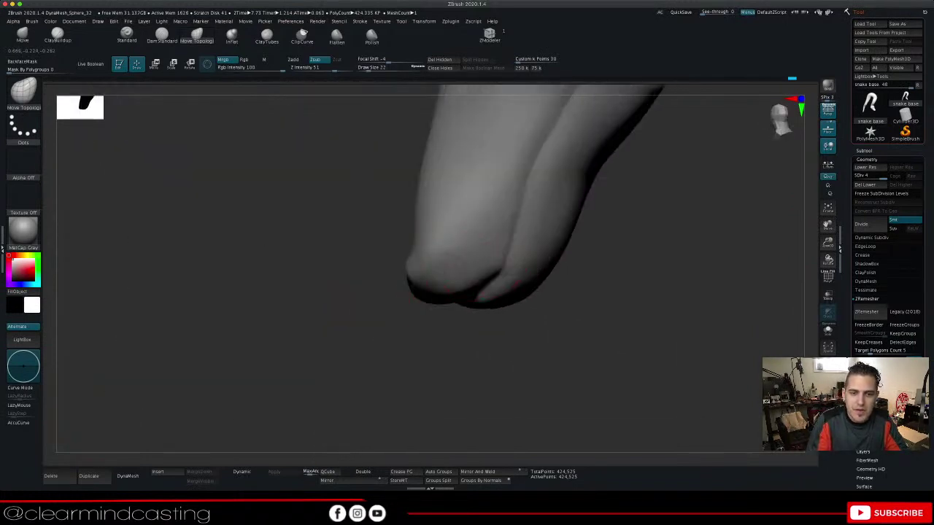
{"action": "left_click_drag", "start_coordinate": [537, 323], "coordinate": [496, 364]}
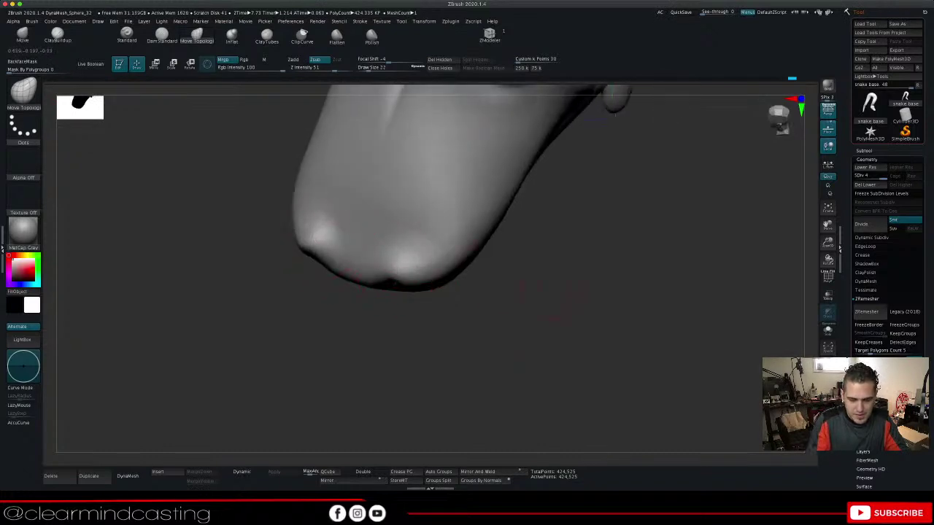
{"action": "left_click_drag", "start_coordinate": [553, 292], "coordinate": [564, 244]}
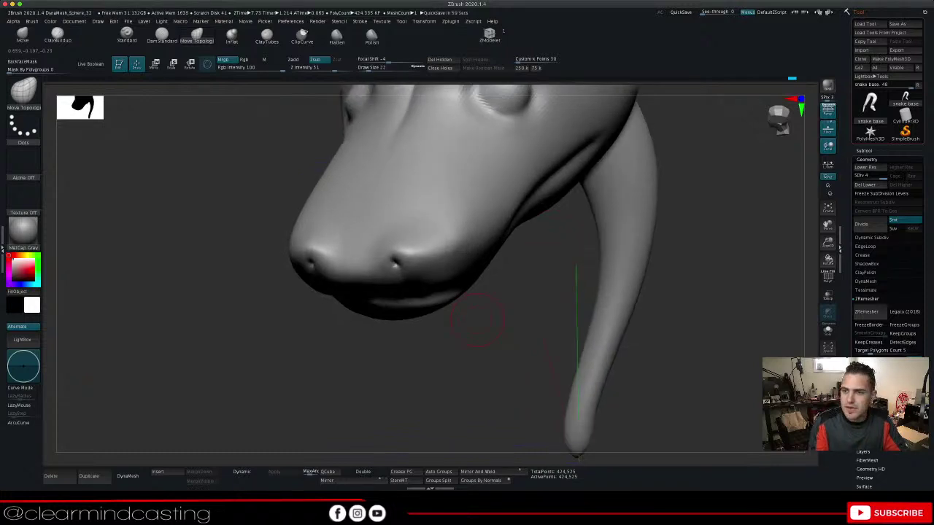
{"action": "left_click_drag", "start_coordinate": [827, 225], "coordinate": [736, 333]}
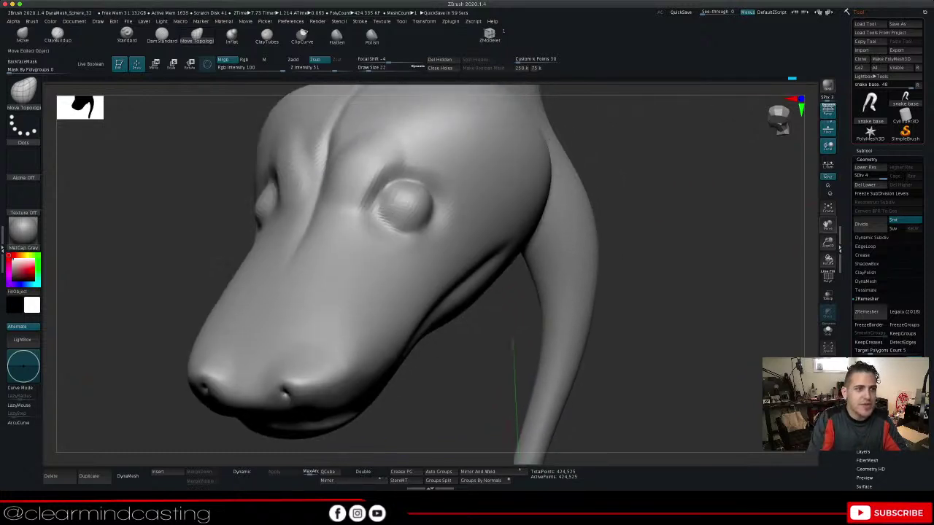
Carve a groove from the eye's inner corner down the snout with the DamStandard brush at draw size 35 and Z intensity 12
{"action": "left_click", "coordinate": [162, 34]}
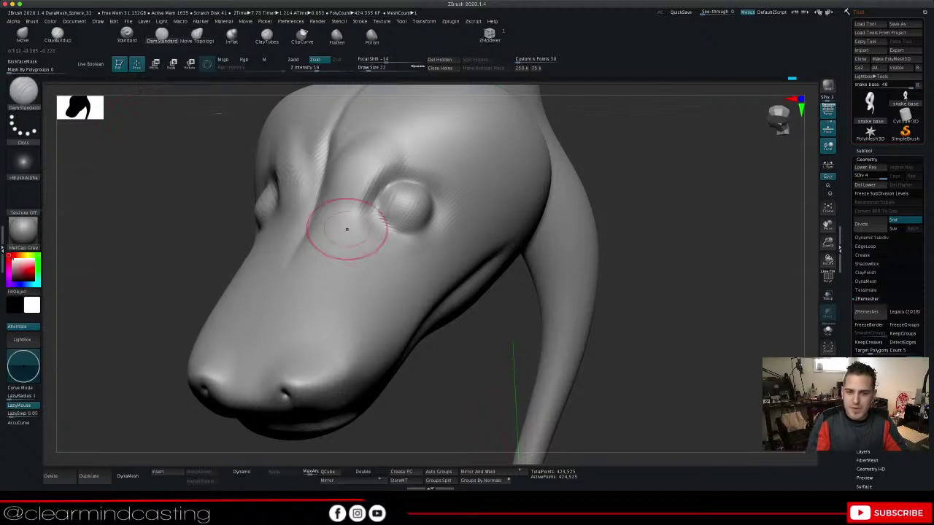
{"action": "key", "text": "space"}
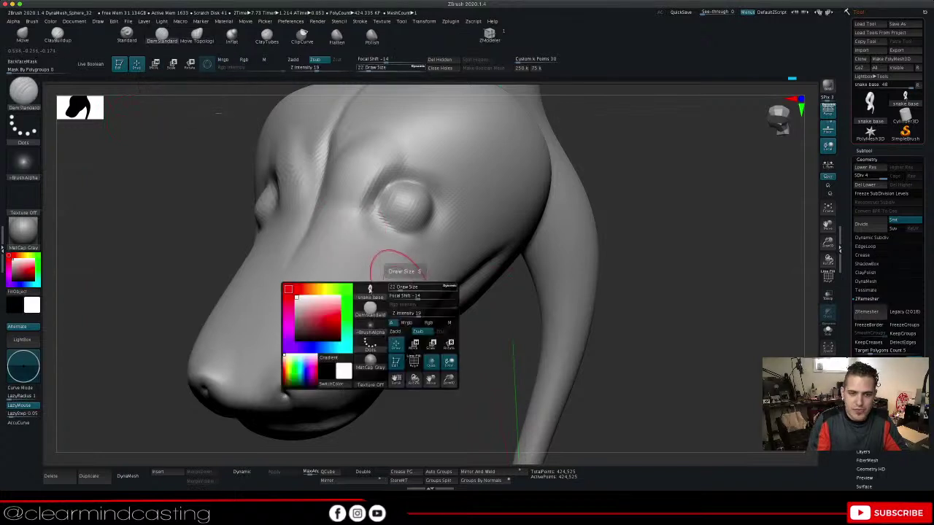
{"action": "left_click_drag", "start_coordinate": [399, 287], "coordinate": [407, 287]}
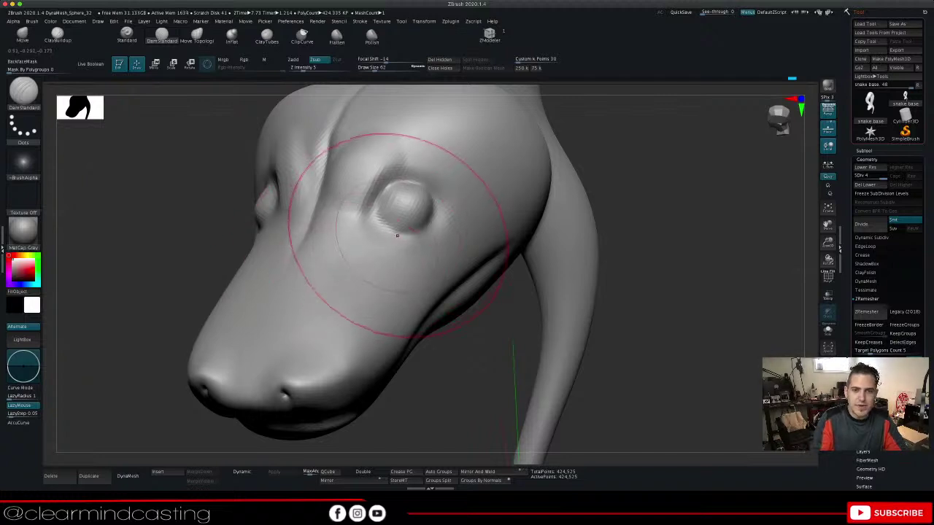
{"action": "key", "text": "ctrl"}
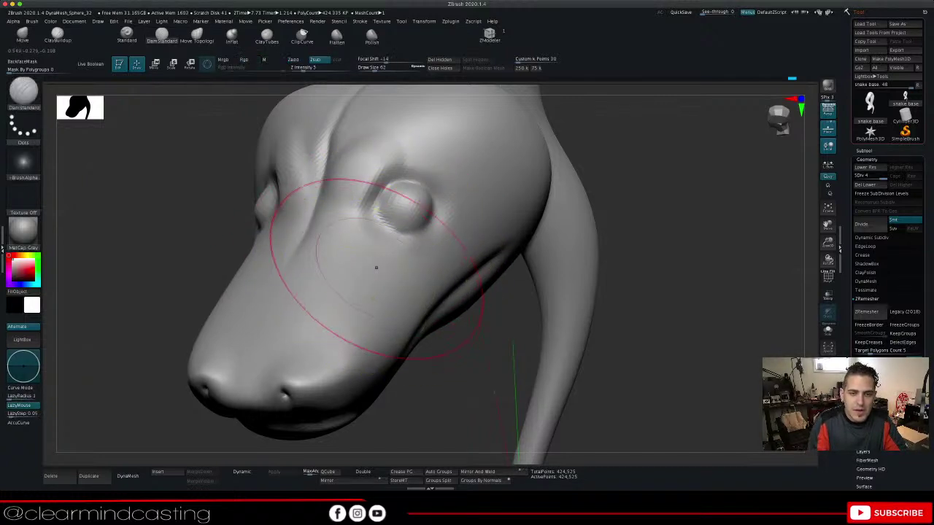
{"action": "key", "text": "space"}
{"action": "left_click_drag", "start_coordinate": [376, 278], "coordinate": [371, 277]}
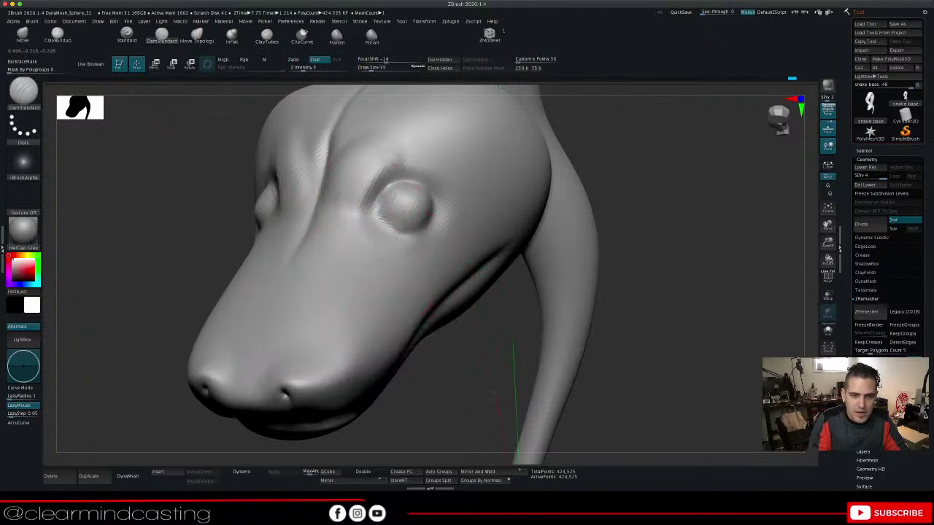
{"action": "key", "text": "ctrl"}
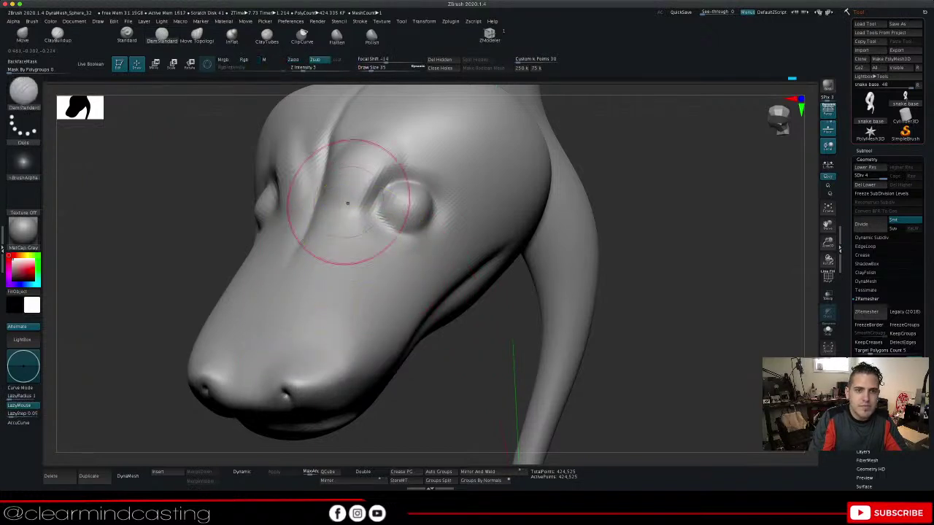
{"action": "left_click_drag", "start_coordinate": [303, 68], "coordinate": [311, 68]}
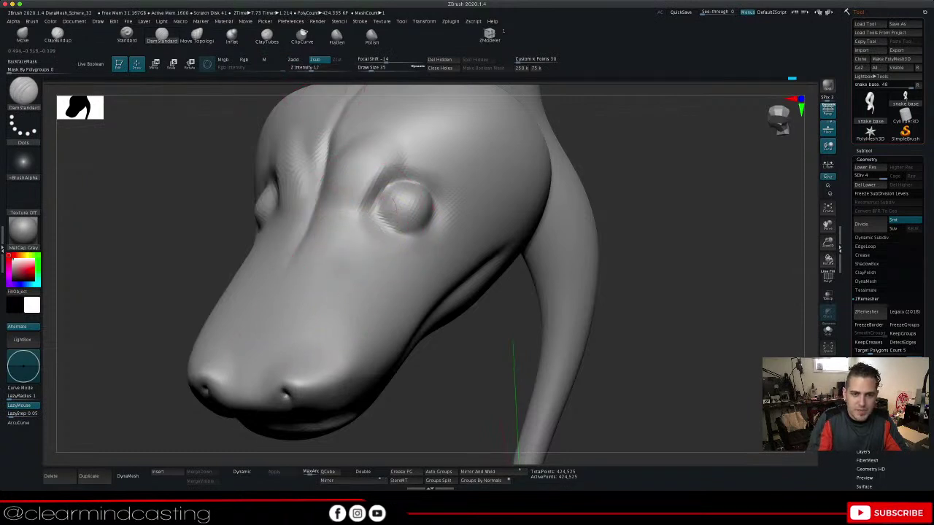
{"action": "left_click_drag", "start_coordinate": [367, 201], "coordinate": [339, 259]}
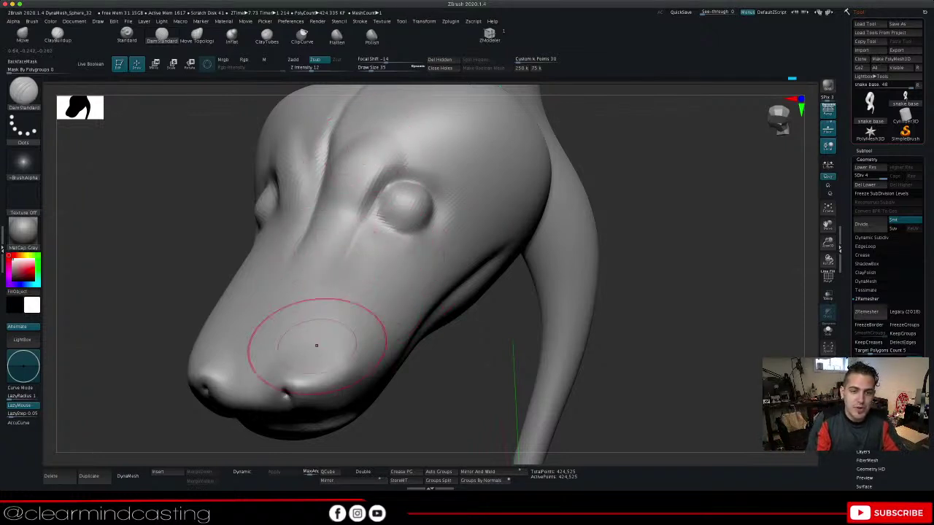
{"action": "mouse_move", "coordinate": [482, 365]}
{"action": "left_mouse_down"}
{"action": "mouse_move", "coordinate": [394, 365]}
{"action": "mouse_move", "coordinate": [475, 358]}
{"action": "left_mouse_up"}
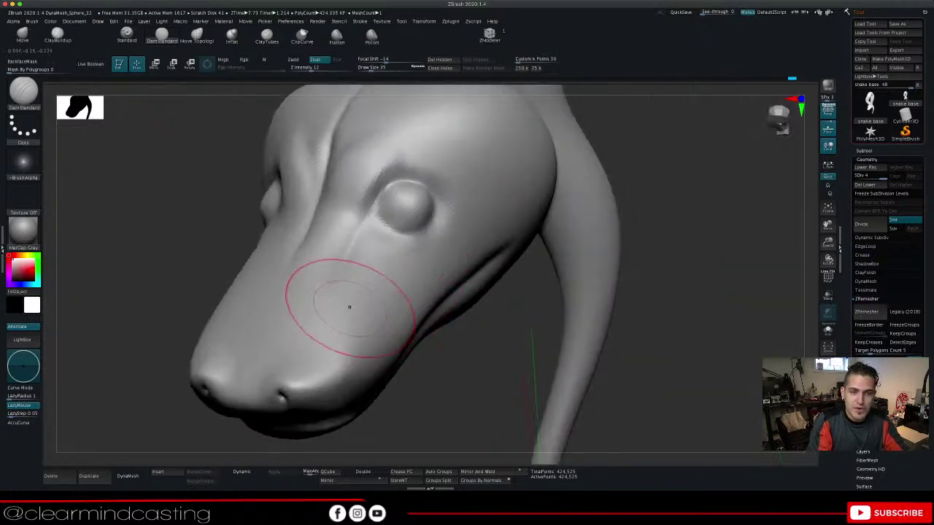
{"action": "left_click_drag", "start_coordinate": [362, 213], "coordinate": [342, 248]}
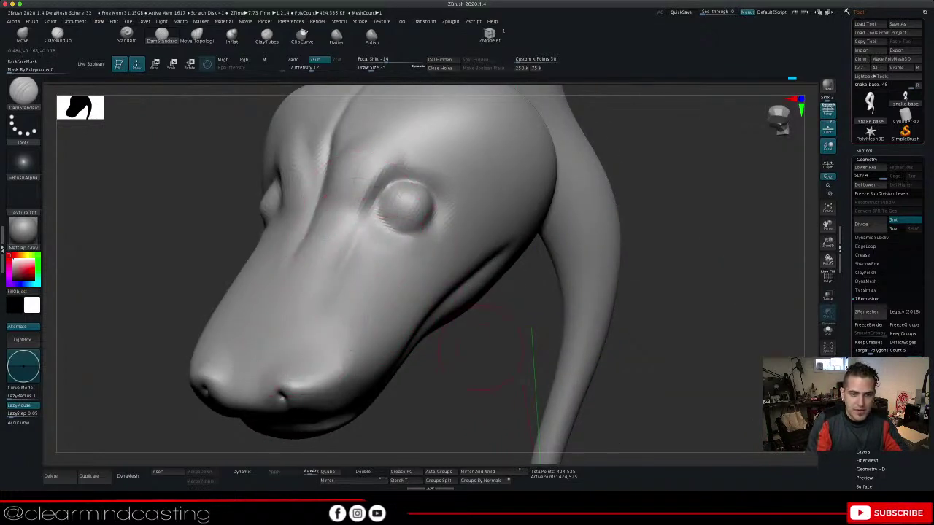
Deepen the crease along the inner edge of the opposite eye with the DamStandard brush
{"action": "mouse_move", "coordinate": [482, 349]}
{"action": "left_mouse_down"}
{"action": "mouse_move", "coordinate": [583, 350]}
{"action": "mouse_move", "coordinate": [551, 365]}
{"action": "left_mouse_up"}
{"action": "left_click_drag", "start_coordinate": [194, 212], "coordinate": [172, 187]}
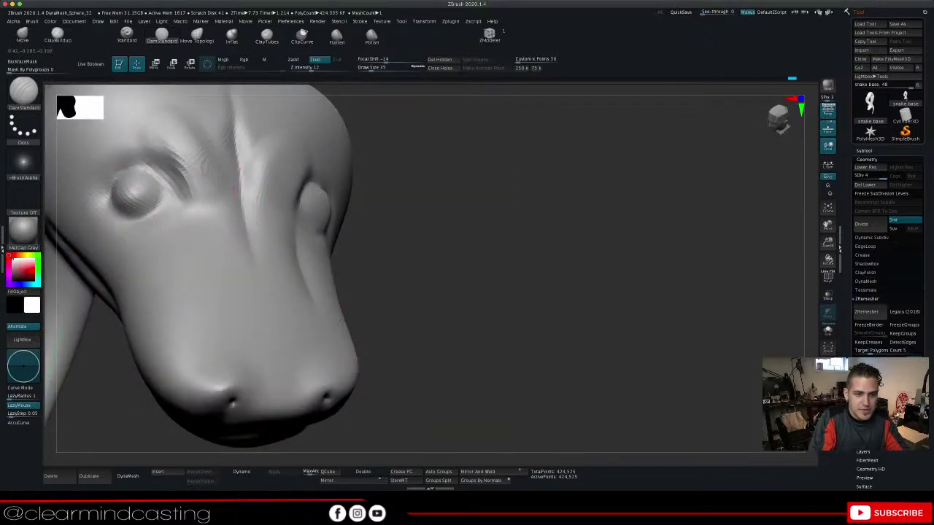
{"action": "mouse_move", "coordinate": [475, 350]}
{"action": "left_mouse_down"}
{"action": "mouse_move", "coordinate": [387, 380]}
{"action": "mouse_move", "coordinate": [525, 321]}
{"action": "mouse_move", "coordinate": [438, 357]}
{"action": "mouse_move", "coordinate": [317, 296]}
{"action": "mouse_move", "coordinate": [337, 299]}
{"action": "mouse_move", "coordinate": [438, 245]}
{"action": "left_mouse_up"}
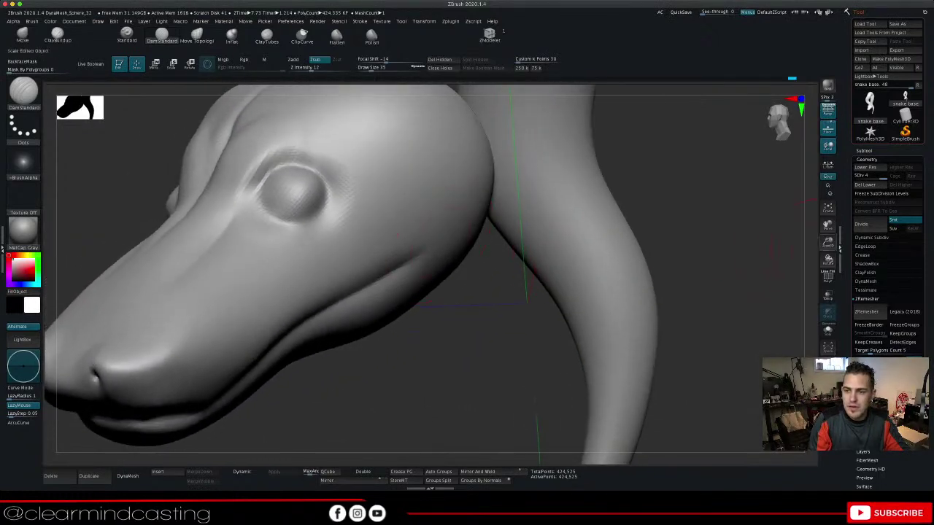
Build up the brow area between the eye and the center crease with the ClayBuildup brush
{"action": "left_click_drag", "start_coordinate": [827, 242], "coordinate": [920, 278]}
{"action": "mouse_move", "coordinate": [627, 270]}
{"action": "left_mouse_down"}
{"action": "mouse_move", "coordinate": [759, 274]}
{"action": "mouse_move", "coordinate": [690, 338]}
{"action": "left_mouse_up"}
{"action": "left_click", "coordinate": [58, 35]}
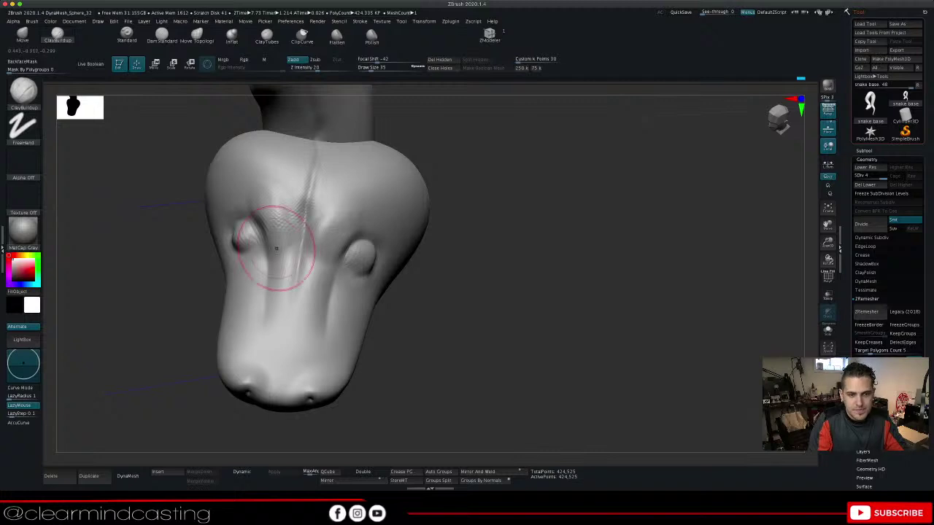
{"action": "mouse_move", "coordinate": [175, 328]}
{"action": "left_mouse_down"}
{"action": "mouse_move", "coordinate": [270, 328]}
{"action": "mouse_move", "coordinate": [160, 241]}
{"action": "left_mouse_up"}
{"action": "mouse_move", "coordinate": [599, 241]}
{"action": "left_mouse_down"}
{"action": "mouse_move", "coordinate": [551, 237]}
{"action": "mouse_move", "coordinate": [544, 230]}
{"action": "mouse_move", "coordinate": [558, 182]}
{"action": "mouse_move", "coordinate": [503, 167]}
{"action": "left_mouse_up"}
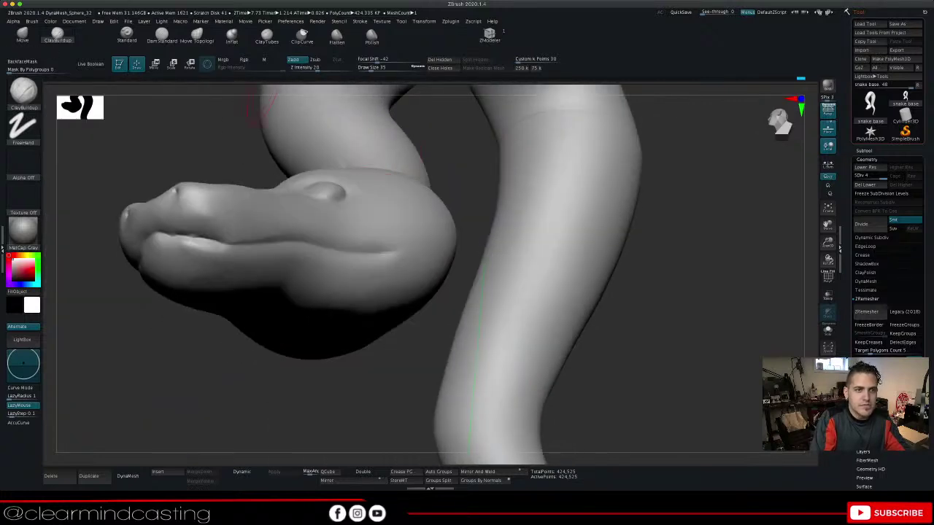
Sharpen the mouth line behind the front of the snout with the DamStandard brush
{"action": "left_click", "coordinate": [162, 34]}
{"action": "mouse_move", "coordinate": [223, 247]}
{"action": "left_mouse_down"}
{"action": "mouse_move", "coordinate": [192, 239]}
{"action": "mouse_move", "coordinate": [264, 249]}
{"action": "left_mouse_up"}
{"action": "left_click_drag", "start_coordinate": [467, 252], "coordinate": [657, 252]}
{"action": "left_click_drag", "start_coordinate": [737, 183], "coordinate": [690, 226]}
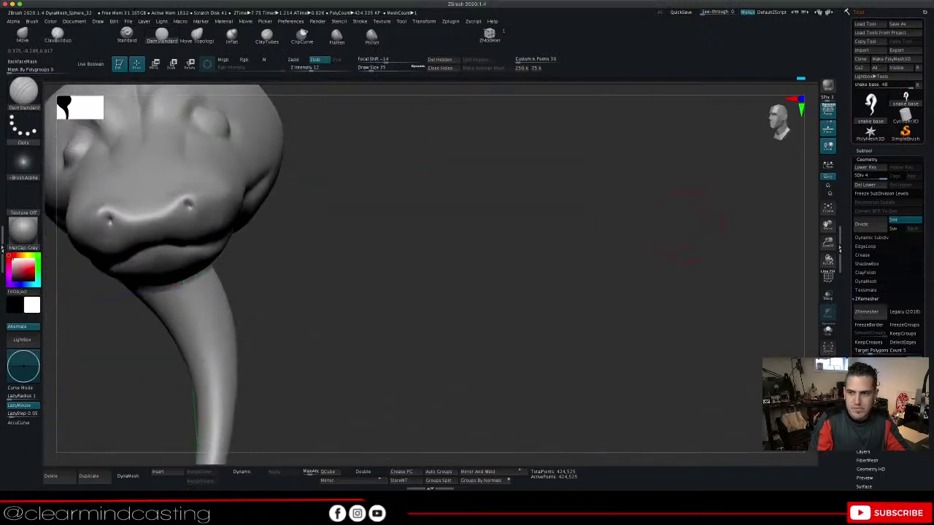
Inspect the proportions of the whole head and neck from the front and side, and choose the Move Topological brush
{"action": "left_click_drag", "start_coordinate": [827, 226], "coordinate": [909, 262]}
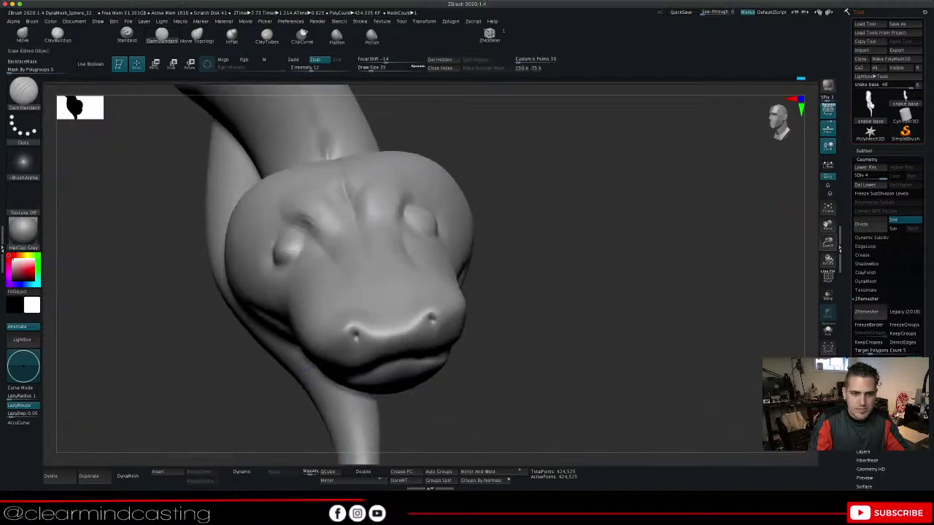
{"action": "left_click_drag", "start_coordinate": [827, 243], "coordinate": [815, 225]}
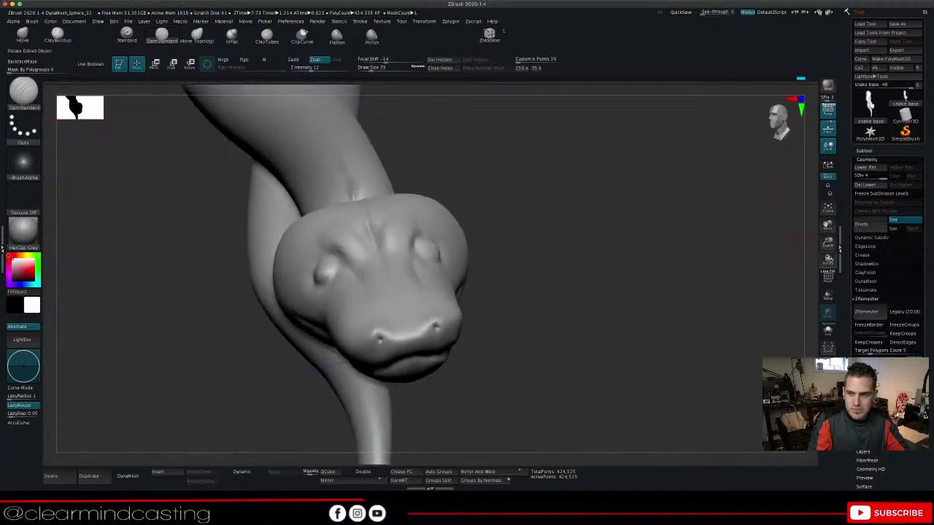
{"action": "left_click_drag", "start_coordinate": [828, 259], "coordinate": [771, 271]}
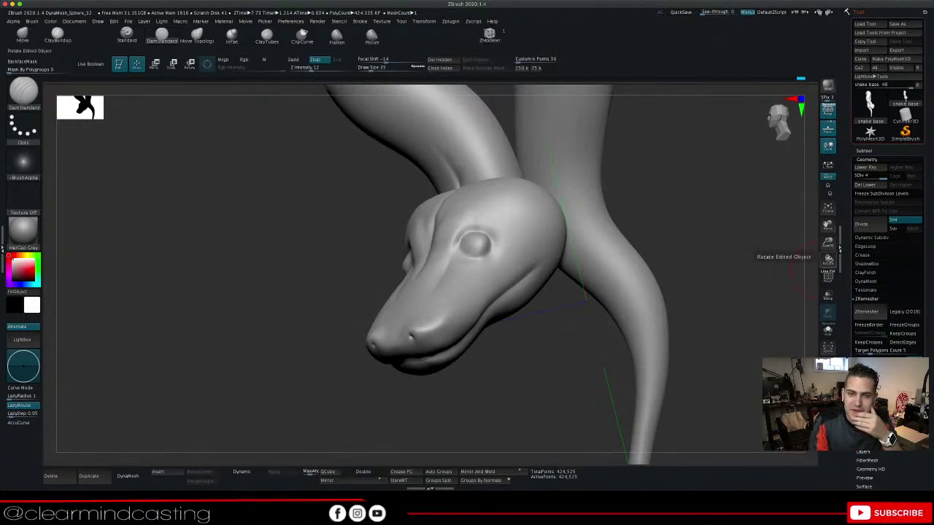
{"action": "mouse_move", "coordinate": [828, 261]}
{"action": "left_mouse_down"}
{"action": "mouse_move", "coordinate": [868, 287]}
{"action": "mouse_move", "coordinate": [915, 273]}
{"action": "mouse_move", "coordinate": [871, 284]}
{"action": "mouse_move", "coordinate": [800, 264]}
{"action": "mouse_move", "coordinate": [823, 266]}
{"action": "left_mouse_up"}
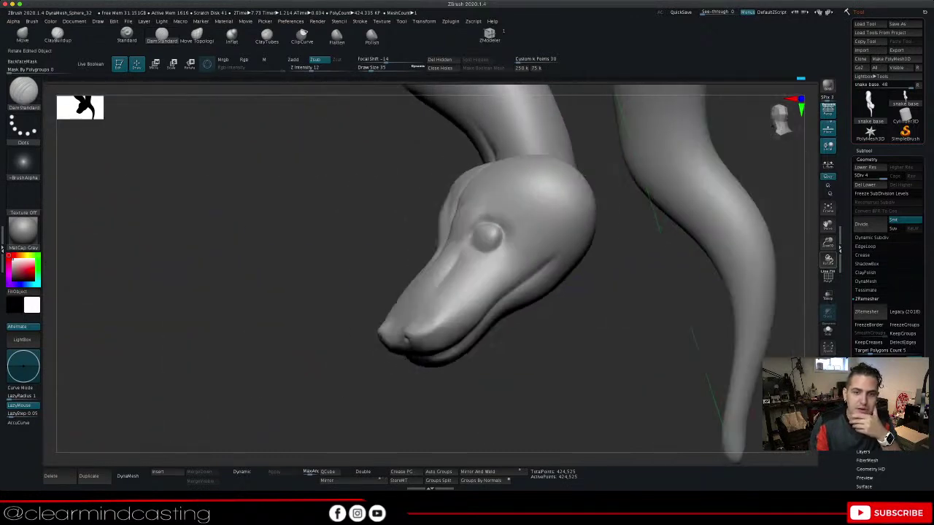
{"action": "left_click_drag", "start_coordinate": [600, 187], "coordinate": [619, 203]}
{"action": "left_click", "coordinate": [197, 37]}
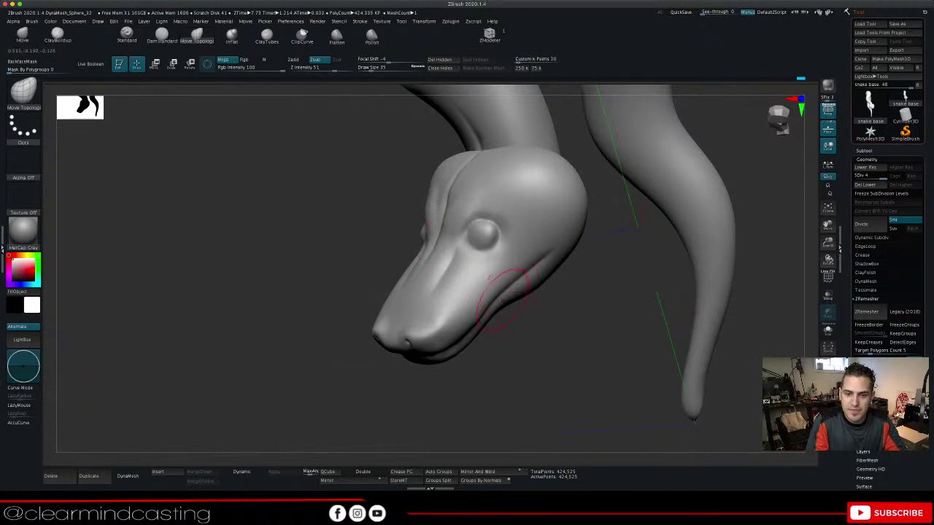
Set the Move Topological draw size to 65 and reshape the cheek and jaw behind the mouth
{"action": "key", "text": "space"}
{"action": "left_click_drag", "start_coordinate": [502, 300], "coordinate": [509, 300]}
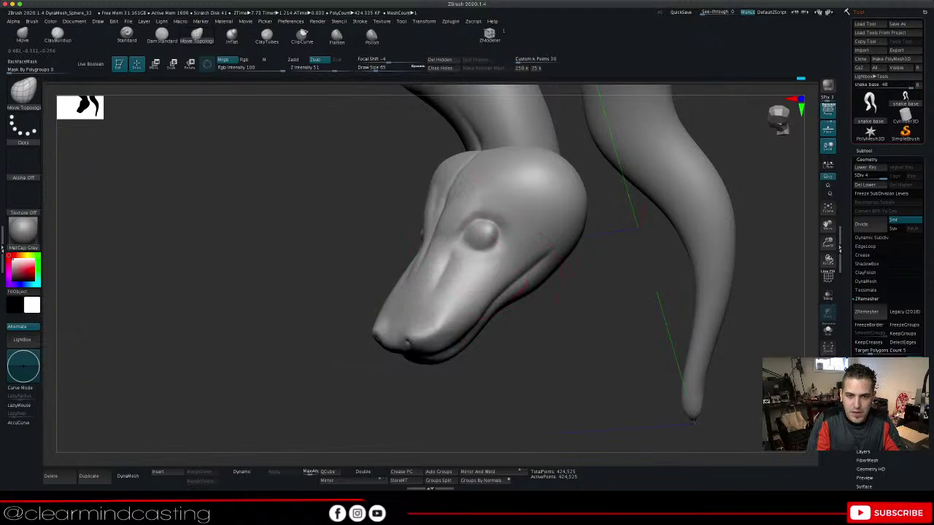
{"action": "mouse_move", "coordinate": [569, 343]}
{"action": "left_mouse_down"}
{"action": "mouse_move", "coordinate": [730, 336]}
{"action": "mouse_move", "coordinate": [668, 343]}
{"action": "mouse_move", "coordinate": [631, 383]}
{"action": "left_mouse_up"}
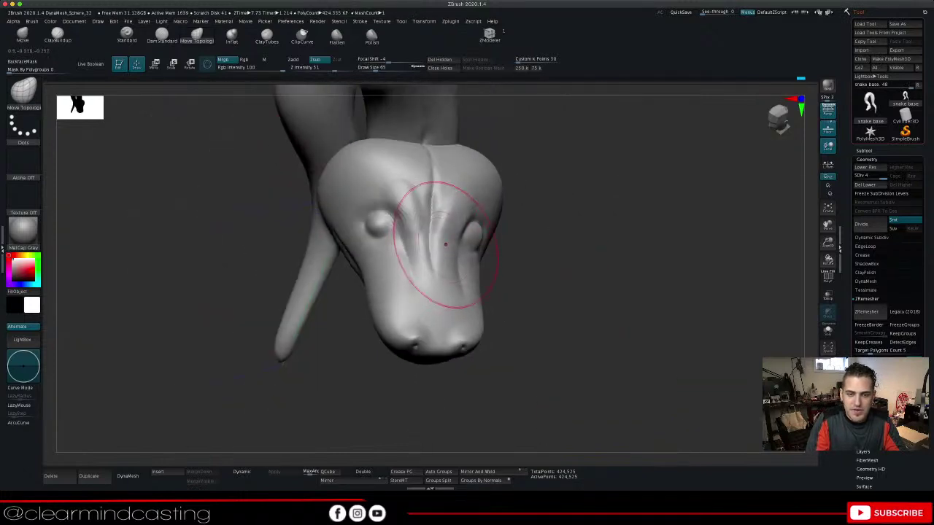
{"action": "left_click_drag", "start_coordinate": [570, 321], "coordinate": [467, 332]}
{"action": "left_click_drag", "start_coordinate": [608, 184], "coordinate": [653, 204]}
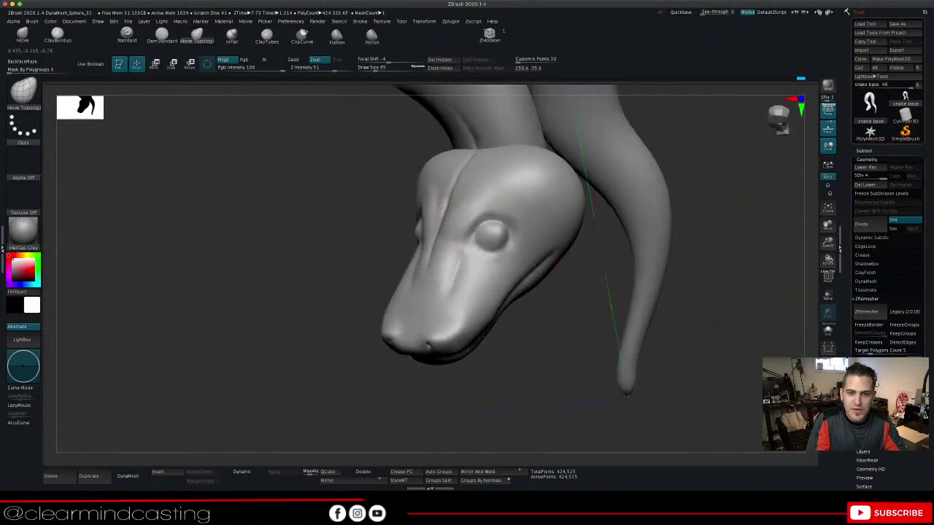
{"action": "left_click_drag", "start_coordinate": [314, 246], "coordinate": [420, 249]}
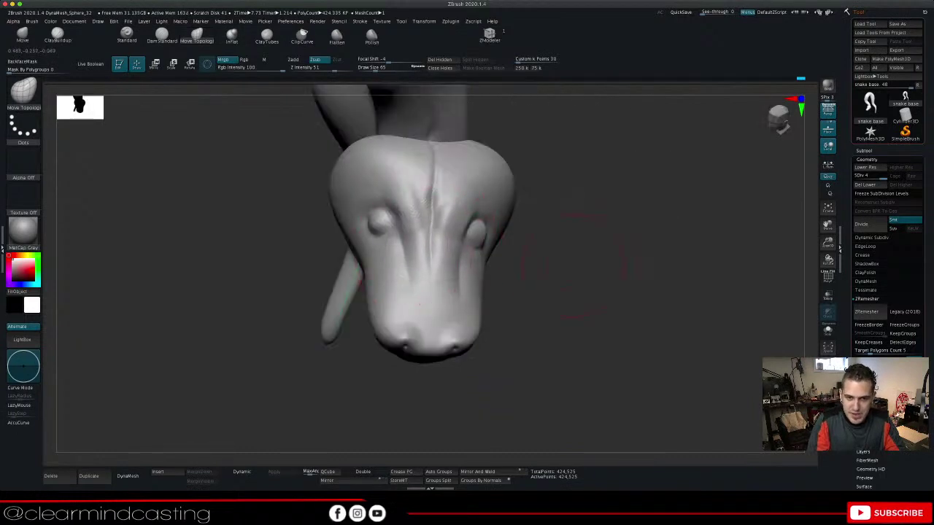
{"action": "left_click_drag", "start_coordinate": [573, 267], "coordinate": [532, 252]}
{"action": "left_click_drag", "start_coordinate": [577, 321], "coordinate": [553, 304]}
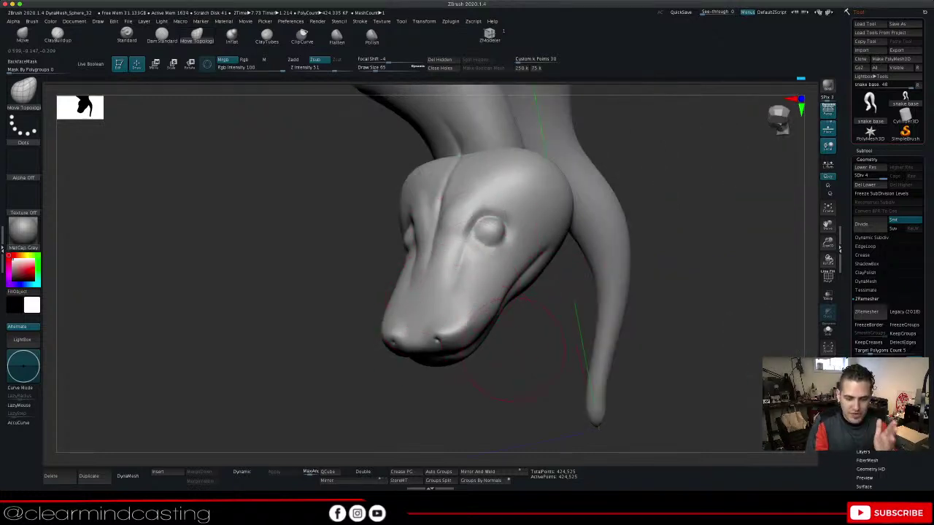
{"action": "mouse_move", "coordinate": [531, 346]}
{"action": "left_mouse_down"}
{"action": "mouse_move", "coordinate": [571, 338]}
{"action": "mouse_move", "coordinate": [553, 338]}
{"action": "left_mouse_up"}
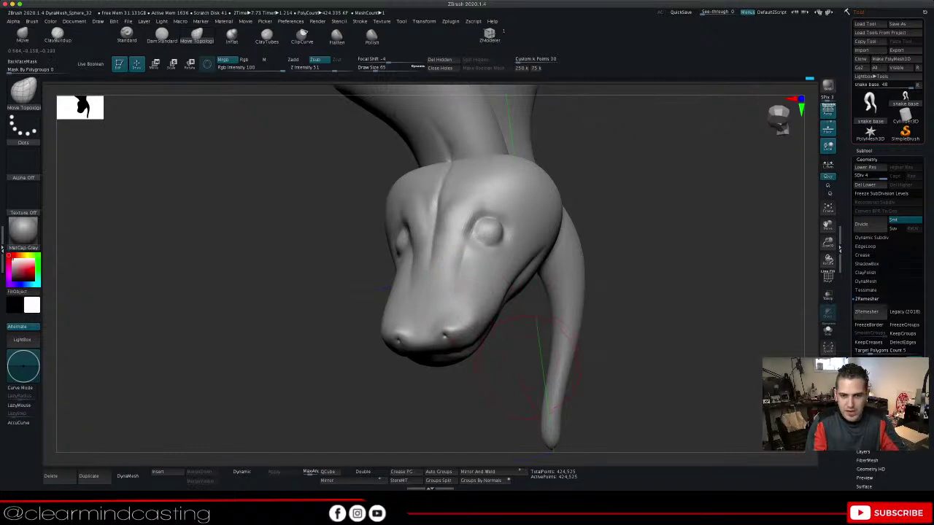
Reduce the Move Topological draw size to 33 and pull in the sides of the snout
{"action": "key", "text": "space"}
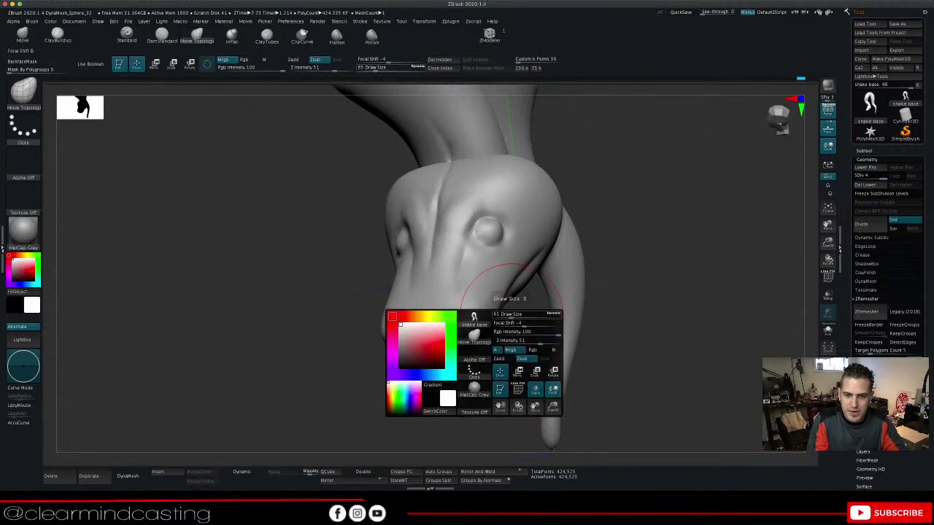
{"action": "left_click_drag", "start_coordinate": [510, 318], "coordinate": [505, 318]}
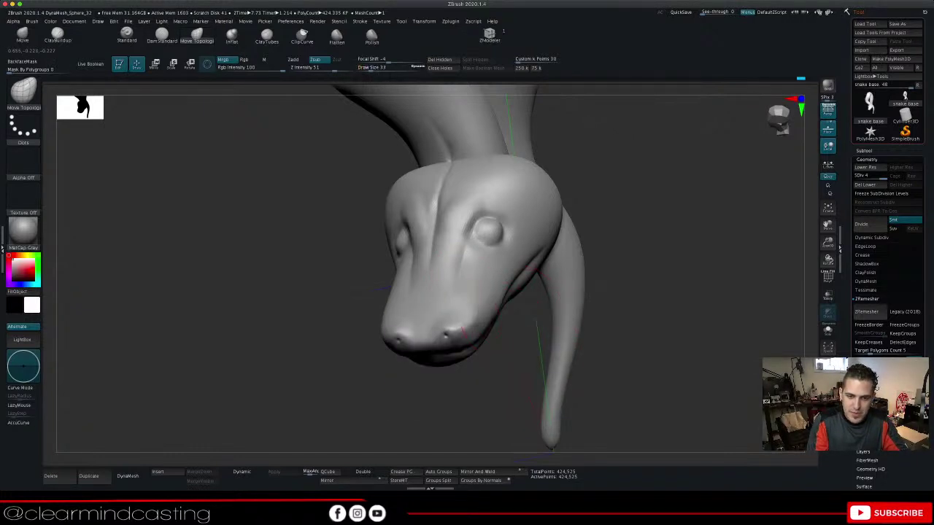
{"action": "mouse_move", "coordinate": [475, 314]}
{"action": "right_mouse_down"}
{"action": "mouse_move", "coordinate": [511, 332]}
{"action": "mouse_move", "coordinate": [503, 357]}
{"action": "right_mouse_up"}
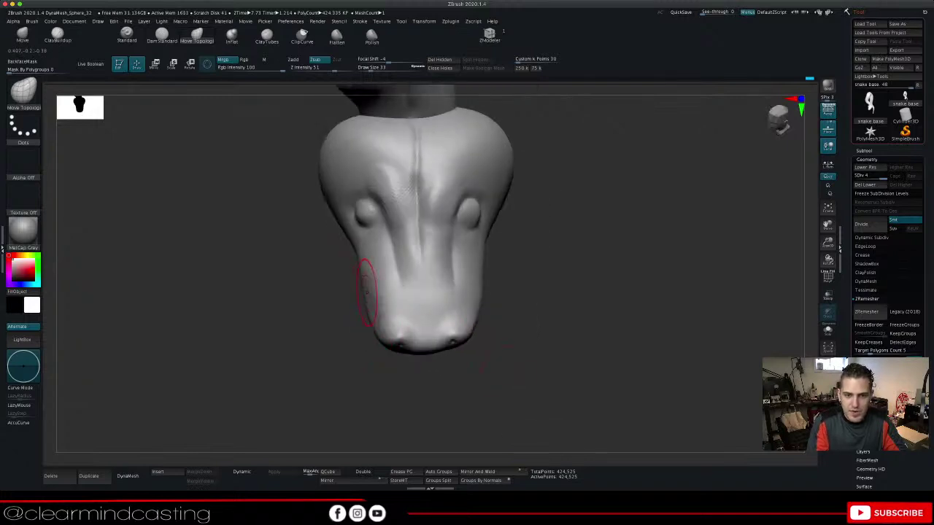
{"action": "mouse_move", "coordinate": [558, 261]}
{"action": "left_mouse_down"}
{"action": "mouse_move", "coordinate": [514, 256]}
{"action": "mouse_move", "coordinate": [549, 260]}
{"action": "left_mouse_up"}
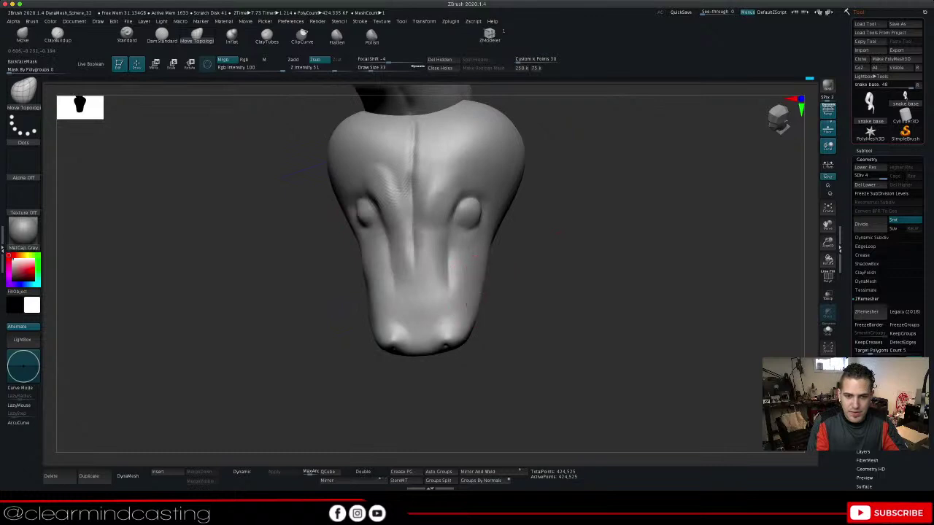
Undo and redo the recent snout strokes to compare the shape before and after
{"action": "key", "text": "ctrl"}
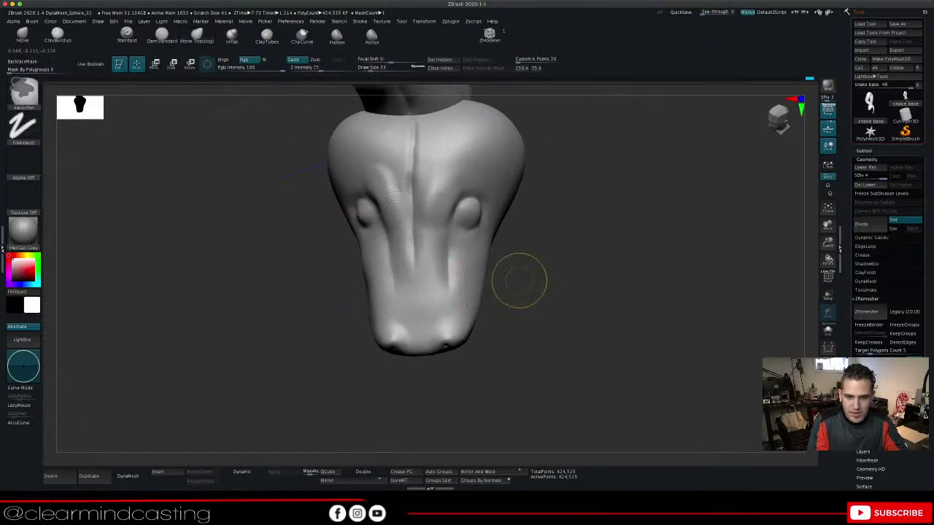
{"action": "key", "text": "ctrl+z"}
{"action": "key", "text": "ctrl+z"}
{"action": "key", "text": "ctrl+z"}
{"action": "key", "text": "ctrl+z"}
{"action": "key", "text": "ctrl+z"}
{"action": "key", "text": "ctrl+z"}
{"action": "key", "text": "ctrl+z"}
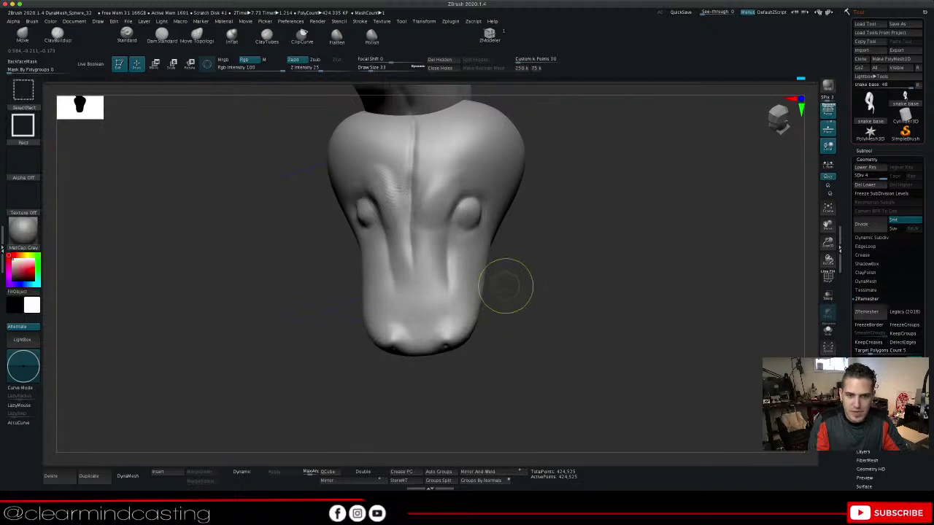
{"action": "key", "text": "ctrl+shift+z"}
Refine the width and side contours of the snout between the eyes and nostrils with the Move Topological brush
{"action": "left_click_drag", "start_coordinate": [519, 314], "coordinate": [546, 316]}
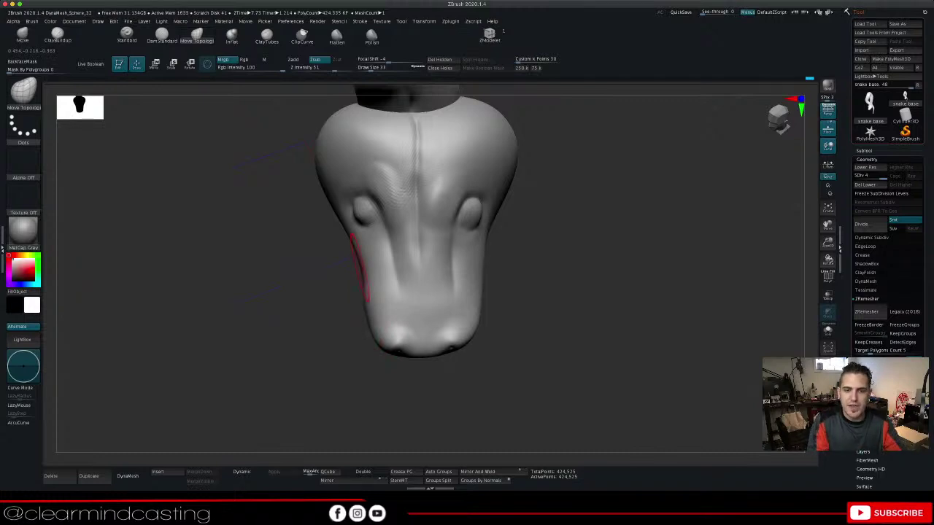
{"action": "left_click_drag", "start_coordinate": [566, 285], "coordinate": [589, 267]}
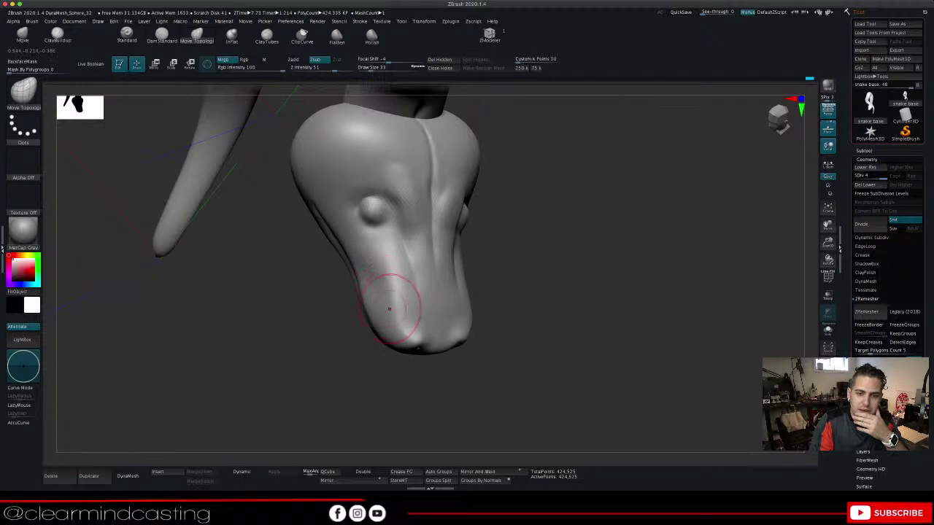
{"action": "mouse_move", "coordinate": [487, 267]}
{"action": "left_mouse_down"}
{"action": "mouse_move", "coordinate": [432, 276]}
{"action": "mouse_move", "coordinate": [440, 286]}
{"action": "left_mouse_up"}
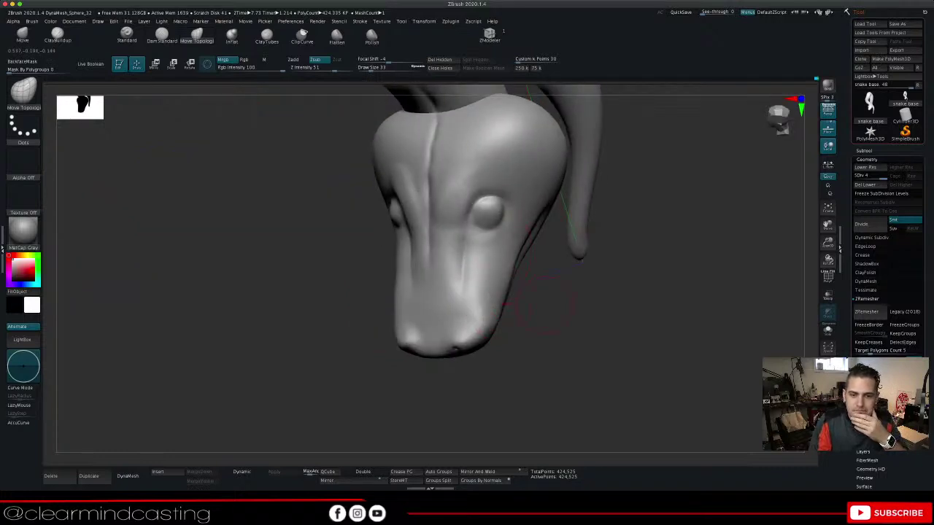
{"action": "left_click_drag", "start_coordinate": [566, 312], "coordinate": [619, 312]}
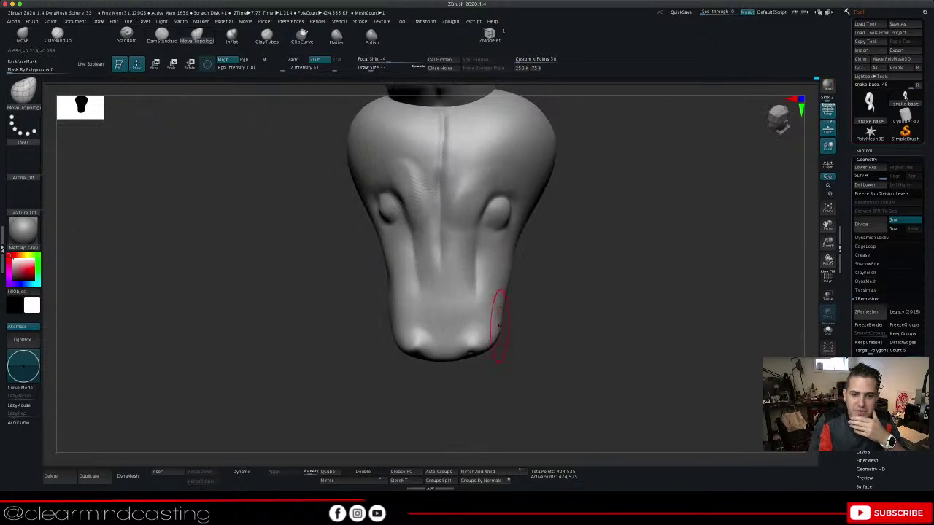
{"action": "left_click_drag", "start_coordinate": [538, 300], "coordinate": [586, 299]}
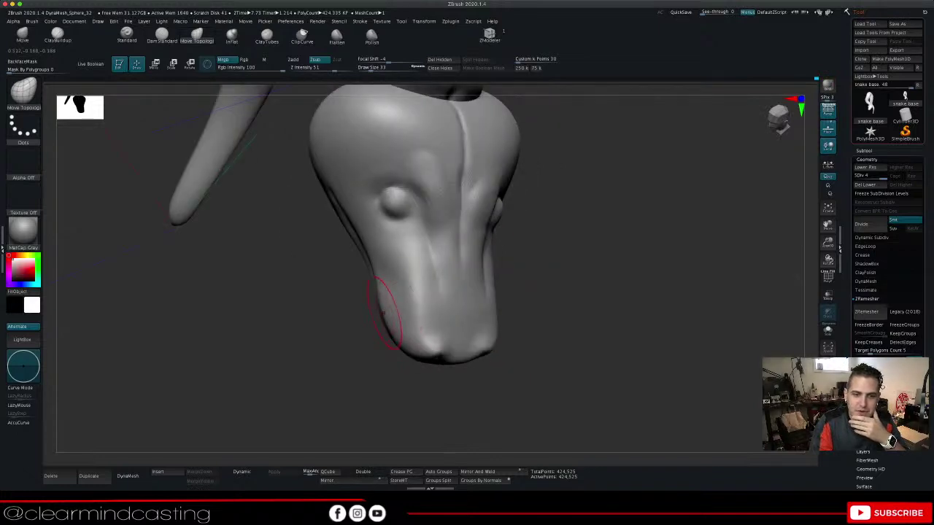
{"action": "mouse_move", "coordinate": [337, 314]}
{"action": "left_mouse_down"}
{"action": "mouse_move", "coordinate": [381, 314]}
{"action": "mouse_move", "coordinate": [299, 312]}
{"action": "left_mouse_up"}
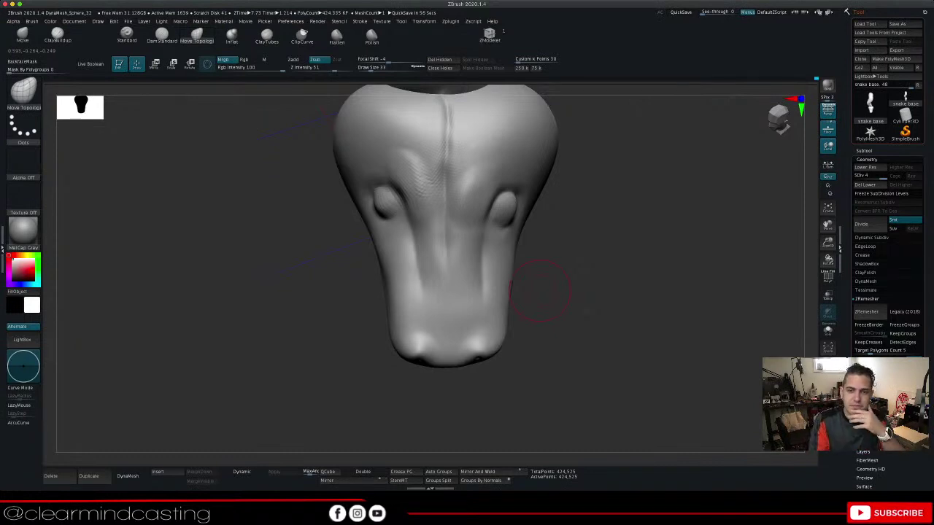
{"action": "mouse_move", "coordinate": [613, 292]}
{"action": "left_mouse_down"}
{"action": "mouse_move", "coordinate": [693, 281]}
{"action": "mouse_move", "coordinate": [715, 266]}
{"action": "mouse_move", "coordinate": [642, 226]}
{"action": "mouse_move", "coordinate": [583, 211]}
{"action": "mouse_move", "coordinate": [615, 304]}
{"action": "left_mouse_up"}
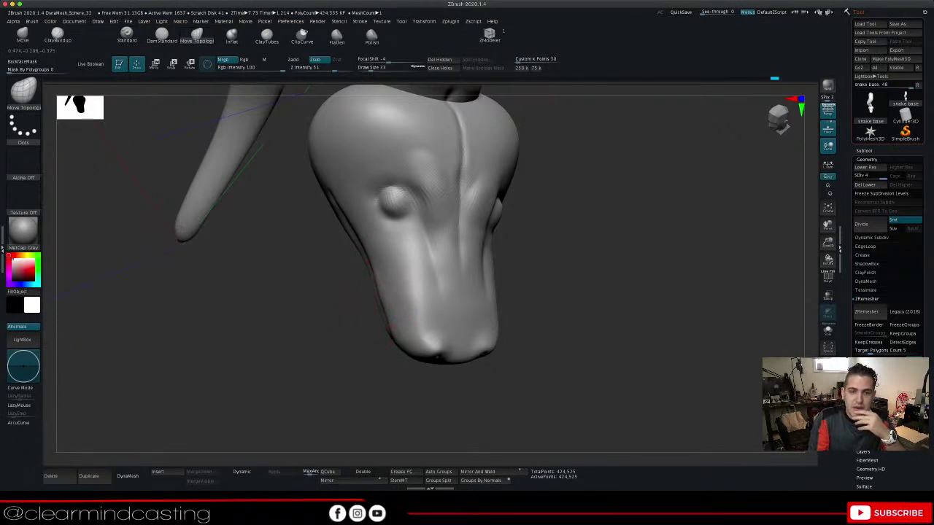
{"action": "left_click_drag", "start_coordinate": [644, 267], "coordinate": [573, 290]}
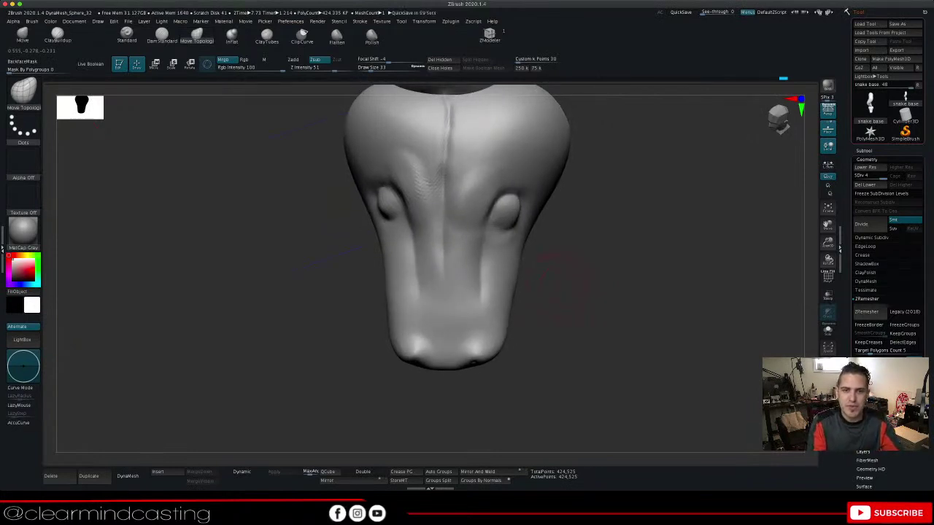
Inspect the head's proportions from the front, side and three-quarter angles
{"action": "left_click_drag", "start_coordinate": [564, 282], "coordinate": [535, 219]}
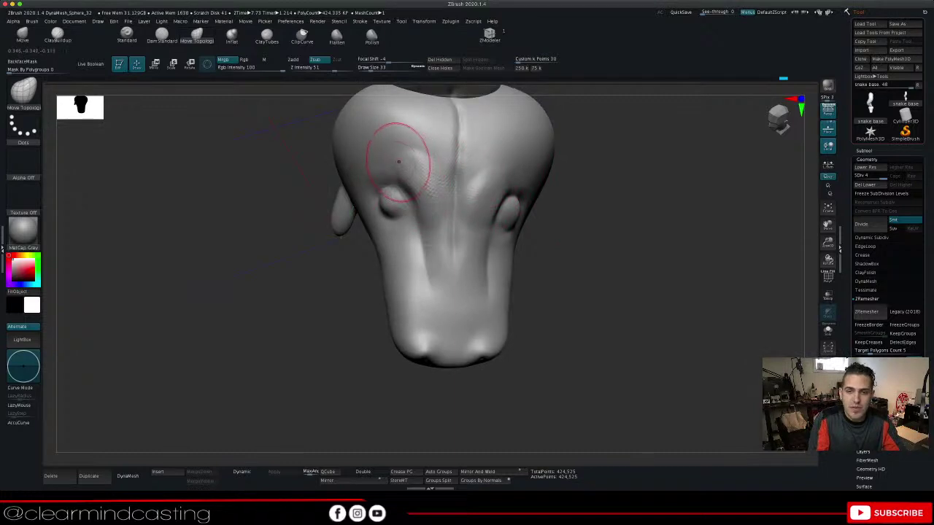
{"action": "mouse_move", "coordinate": [587, 284]}
{"action": "left_mouse_down"}
{"action": "mouse_move", "coordinate": [552, 232]}
{"action": "mouse_move", "coordinate": [583, 215]}
{"action": "mouse_move", "coordinate": [582, 164]}
{"action": "mouse_move", "coordinate": [575, 168]}
{"action": "mouse_move", "coordinate": [635, 175]}
{"action": "mouse_move", "coordinate": [664, 241]}
{"action": "mouse_move", "coordinate": [609, 208]}
{"action": "mouse_move", "coordinate": [648, 213]}
{"action": "left_mouse_up"}
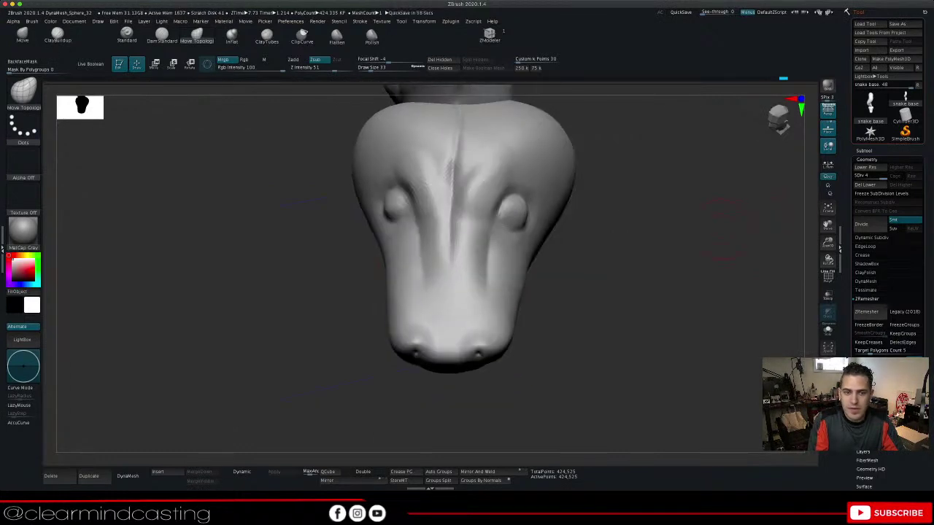
{"action": "left_click_drag", "start_coordinate": [722, 229], "coordinate": [766, 179]}
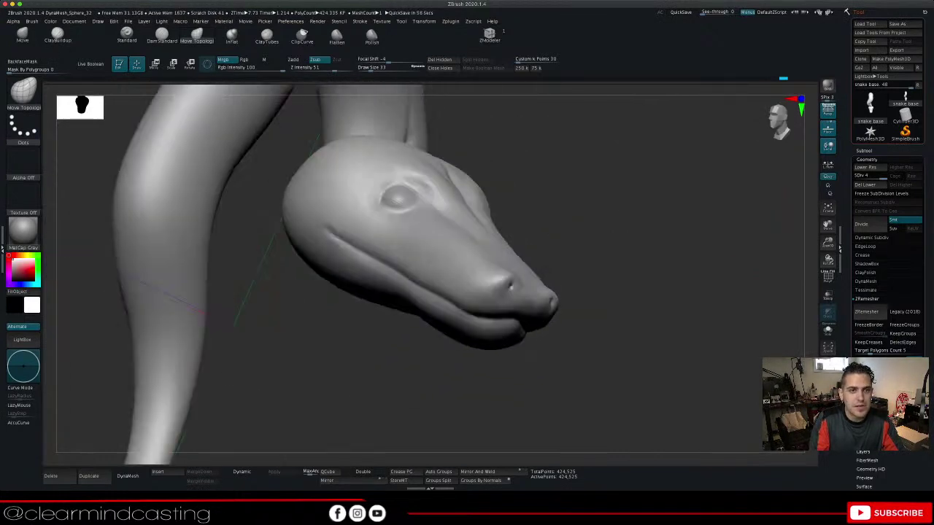
{"action": "left_click_drag", "start_coordinate": [646, 203], "coordinate": [631, 215]}
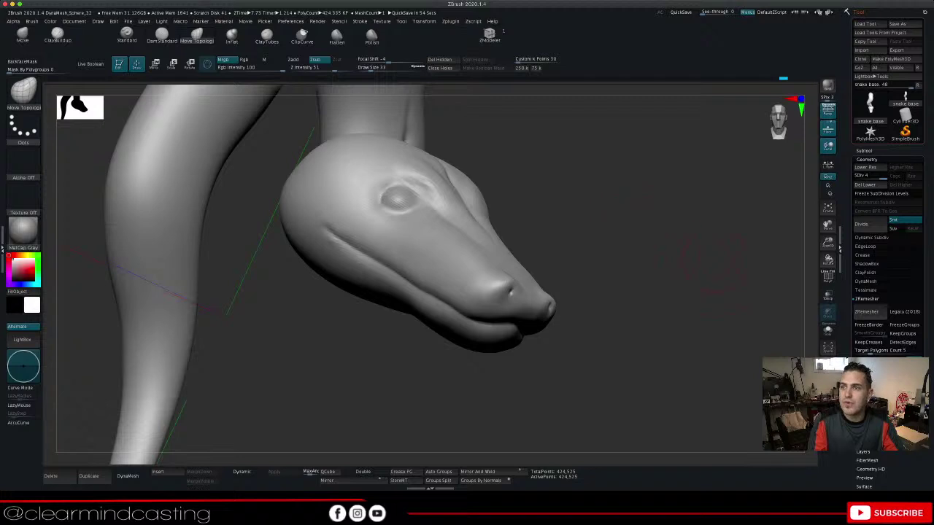
{"action": "left_click_drag", "start_coordinate": [827, 226], "coordinate": [876, 305]}
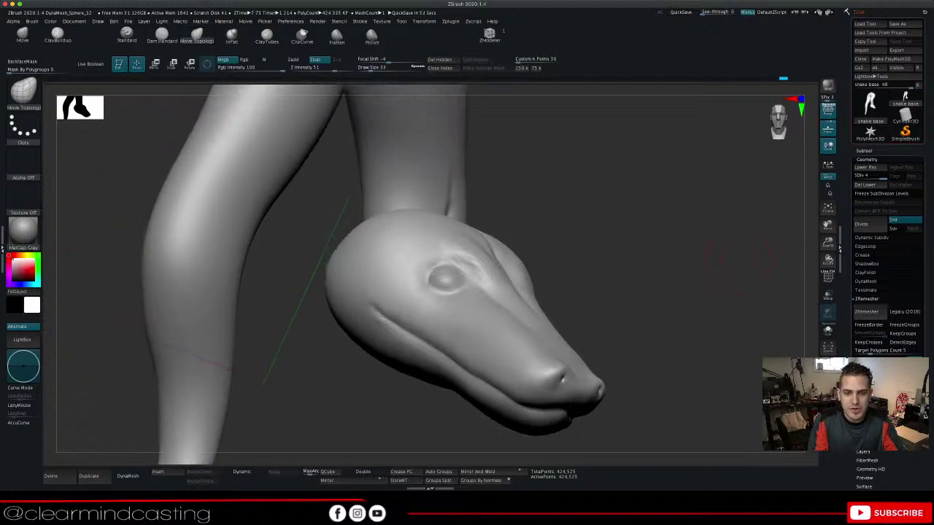
{"action": "mouse_move", "coordinate": [752, 285]}
{"action": "left_mouse_down"}
{"action": "mouse_move", "coordinate": [686, 321]}
{"action": "mouse_move", "coordinate": [646, 313]}
{"action": "left_mouse_up"}
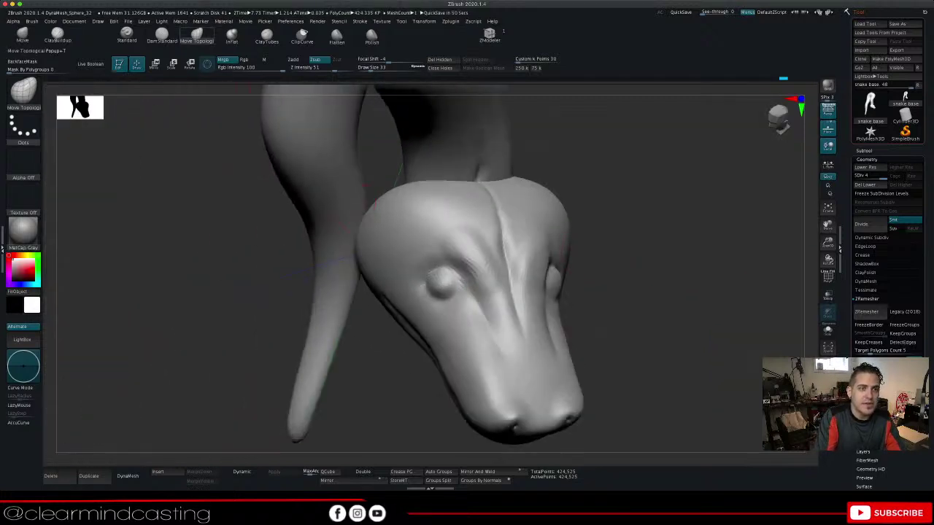
Choose the DamStandard brush and reduce its draw size to 4 for fine detail on the eye
{"action": "left_click", "coordinate": [162, 36]}
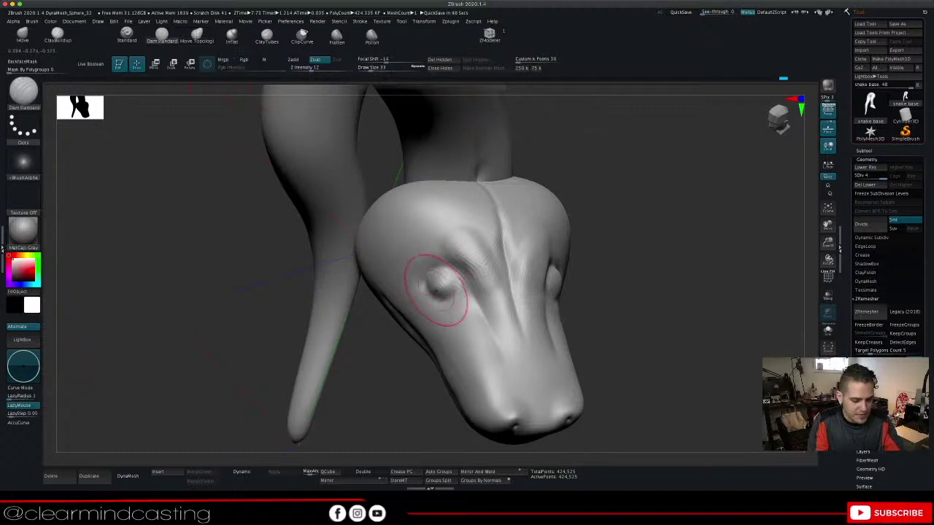
{"action": "key", "text": "space"}
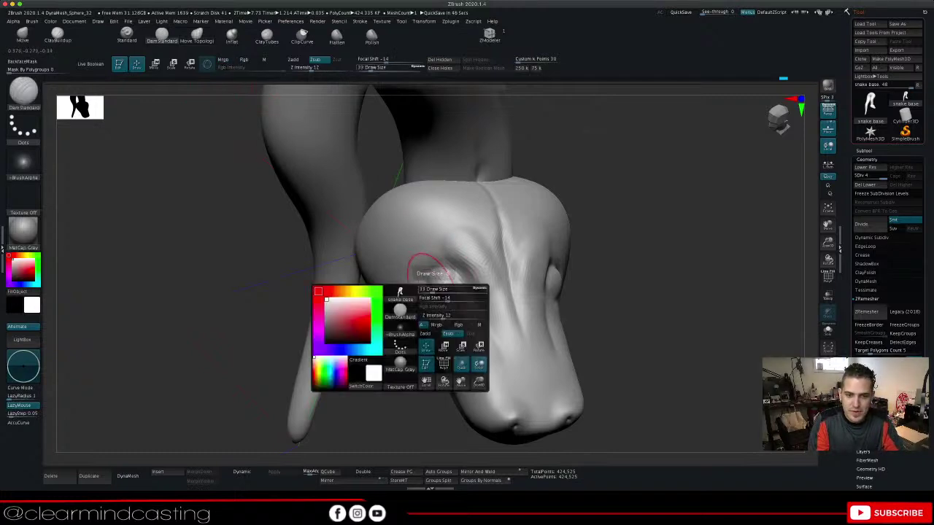
{"action": "left_click_drag", "start_coordinate": [438, 297], "coordinate": [430, 297]}
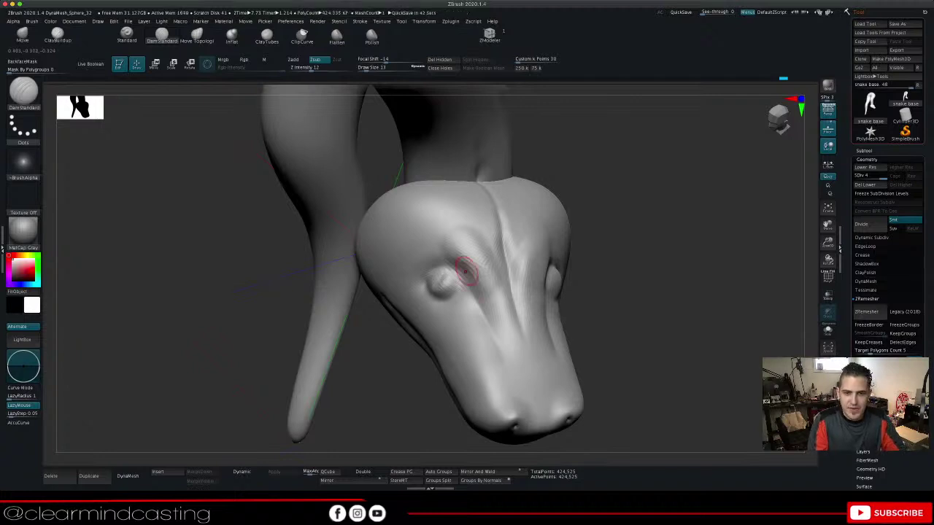
{"action": "key", "text": "ctrl"}
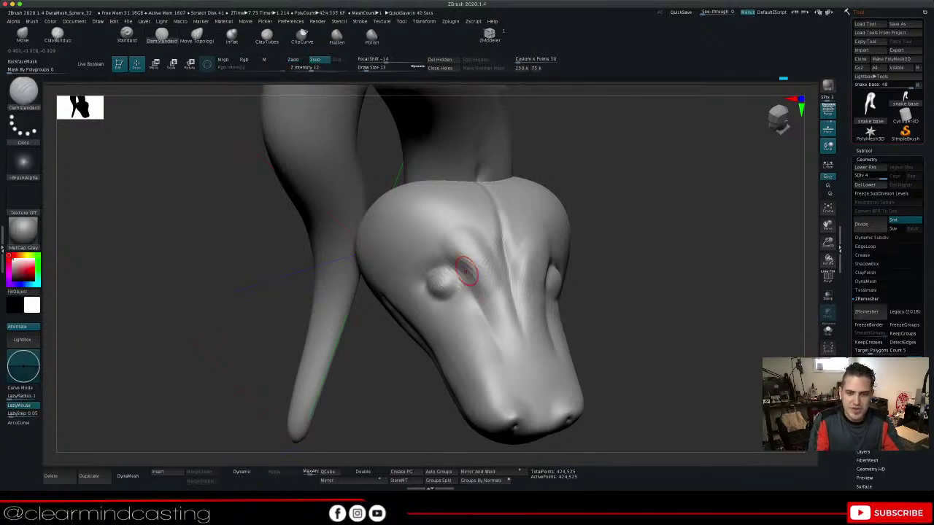
{"action": "key", "text": "space"}
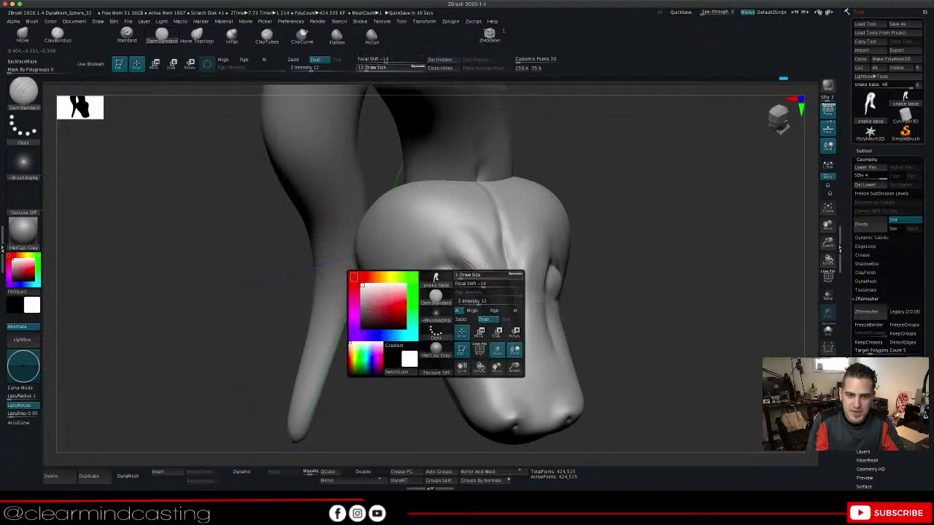
{"action": "left_click_drag", "start_coordinate": [461, 277], "coordinate": [459, 276]}
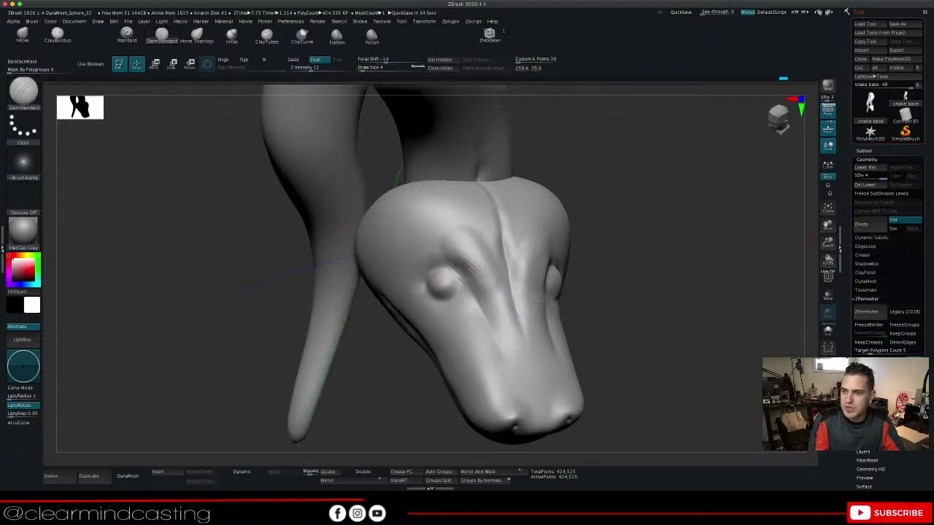
Subdivide the mesh to level 5 and try cutting a pupil slit into the eye with the DamStandard brush
{"action": "key", "text": "ctrl+d"}
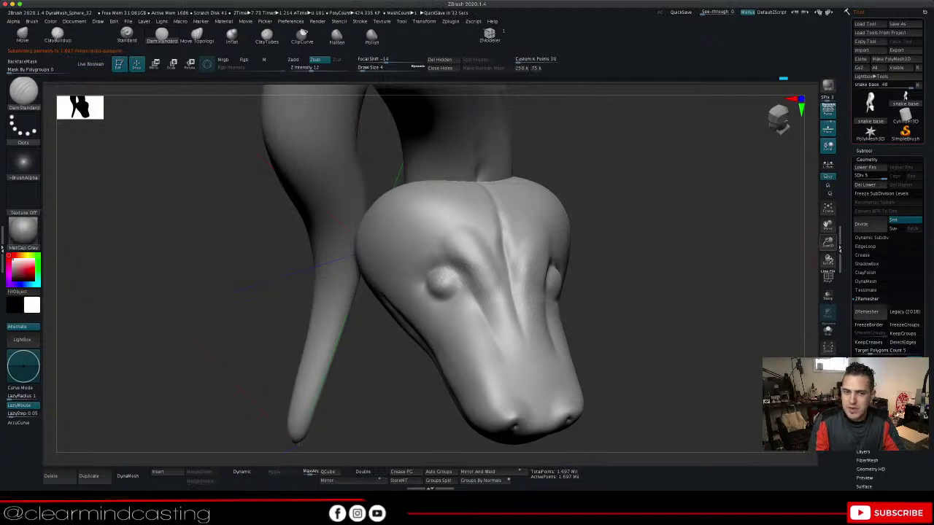
{"action": "right_click_drag", "start_coordinate": [625, 197], "coordinate": [626, 265], "text": "ctrl"}
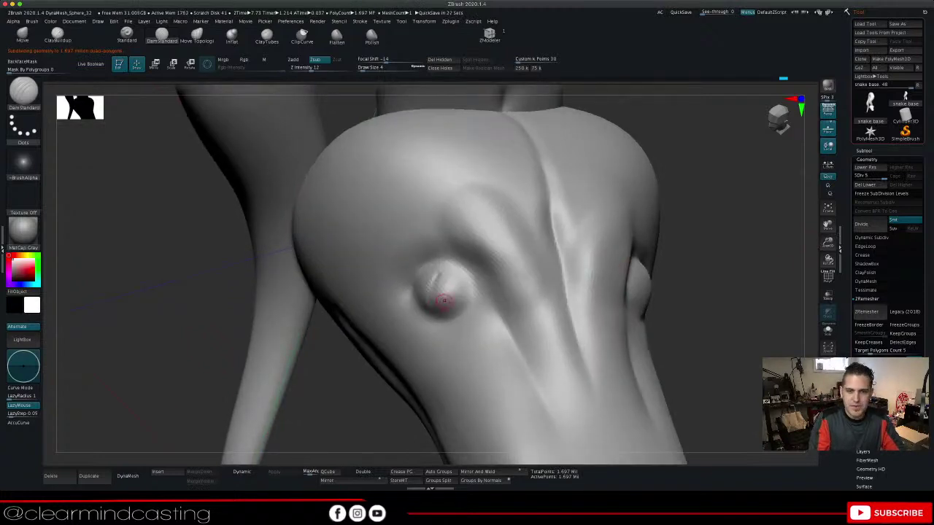
{"action": "key", "text": "ctrl+z"}
{"action": "key", "text": "ctrl+z"}
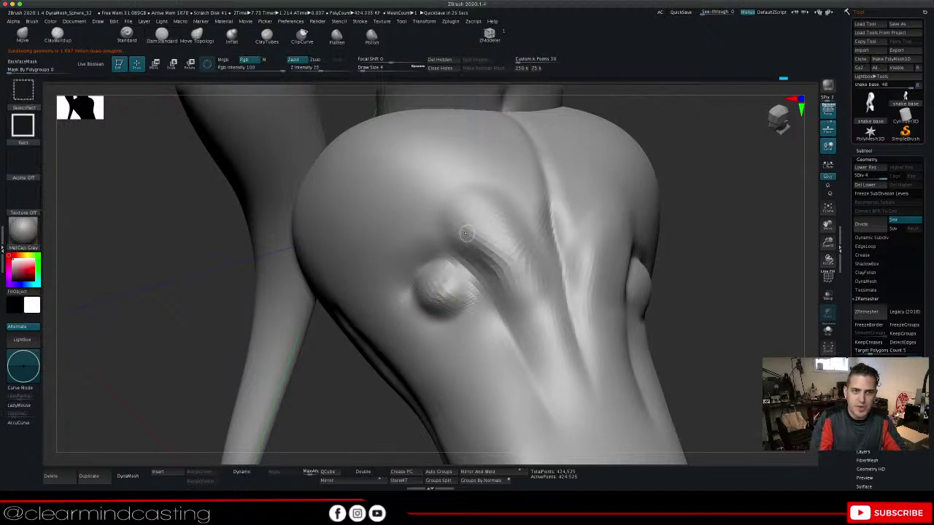
Restore the mesh subdivision to level 5 and adjust the DamStandard brush's Z Intensity
{"action": "key", "text": "ctrl+shift+z"}
{"action": "left_click", "coordinate": [314, 68]}
{"action": "left_click_drag", "start_coordinate": [311, 68], "coordinate": [319, 68]}
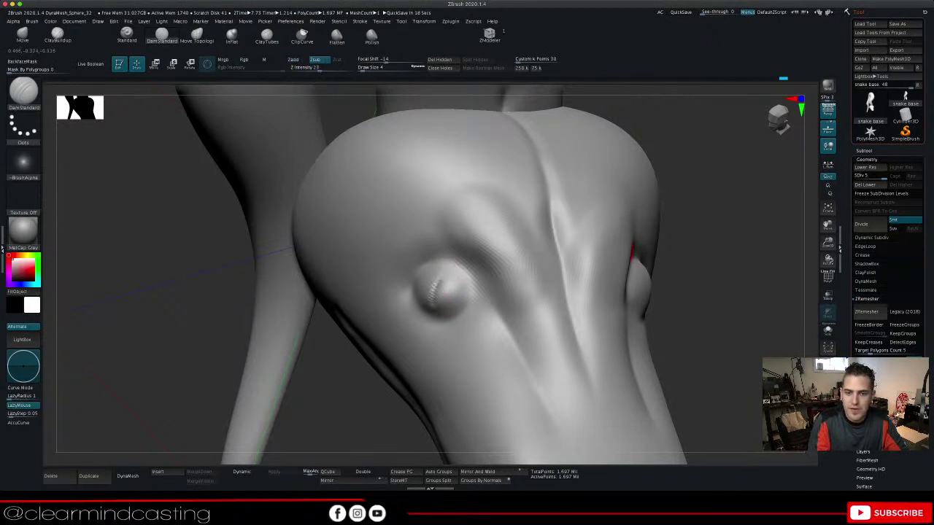
Try smoothing the rough pupil slit cut into the snake's eye
{"action": "right_click_drag", "start_coordinate": [365, 321], "coordinate": [431, 309]}
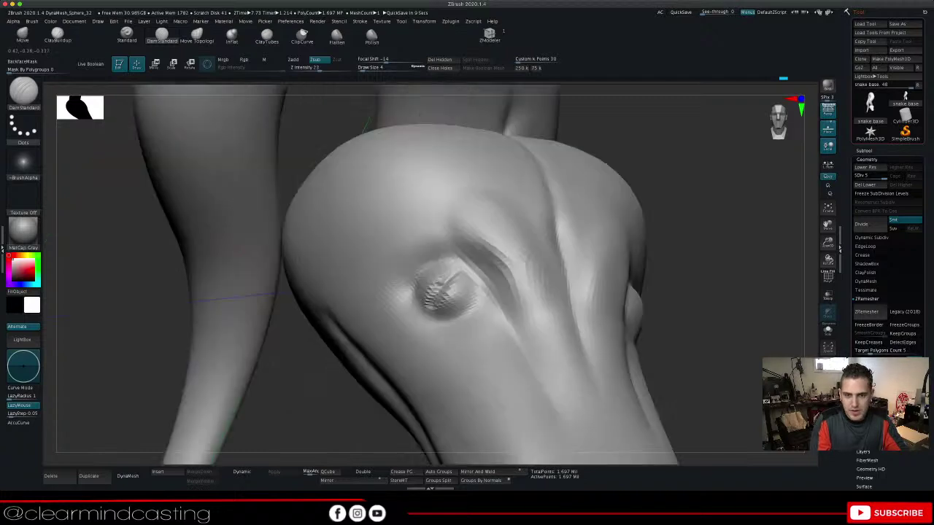
{"action": "mouse_move", "coordinate": [700, 292]}
{"action": "left_mouse_down"}
{"action": "mouse_move", "coordinate": [668, 310]}
{"action": "mouse_move", "coordinate": [756, 295]}
{"action": "mouse_move", "coordinate": [752, 277]}
{"action": "mouse_move", "coordinate": [704, 292]}
{"action": "mouse_move", "coordinate": [694, 322]}
{"action": "left_mouse_up"}
{"action": "mouse_move", "coordinate": [446, 293]}
{"action": "left_mouse_down", "text": "shift"}
{"action": "mouse_move", "coordinate": [459, 280]}
{"action": "mouse_move", "coordinate": [442, 310]}
{"action": "left_mouse_up", "text": "shift"}
{"action": "left_click_drag", "start_coordinate": [440, 267], "coordinate": [451, 291], "text": "shift"}
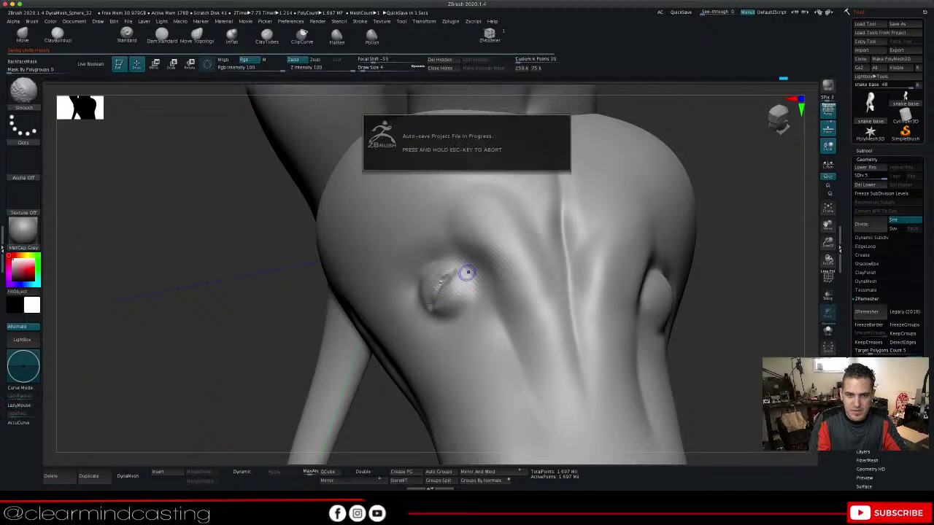
{"action": "left_click_drag", "start_coordinate": [439, 286], "coordinate": [447, 279], "text": "shift"}
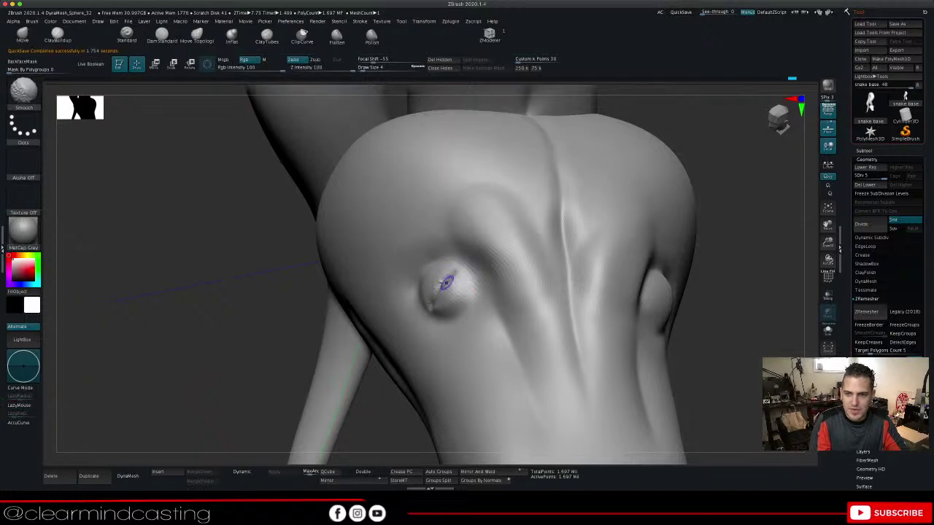
Recut the pupil slit along the eye with the DamStandard brush and smooth its jagged edges
{"action": "left_click_drag", "start_coordinate": [741, 206], "coordinate": [799, 227]}
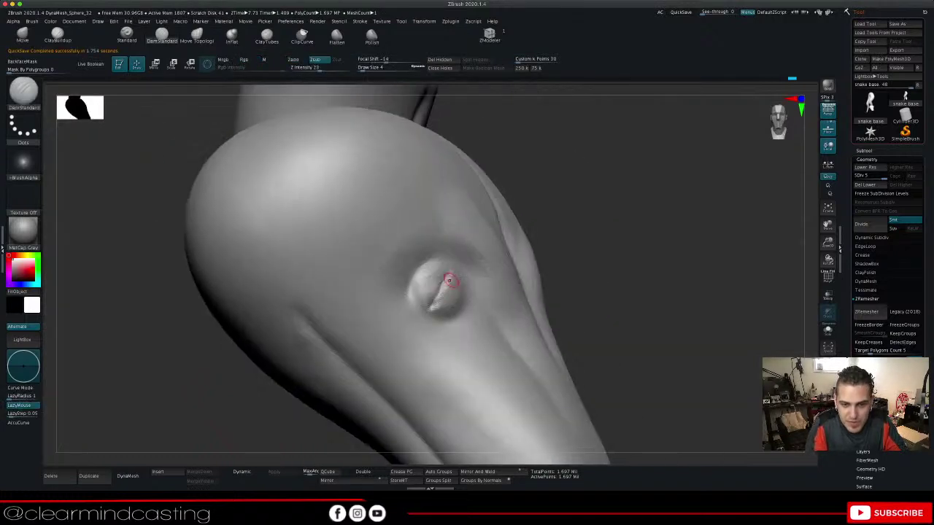
{"action": "left_click_drag", "start_coordinate": [447, 276], "coordinate": [441, 297]}
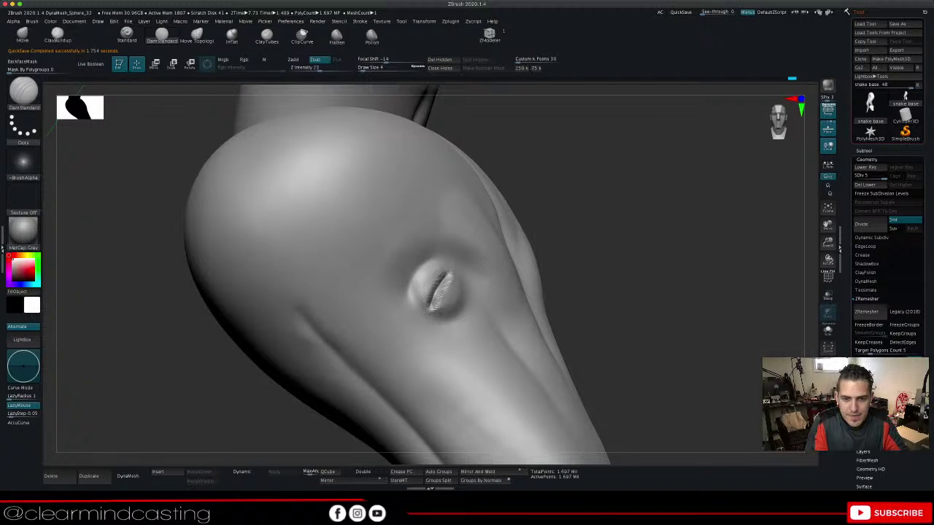
{"action": "left_click_drag", "start_coordinate": [603, 208], "coordinate": [314, 150]}
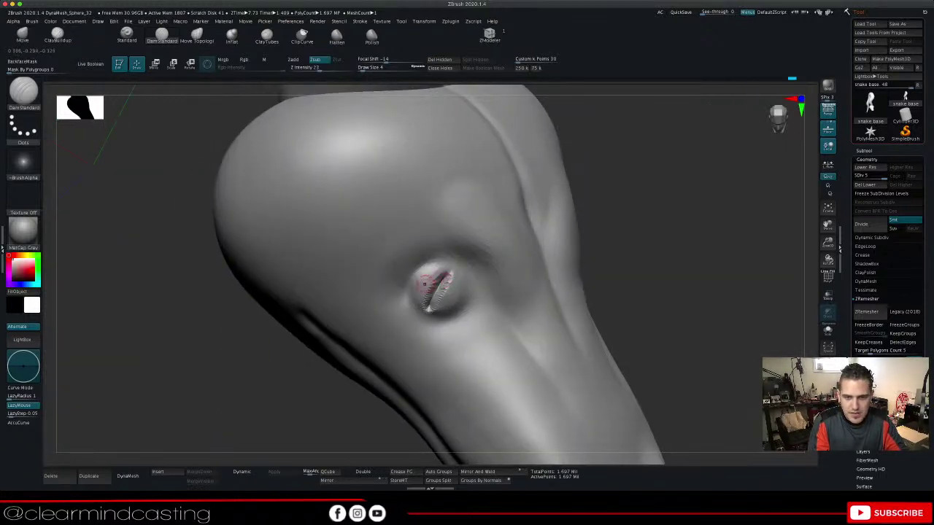
{"action": "mouse_move", "coordinate": [445, 271]}
{"action": "left_mouse_down", "text": "shift"}
{"action": "mouse_move", "coordinate": [450, 277]}
{"action": "mouse_move", "coordinate": [426, 310]}
{"action": "left_mouse_up", "text": "shift"}
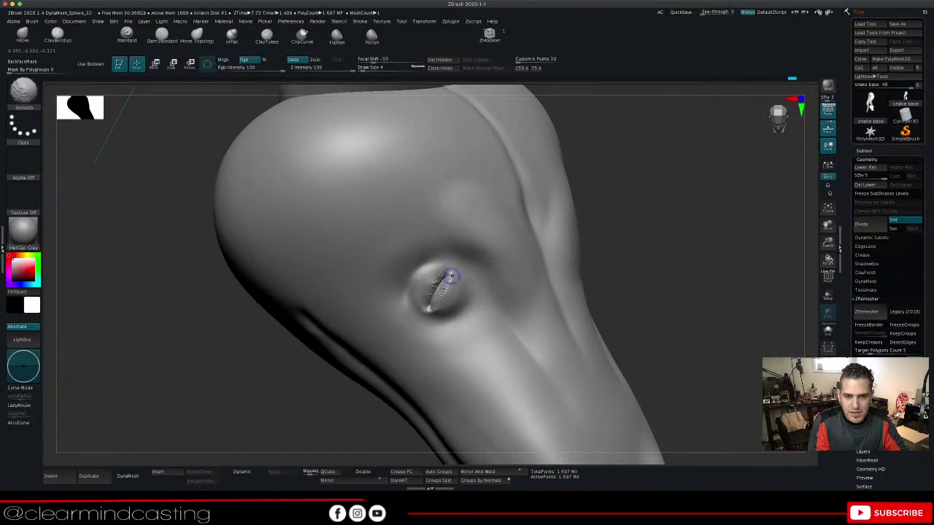
{"action": "left_click_drag", "start_coordinate": [453, 276], "coordinate": [433, 310], "text": "shift"}
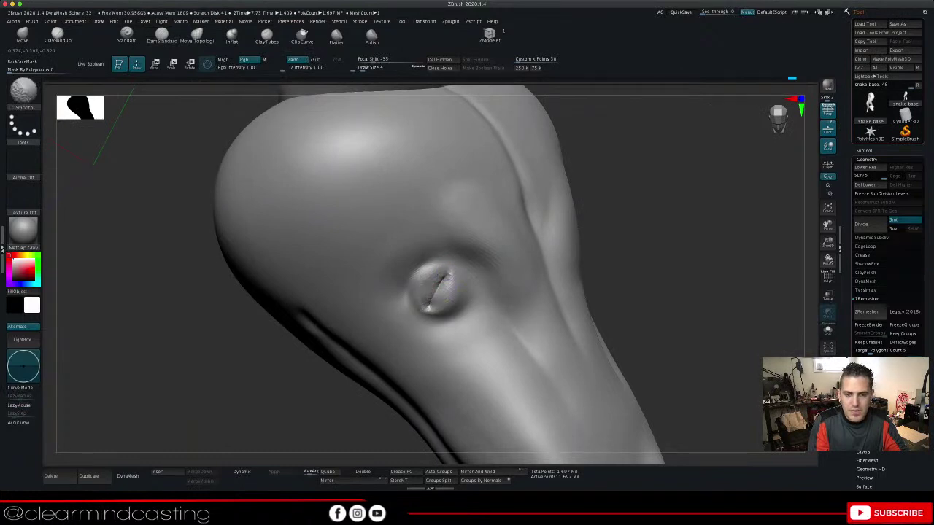
Undo the pupil slit cuts and smoothing strokes on the eye
{"action": "left_click_drag", "start_coordinate": [620, 217], "coordinate": [489, 171]}
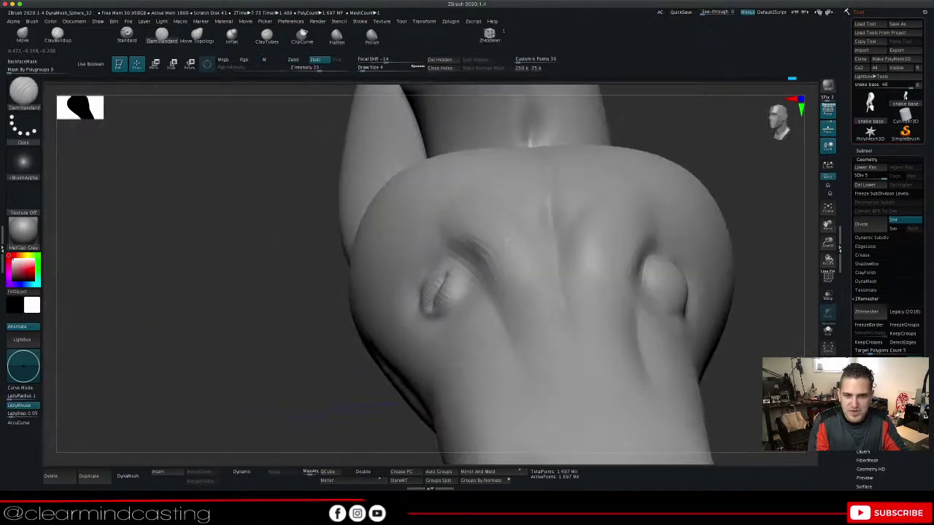
{"action": "right_click_drag", "start_coordinate": [489, 171], "coordinate": [617, 195]}
{"action": "key", "text": "ctrl+z"}
{"action": "key", "text": "ctrl+z"}
{"action": "key", "text": "ctrl+z"}
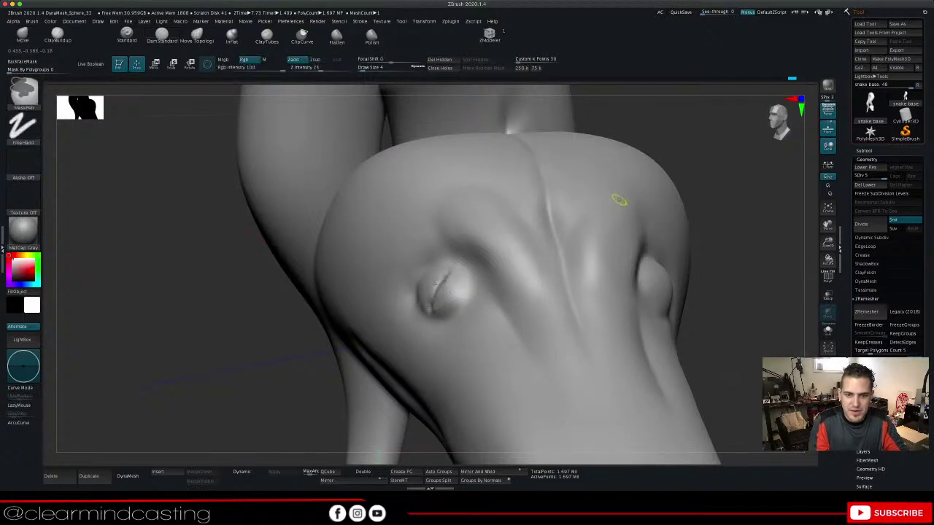
{"action": "key", "text": "ctrl+z"}
{"action": "key", "text": "ctrl+z"}
{"action": "key", "text": "ctrl+z"}
{"action": "key", "text": "ctrl+z"}
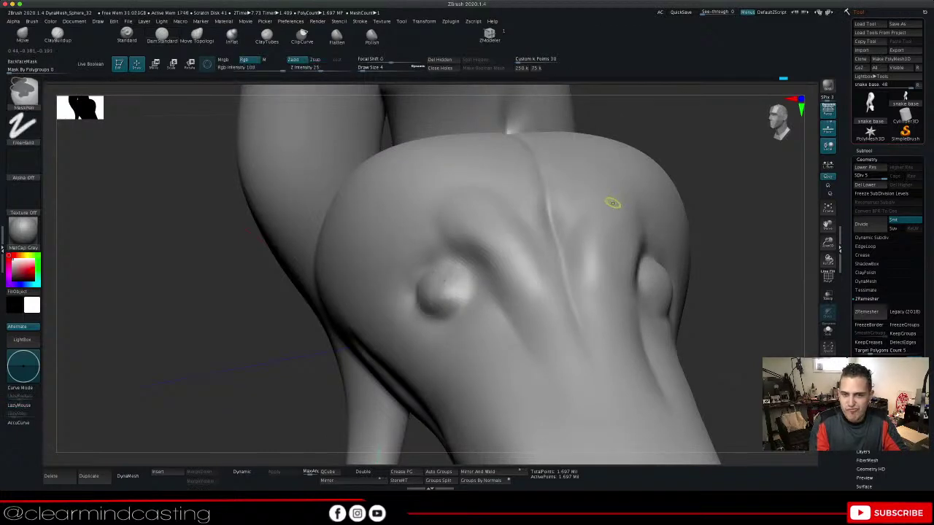
Try short DamStandard pupil strokes on the opposite eye and undo them
{"action": "right_click_drag", "start_coordinate": [605, 202], "coordinate": [600, 229]}
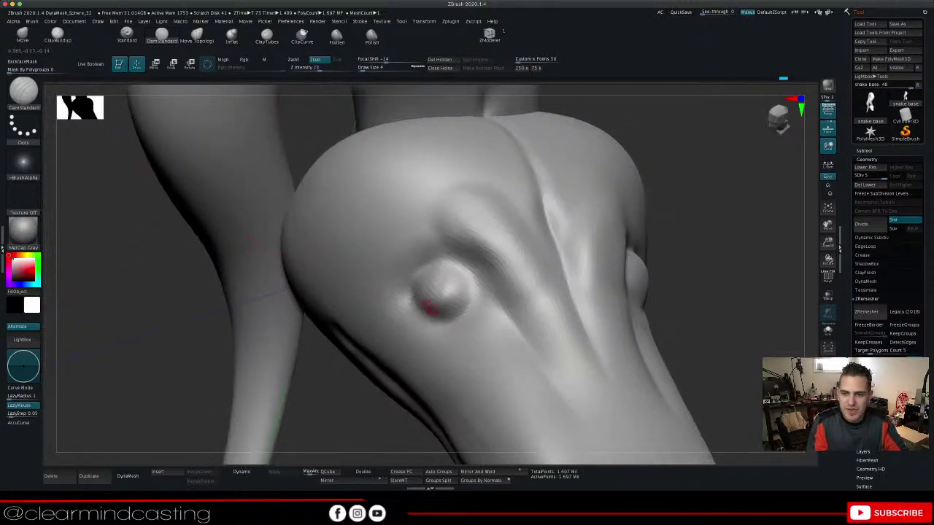
{"action": "right_click_drag", "start_coordinate": [486, 281], "coordinate": [346, 274]}
{"action": "mouse_move", "coordinate": [620, 285]}
{"action": "left_mouse_down"}
{"action": "mouse_move", "coordinate": [637, 316]}
{"action": "mouse_move", "coordinate": [632, 307]}
{"action": "mouse_move", "coordinate": [677, 313]}
{"action": "left_mouse_up"}
{"action": "key", "text": "ctrl+z"}
{"action": "left_click_drag", "start_coordinate": [644, 265], "coordinate": [667, 294]}
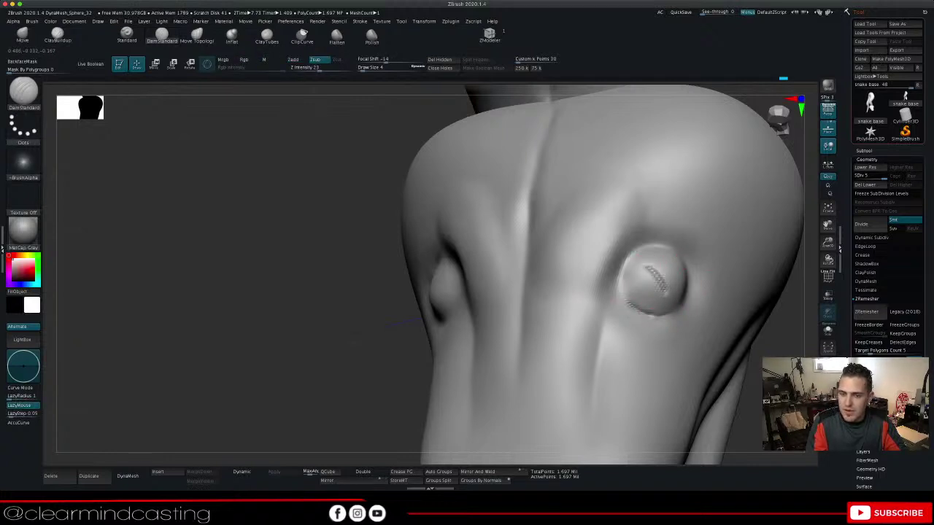
{"action": "key", "text": "ctrl+z"}
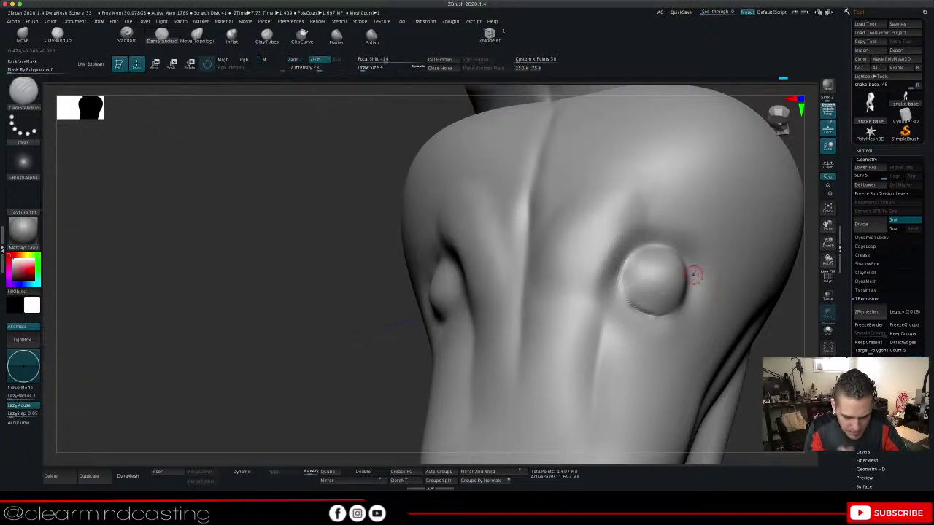
Try cutting a diagonal pupil slit across the opposite eye with the DamStandard brush
{"action": "left_click_drag", "start_coordinate": [797, 427], "coordinate": [739, 368]}
{"action": "left_click_drag", "start_coordinate": [643, 272], "coordinate": [675, 291]}
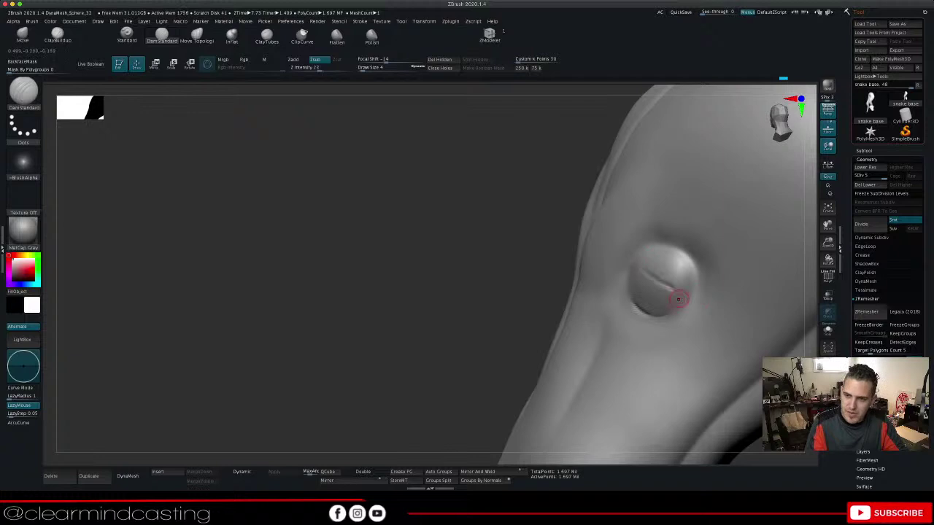
{"action": "left_click_drag", "start_coordinate": [828, 226], "coordinate": [570, 199]}
{"action": "left_click_drag", "start_coordinate": [716, 265], "coordinate": [828, 259]}
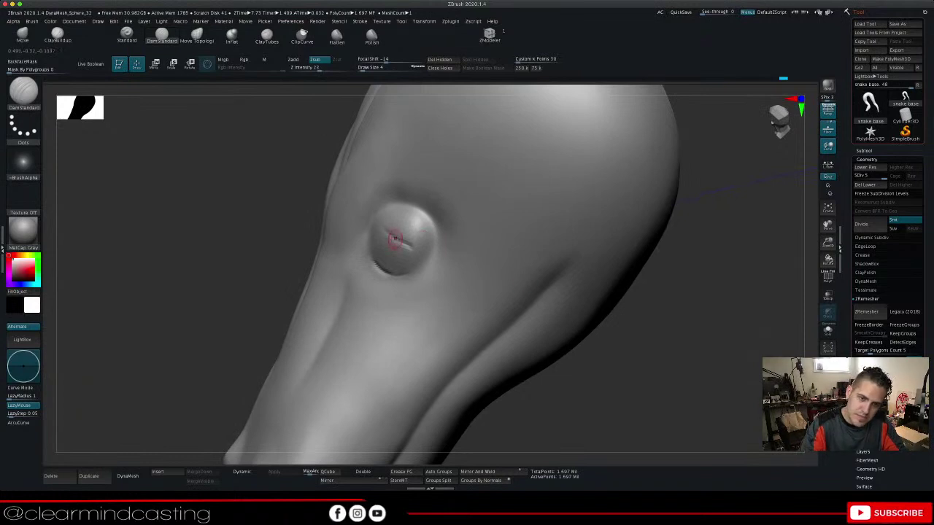
{"action": "left_click_drag", "start_coordinate": [384, 234], "coordinate": [417, 258]}
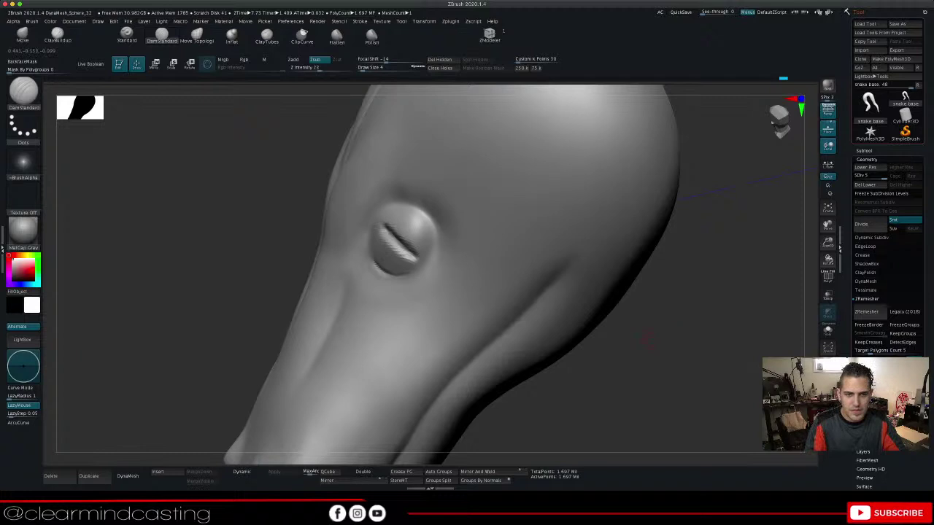
Extend the diagonal pupil slit toward the eye's rim and deepen it with the DamStandard brush
{"action": "left_click_drag", "start_coordinate": [647, 340], "coordinate": [660, 347]}
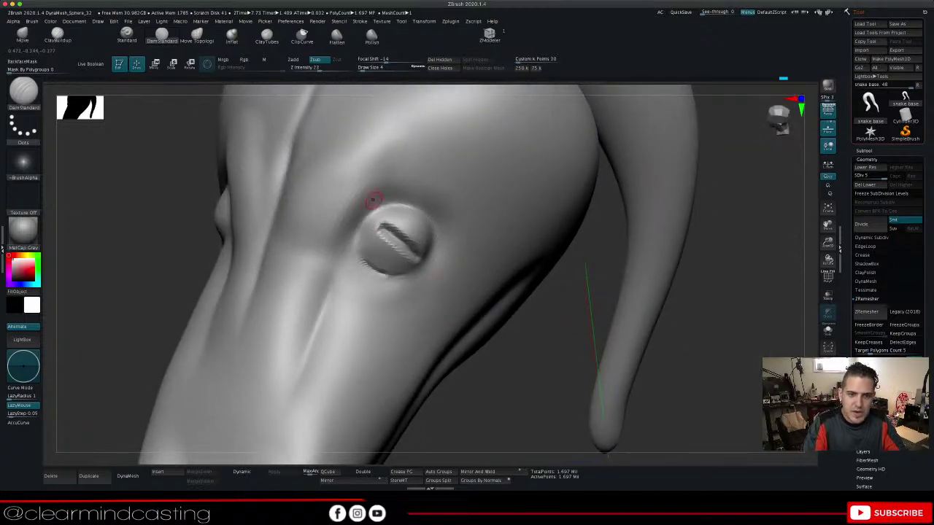
{"action": "left_click_drag", "start_coordinate": [380, 226], "coordinate": [372, 216]}
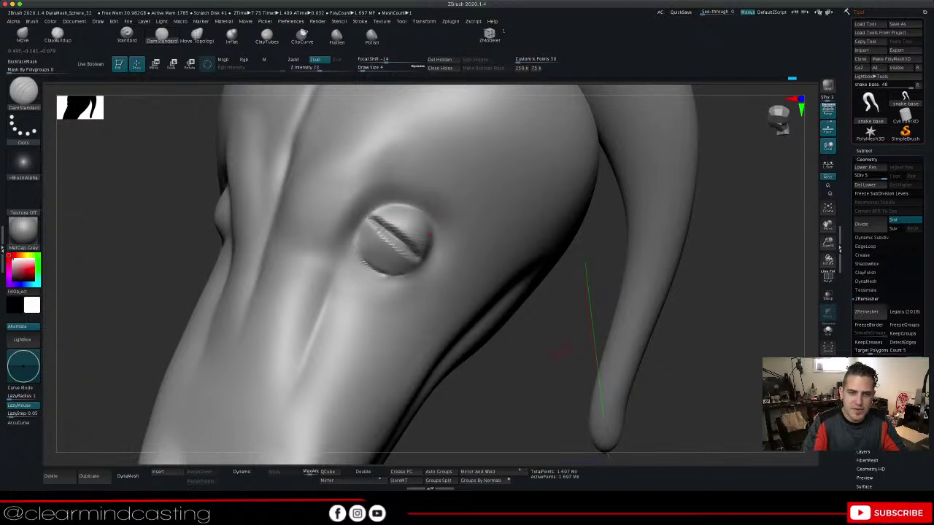
{"action": "left_click_drag", "start_coordinate": [577, 321], "coordinate": [503, 319]}
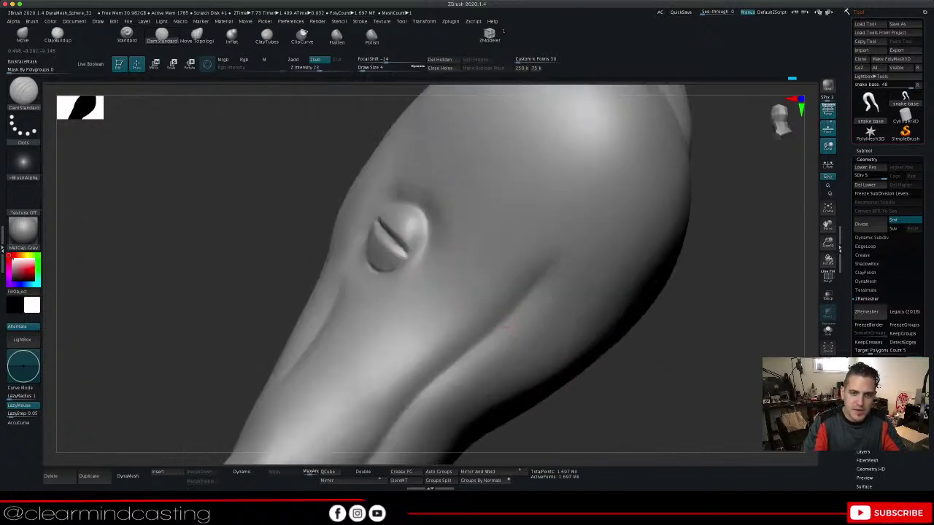
{"action": "left_click_drag", "start_coordinate": [410, 259], "coordinate": [385, 231]}
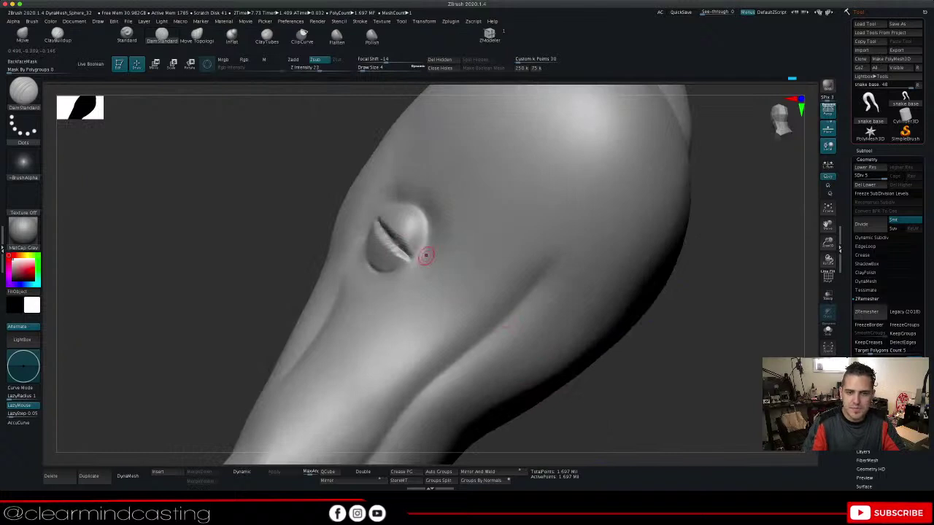
Undo the diagonal pupil slit strokes to restore the smooth eyeball
{"action": "left_click_drag", "start_coordinate": [690, 303], "coordinate": [788, 332]}
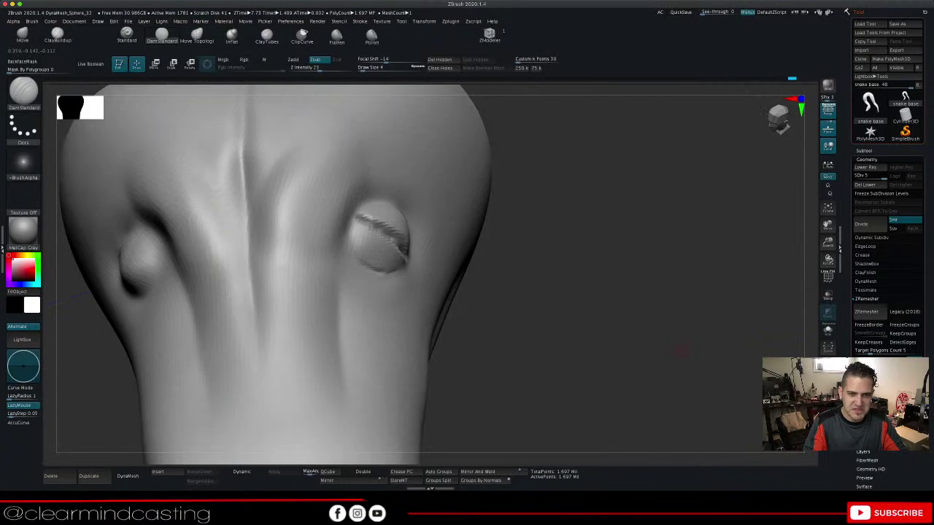
{"action": "key", "text": "ctrl"}
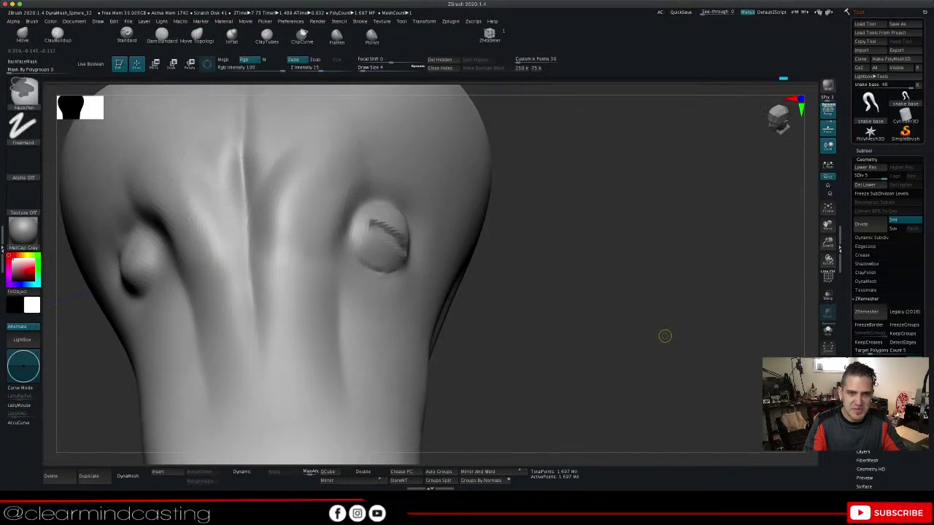
{"action": "key", "text": "ctrl+z"}
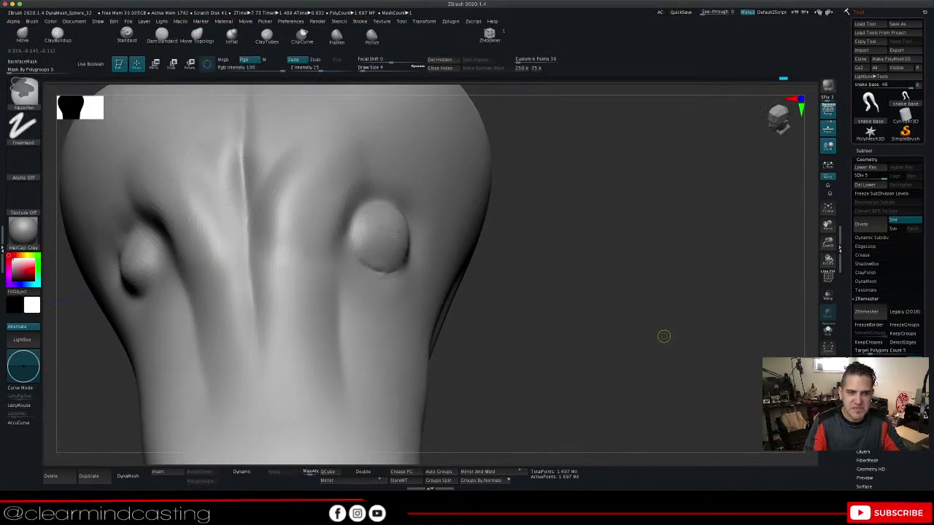
{"action": "mouse_move", "coordinate": [664, 336]}
{"action": "left_mouse_down"}
{"action": "mouse_move", "coordinate": [682, 328]}
{"action": "mouse_move", "coordinate": [639, 303]}
{"action": "left_mouse_up"}
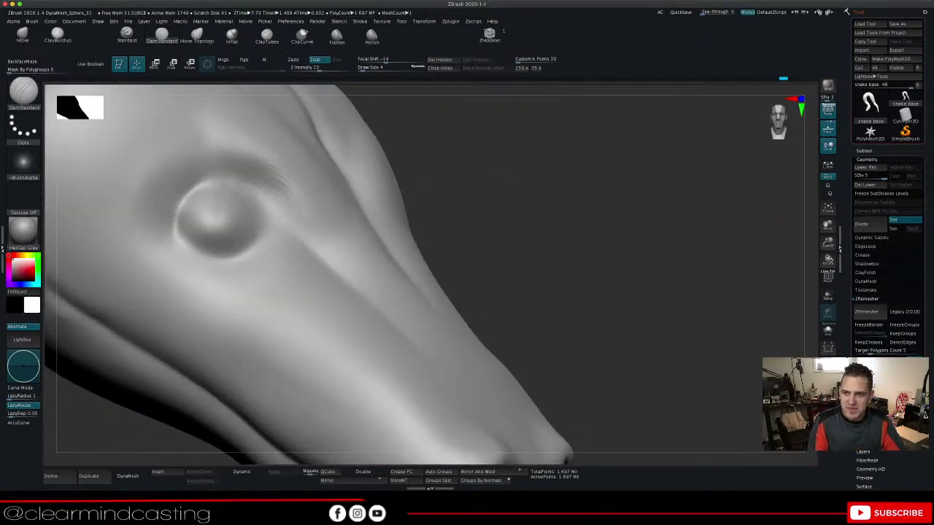
Examine the head and the whole curved snake body from the side, front and three-quarter angles
{"action": "left_click_drag", "start_coordinate": [828, 242], "coordinate": [817, 135]}
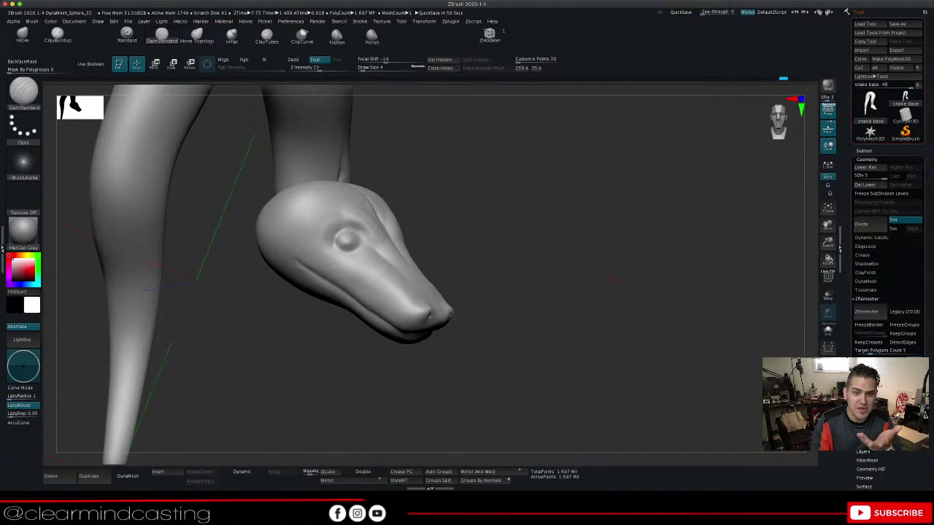
{"action": "left_click_drag", "start_coordinate": [613, 278], "coordinate": [536, 301]}
{"action": "left_click_drag", "start_coordinate": [828, 243], "coordinate": [826, 219]}
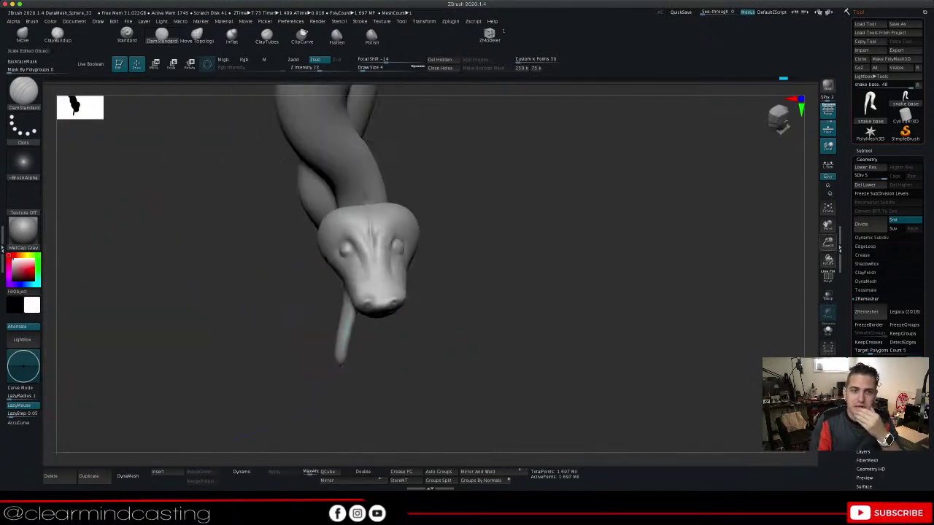
{"action": "left_click_drag", "start_coordinate": [537, 322], "coordinate": [540, 273]}
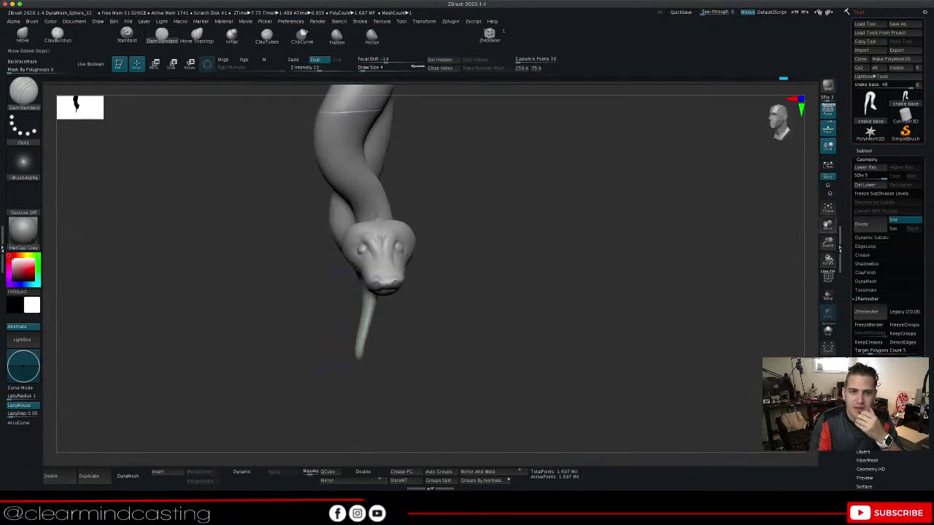
{"action": "left_click_drag", "start_coordinate": [827, 226], "coordinate": [838, 310]}
{"action": "left_click_drag", "start_coordinate": [613, 307], "coordinate": [632, 327]}
{"action": "left_click_drag", "start_coordinate": [540, 317], "coordinate": [519, 323]}
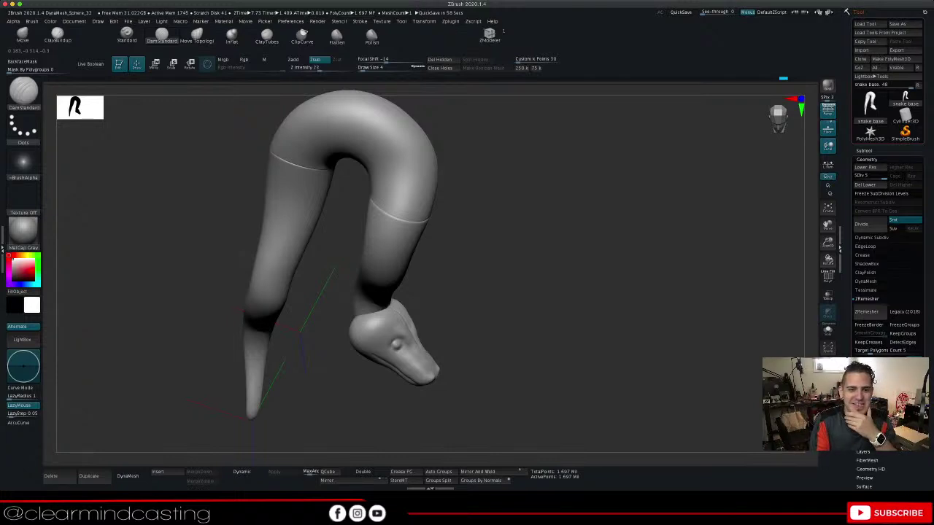
{"action": "left_click_drag", "start_coordinate": [555, 292], "coordinate": [541, 268]}
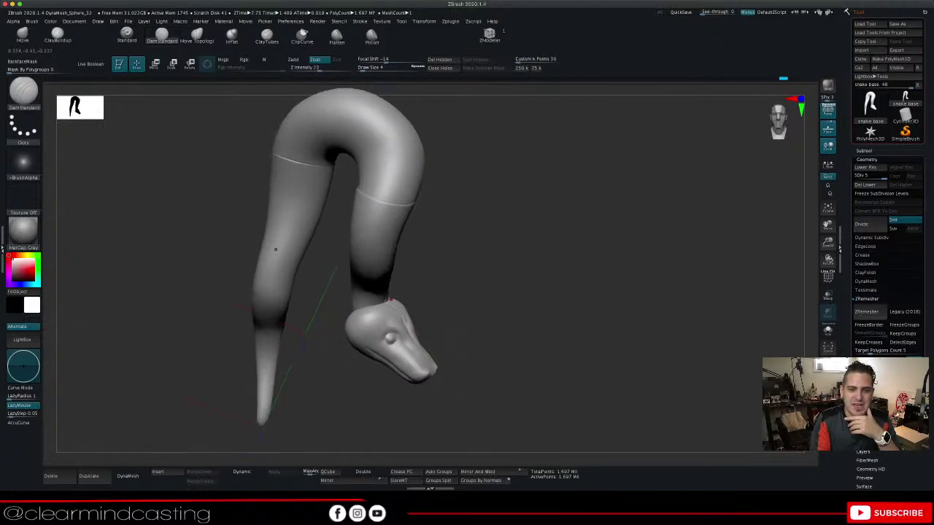
{"action": "left_click_drag", "start_coordinate": [446, 292], "coordinate": [370, 303]}
{"action": "right_click_drag", "start_coordinate": [364, 326], "coordinate": [389, 315]}
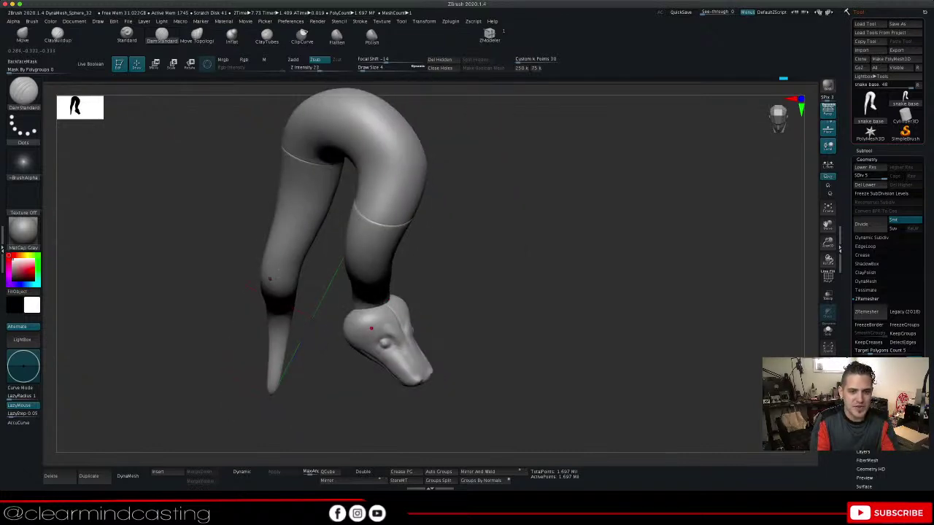
{"action": "mouse_move", "coordinate": [391, 315]}
{"action": "right_mouse_down"}
{"action": "mouse_move", "coordinate": [306, 322]}
{"action": "mouse_move", "coordinate": [389, 318]}
{"action": "right_mouse_up"}
{"action": "right_click_drag", "start_coordinate": [294, 312], "coordinate": [313, 311]}
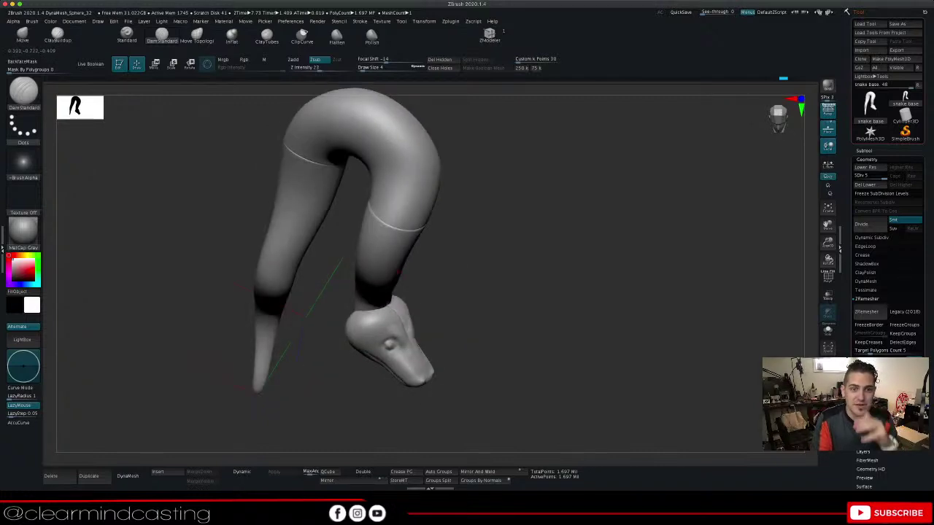
{"action": "right_click_drag", "start_coordinate": [219, 291], "coordinate": [247, 295]}
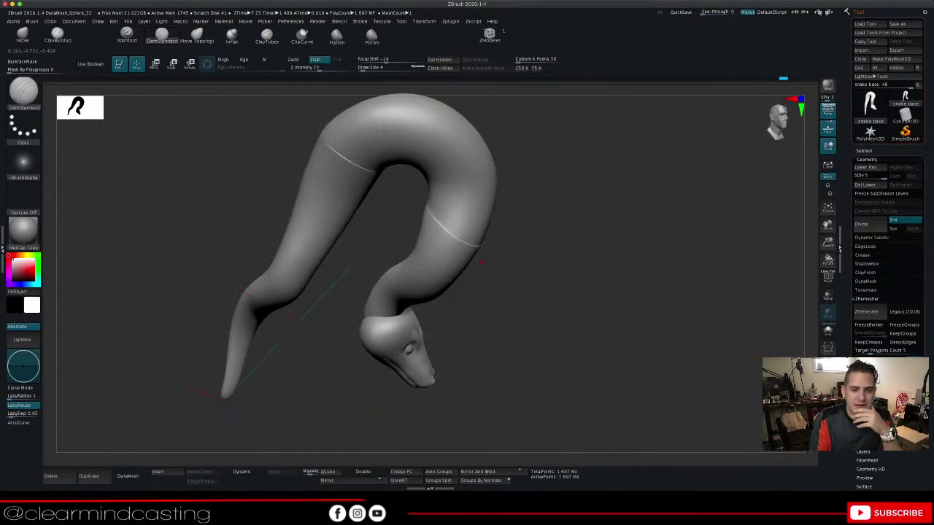
{"action": "right_click_drag", "start_coordinate": [481, 262], "coordinate": [394, 262]}
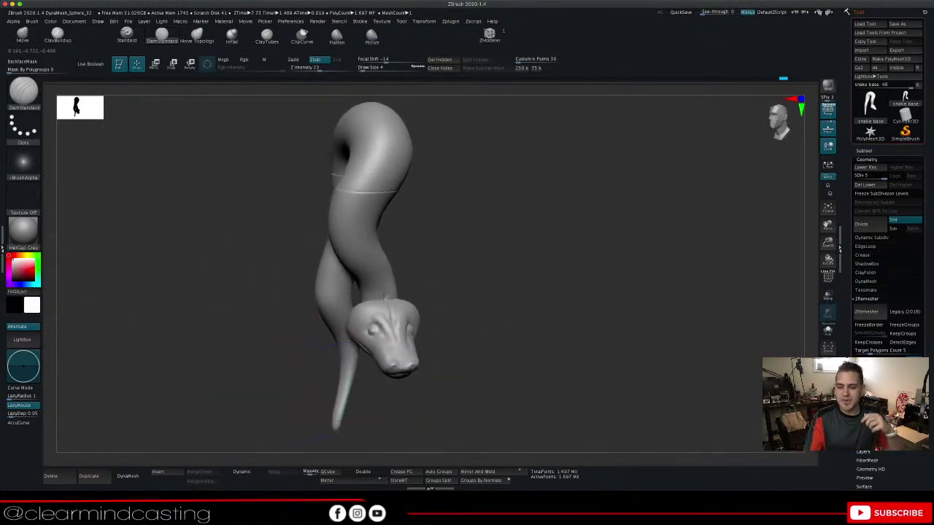